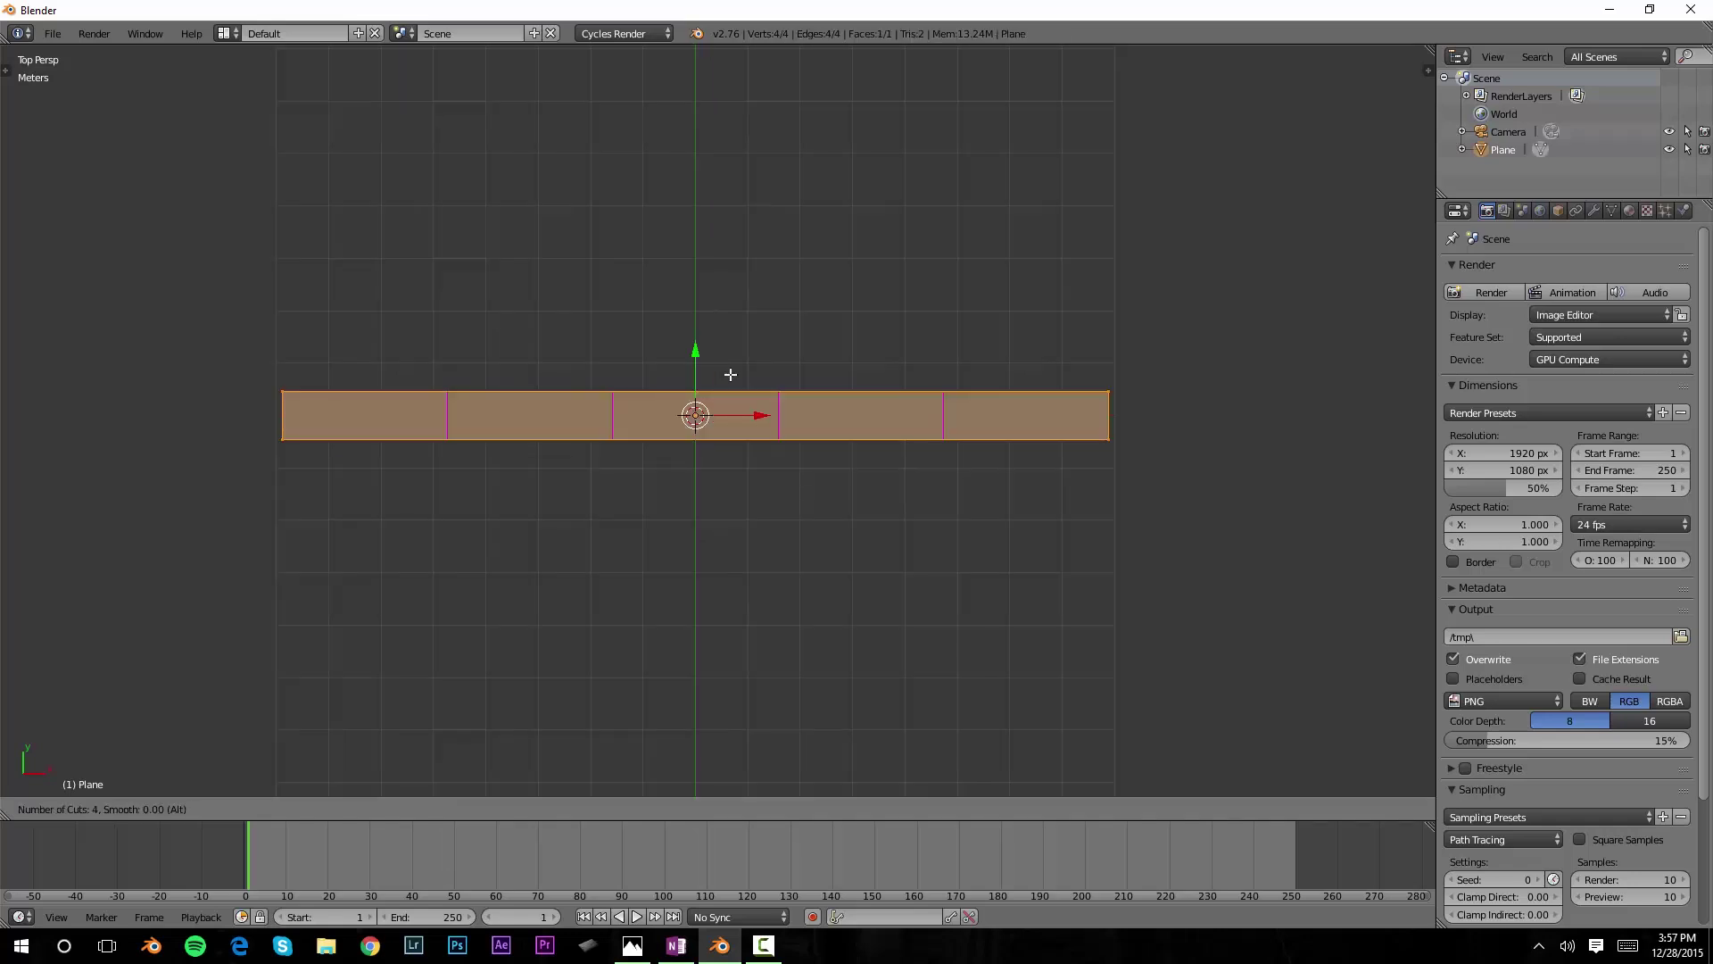
# - Bend the plane into an arc along BezierCircle via the Curve modifier, then preview it rendered
pyautogui.scroll(5, 730, 375)
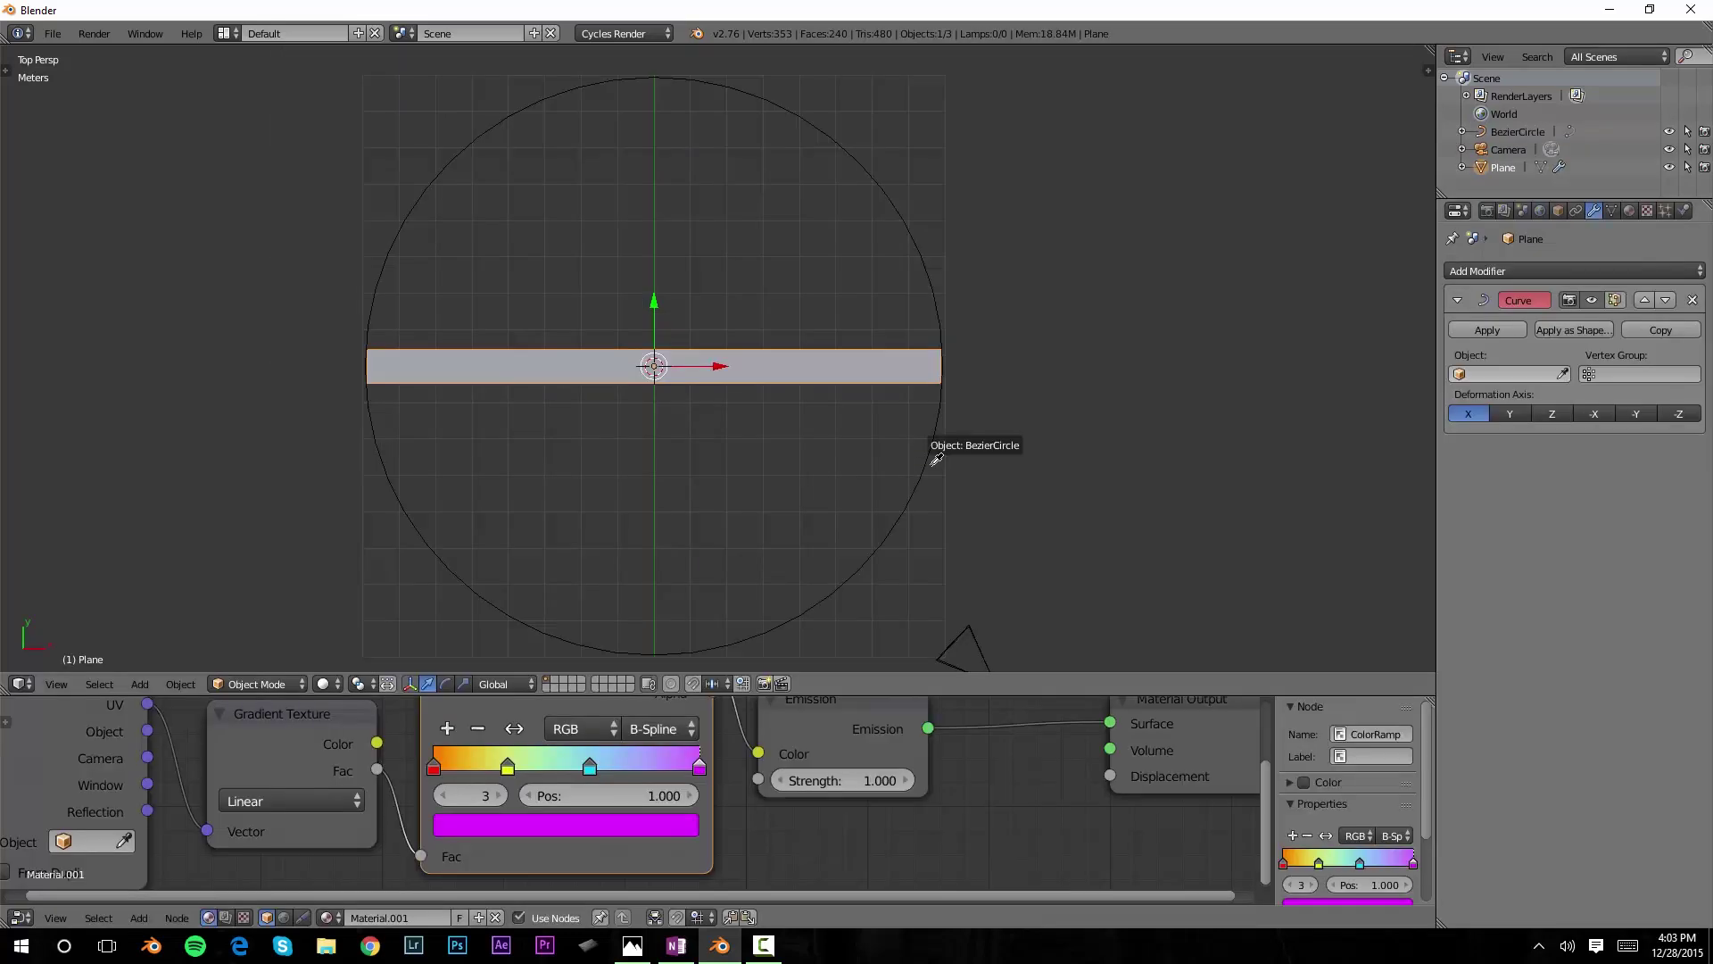
pyautogui.click(935, 462)
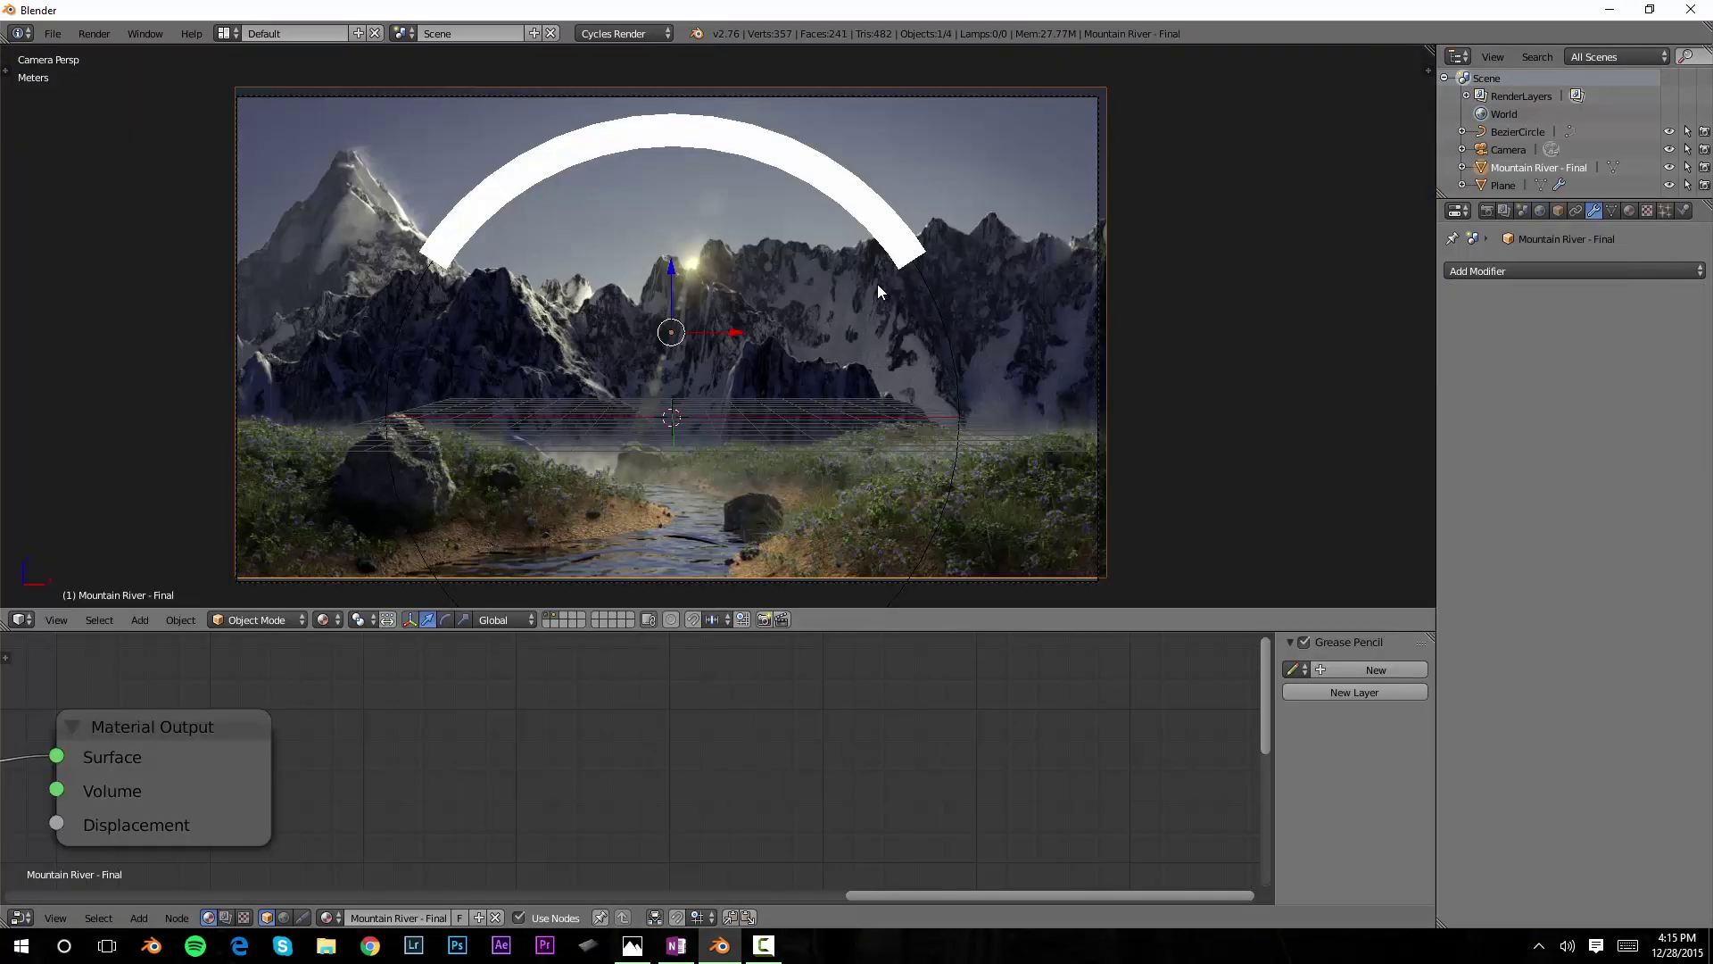
pyautogui.hotkey('shift', 'z')
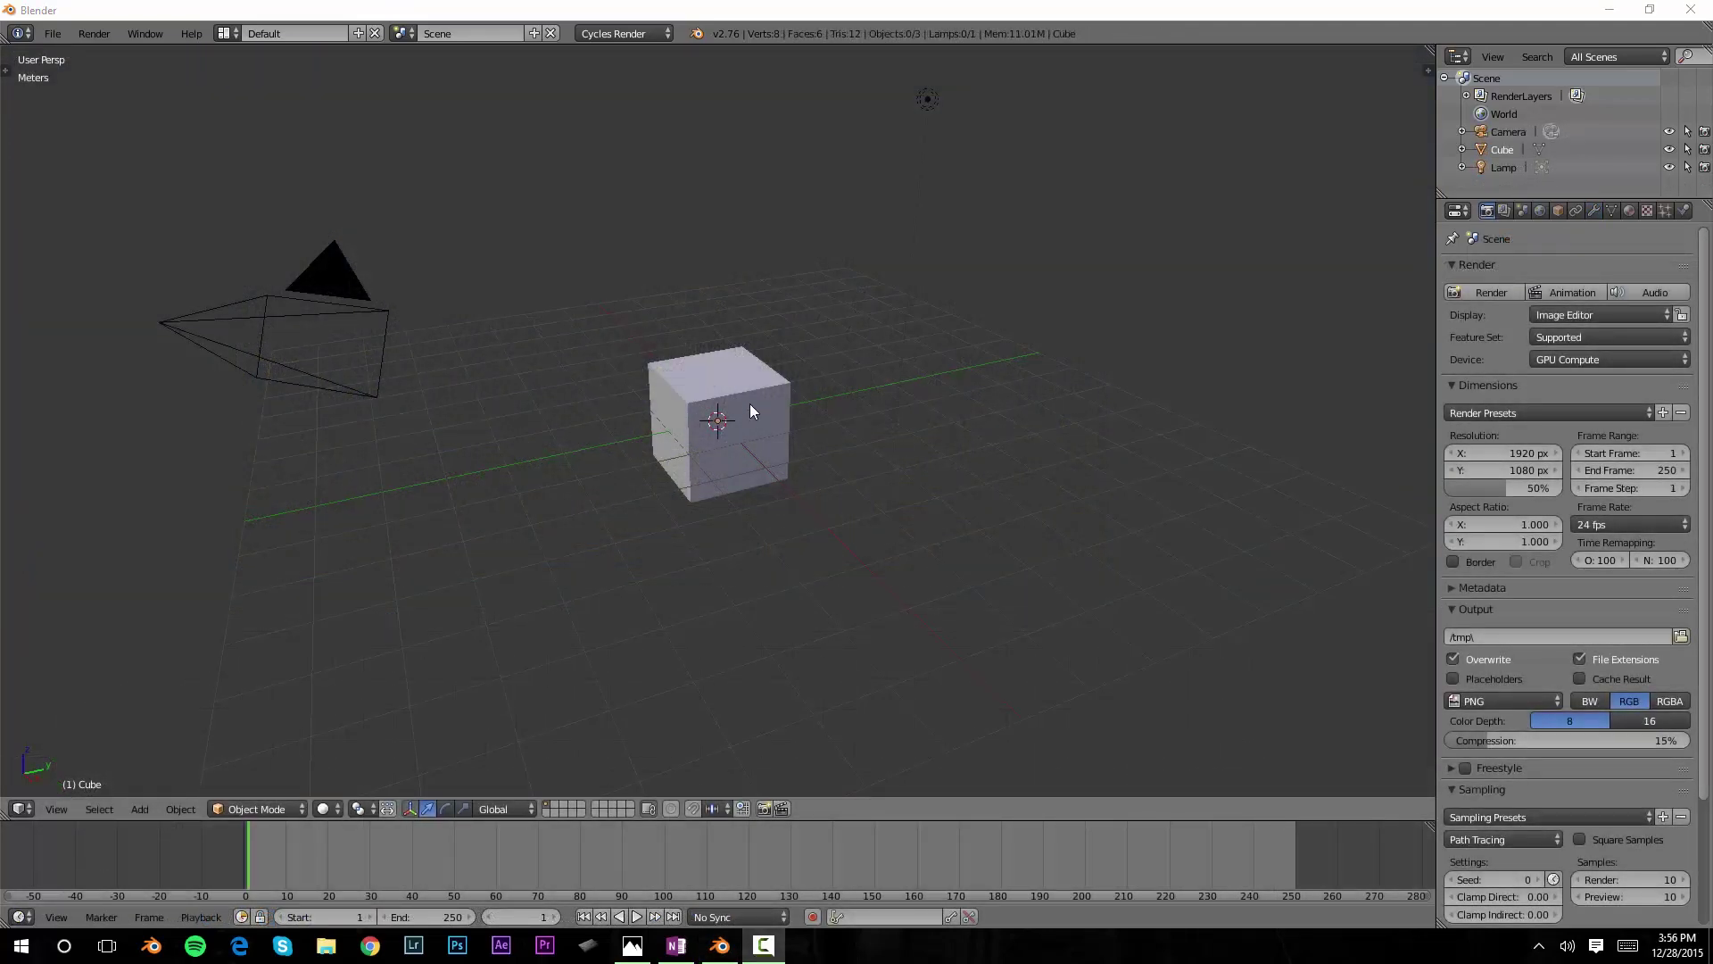
# - Delete the default cube and lamp, then switch to Top view
pyautogui.rightClick(751, 411)
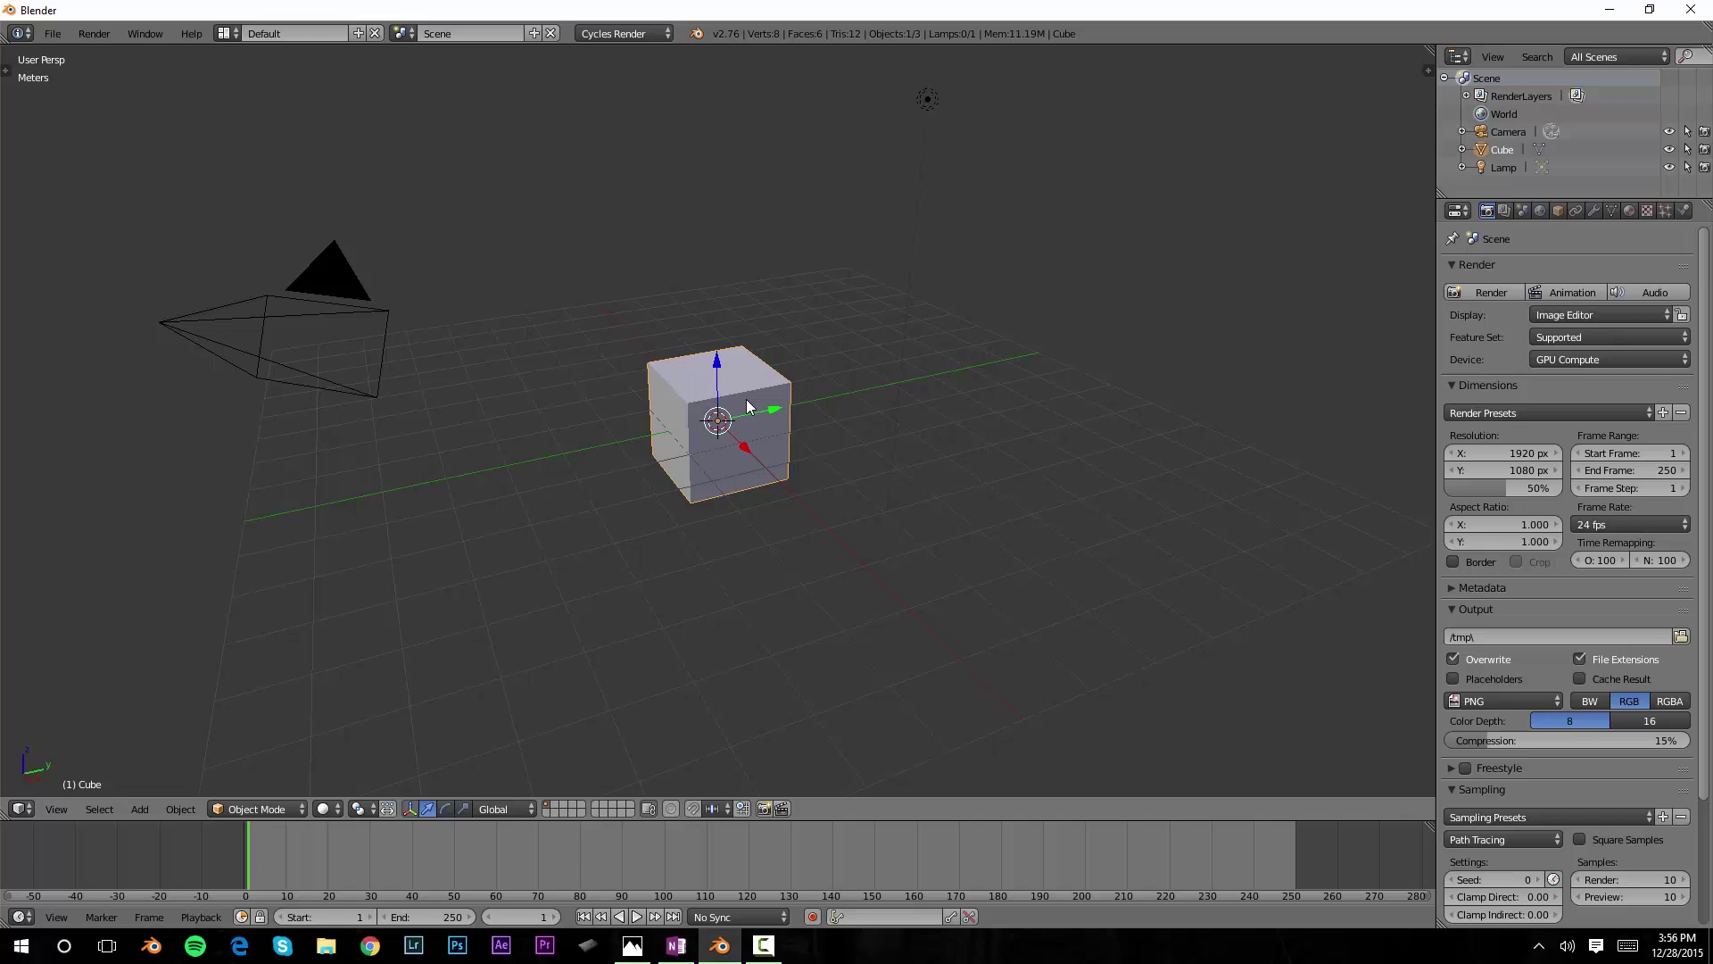
pyautogui.press('x')
pyautogui.click(747, 406)
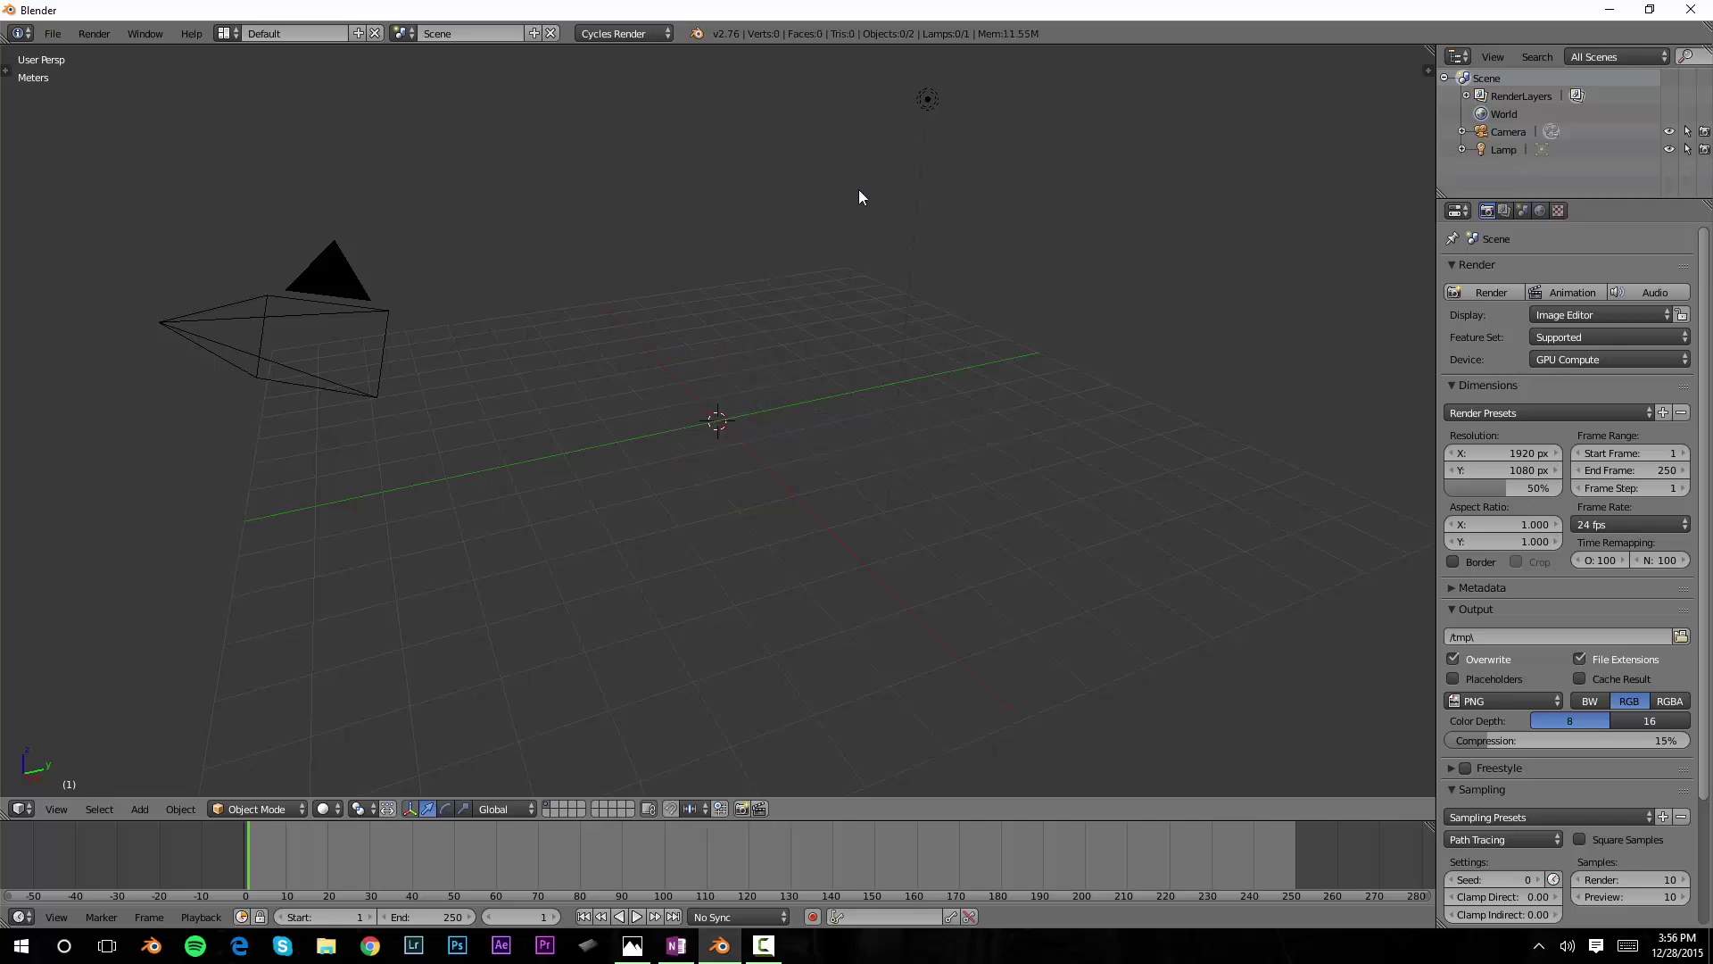
pyautogui.rightClick(928, 100)
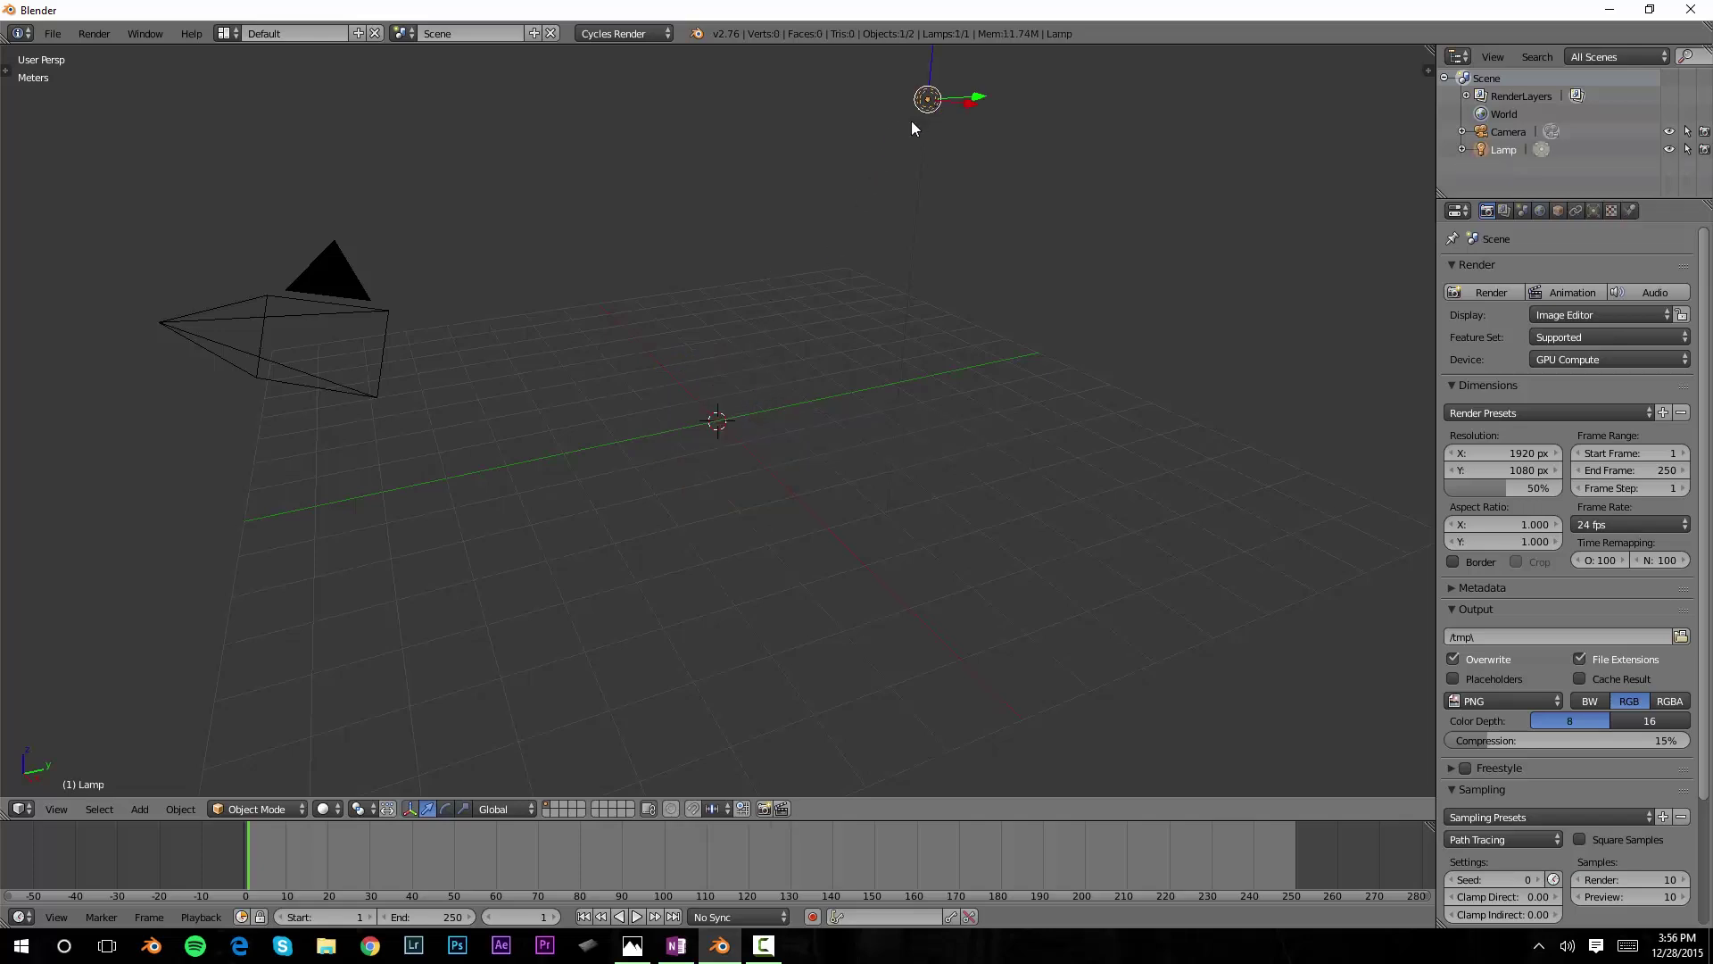
pyautogui.press('x')
pyautogui.click(828, 184)
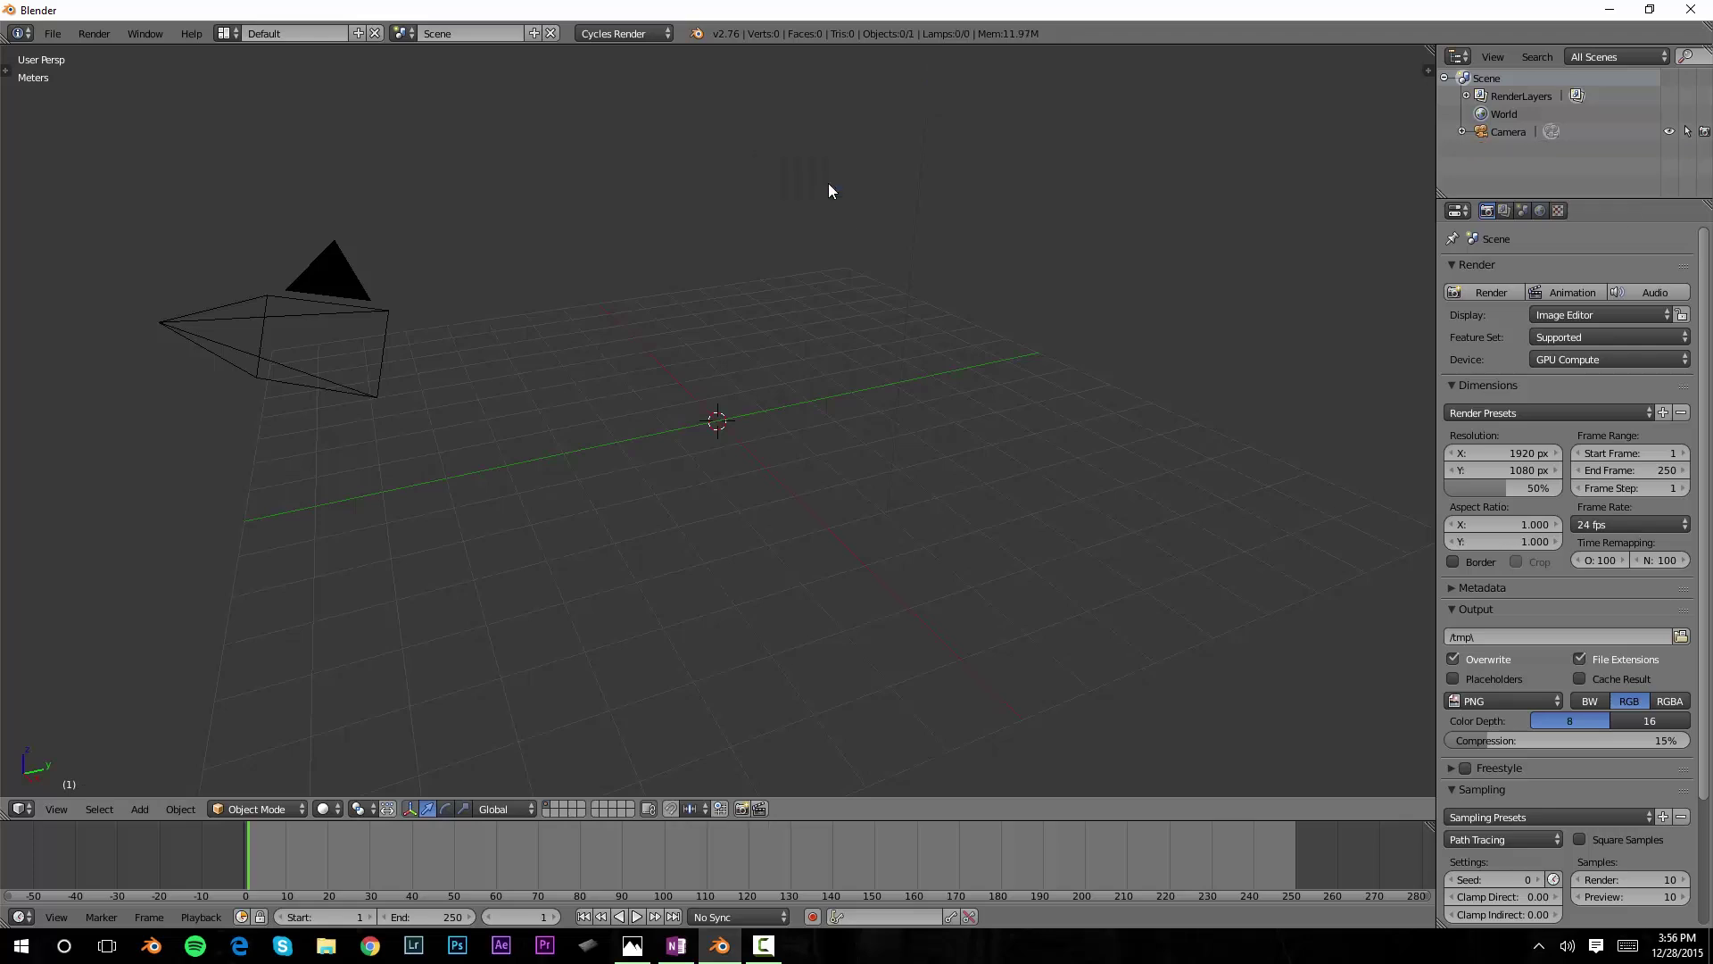
pyautogui.moveTo(829, 184); pyautogui.dragTo(816, 287, button='middle')
pyautogui.press('KP_7')
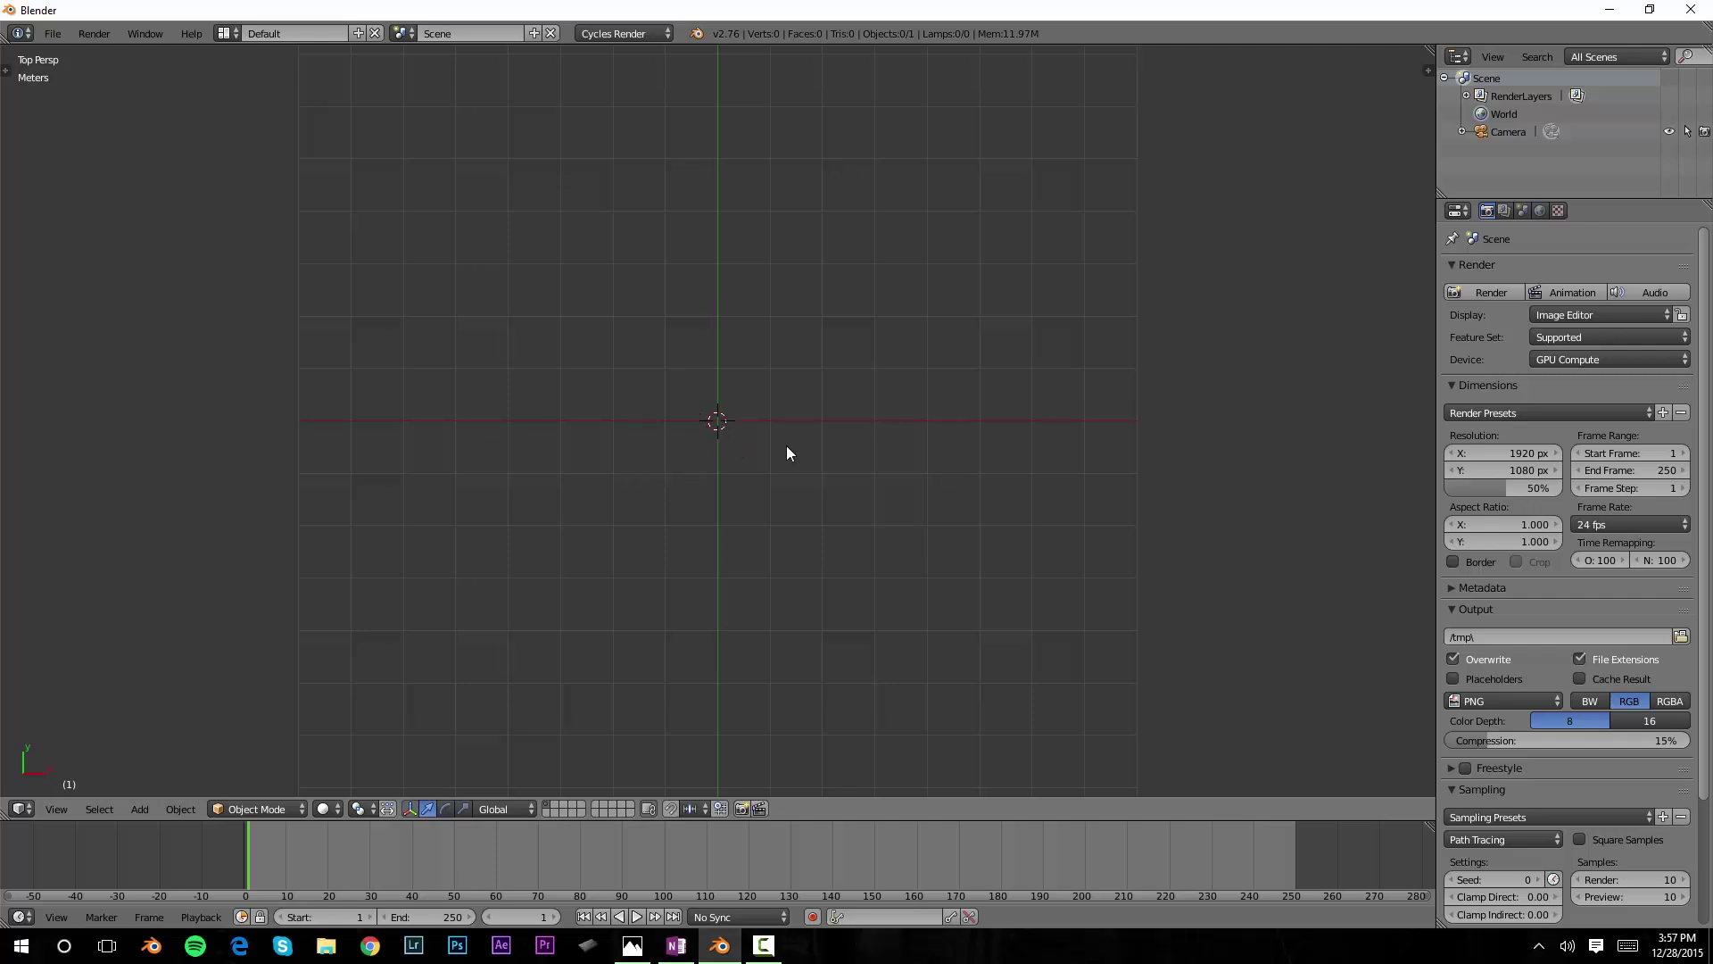
pyautogui.hotkey('shift', 'a')
# - Add a plane and scale it along X, then along Y, into a long thin strip
pyautogui.moveTo(785, 447)
pyautogui.click(857, 447)
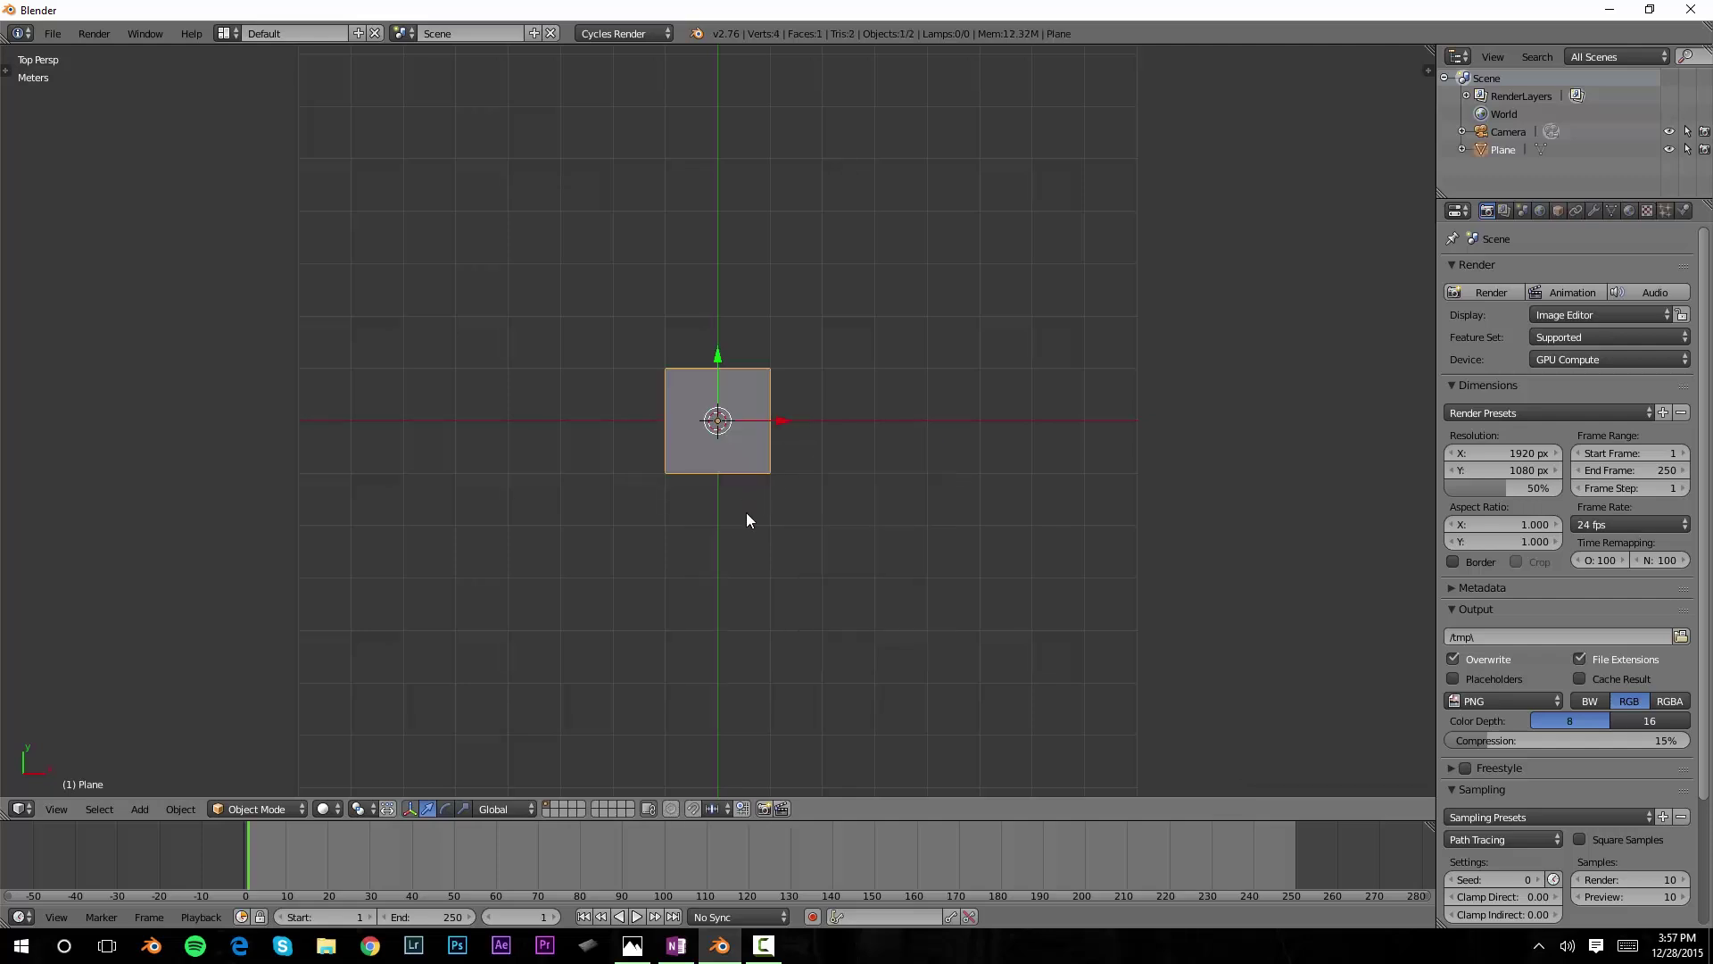
pyautogui.press('s')
pyautogui.press('x')
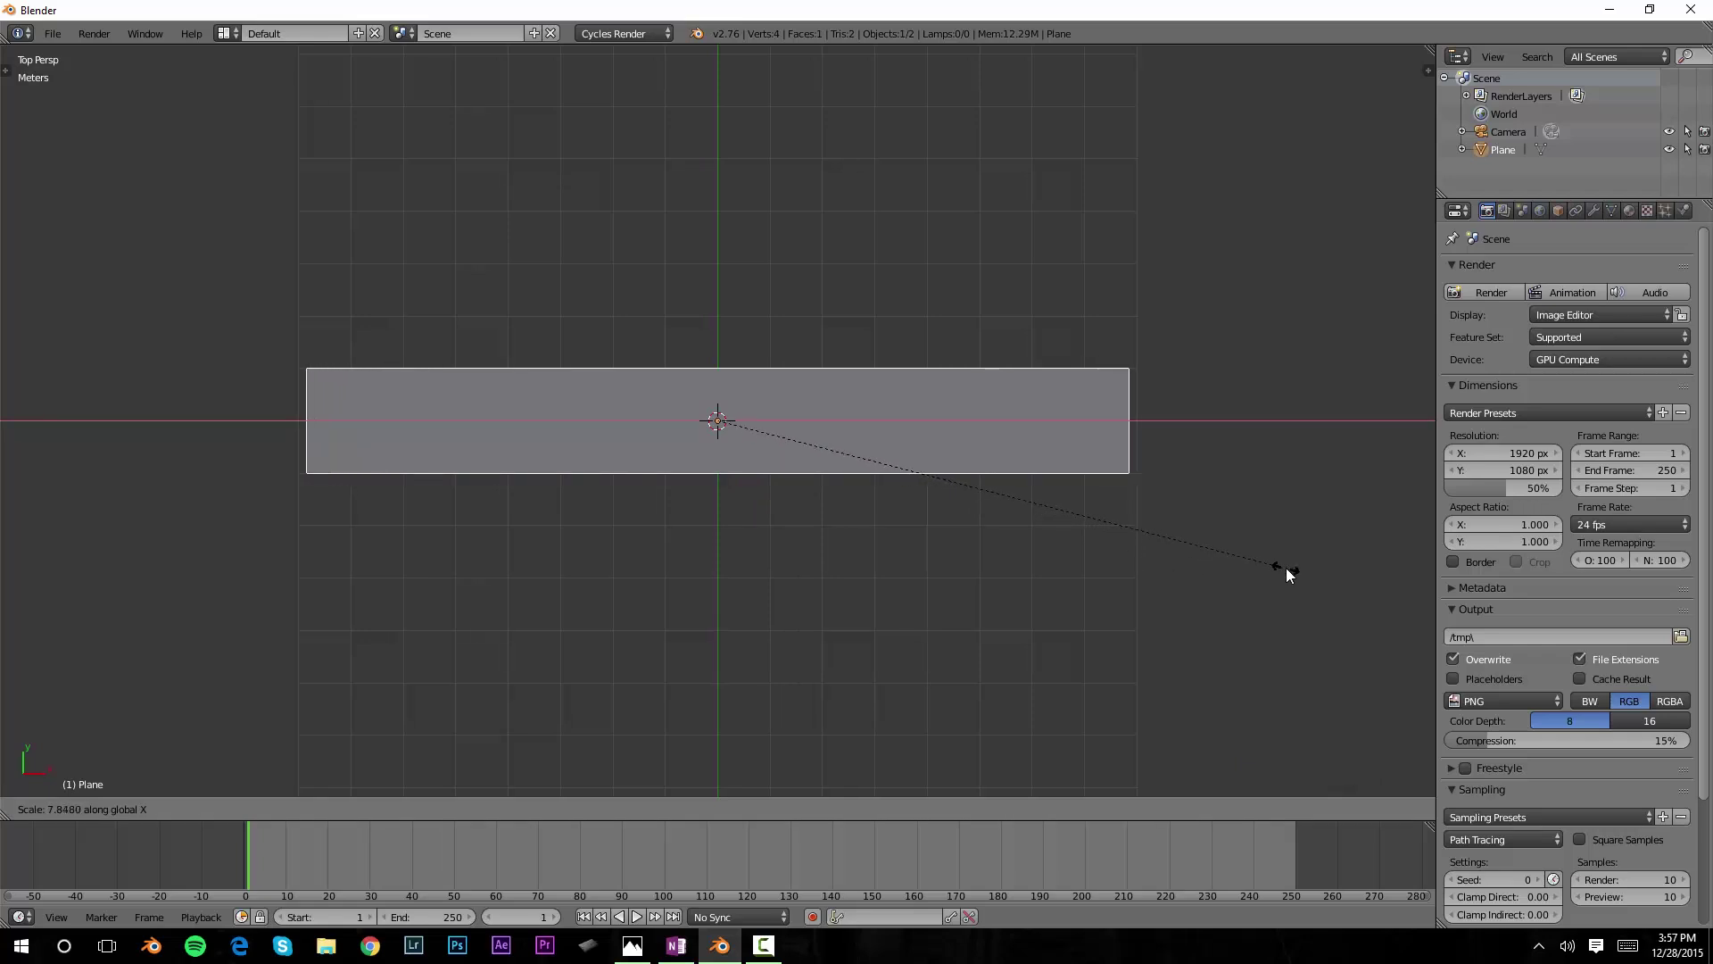
pyautogui.click(1287, 567)
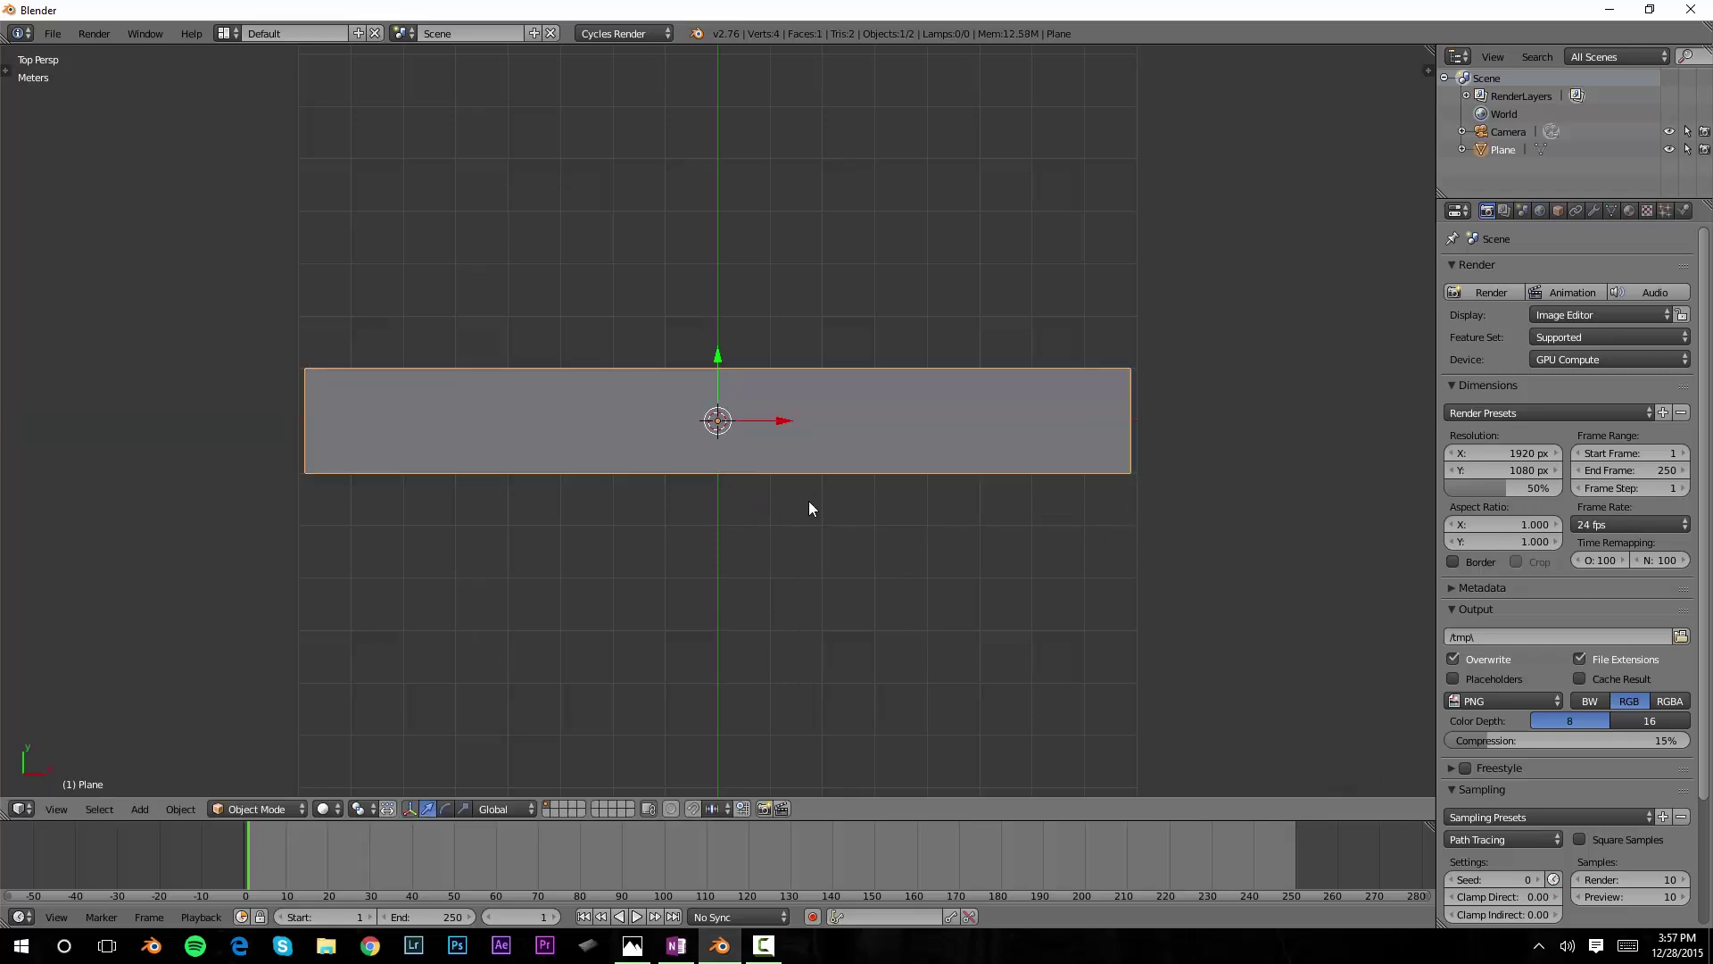
pyautogui.press('s')
pyautogui.press('y')
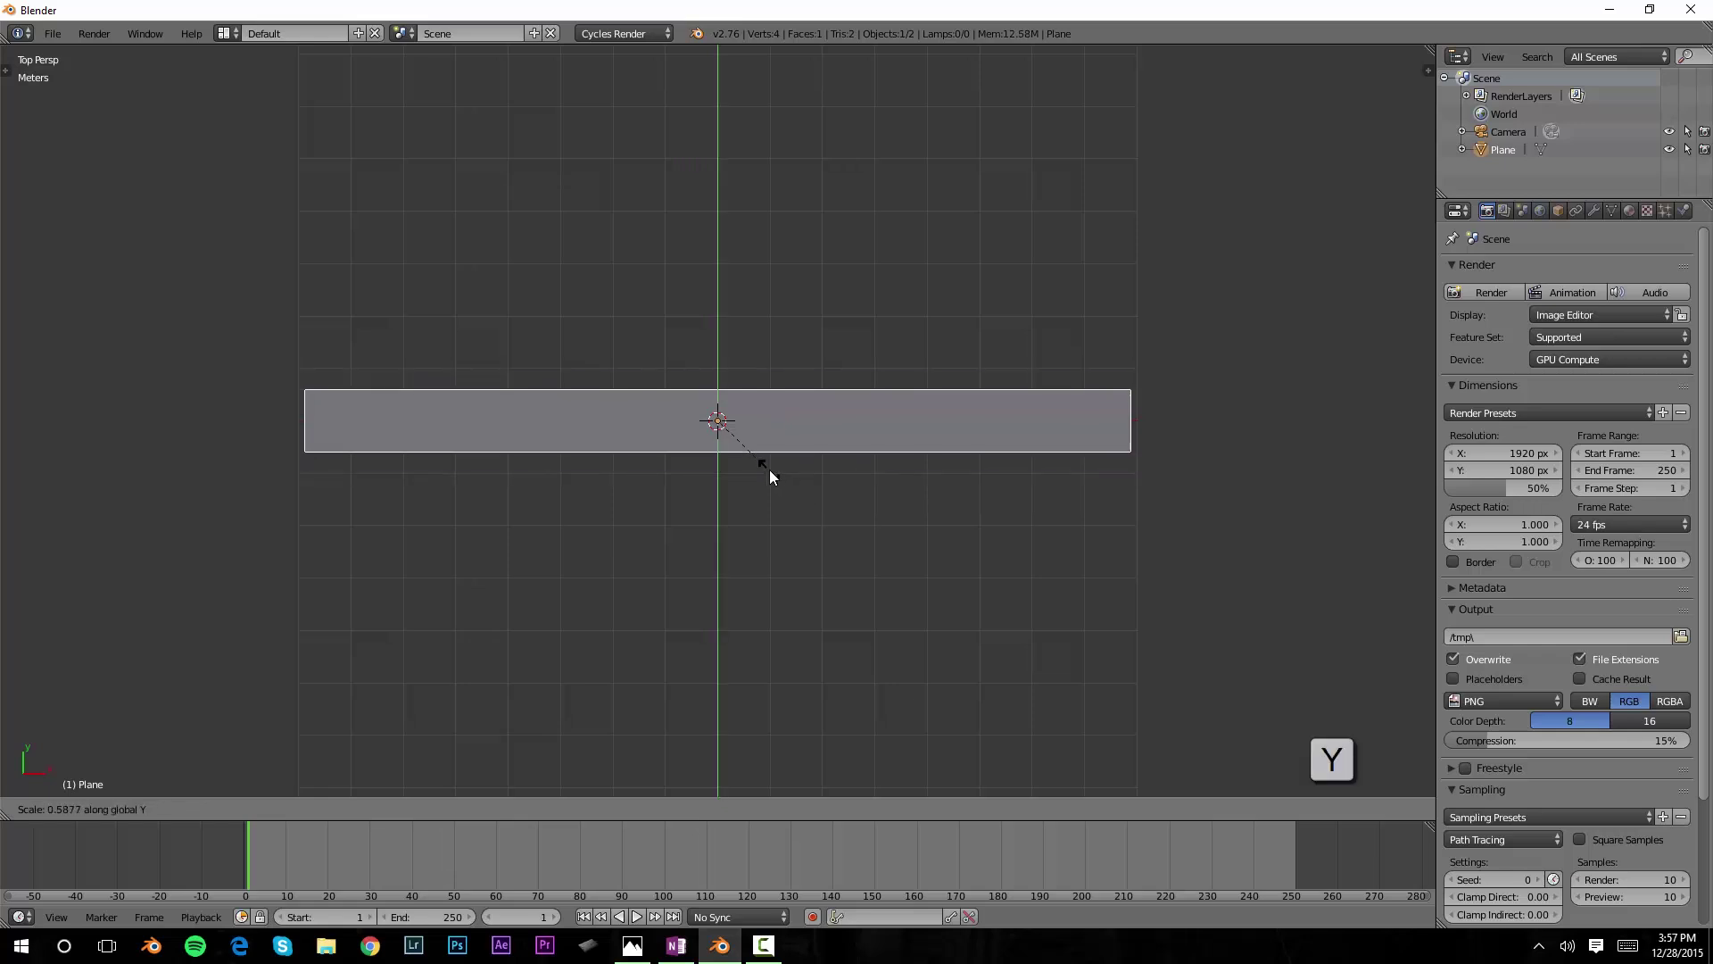
pyautogui.click(763, 454)
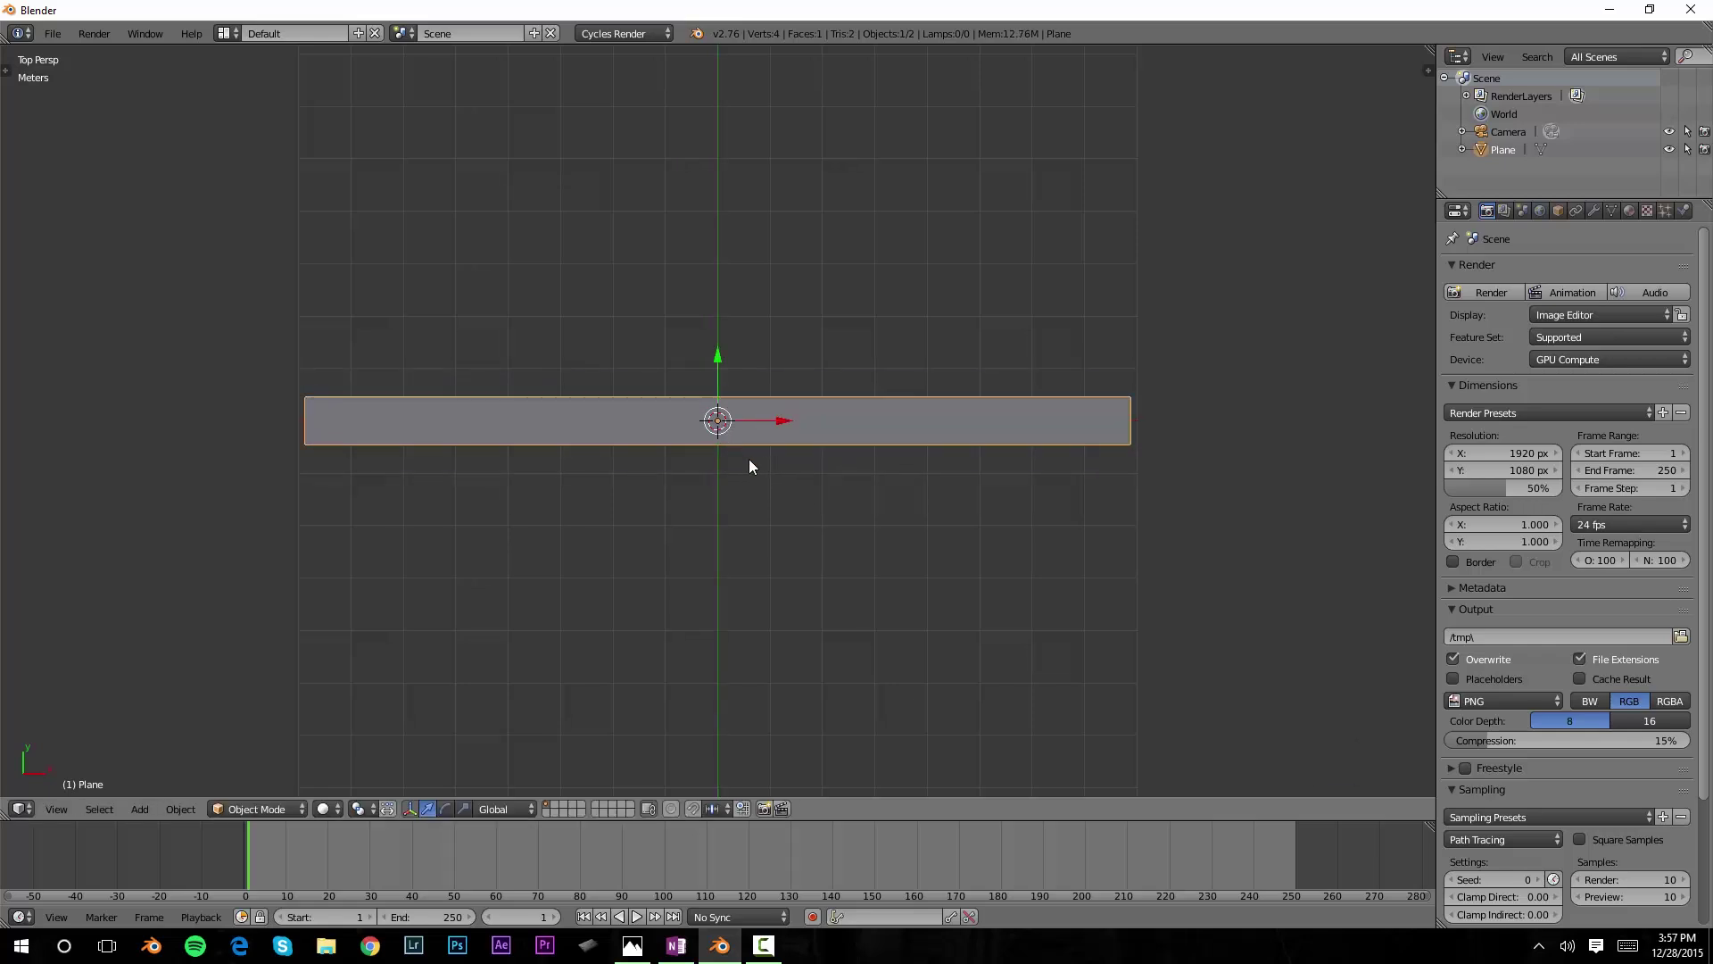
pyautogui.keyDown('shift'); pyautogui.moveTo(749, 466); pyautogui.dragTo(725, 455, button='middle'); pyautogui.keyUp('shift')
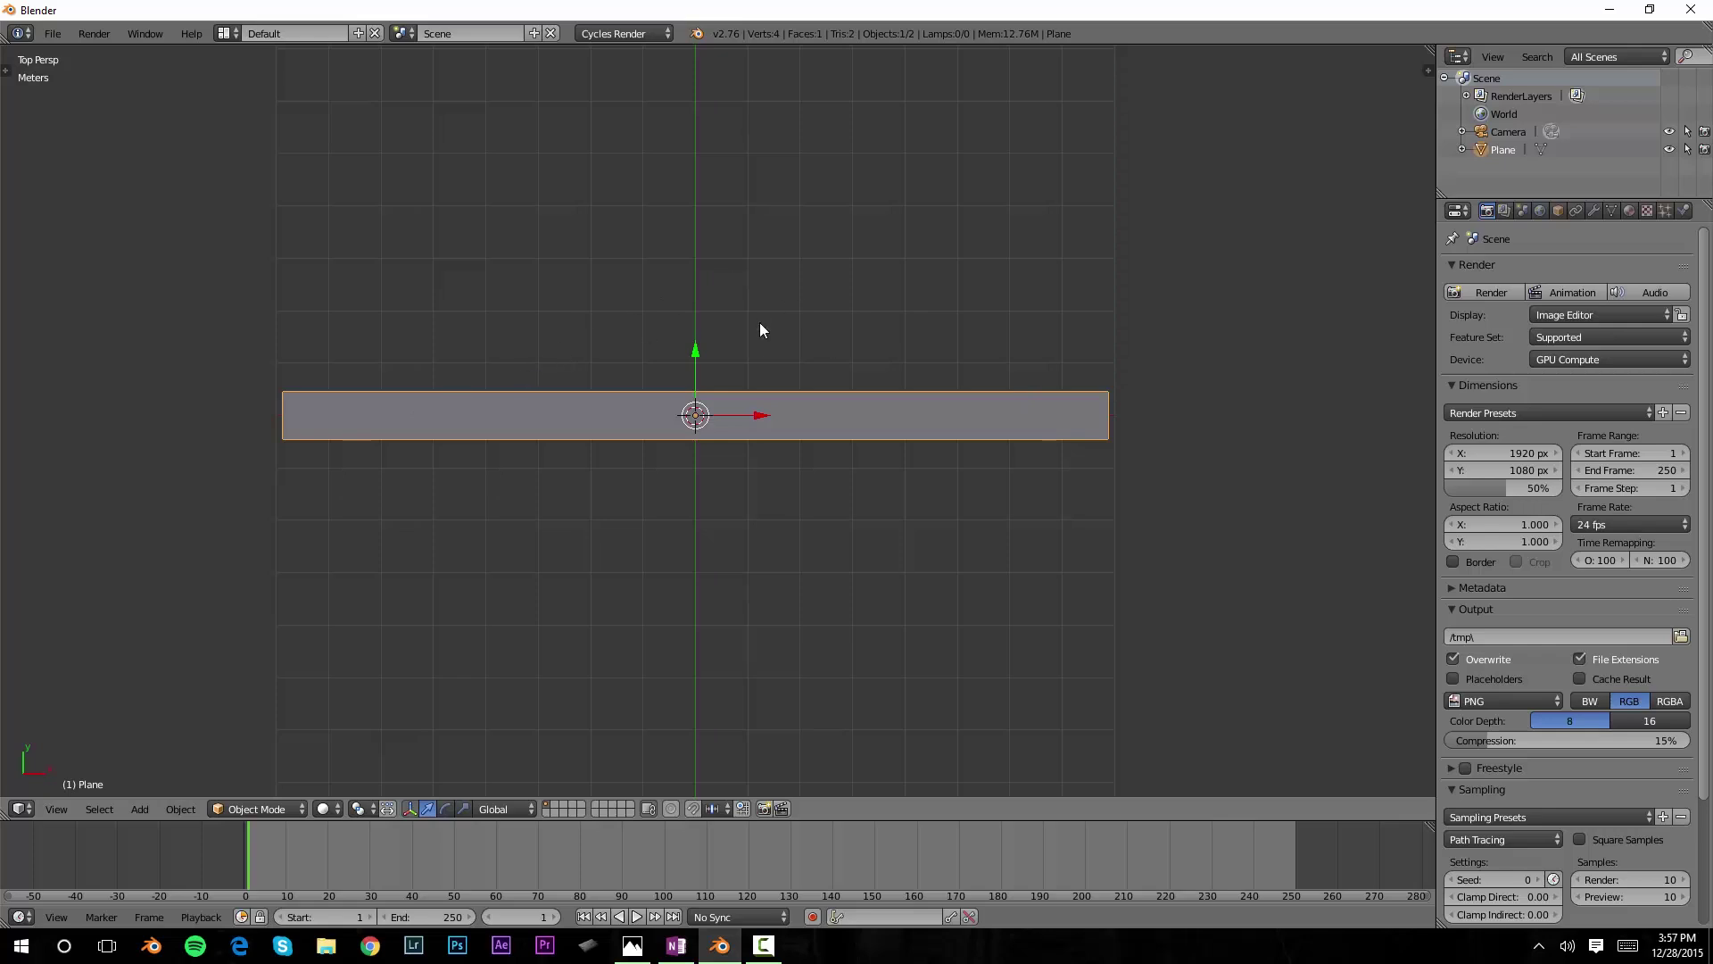
# - In Edit Mode, add 14 evenly spaced loop cuts across the strip
pyautogui.press('Tab')
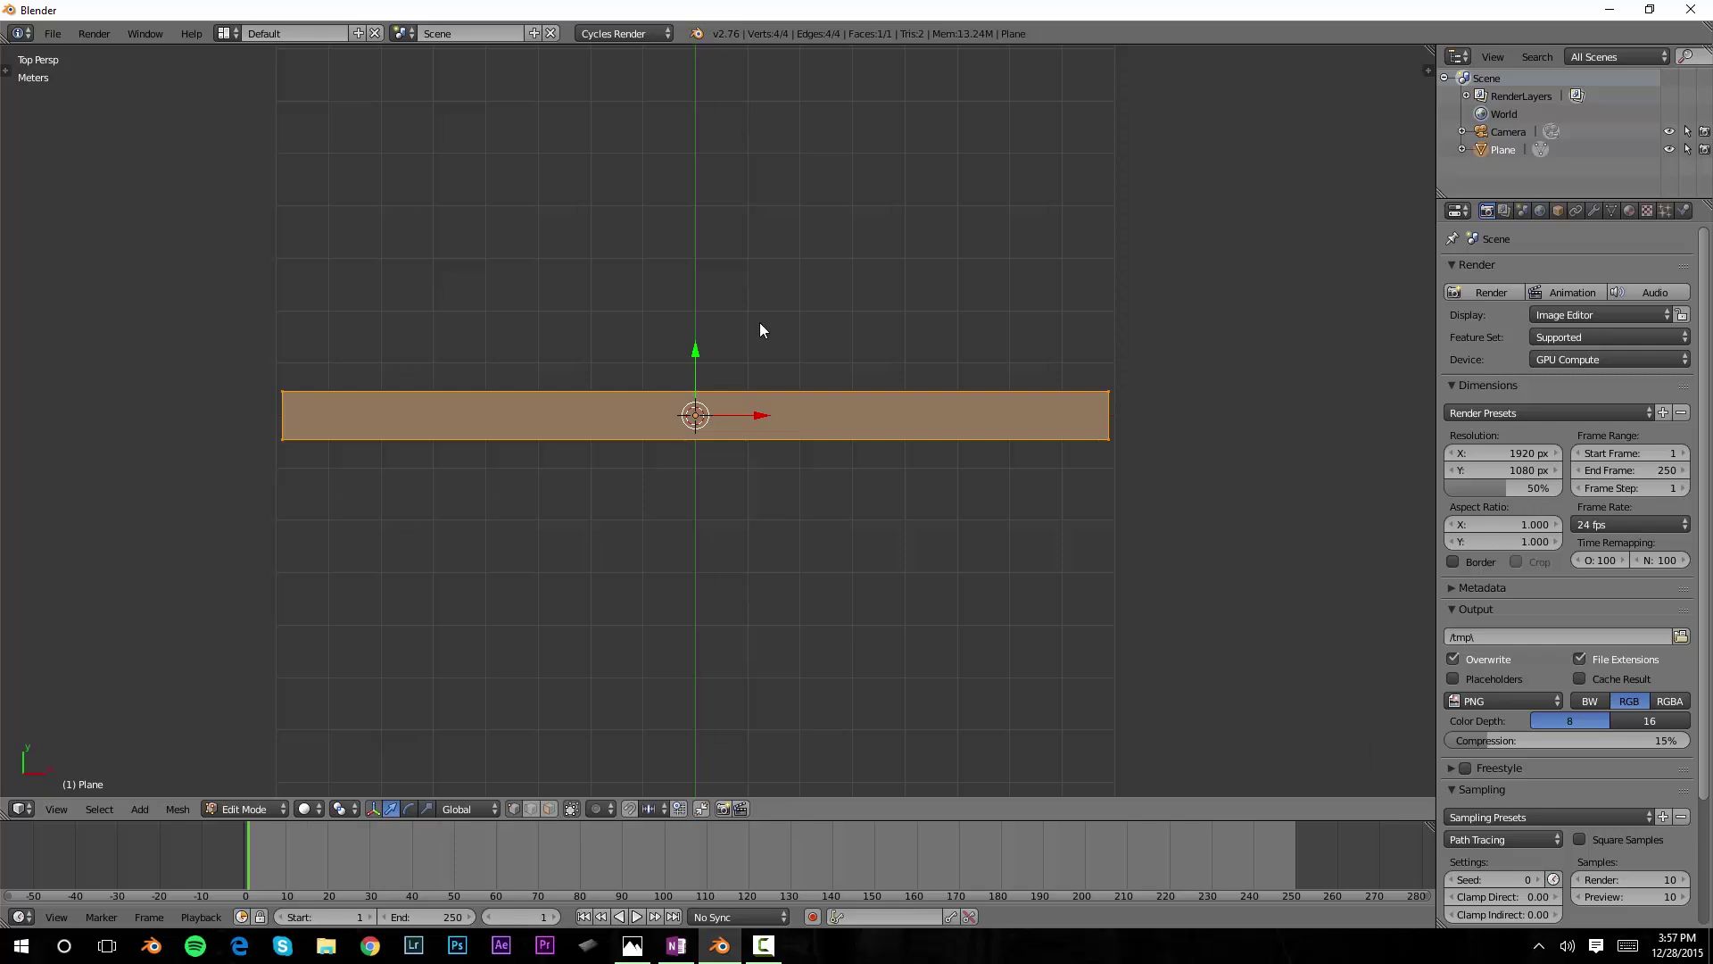
pyautogui.hotkey('ctrl', 'r')
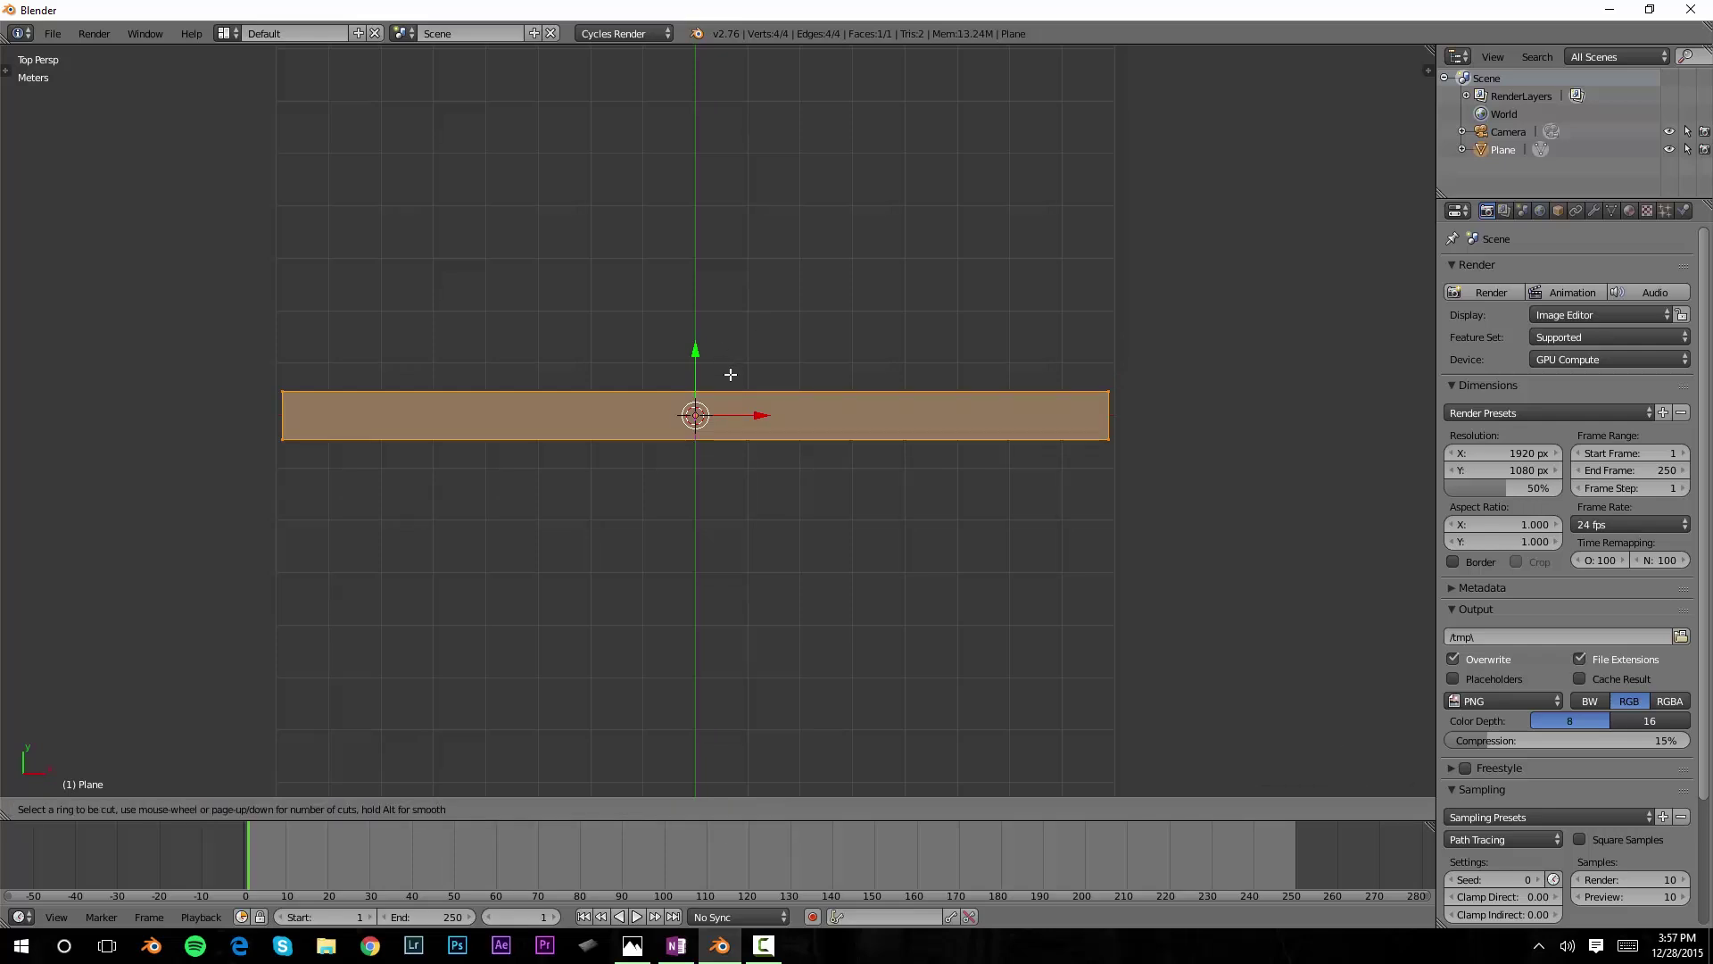
pyautogui.scroll(7, 731, 375)
pyautogui.scroll(3, 731, 375)
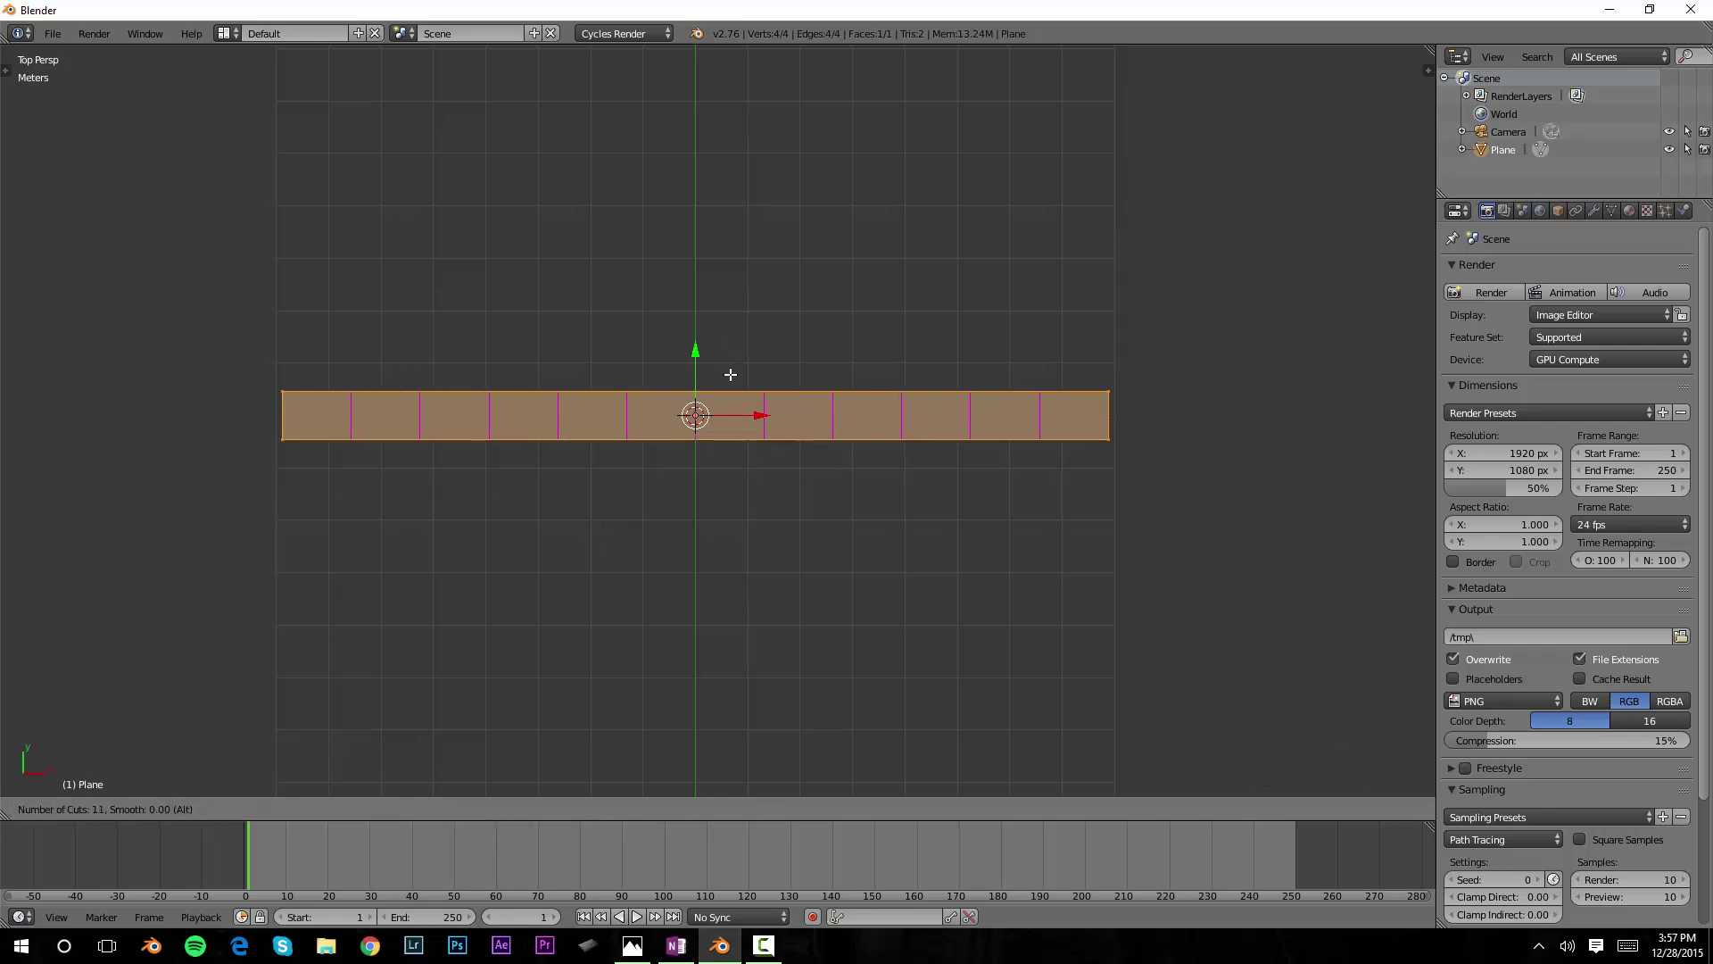
pyautogui.scroll(3, 731, 374)
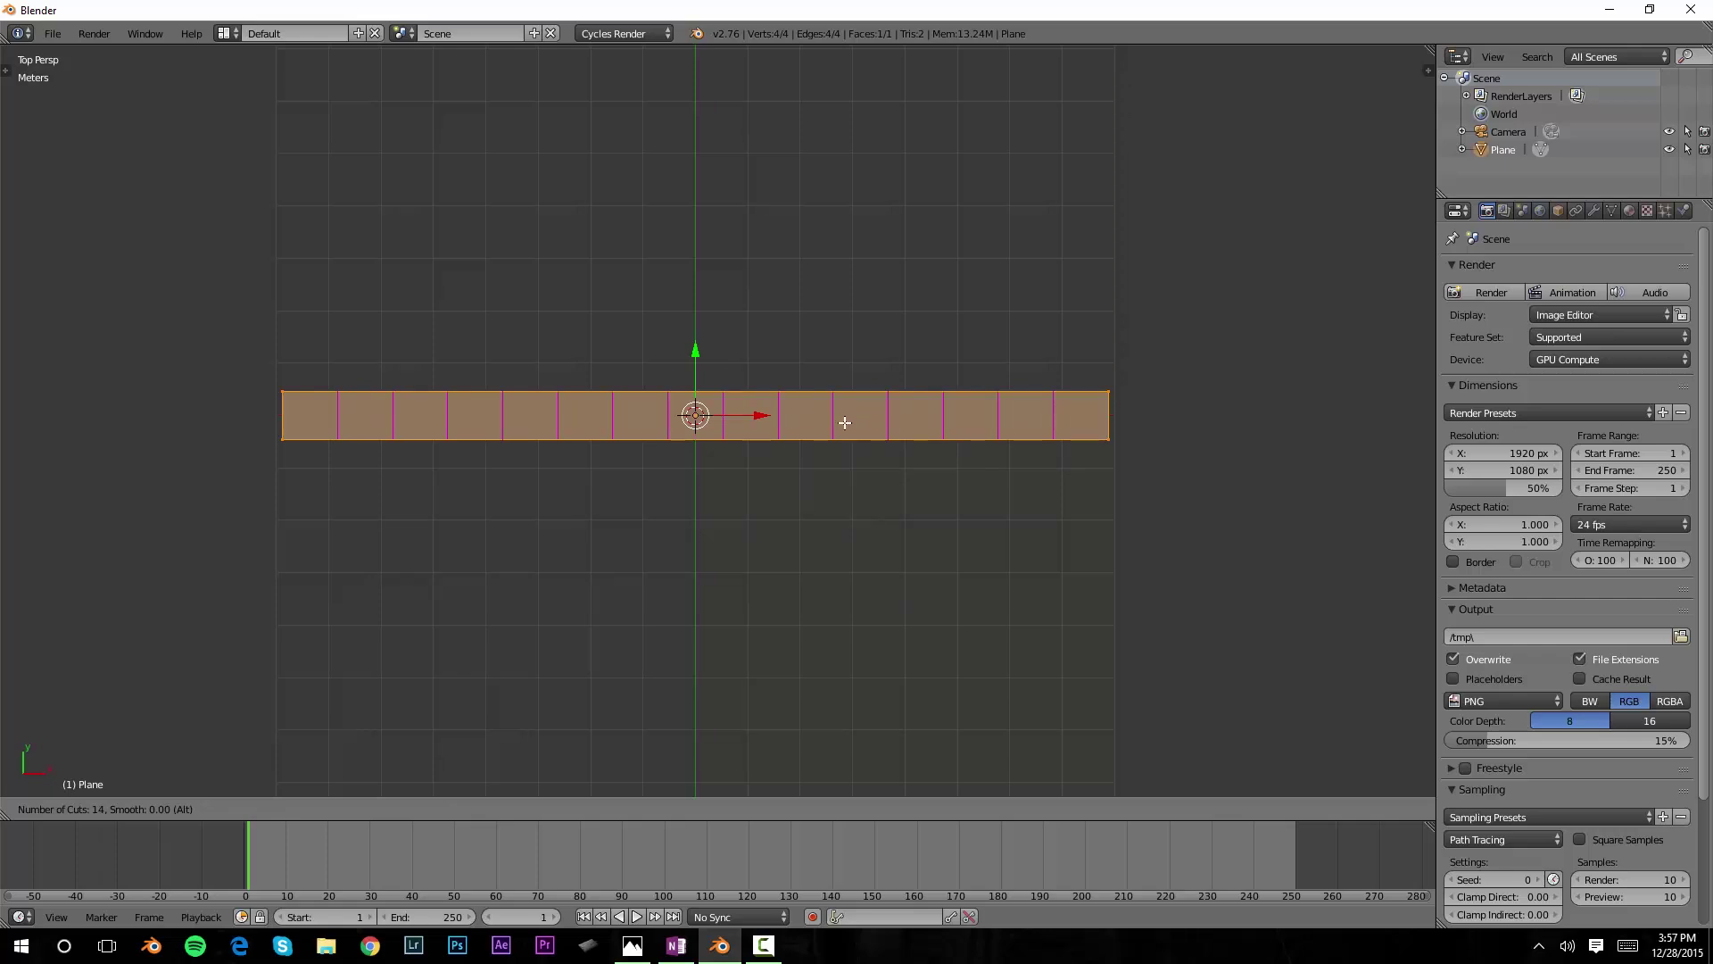
pyautogui.click(845, 421)
pyautogui.rightClick(845, 421)
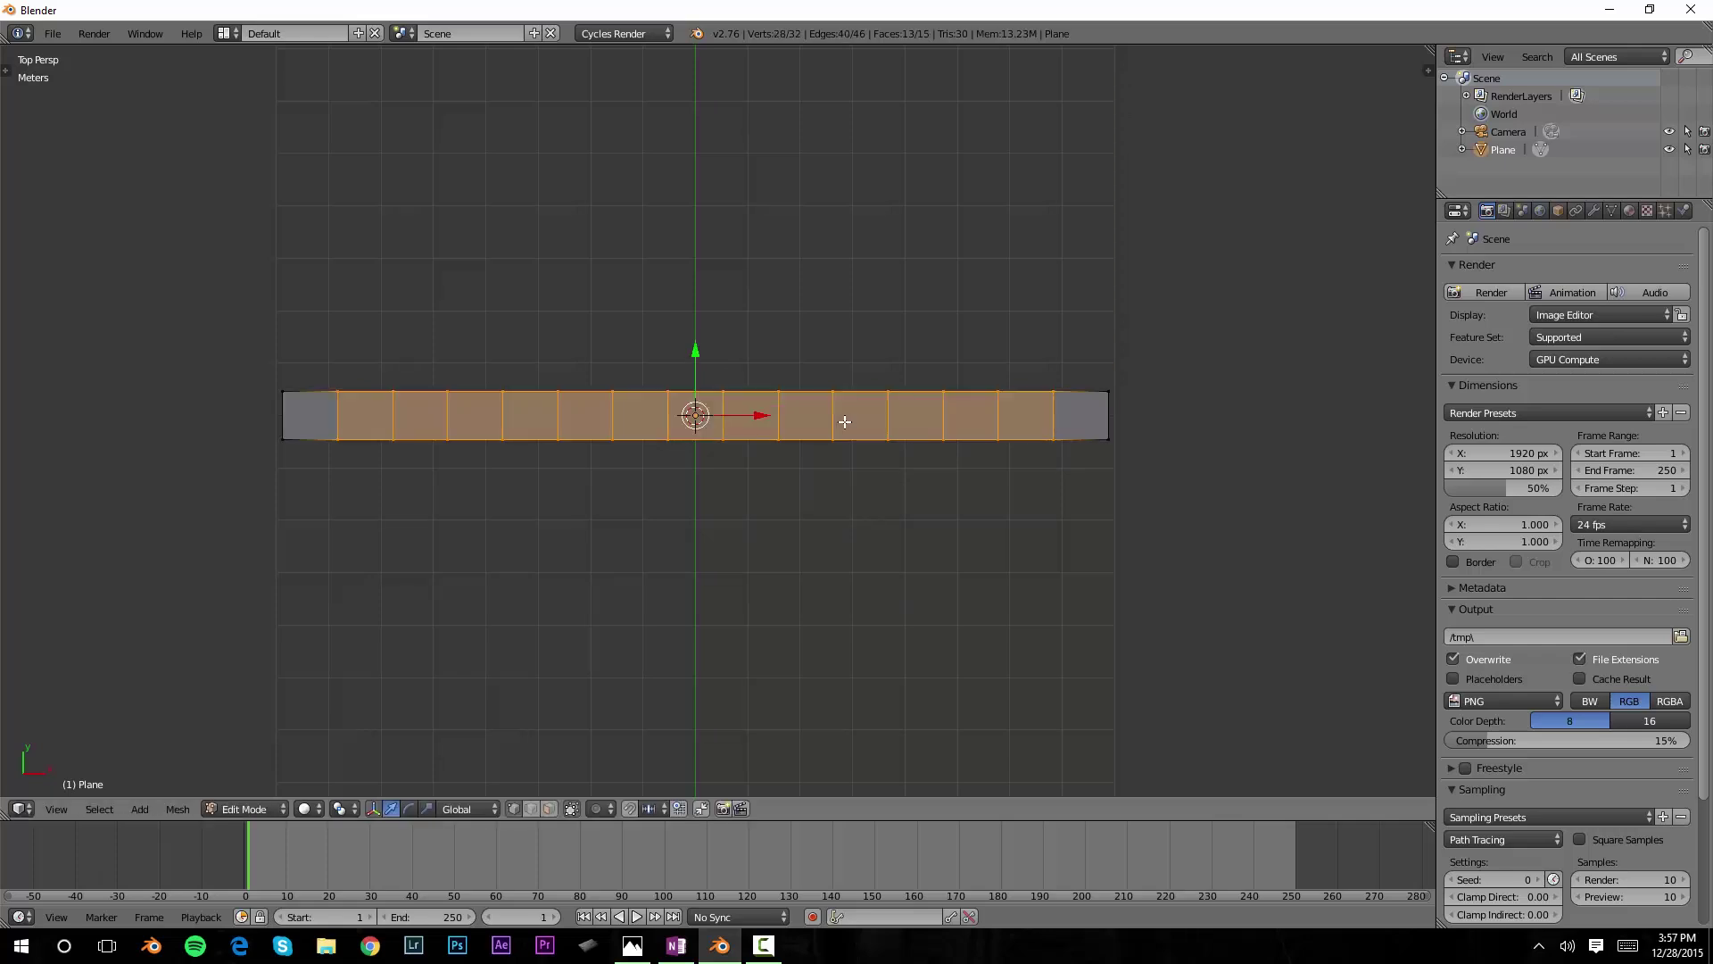
# - Subdivide the whole strip with 3 cuts and return to Object Mode
pyautogui.press('a')
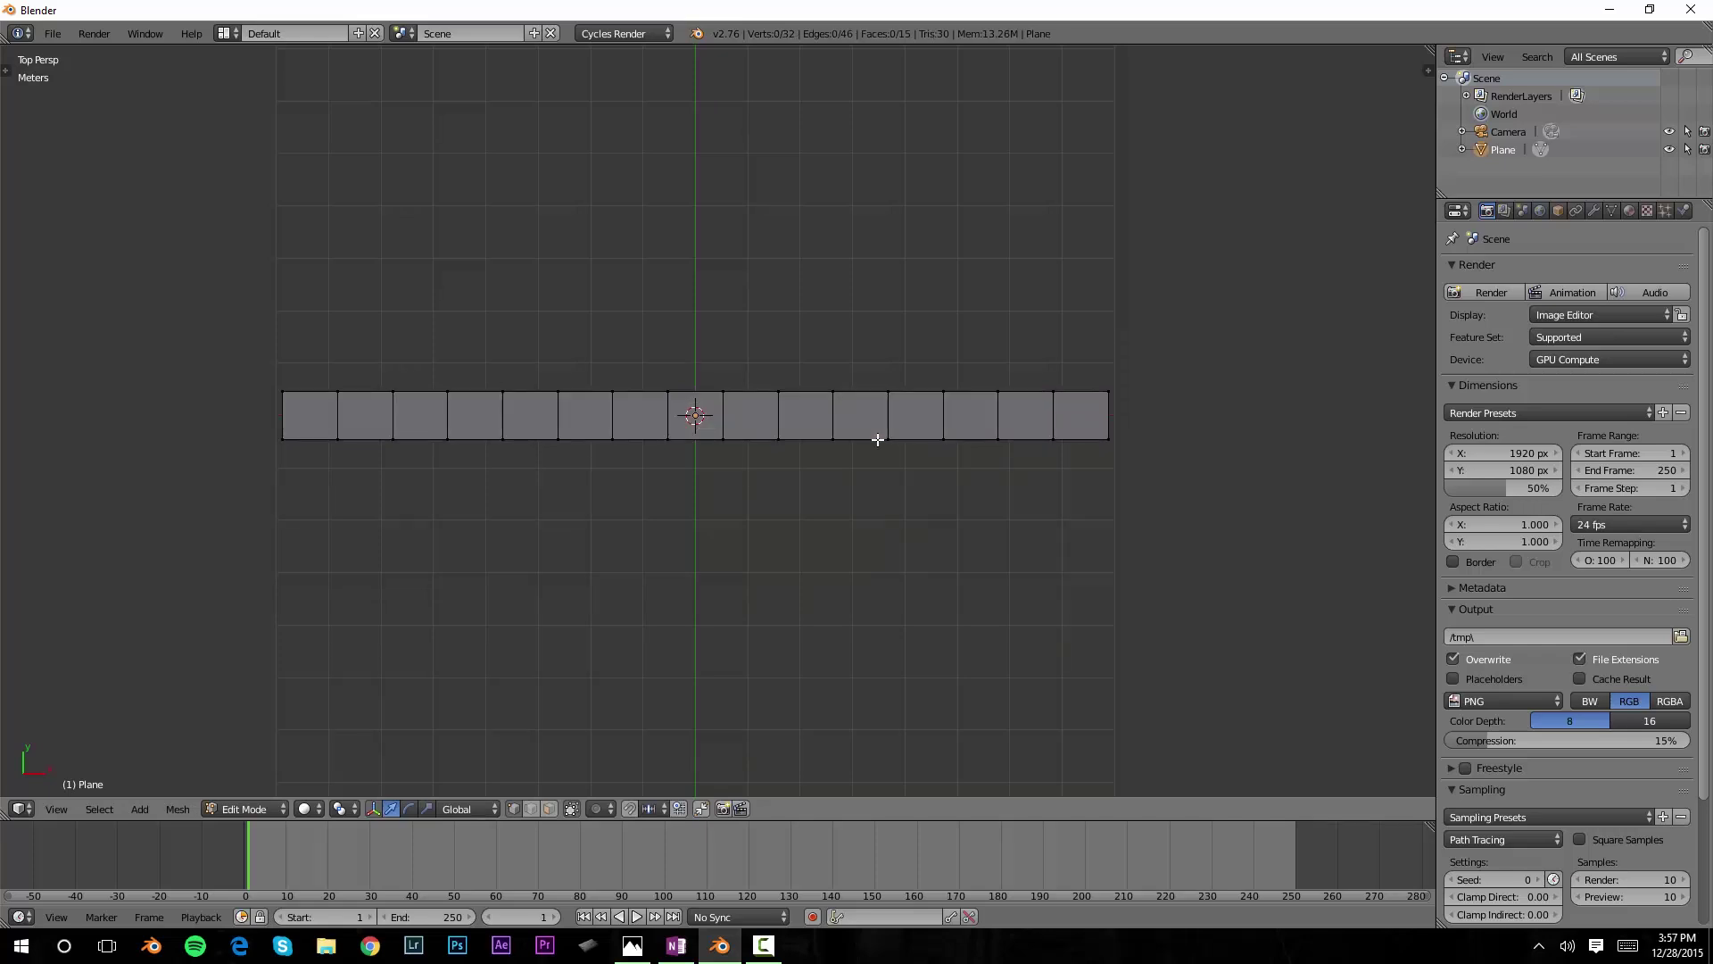
pyautogui.press('a')
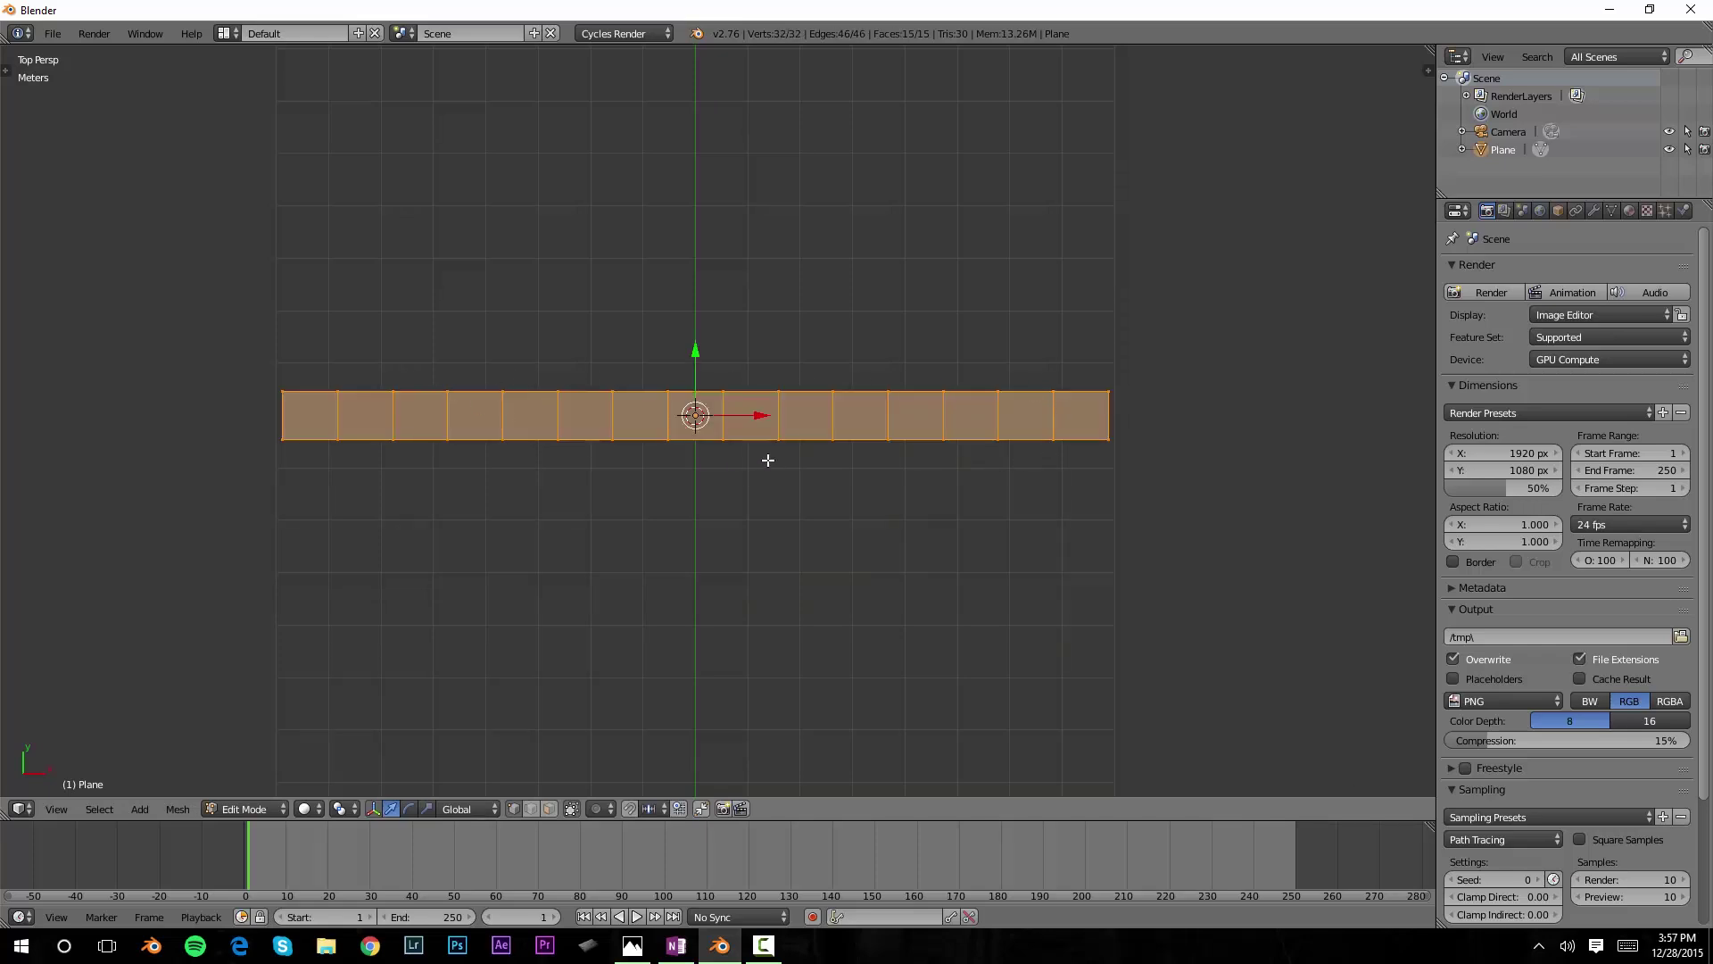
pyautogui.press('w')
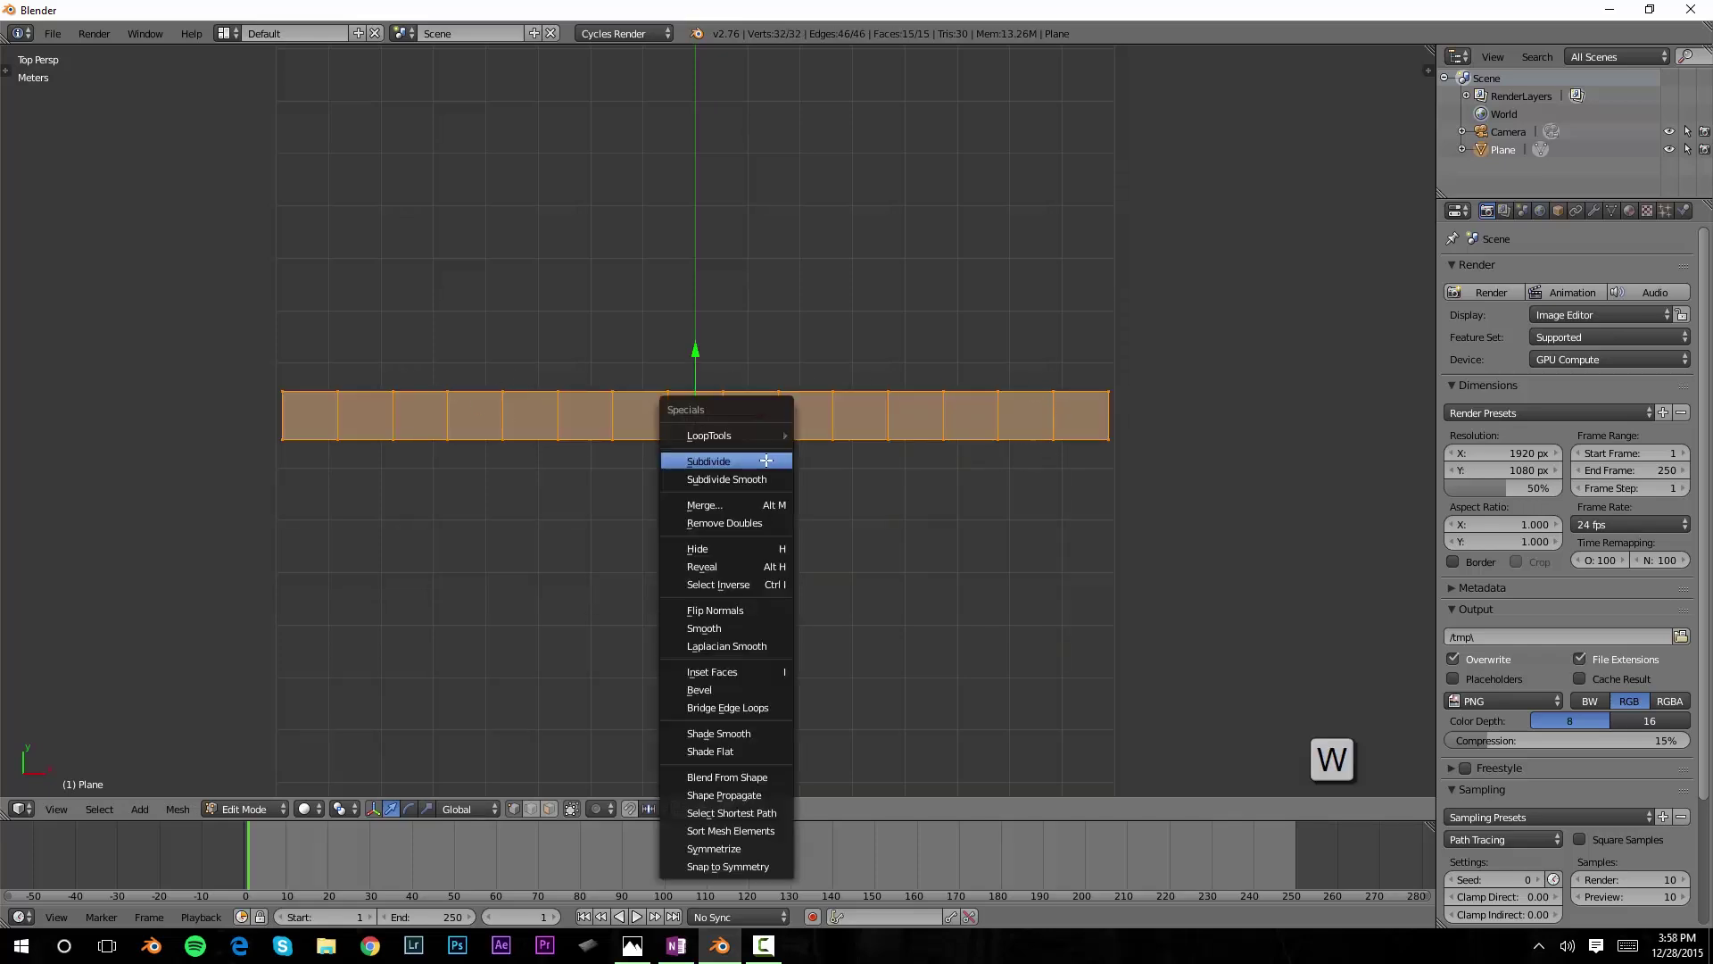
pyautogui.click(730, 461)
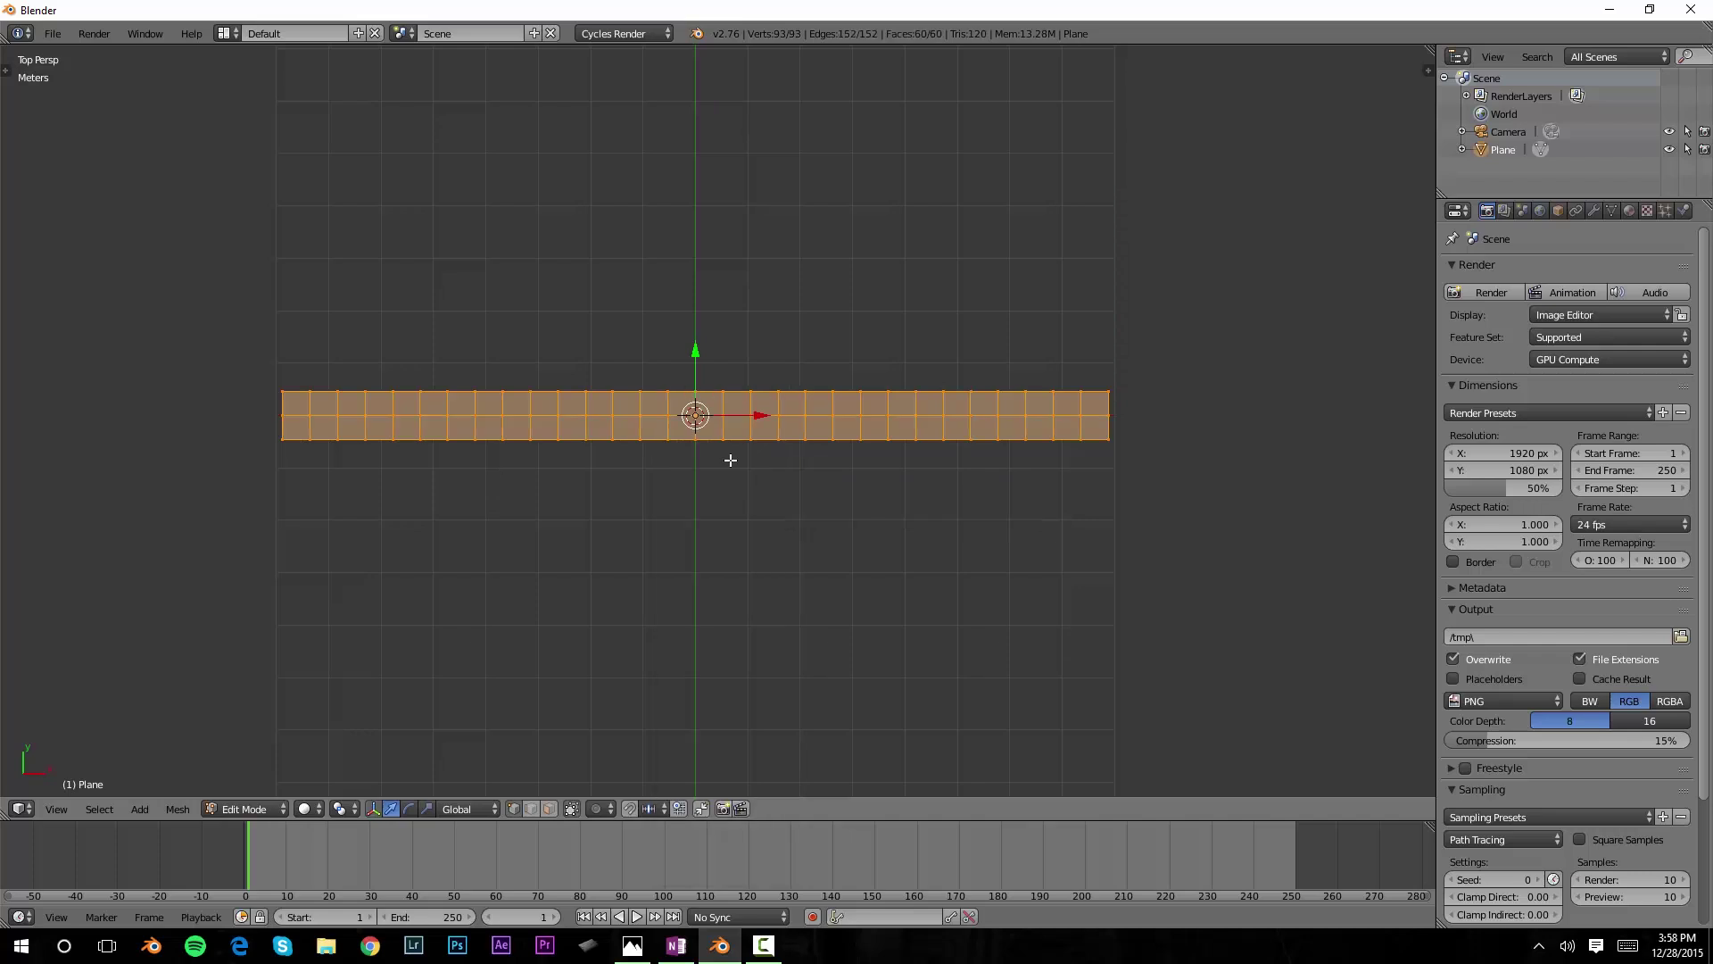
pyautogui.press('t')
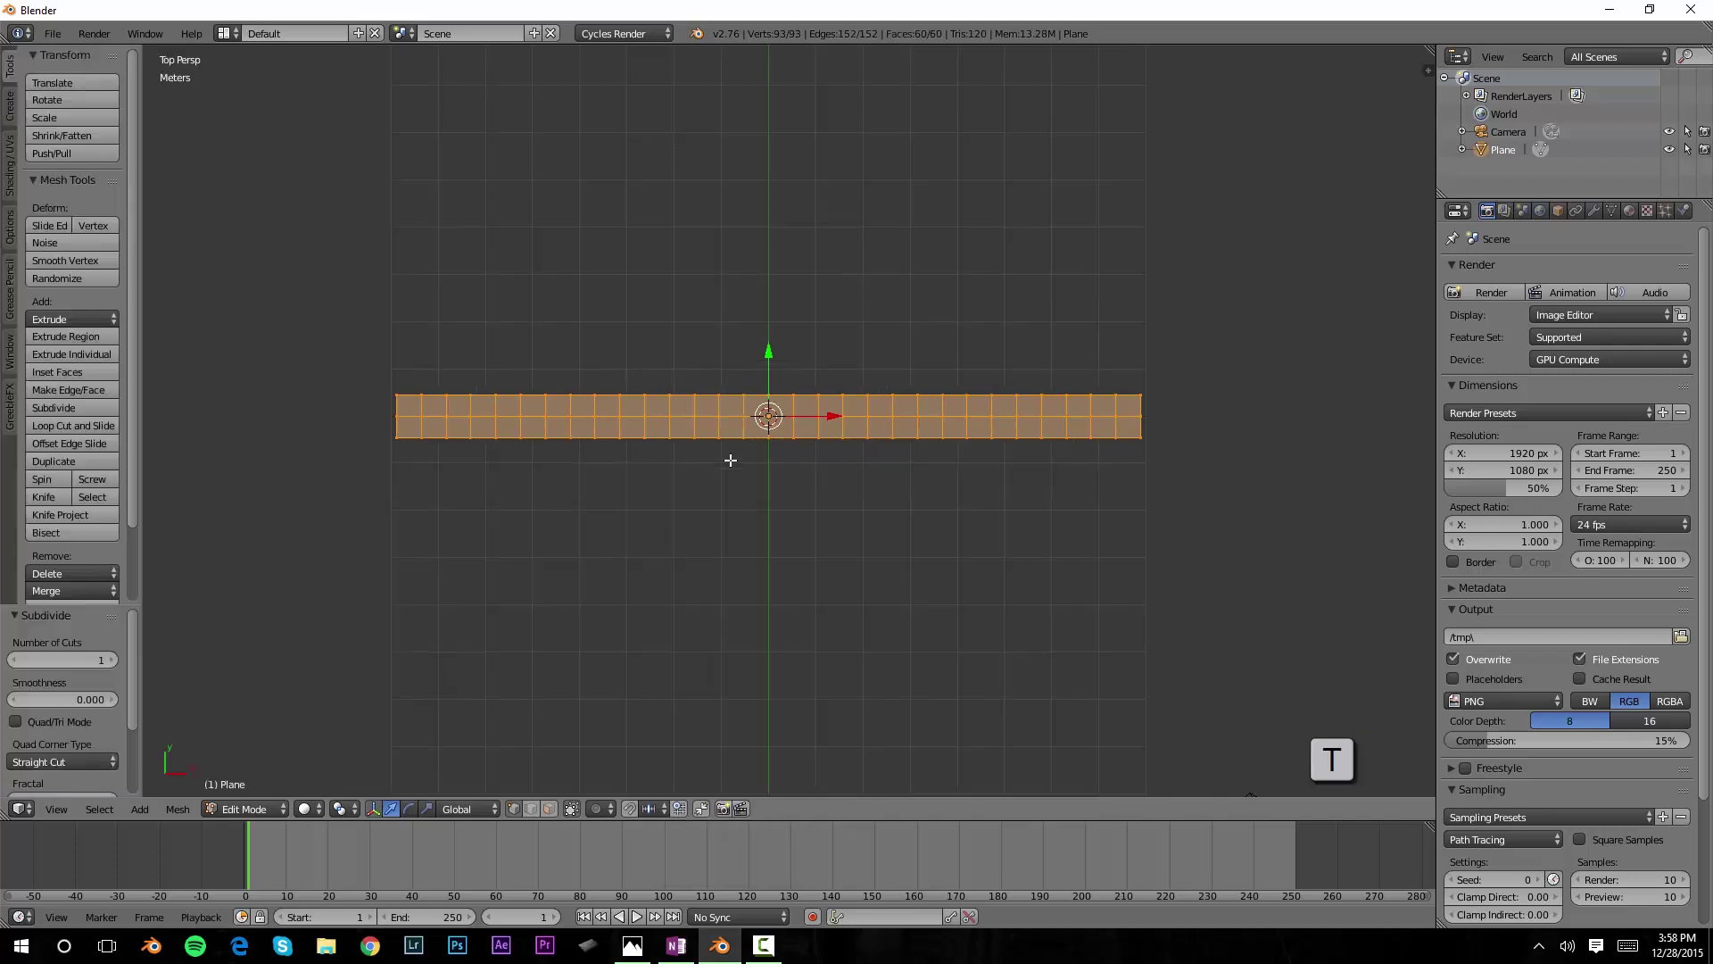
pyautogui.click(112, 660)
pyautogui.click(111, 660)
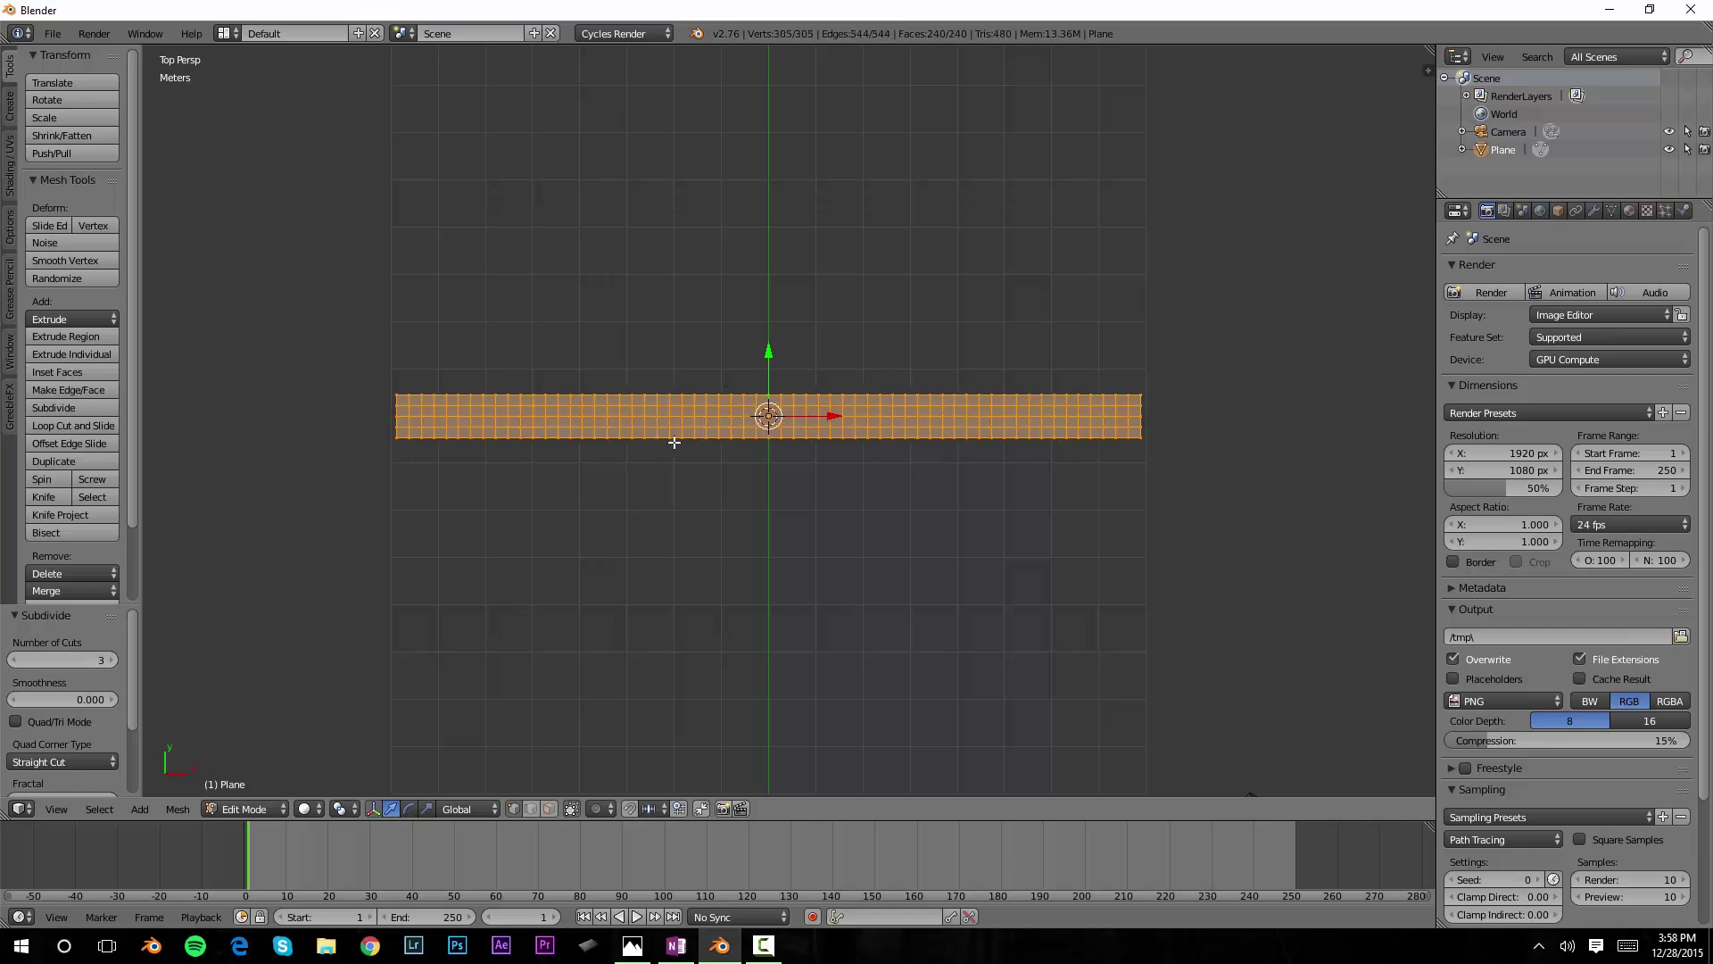
pyautogui.press('Tab')
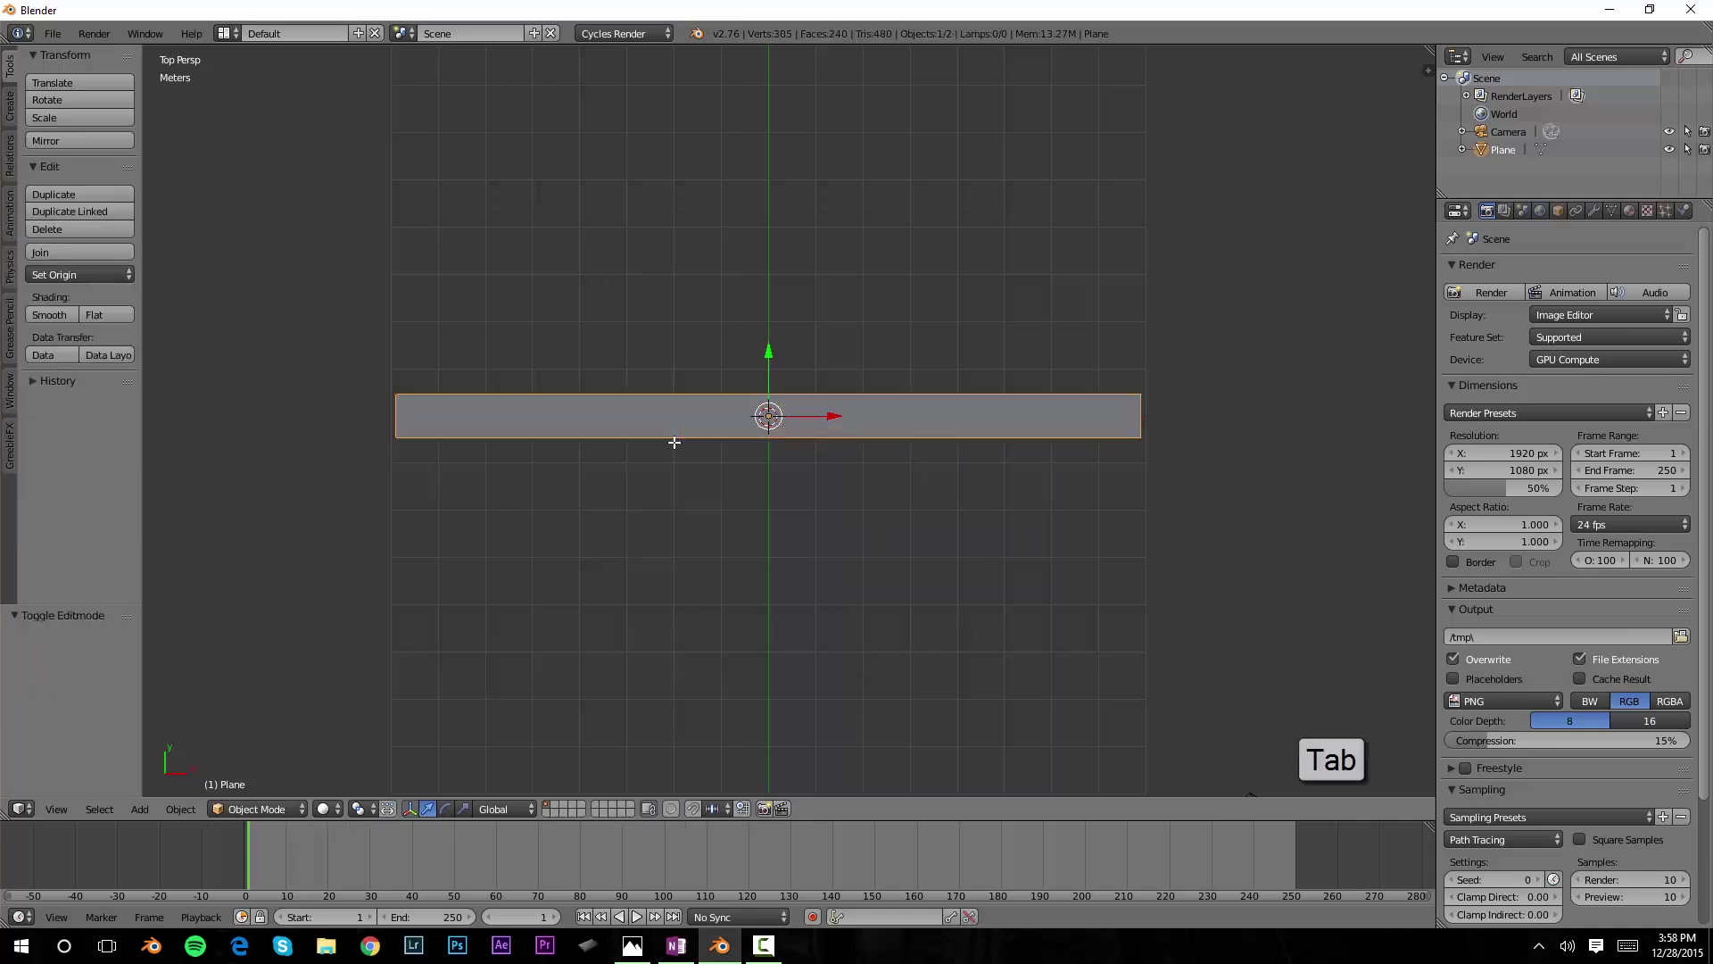
pyautogui.press('t')
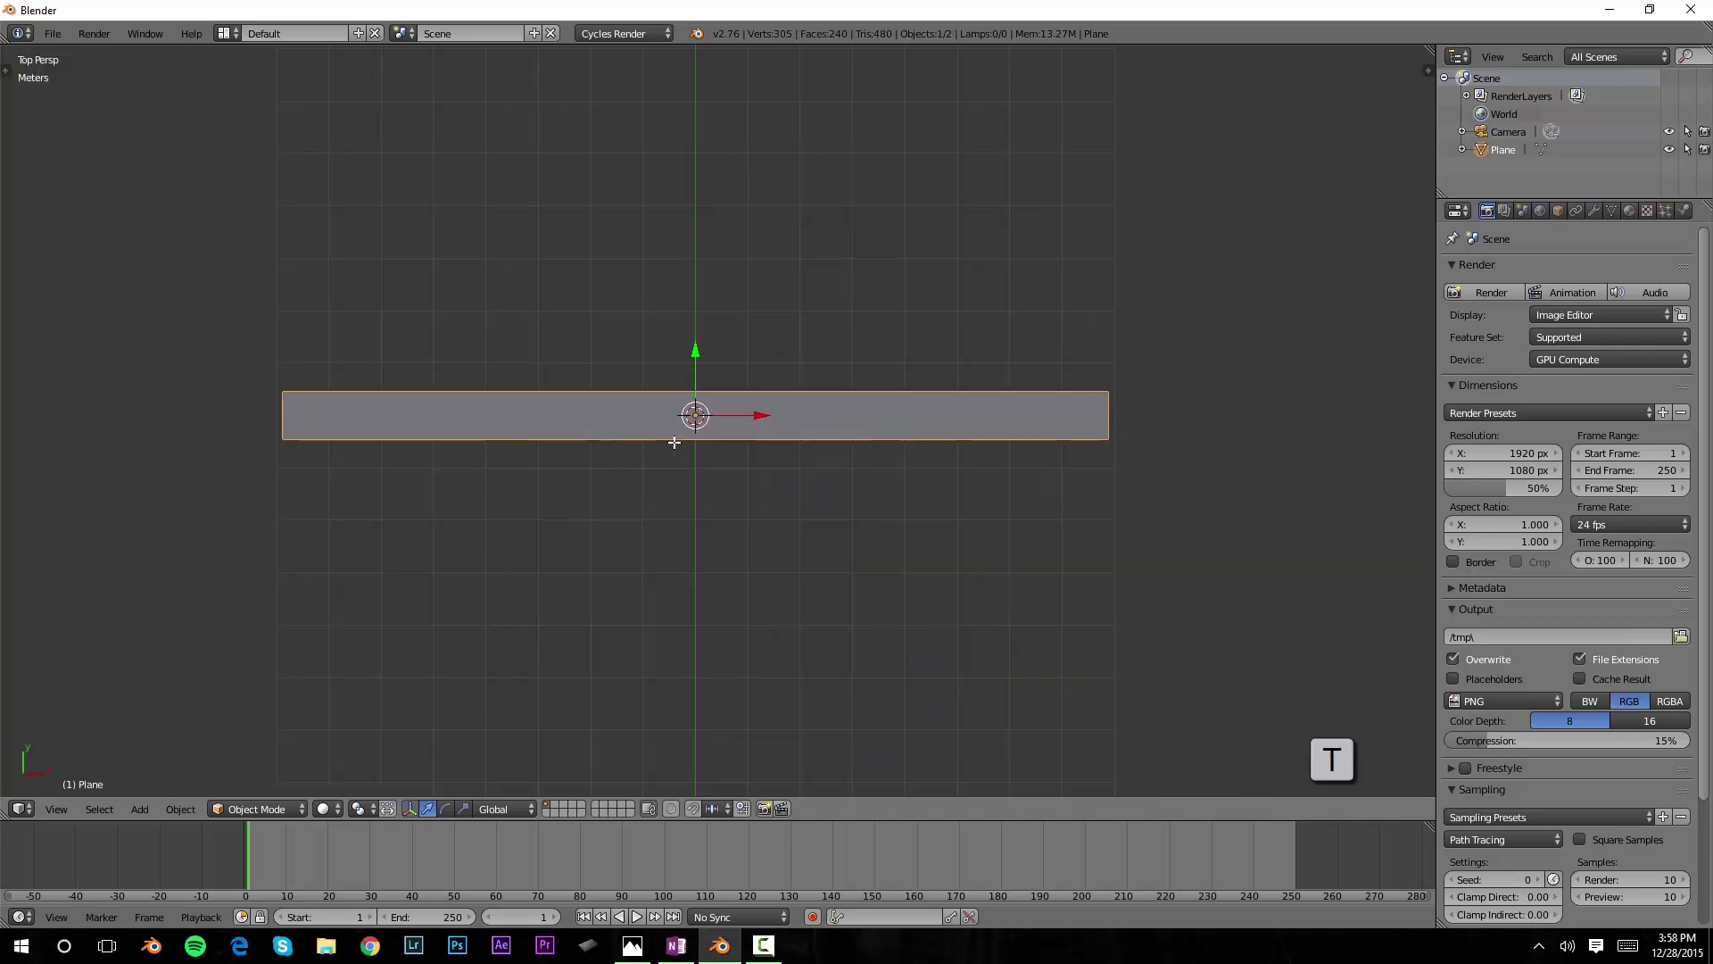
pyautogui.keyDown('shift'); pyautogui.moveTo(761, 482); pyautogui.dragTo(718, 469, button='middle'); pyautogui.keyUp('shift')
pyautogui.press('Tab')
pyautogui.press('Tab')
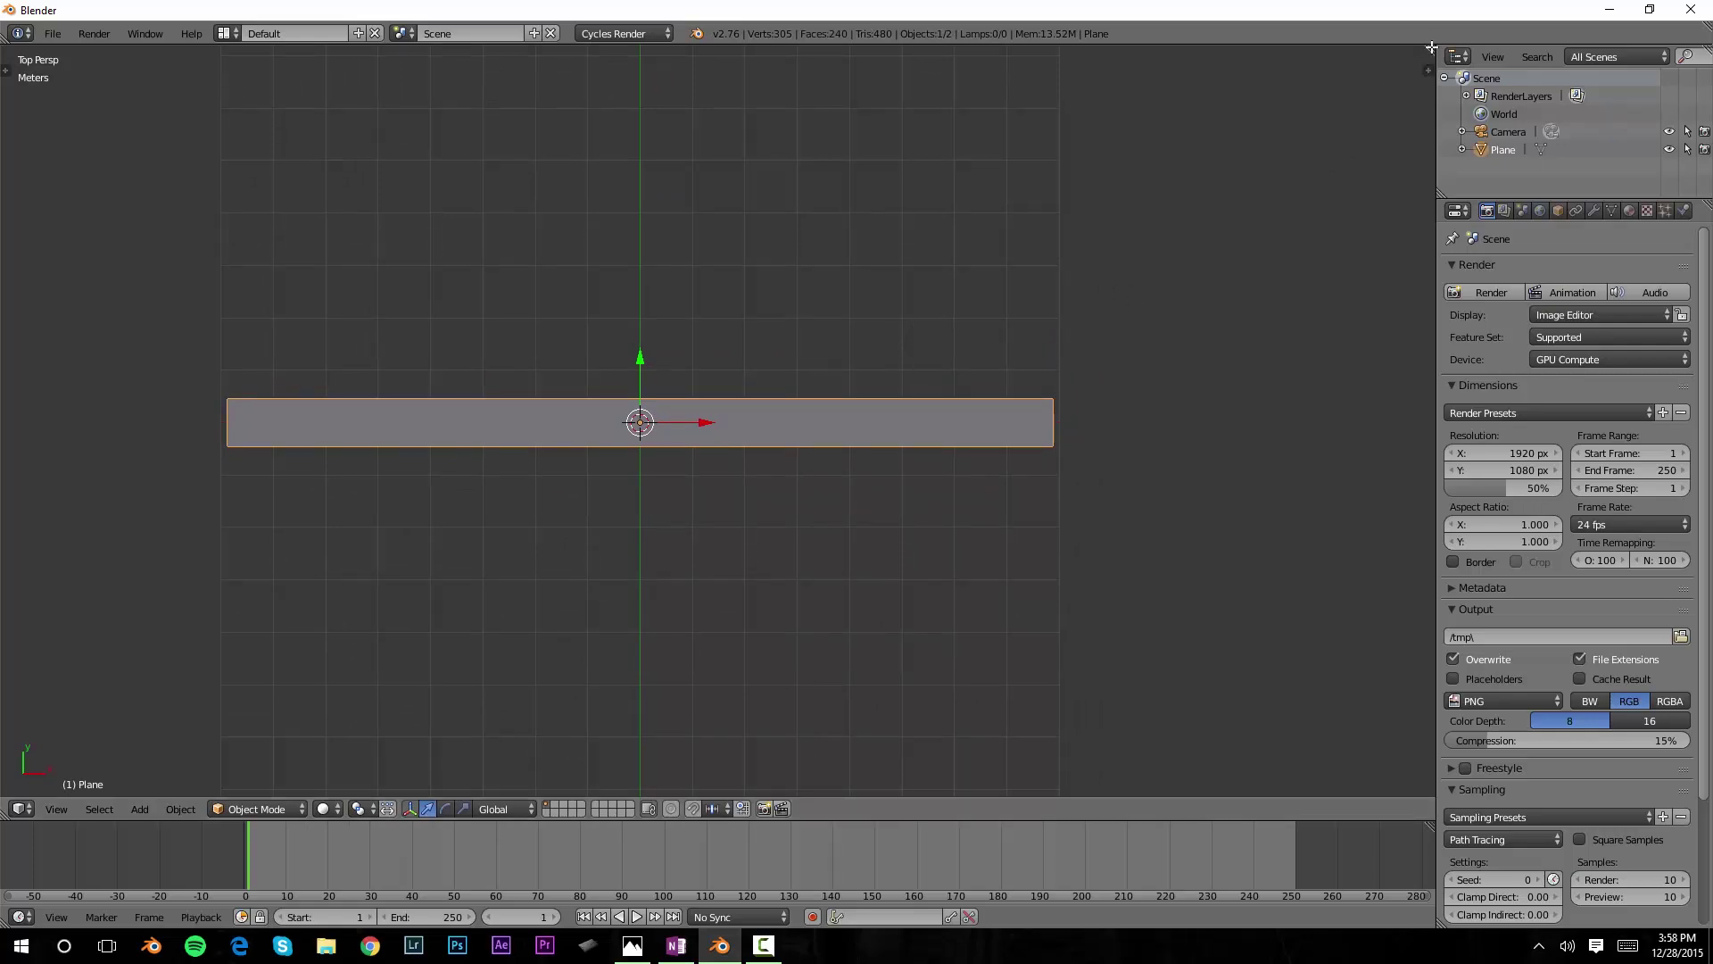
# - Split the 3D view and make the right-hand area a UV/Image Editor
pyautogui.moveTo(1431, 47); pyautogui.dragTo(900, 75)
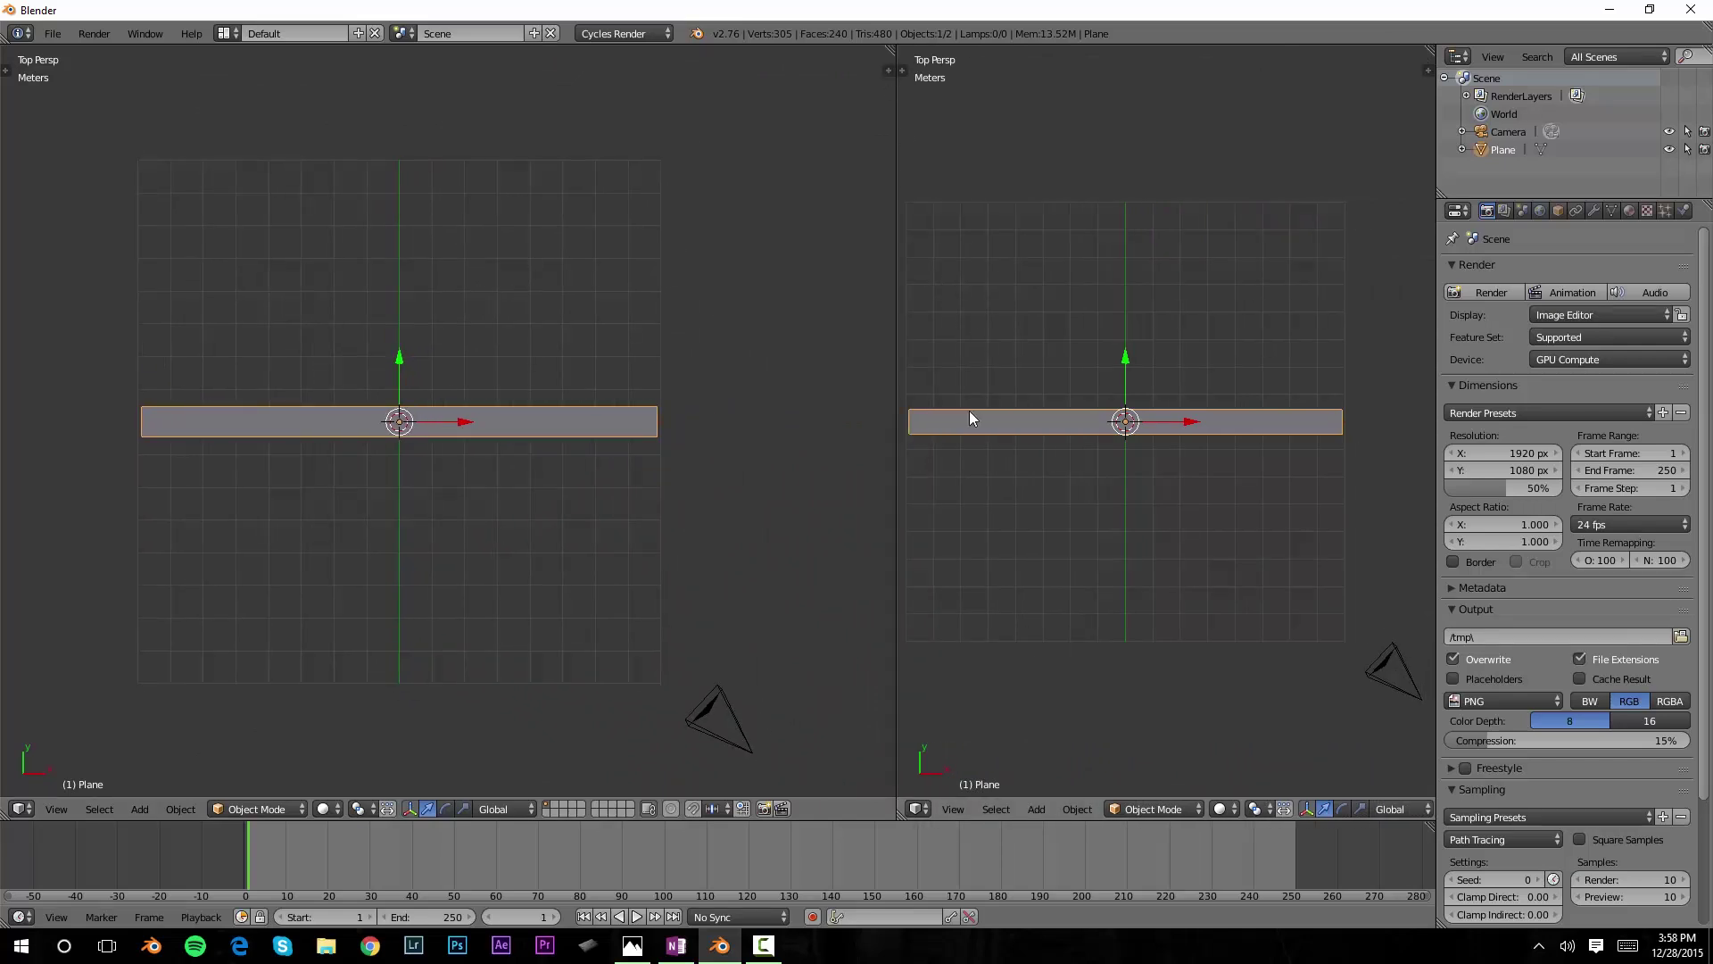
pyautogui.click(923, 805)
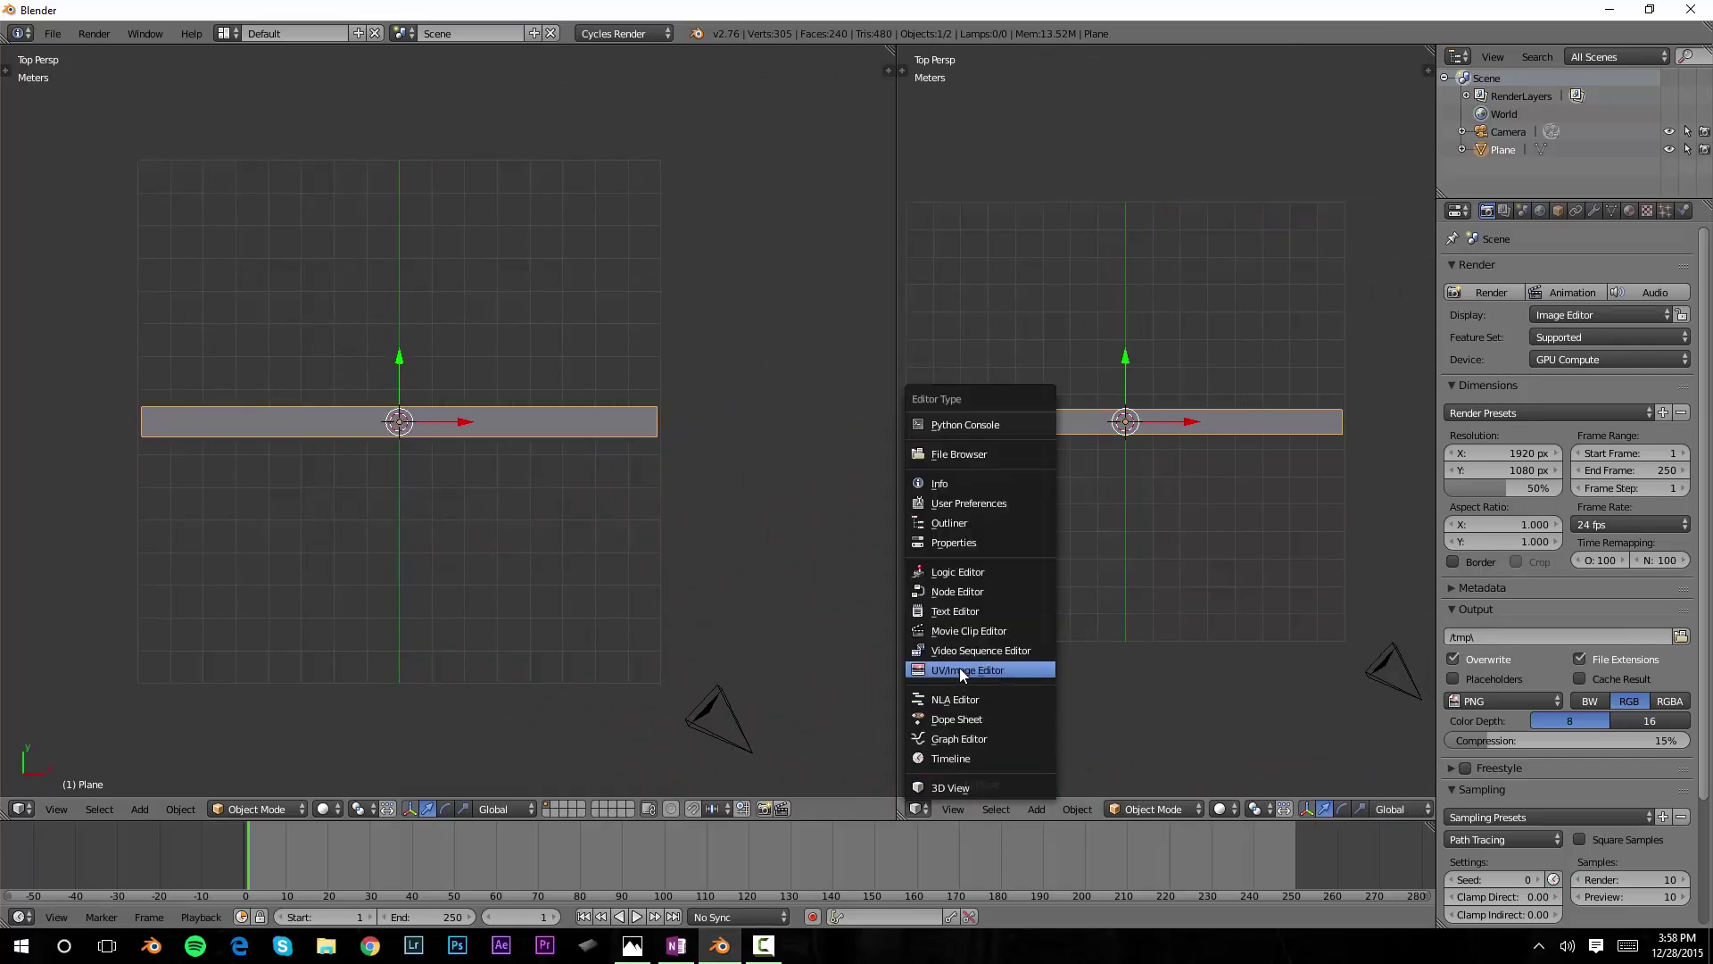
pyautogui.click(961, 667)
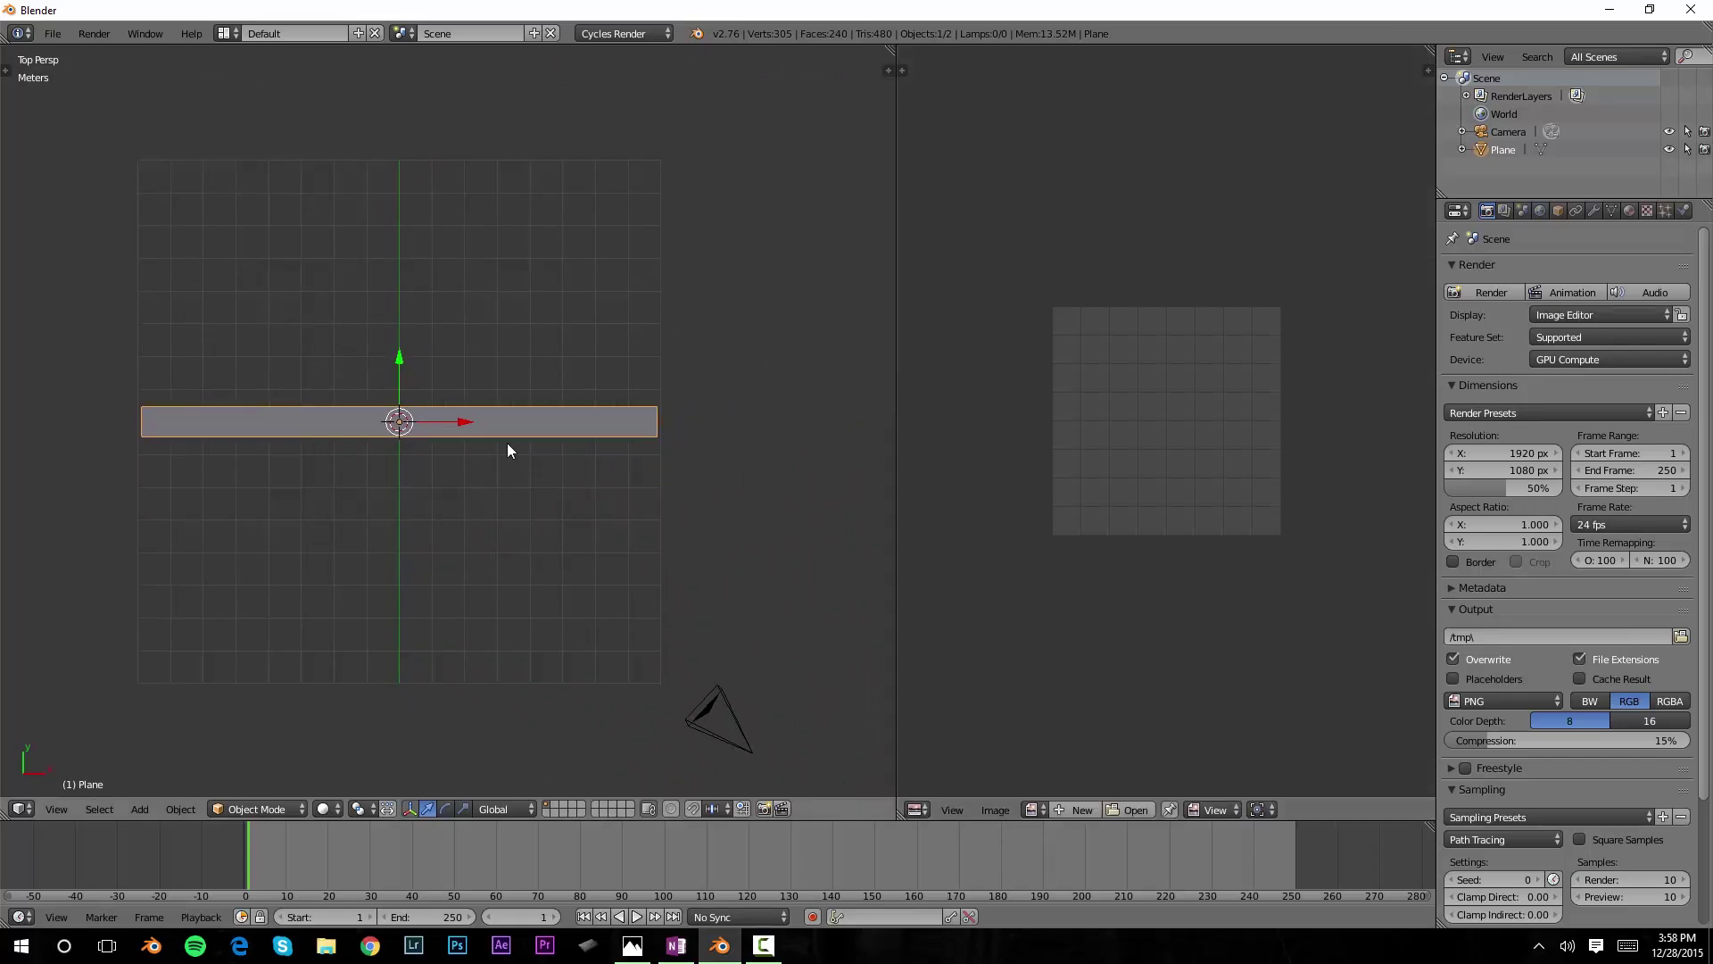
# - Unwrap the plane with Project from View (Bounds), then return to Object Mode
pyautogui.press('Tab')
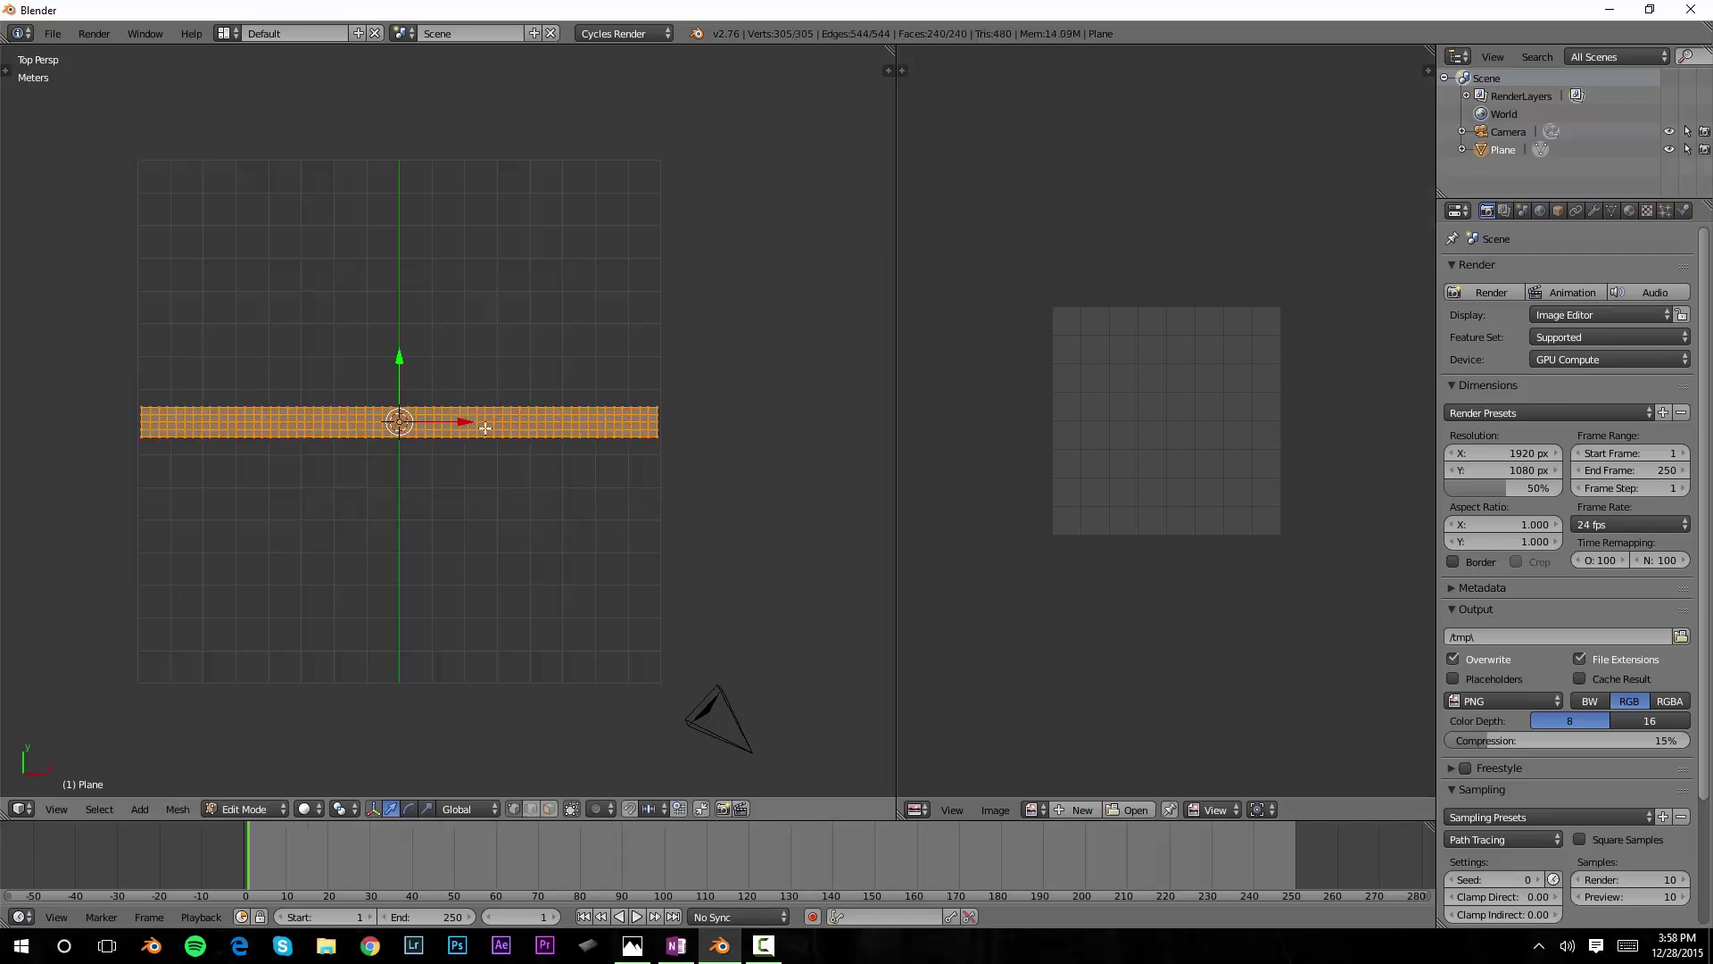
pyautogui.press('a')
pyautogui.press('a')
pyautogui.press('u')
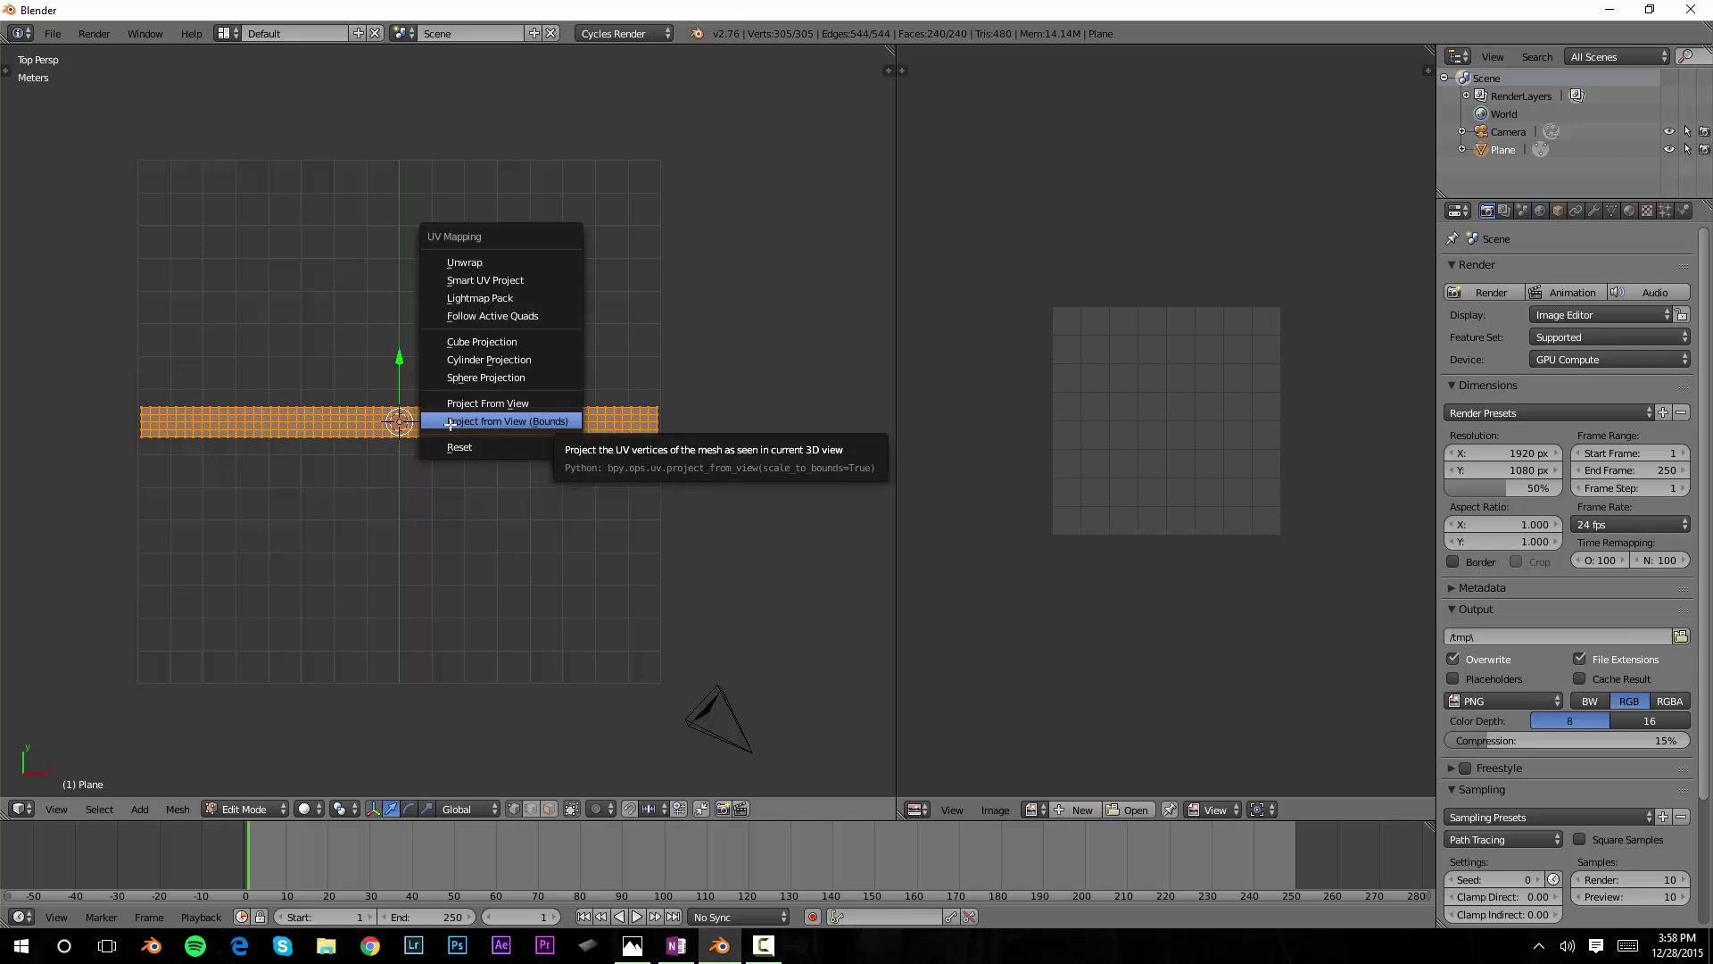
pyautogui.click(509, 425)
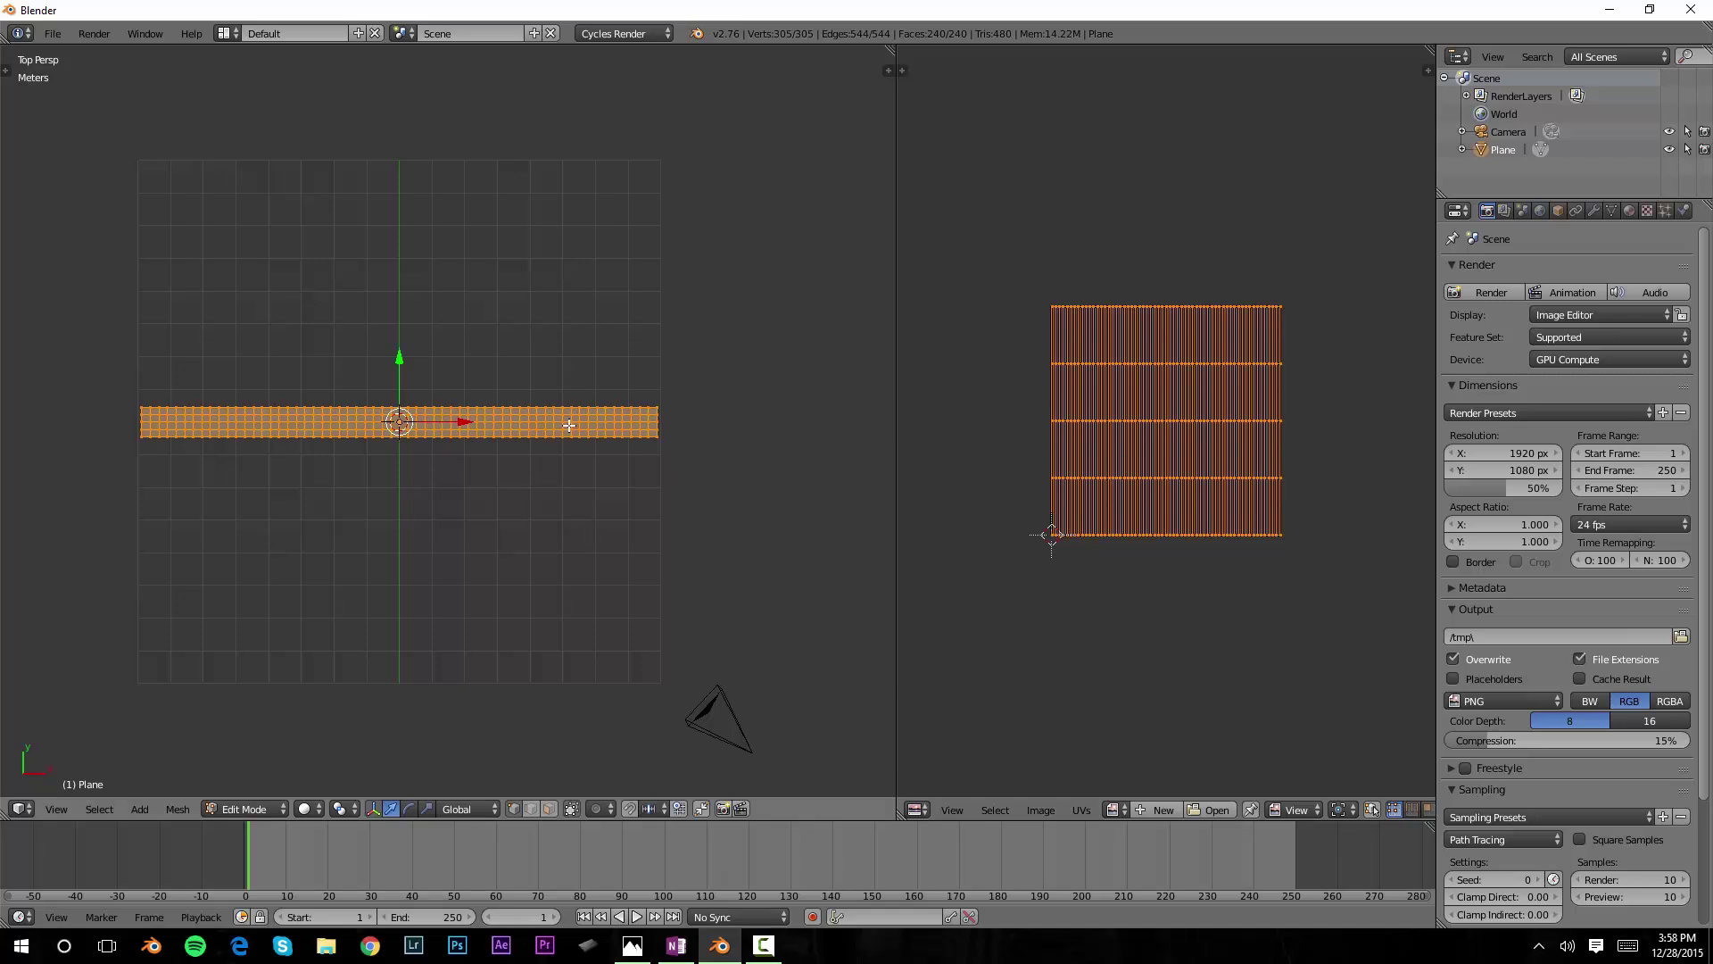
pyautogui.press('Tab')
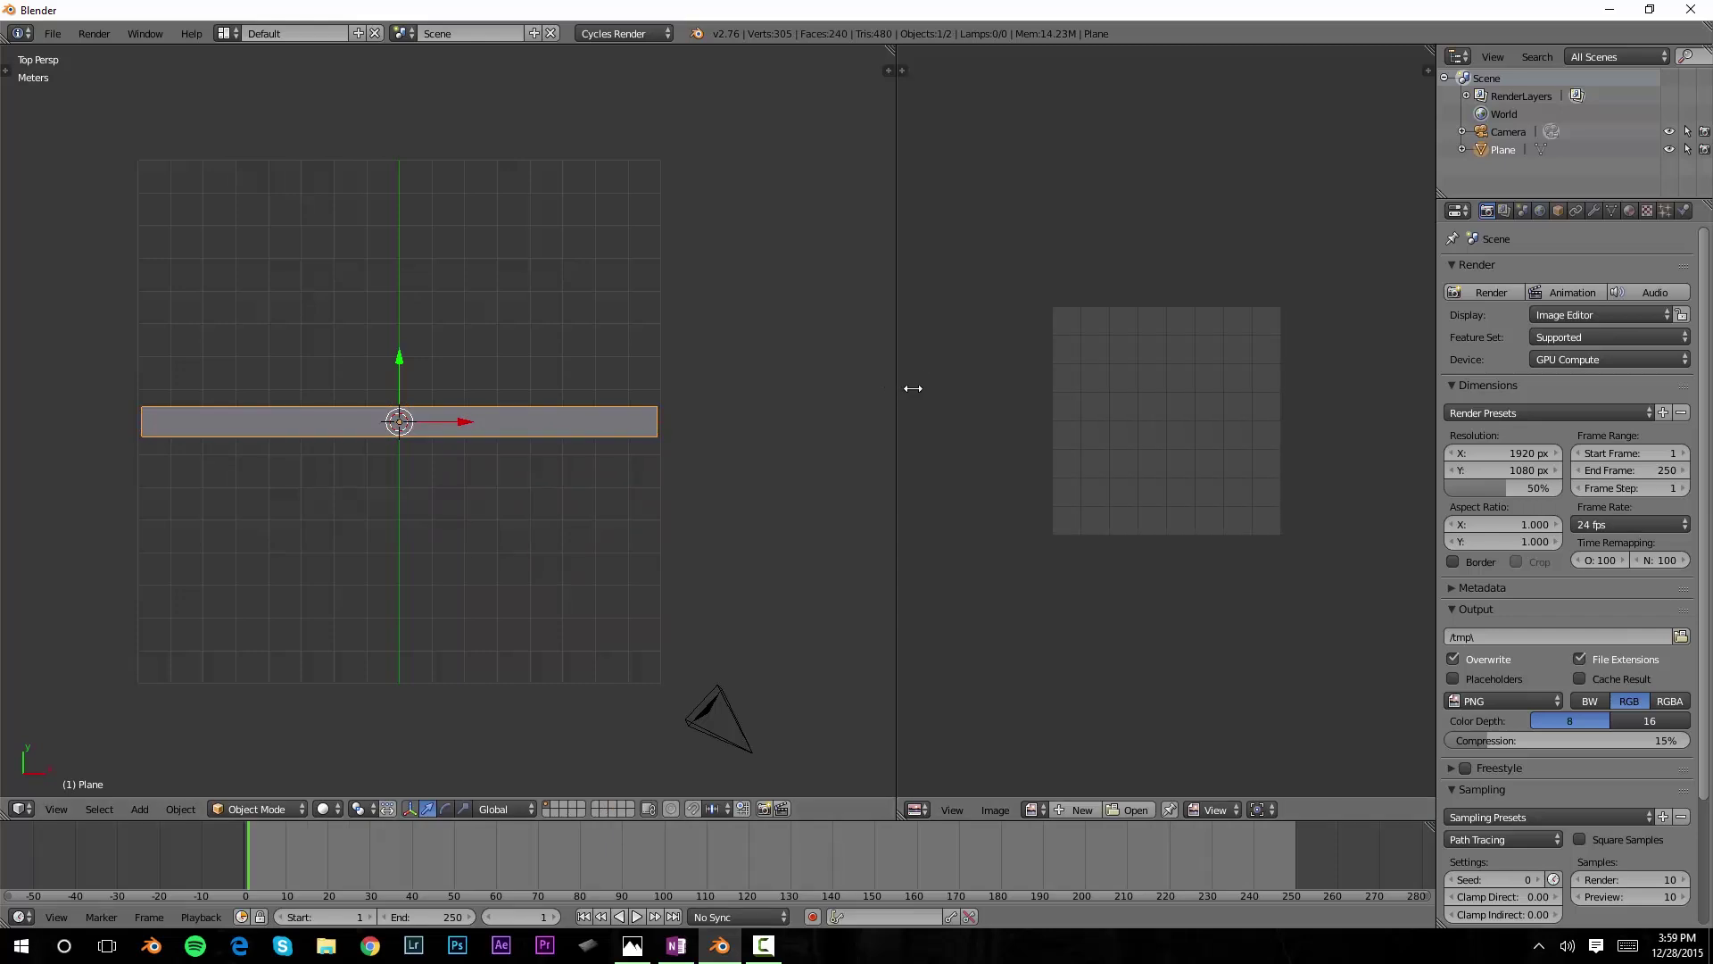
pyautogui.moveTo(897, 388); pyautogui.dragTo(1033, 388)
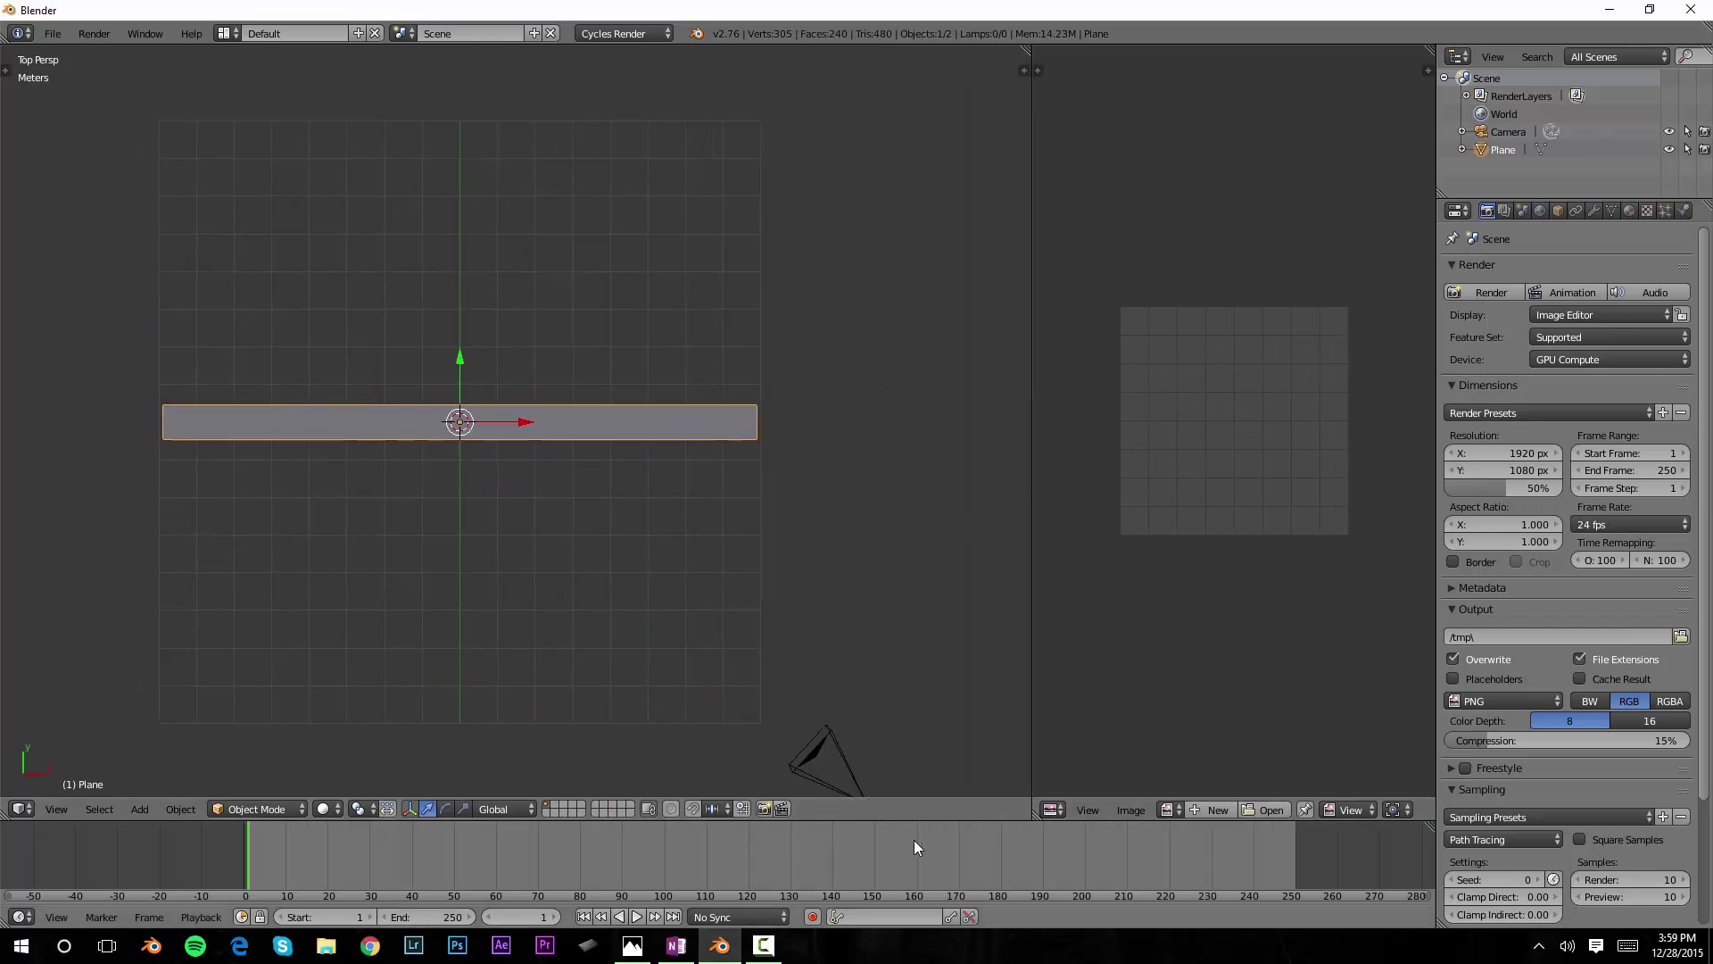
# - Enlarge the bottom area and turn it into a Node Editor
pyautogui.moveTo(951, 819); pyautogui.dragTo(928, 500)
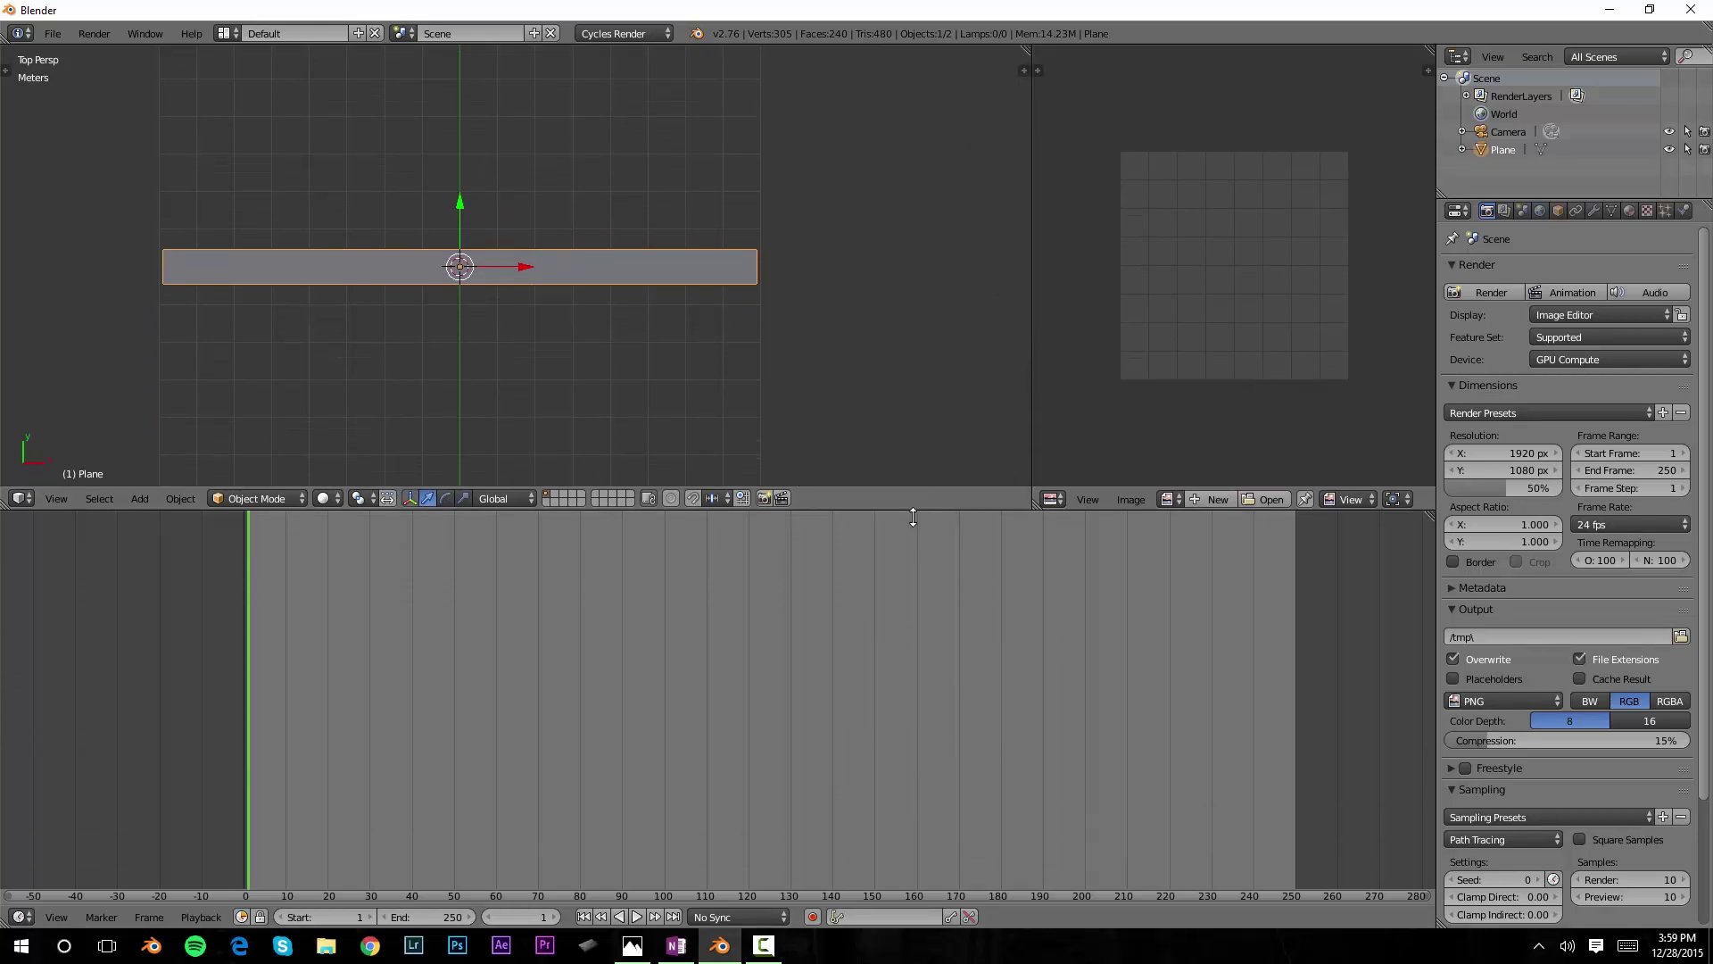
pyautogui.click(22, 917)
pyautogui.click(89, 698)
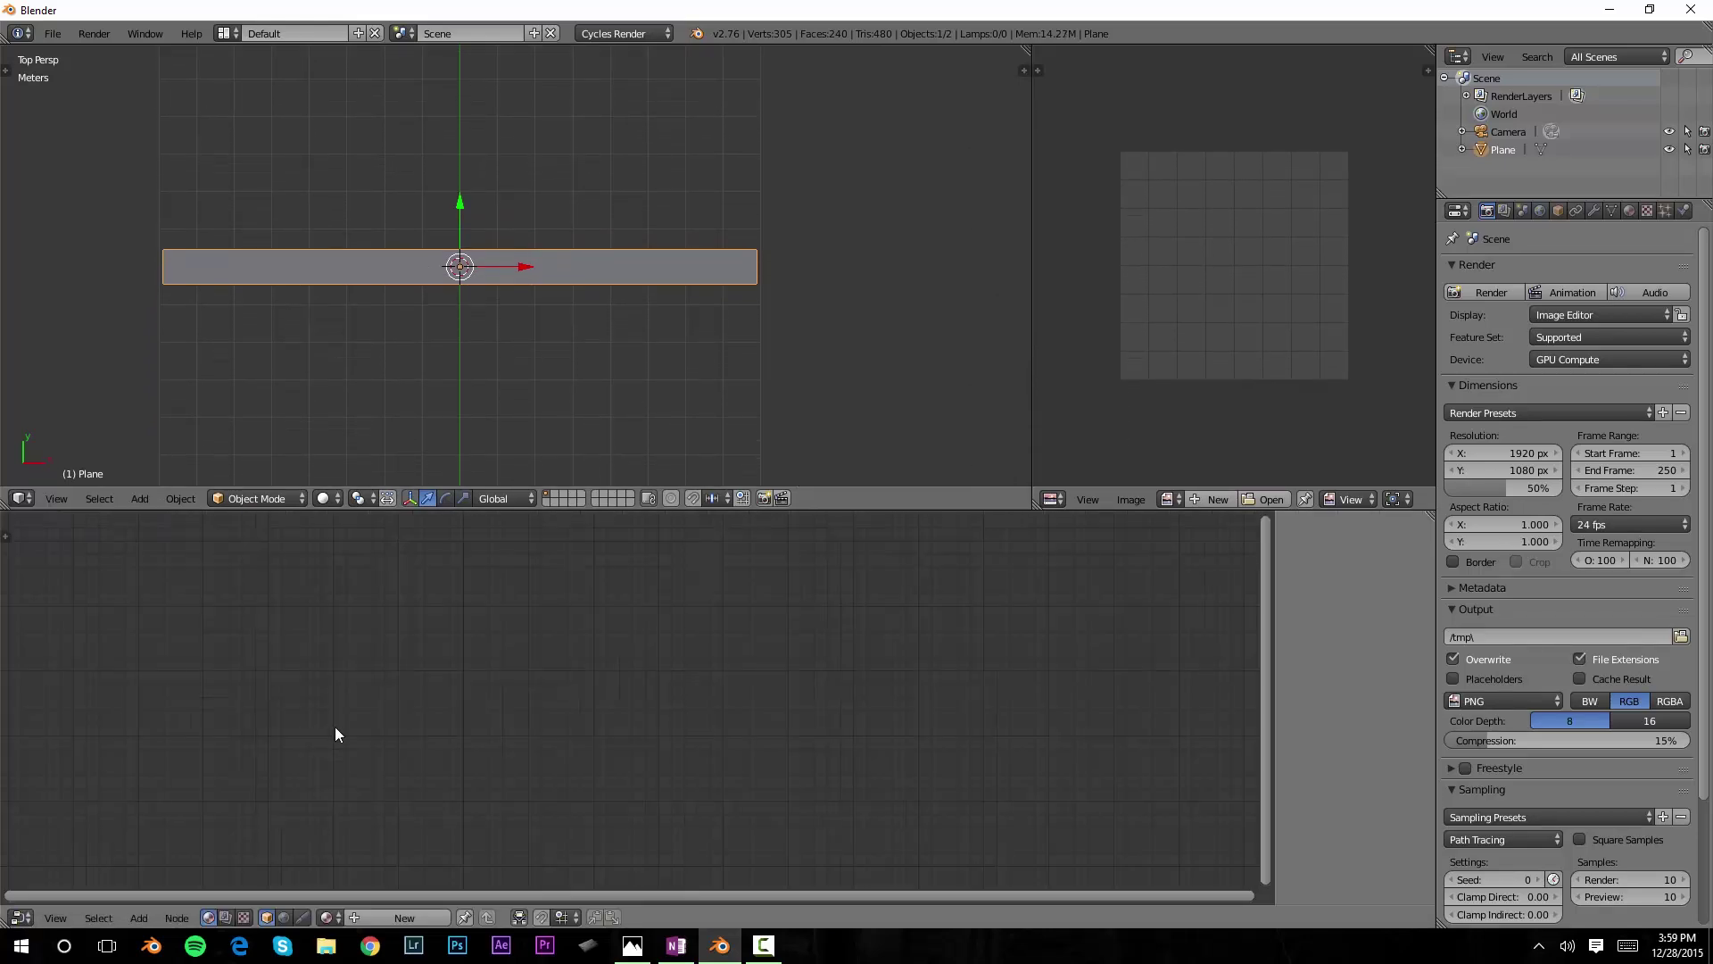
# - Create the new material Material.001 and select its Diffuse BSDF node
pyautogui.click(404, 917)
pyautogui.moveTo(409, 738); pyautogui.dragTo(612, 622, button='middle')
pyautogui.scroll(2, 612, 622)
pyautogui.click(806, 633)
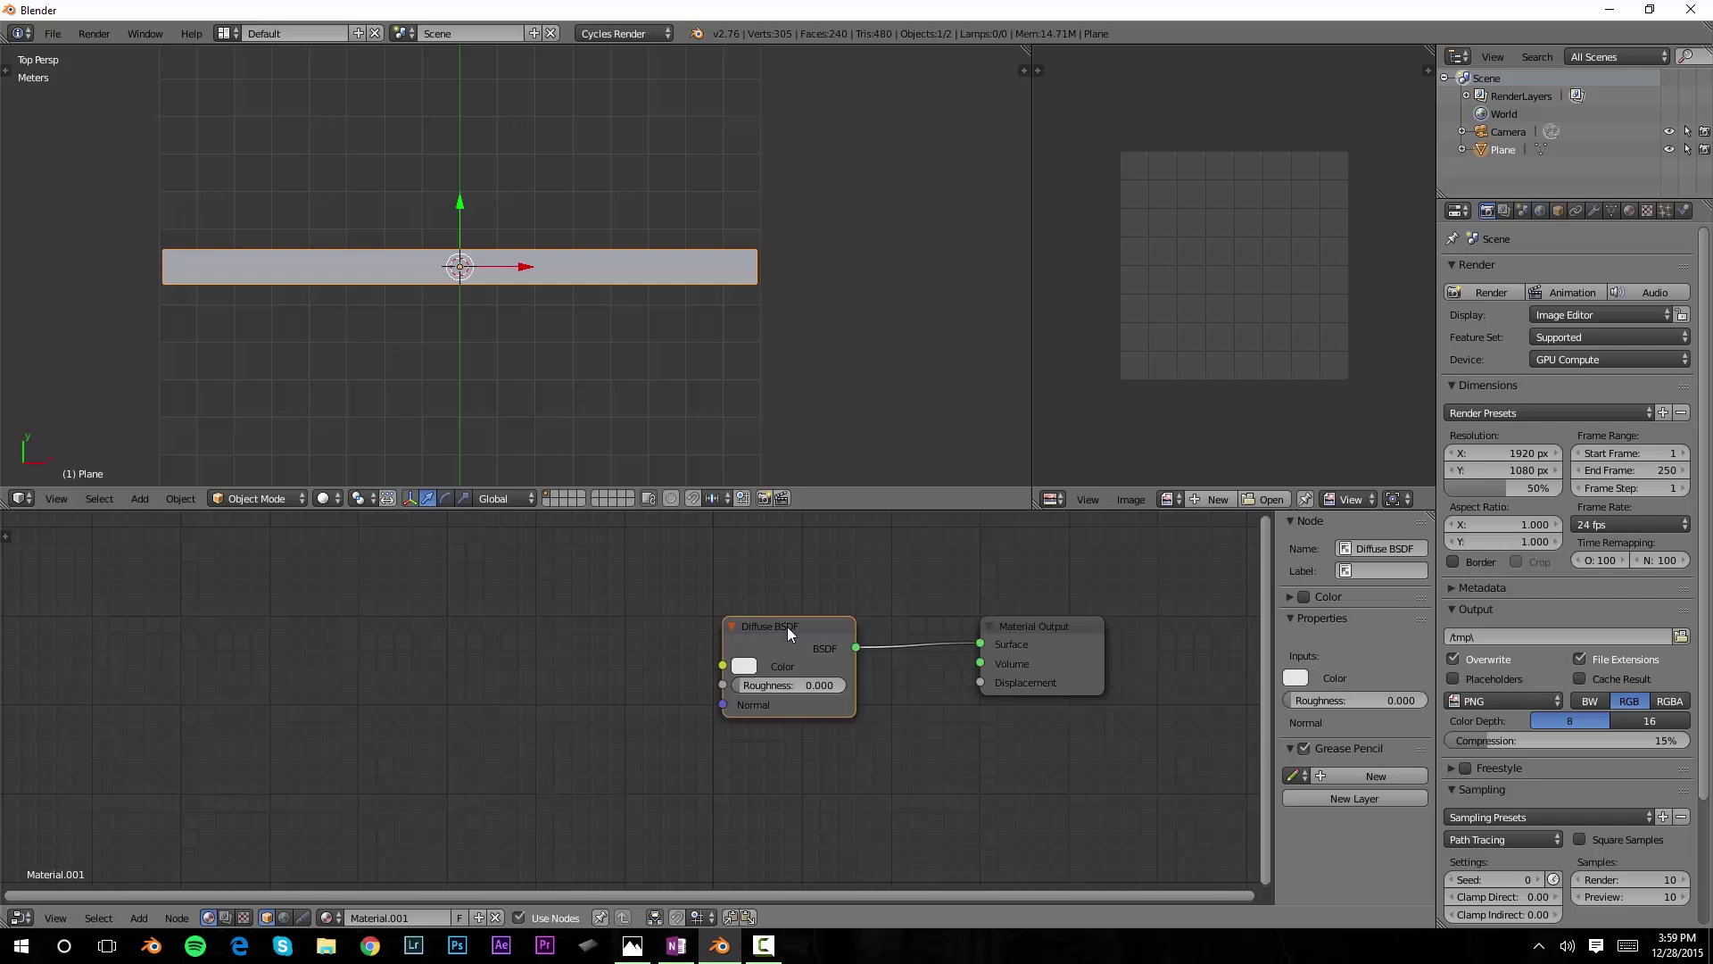
pyautogui.hotkey('shift', 's')
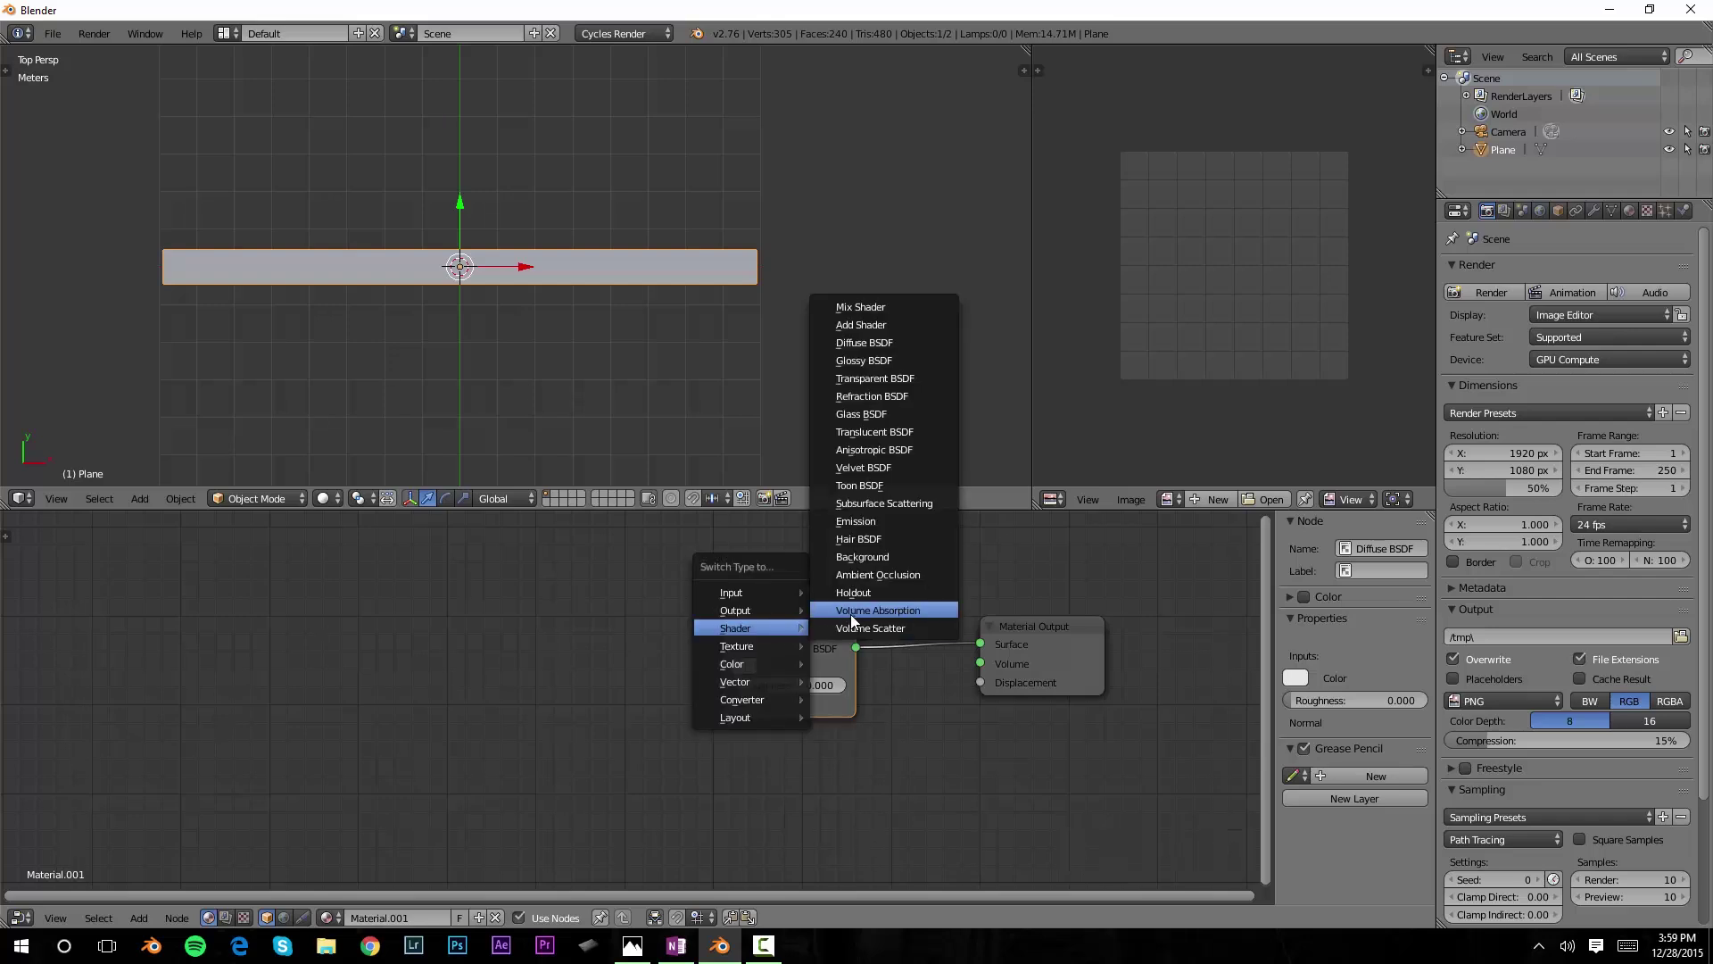
# - Change the Diffuse BSDF node into an Emission shader
pyautogui.click(886, 522)
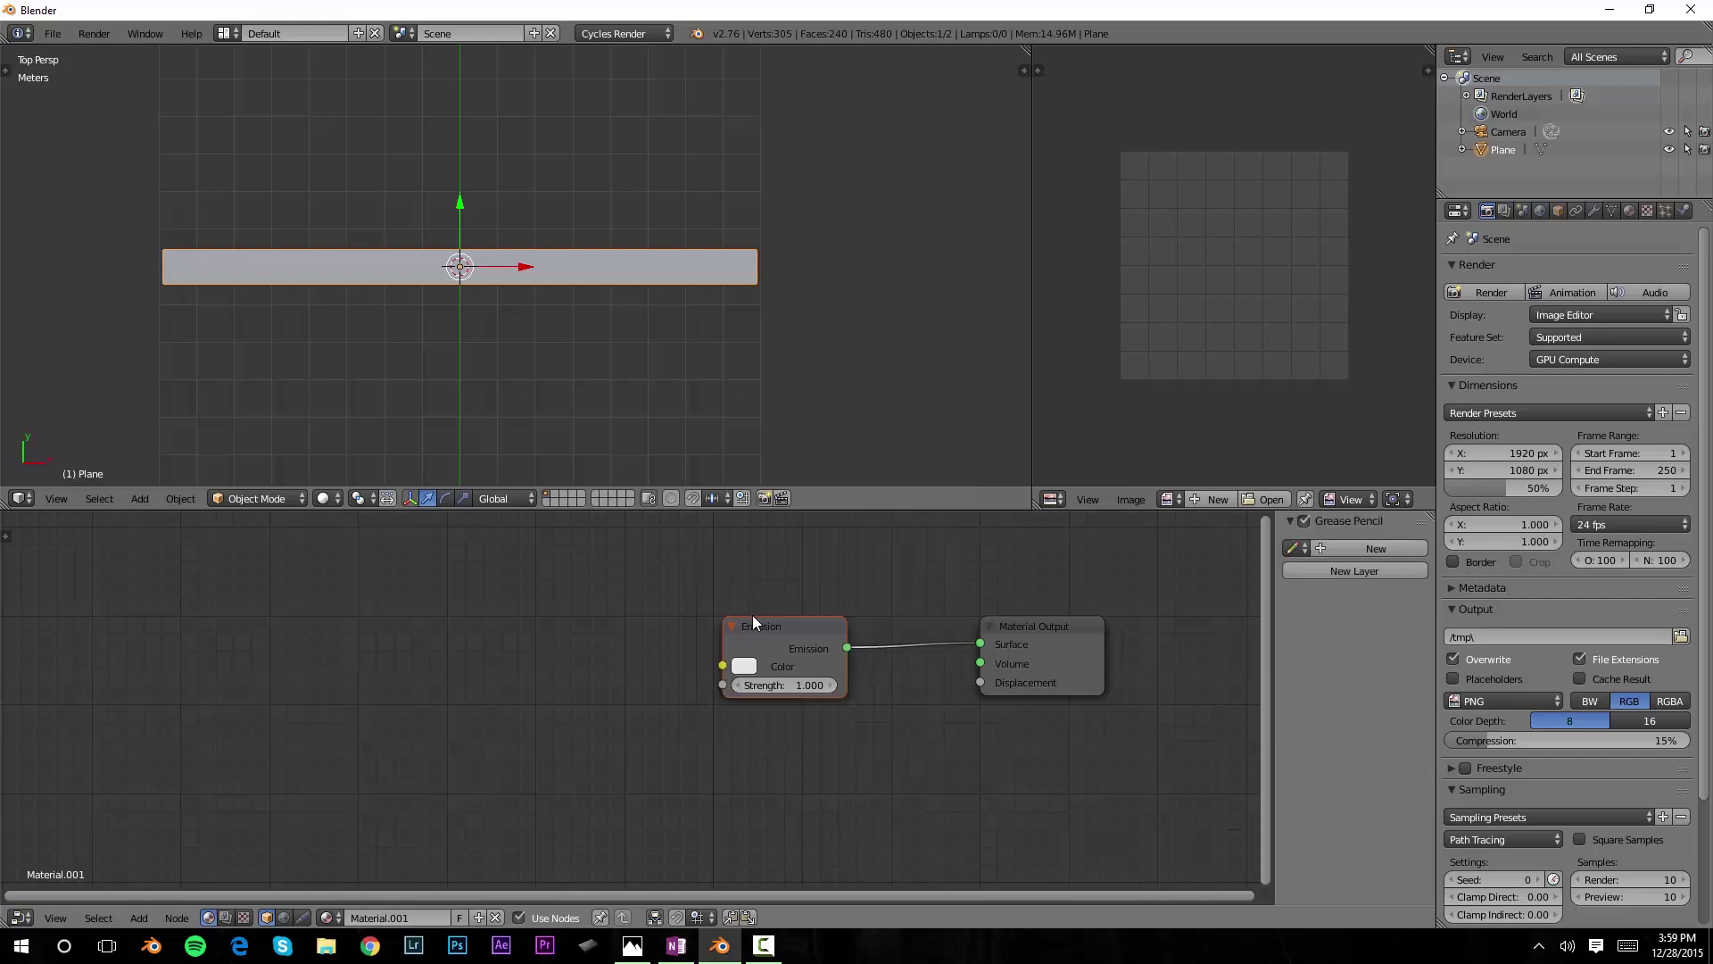
pyautogui.scroll(-3, 527, 639)
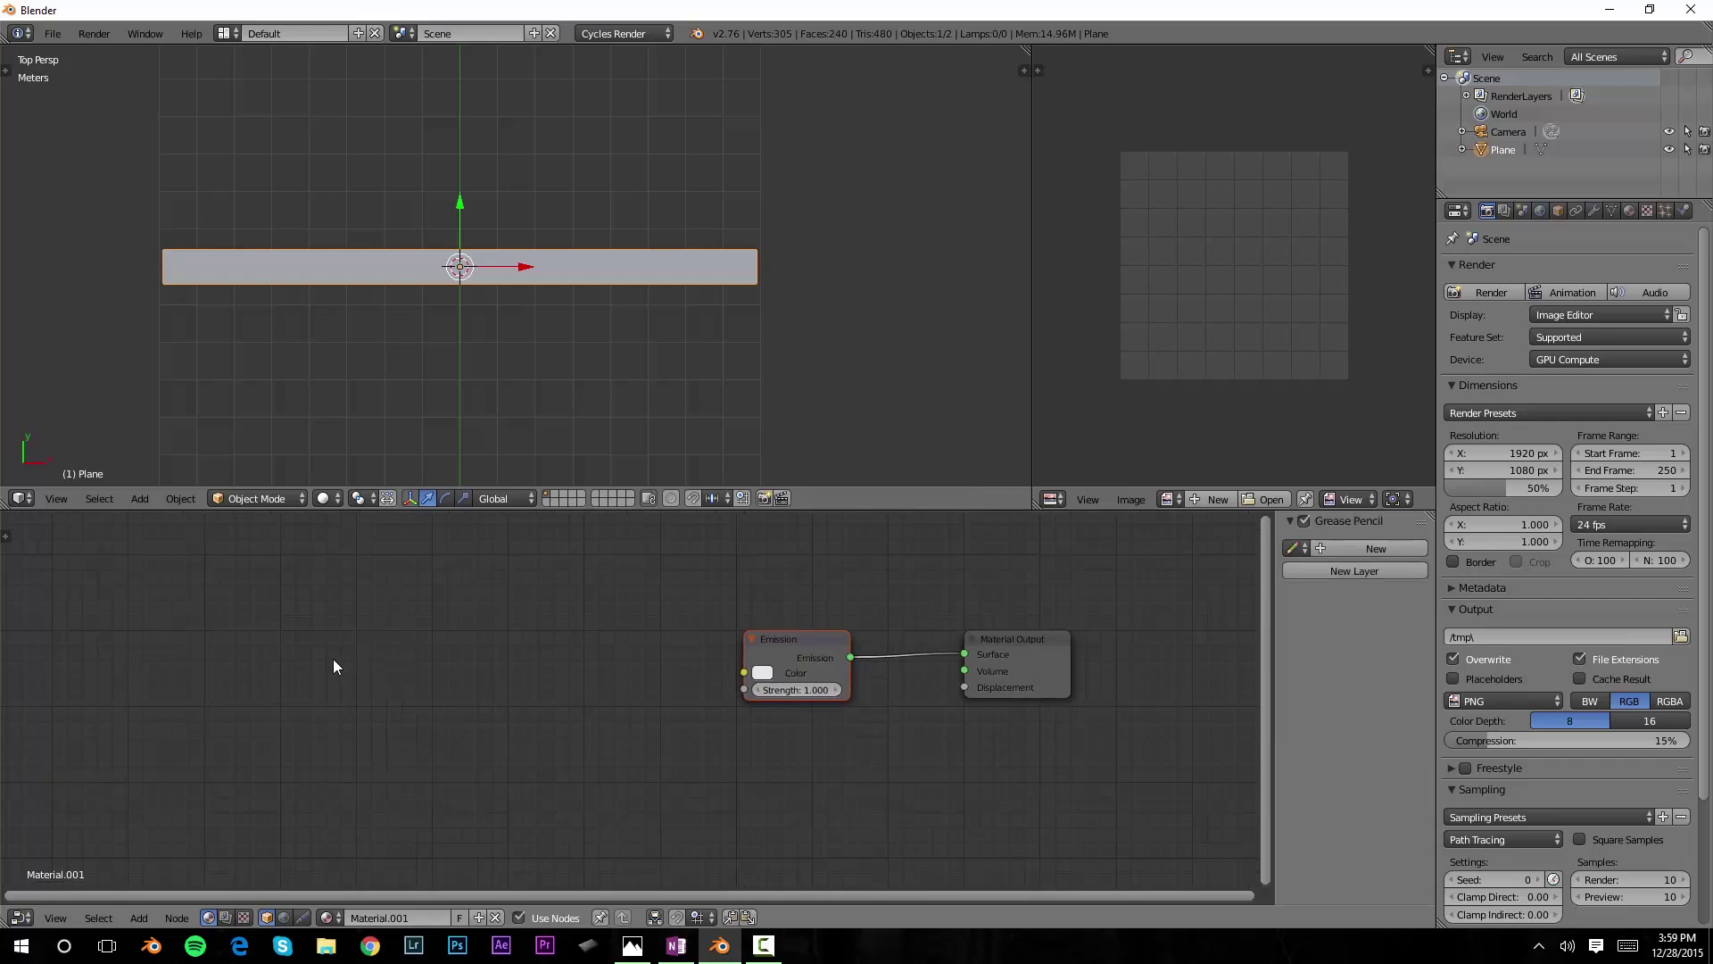
pyautogui.moveTo(333, 666); pyautogui.dragTo(365, 660, button='middle')
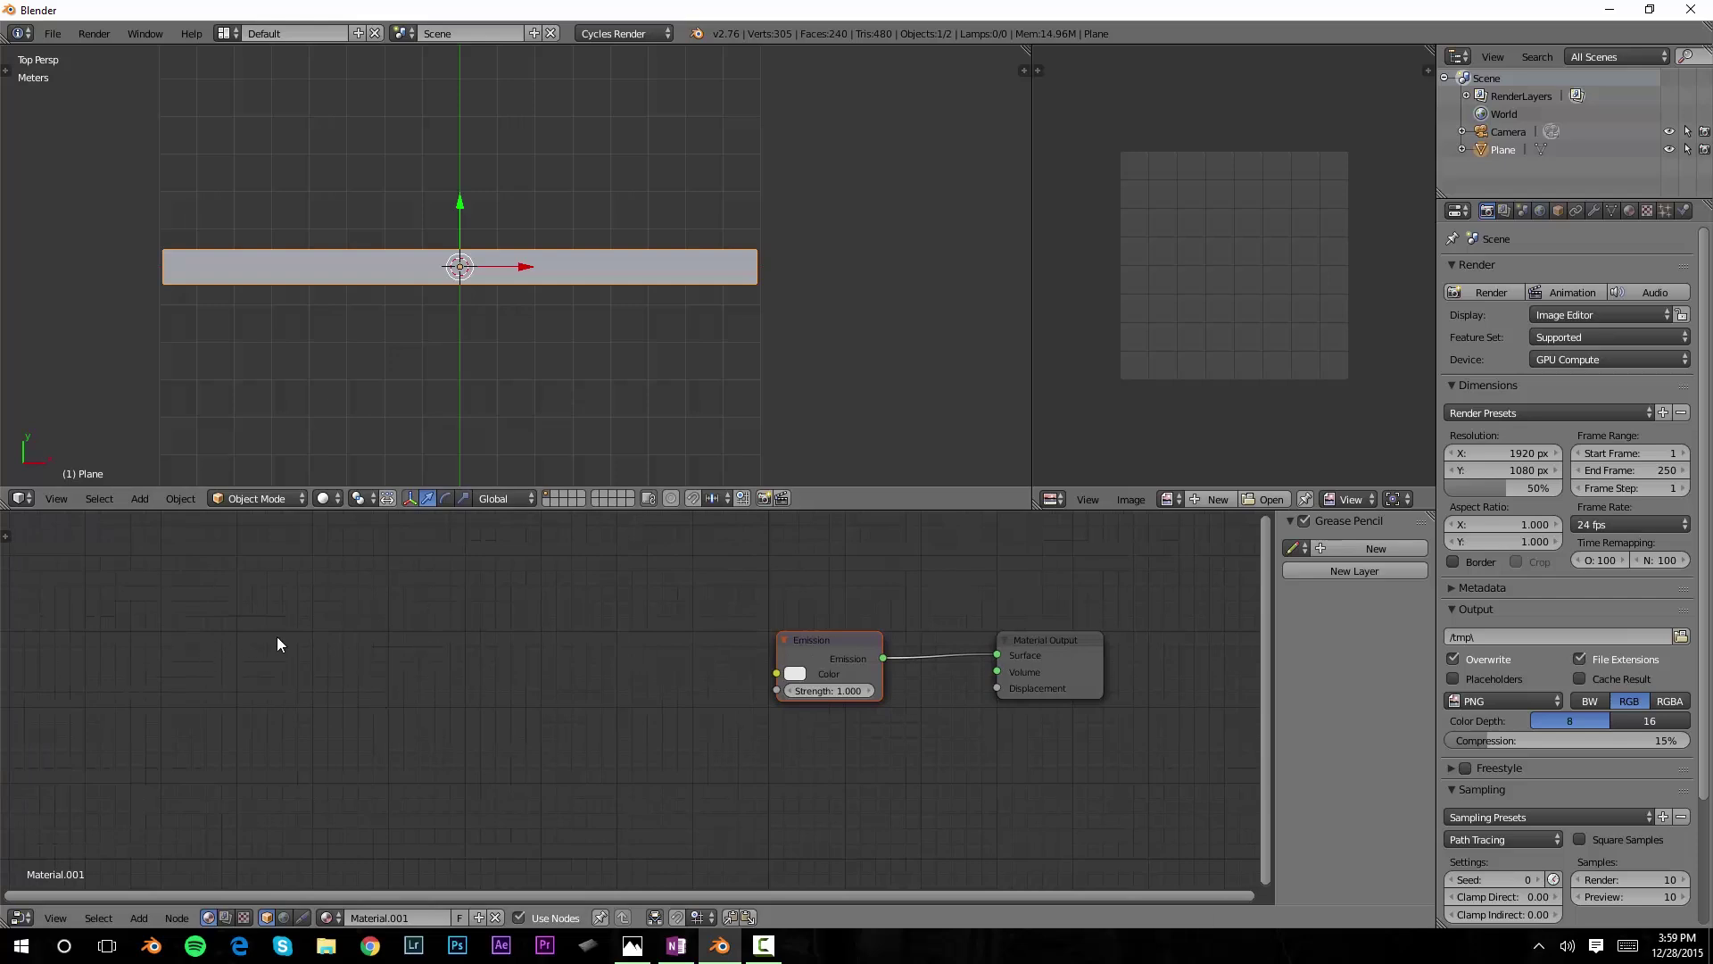
# - Add Texture Coordinate and Gradient Texture nodes, linking UV to the gradient's Vector
pyautogui.hotkey('shift', 'a')
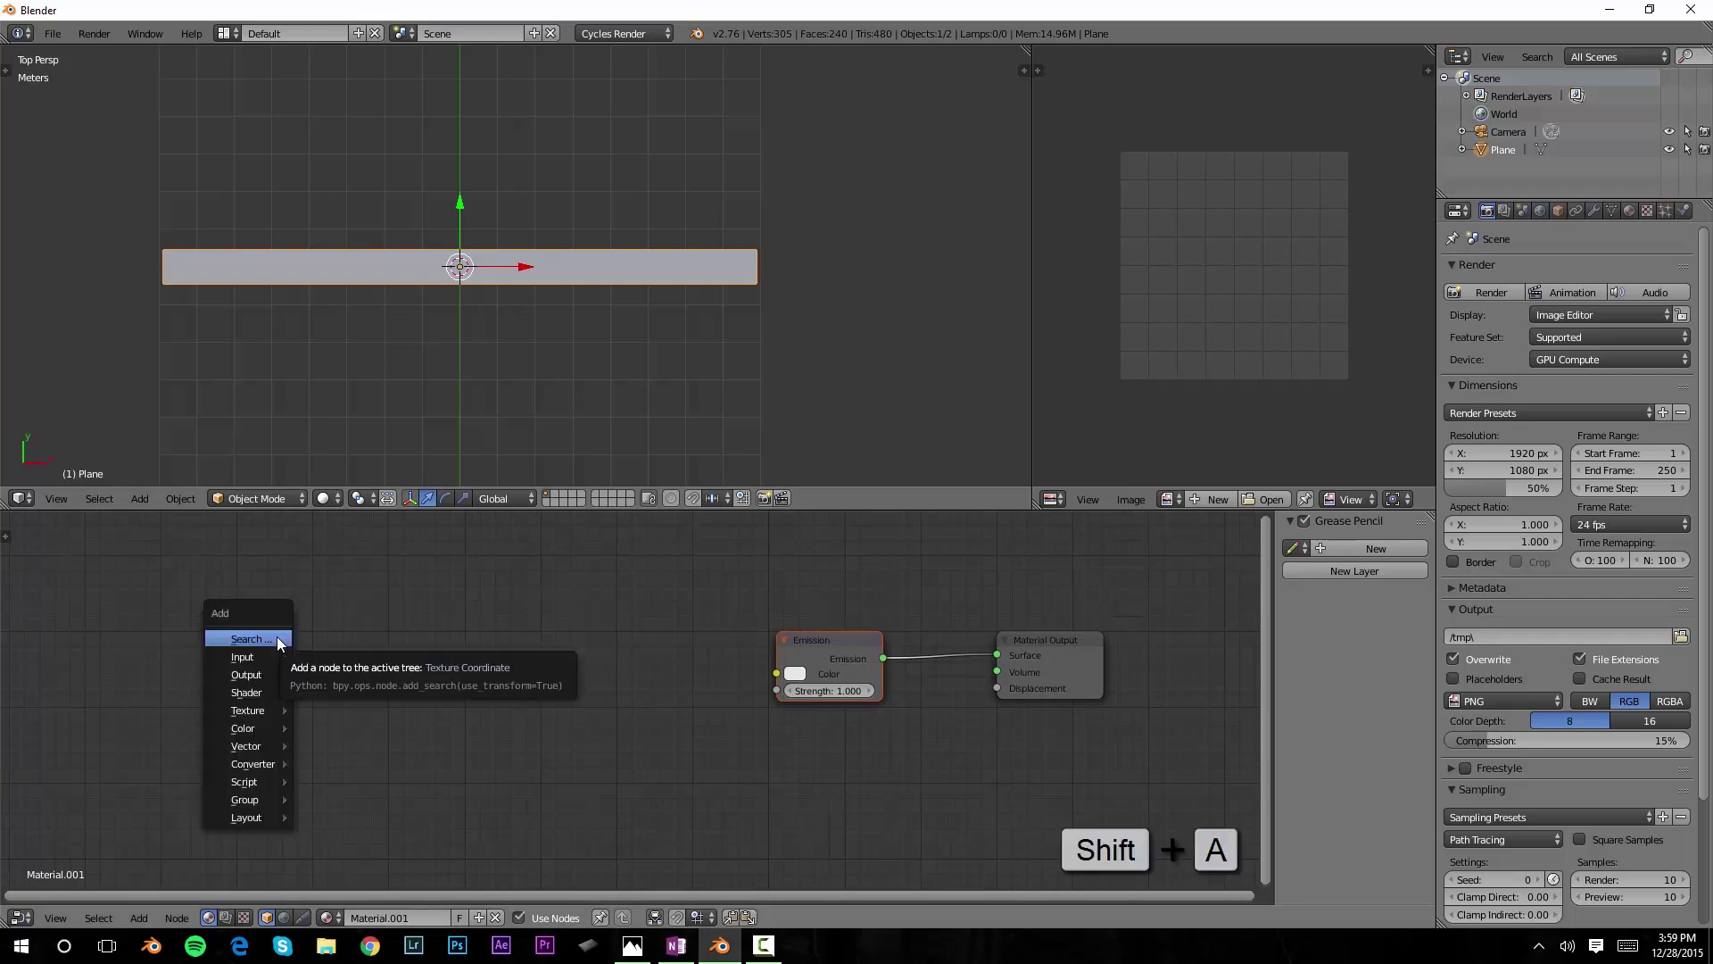
pyautogui.moveTo(260, 650)
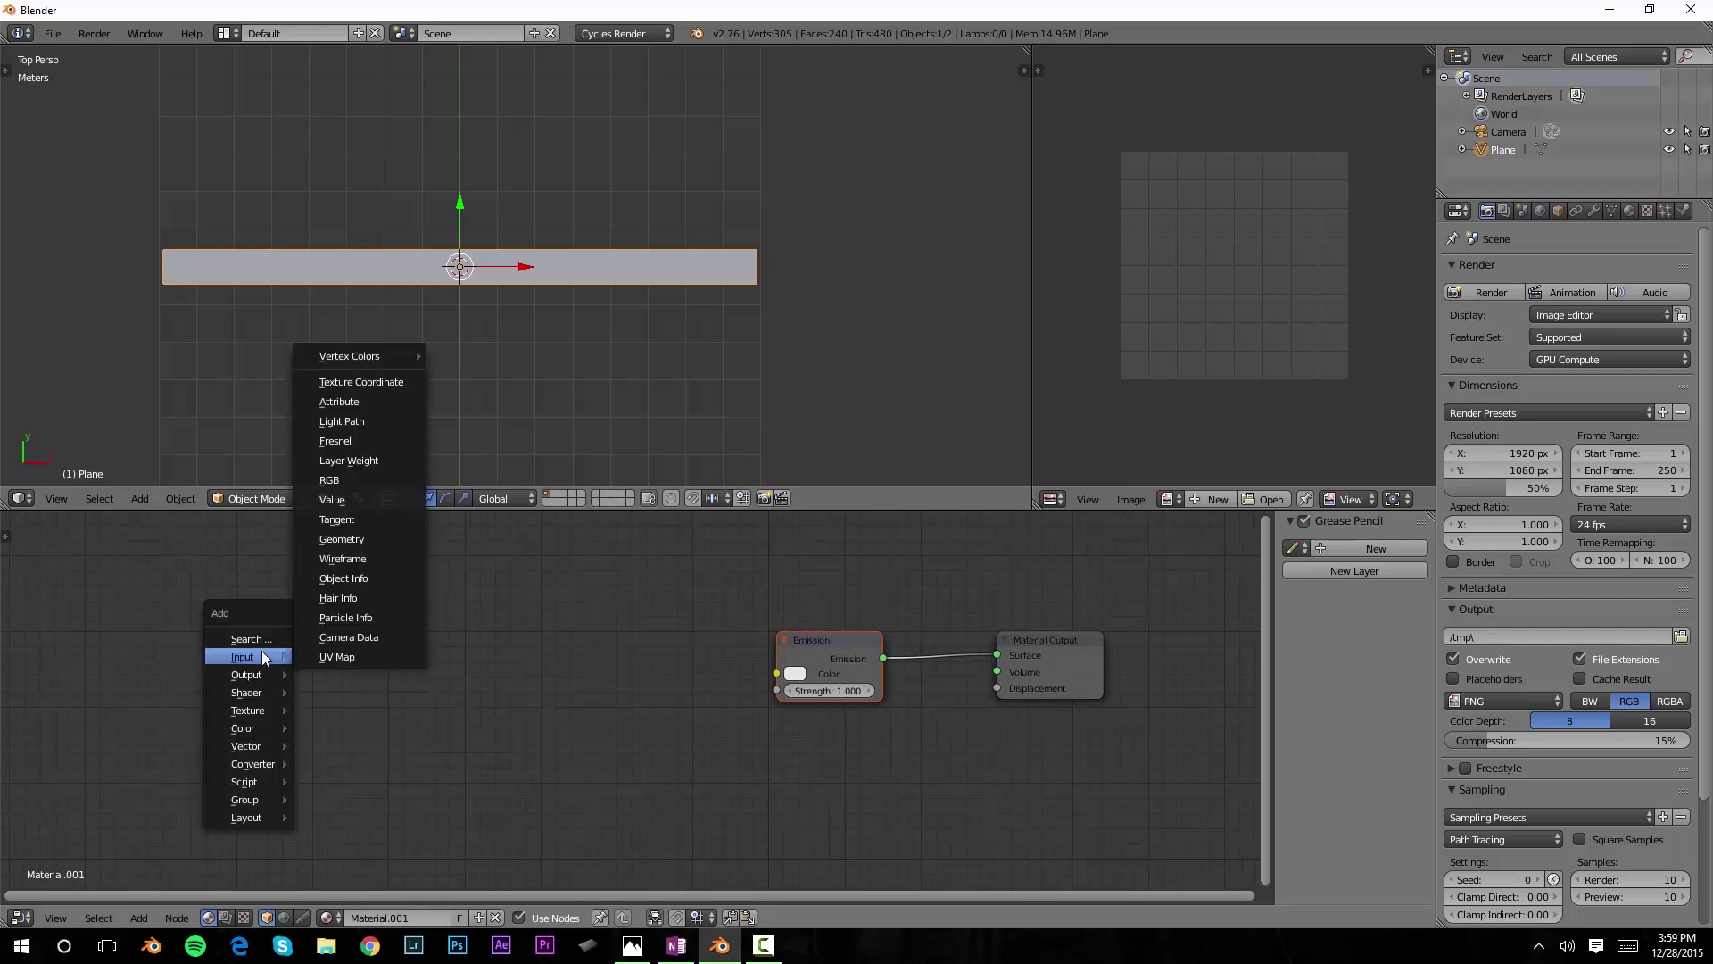
pyautogui.click(395, 380)
pyautogui.click(287, 581)
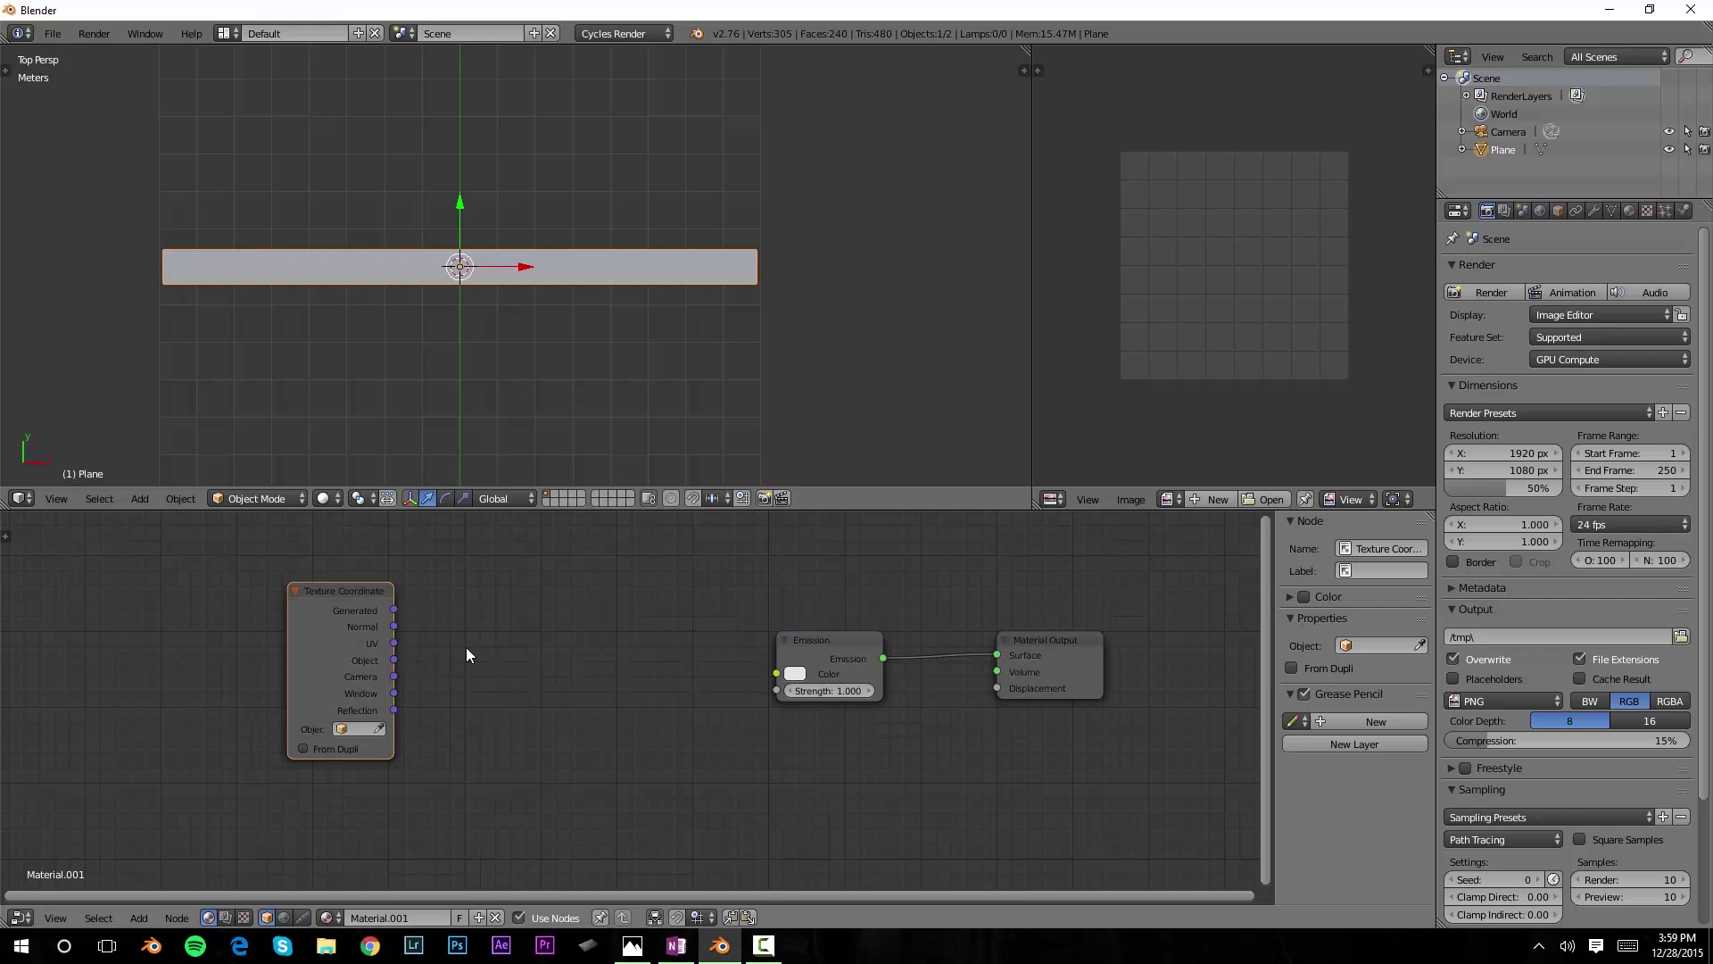
pyautogui.hotkey('shift', 'a')
pyautogui.moveTo(439, 702)
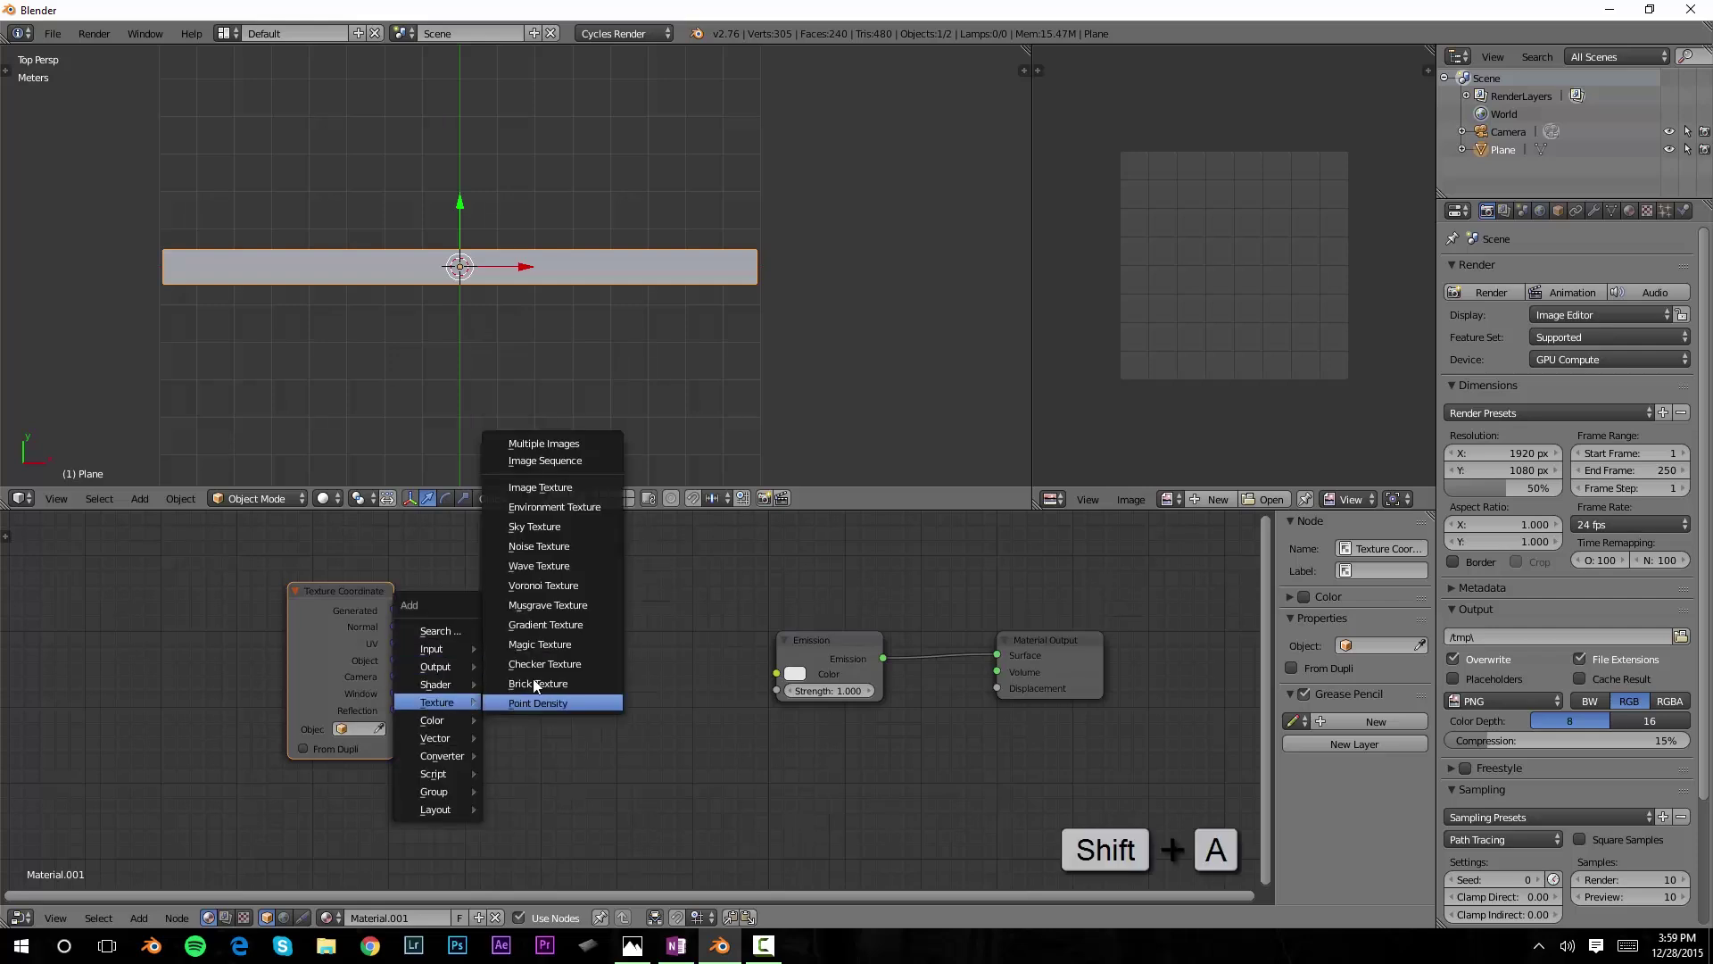
pyautogui.click(553, 623)
pyautogui.click(431, 641)
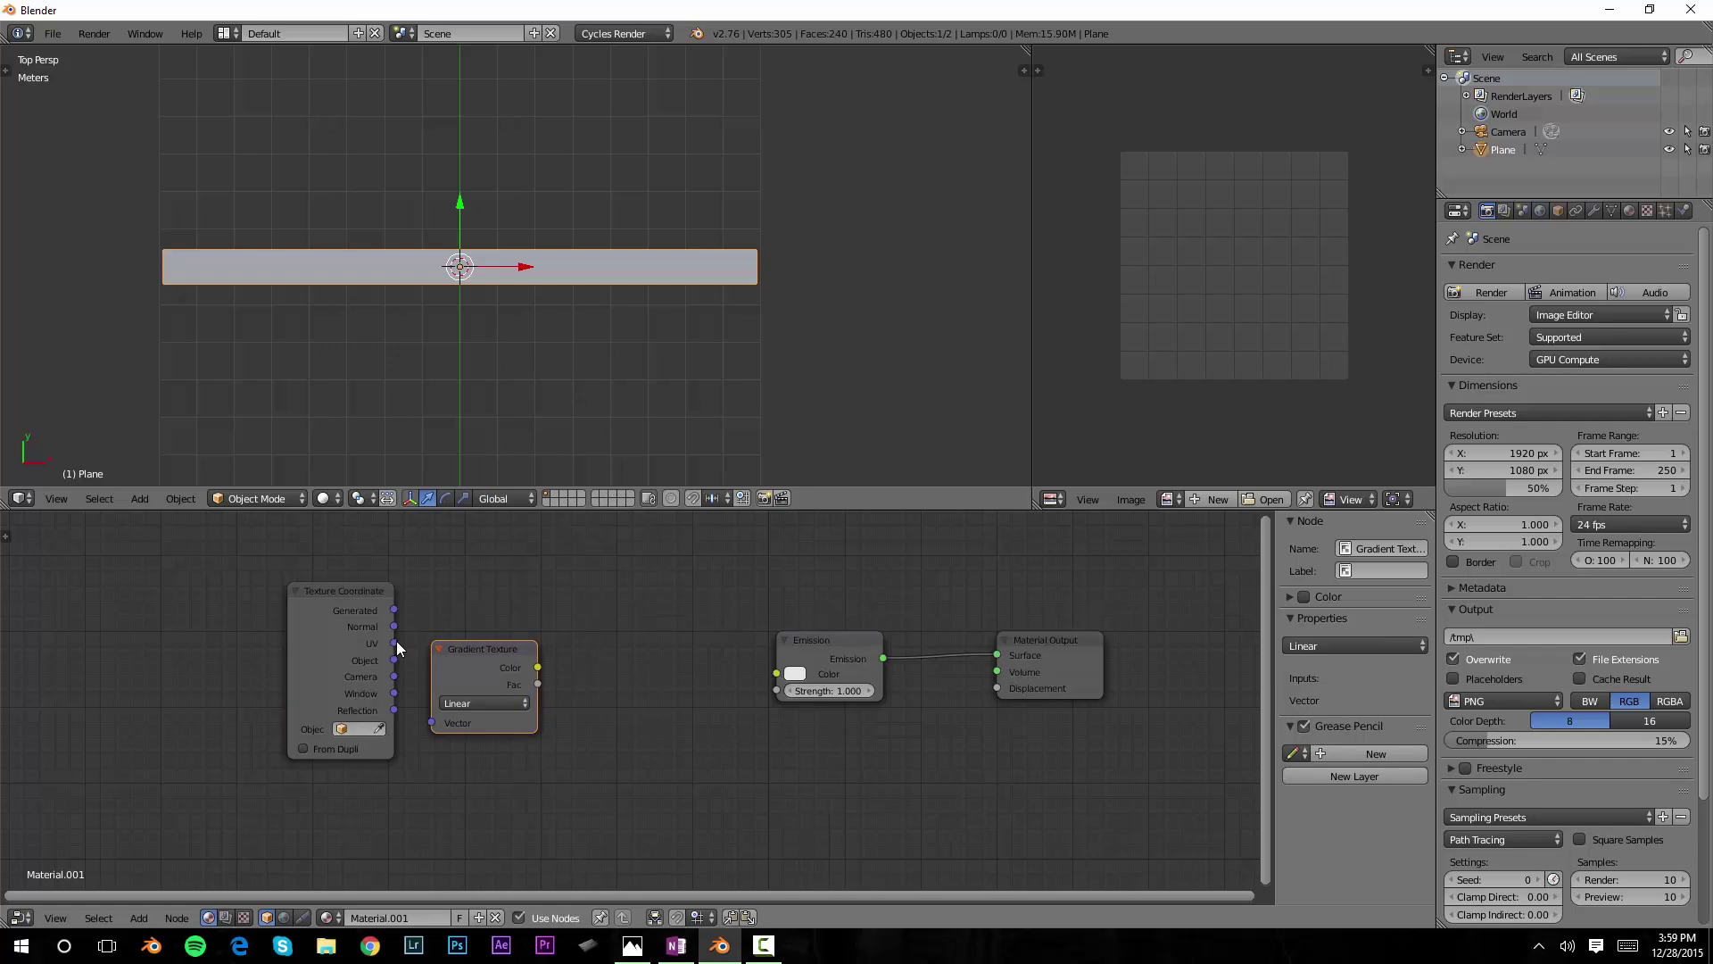
pyautogui.moveTo(395, 642); pyautogui.dragTo(432, 722)
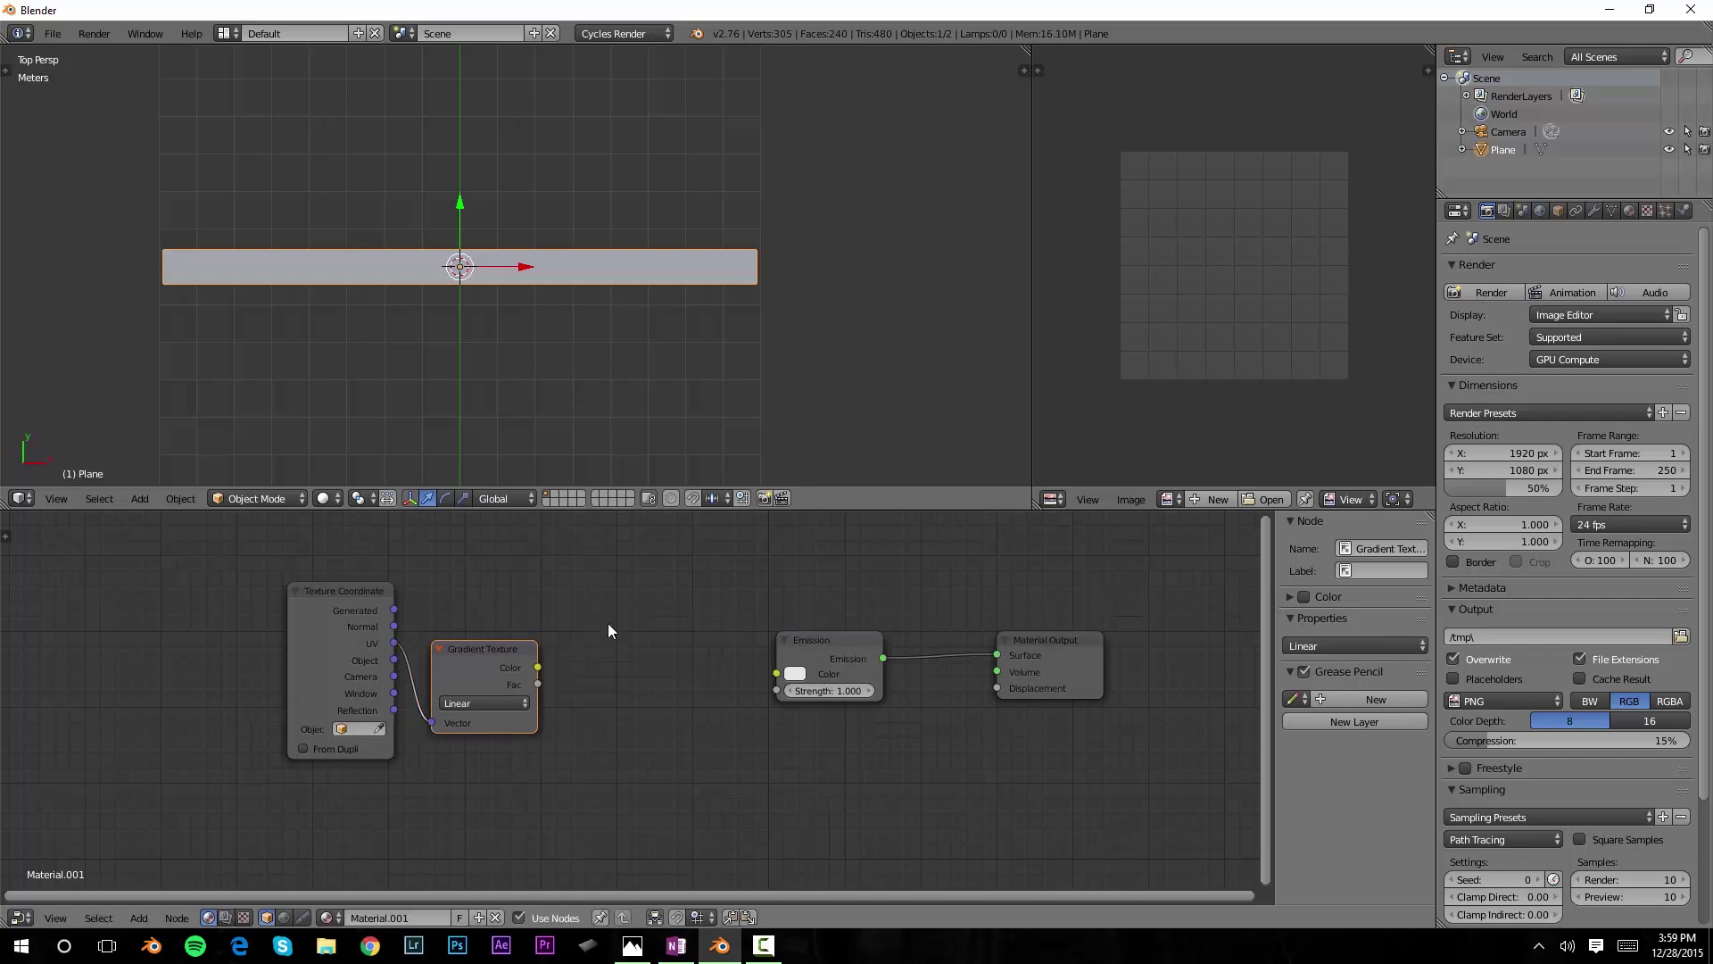
# - Add a ColorRamp between the gradient's Fac and the Emission Color
pyautogui.hotkey('shift', 'a')
pyautogui.moveTo(607, 683)
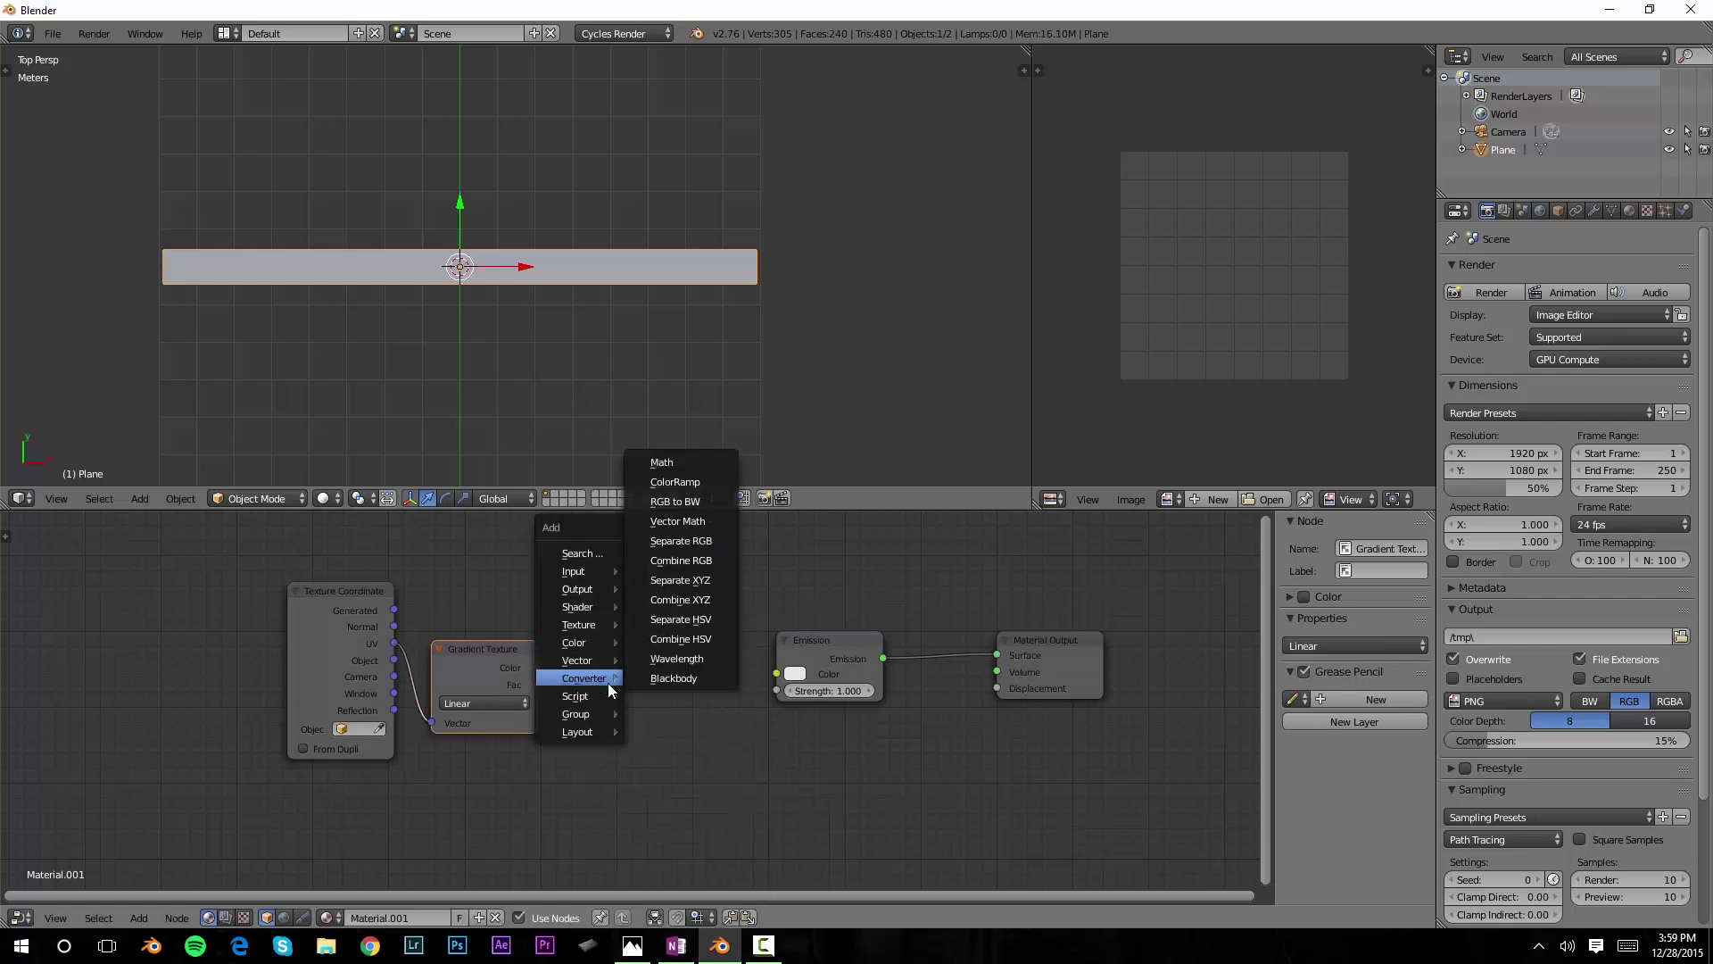
pyautogui.click(692, 483)
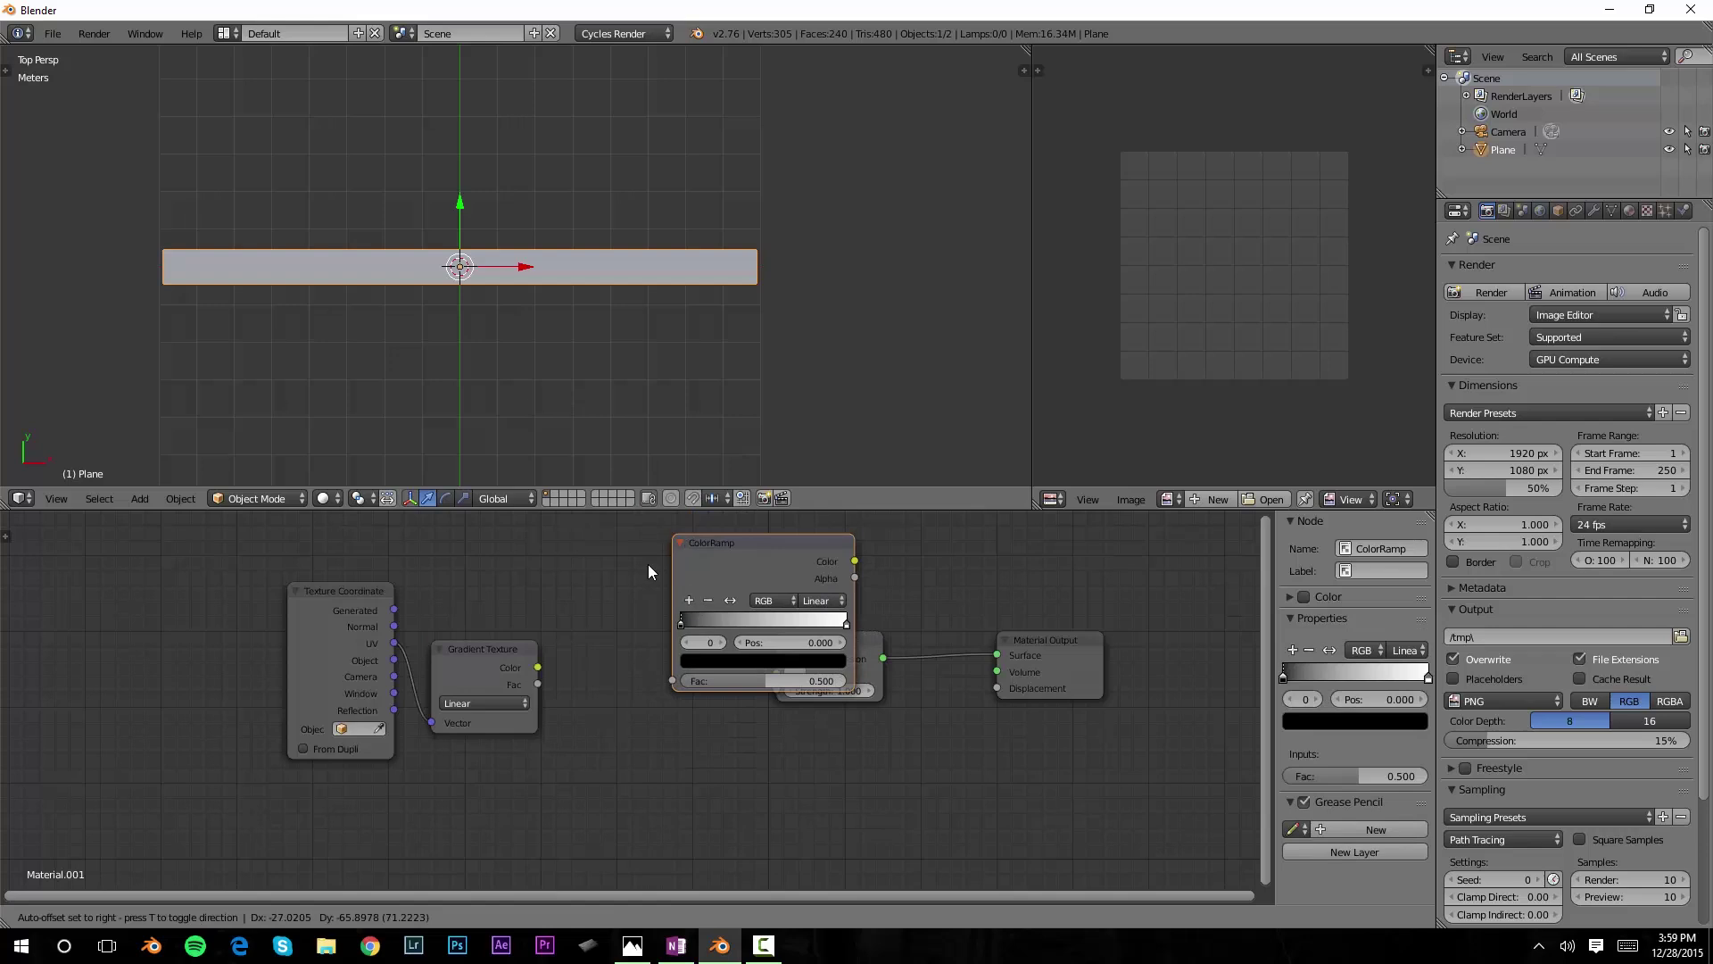
pyautogui.click(585, 591)
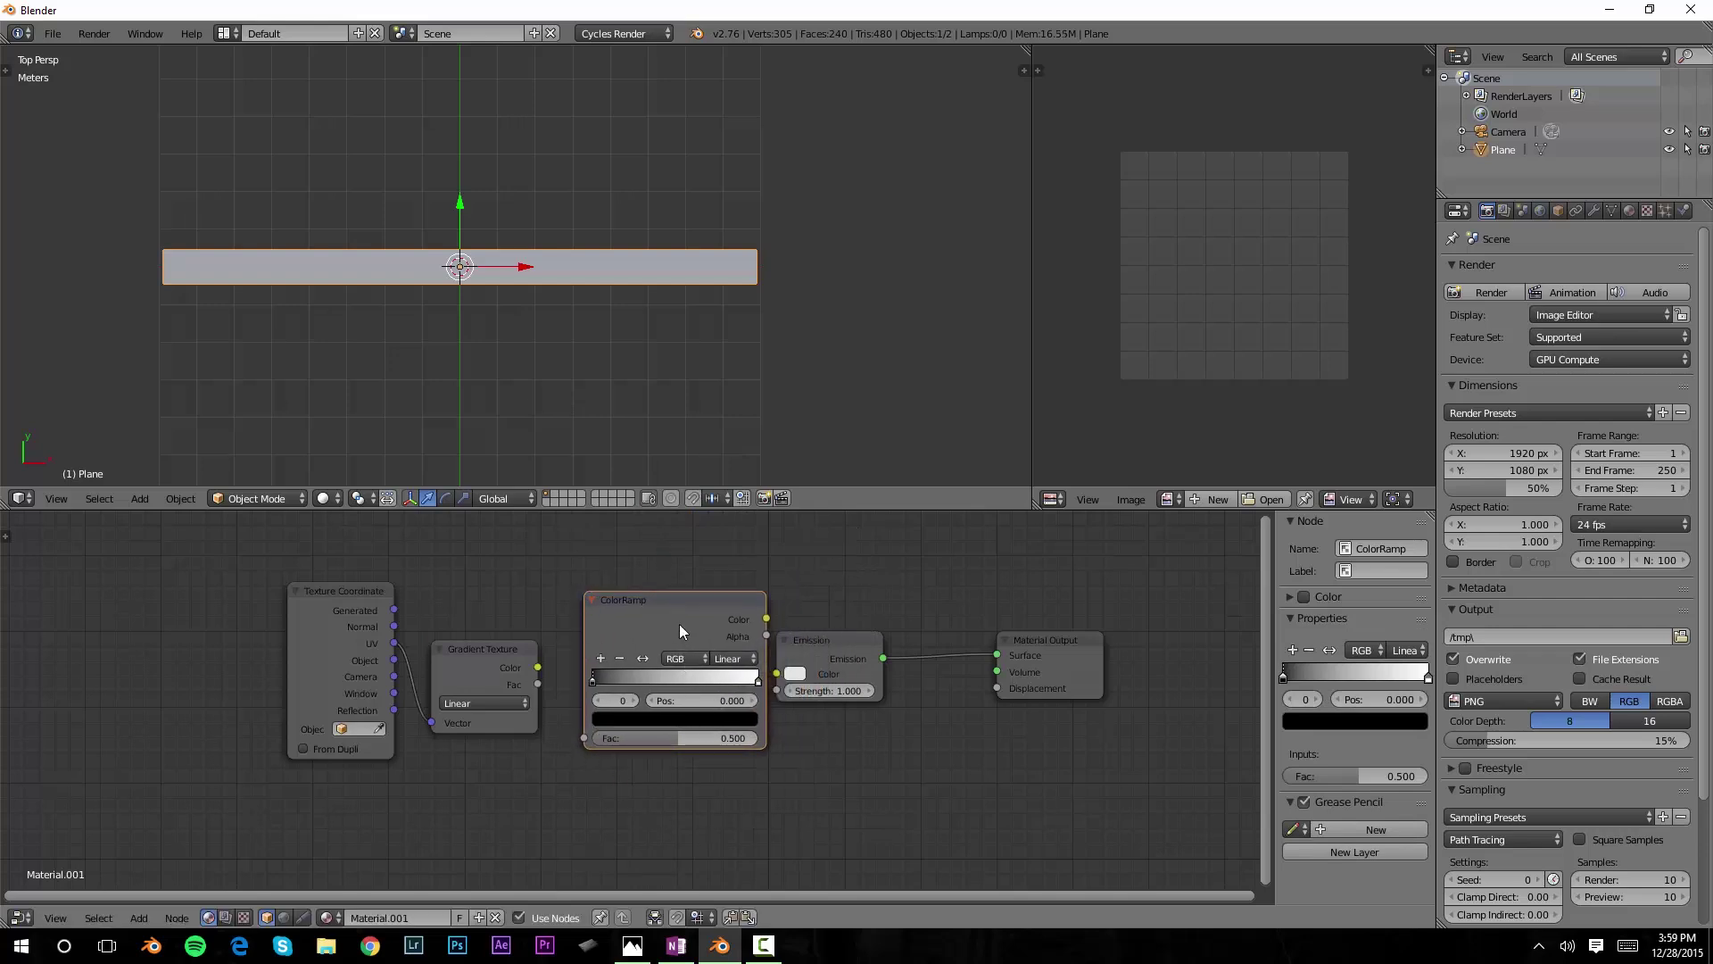
pyautogui.moveTo(677, 601); pyautogui.dragTo(634, 603)
pyautogui.scroll(2, 651, 696)
pyautogui.moveTo(666, 687); pyautogui.dragTo(440, 695, button='middle')
pyautogui.moveTo(328, 695); pyautogui.dragTo(362, 764)
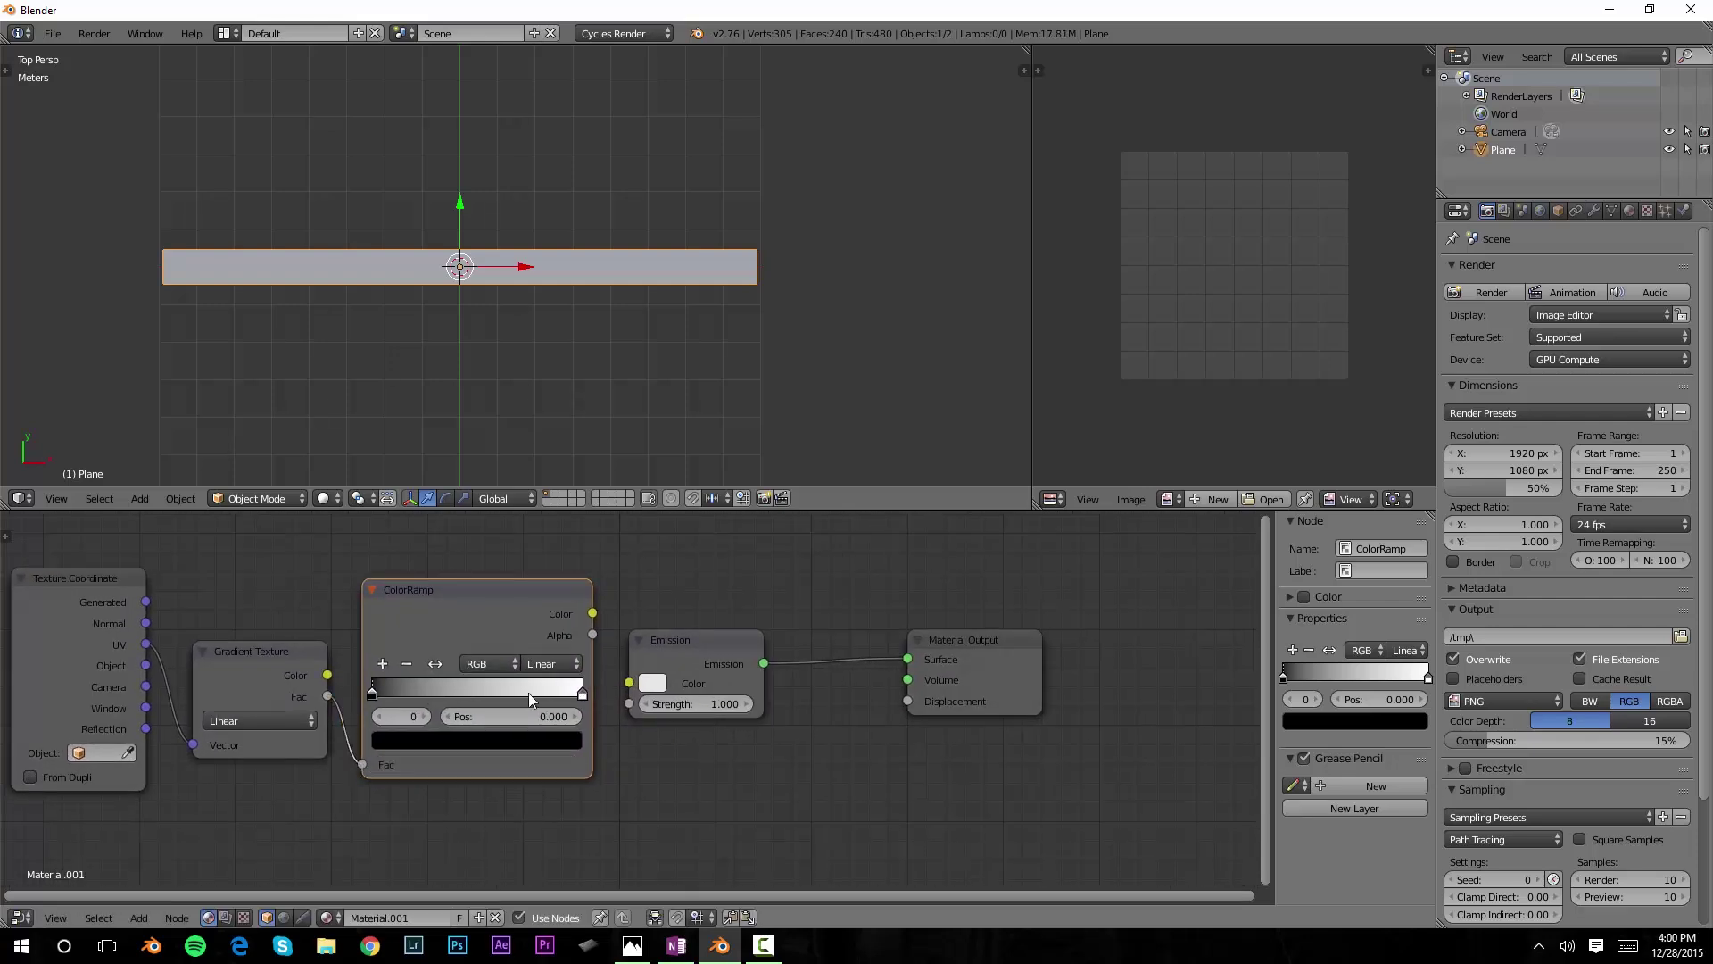
pyautogui.moveTo(593, 614); pyautogui.dragTo(629, 683)
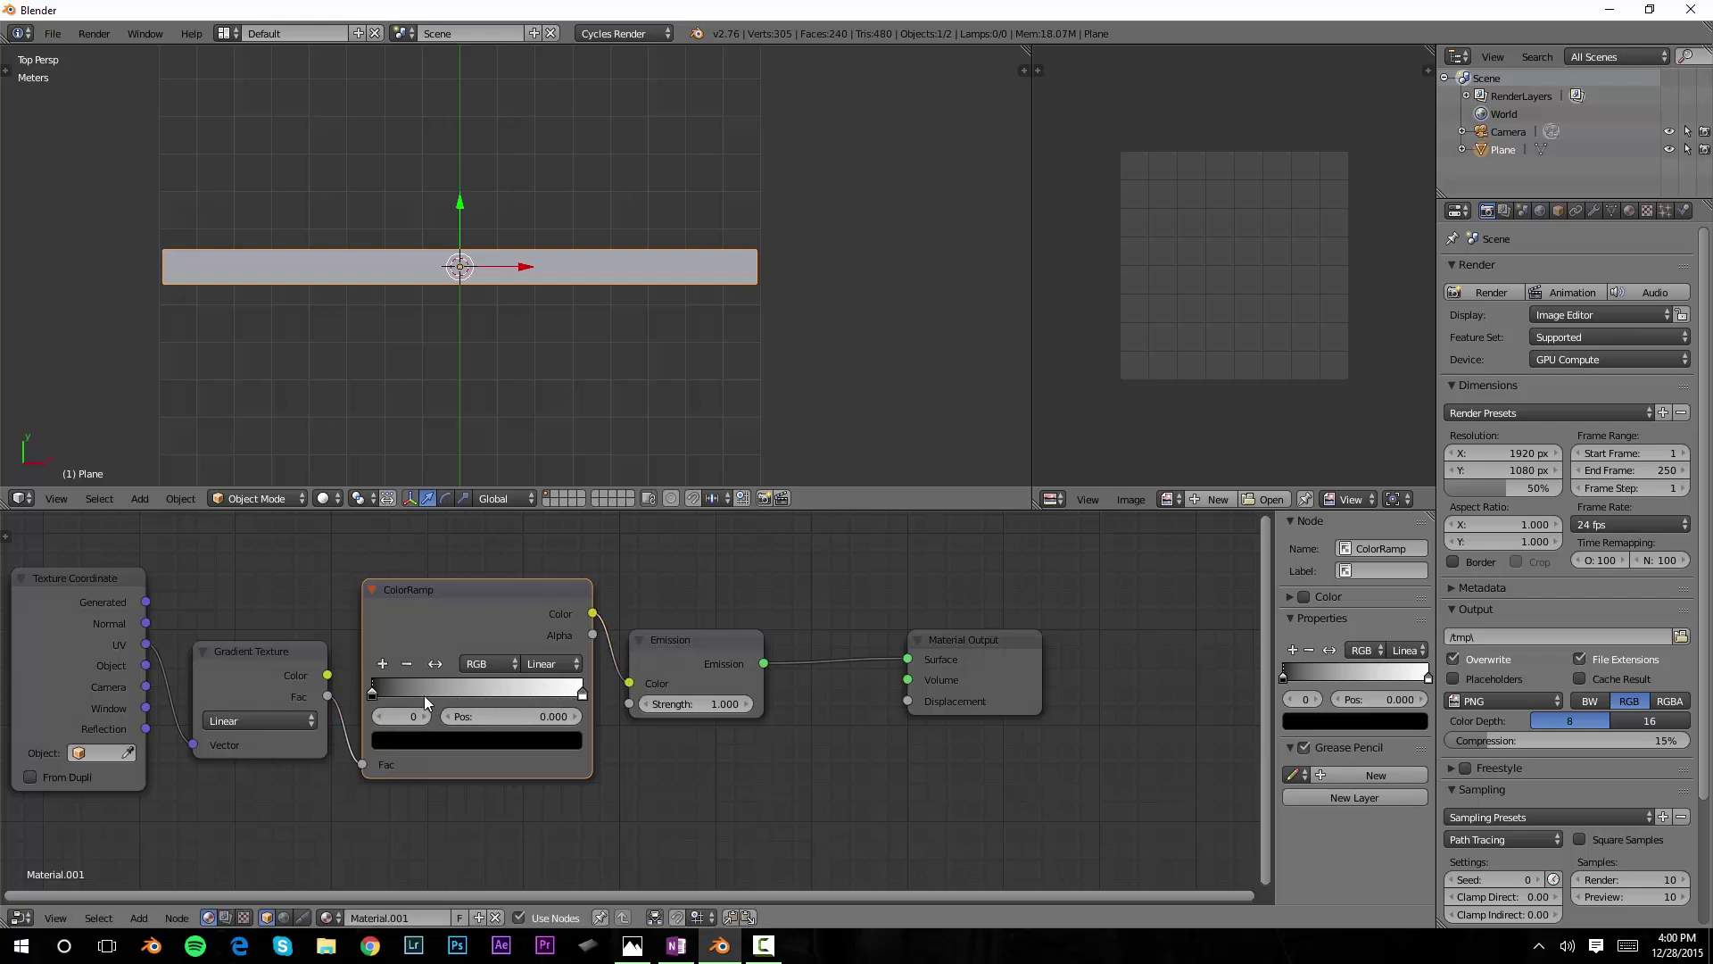
pyautogui.moveTo(425, 694); pyautogui.dragTo(464, 670, button='middle')
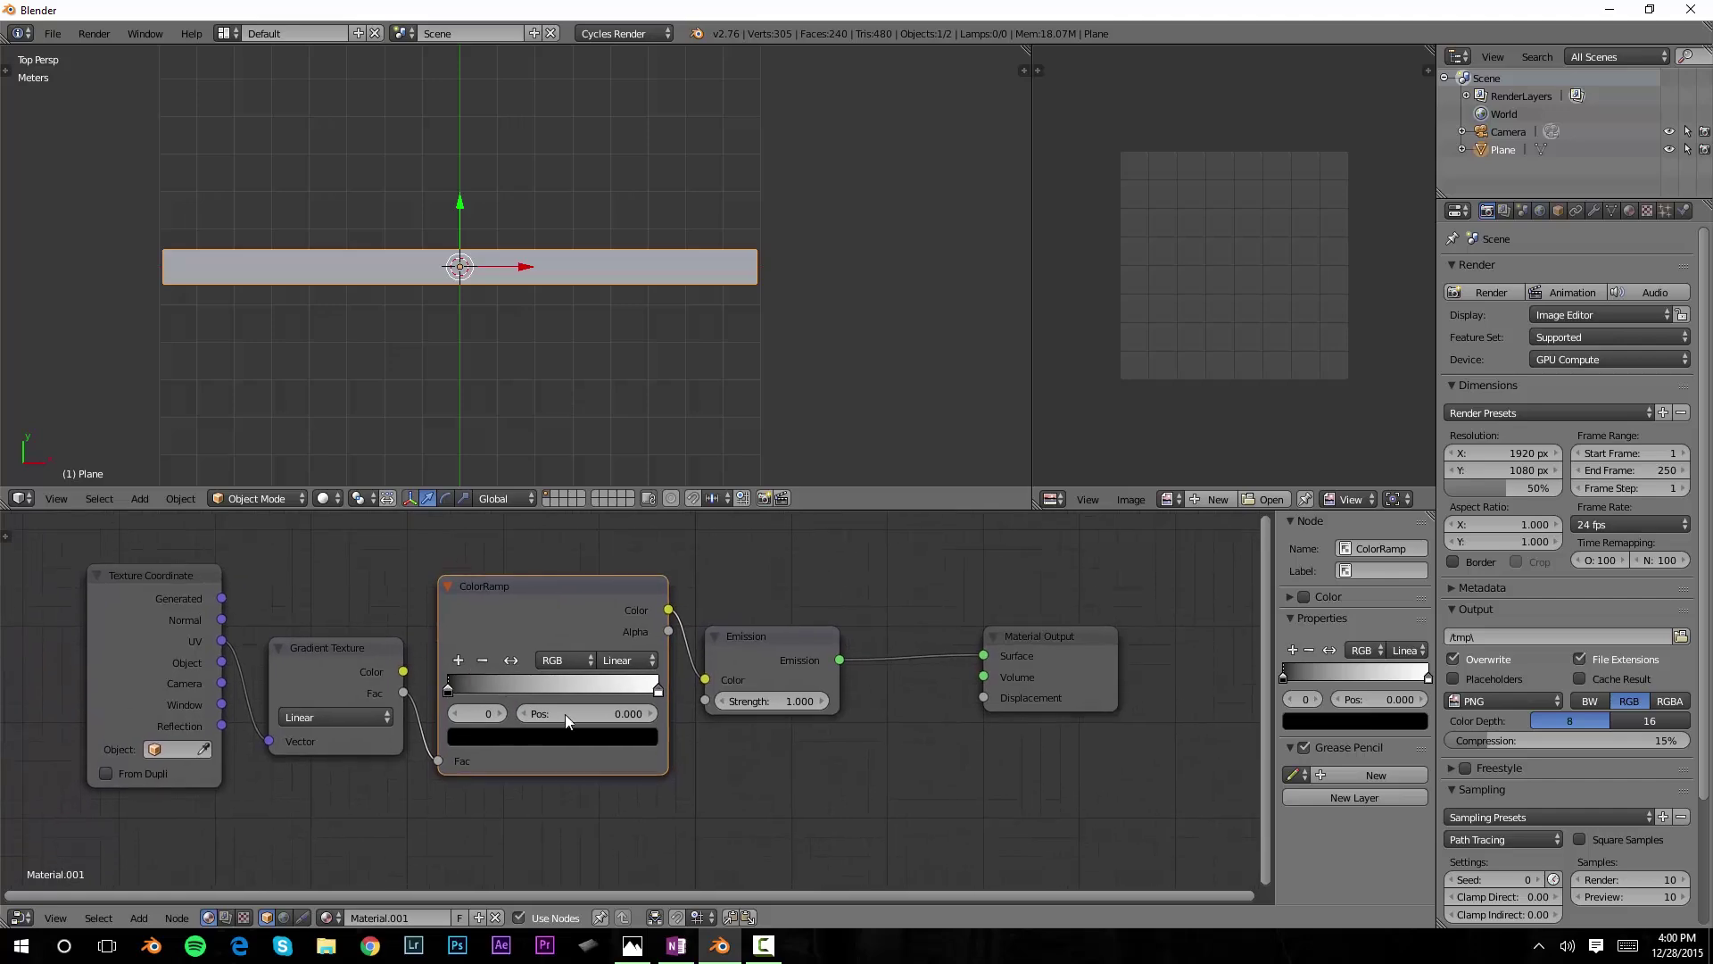
# - View Rainbow Reference.jpg in Photos, then minimize it
pyautogui.click(632, 944)
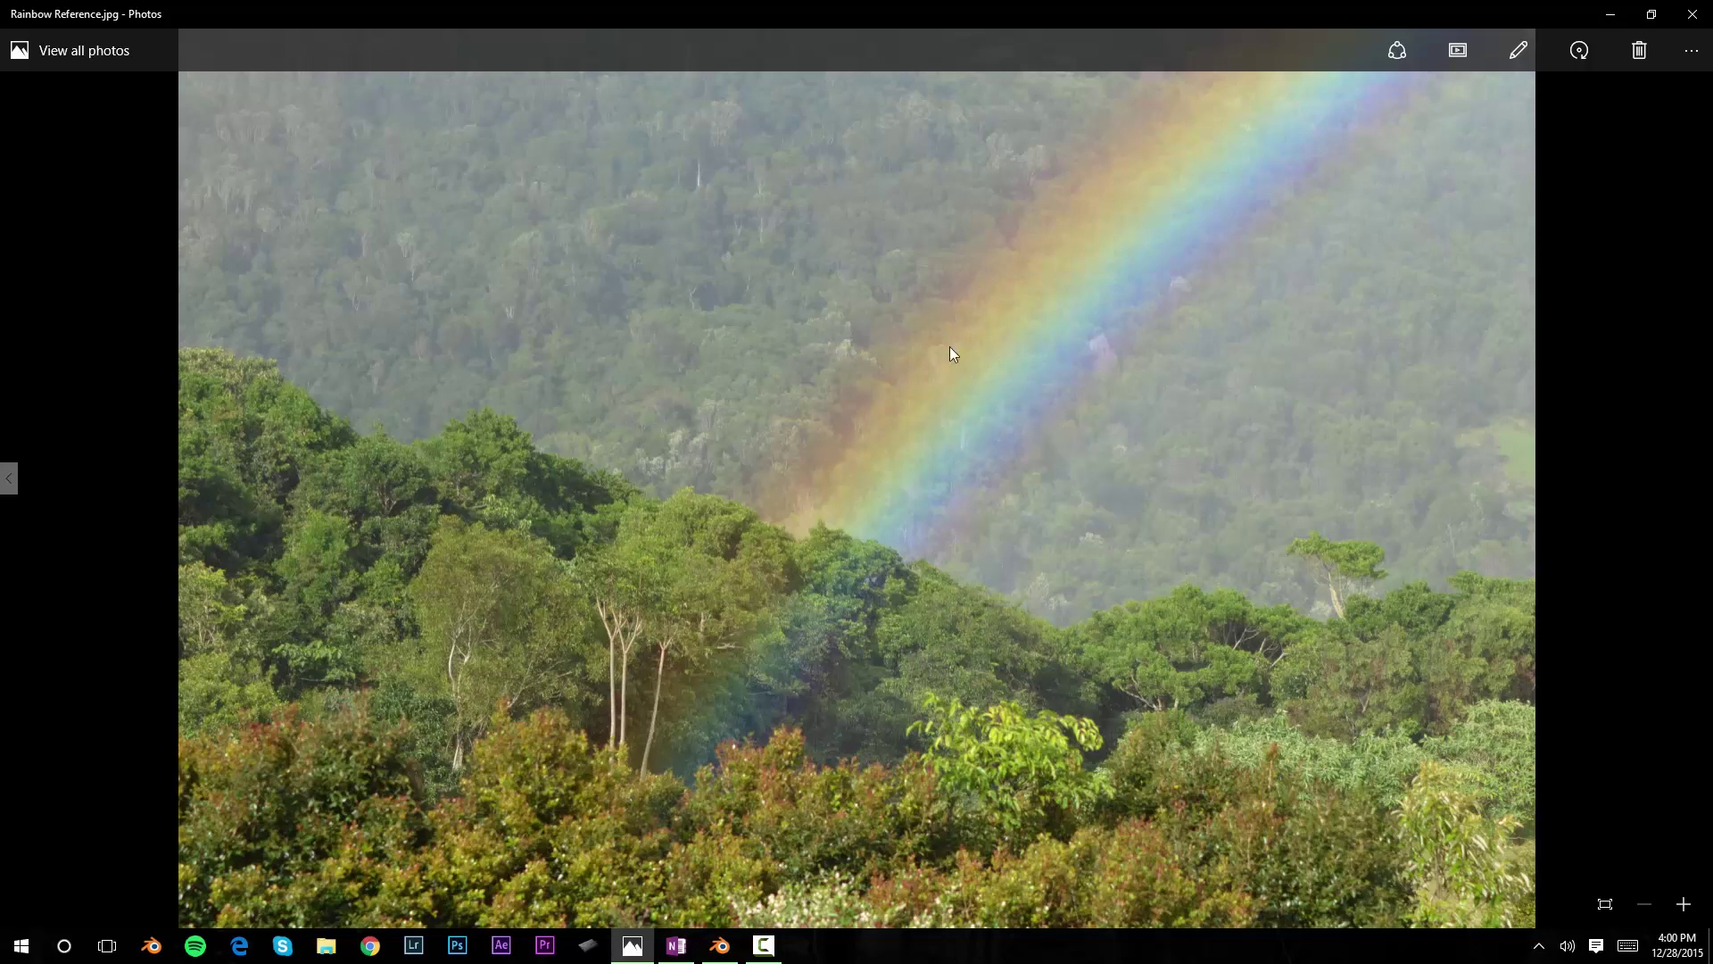
pyautogui.click(1609, 15)
# - Add two ColorRamp stops, positioning them at 0.277 and about 0.586
pyautogui.moveTo(511, 628); pyautogui.dragTo(537, 615, button='middle')
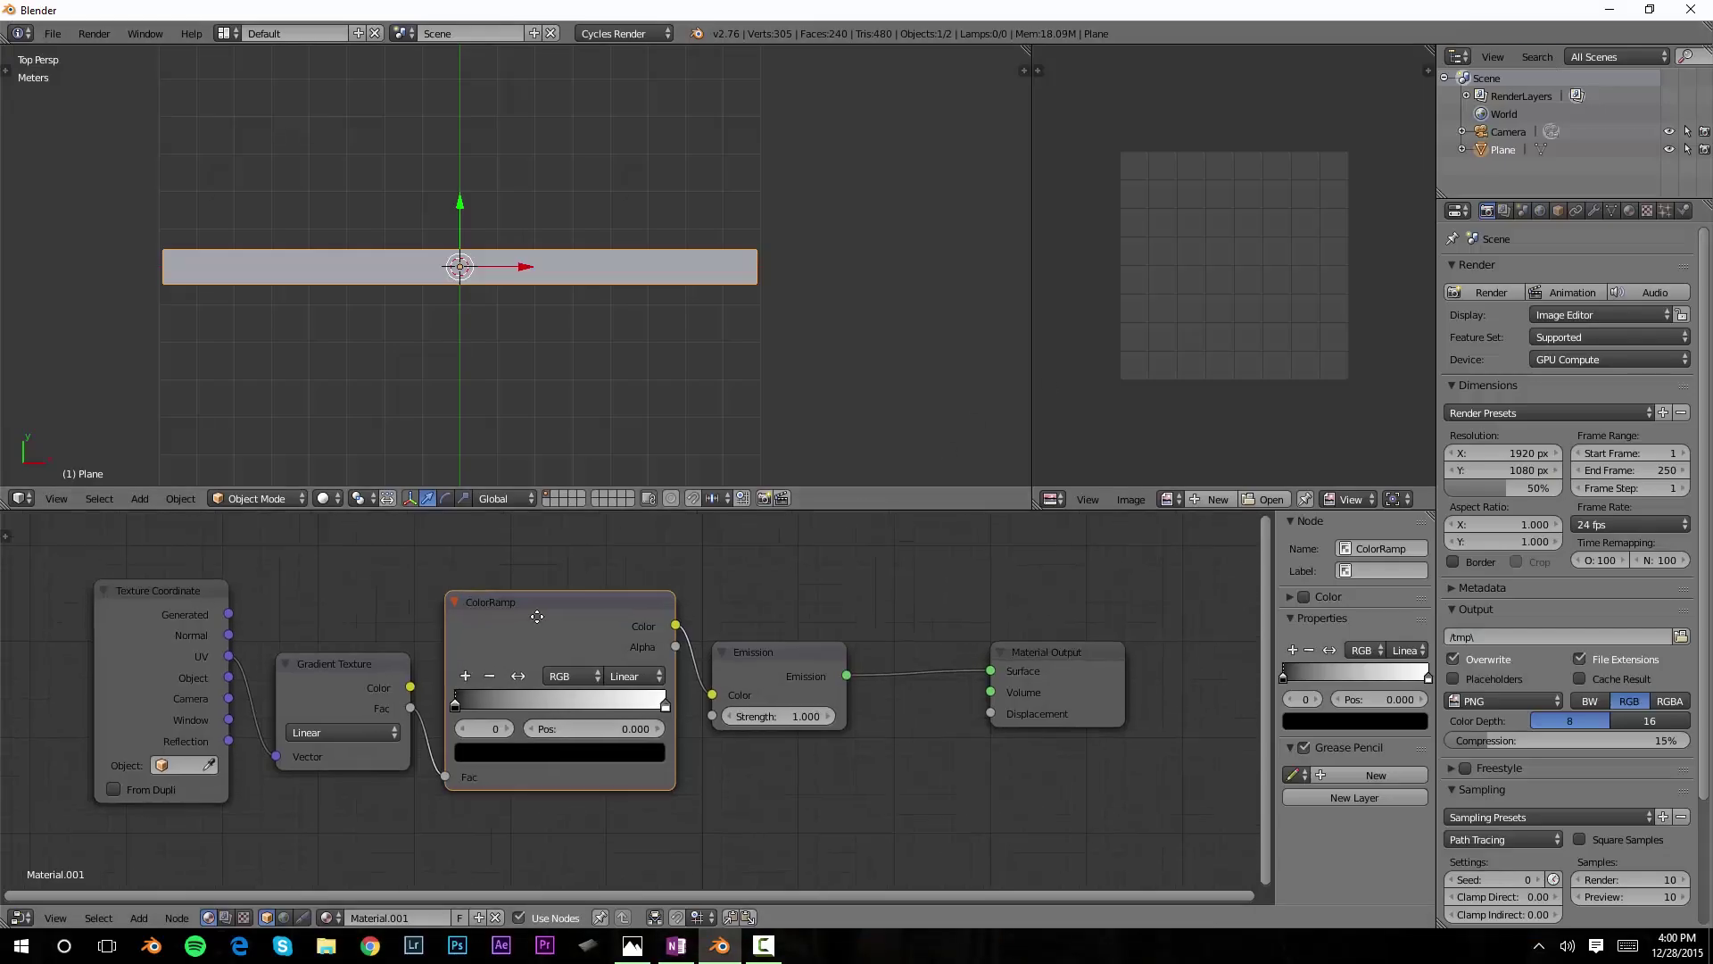
pyautogui.scroll(2, 569, 687)
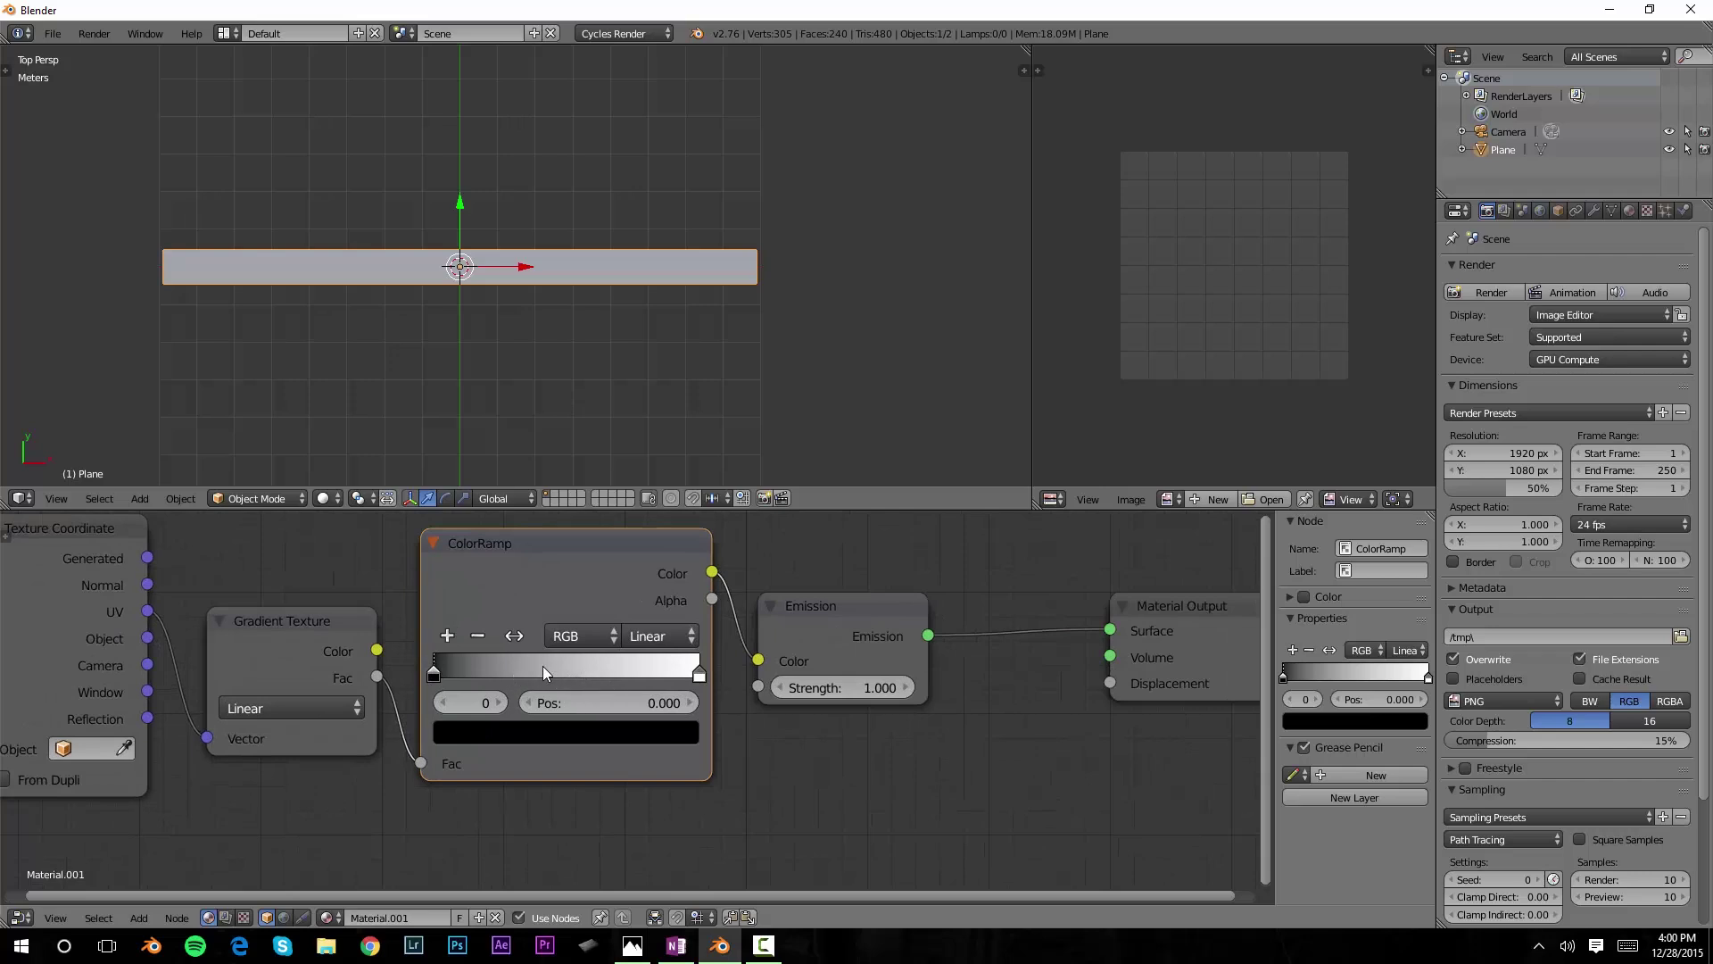
pyautogui.click(448, 636)
pyautogui.click(448, 636)
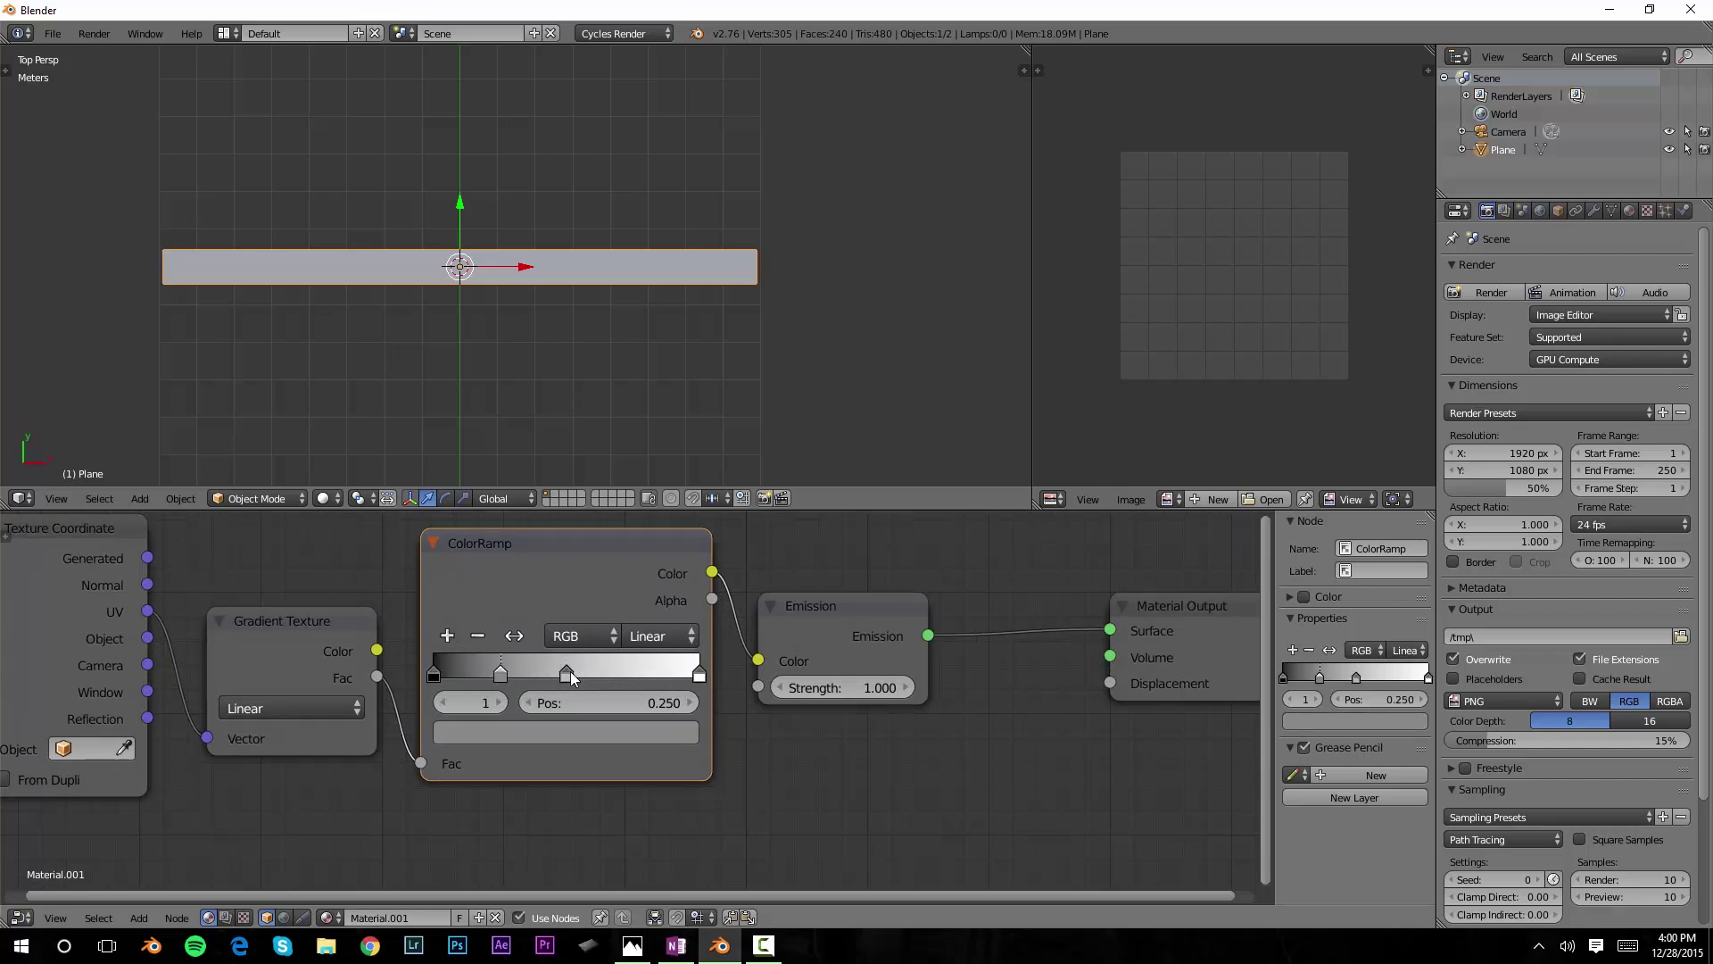
pyautogui.moveTo(570, 671); pyautogui.dragTo(593, 673)
pyautogui.moveTo(481, 678); pyautogui.dragTo(488, 678)
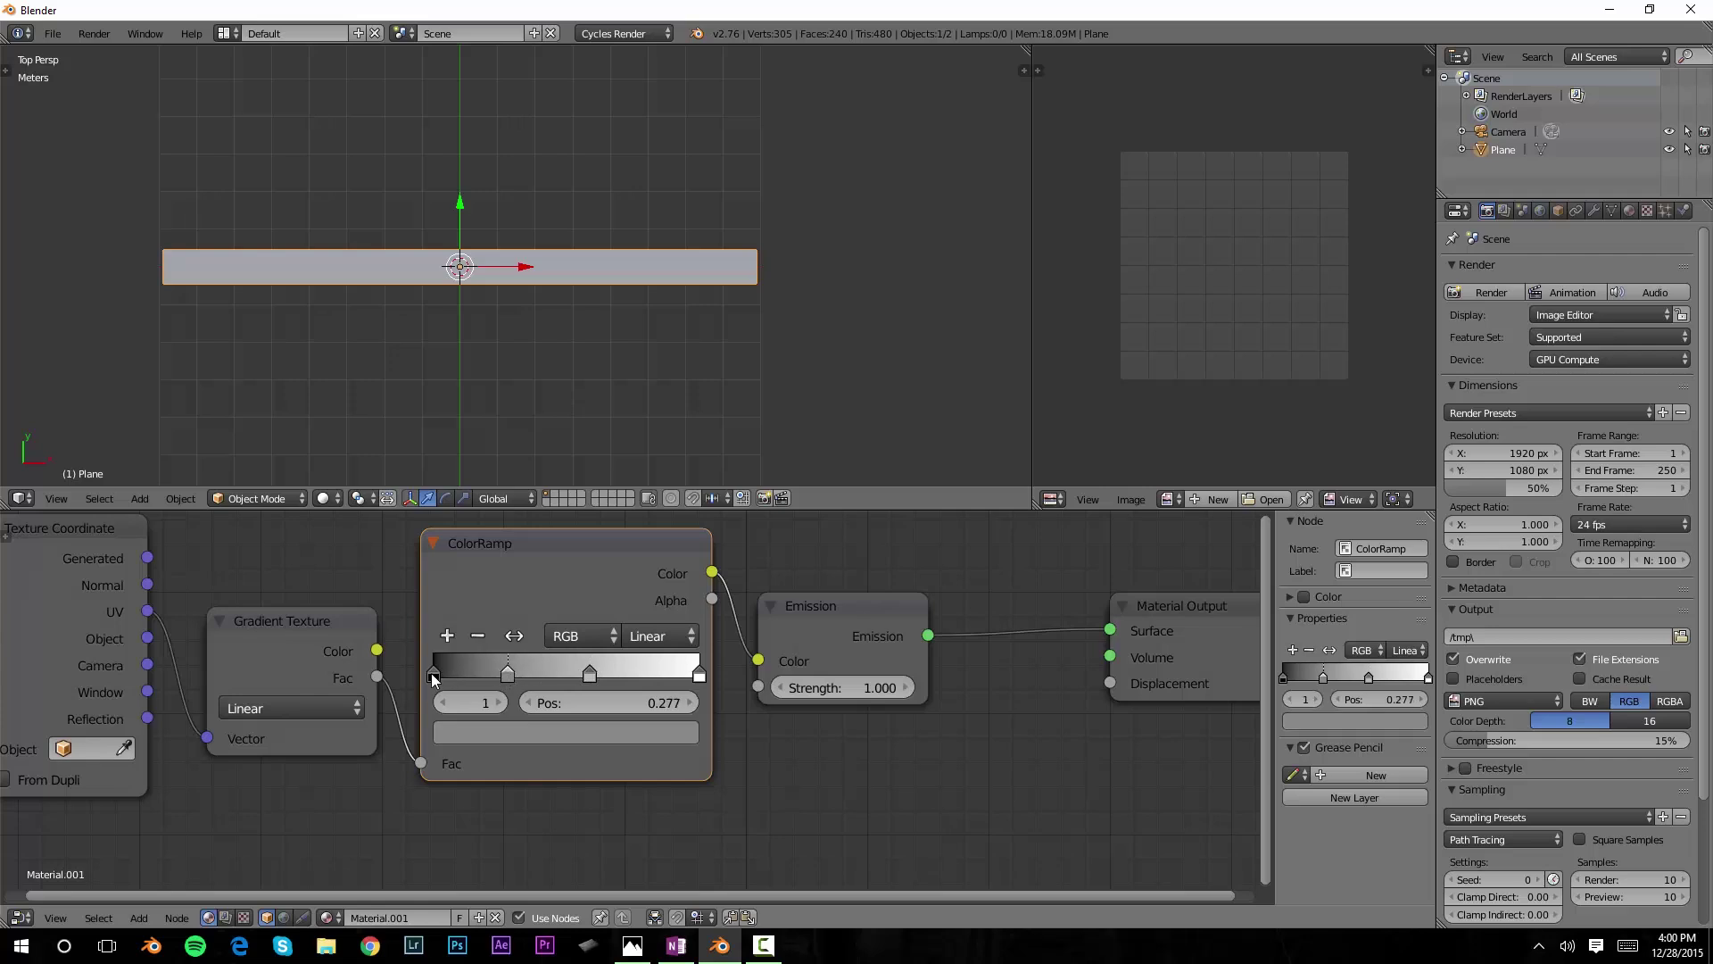
# - Colour the first gradient stop red and the 0.277 stop yellow
pyautogui.click(433, 676)
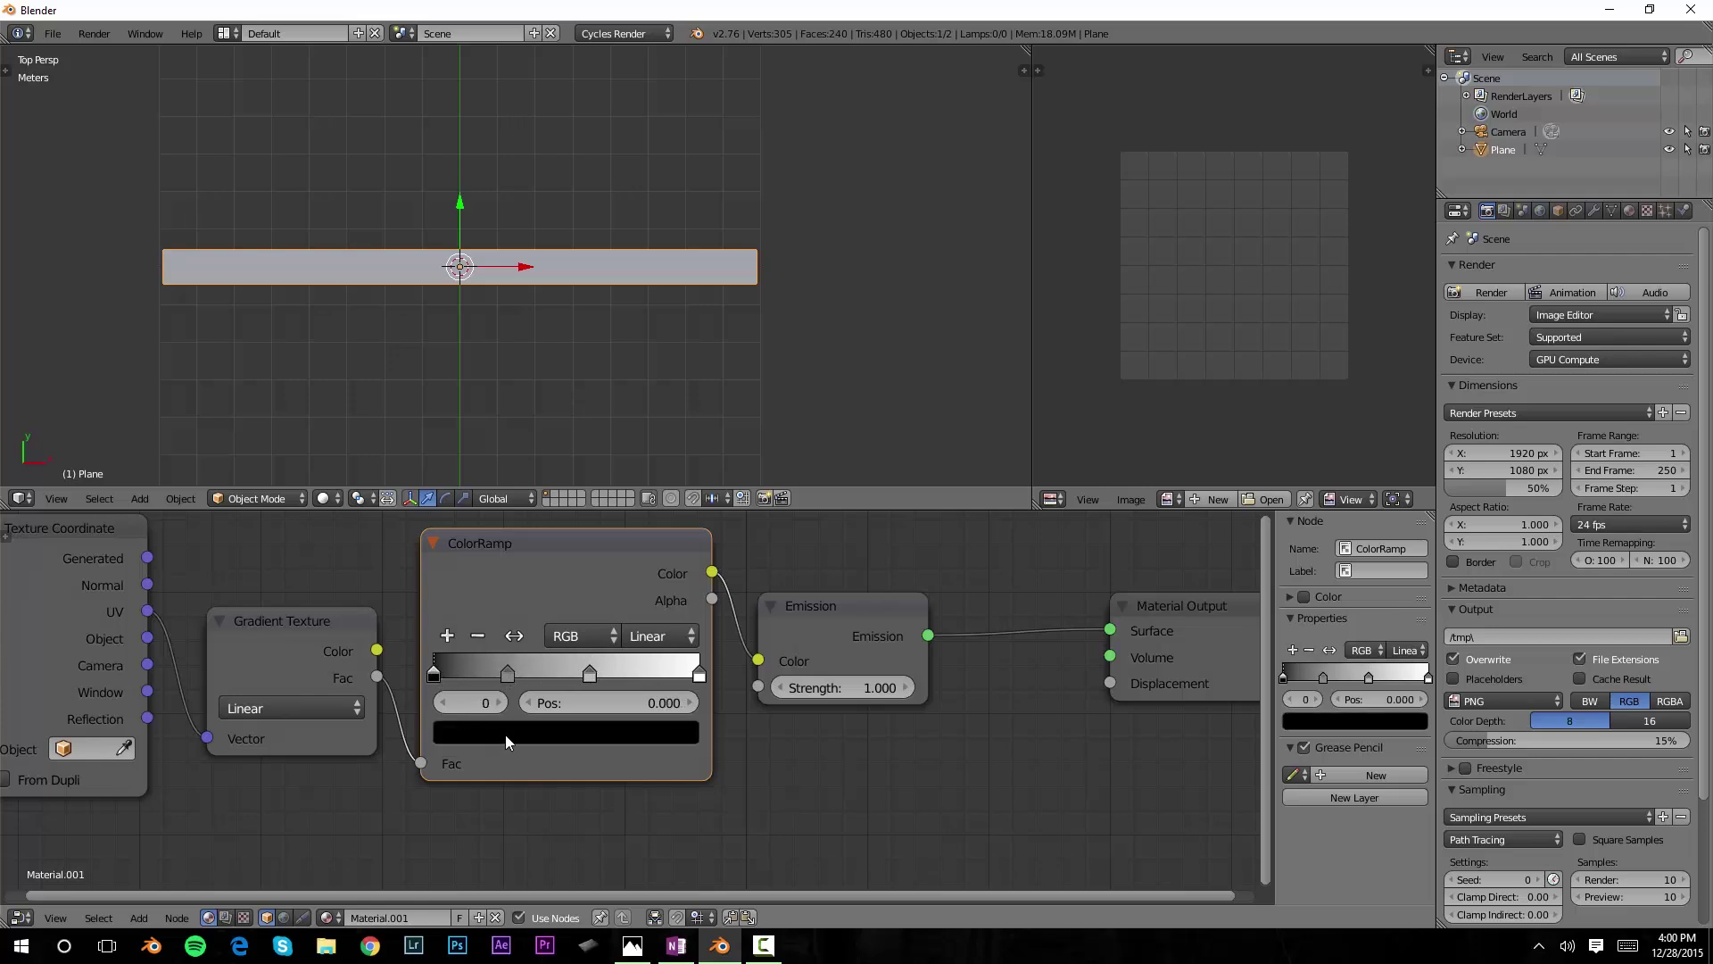
pyautogui.click(505, 735)
pyautogui.moveTo(639, 561); pyautogui.dragTo(642, 386)
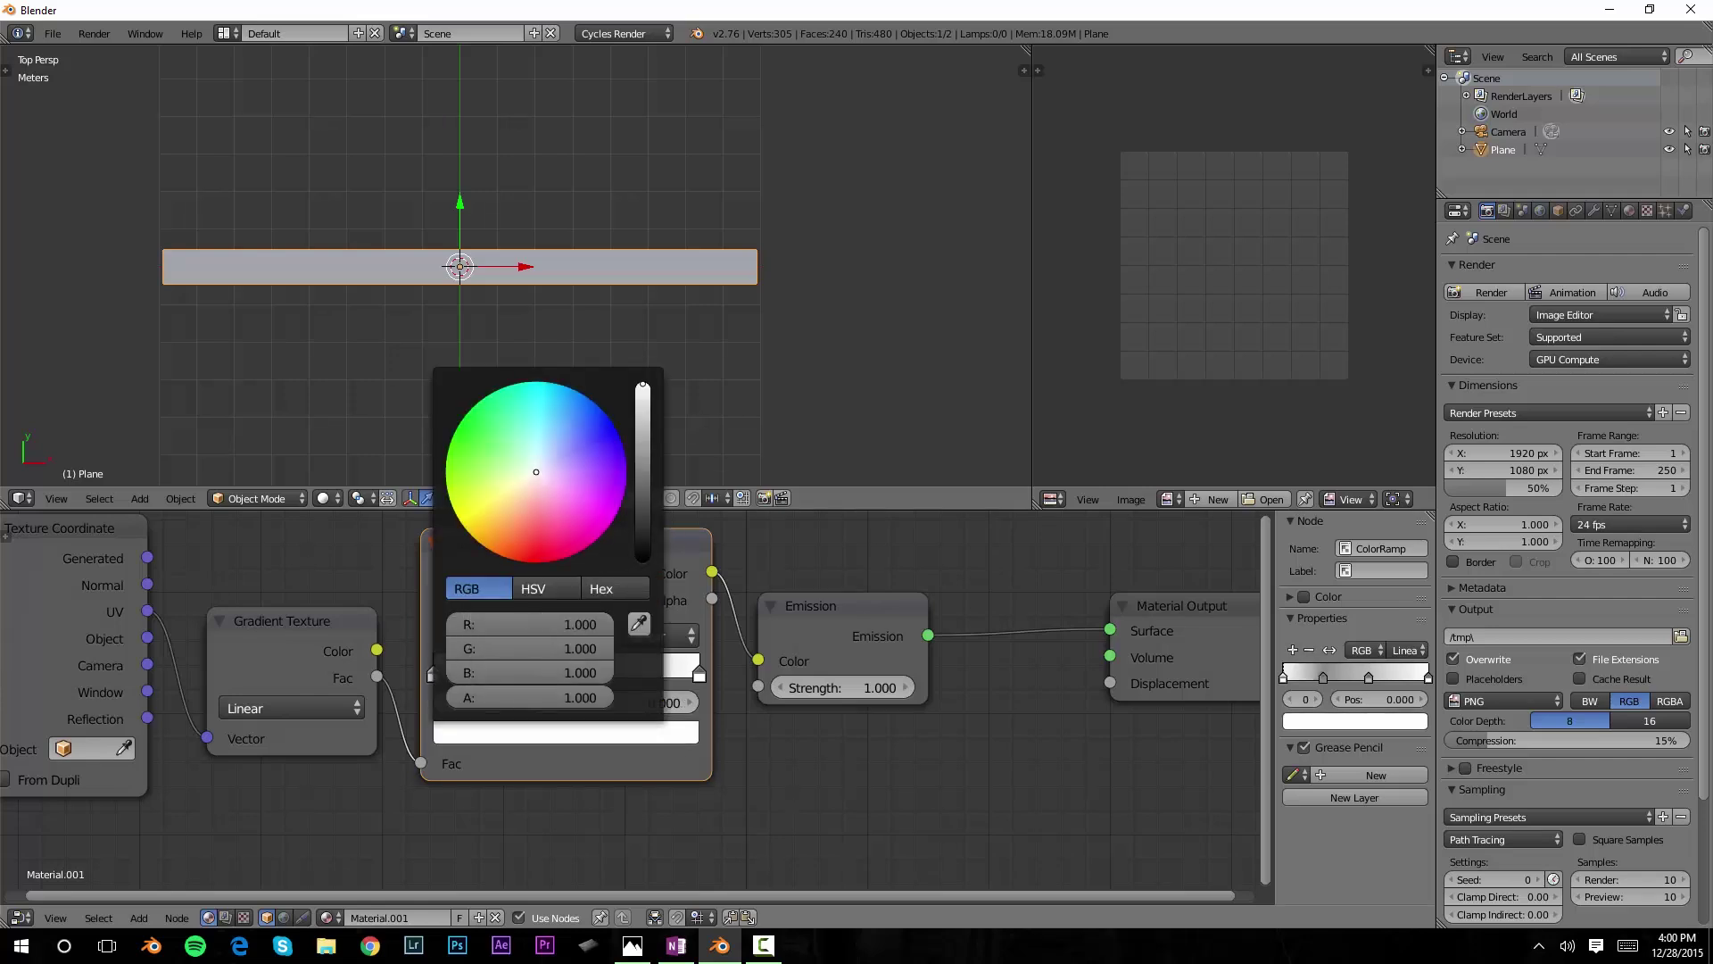
pyautogui.moveTo(526, 473); pyautogui.dragTo(530, 563)
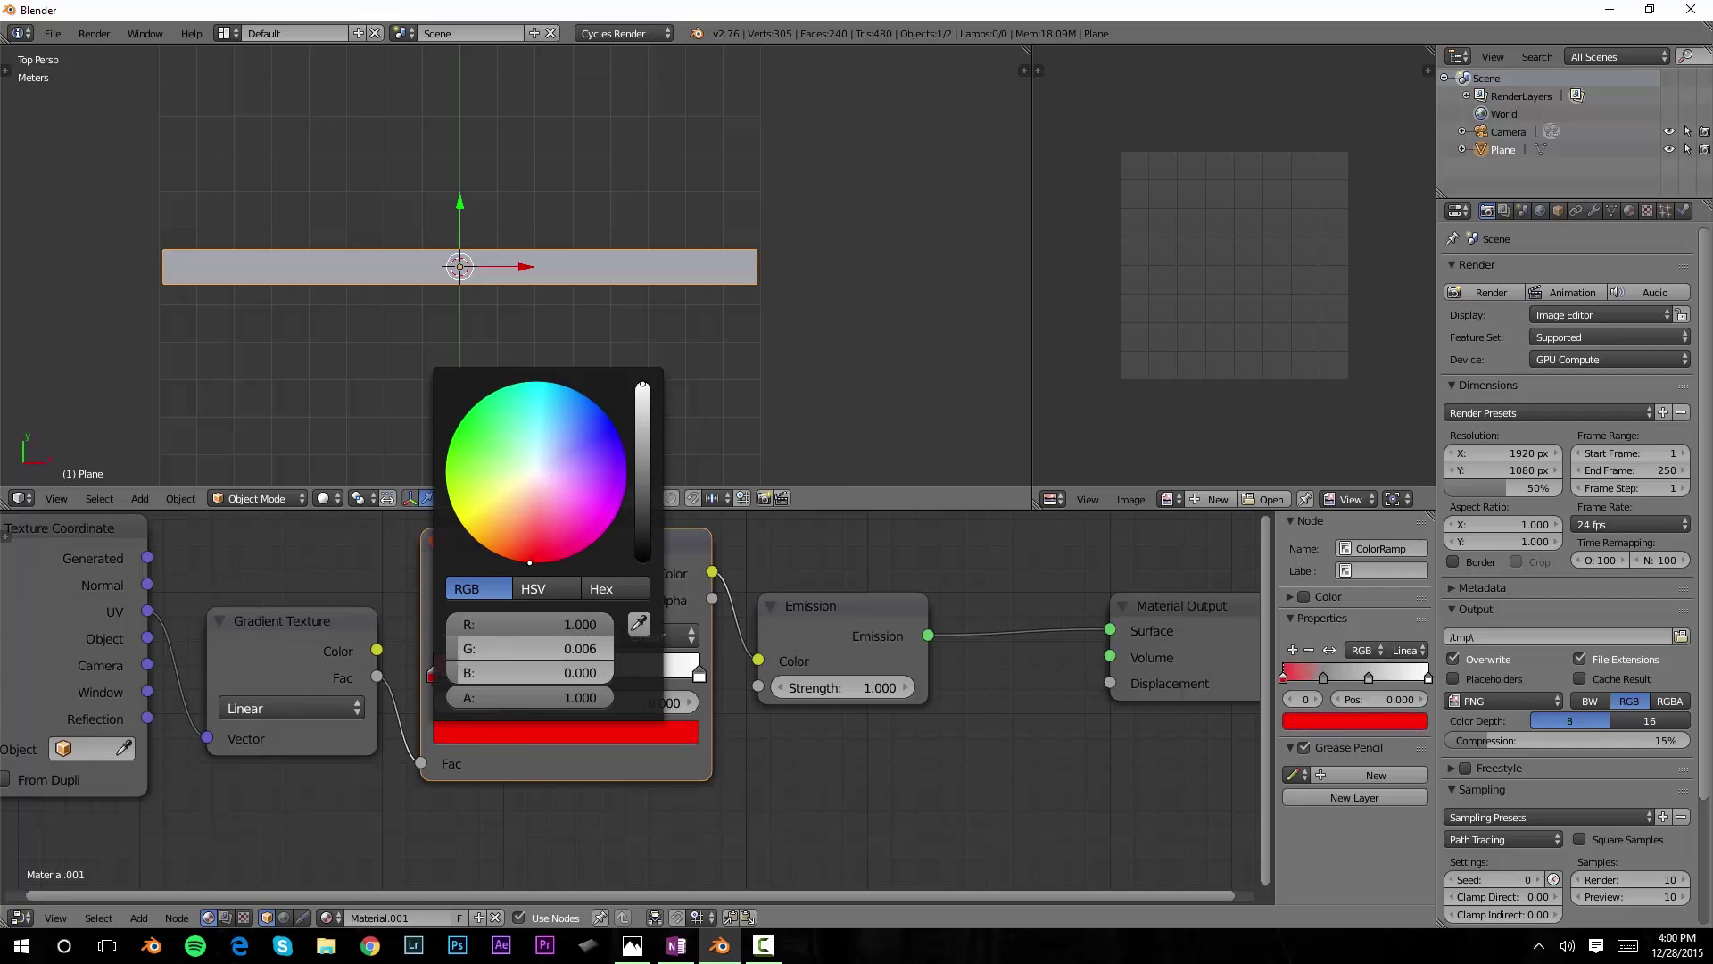
pyautogui.click(508, 675)
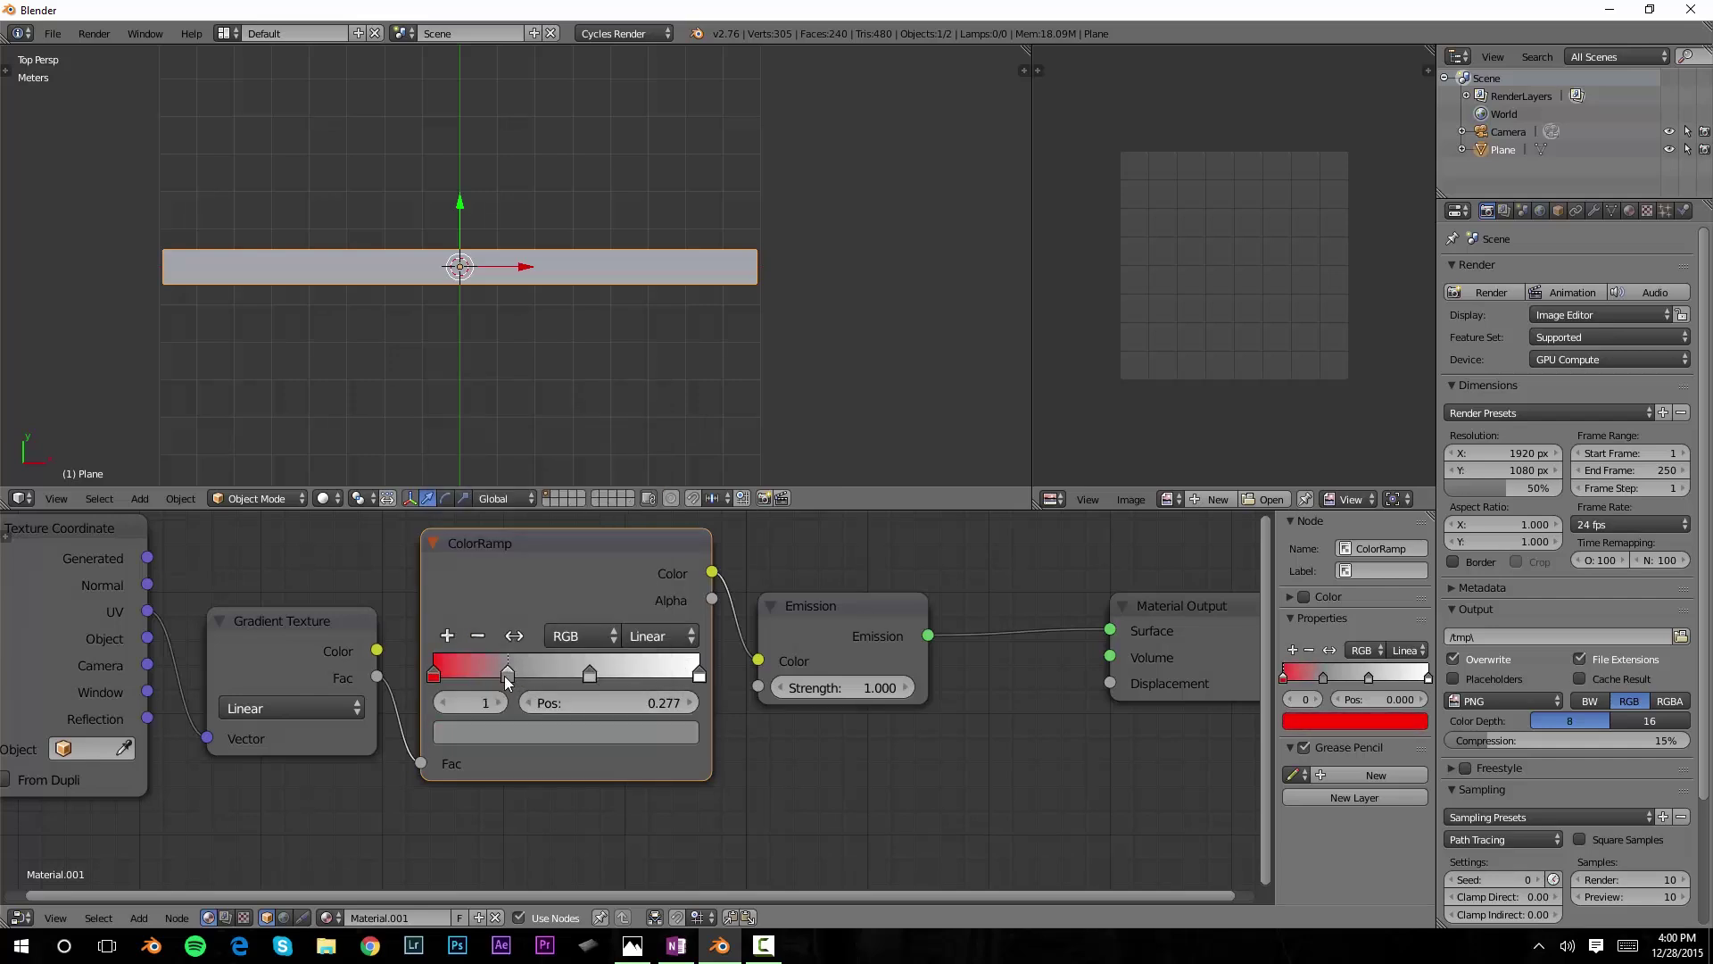
pyautogui.click(527, 727)
pyautogui.moveTo(640, 457); pyautogui.dragTo(643, 386)
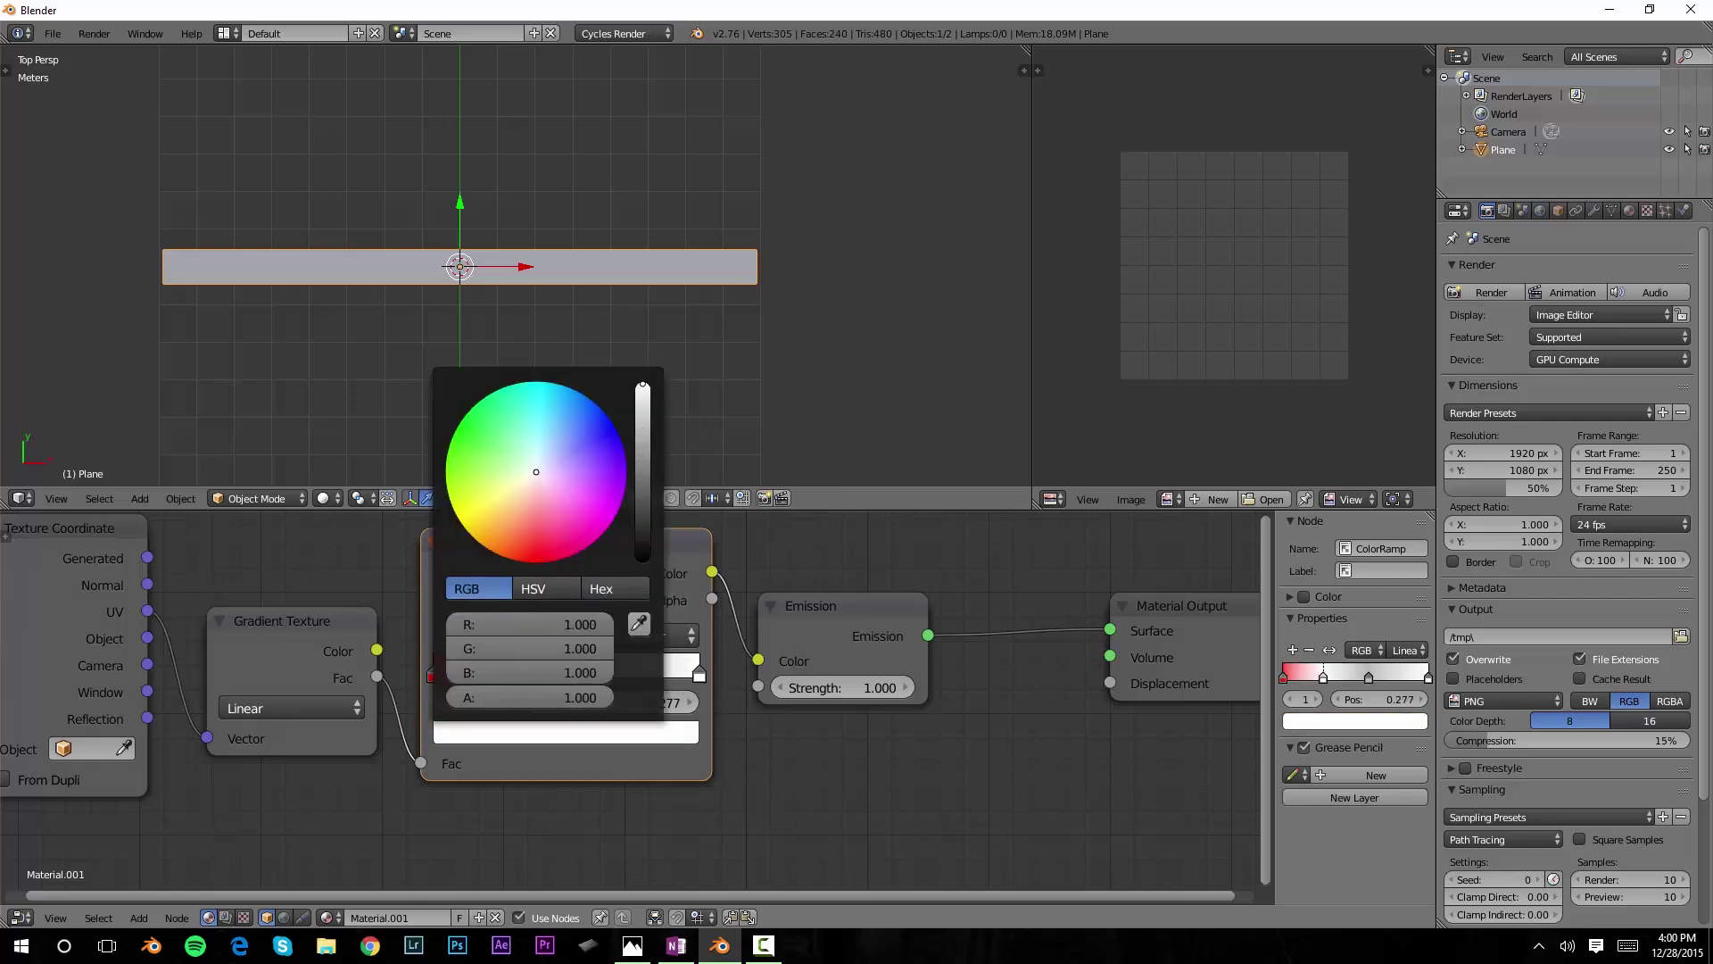
pyautogui.moveTo(612, 671); pyautogui.dragTo(499, 671)
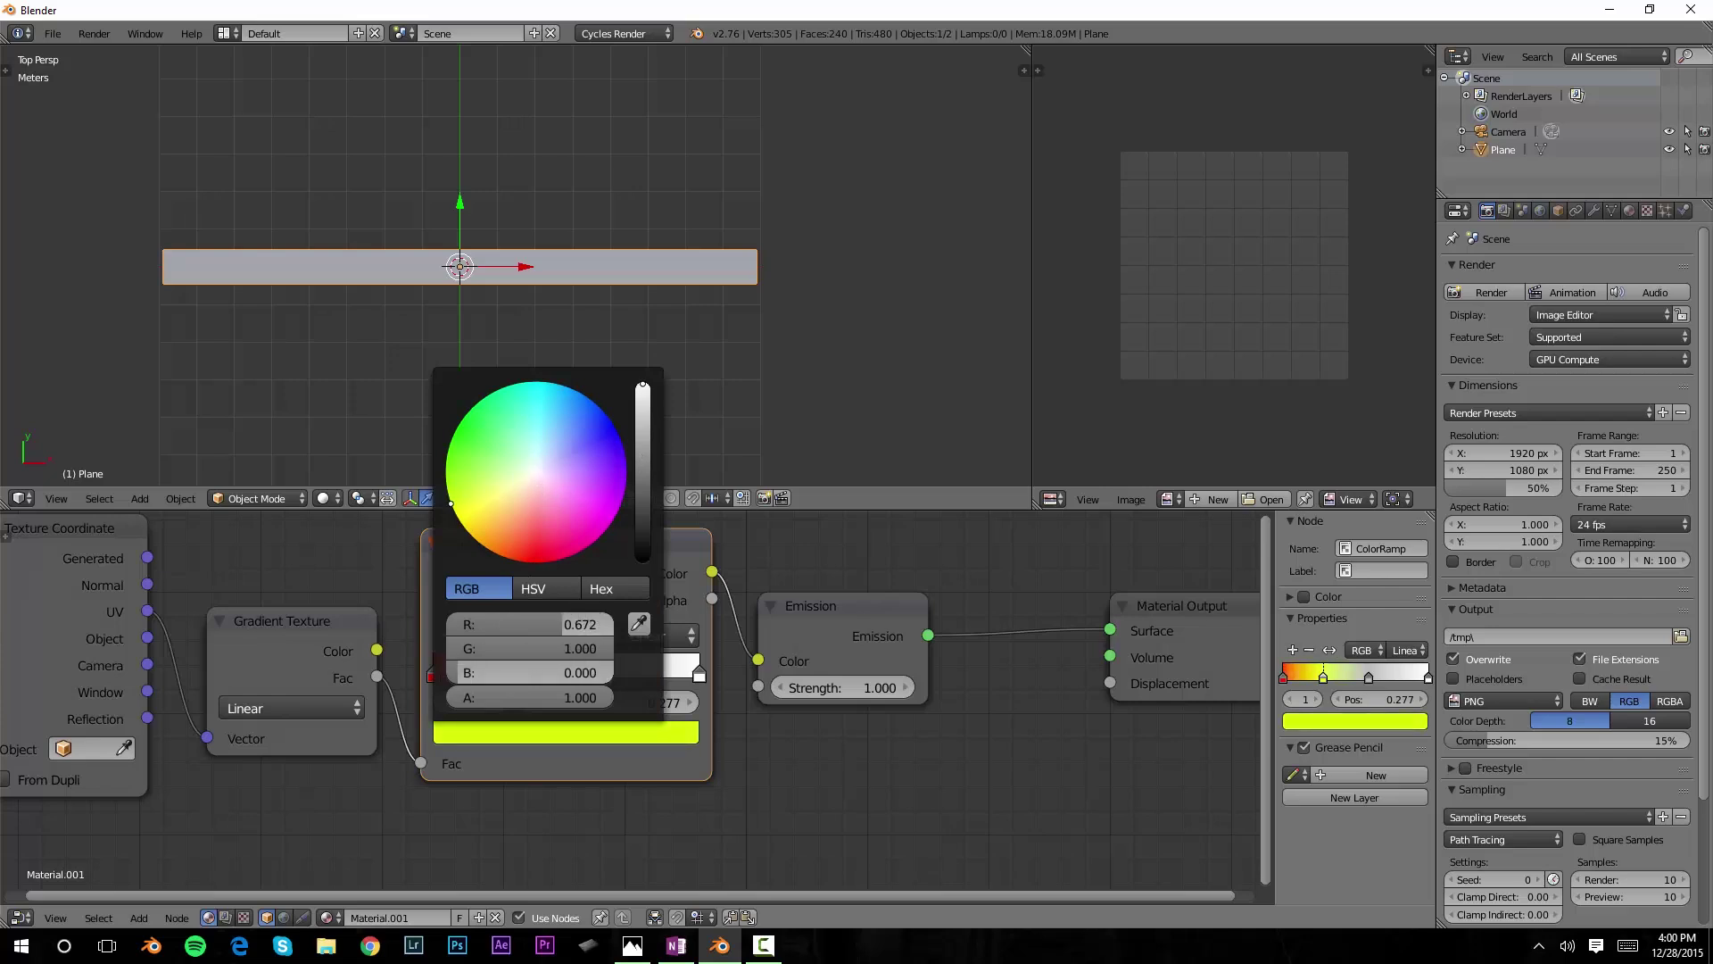
pyautogui.moveTo(611, 624); pyautogui.dragTo(562, 625)
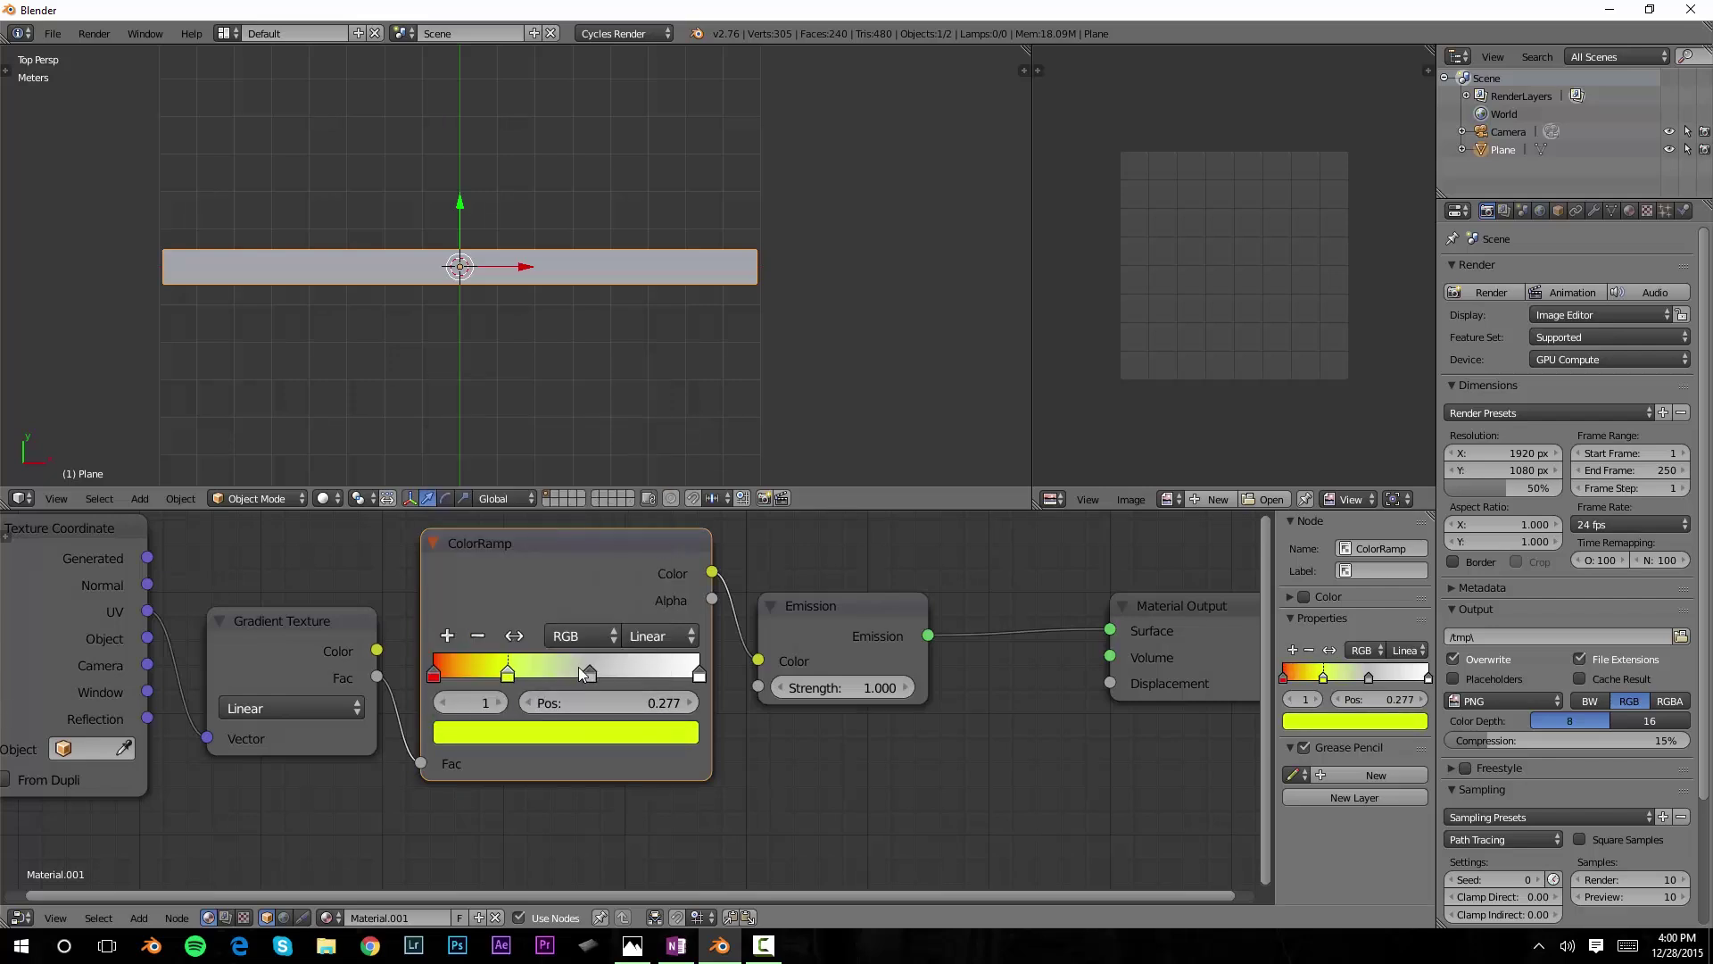
# - Colour the 0.586 stop cyan and the 1.000 stop magenta
pyautogui.click(589, 674)
pyautogui.click(587, 732)
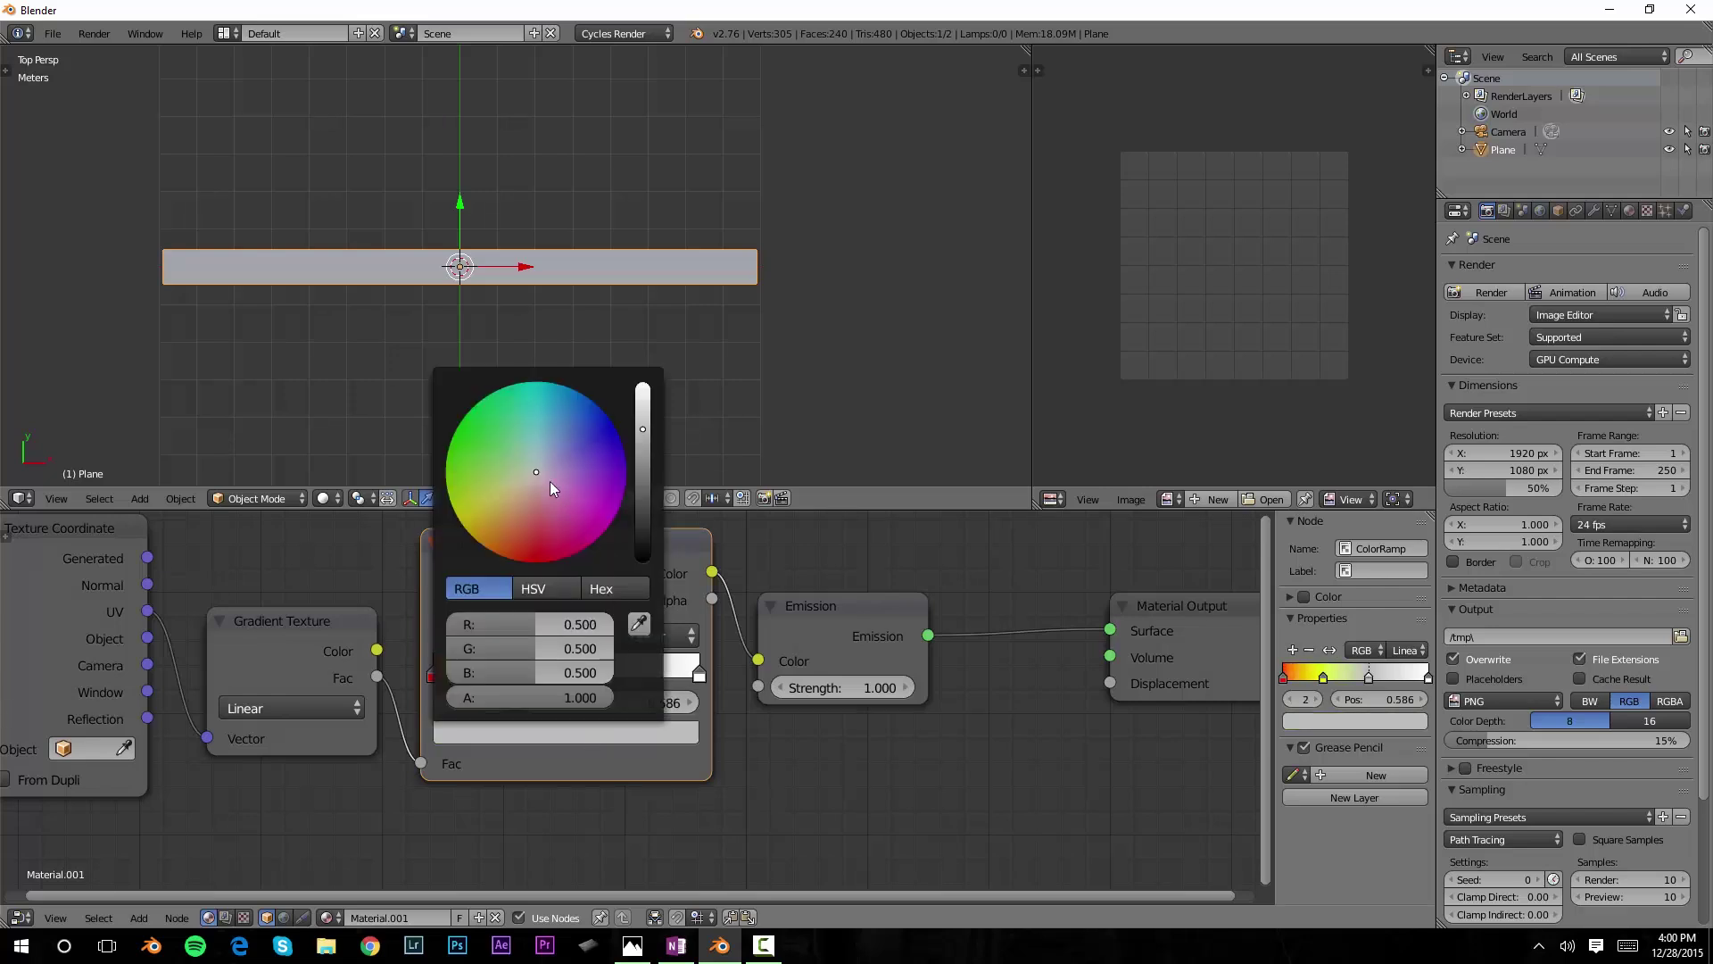
pyautogui.moveTo(644, 422); pyautogui.dragTo(642, 385)
pyautogui.moveTo(533, 463); pyautogui.dragTo(549, 381)
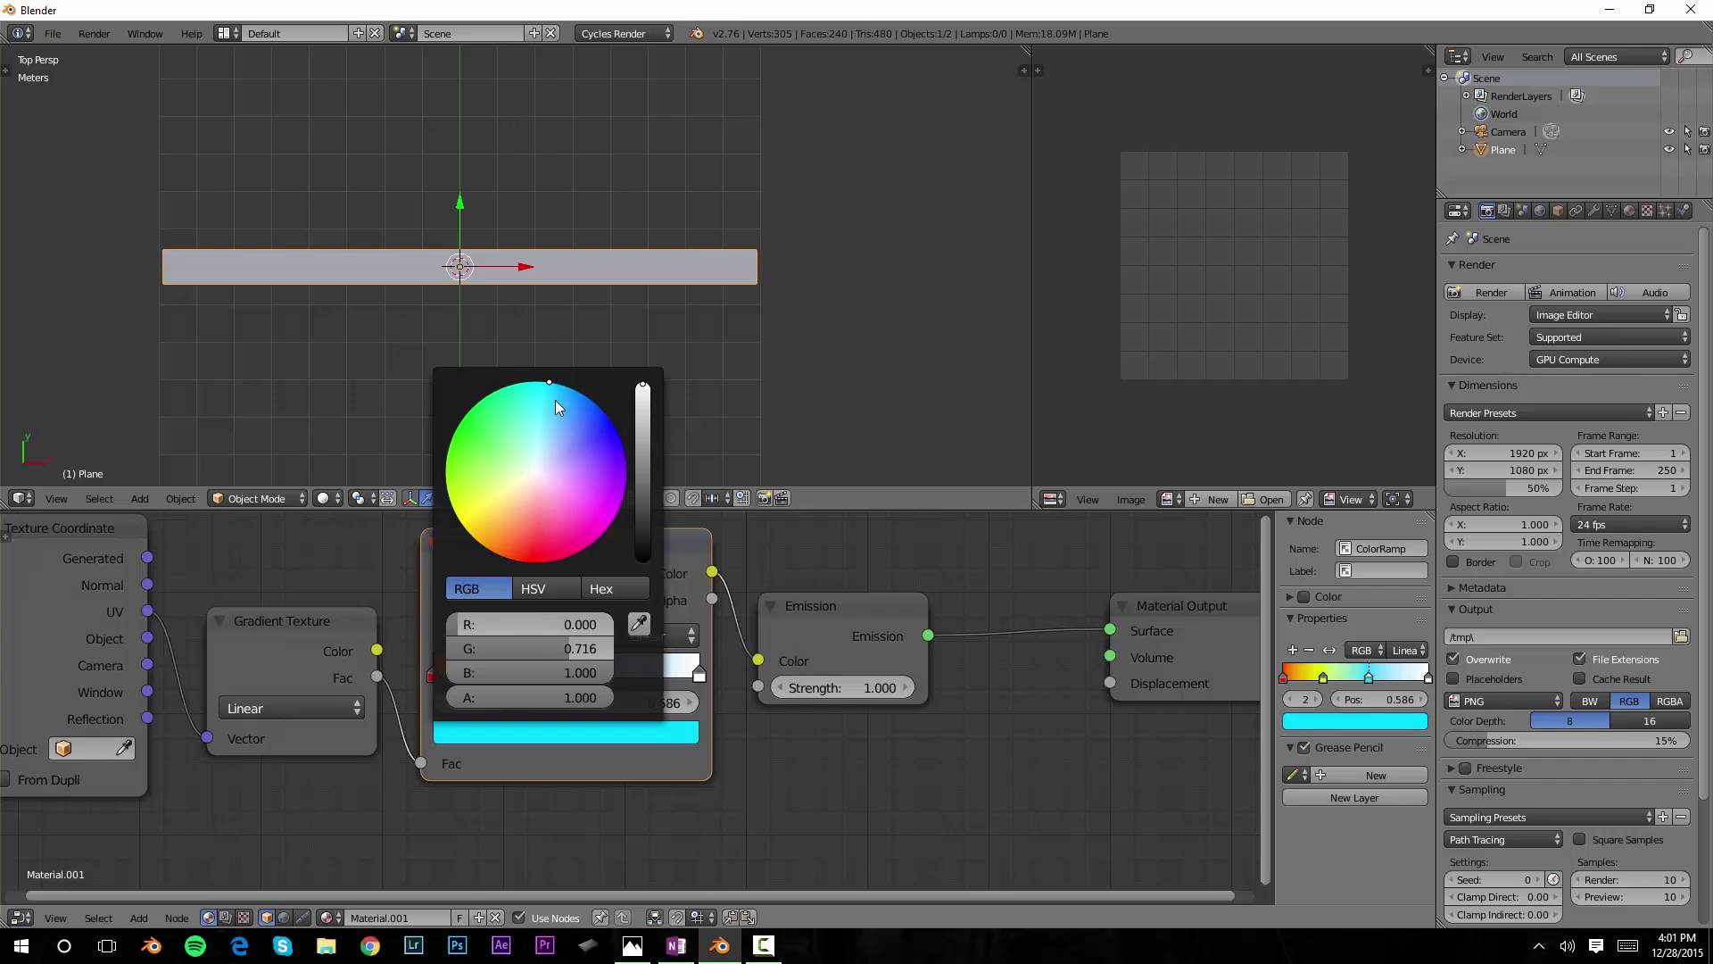
pyautogui.click(697, 674)
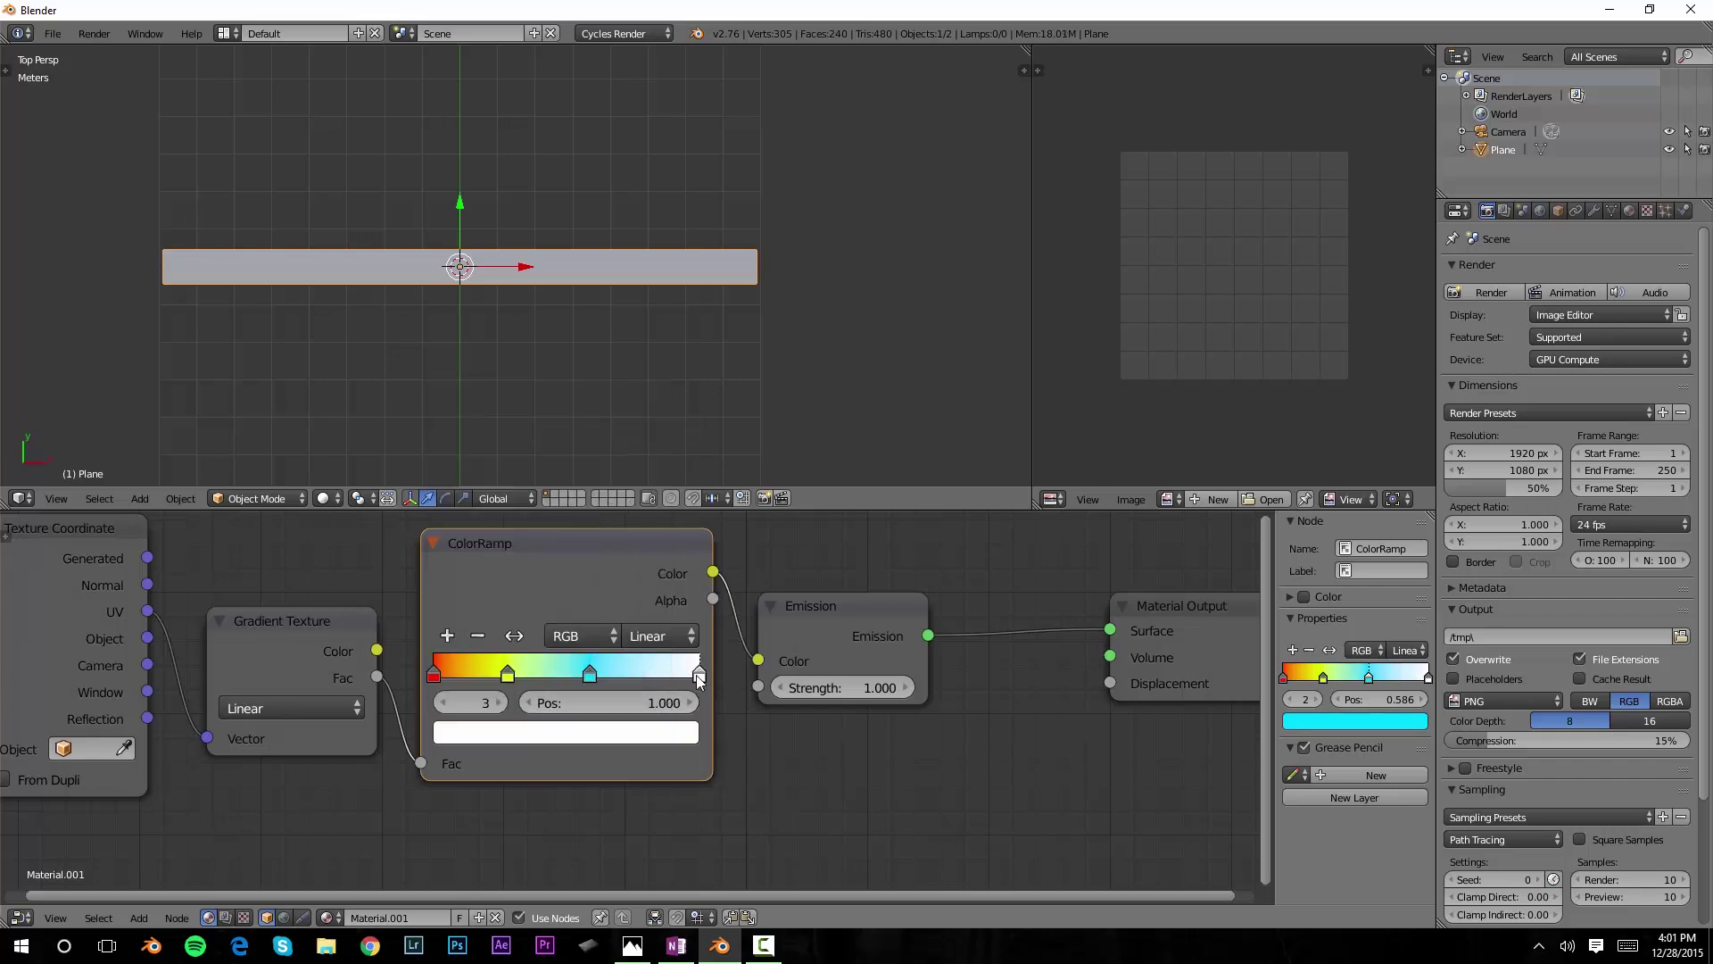
pyautogui.click(662, 736)
pyautogui.moveTo(580, 504); pyautogui.dragTo(620, 507)
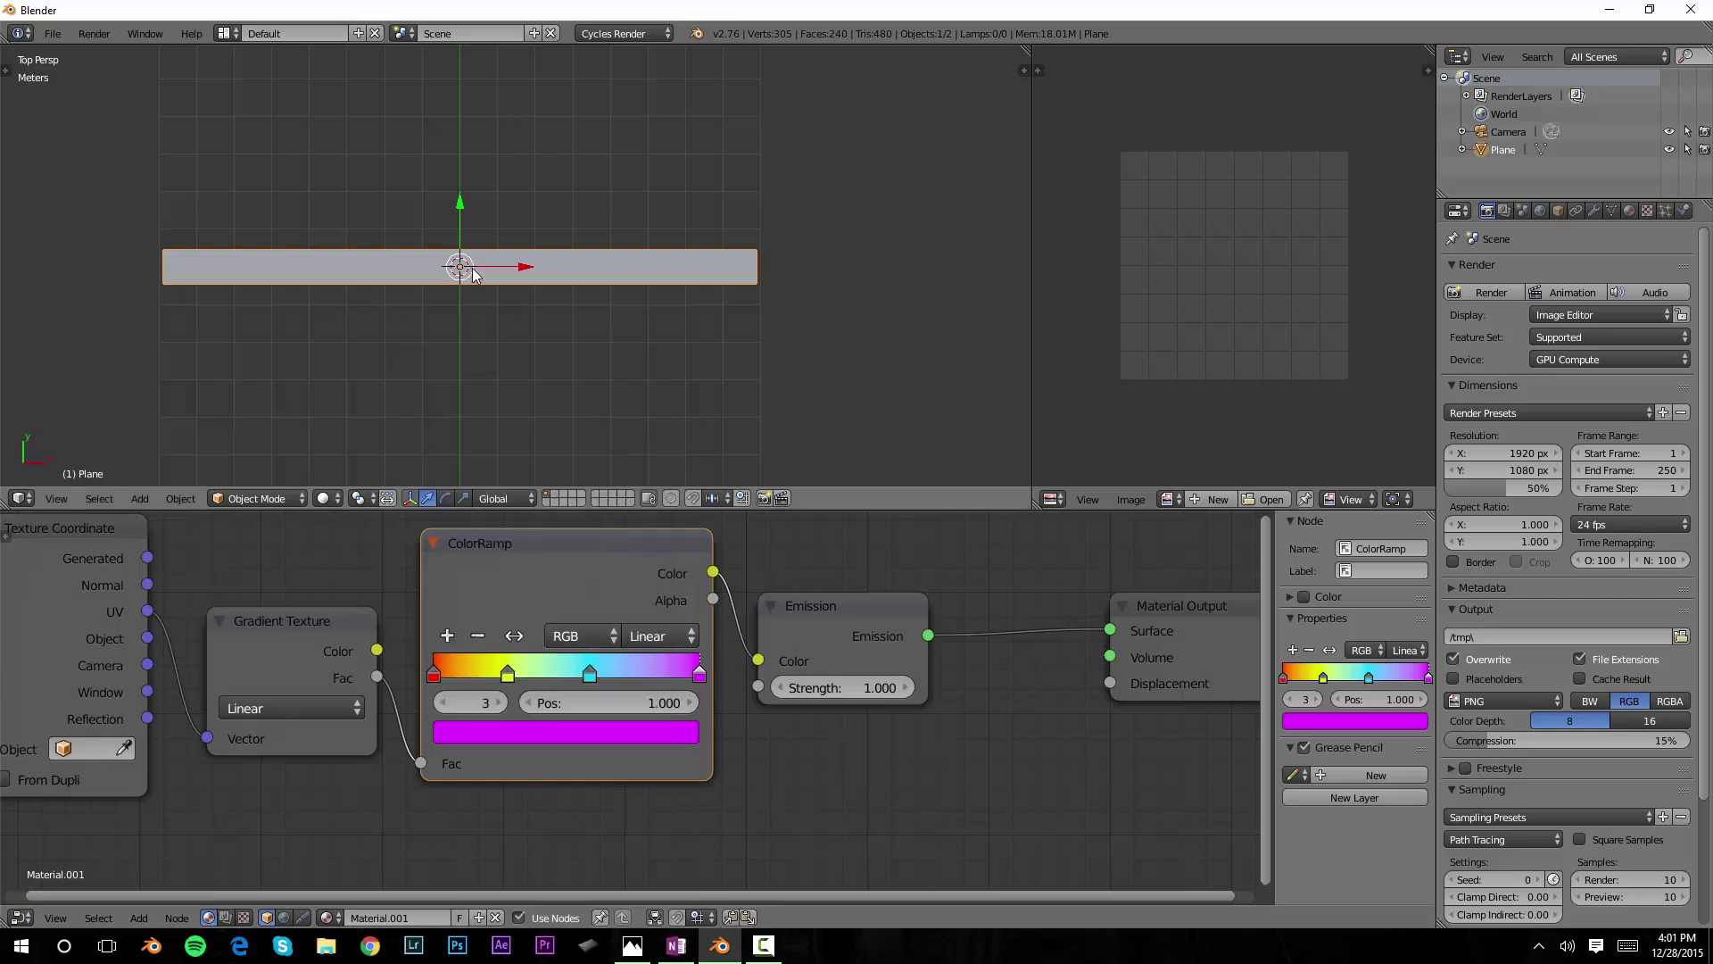
# - Rotate the plane's UV layout by 90 degrees in the UV editor
pyautogui.hotkey('shift', 'z')
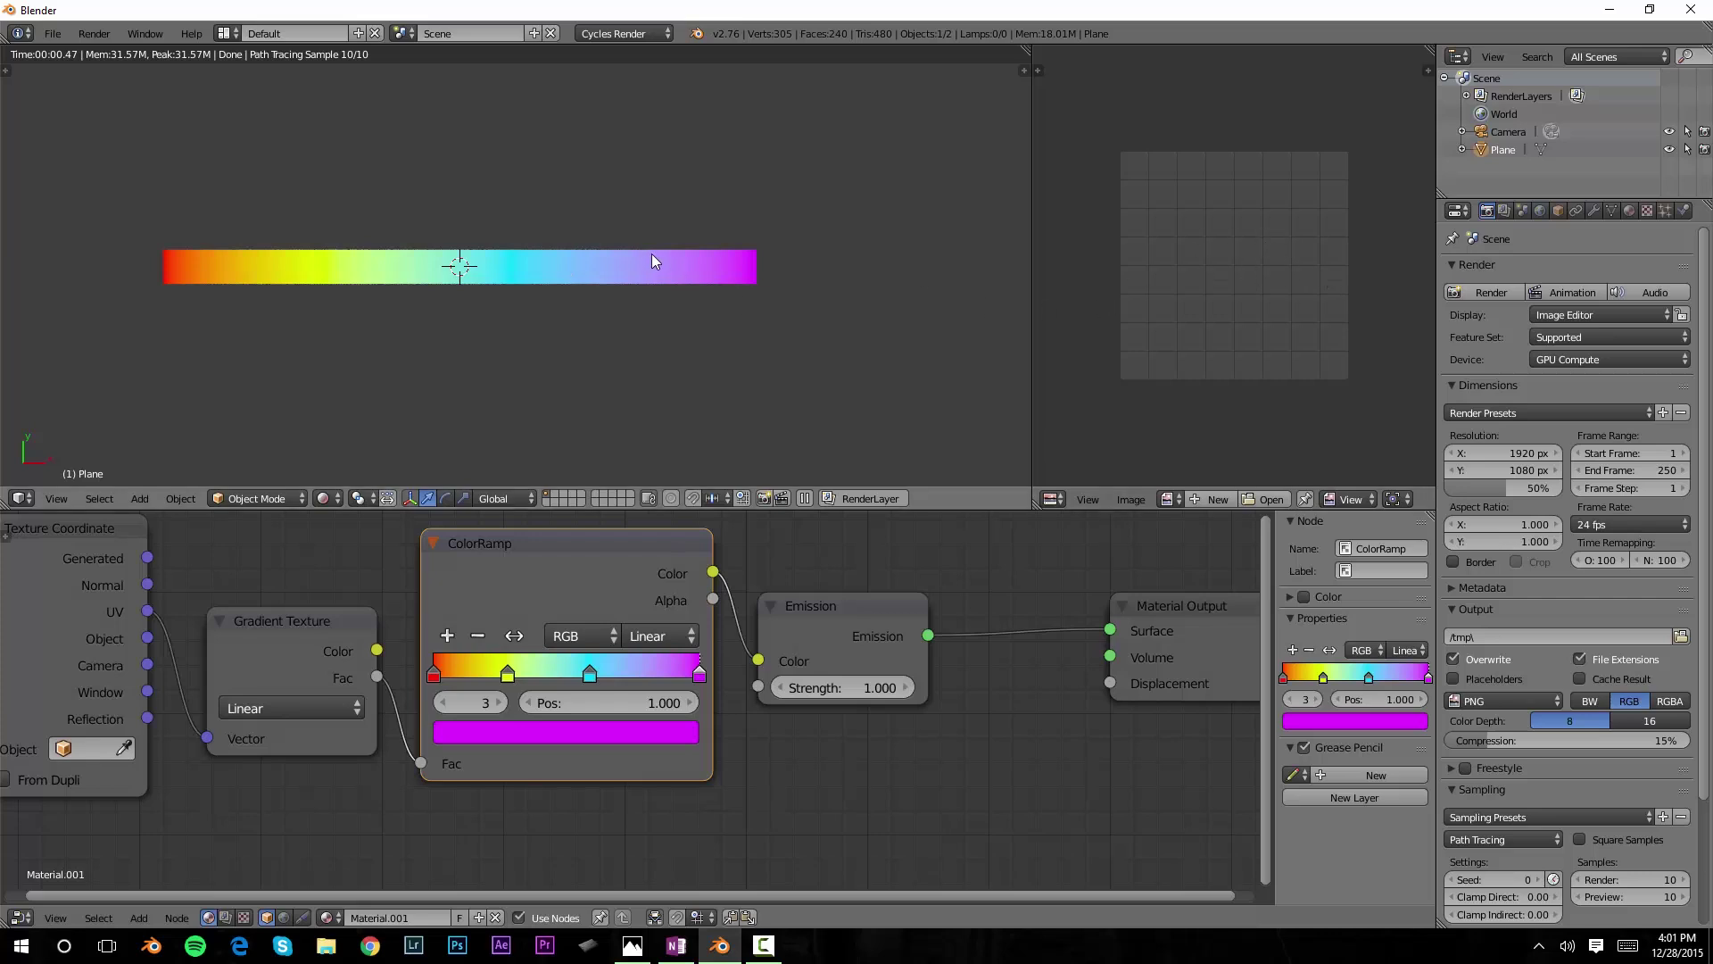
pyautogui.hotkey('shift', 'z')
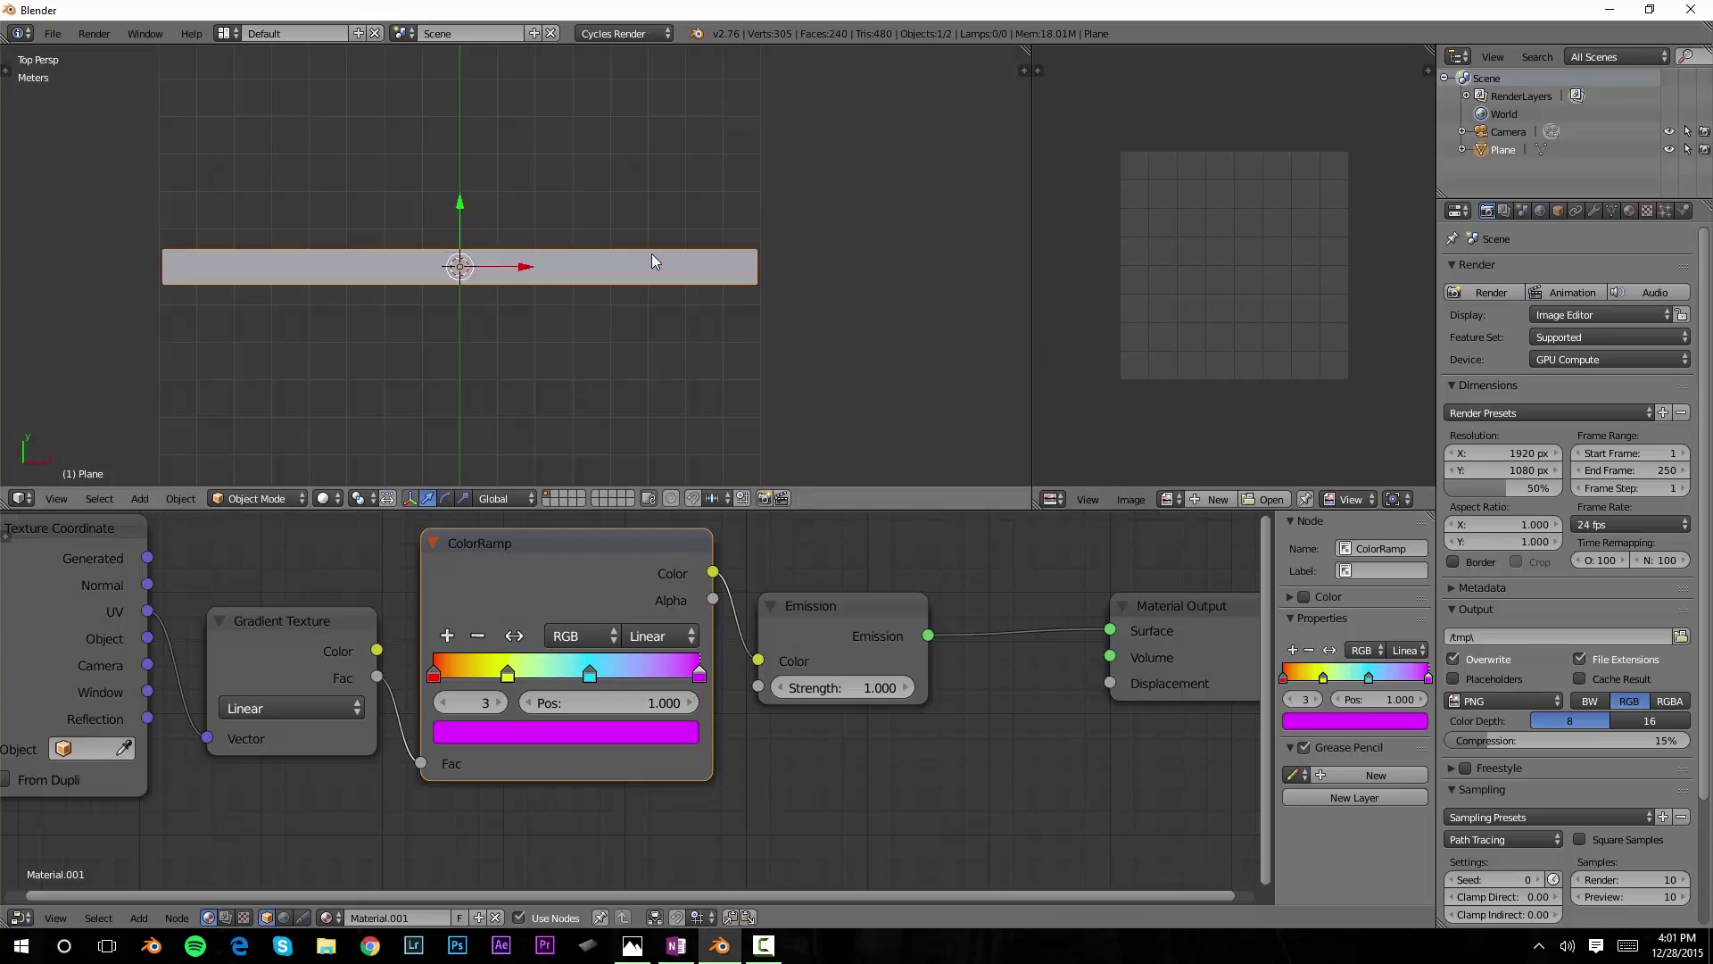
pyautogui.press('Tab')
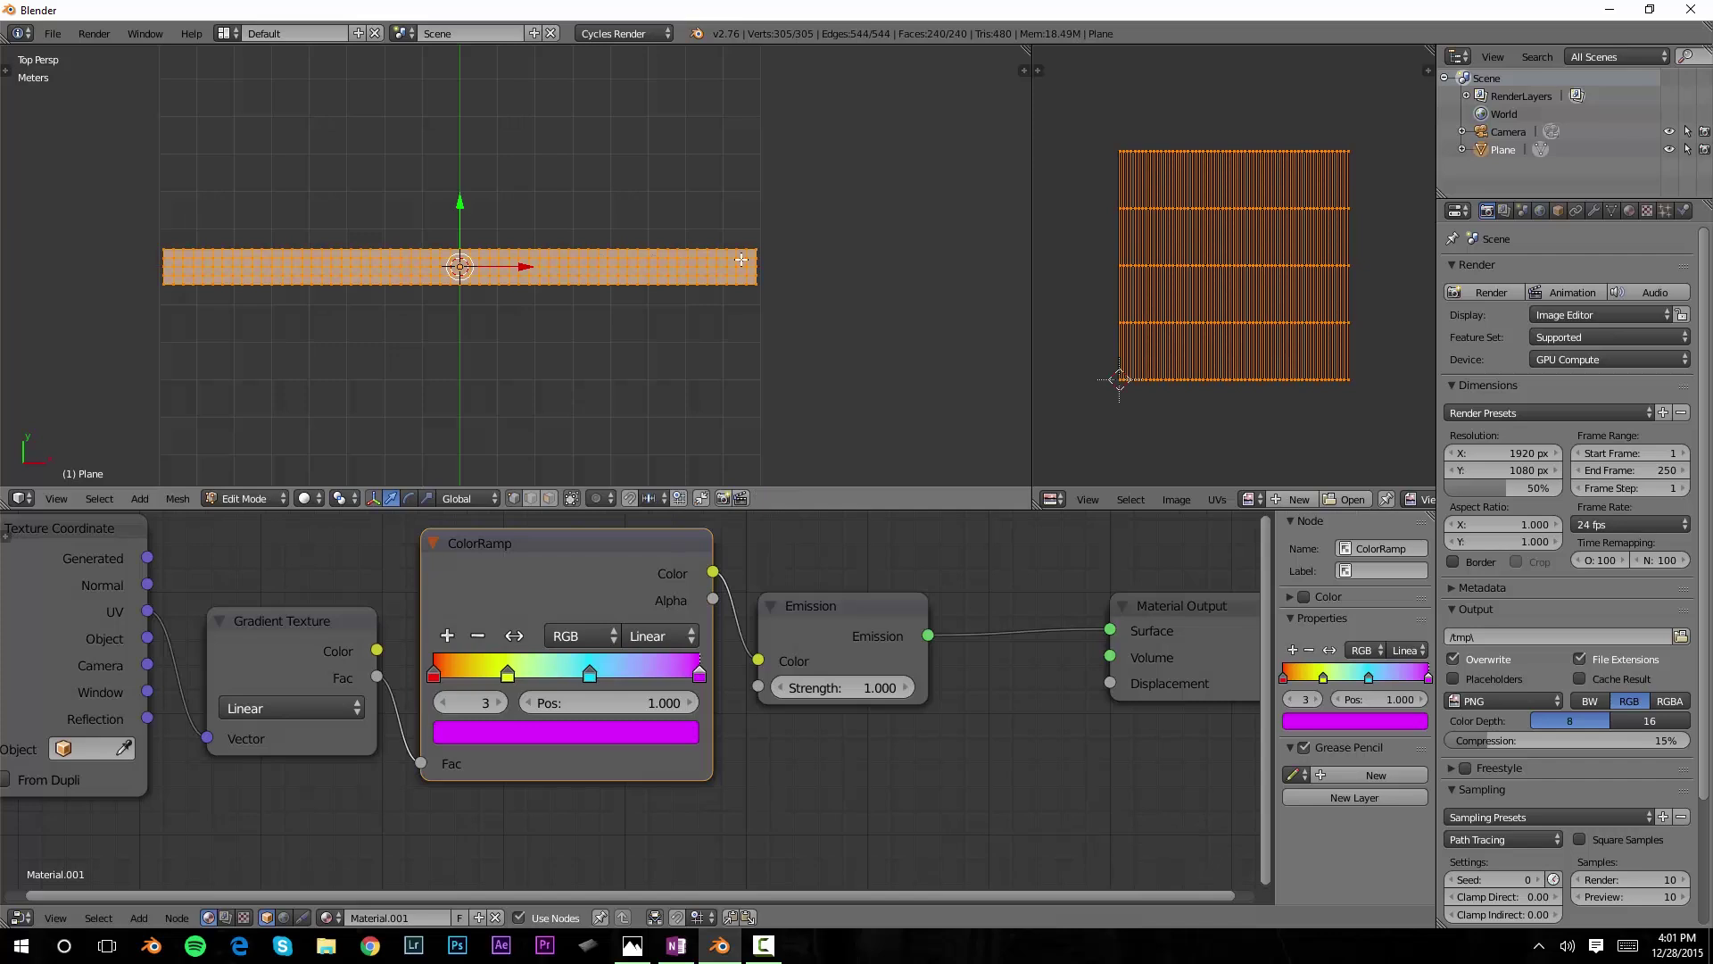
pyautogui.press('a')
pyautogui.press('a')
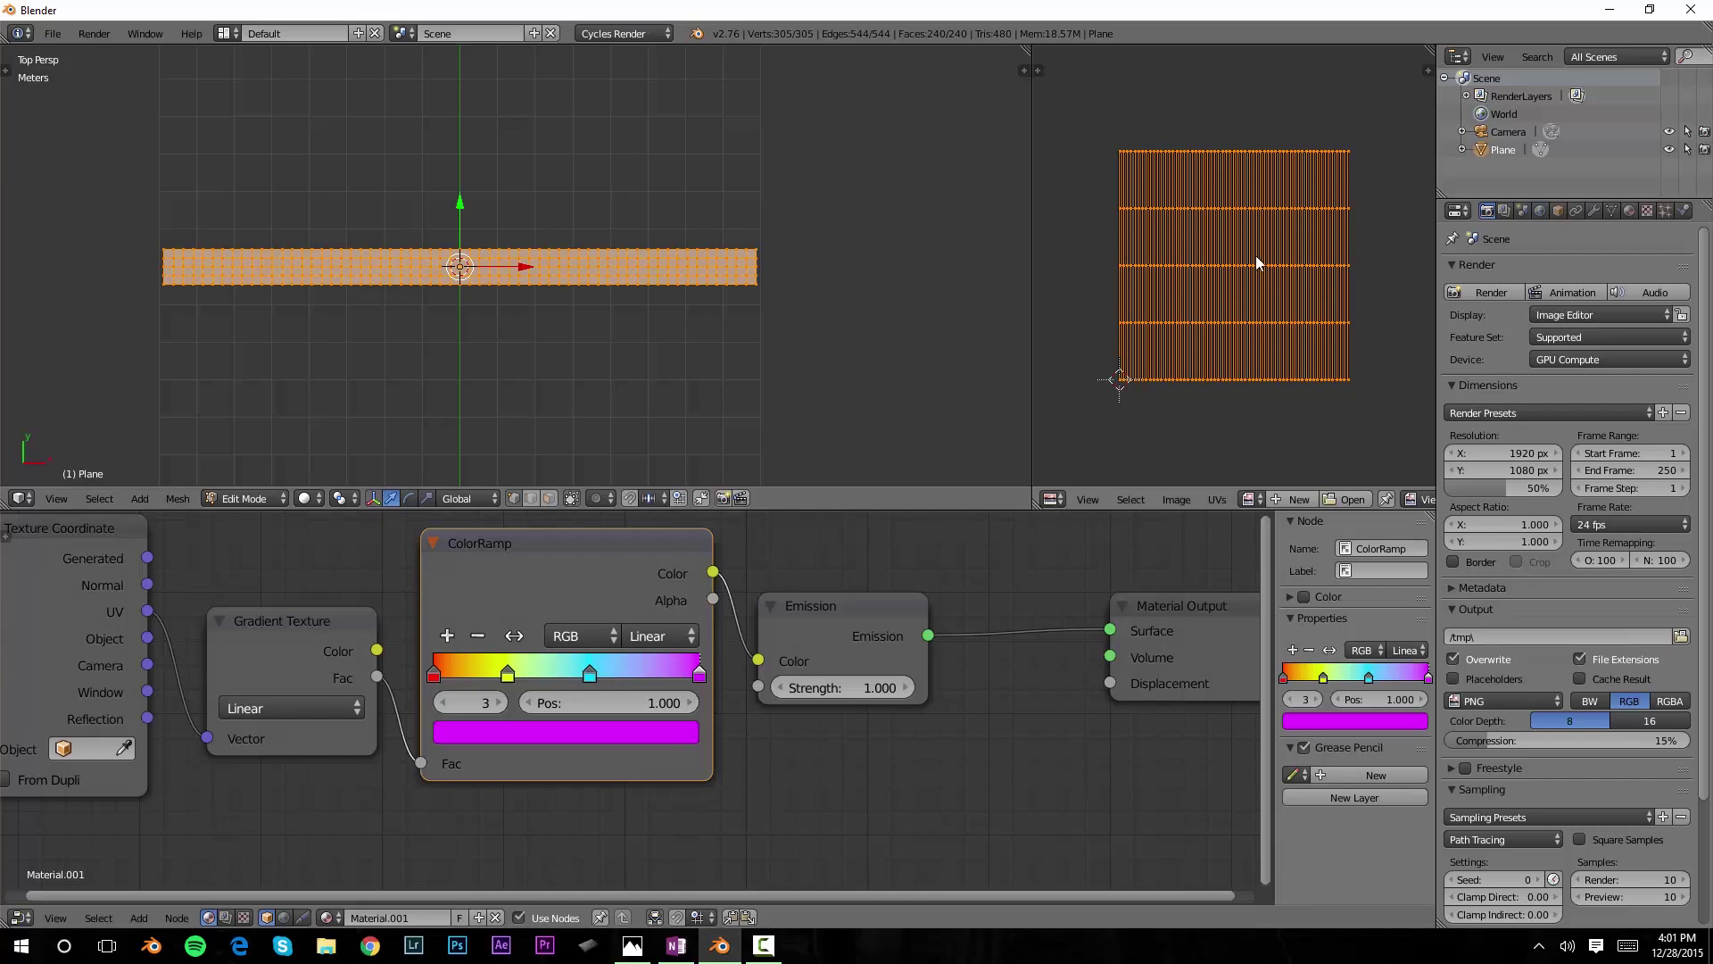
pyautogui.press('r')
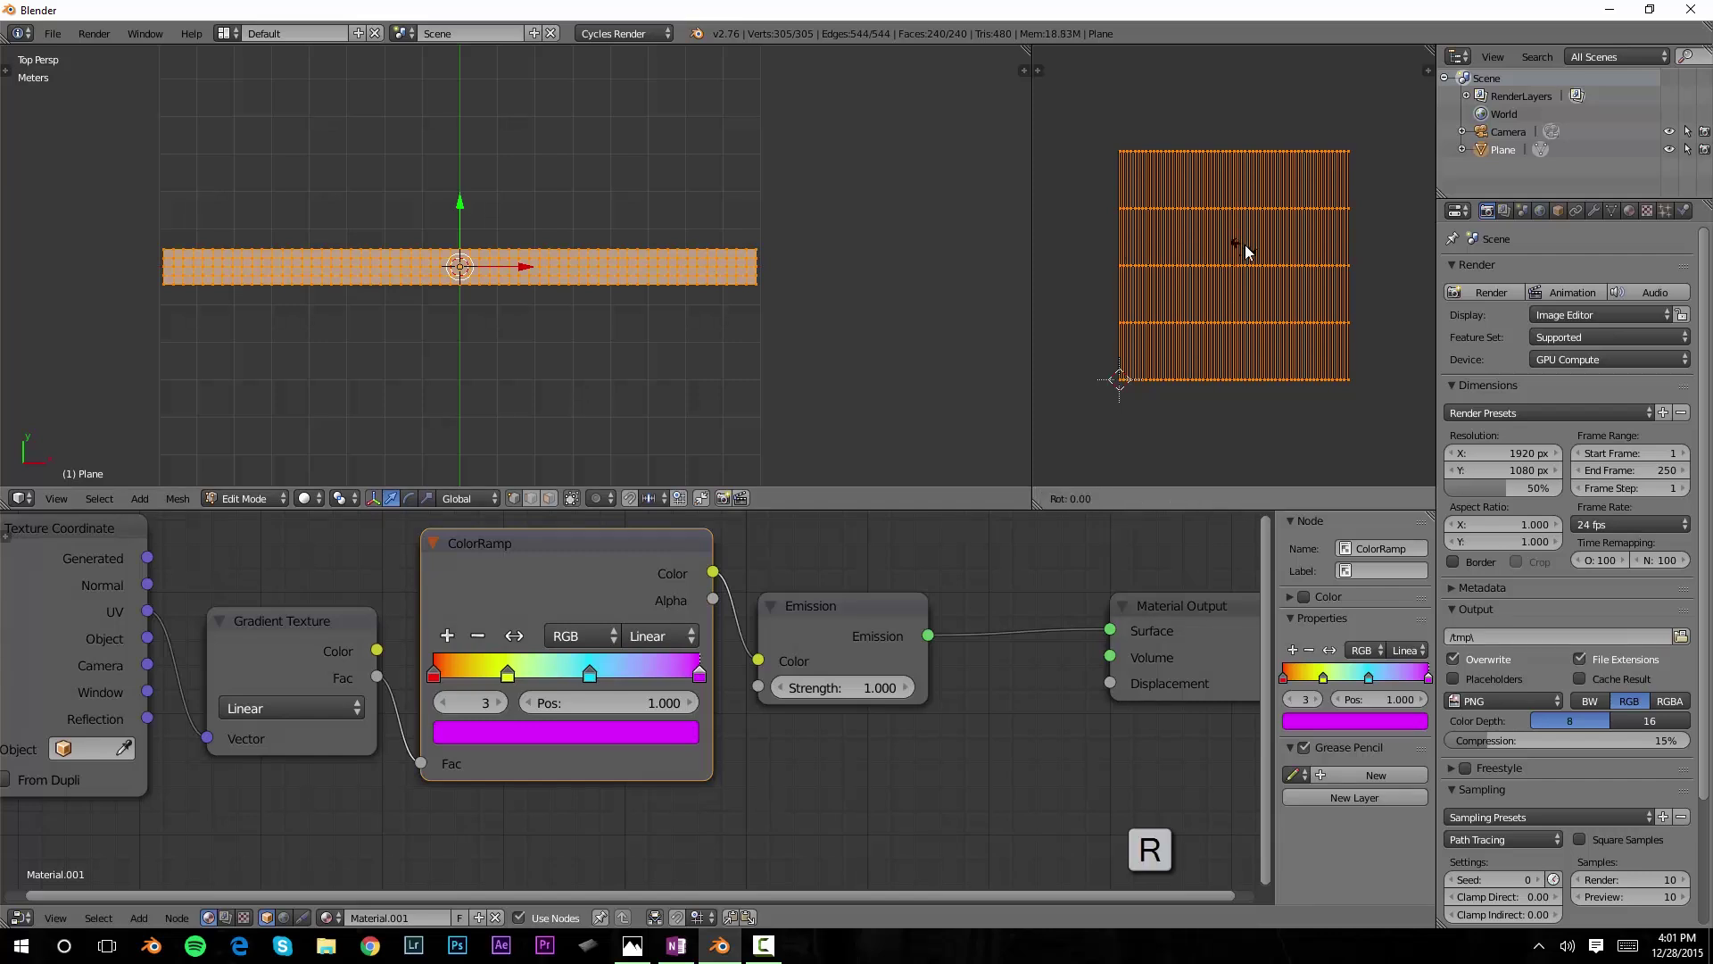
pyautogui.write('90')
pyautogui.press('Return')
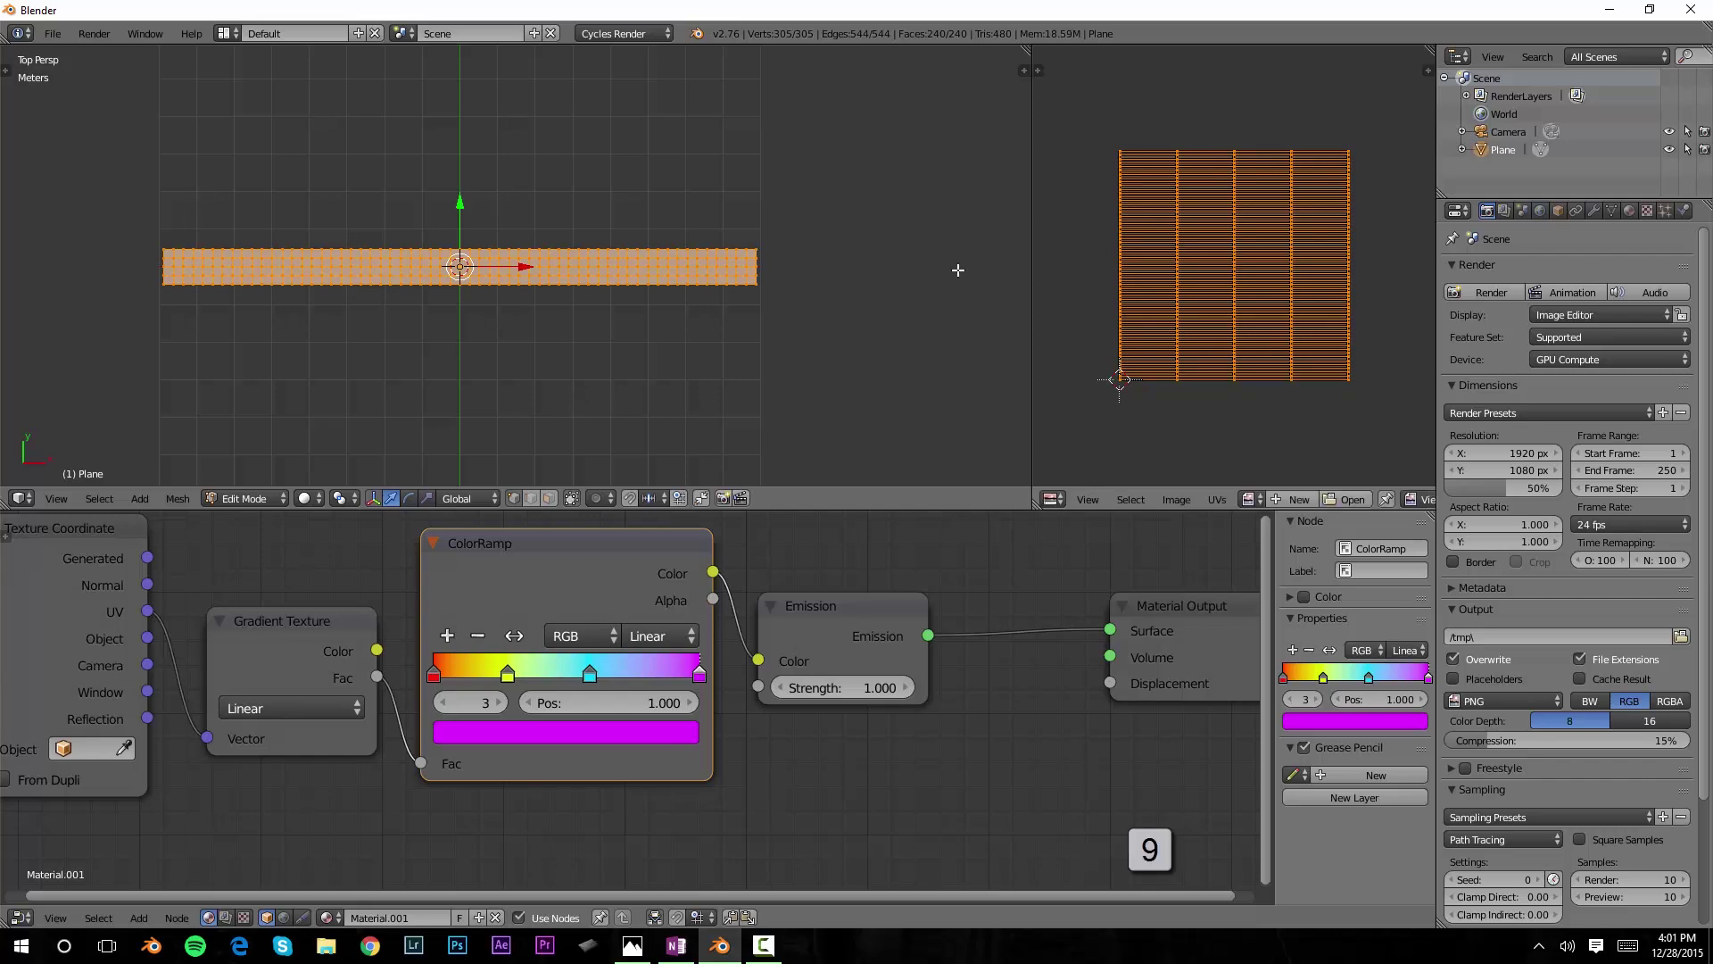
pyautogui.press('Tab')
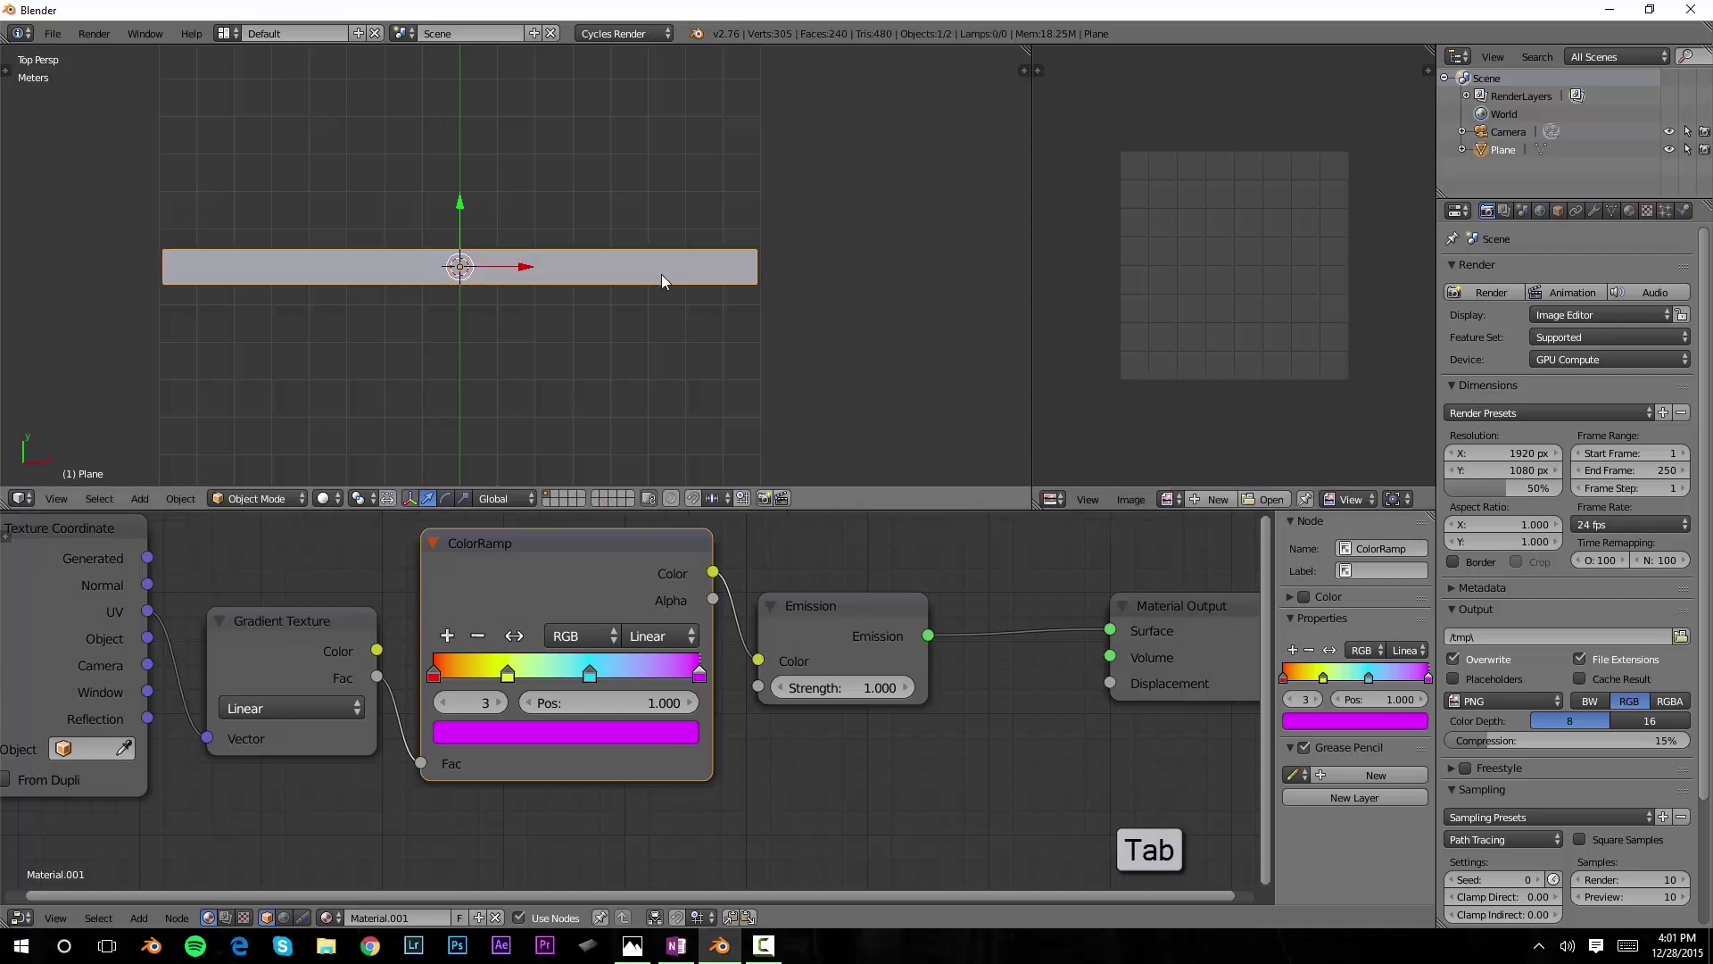
# - Check the rainbow bands running along the strip in rendered view
pyautogui.hotkey('shift', 'z')
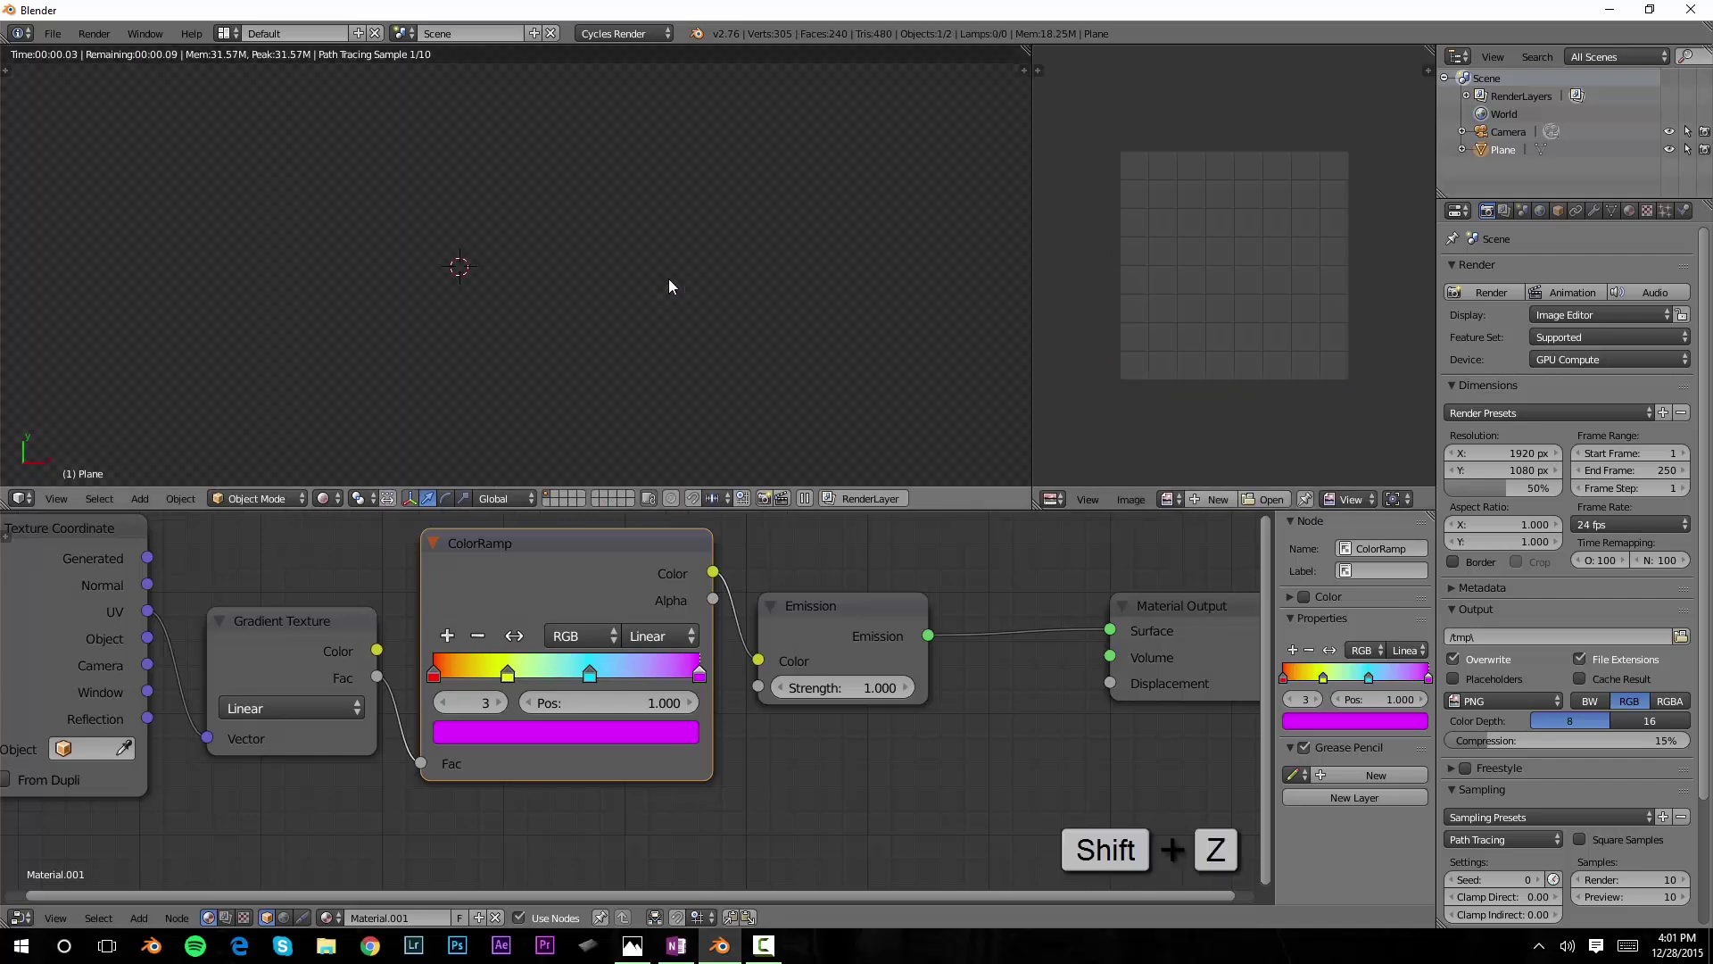
pyautogui.scroll(1, 699, 288)
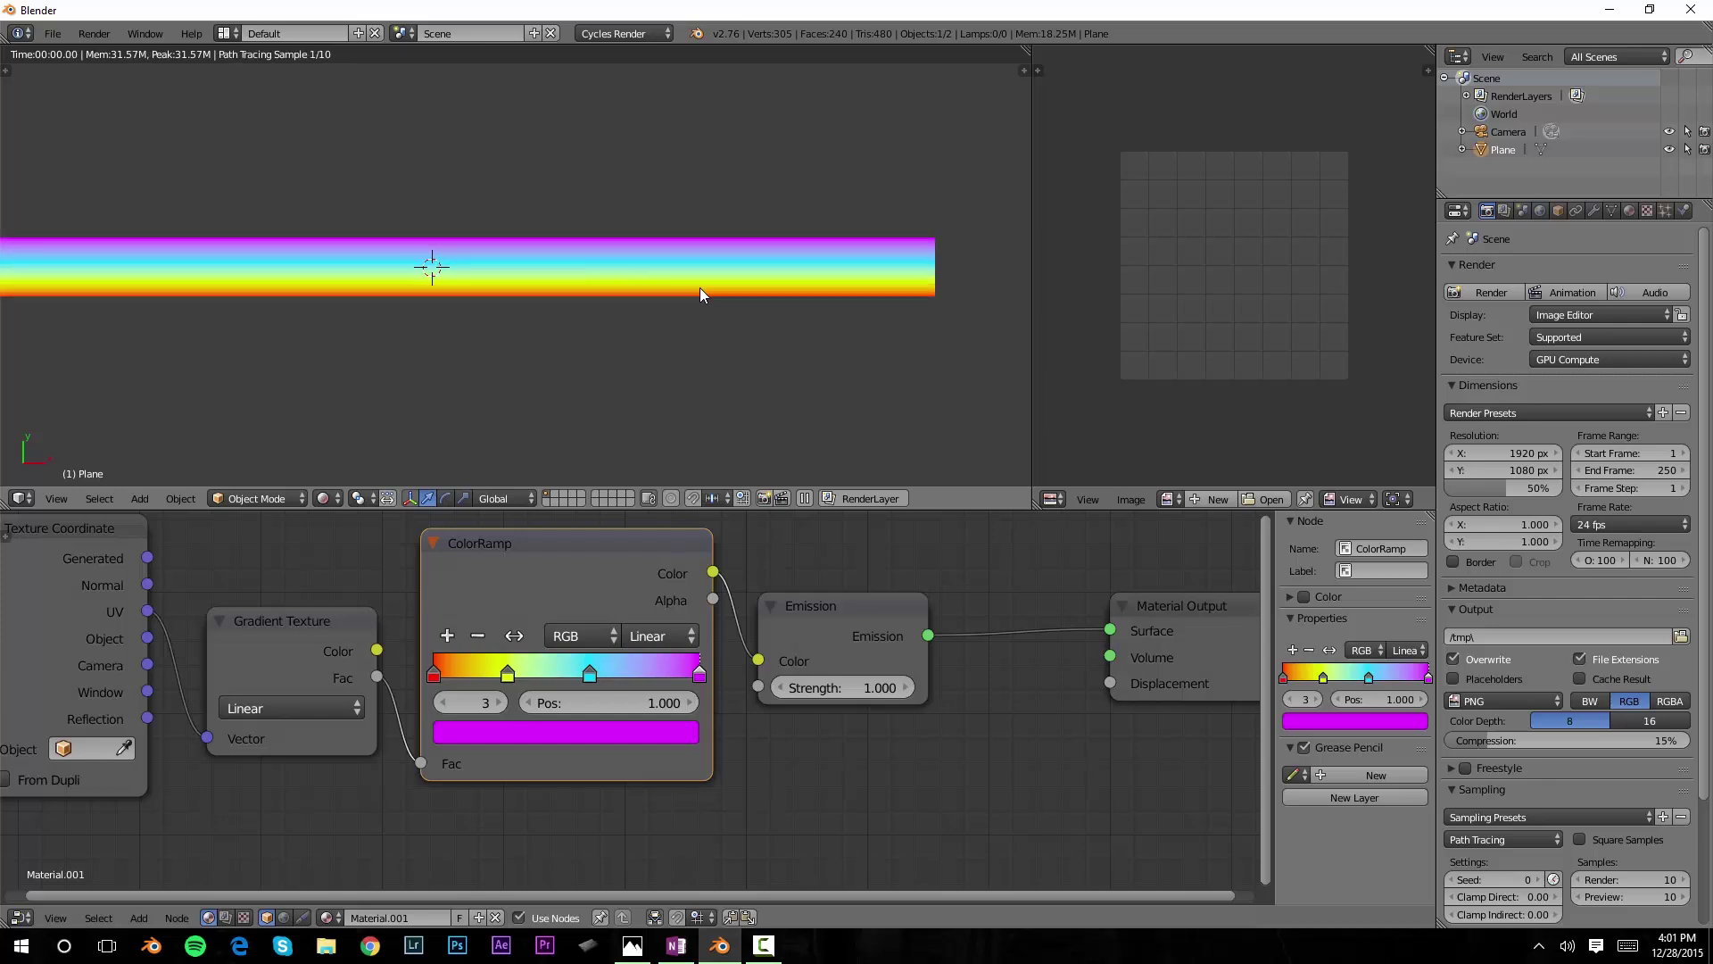
pyautogui.keyDown('ctrl'); pyautogui.scroll(1, 712, 254); pyautogui.keyUp('ctrl')
pyautogui.scroll(-2, 683, 282)
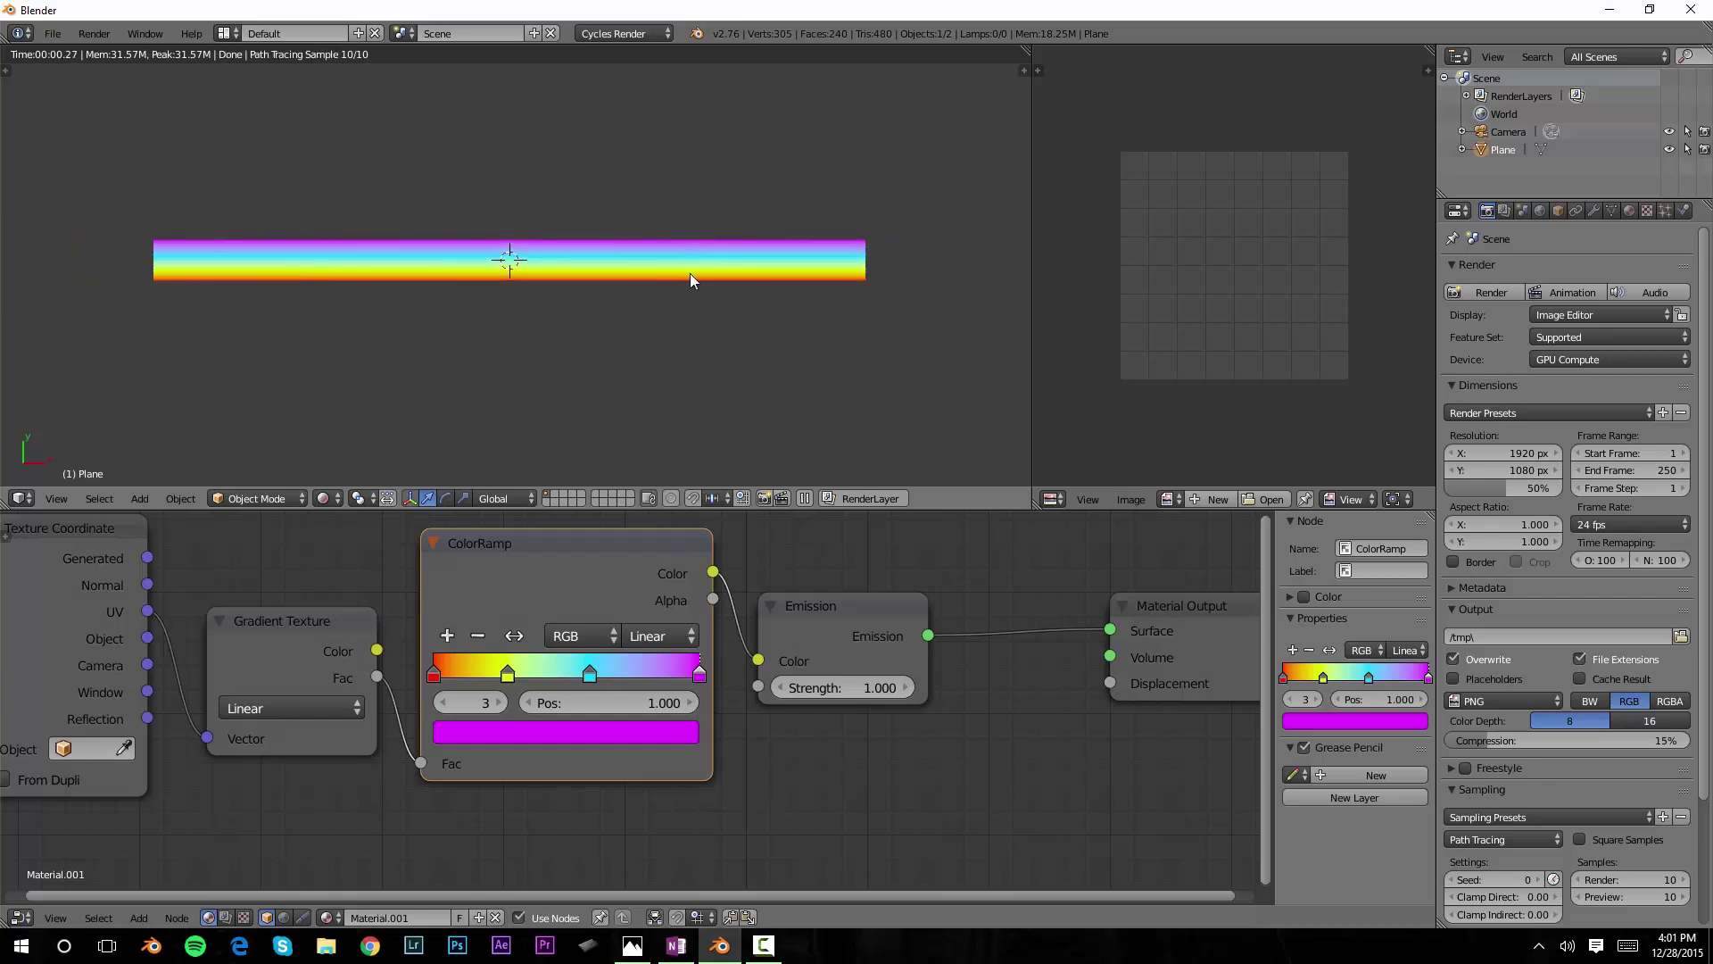
# - Switch the ColorRamp interpolation to B-Spline to soften the rainbow bands
pyautogui.scroll(2, 684, 270)
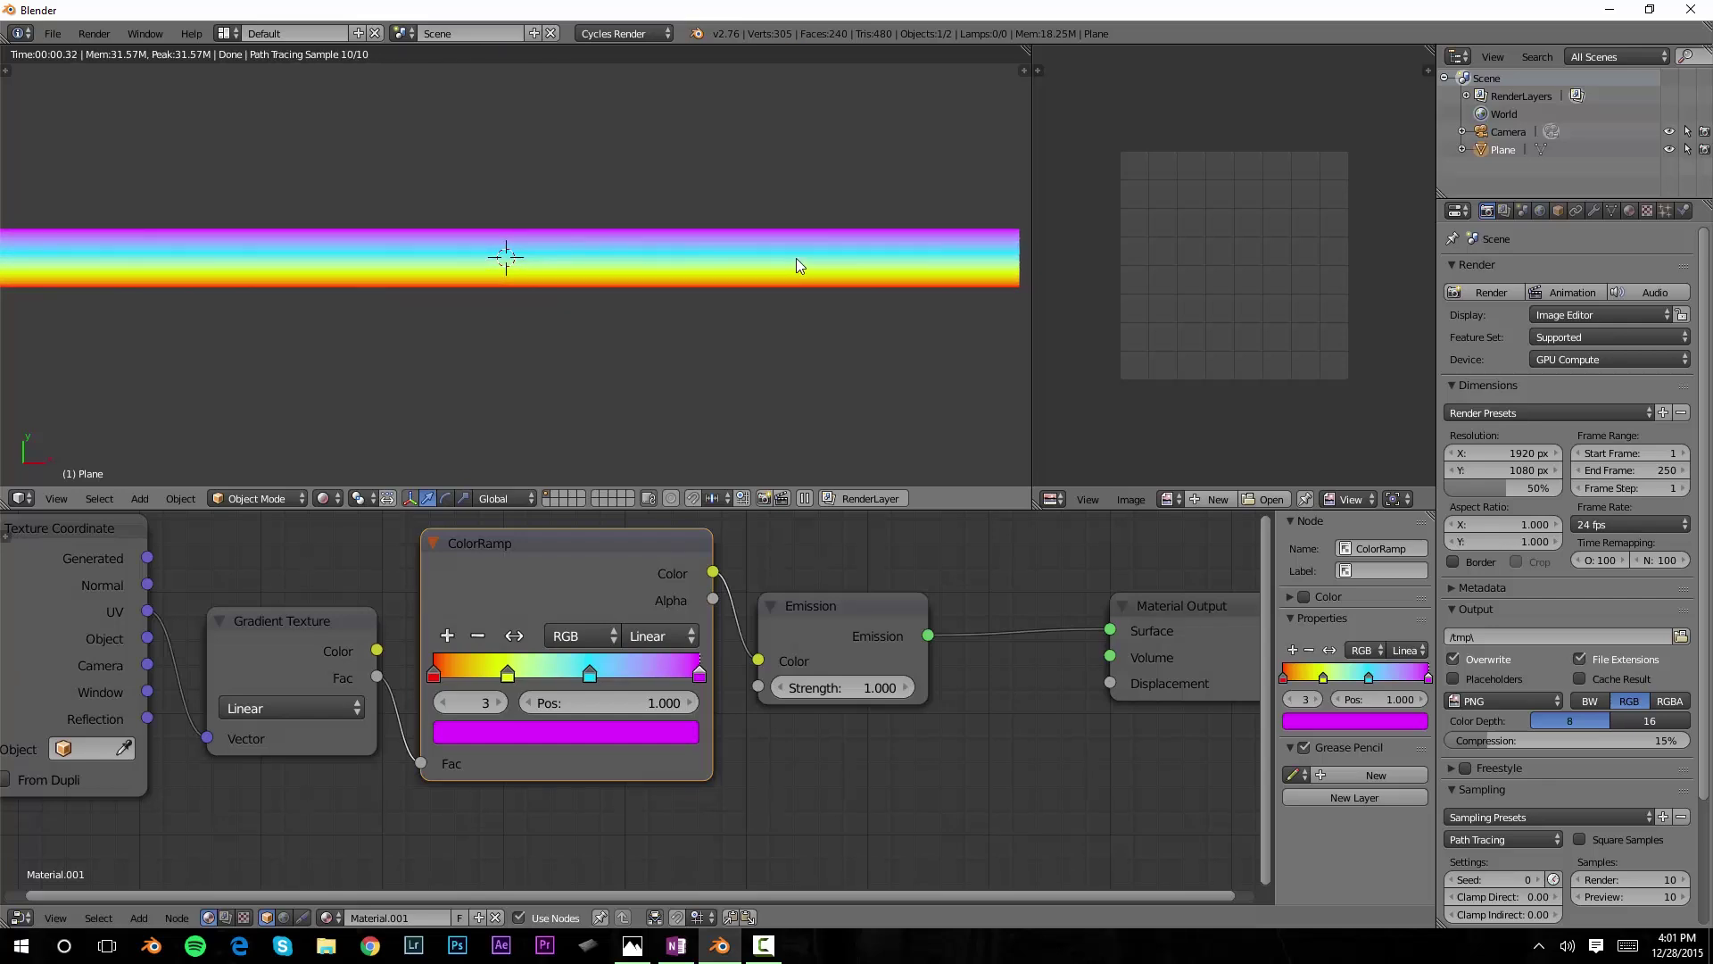
pyautogui.keyDown('shift'); pyautogui.moveTo(796, 259); pyautogui.dragTo(756, 264, button='middle'); pyautogui.keyUp('shift')
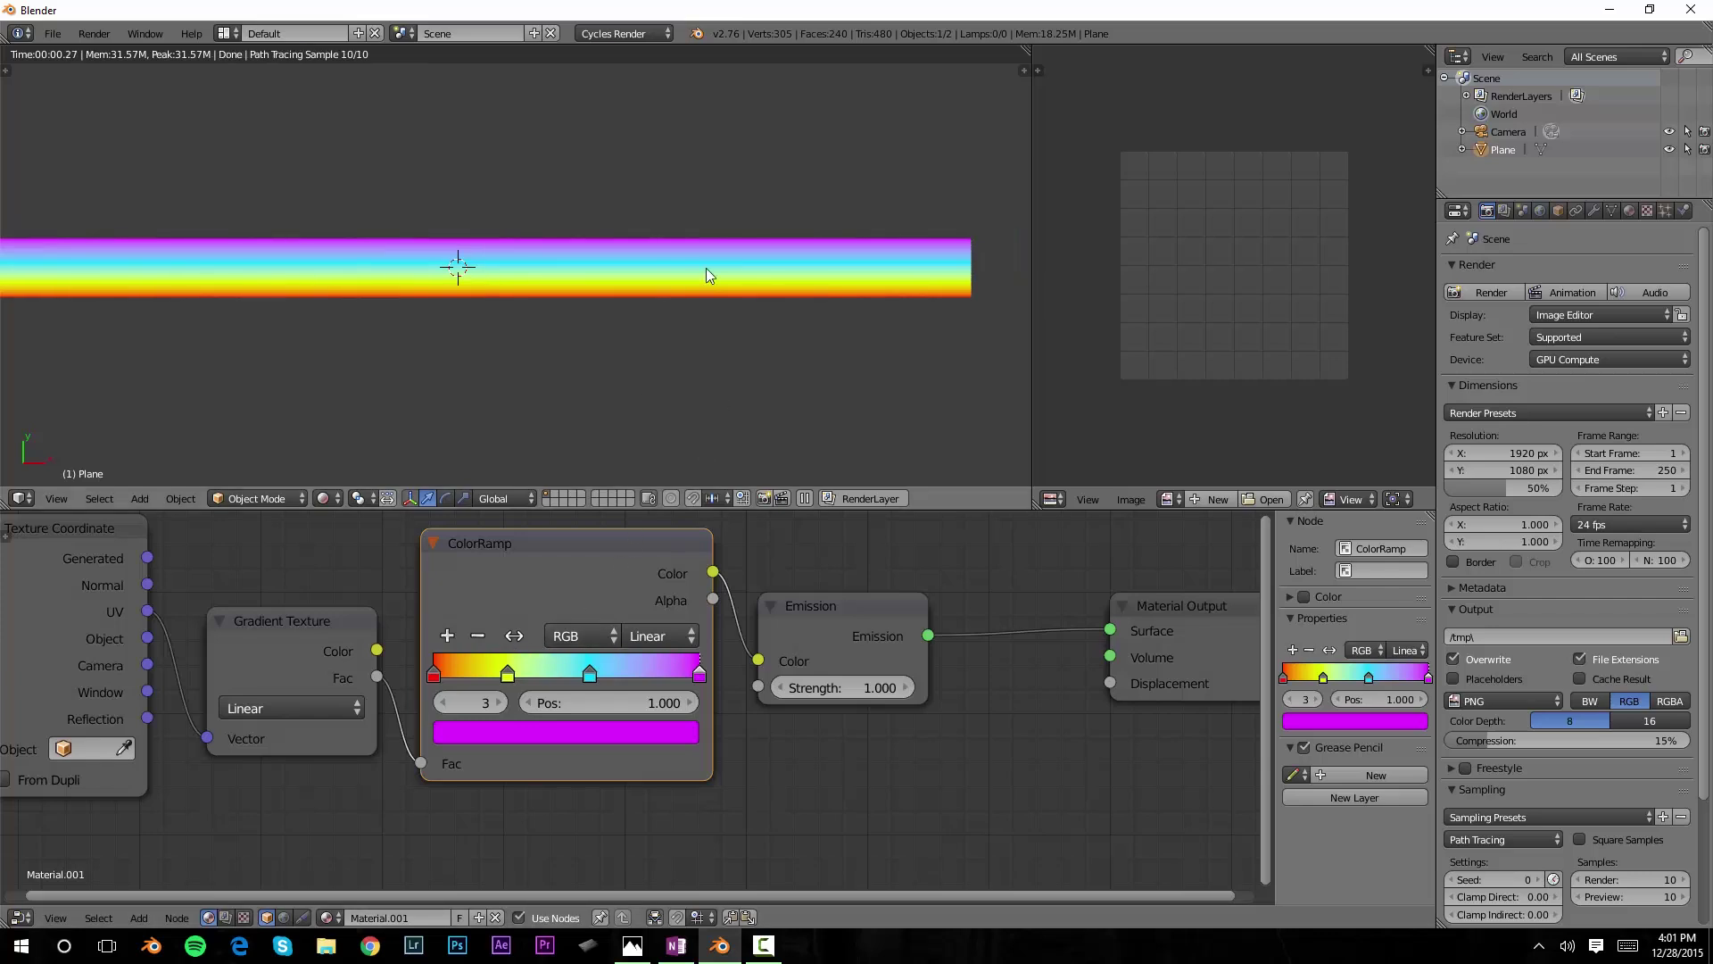
pyautogui.scroll(2, 709, 286)
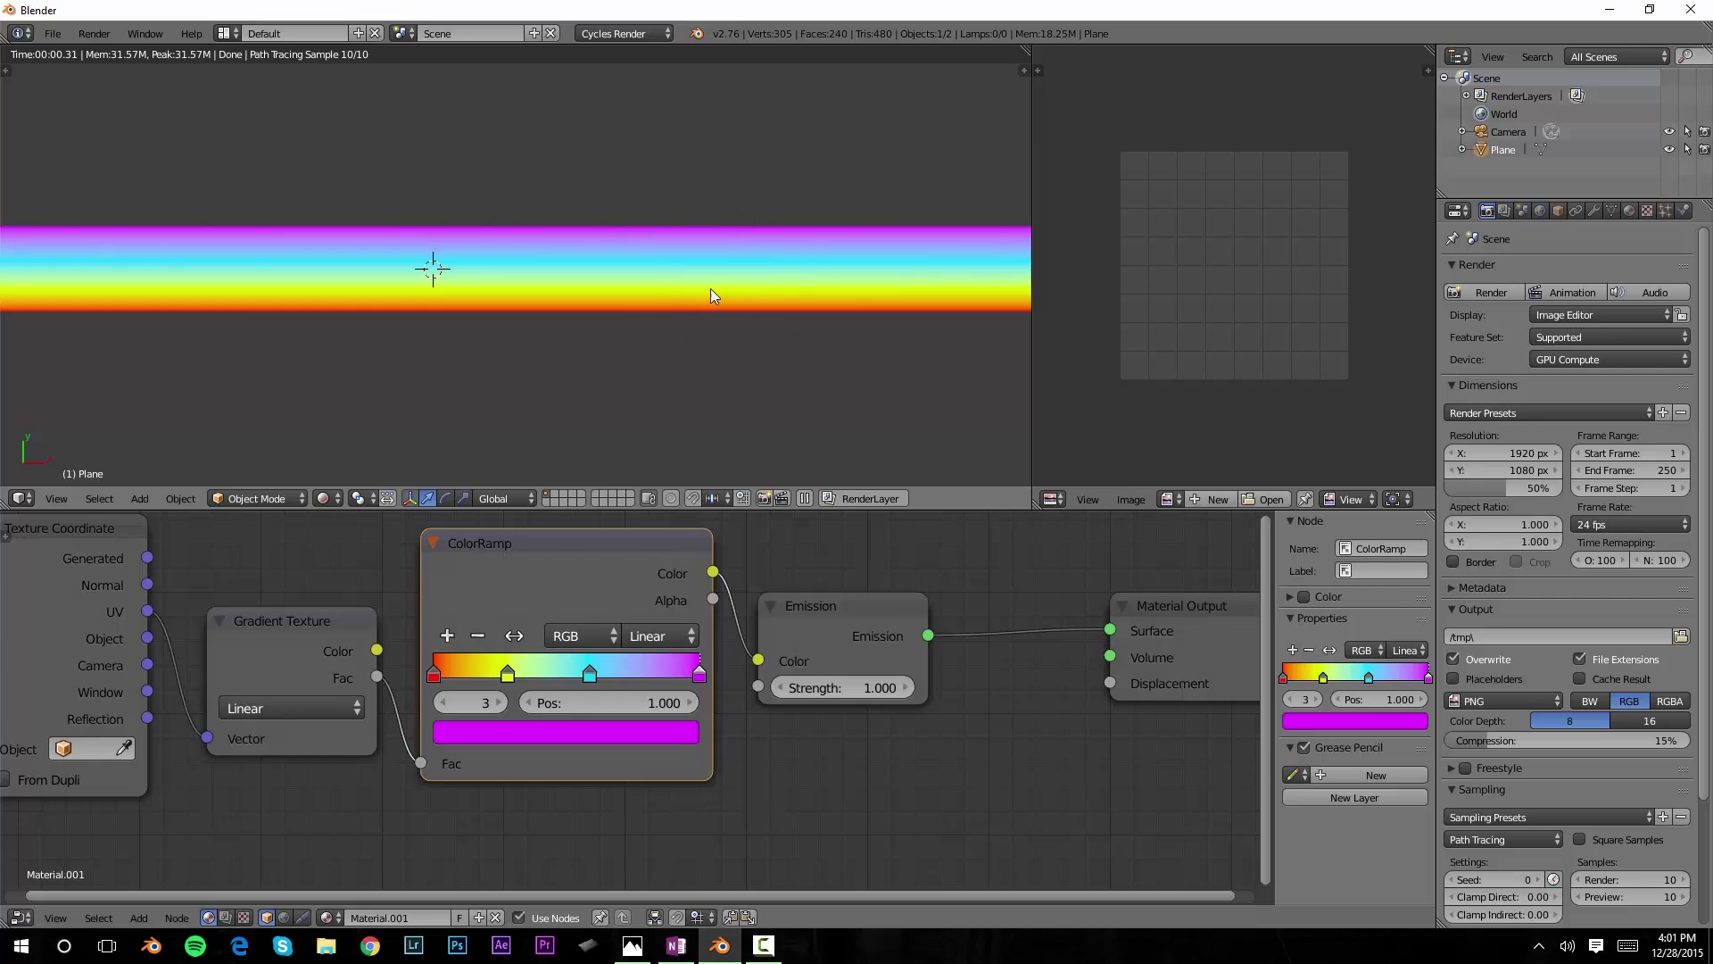
pyautogui.click(662, 636)
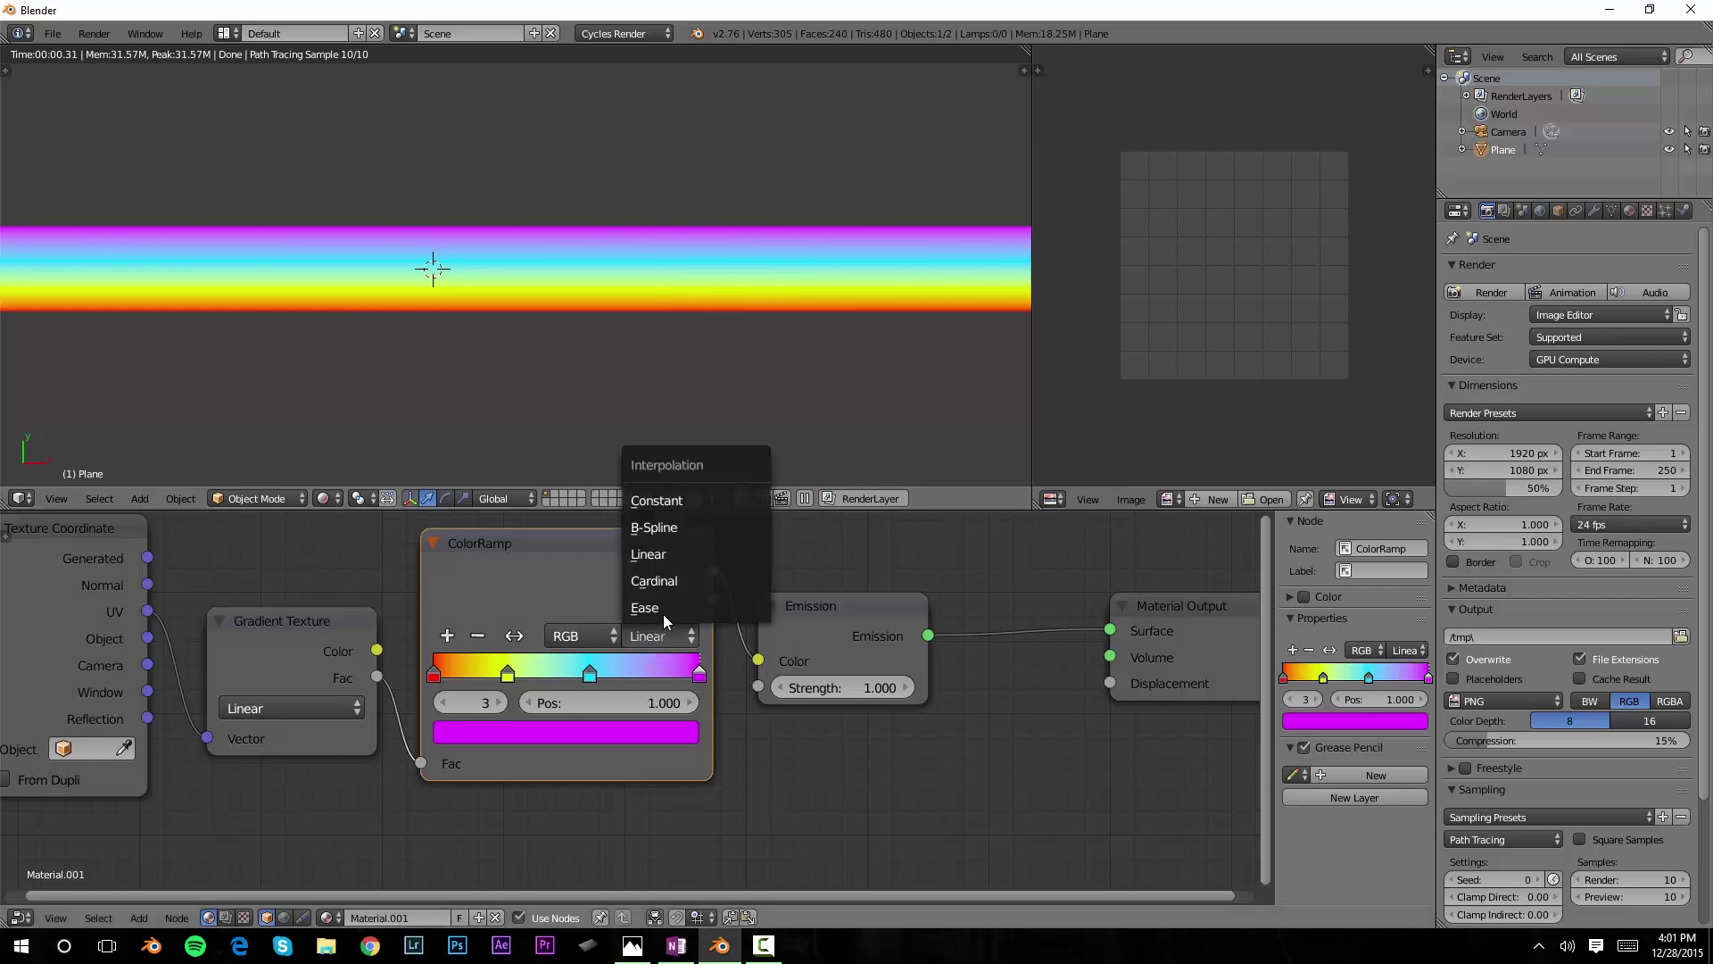
pyautogui.click(675, 522)
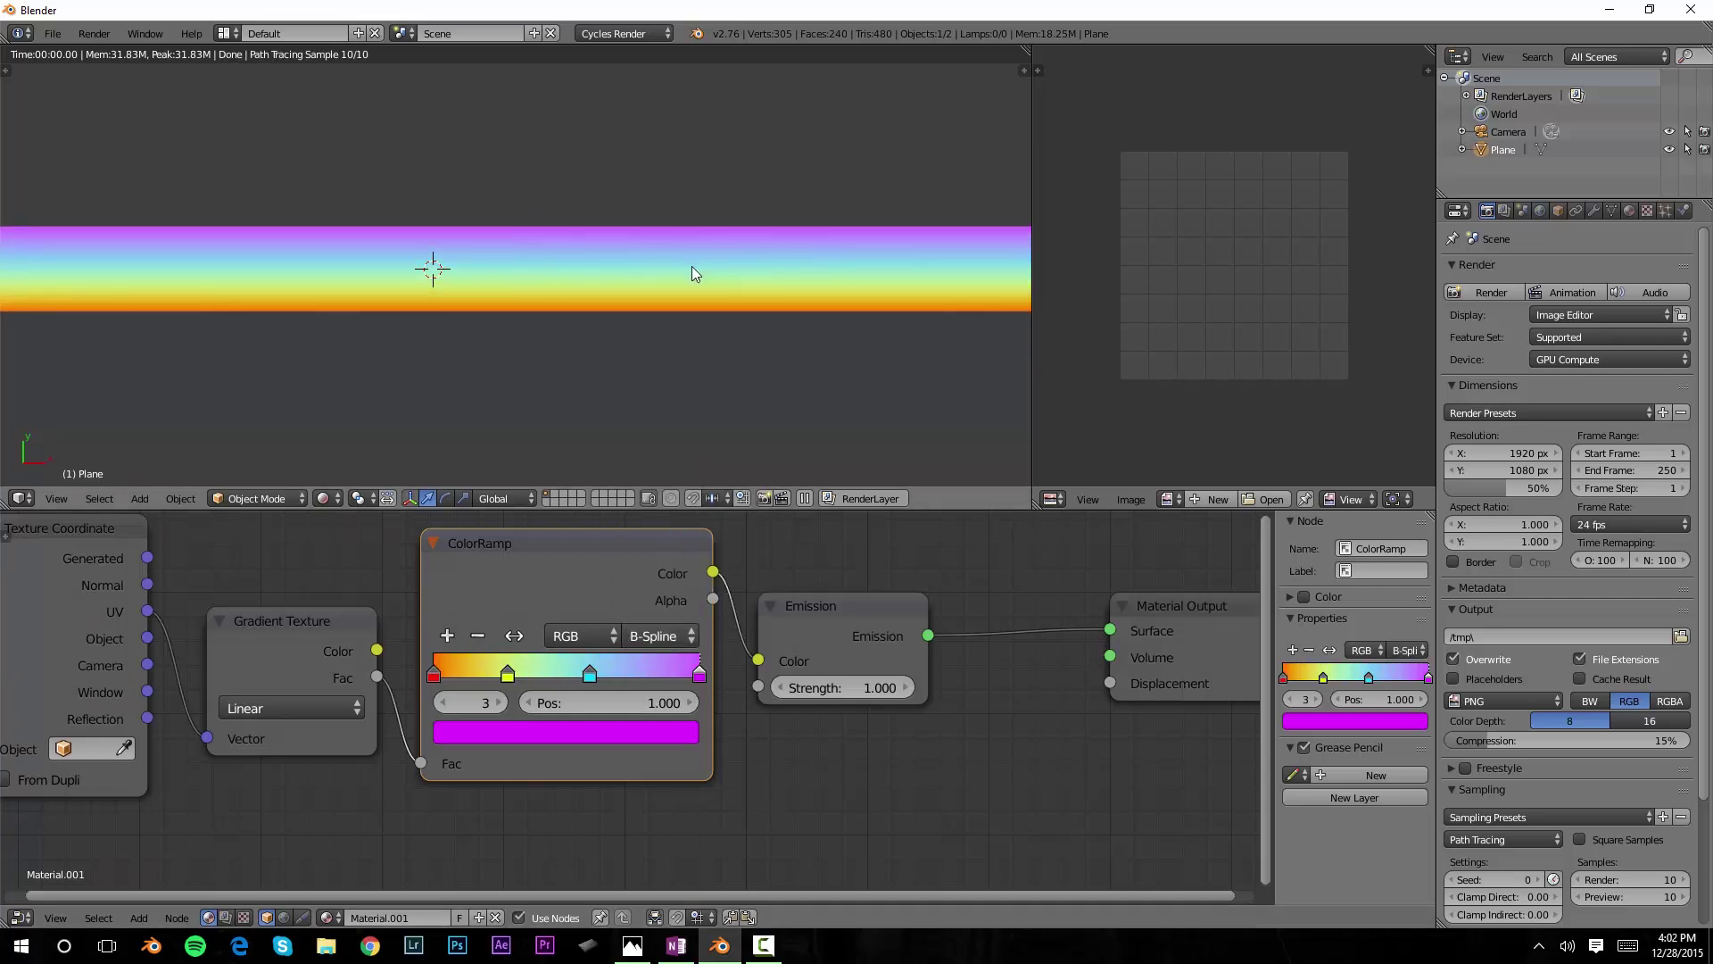
pyautogui.scroll(-3, 672, 271)
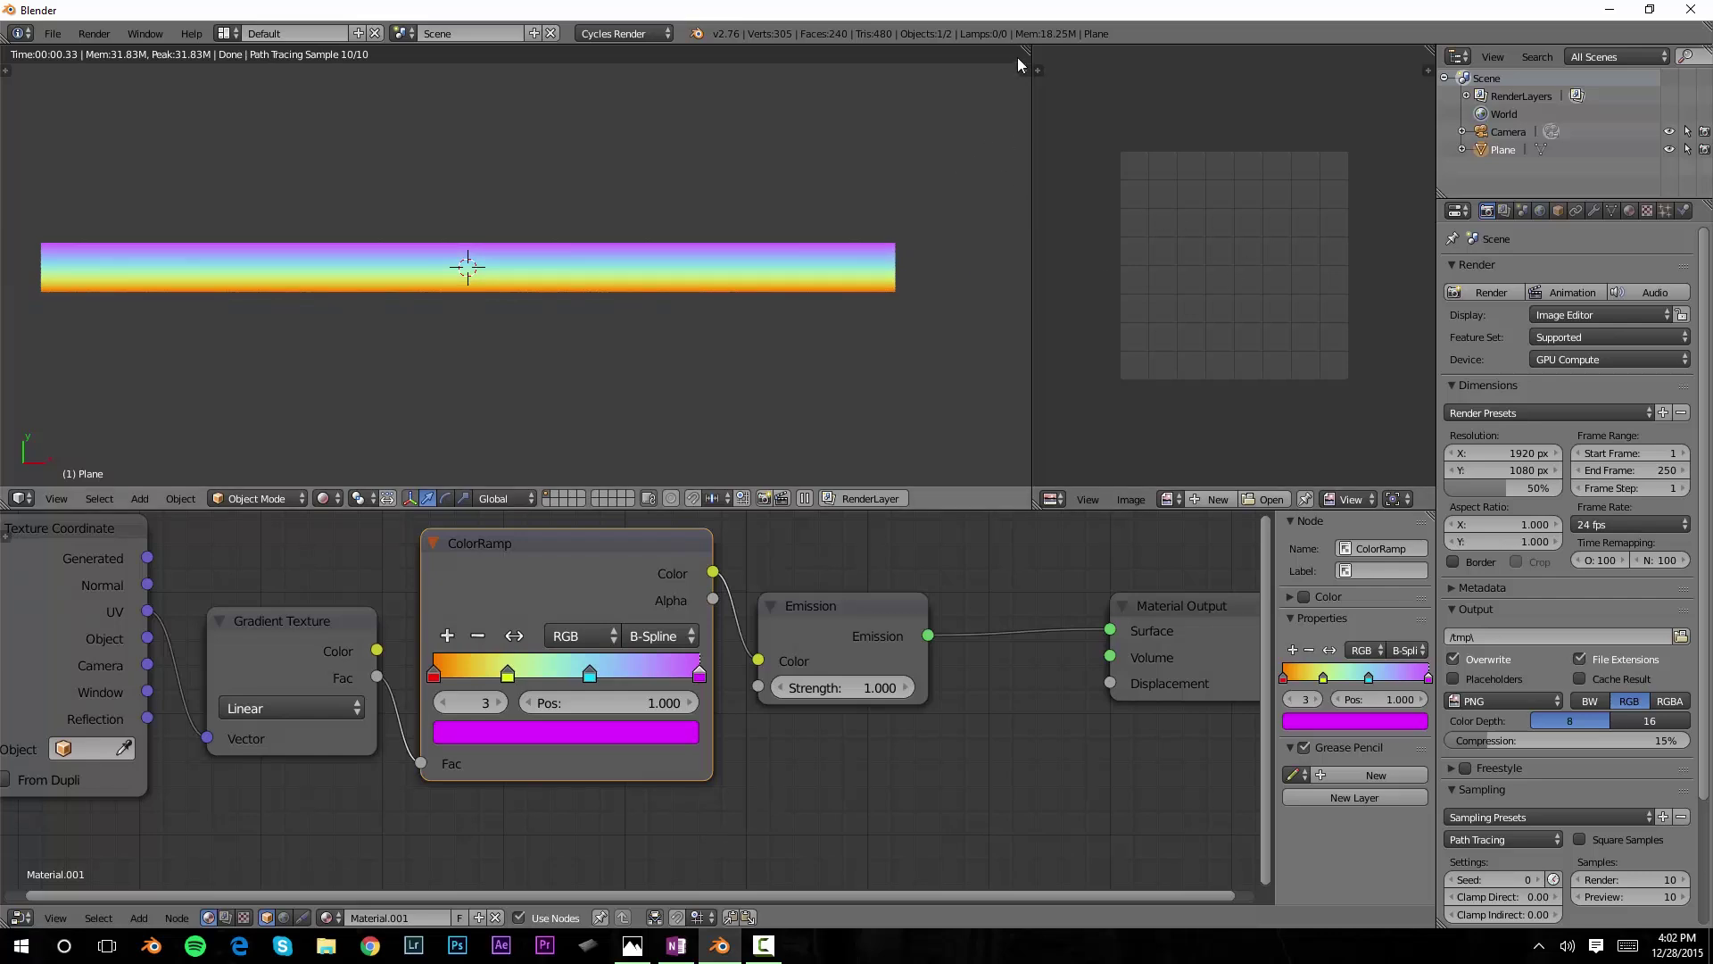
# - Merge the Image Editor into the 3D viewport and set the World Color to Sky Texture
pyautogui.moveTo(1028, 50); pyautogui.dragTo(1063, 72)
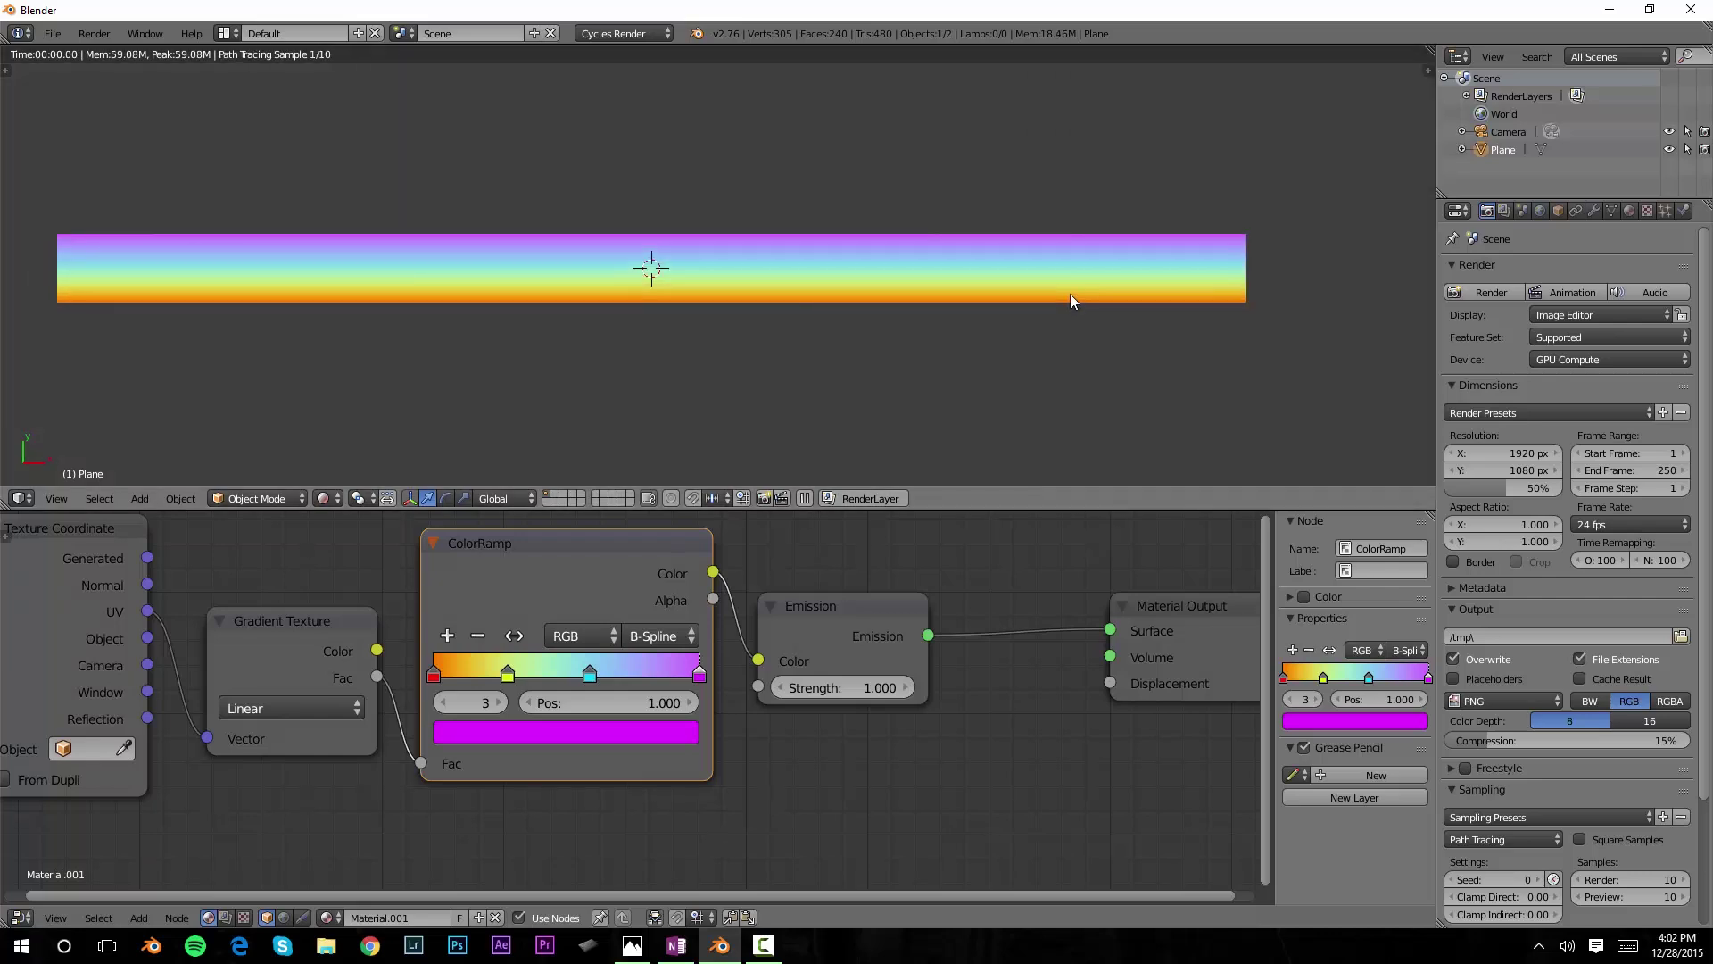
pyautogui.scroll(-1, 882, 287)
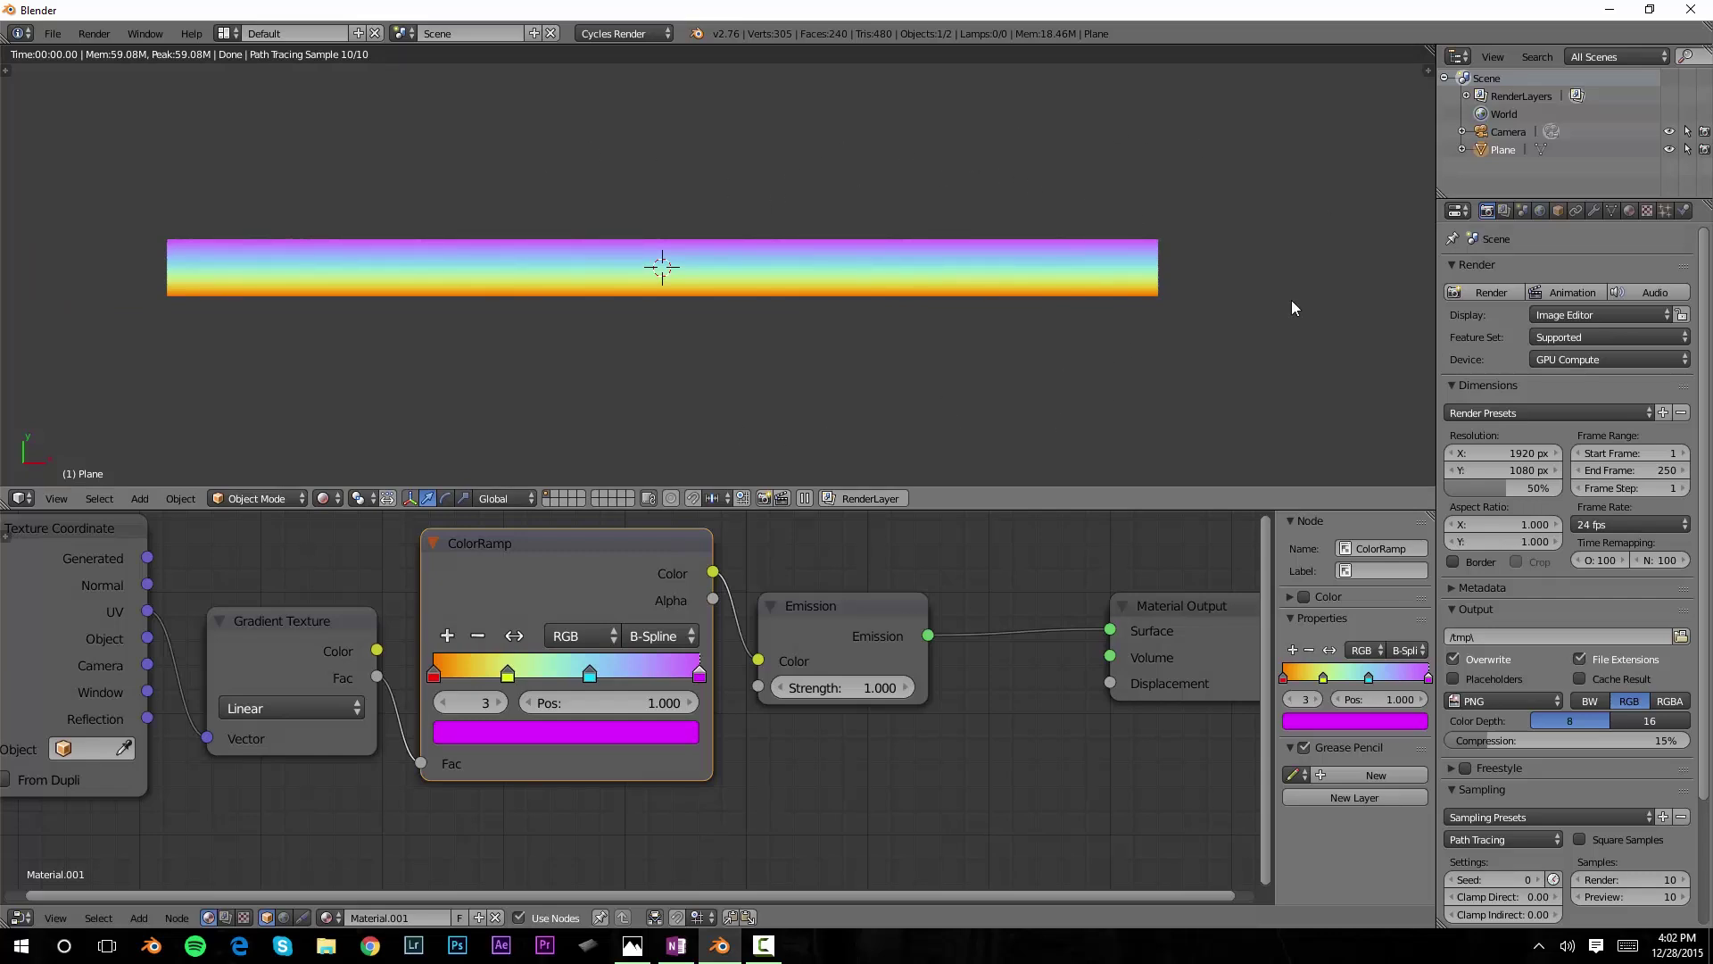
pyautogui.click(1541, 210)
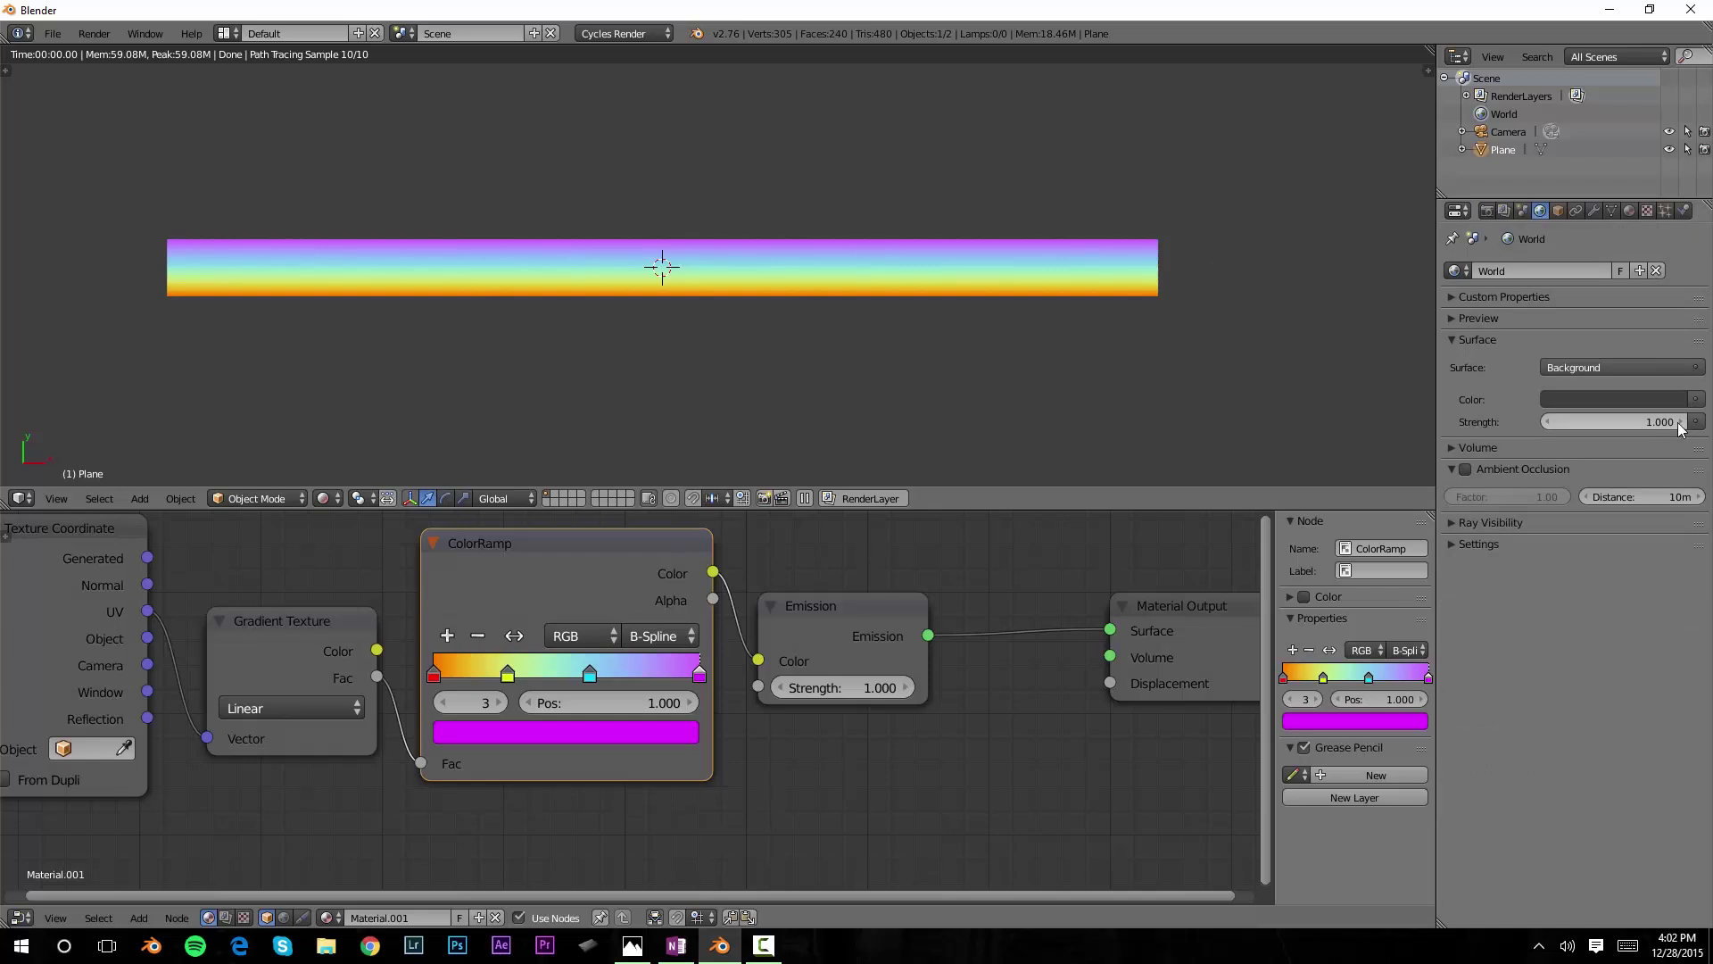
pyautogui.click(1695, 399)
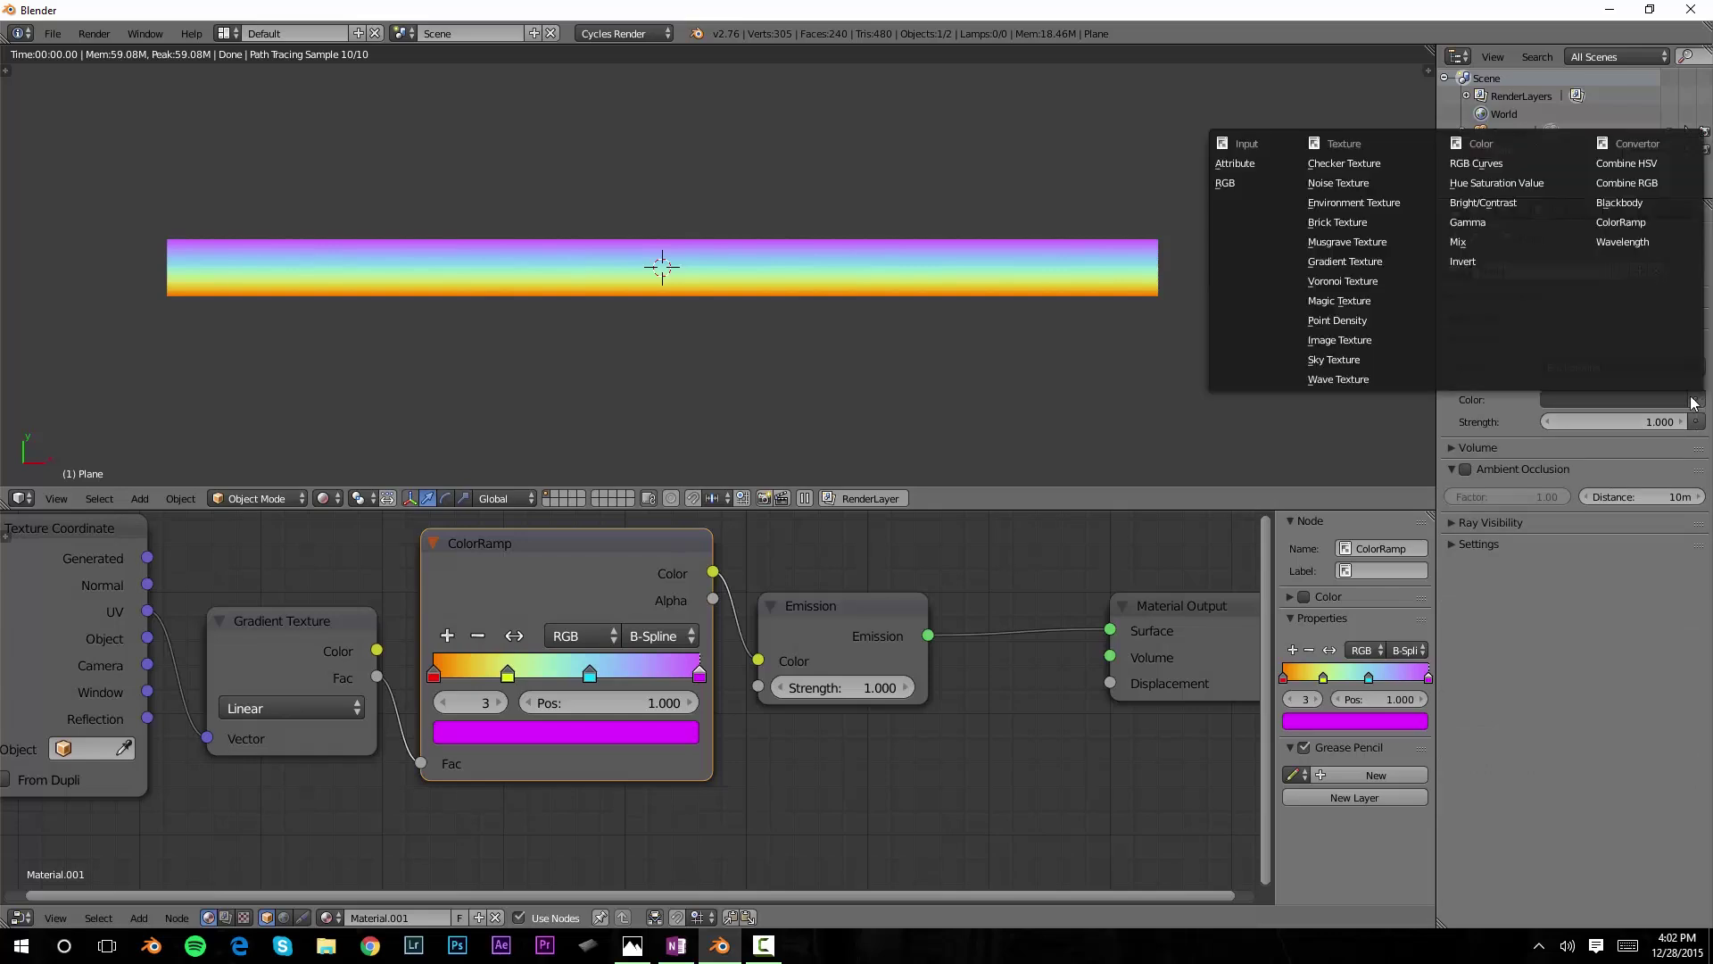
pyautogui.click(1335, 361)
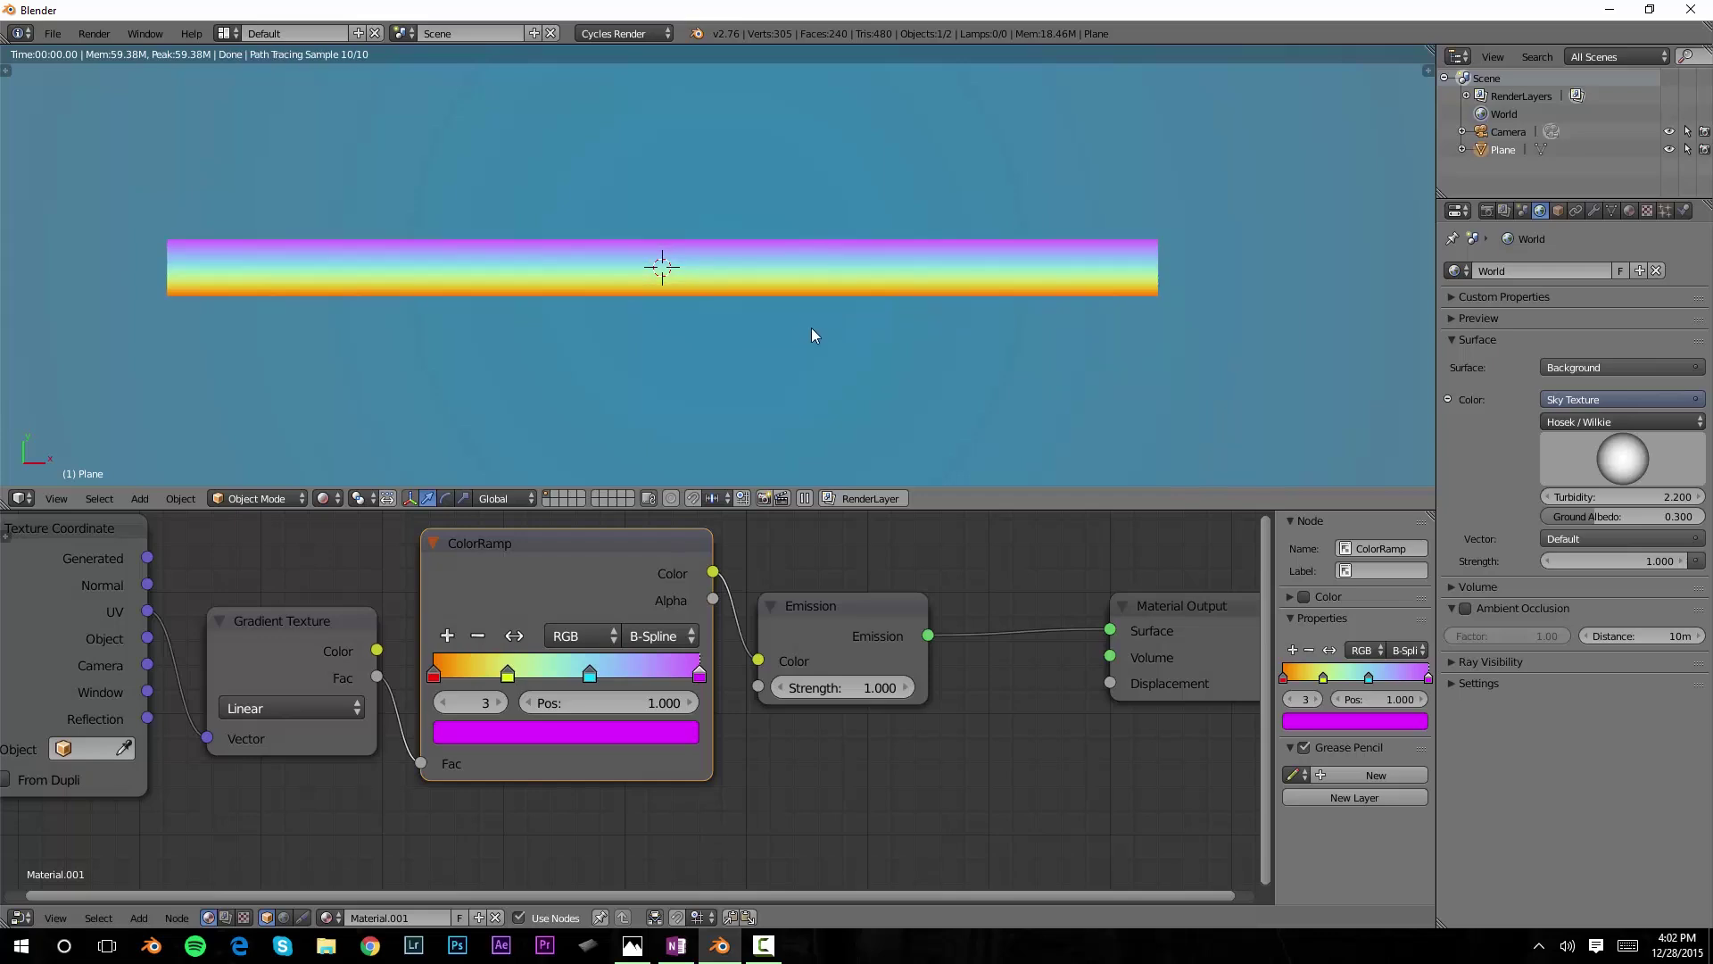
# - Return to solid shading, make the 3D view taller and go back to top view
pyautogui.hotkey('shift', 'z')
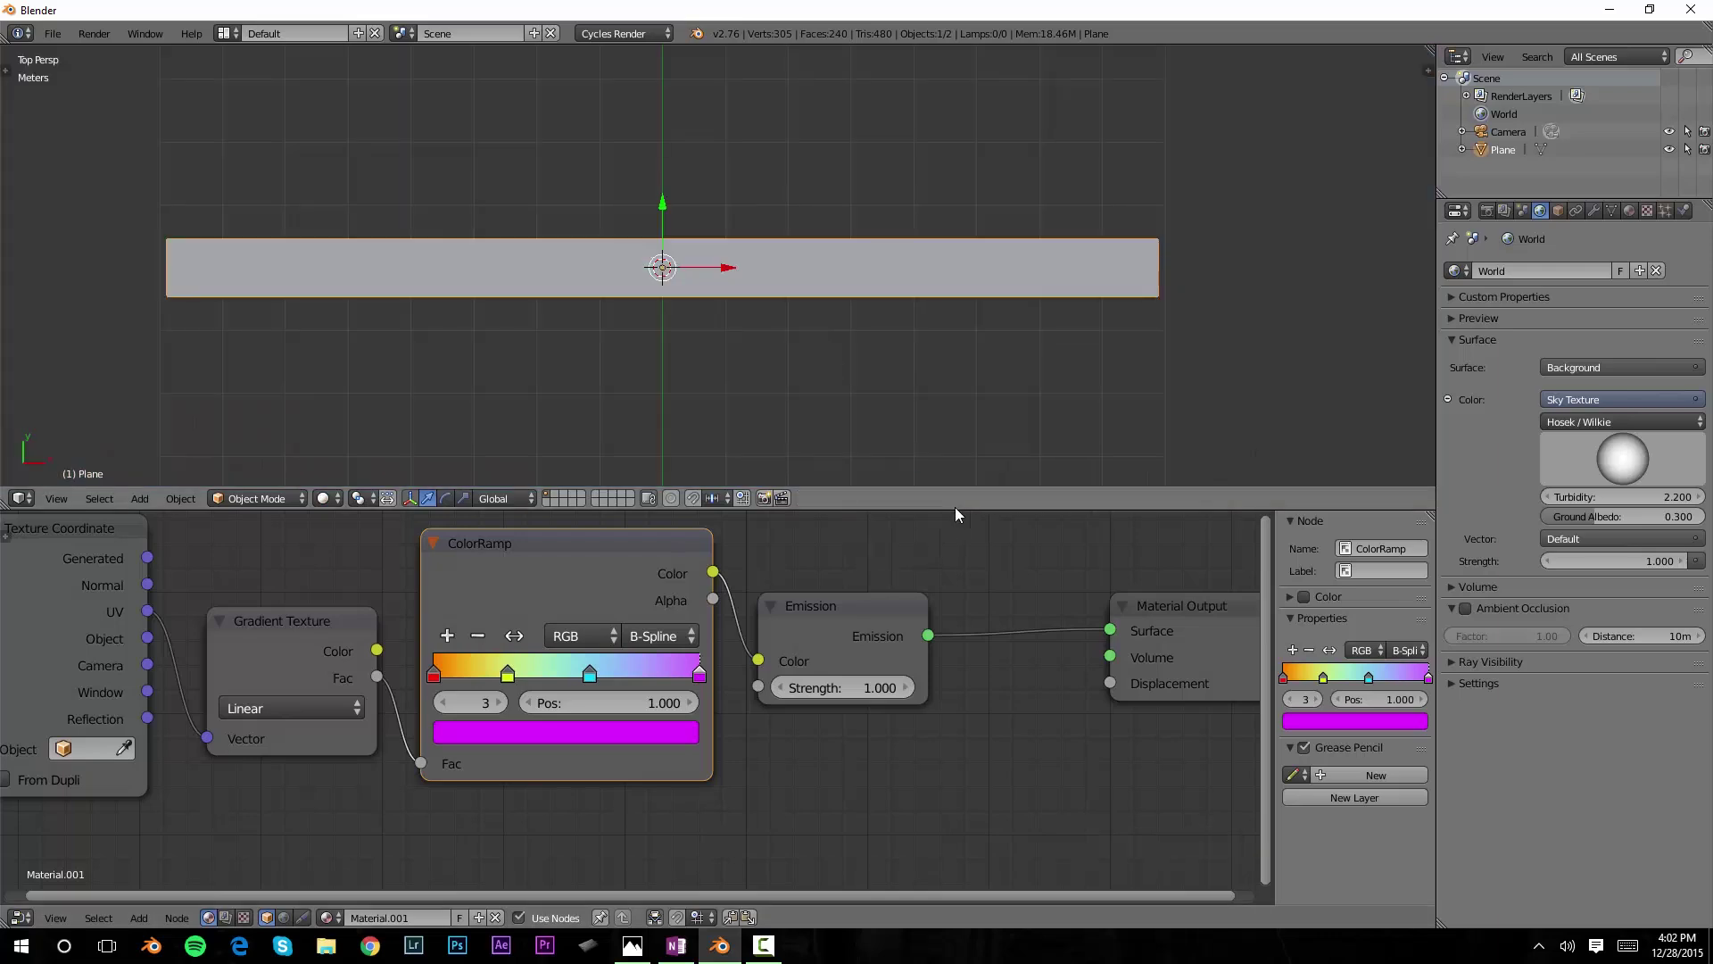
pyautogui.moveTo(1001, 509); pyautogui.dragTo(992, 685)
pyautogui.scroll(-3, 803, 442)
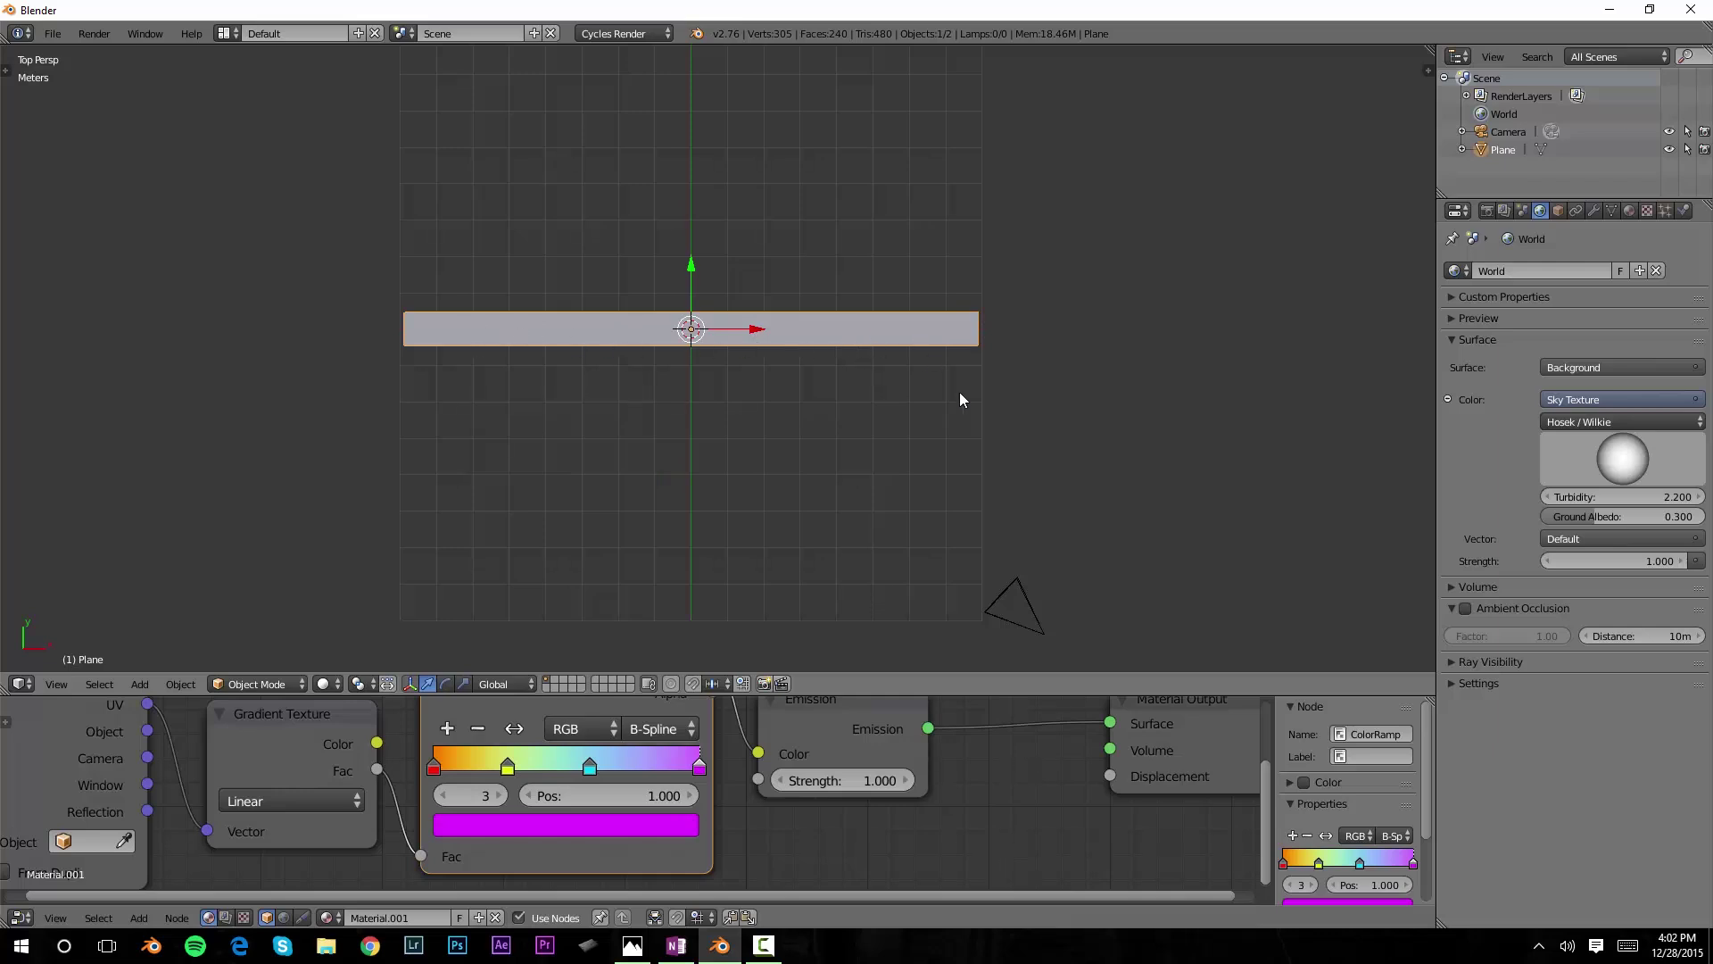
pyautogui.moveTo(960, 393); pyautogui.dragTo(912, 304, button='middle')
pyautogui.press('KP_7')
pyautogui.keyDown('shift'); pyautogui.scroll(1, 828, 339); pyautogui.keyUp('shift')
# - Add a Bezier circle, scale it about 7.9 times around the strip, and select the plane
pyautogui.hotkey('shift', 'a')
pyautogui.moveTo(832, 338)
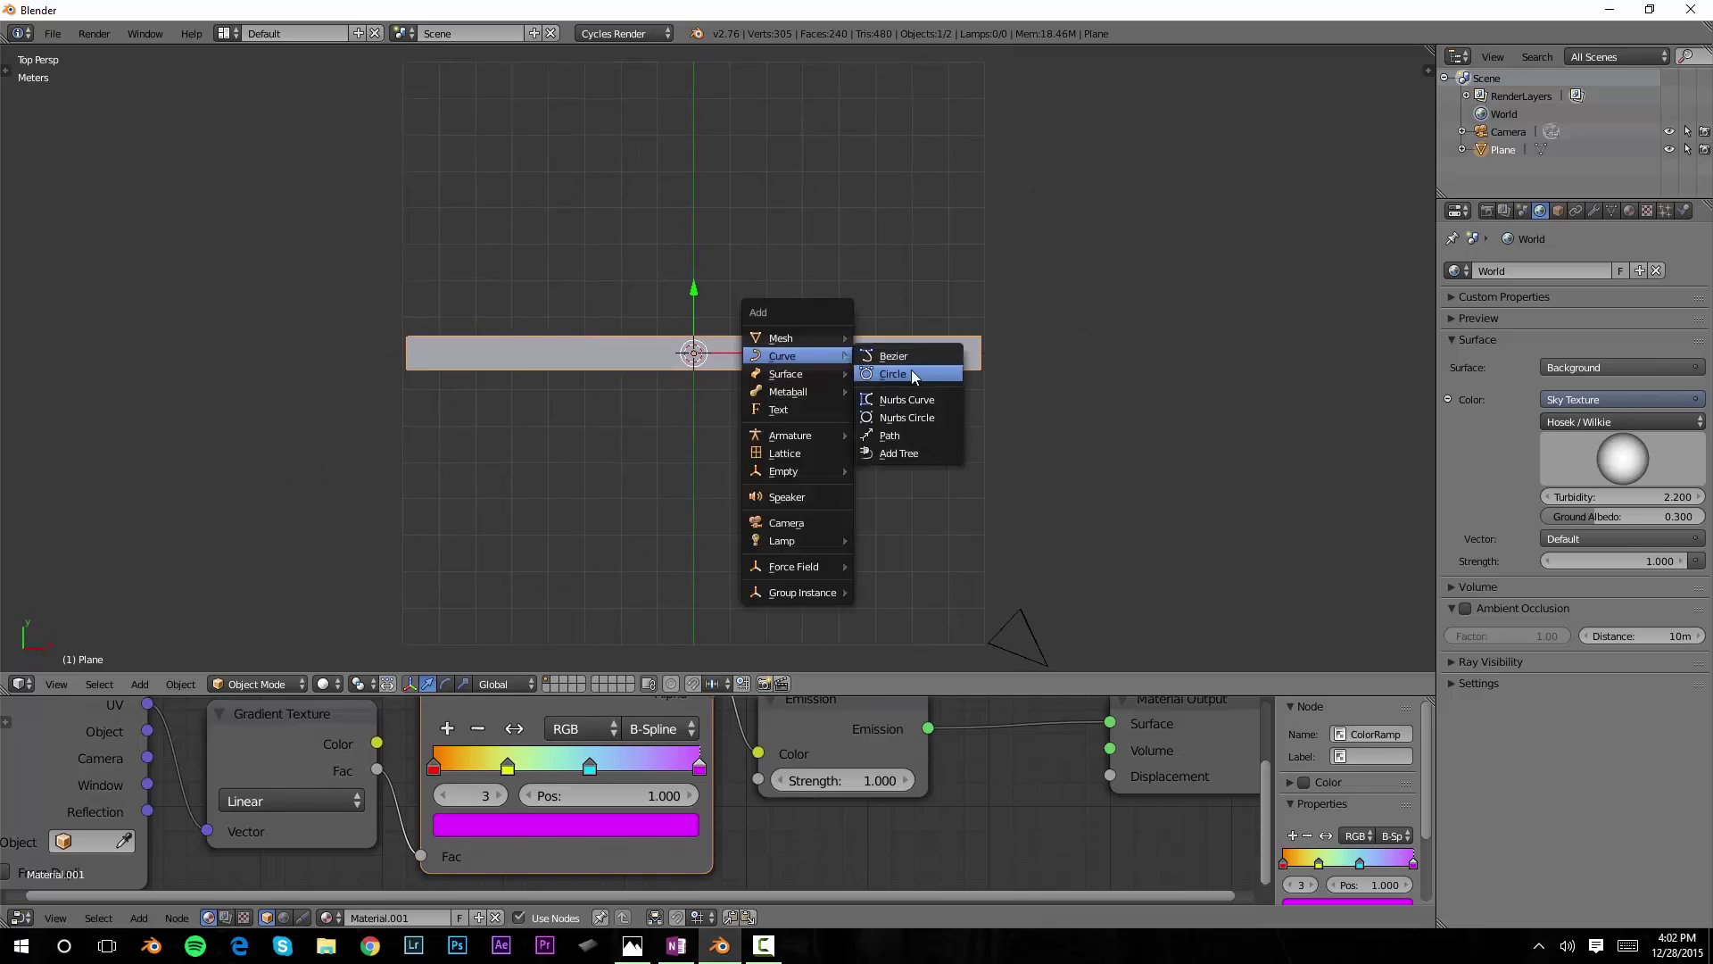
pyautogui.click(912, 369)
pyautogui.scroll(-2, 785, 402)
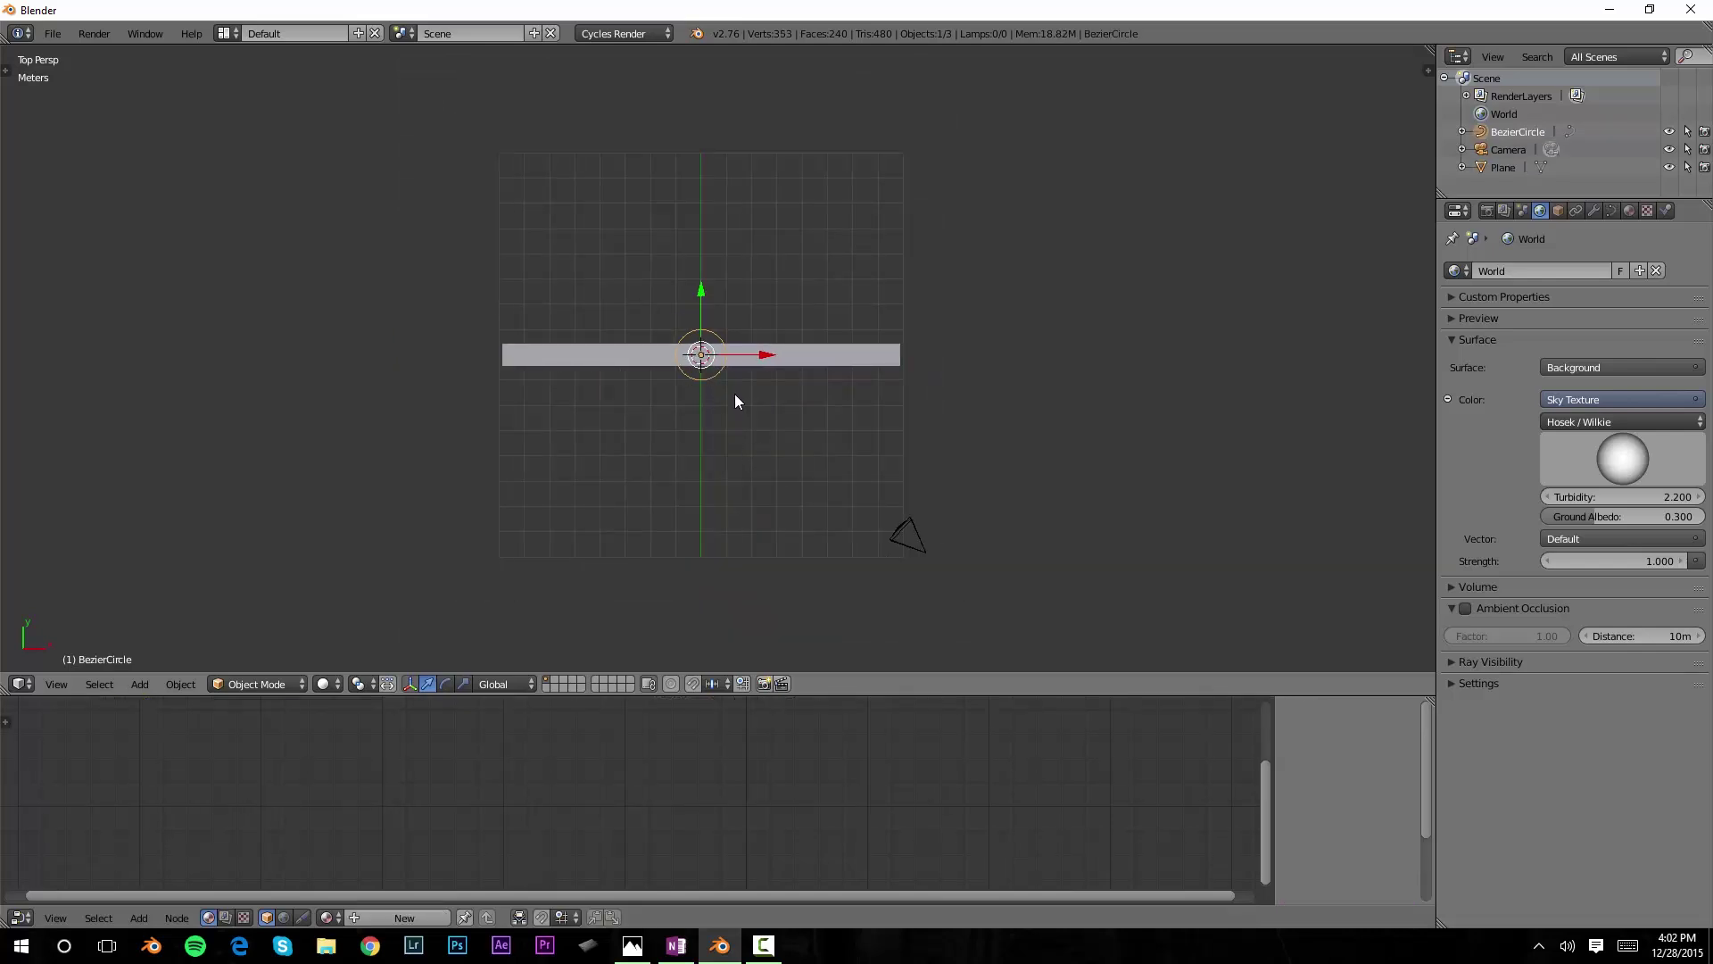
pyautogui.press('s')
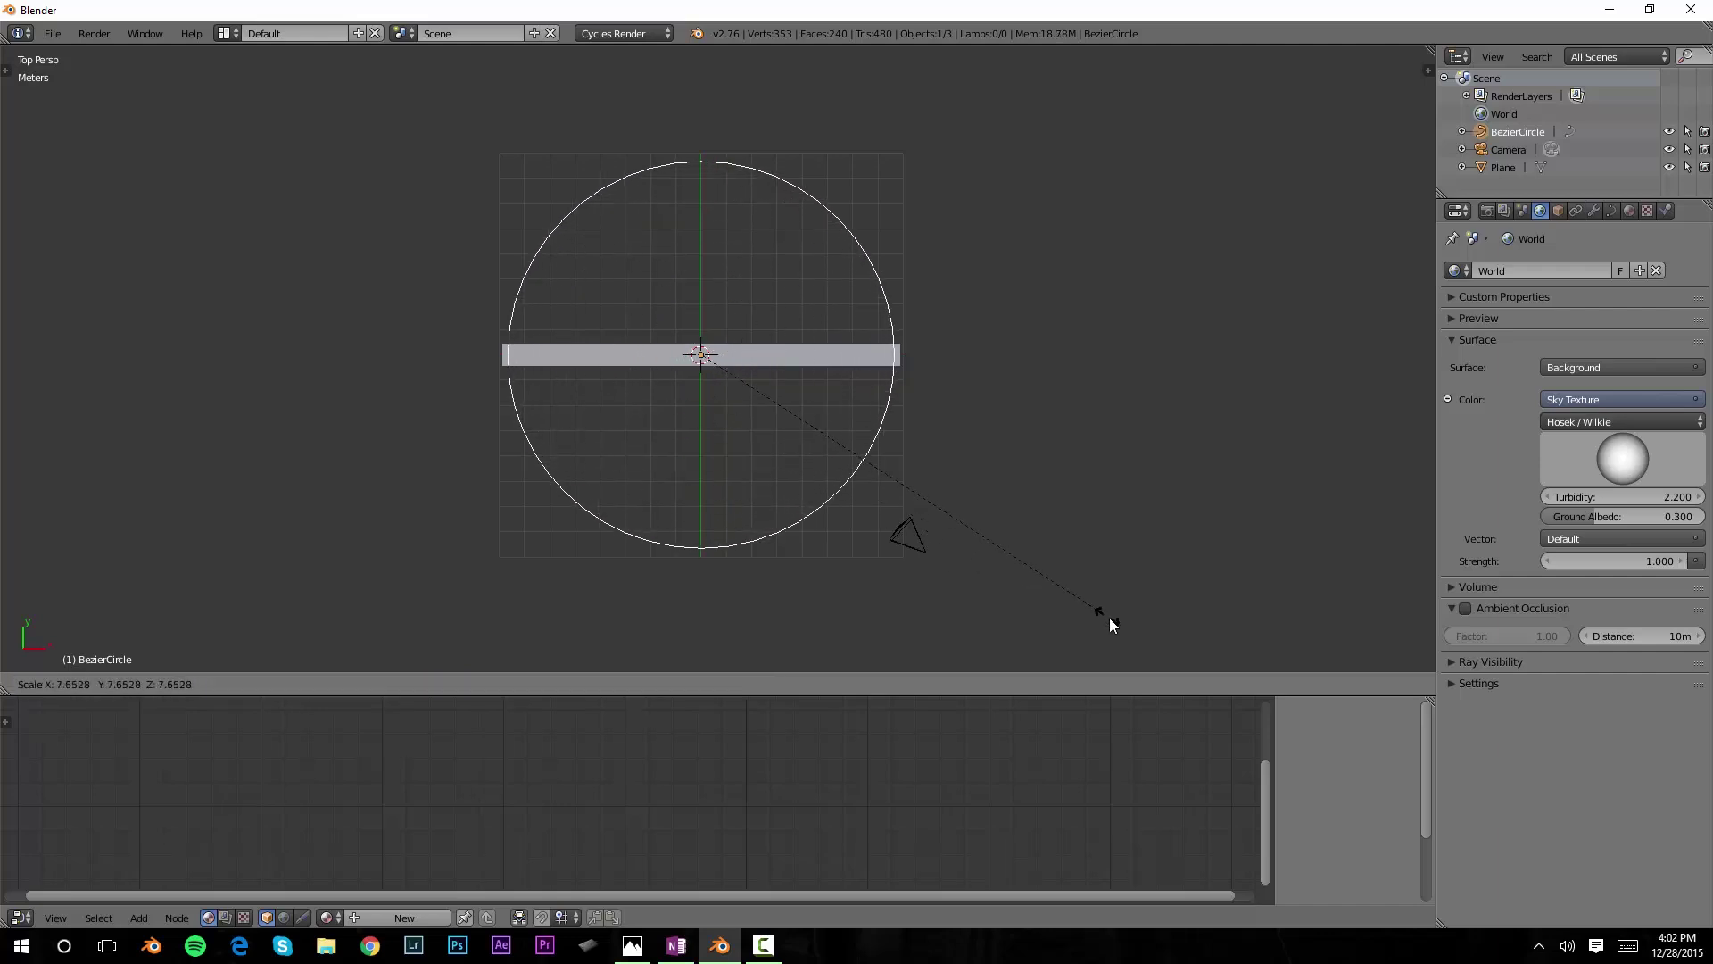
pyautogui.click(1116, 629)
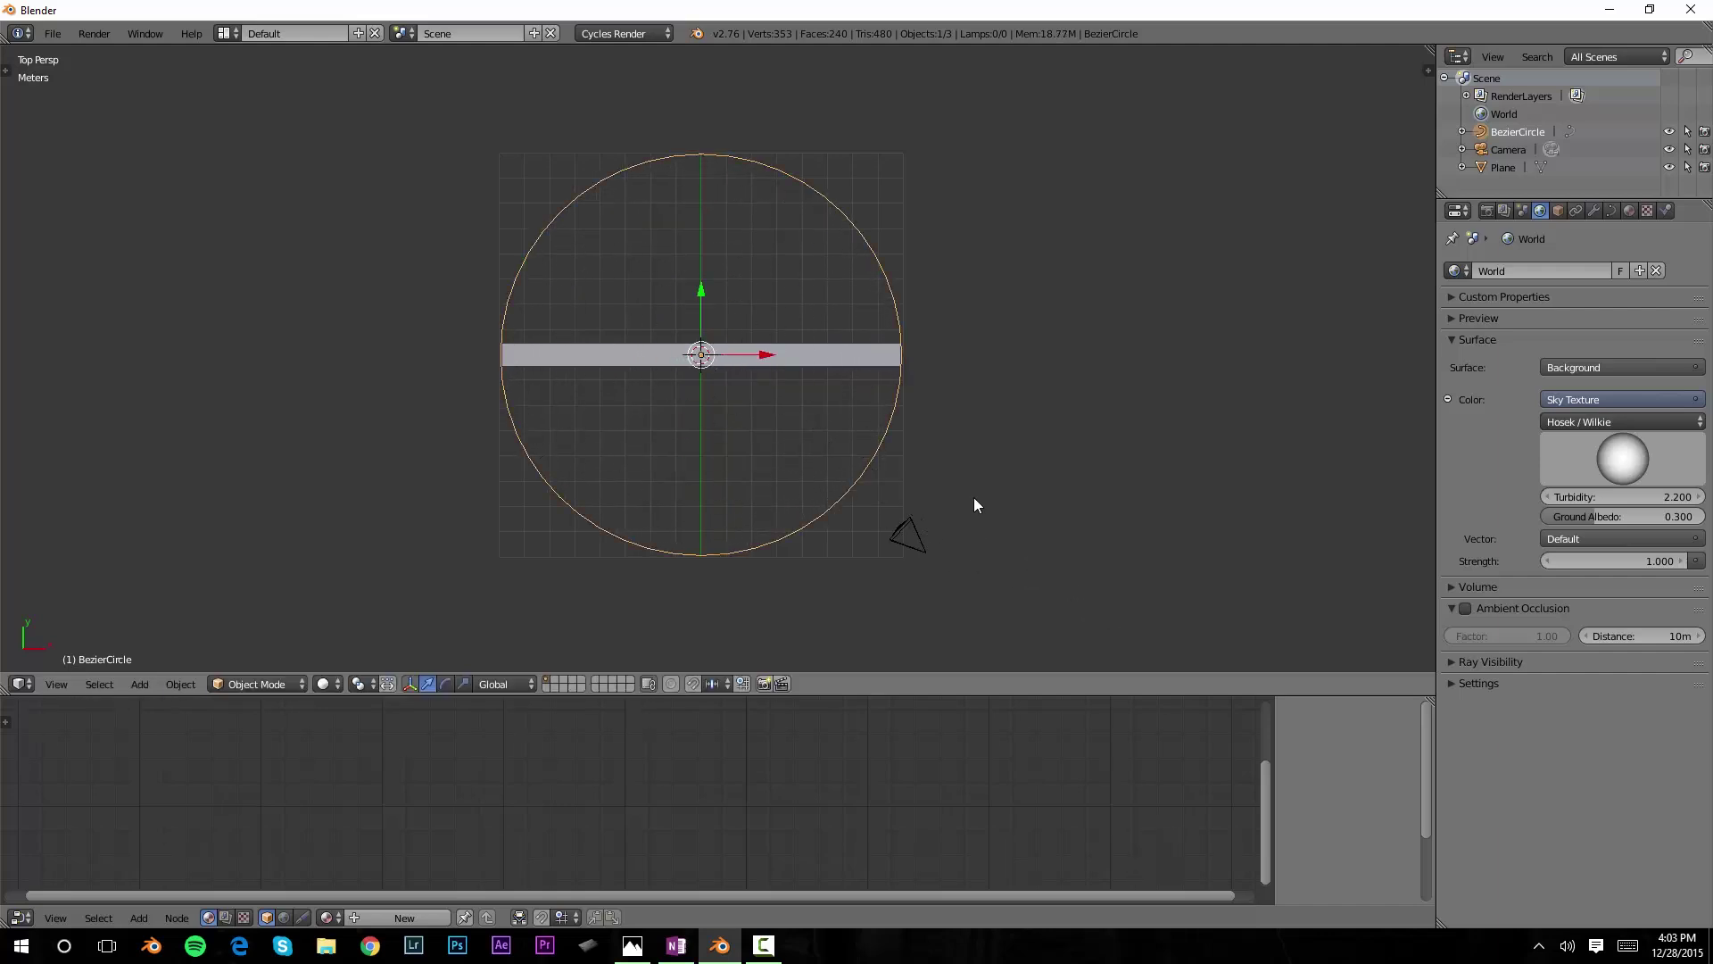
pyautogui.keyDown('shift'); pyautogui.moveTo(872, 363); pyautogui.dragTo(837, 370, button='middle'); pyautogui.keyUp('shift')
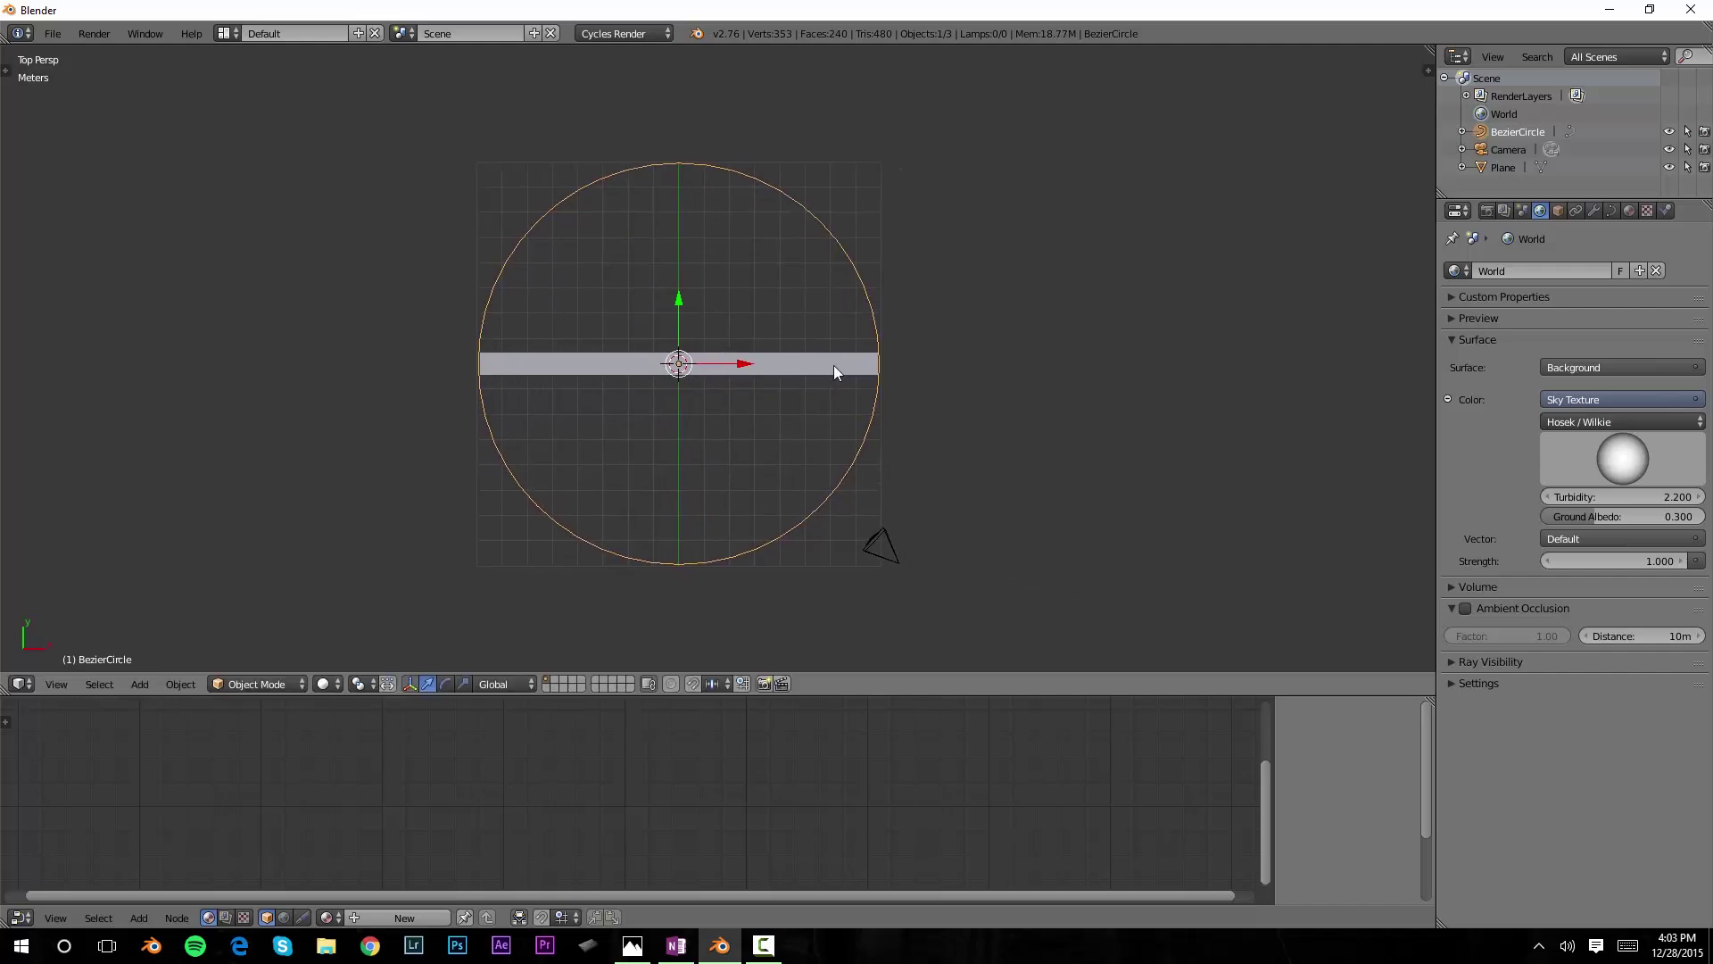
pyautogui.scroll(2, 870, 382)
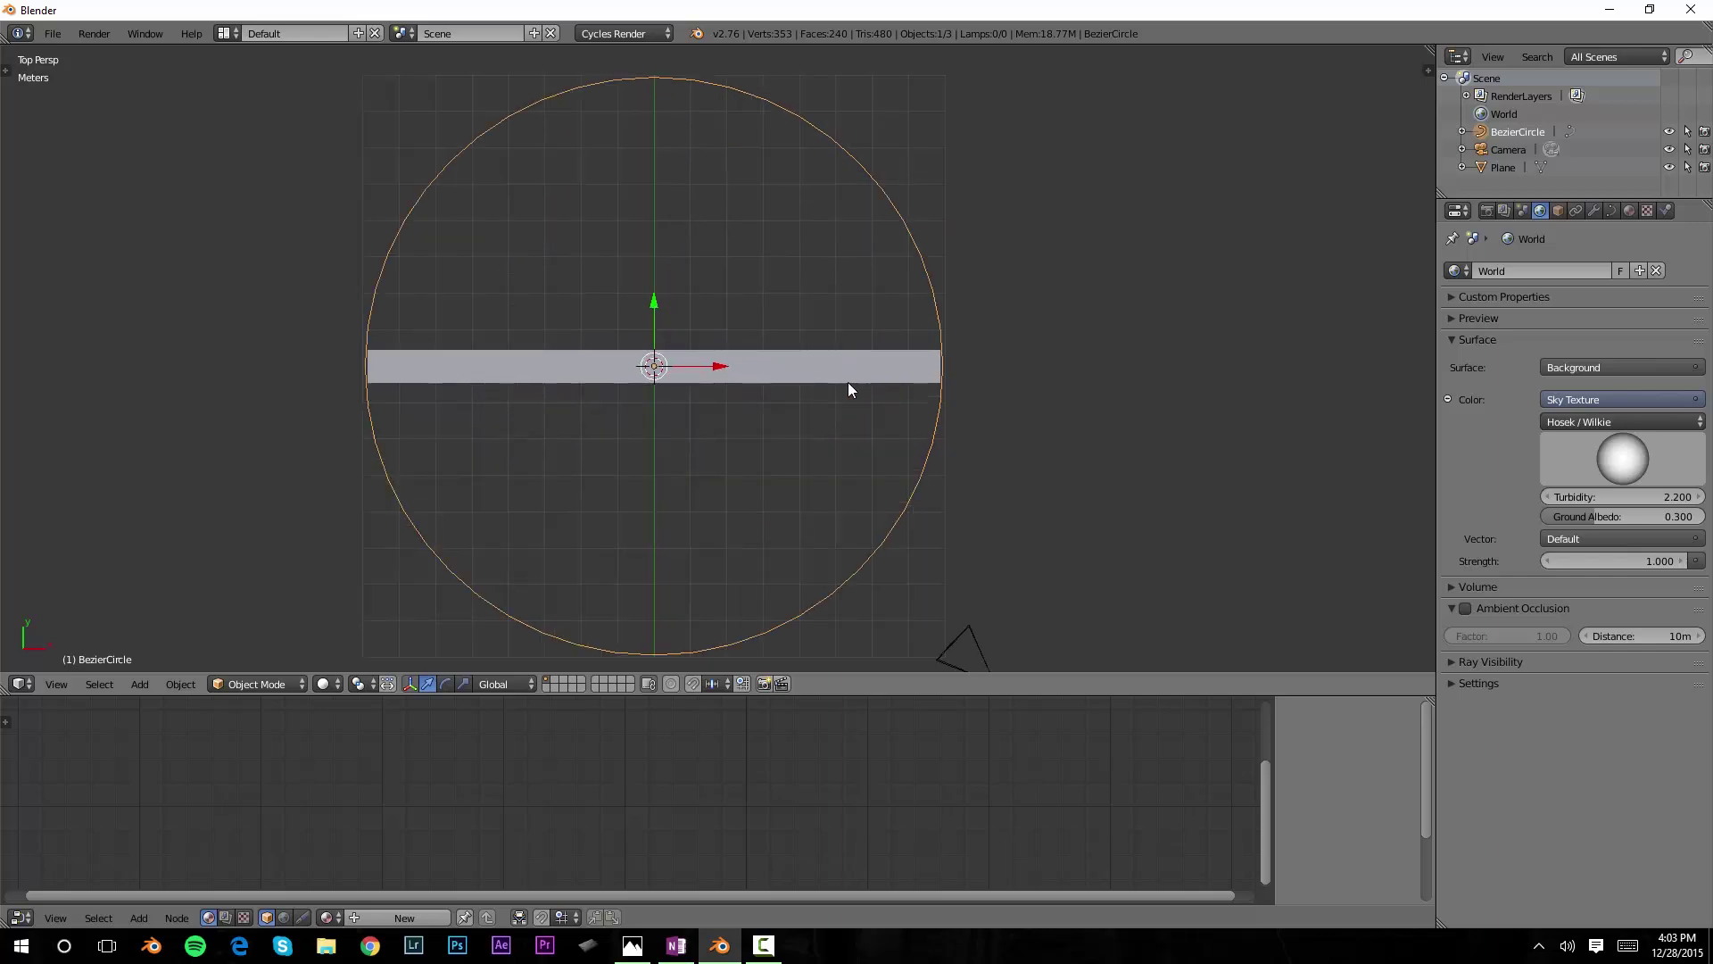
pyautogui.rightClick(844, 364)
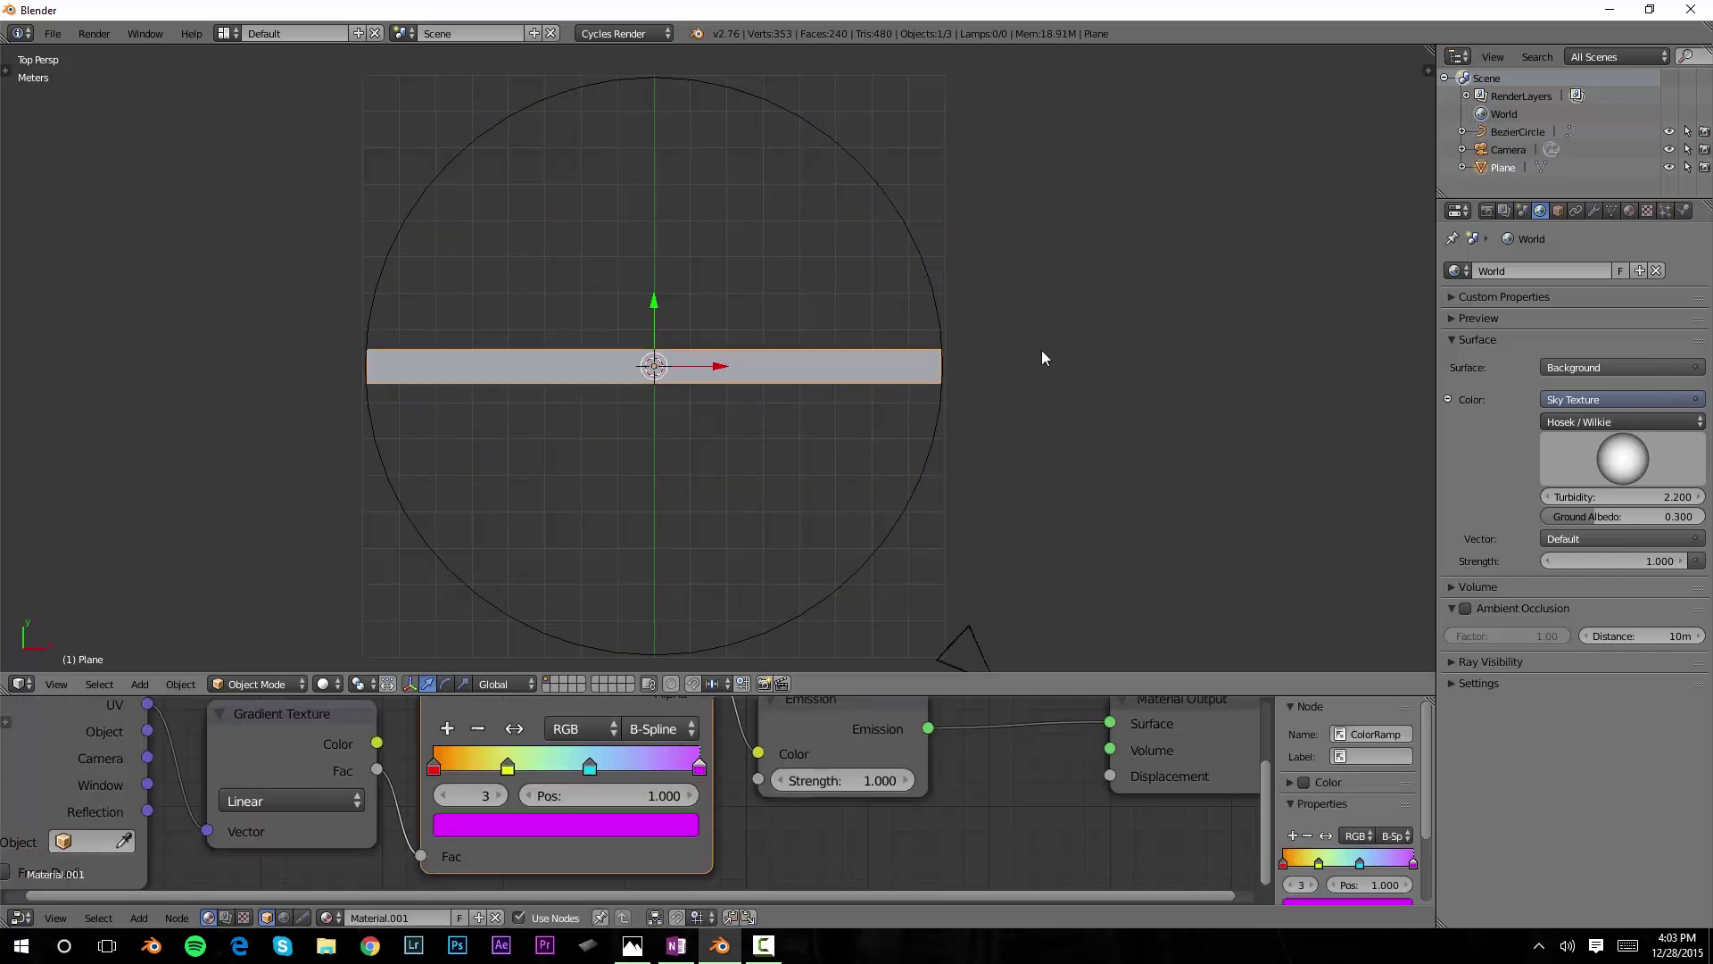
# - Give the plane a Curve modifier with BezierCircle picked as its Object
pyautogui.click(1596, 211)
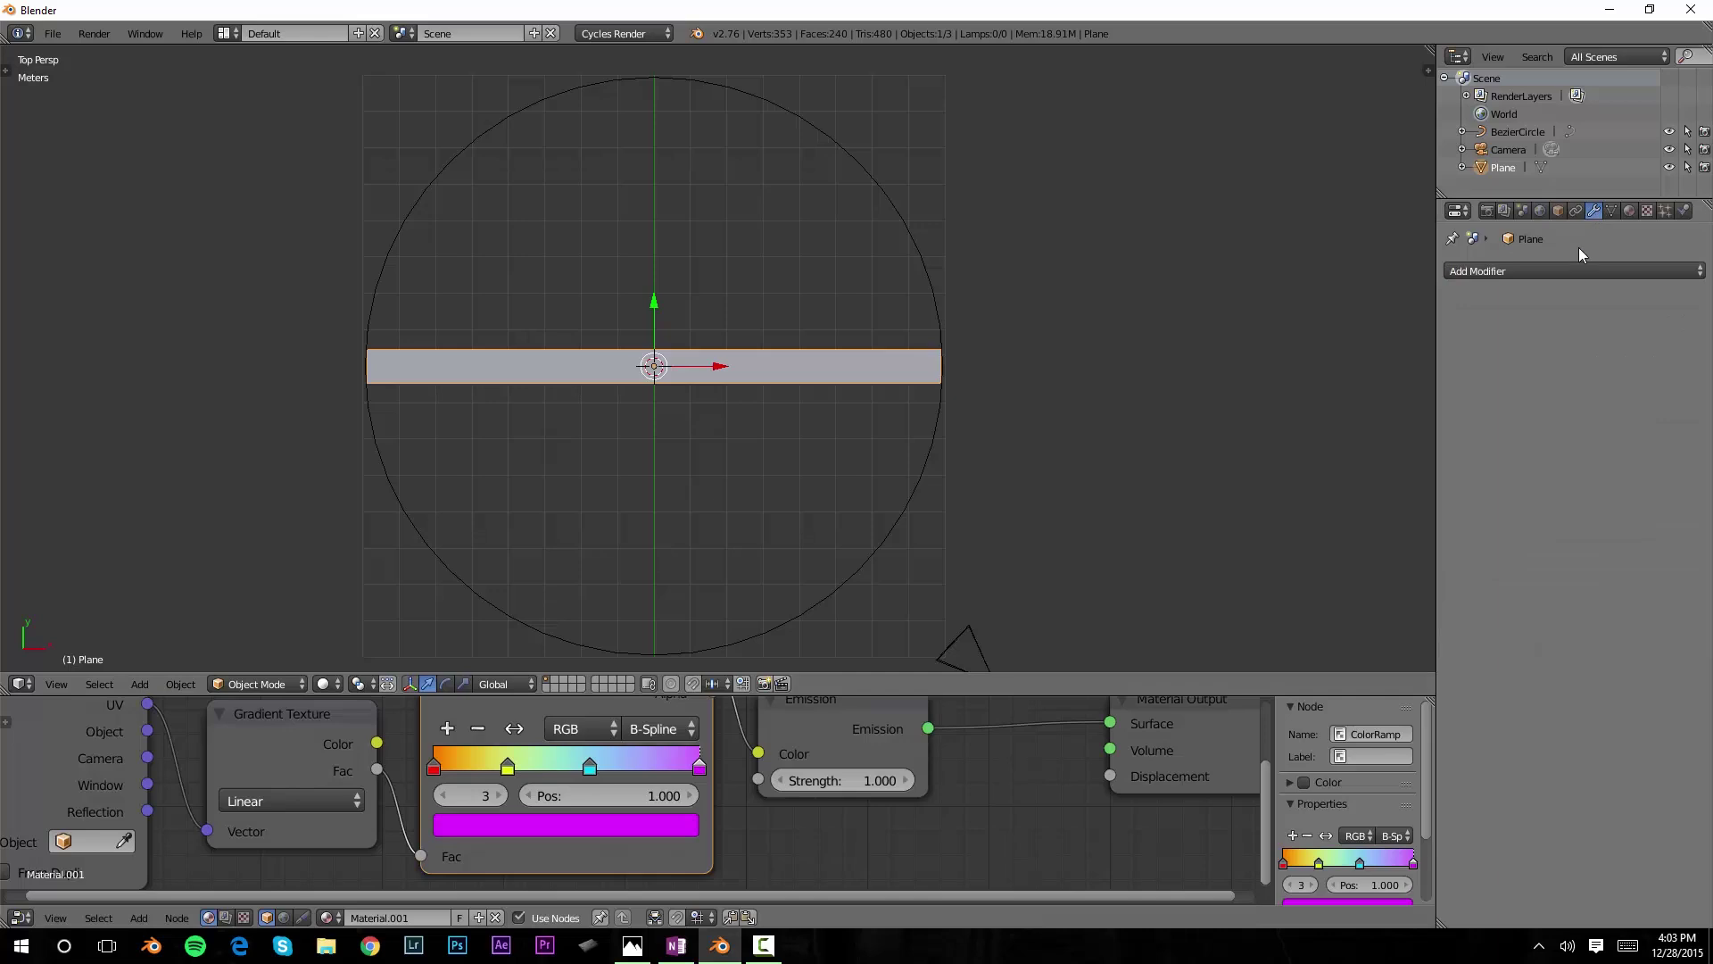
pyautogui.click(1569, 269)
pyautogui.click(1495, 371)
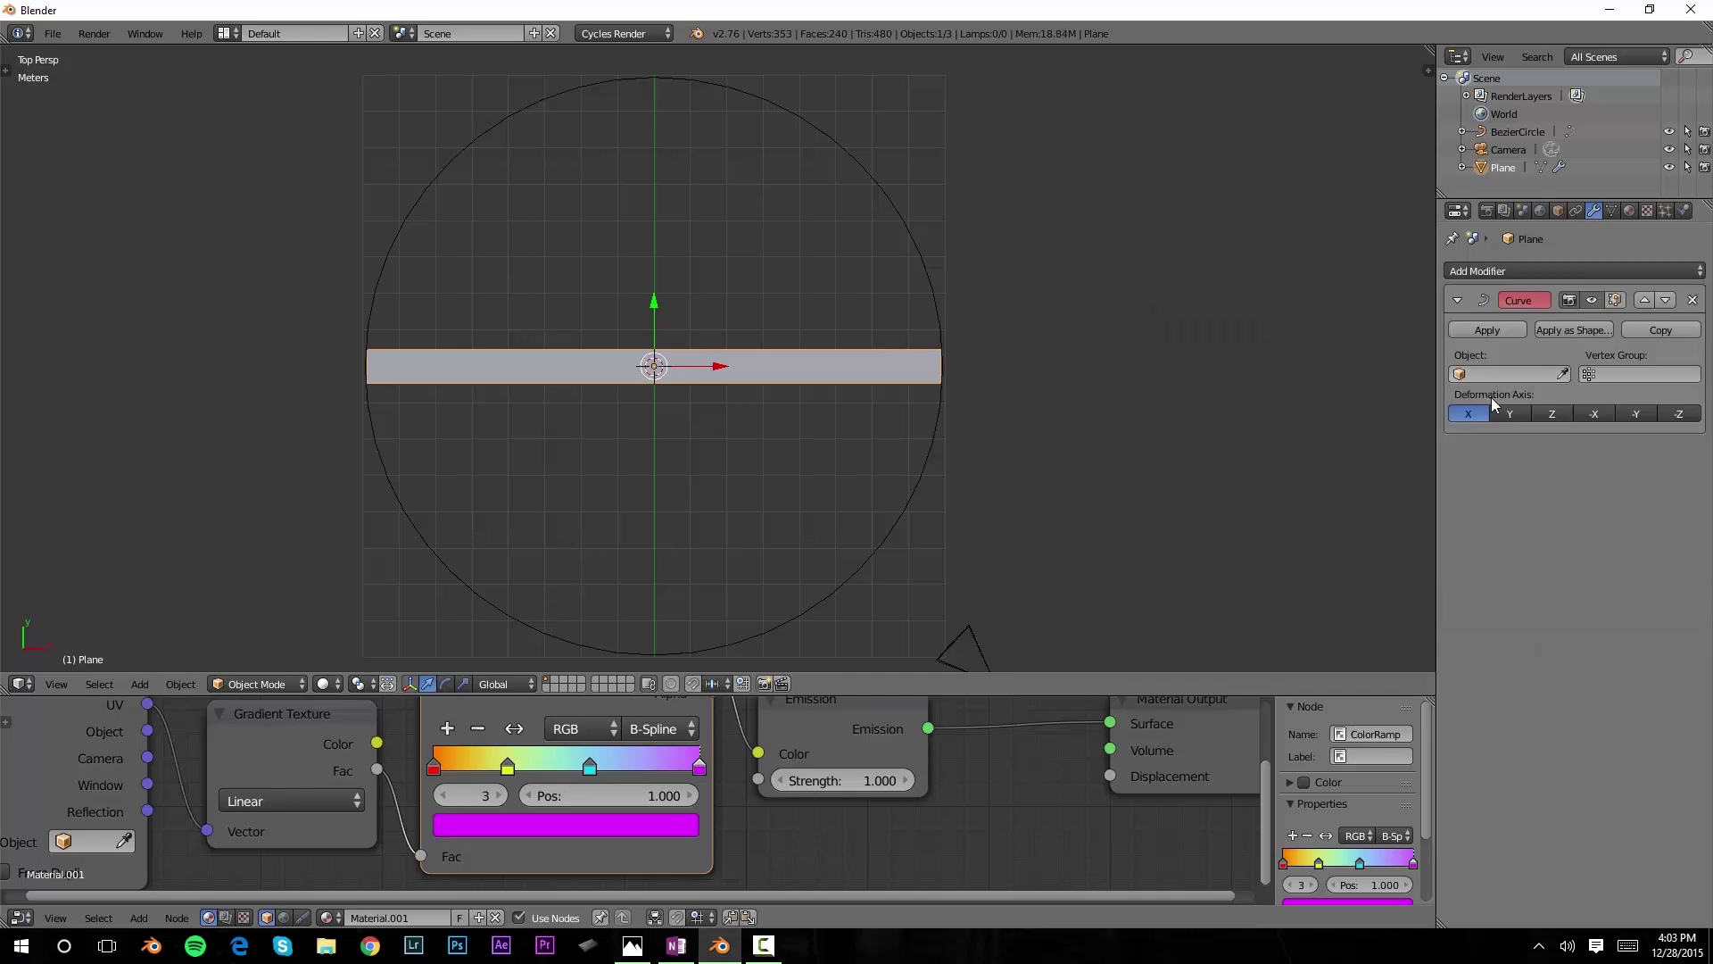
pyautogui.click(1562, 374)
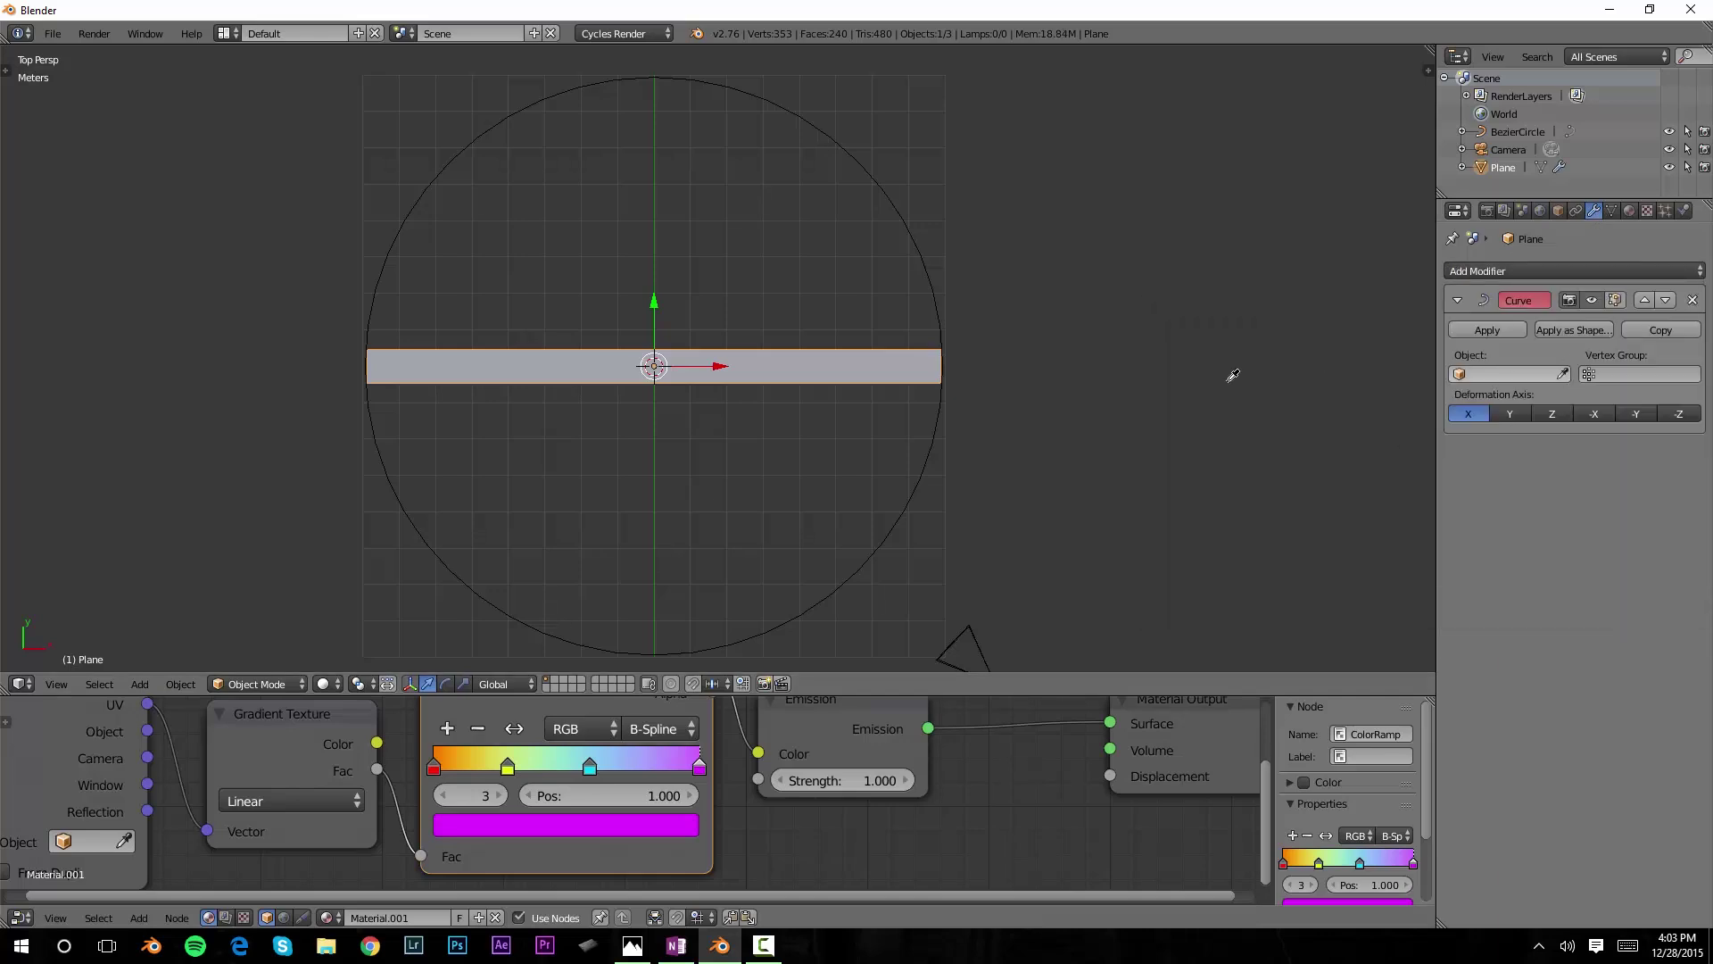
pyautogui.click(931, 448)
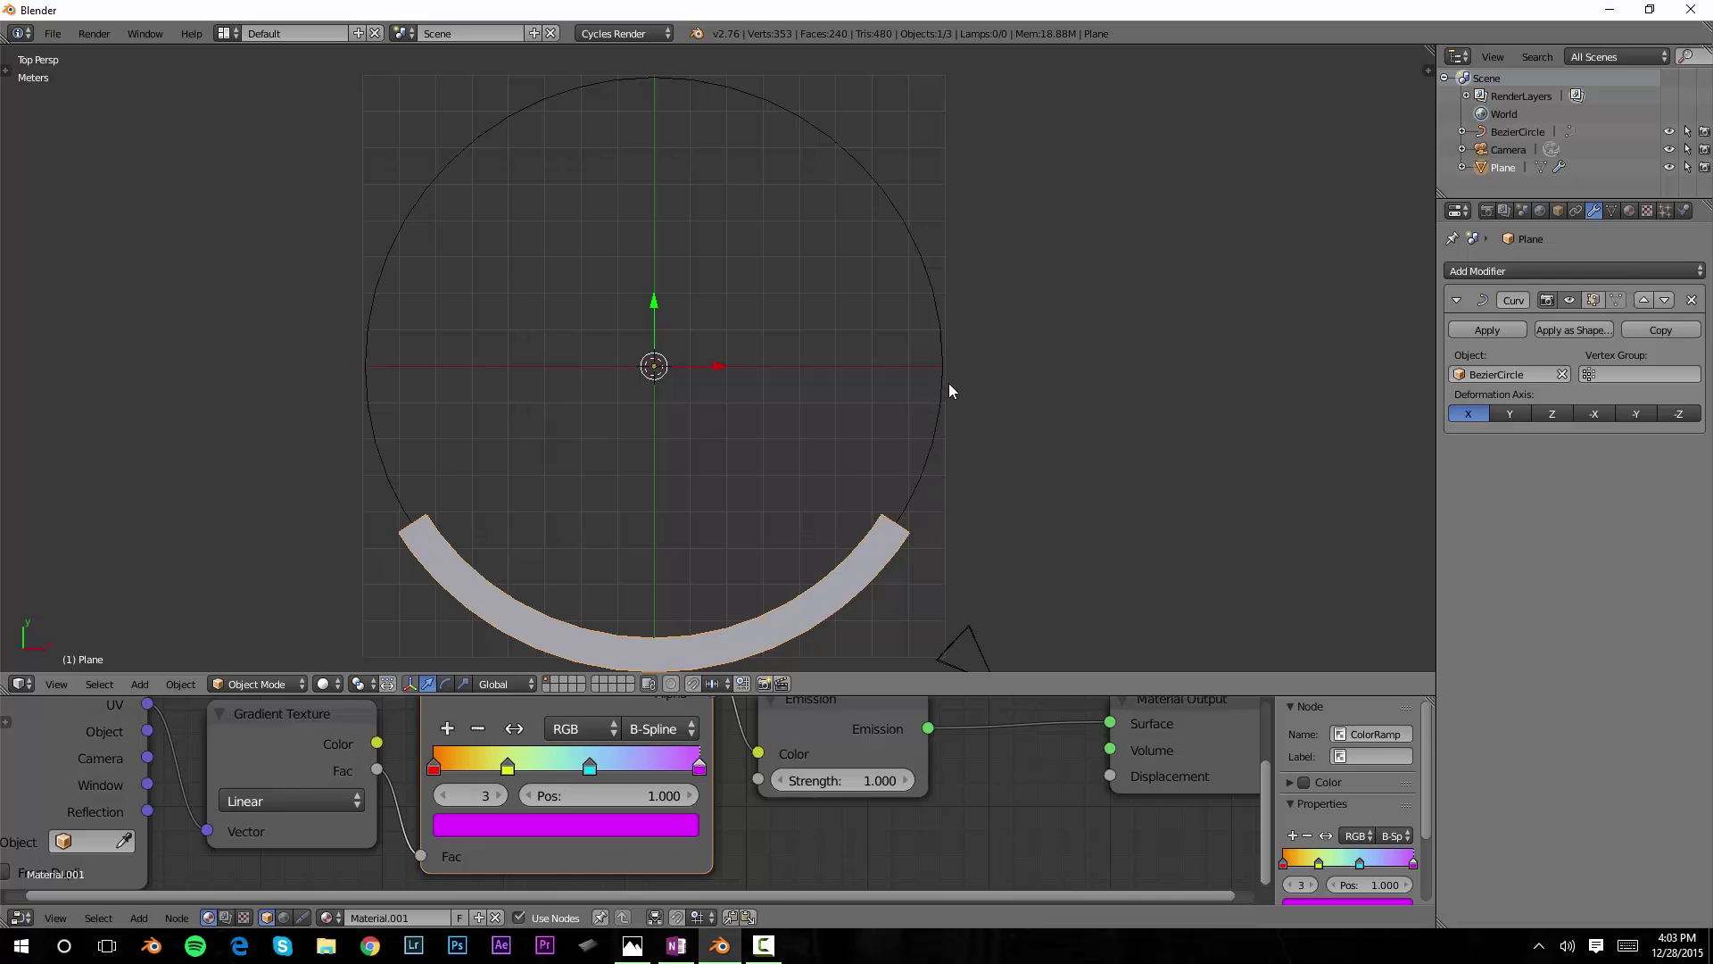
pyautogui.keyDown('shift'); pyautogui.moveTo(937, 432); pyautogui.dragTo(971, 446, button='middle'); pyautogui.keyUp('shift')
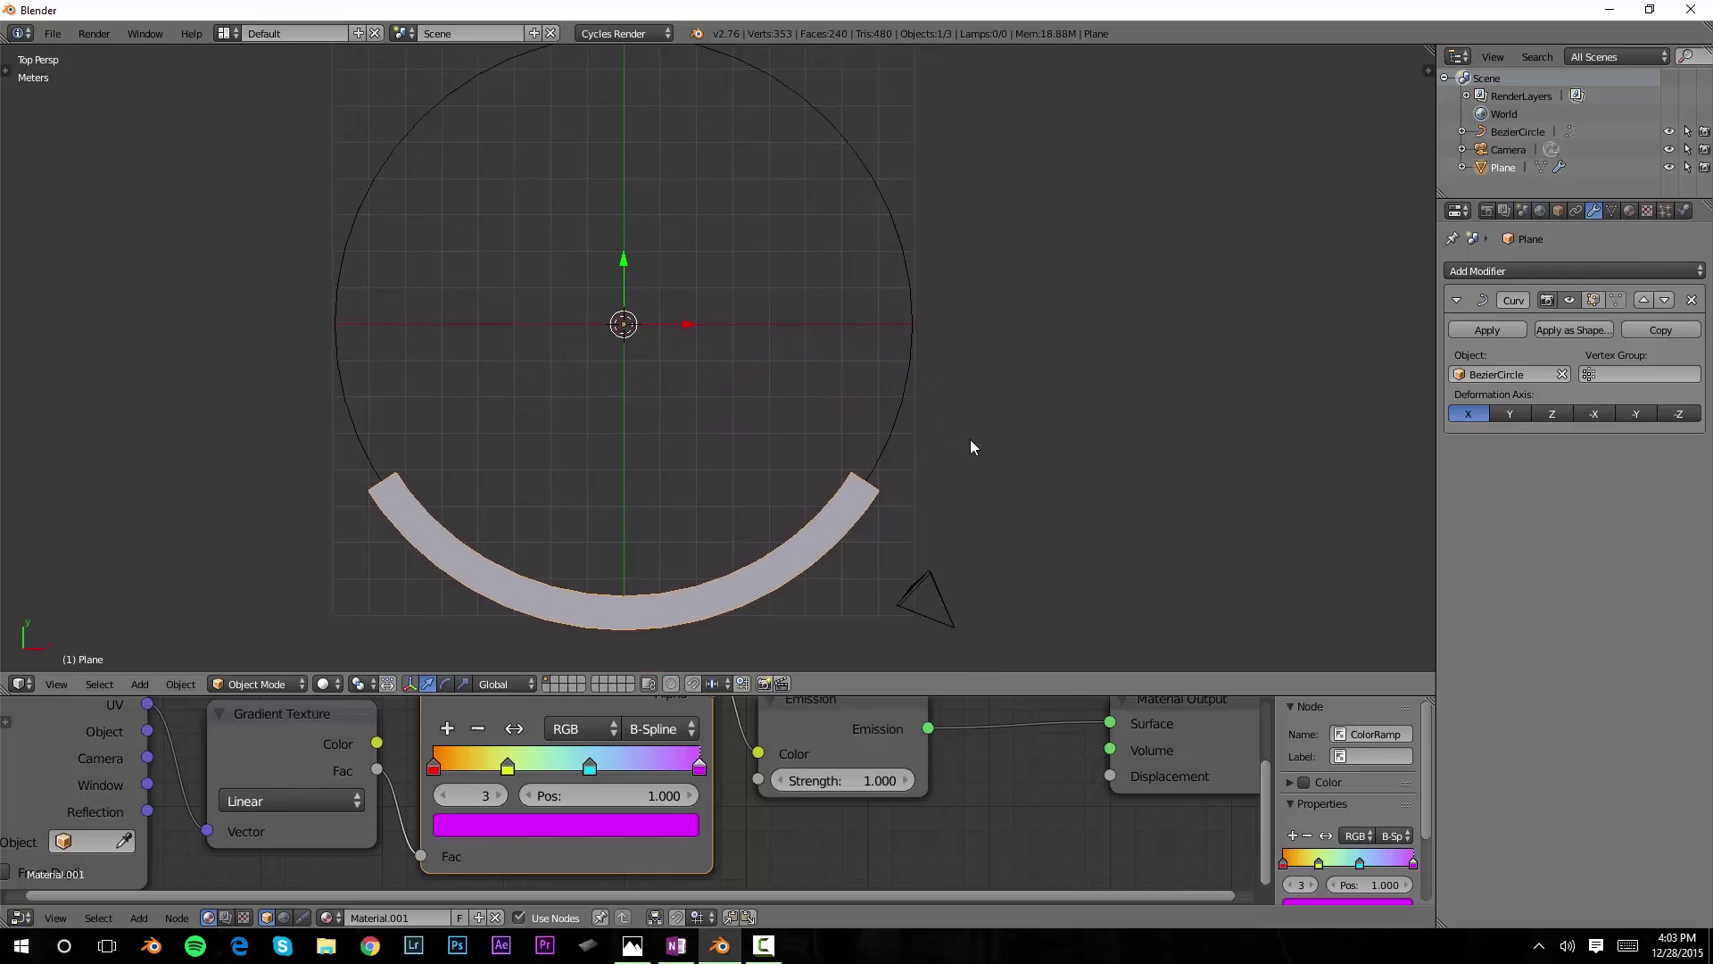
pyautogui.keyDown('shift'); pyautogui.moveTo(880, 352); pyautogui.dragTo(886, 367, button='middle'); pyautogui.keyUp('shift')
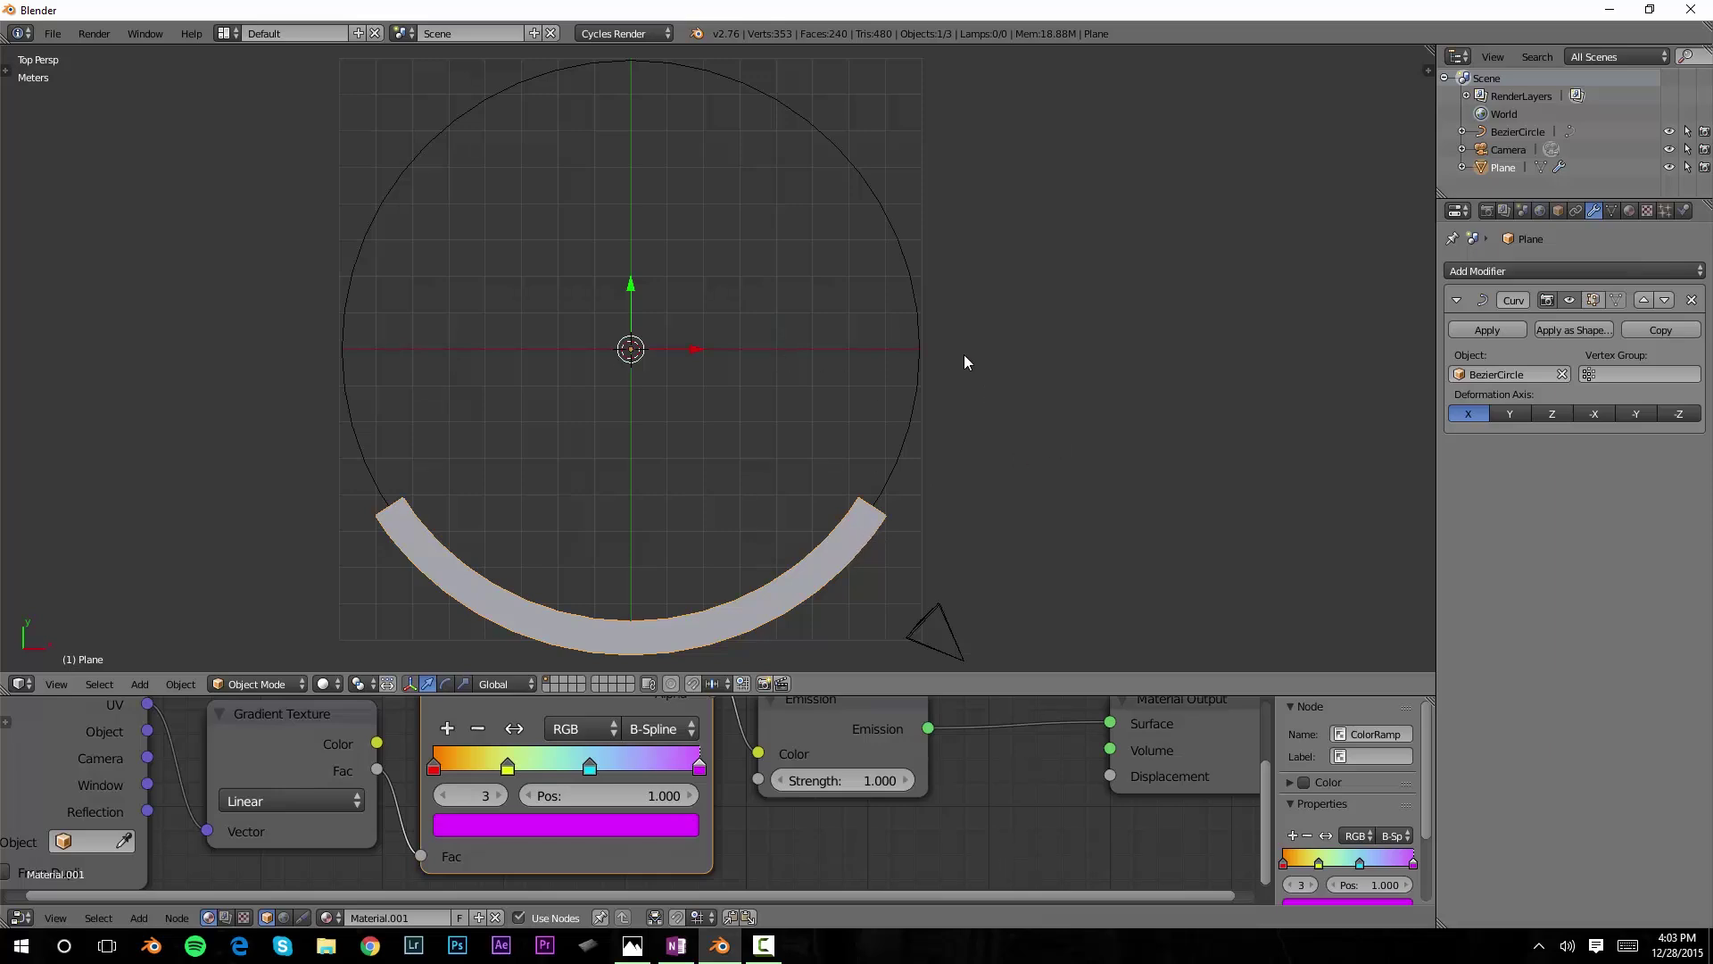
pyautogui.click(1570, 301)
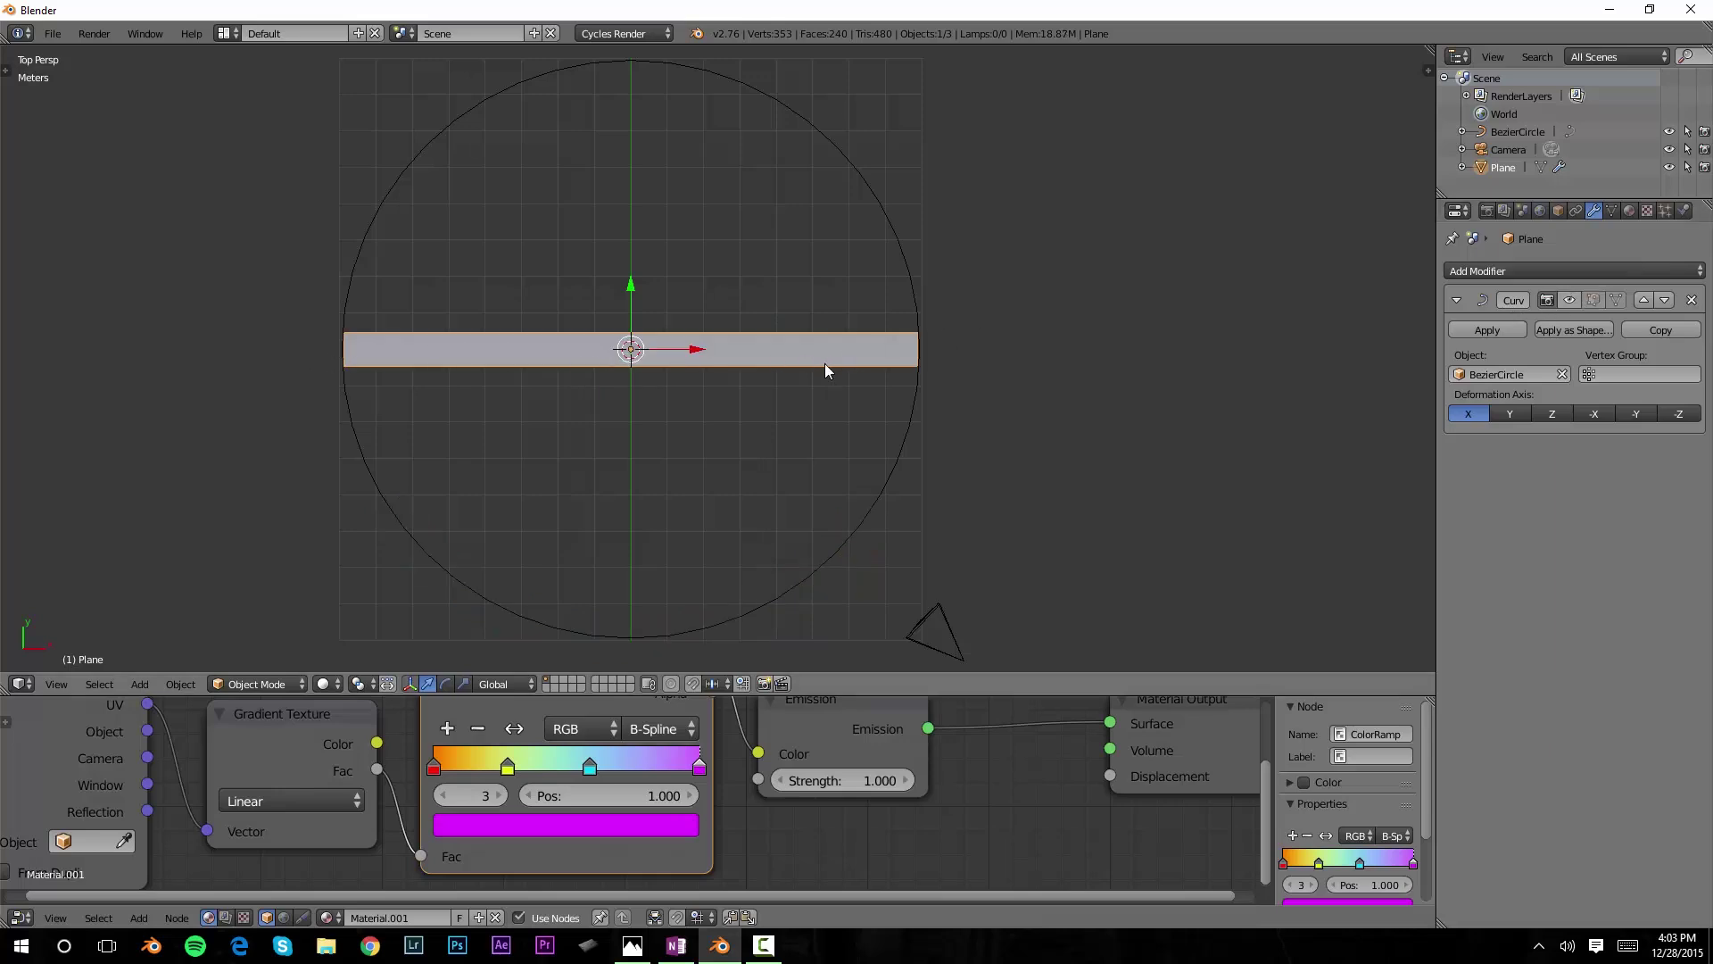
pyautogui.moveTo(824, 362); pyautogui.dragTo(827, 303, button='middle')
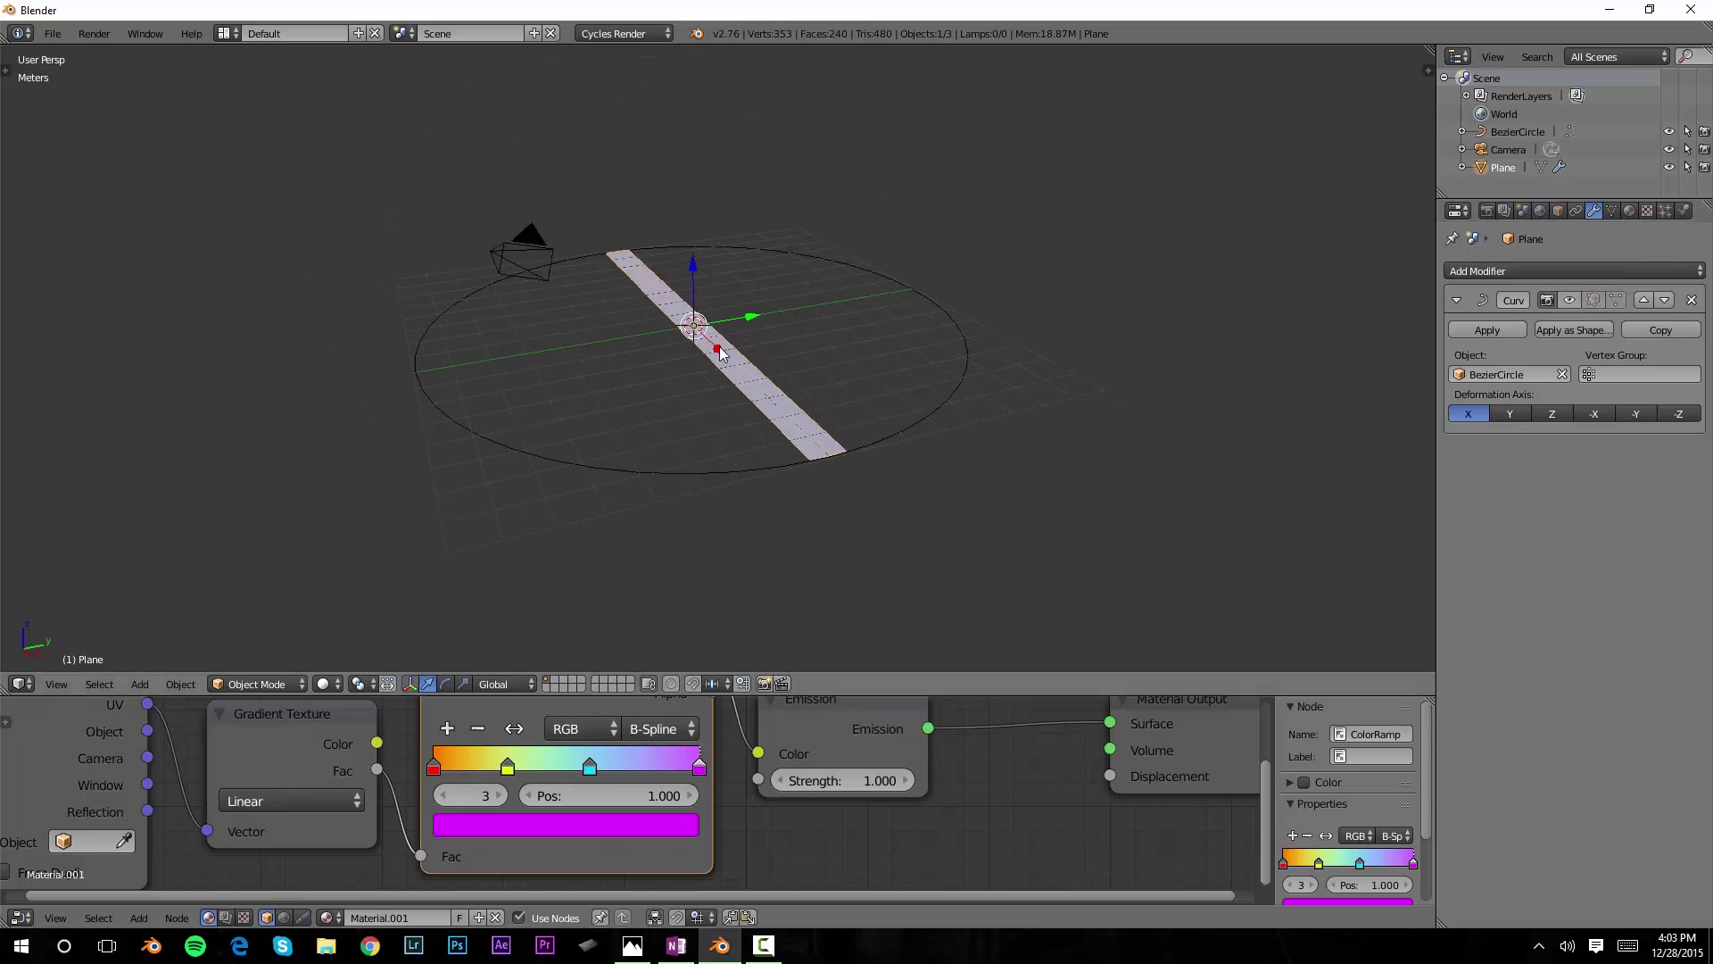
pyautogui.moveTo(721, 354); pyautogui.dragTo(639, 310, button='middle')
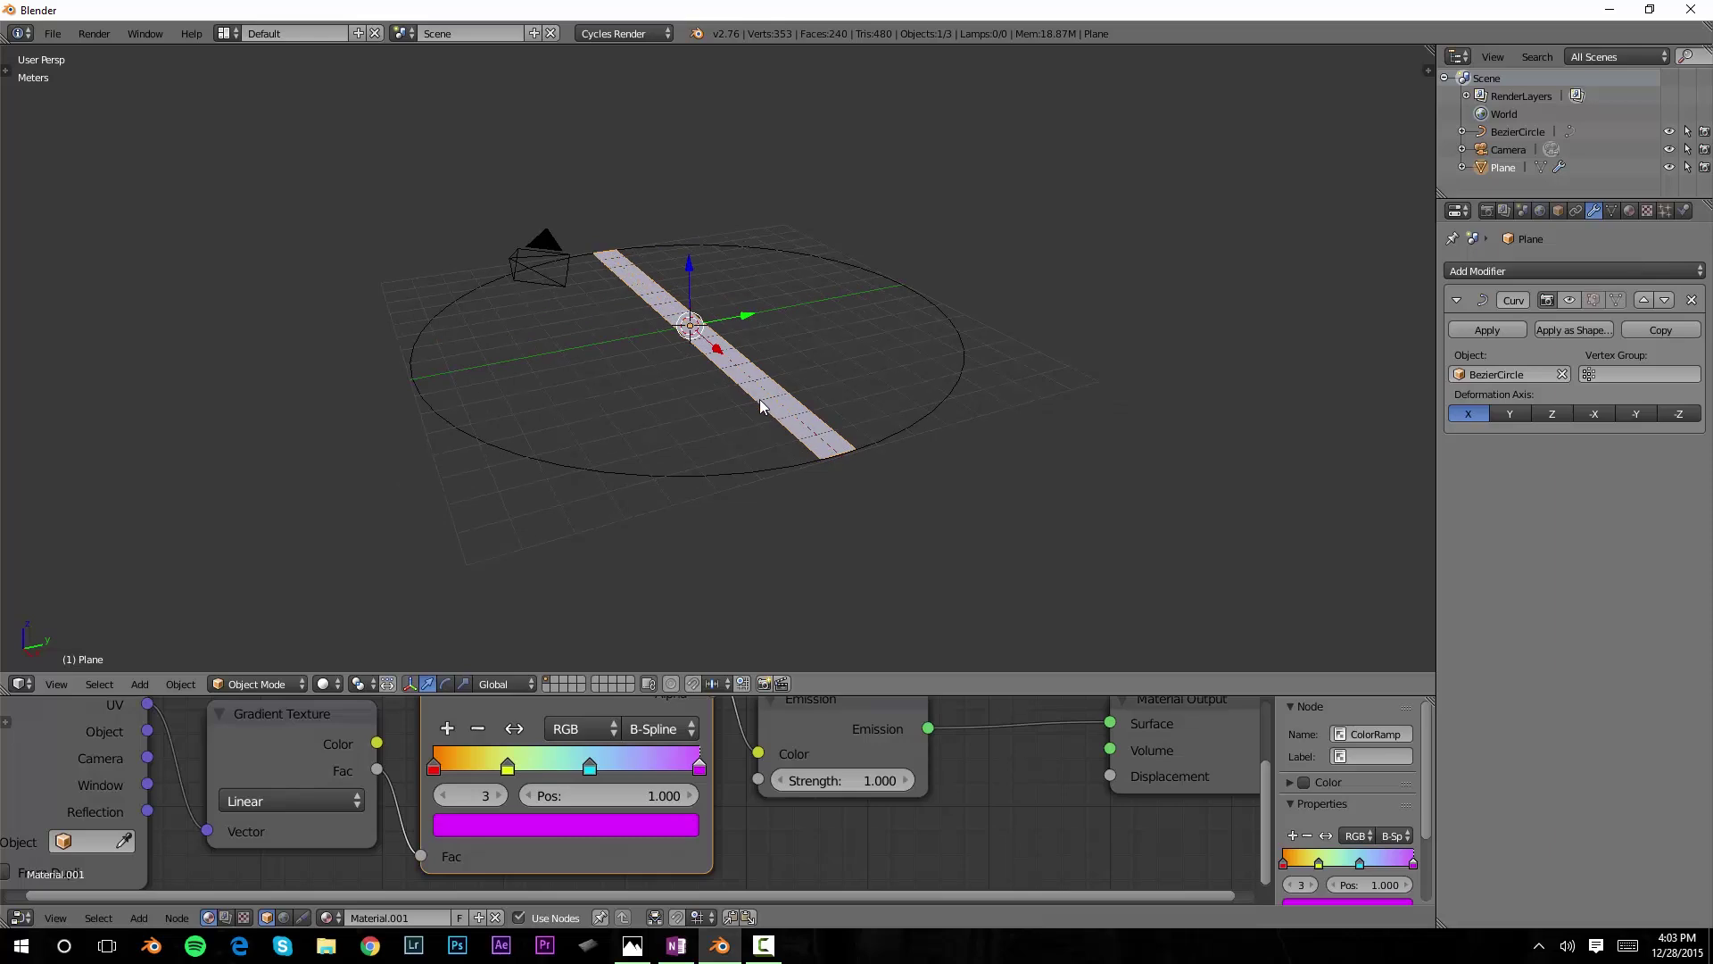
pyautogui.moveTo(759, 399); pyautogui.dragTo(895, 439, button='middle')
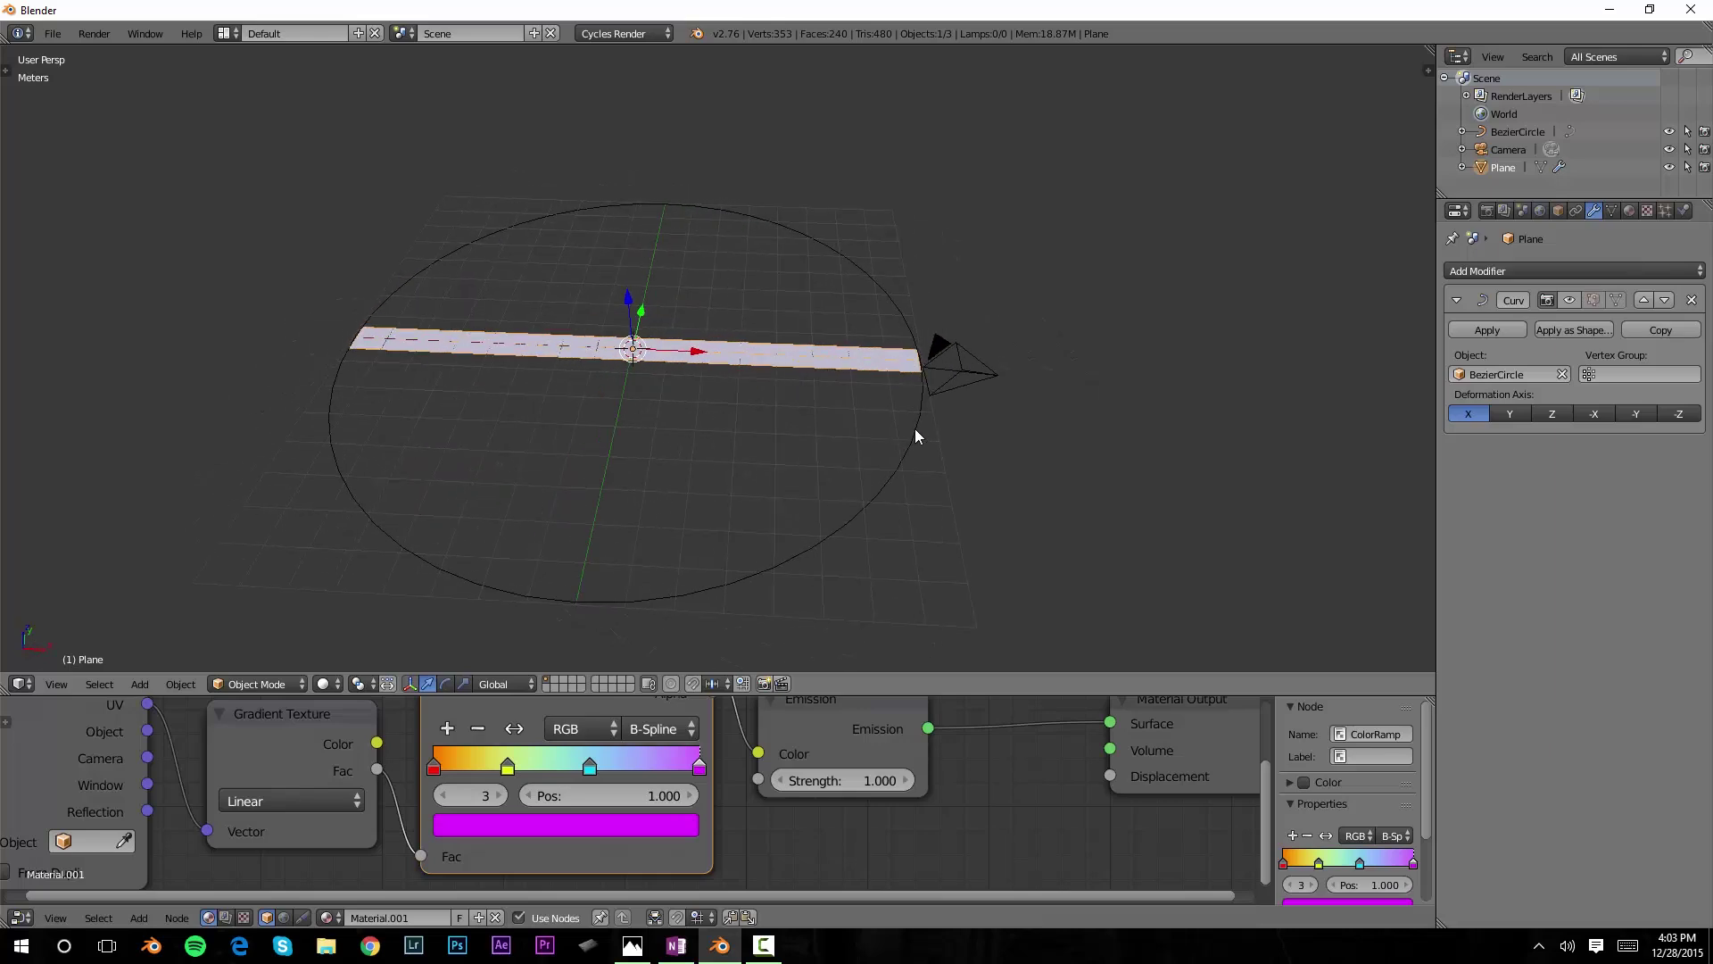
pyautogui.moveTo(610, 366); pyautogui.dragTo(882, 336, button='middle')
pyautogui.press('KP_7')
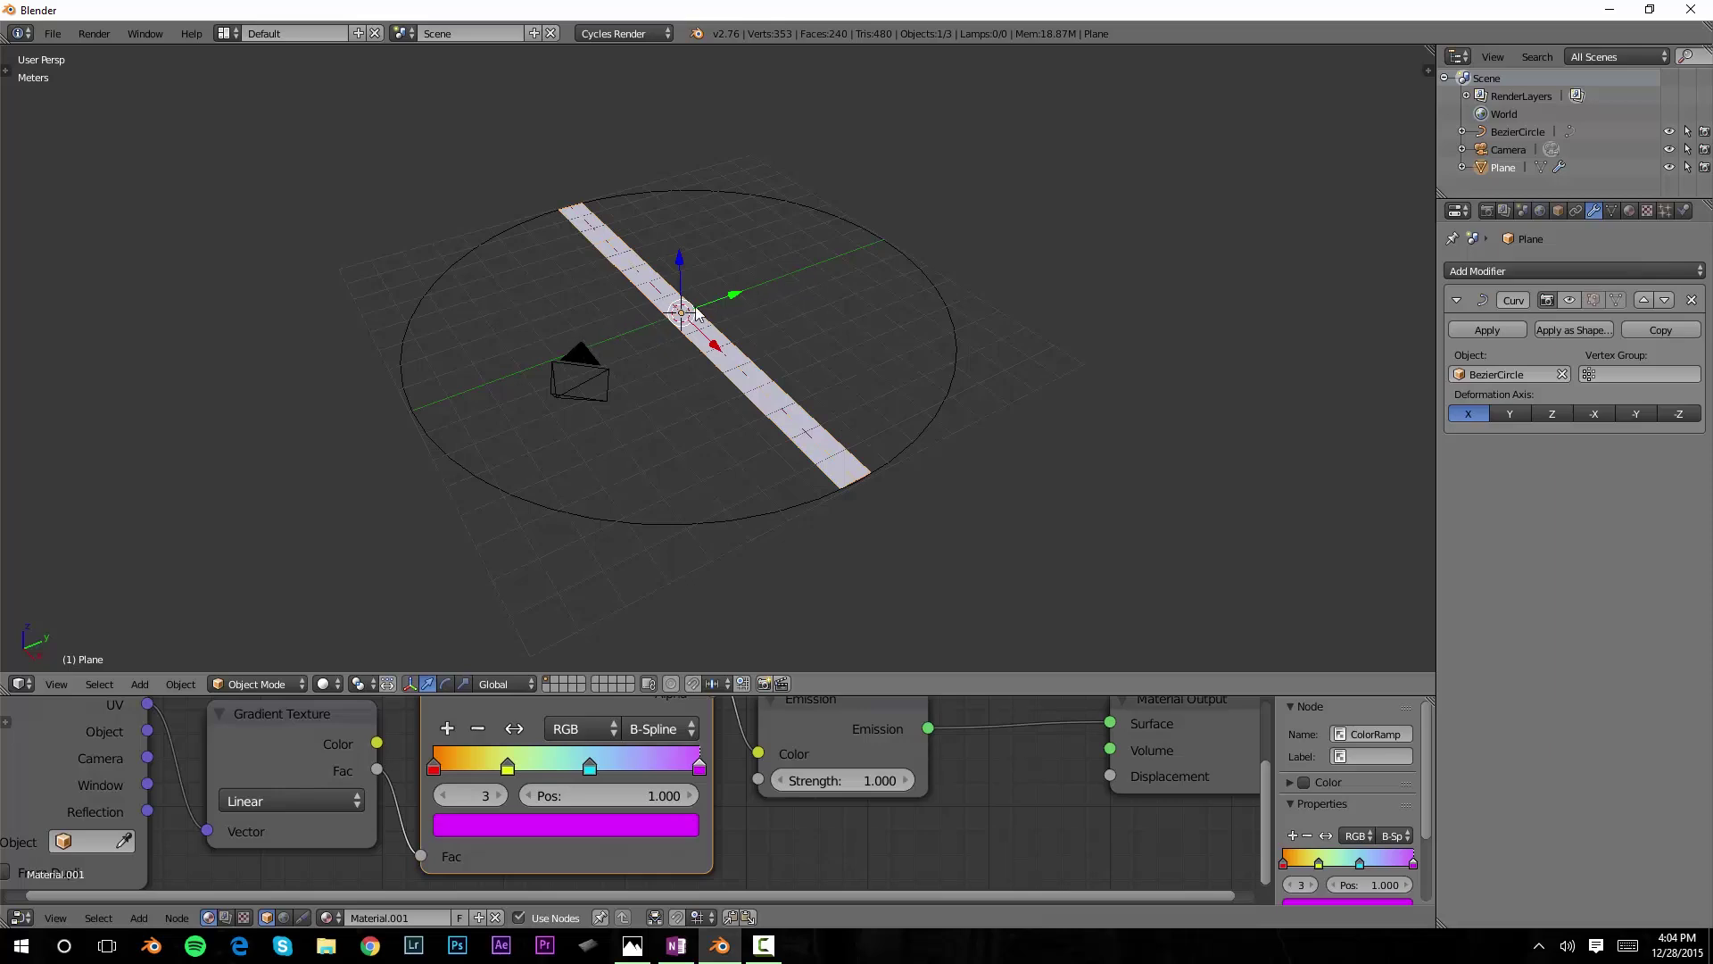
pyautogui.moveTo(592, 355); pyautogui.dragTo(663, 455, button='middle')
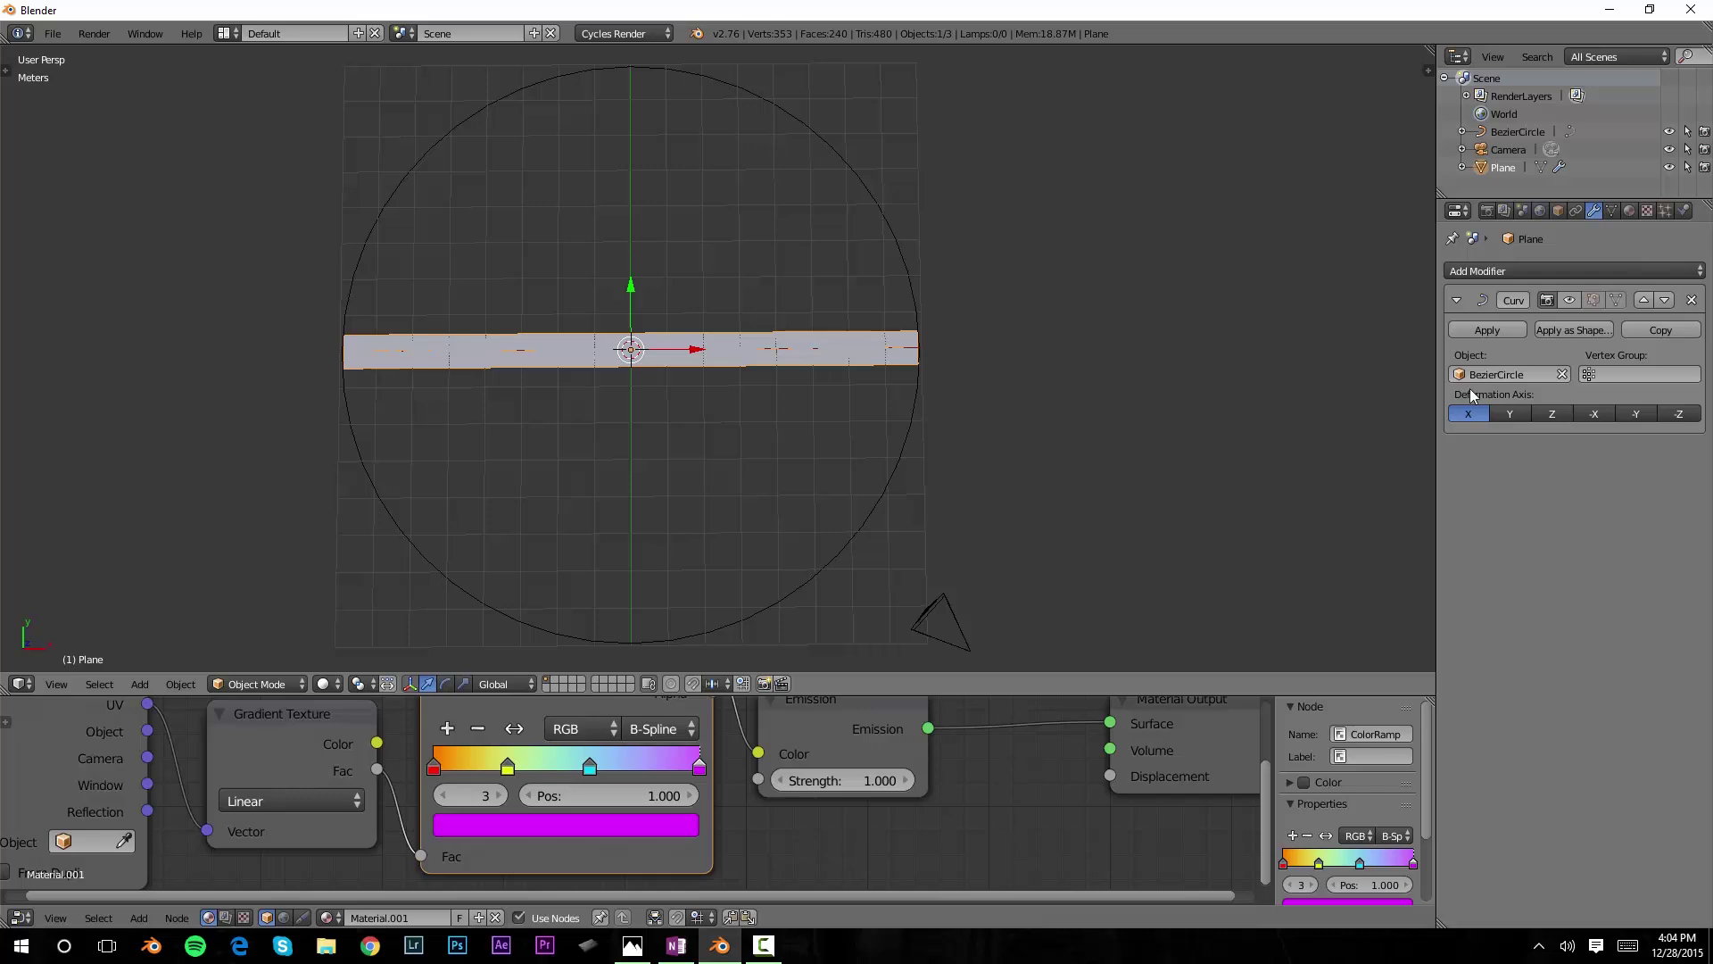
pyautogui.click(1568, 299)
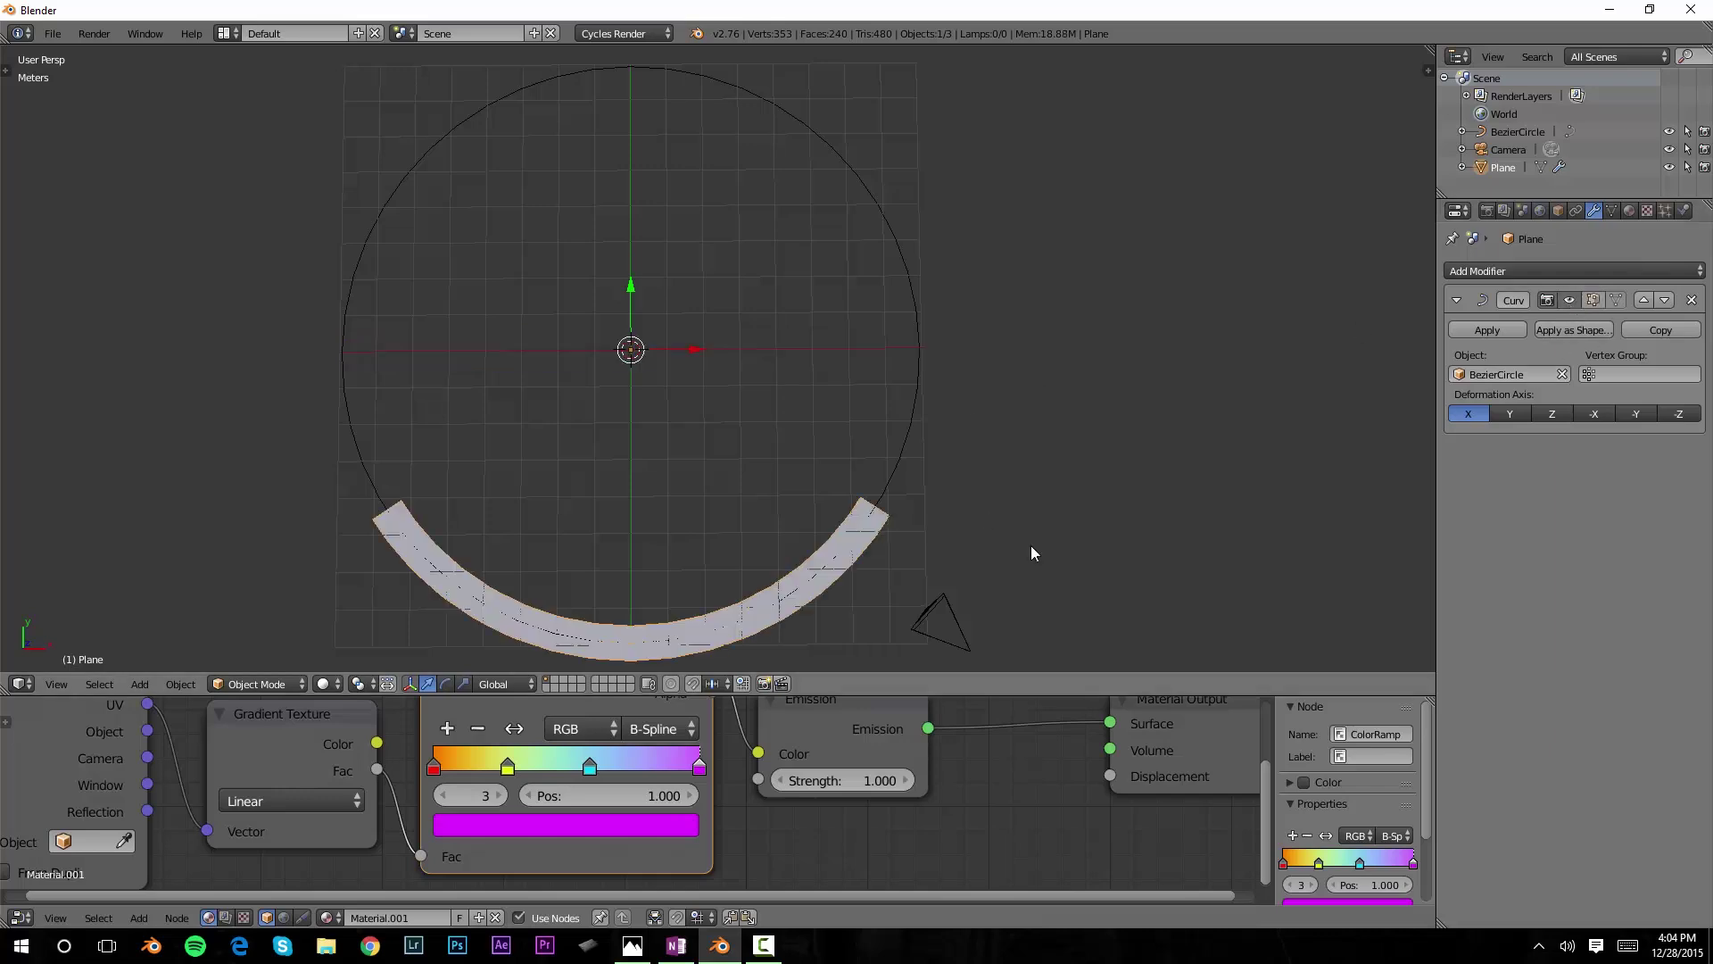
# - Rotate the Bezier circle -90° about X to stand it upright, then select the plane
pyautogui.moveTo(1030, 546); pyautogui.dragTo(818, 387, button='middle')
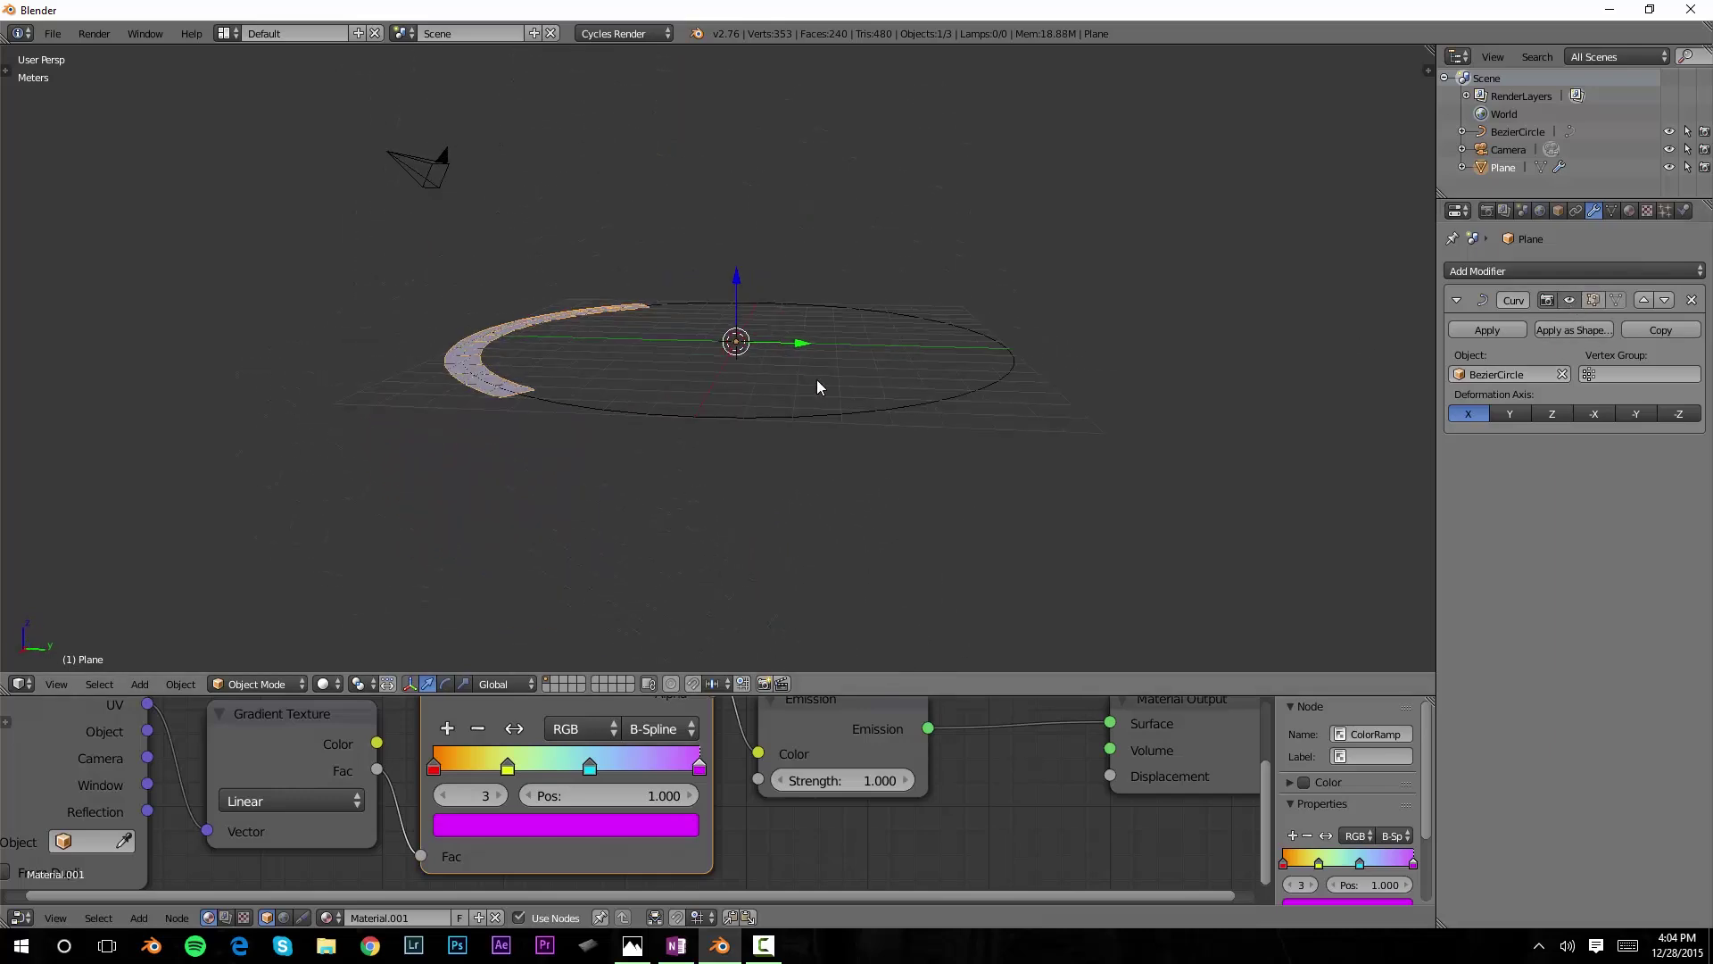
pyautogui.rightClick(749, 428)
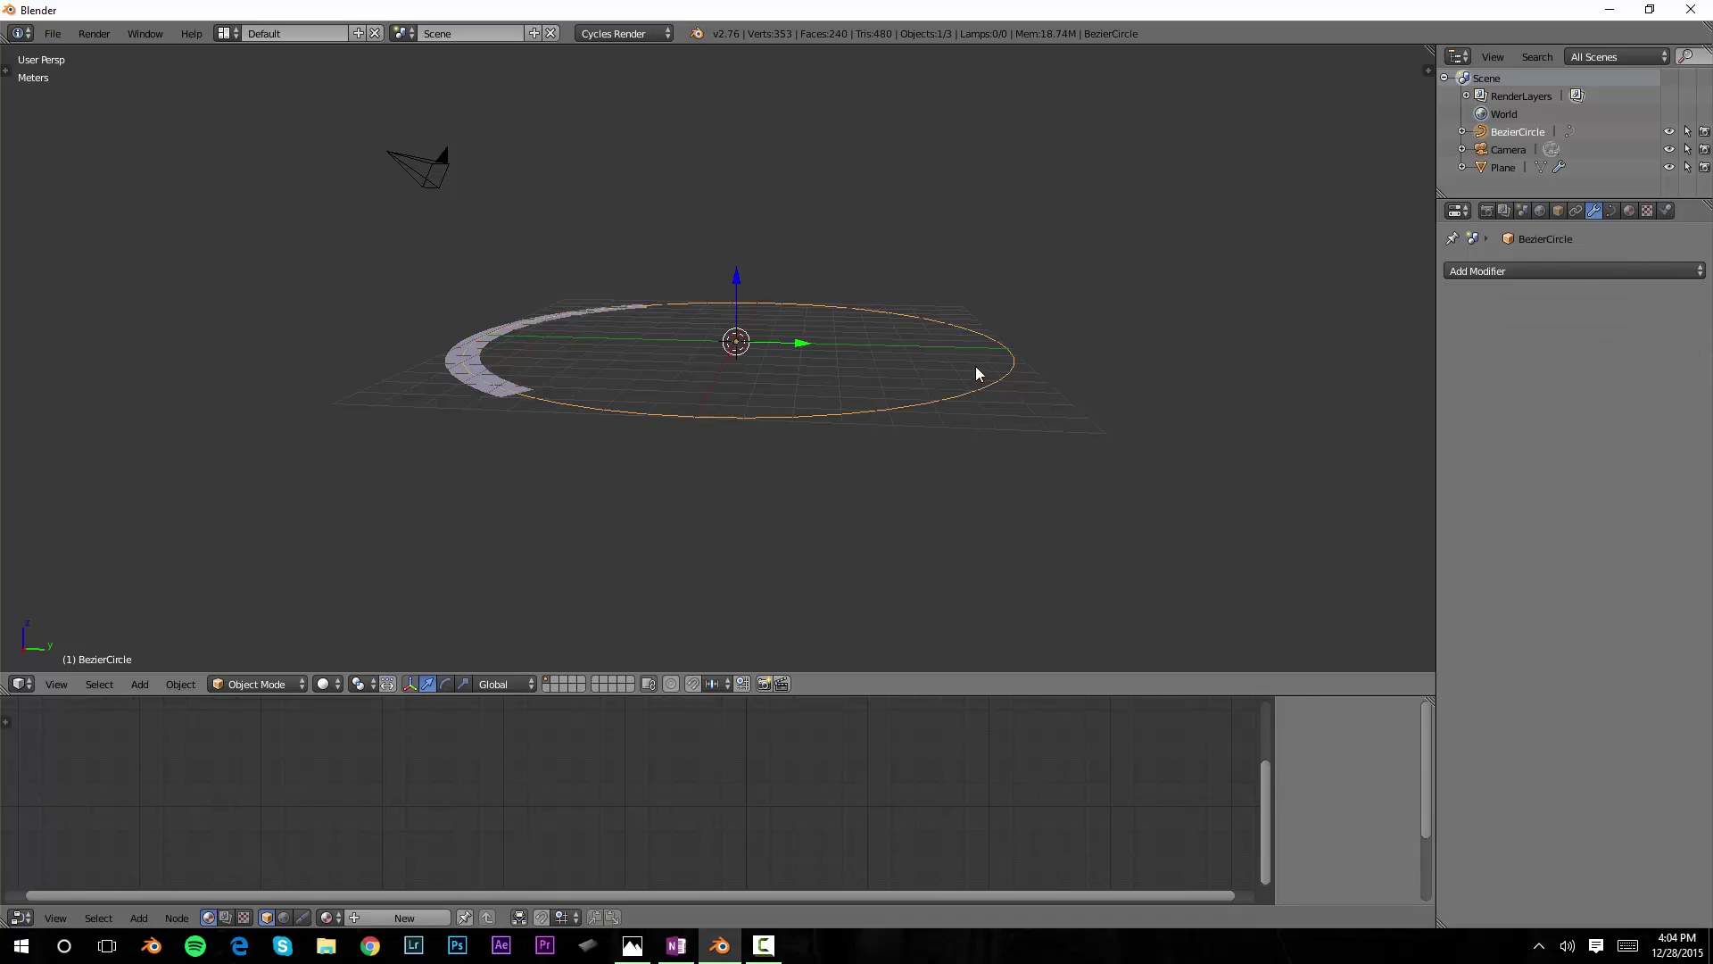
pyautogui.press('r')
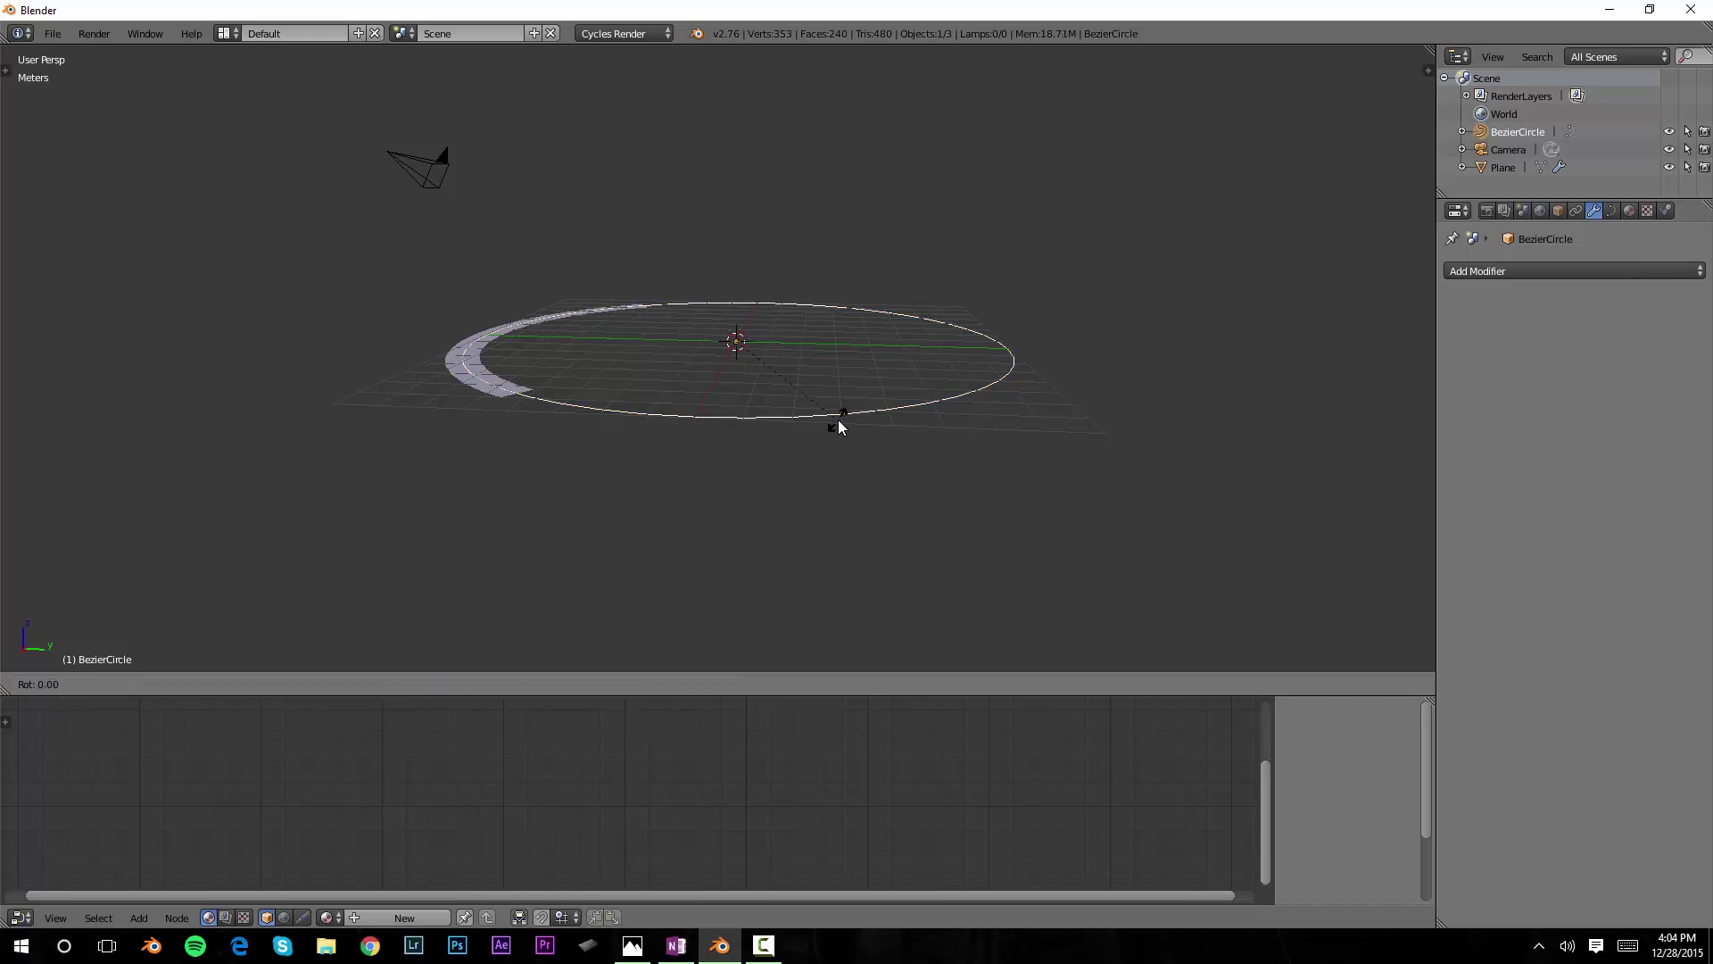
pyautogui.press('x')
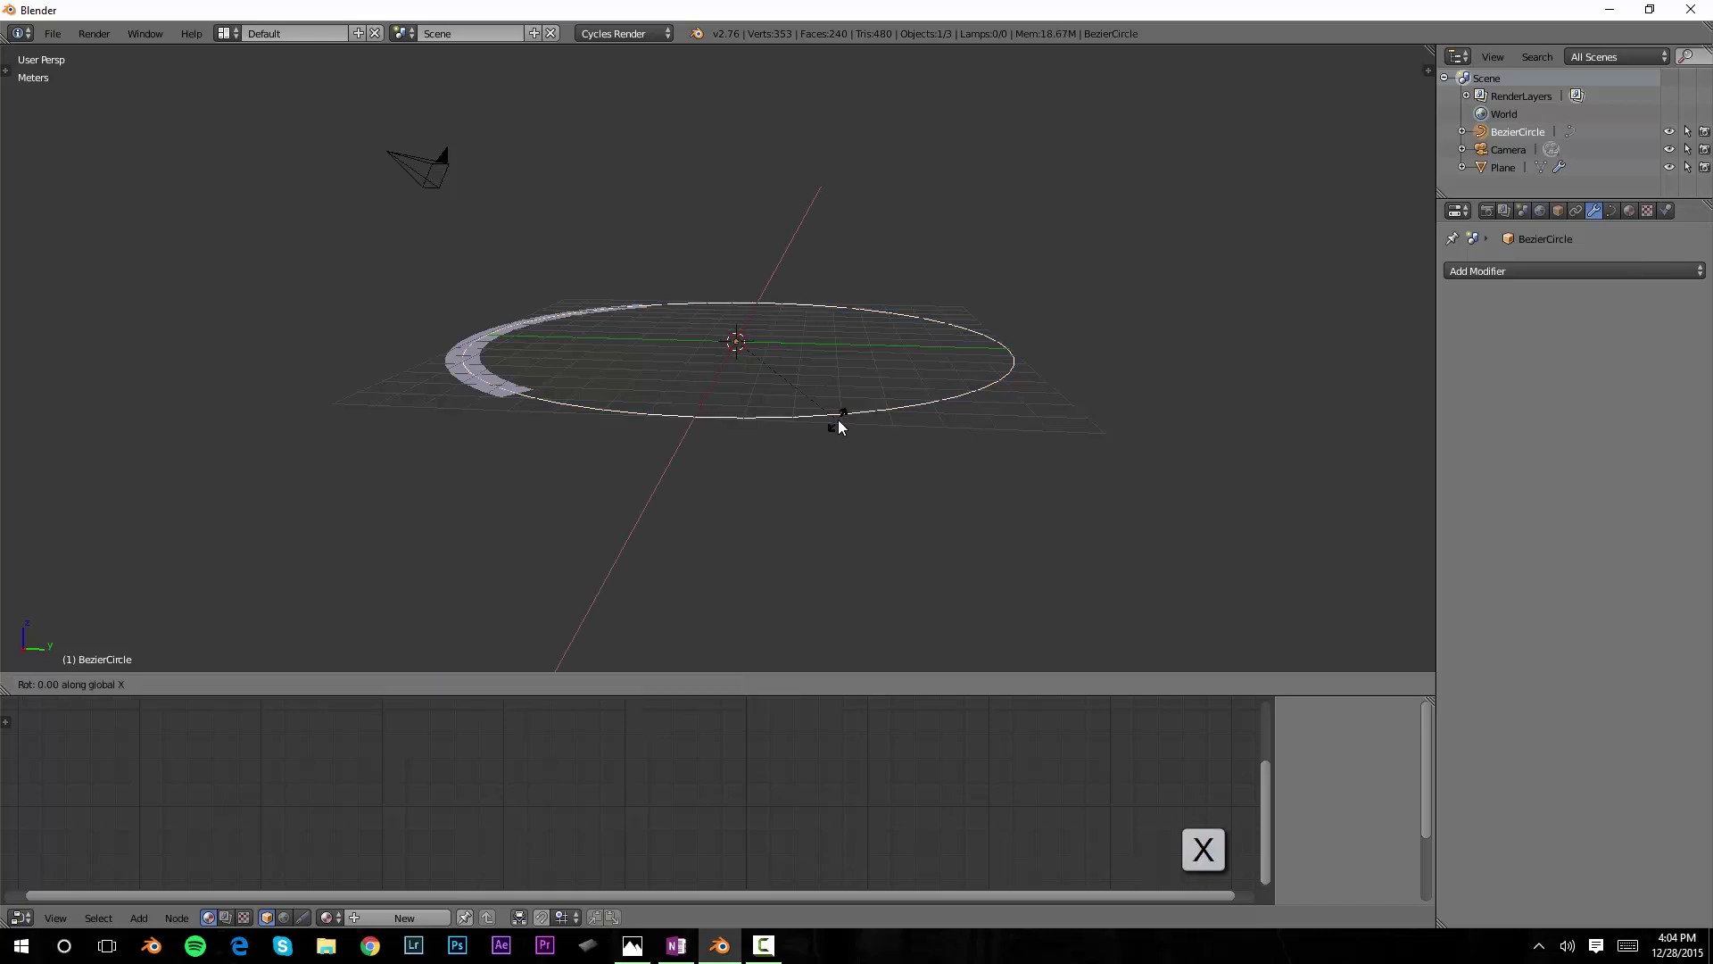
pyautogui.press('9')
pyautogui.press('0')
pyautogui.press('-')
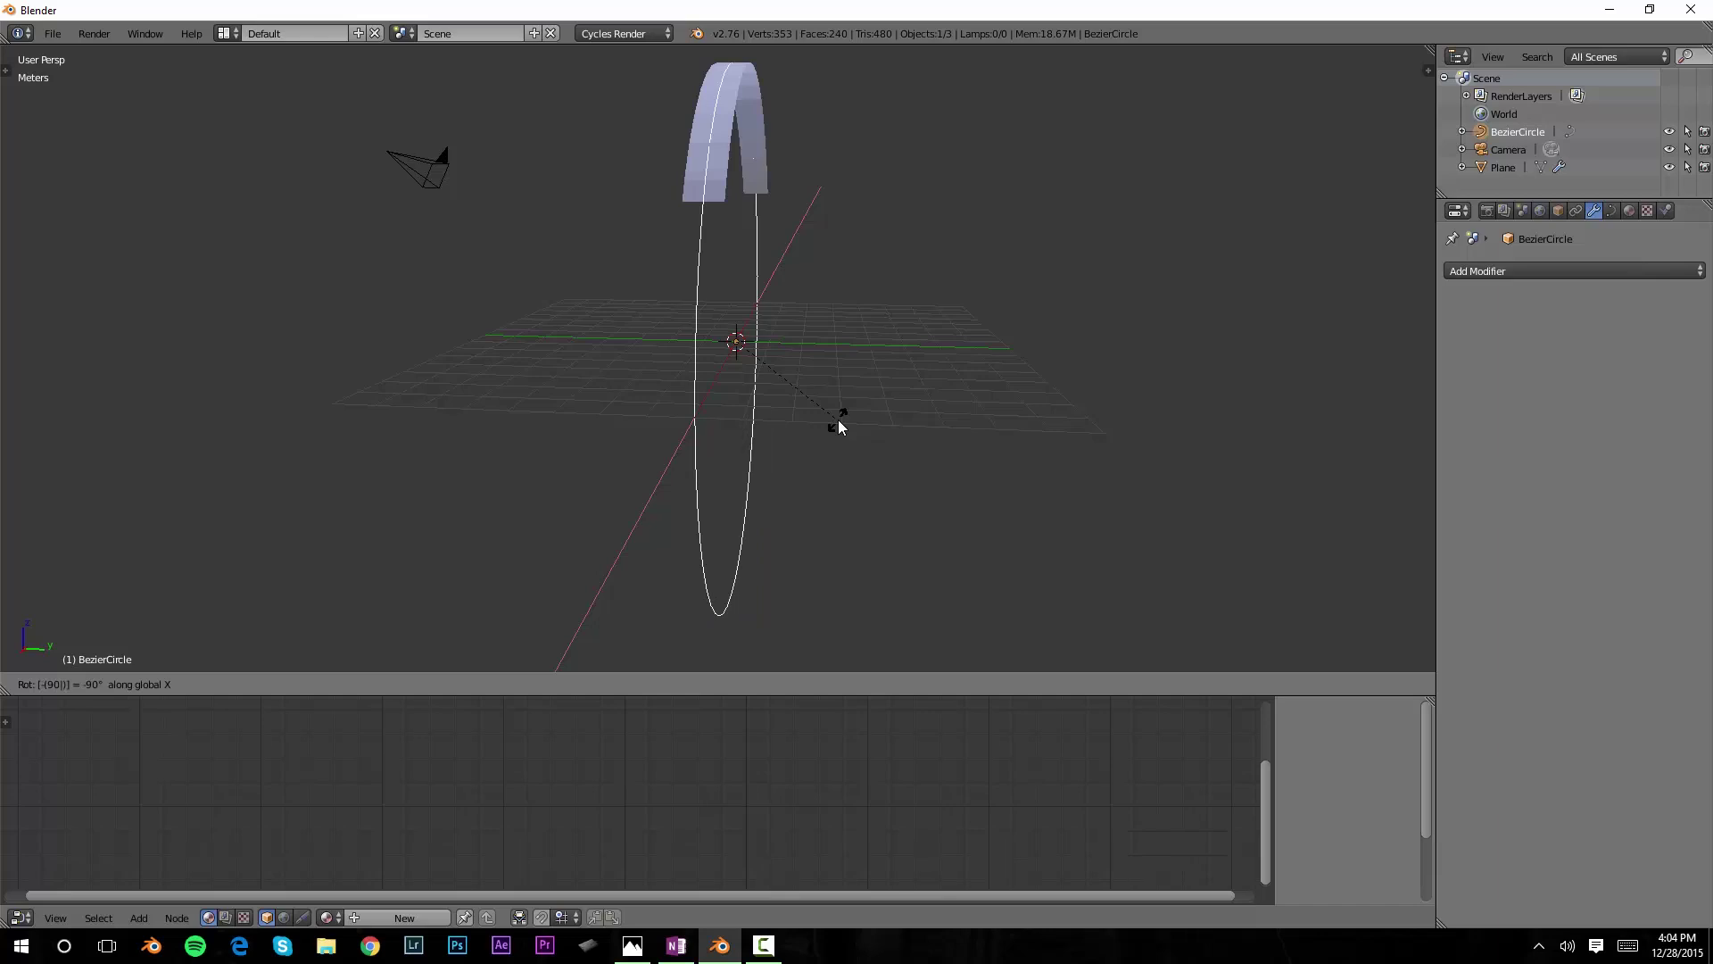
pyautogui.press('Return')
pyautogui.moveTo(738, 387); pyautogui.dragTo(746, 338, button='middle')
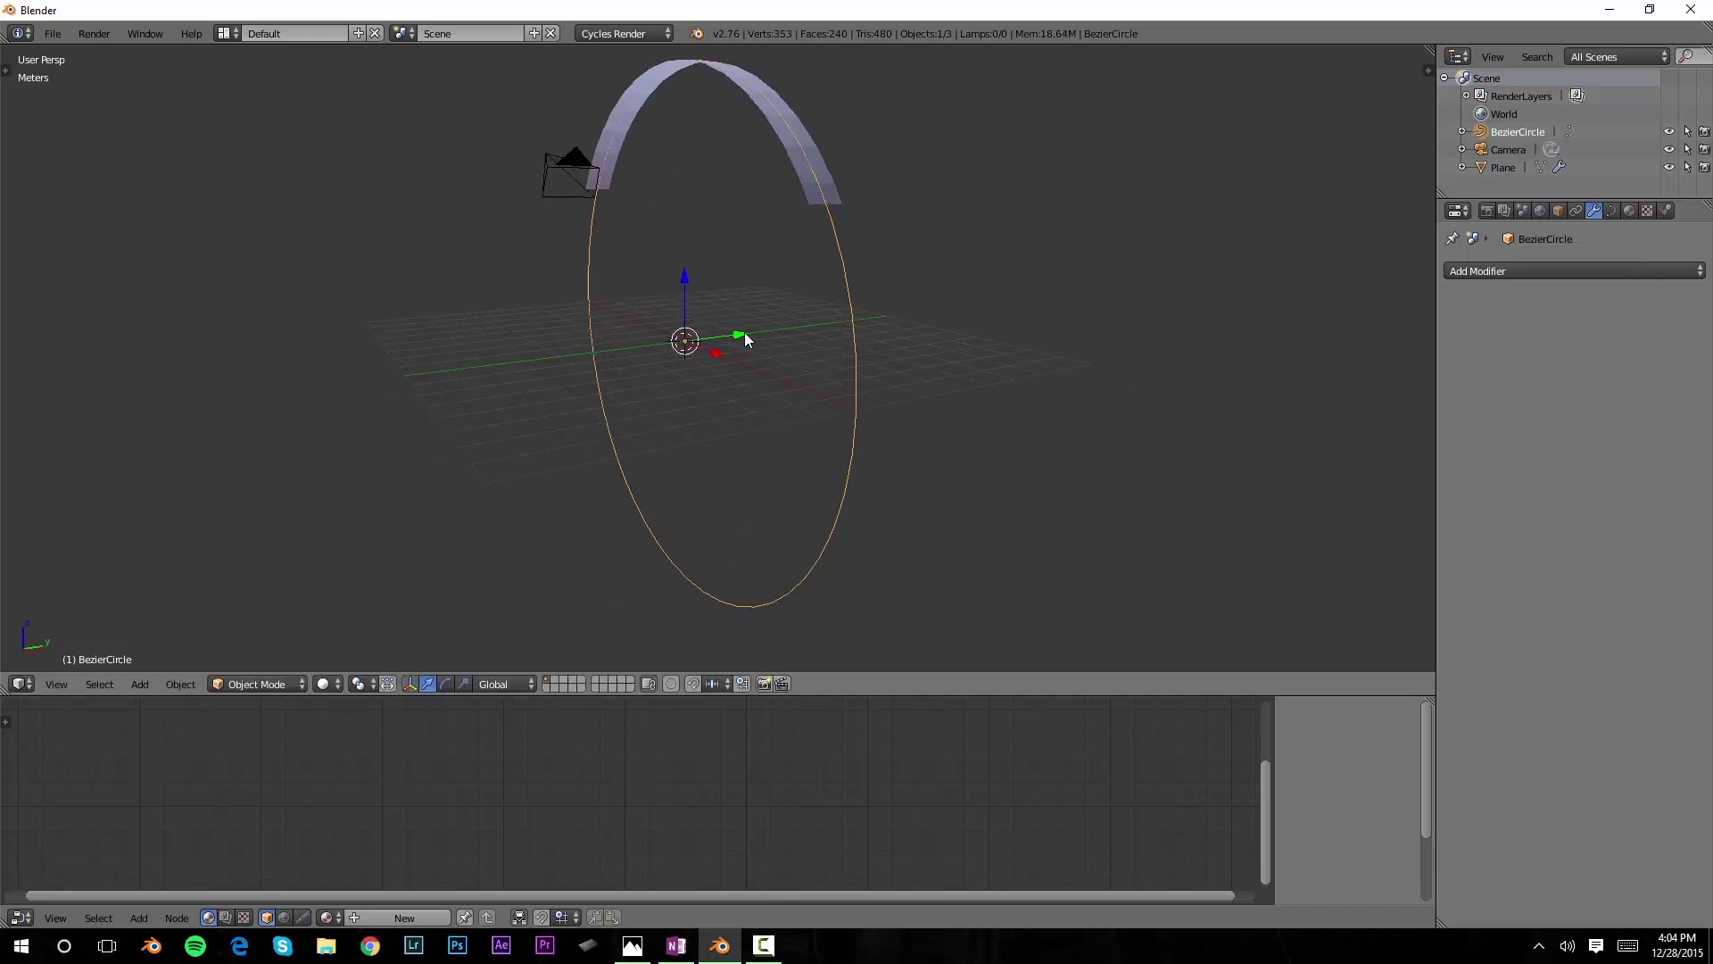
pyautogui.rightClick(834, 190)
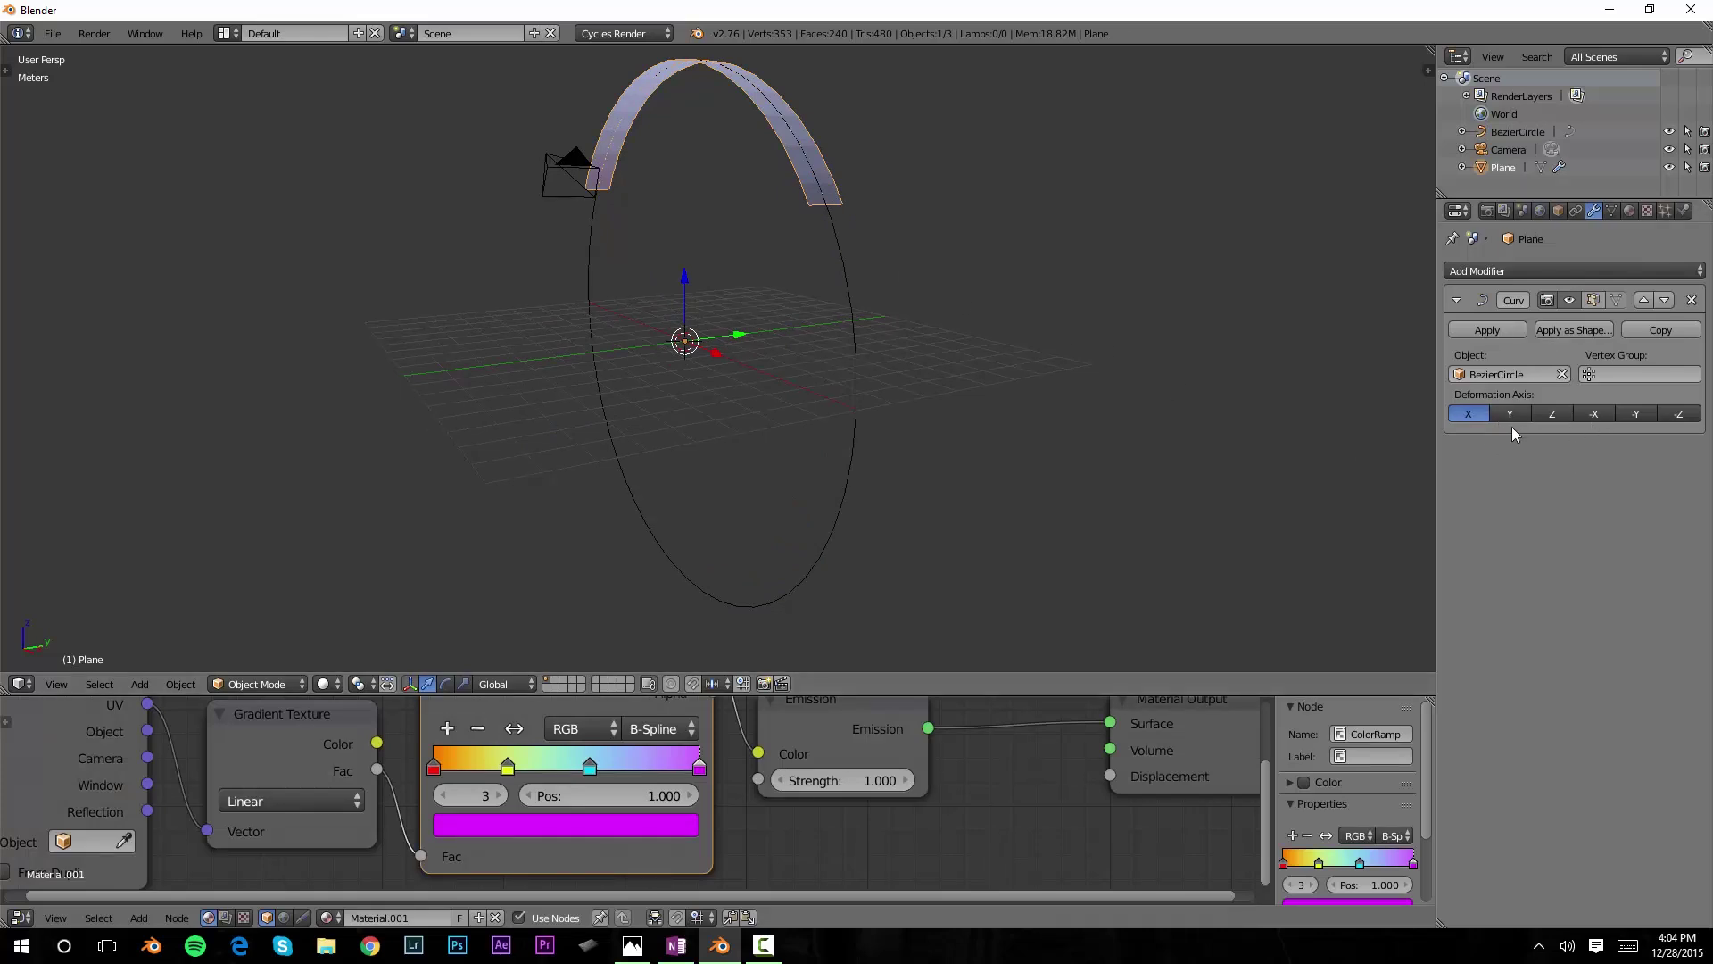
# - Set the Curve modifier's Deformation Axis to -X and switch to front view
pyautogui.click(1599, 414)
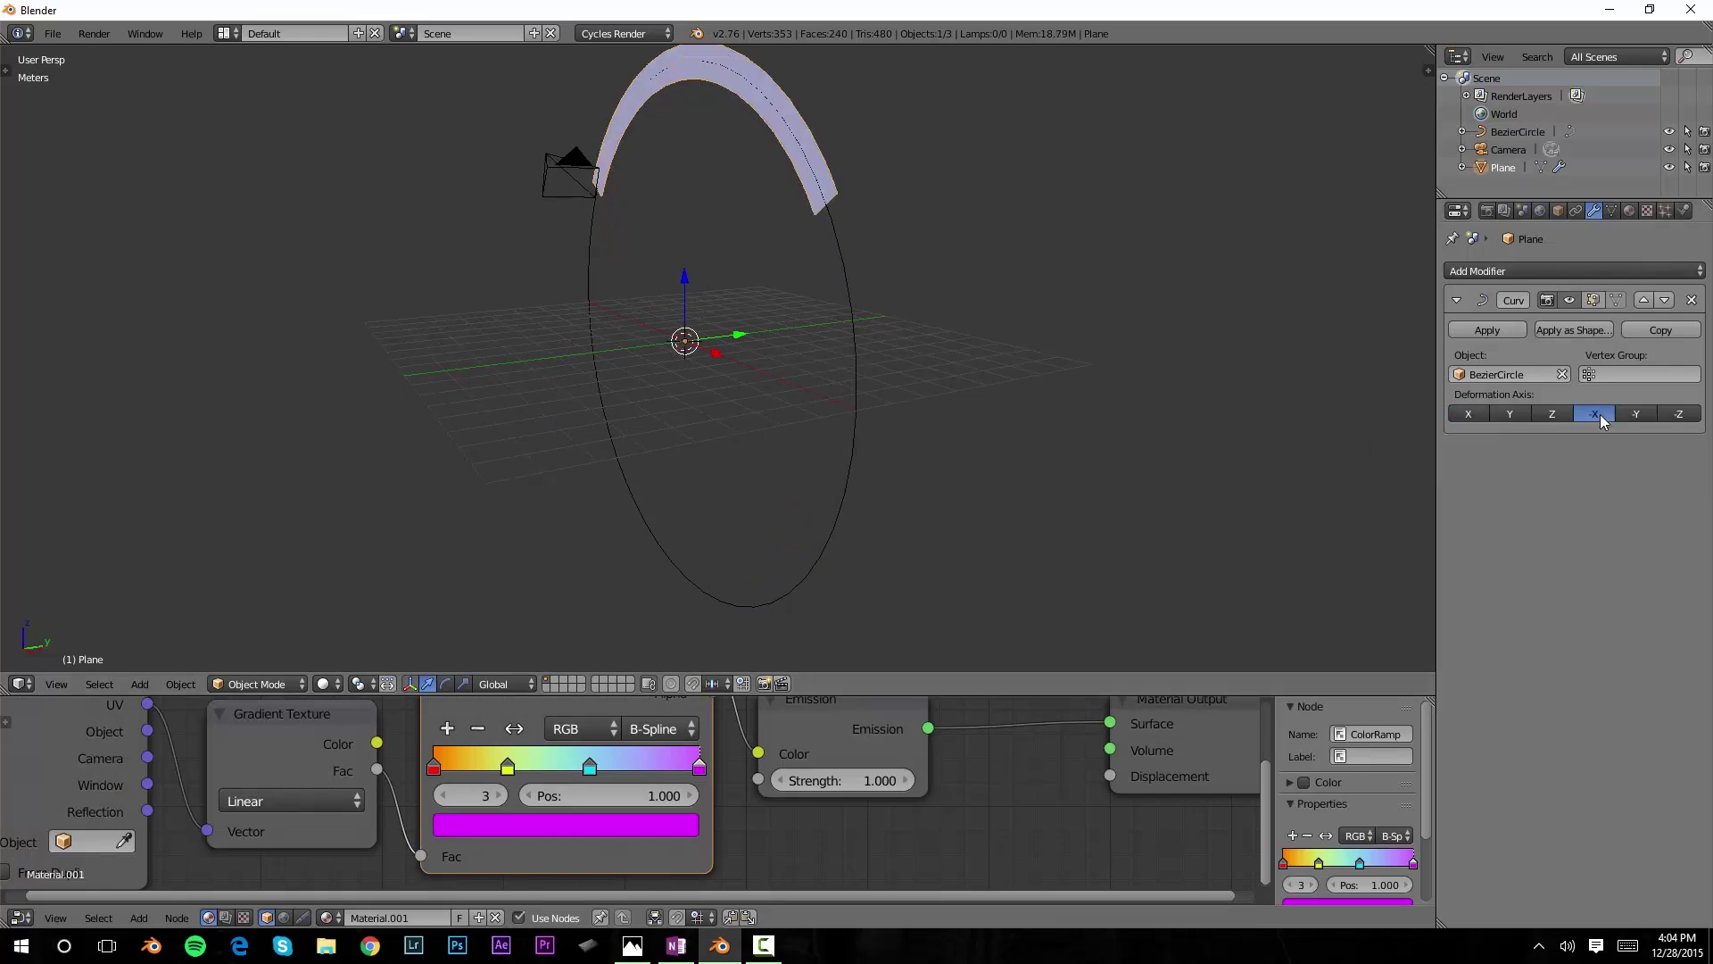
pyautogui.moveTo(553, 431); pyautogui.dragTo(673, 391, button='middle')
pyautogui.press('KP_1')
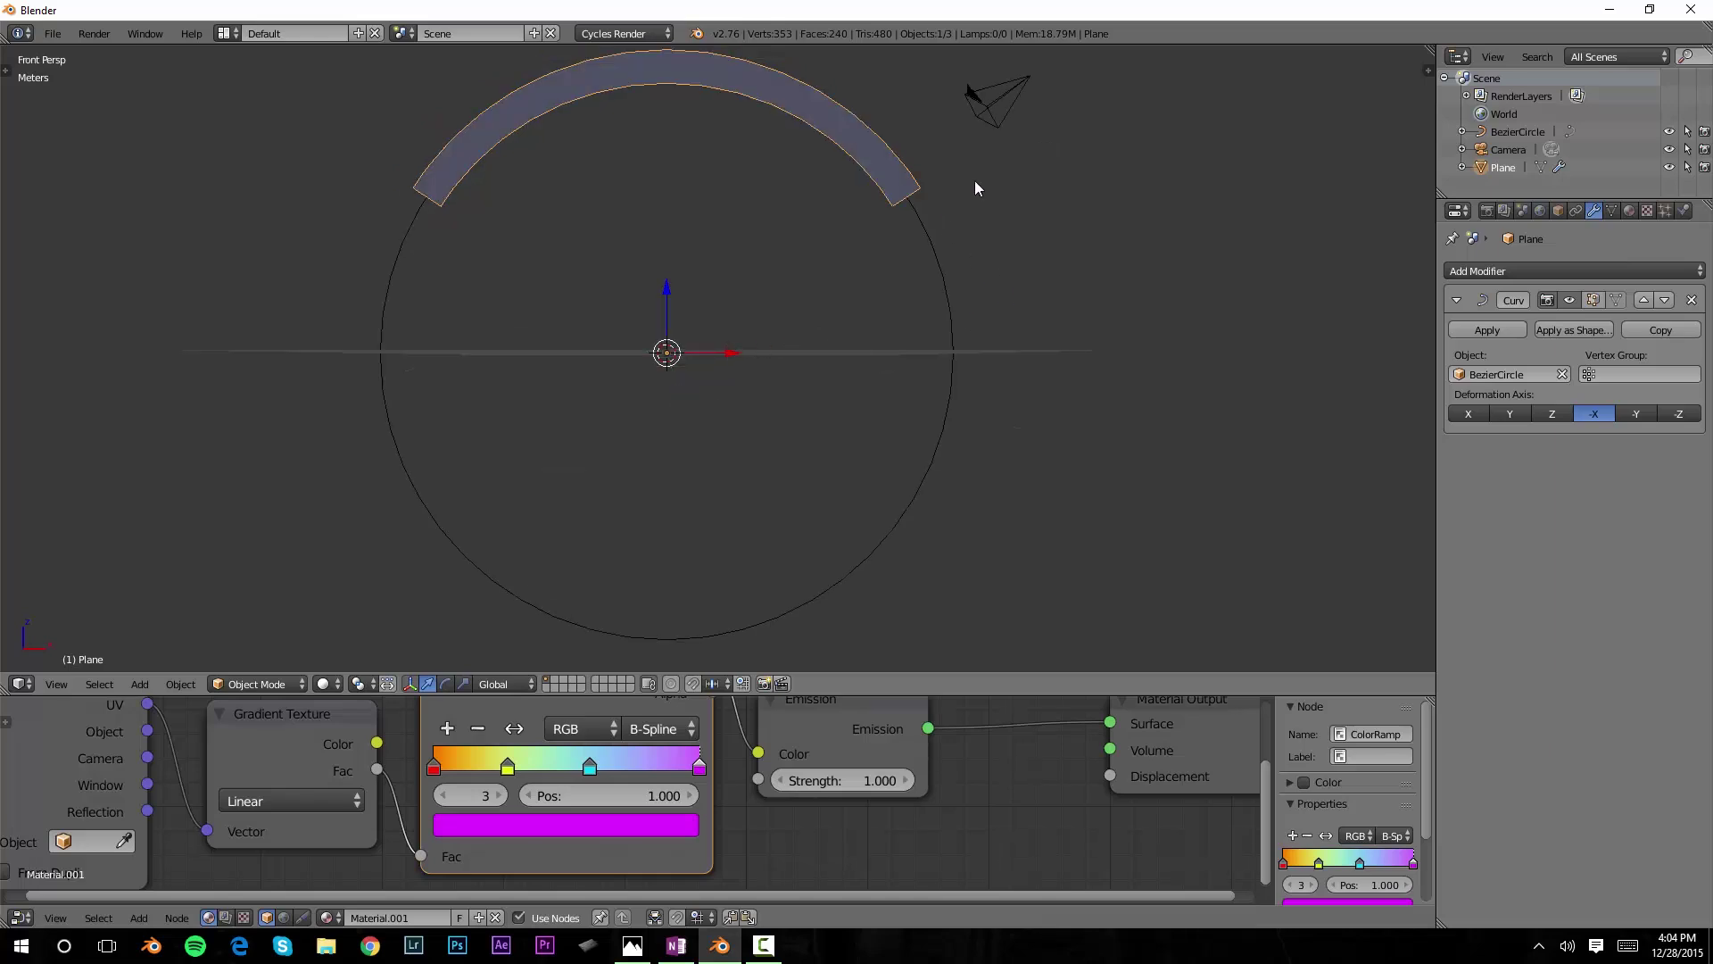
# - In camera view, move the camera down so the rainbow arc fits the frame's top
pyautogui.scroll(-2, 895, 282)
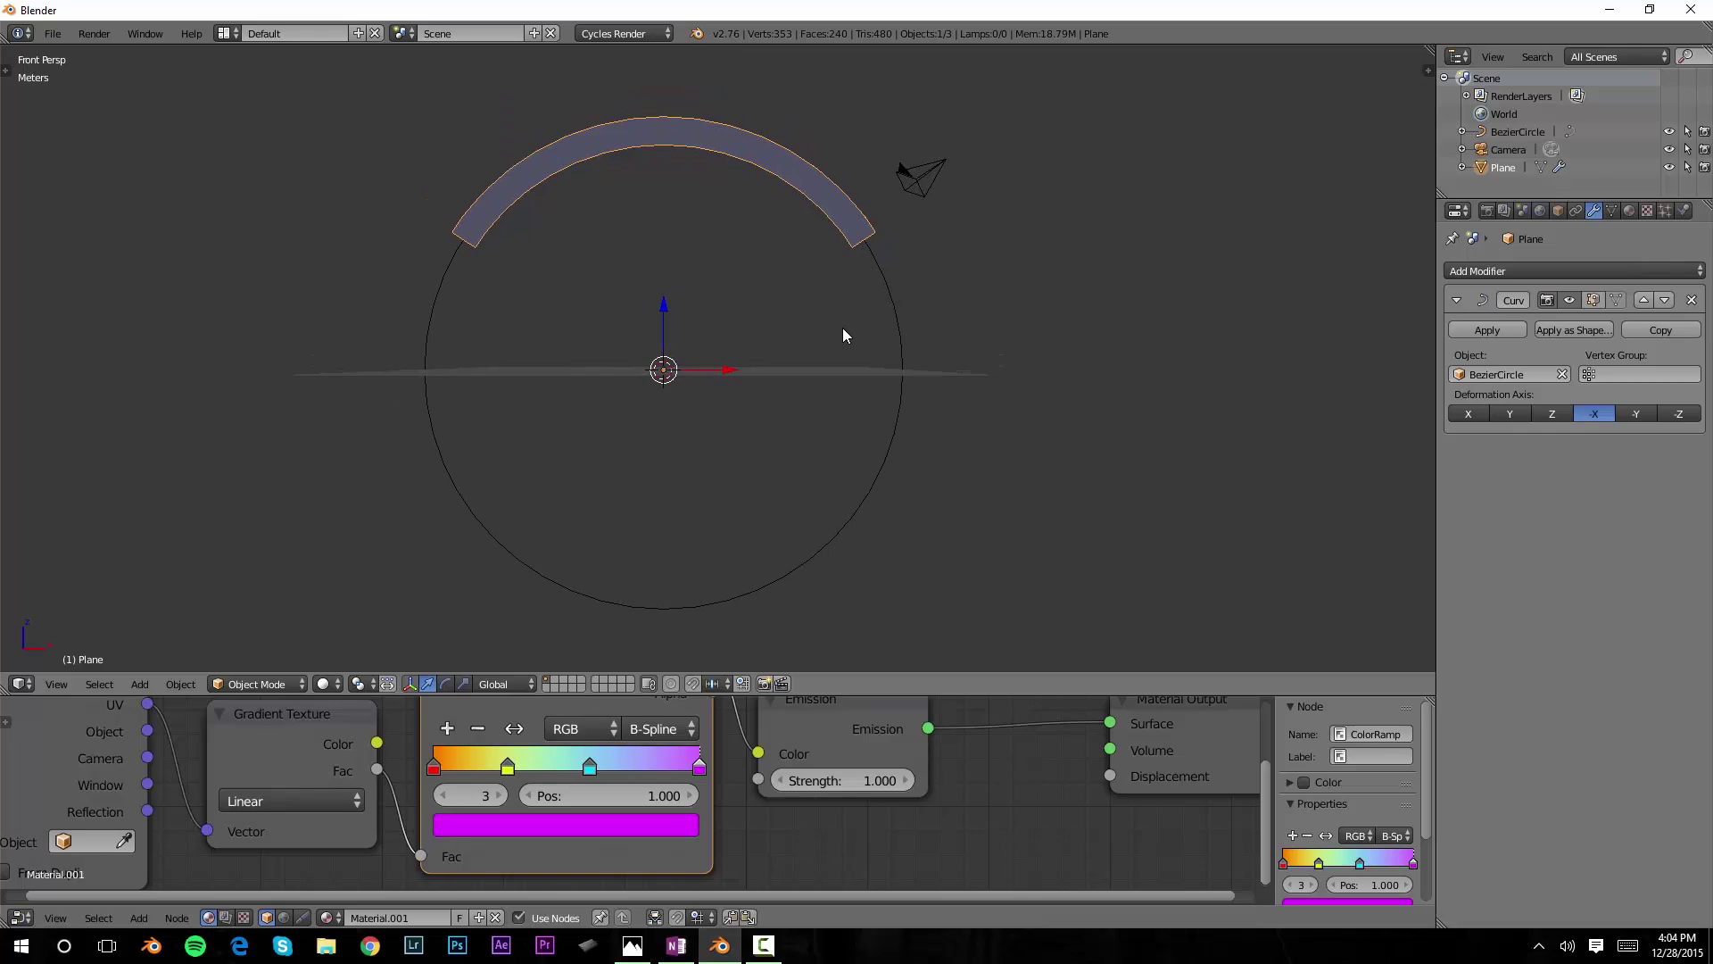
pyautogui.press('ctrl+alt+KP_0')
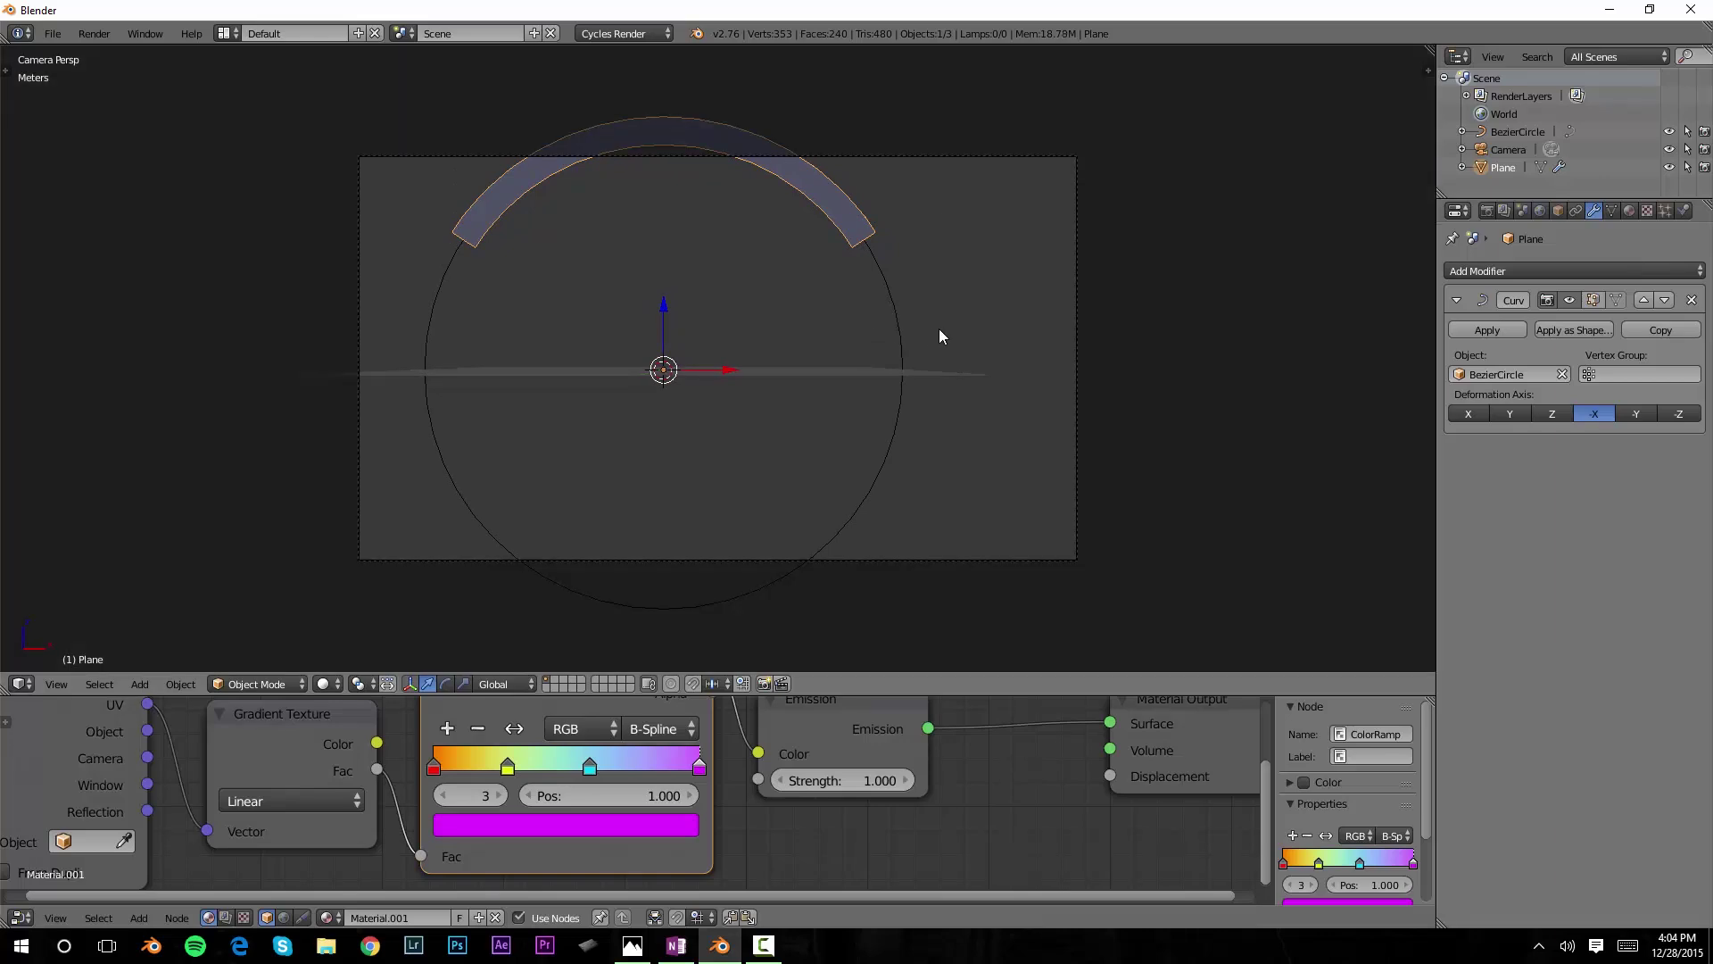
pyautogui.rightClick(1077, 261)
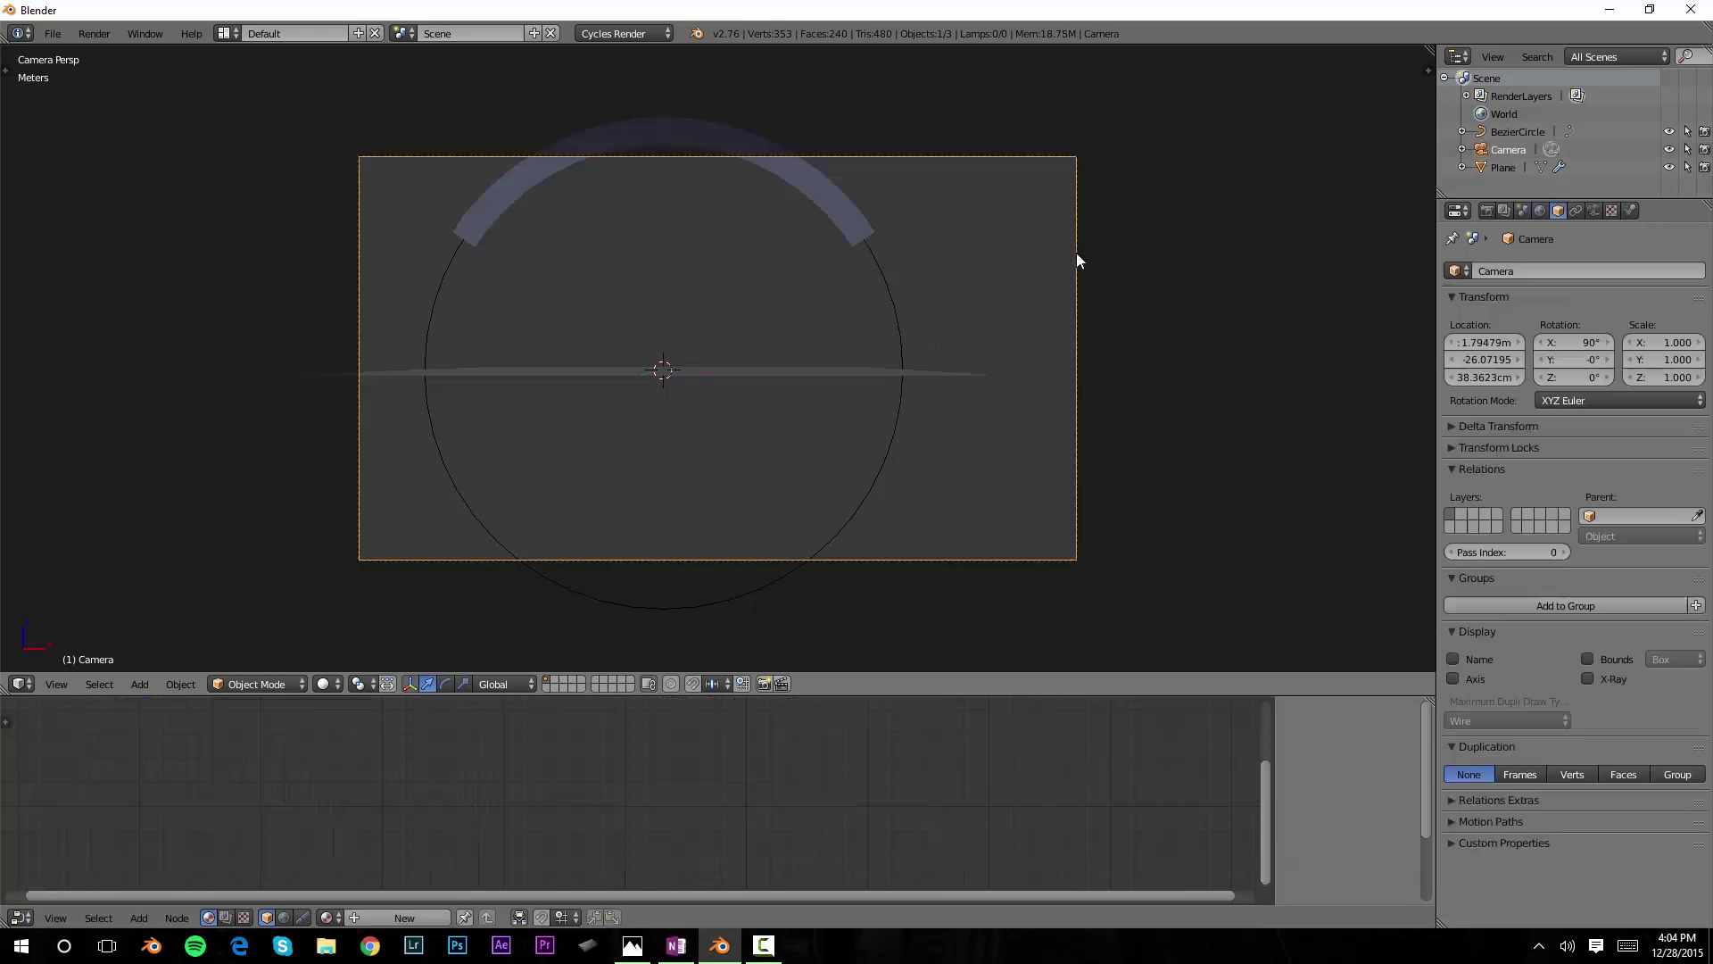
pyautogui.press('g')
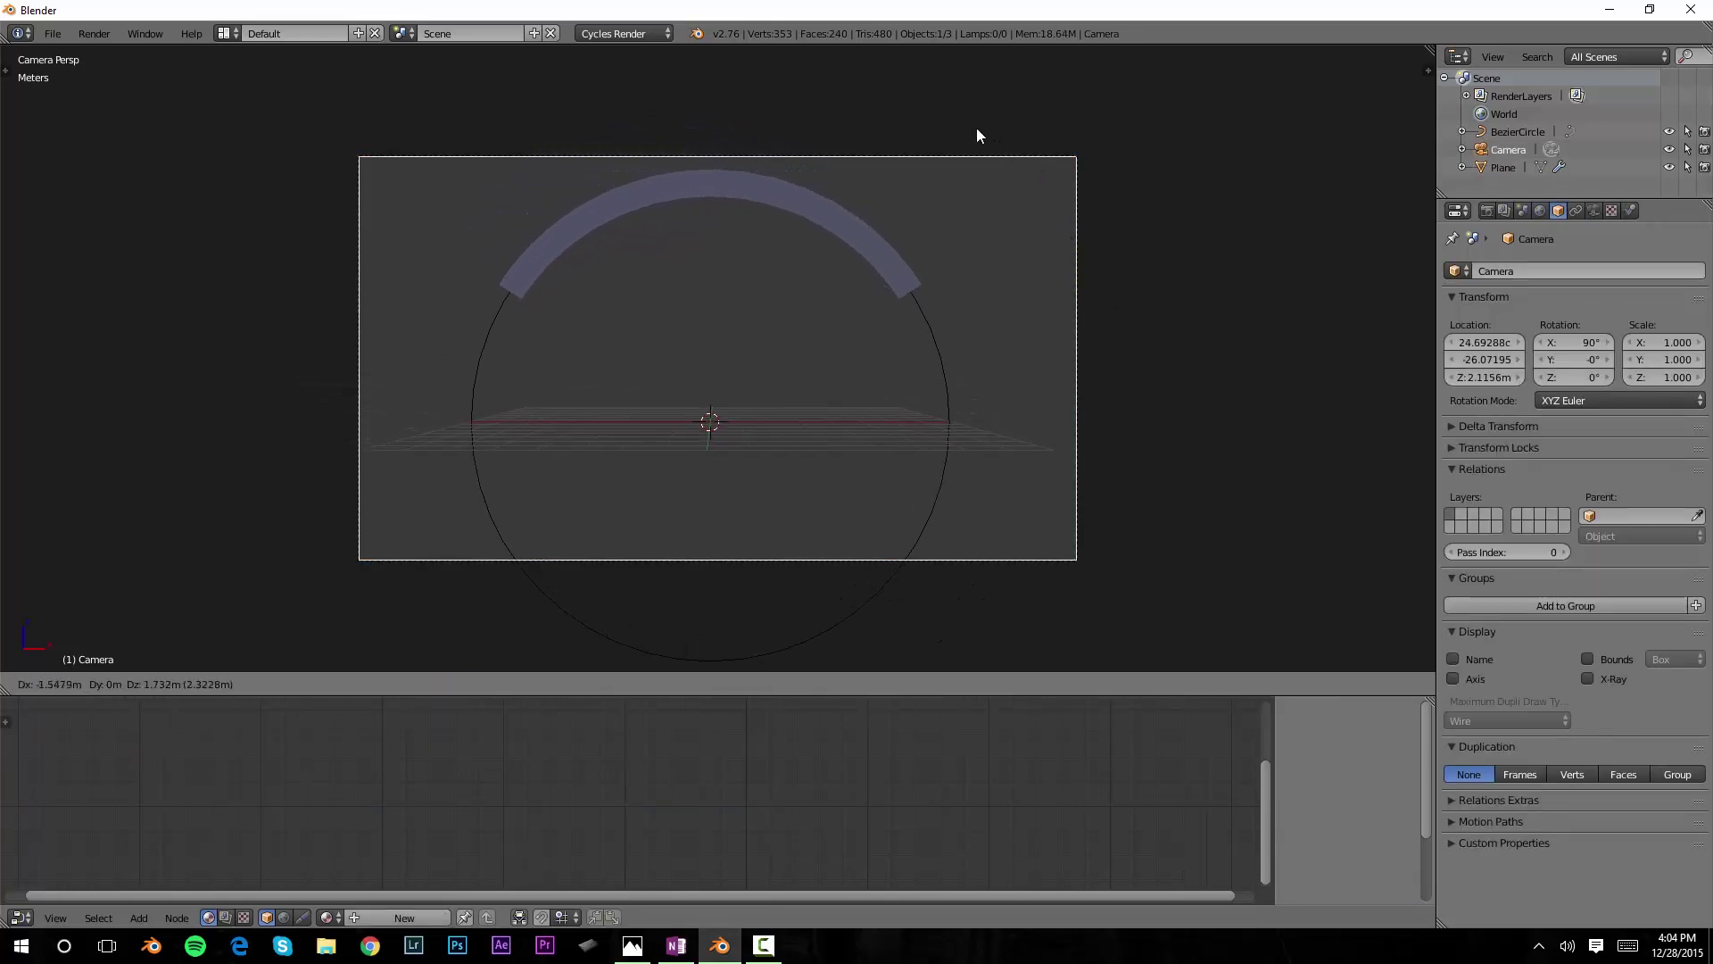
pyautogui.click(939, 137)
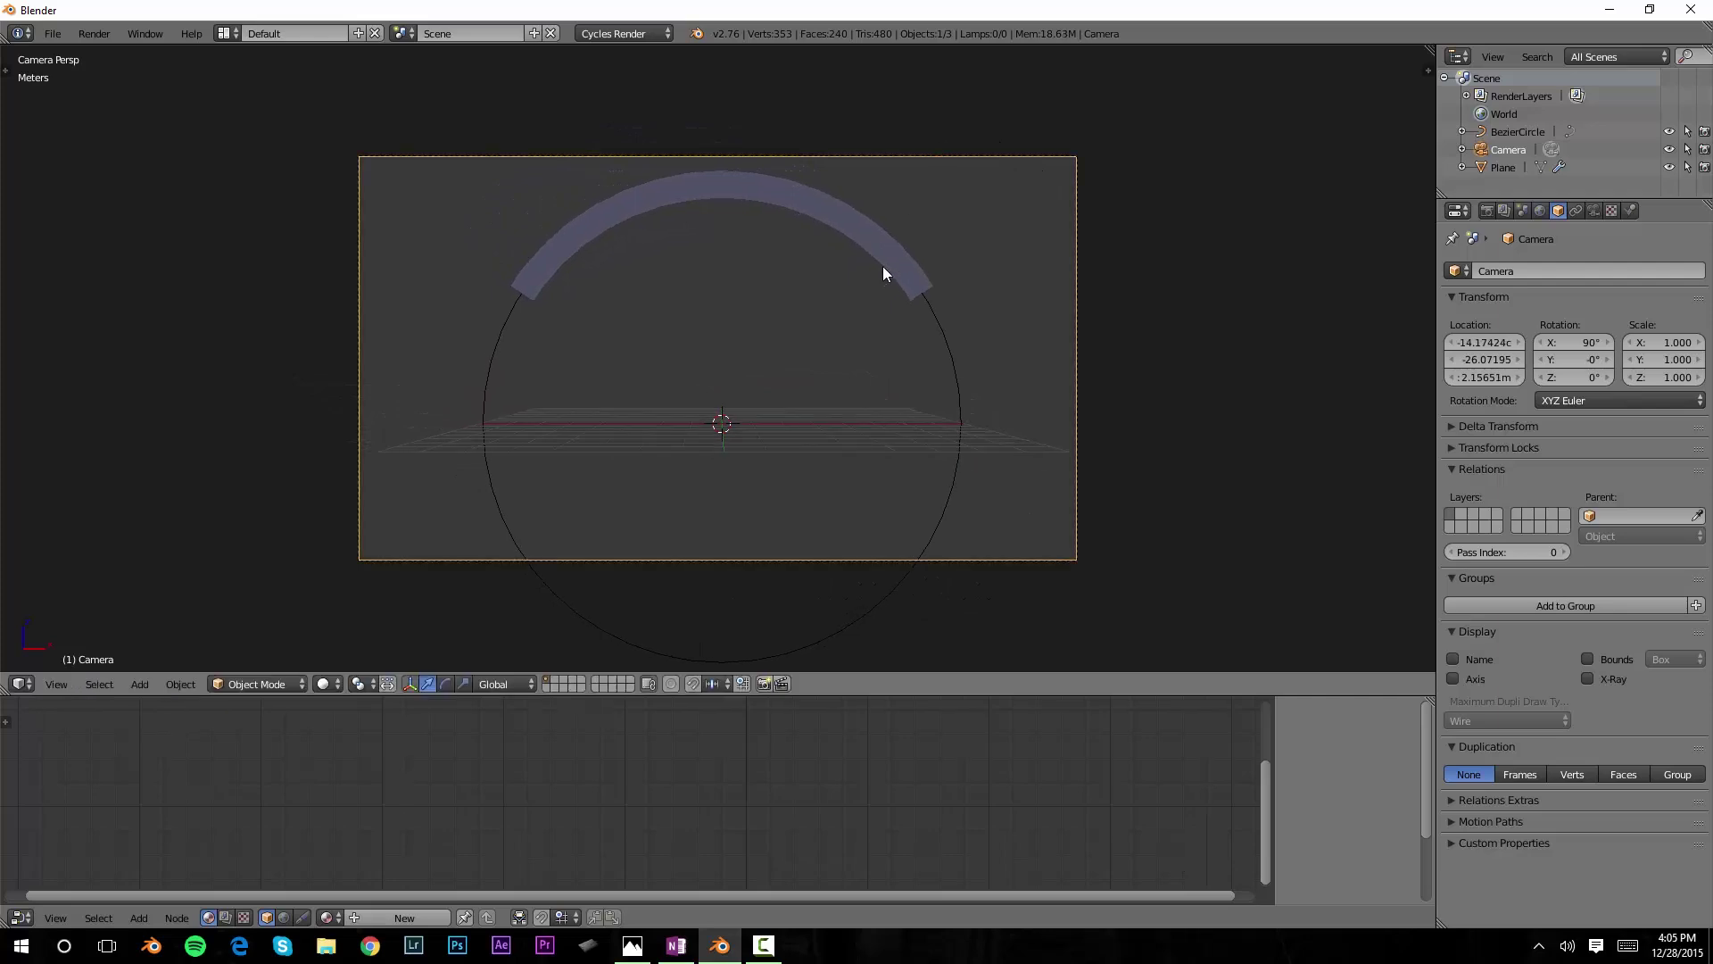
pyautogui.scroll(3, 880, 331)
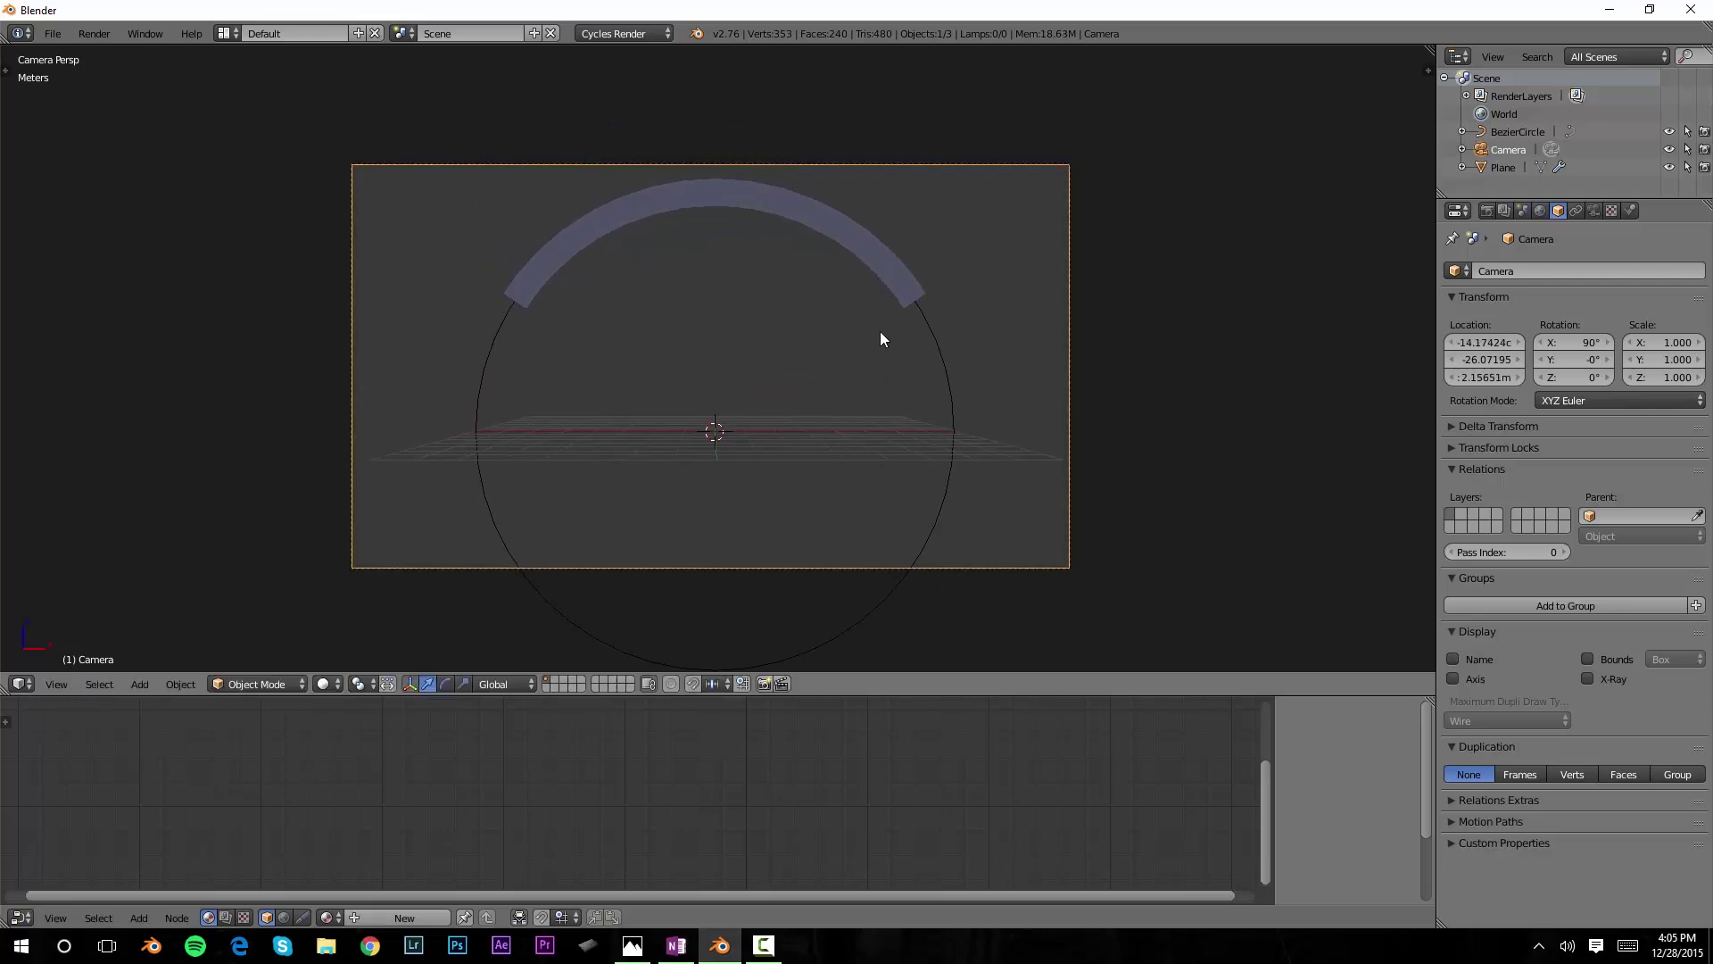
pyautogui.keyDown('shift'); pyautogui.moveTo(806, 315); pyautogui.dragTo(816, 327, button='middle'); pyautogui.keyUp('shift')
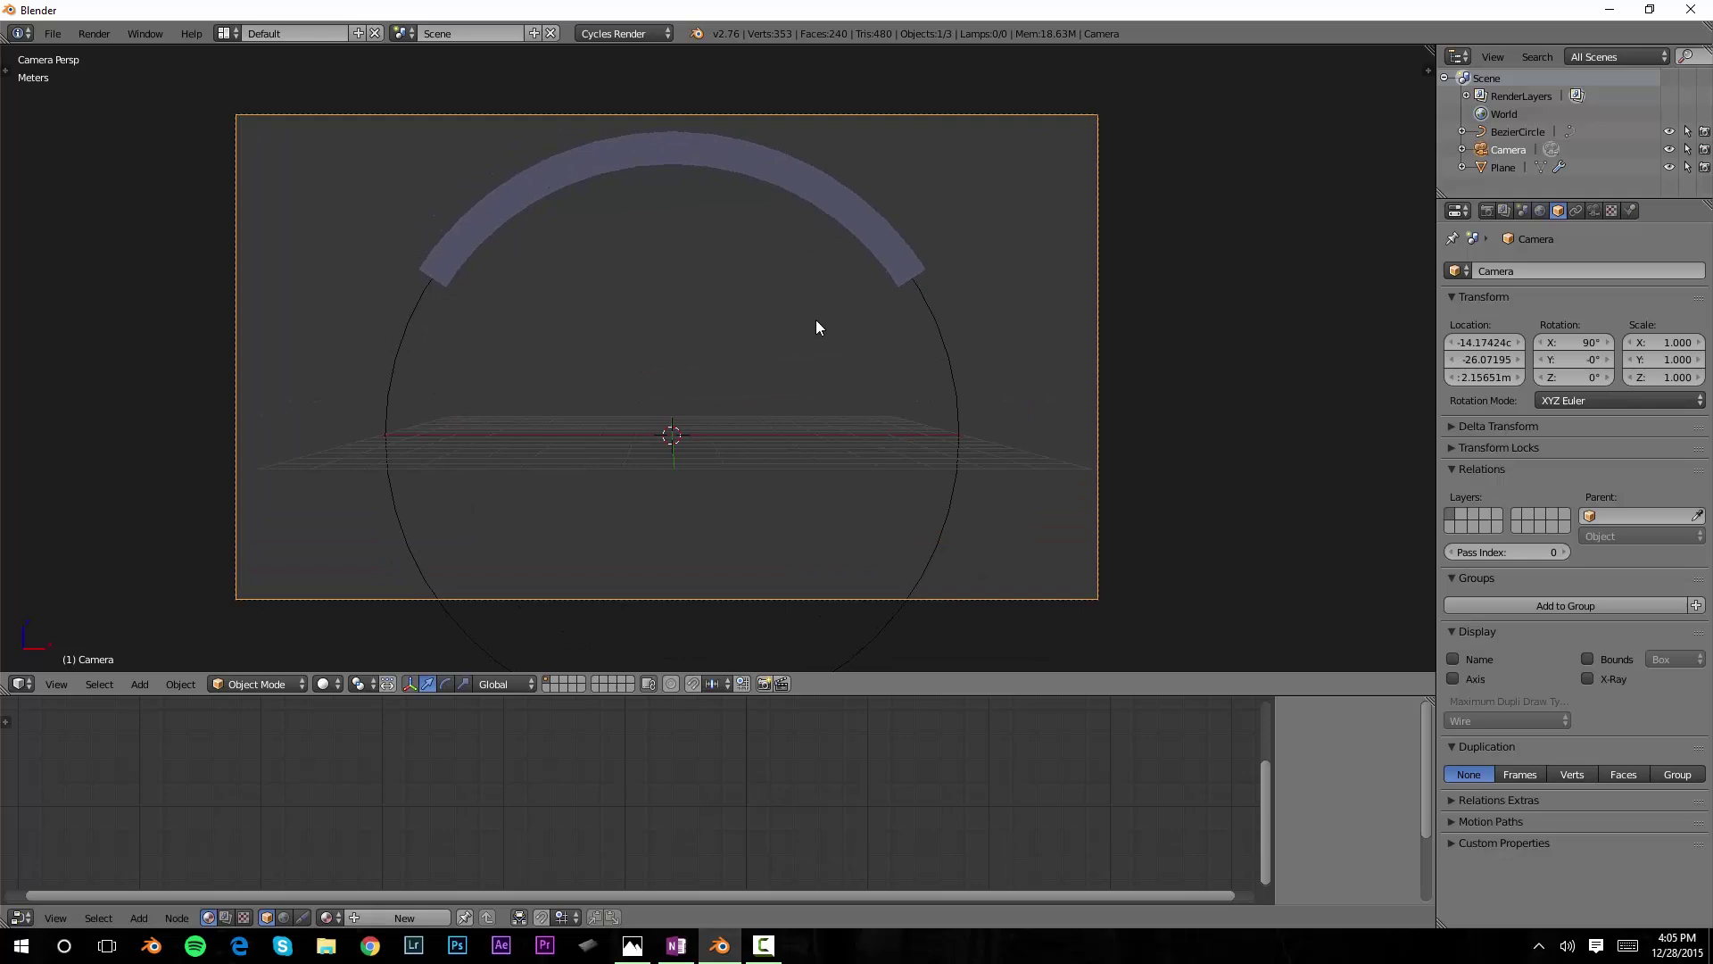
pyautogui.rightClick(891, 239)
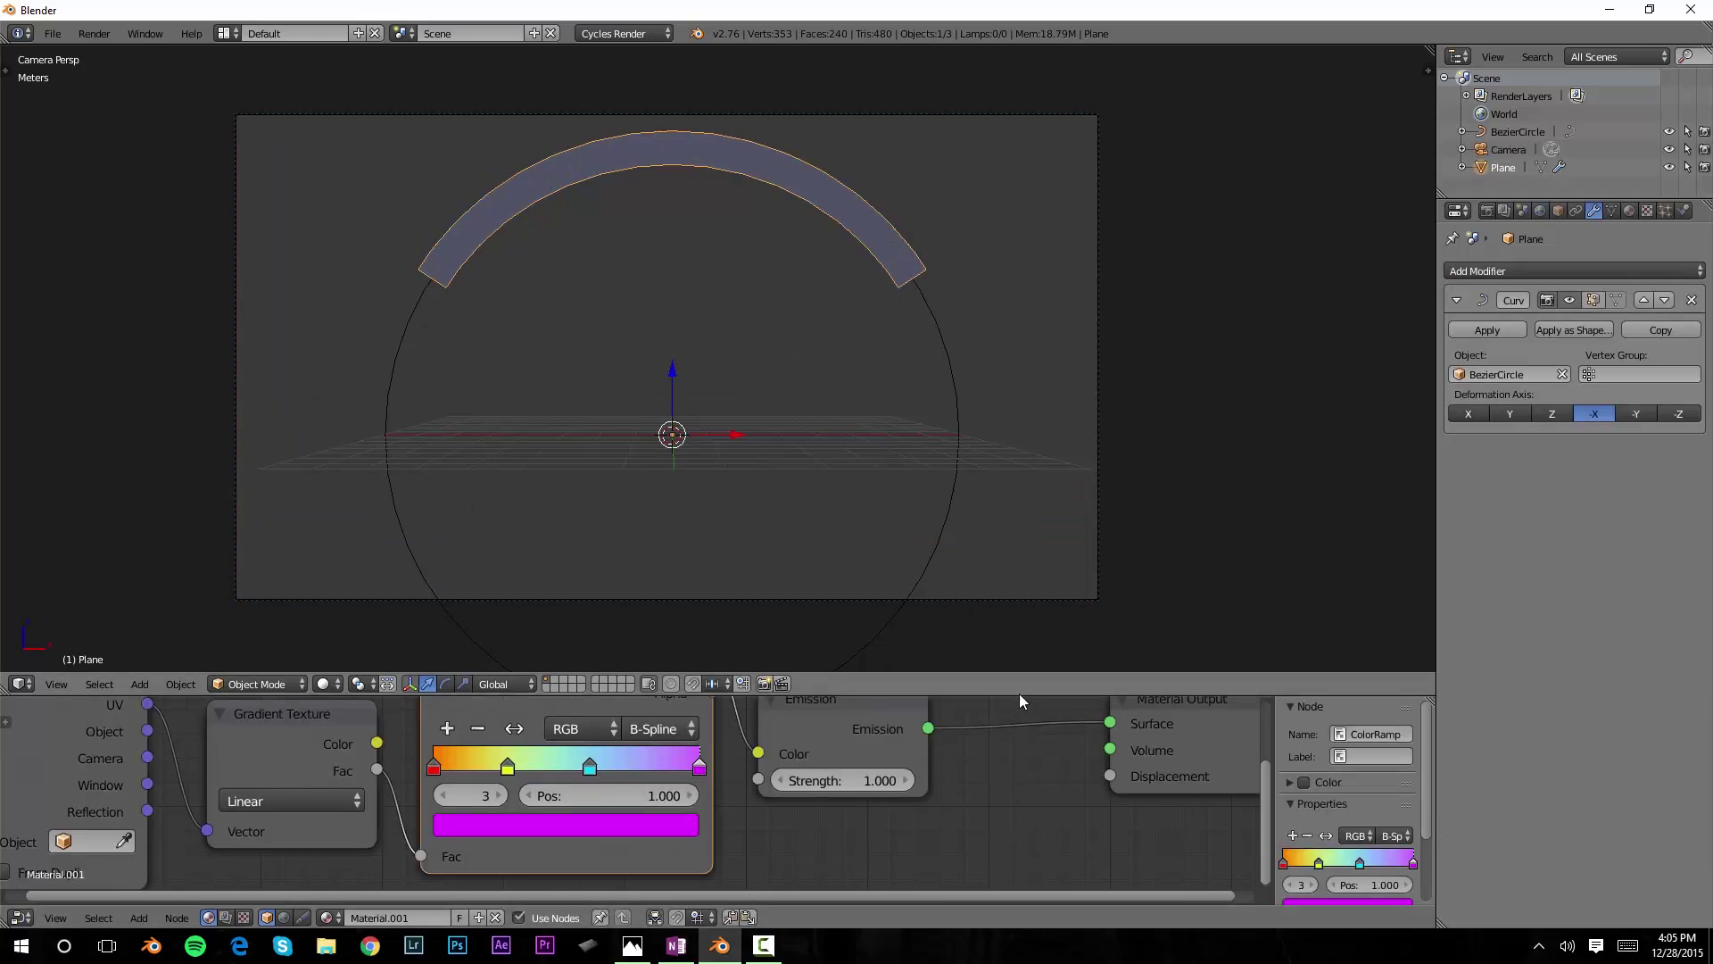
# - Enlarge the node editor, switch to rendered shading and bring up the Rainbow Reference.jpg photo
pyautogui.moveTo(1016, 694); pyautogui.dragTo(953, 427)
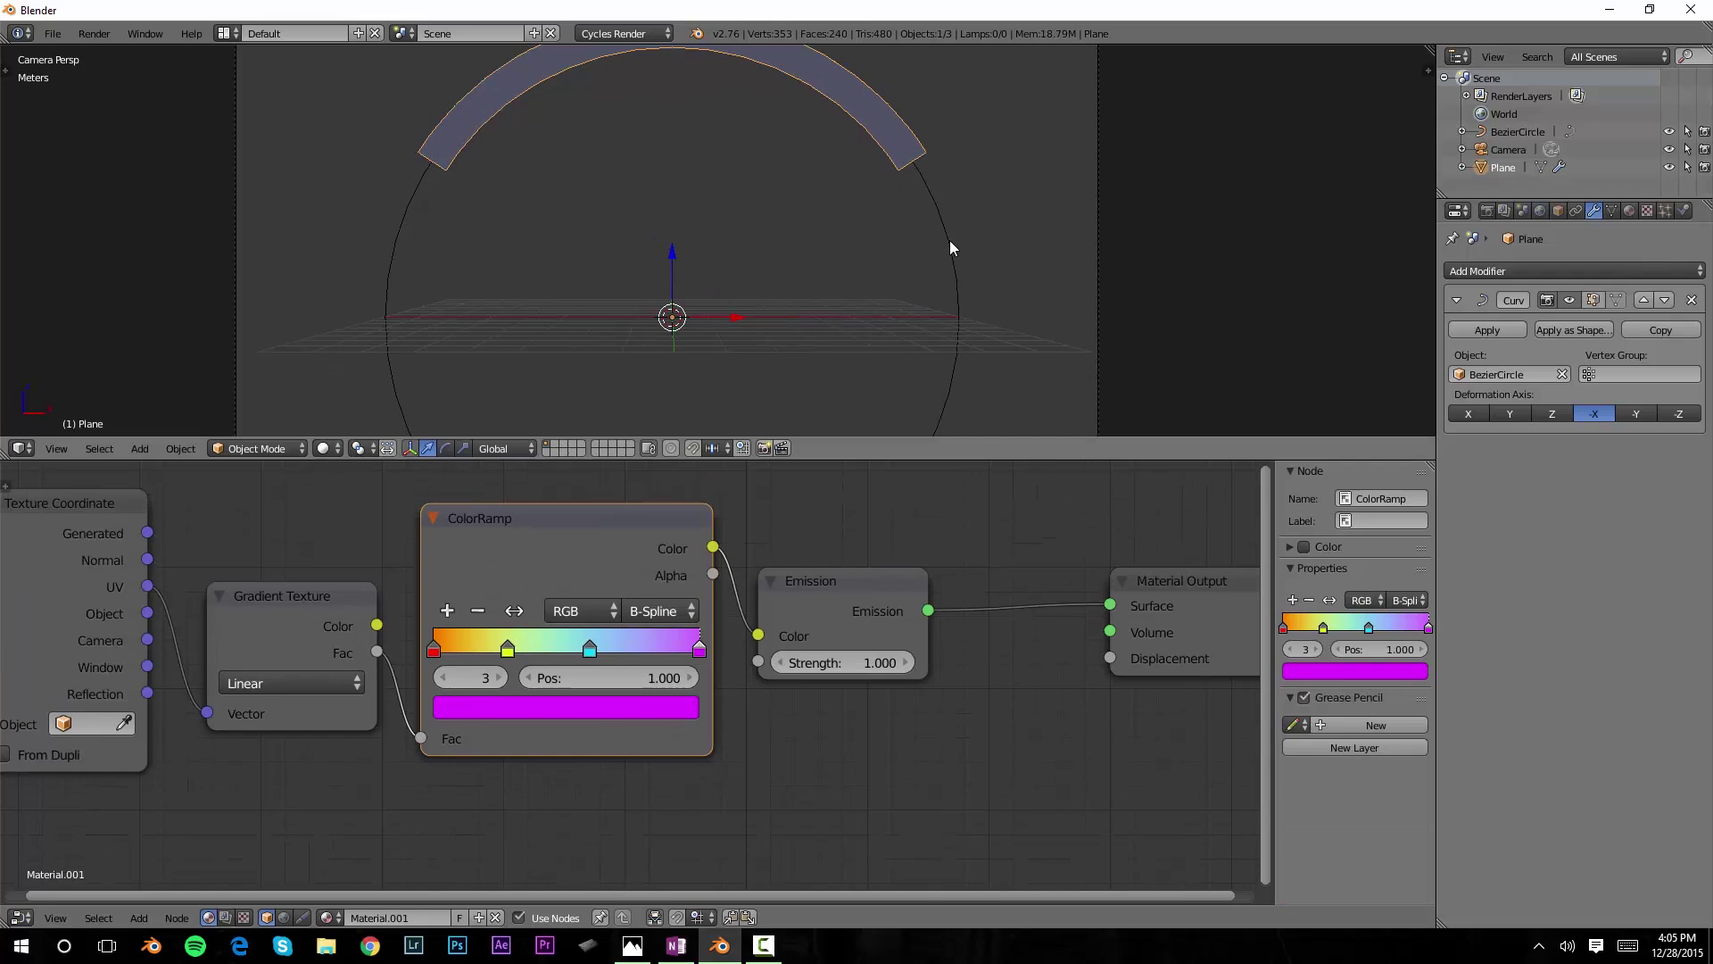
pyautogui.press('Home')
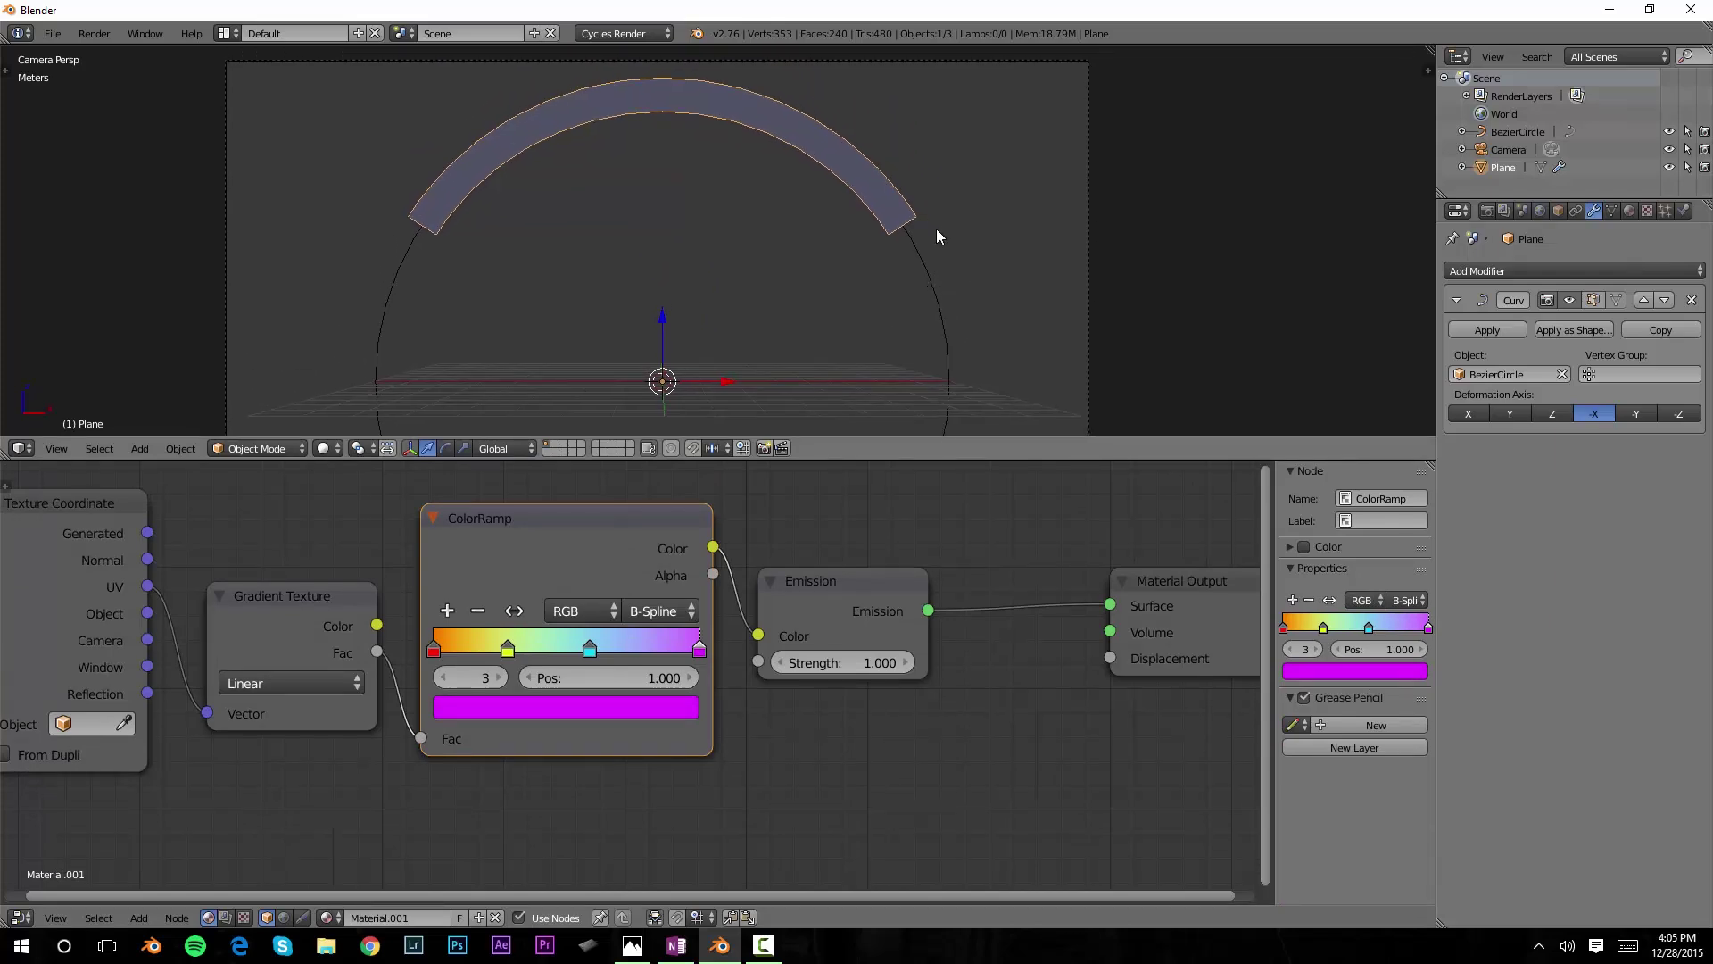
pyautogui.hotkey('shift', 'z')
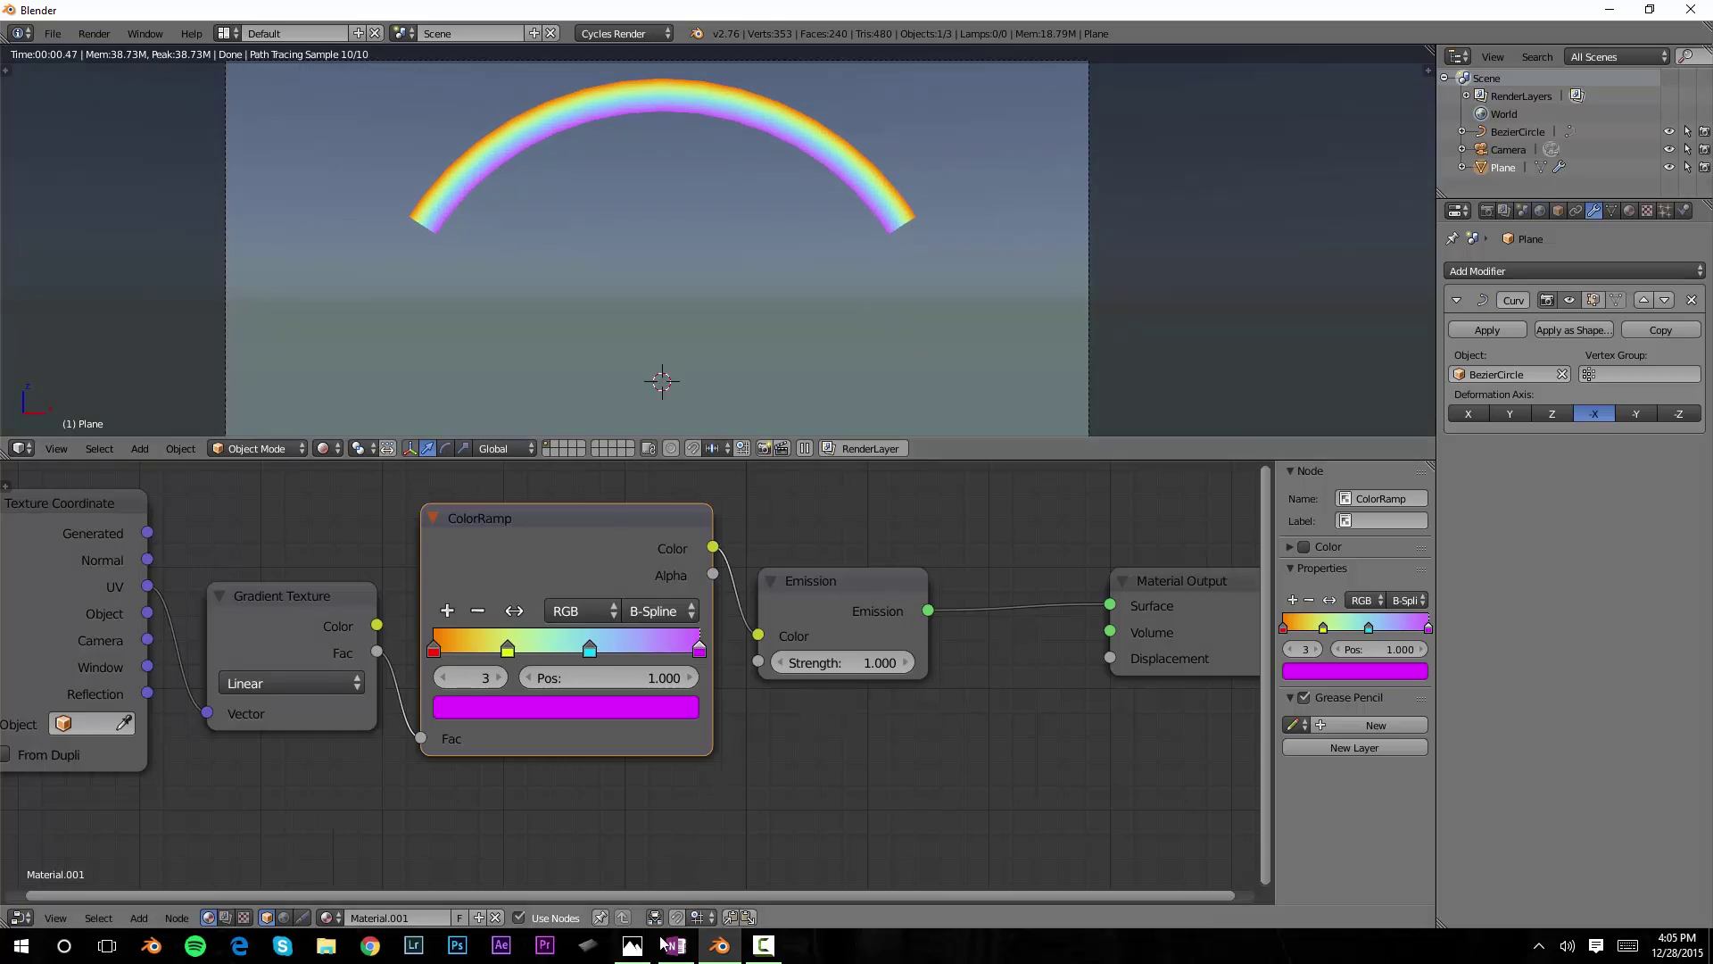
pyautogui.click(632, 945)
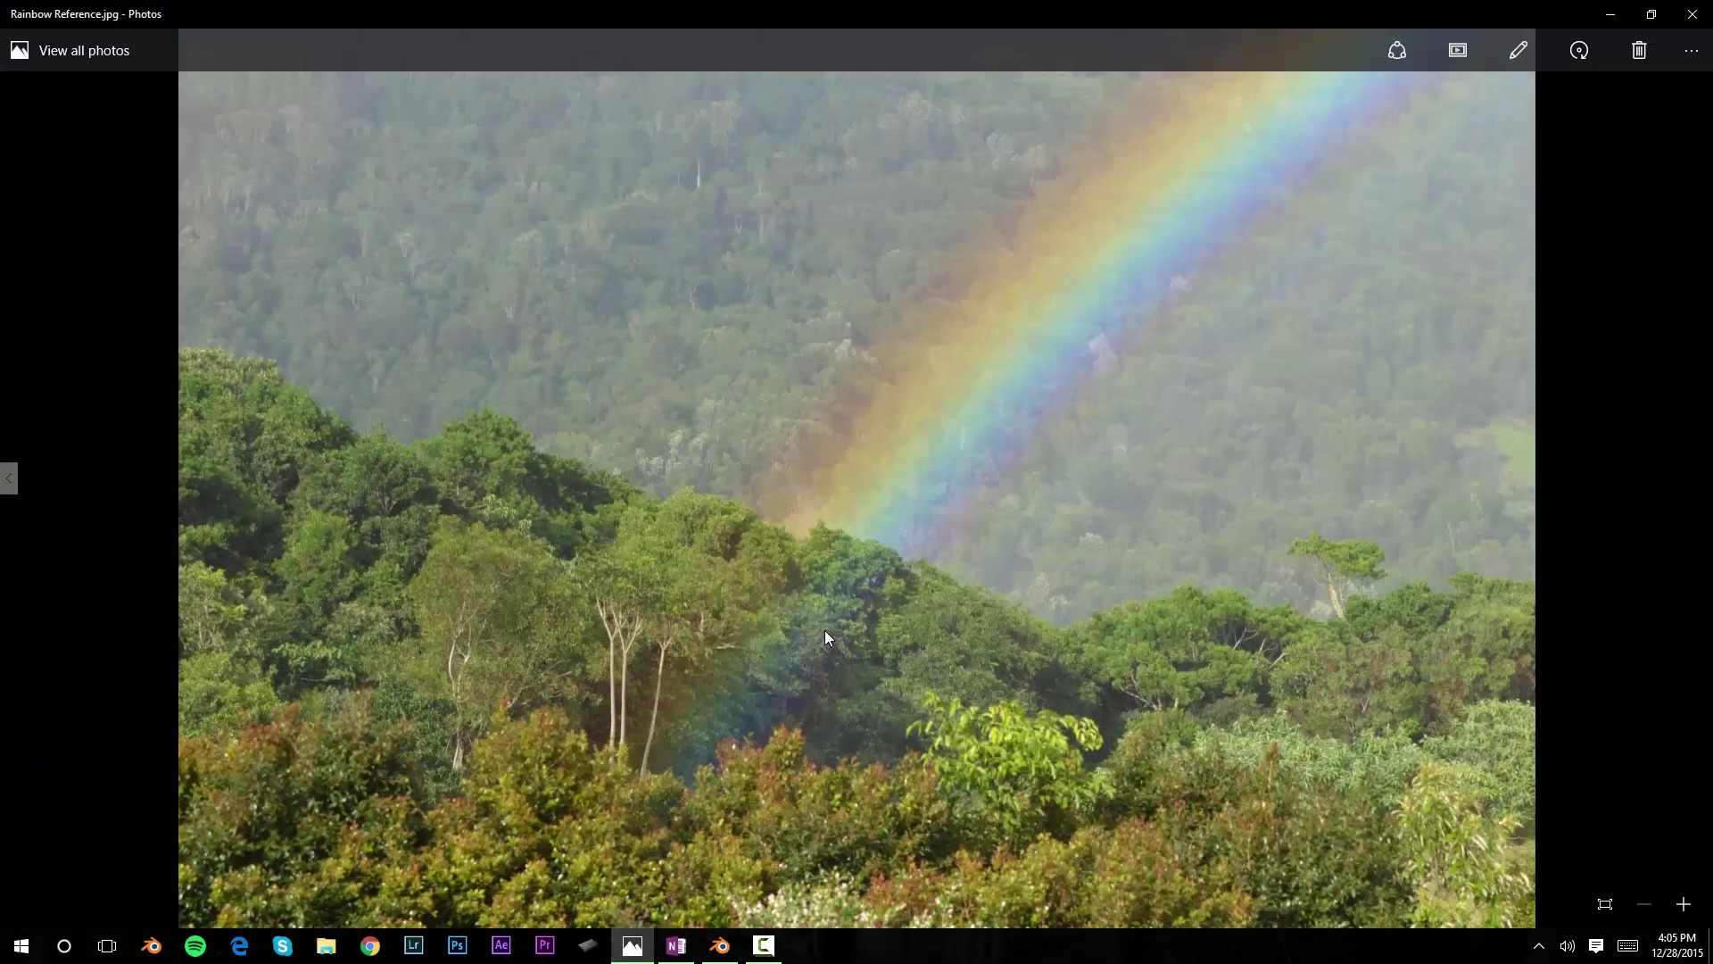
# - Back in Blender, set the Emission Strength to 0.6 and select the Emission node
pyautogui.click(1613, 14)
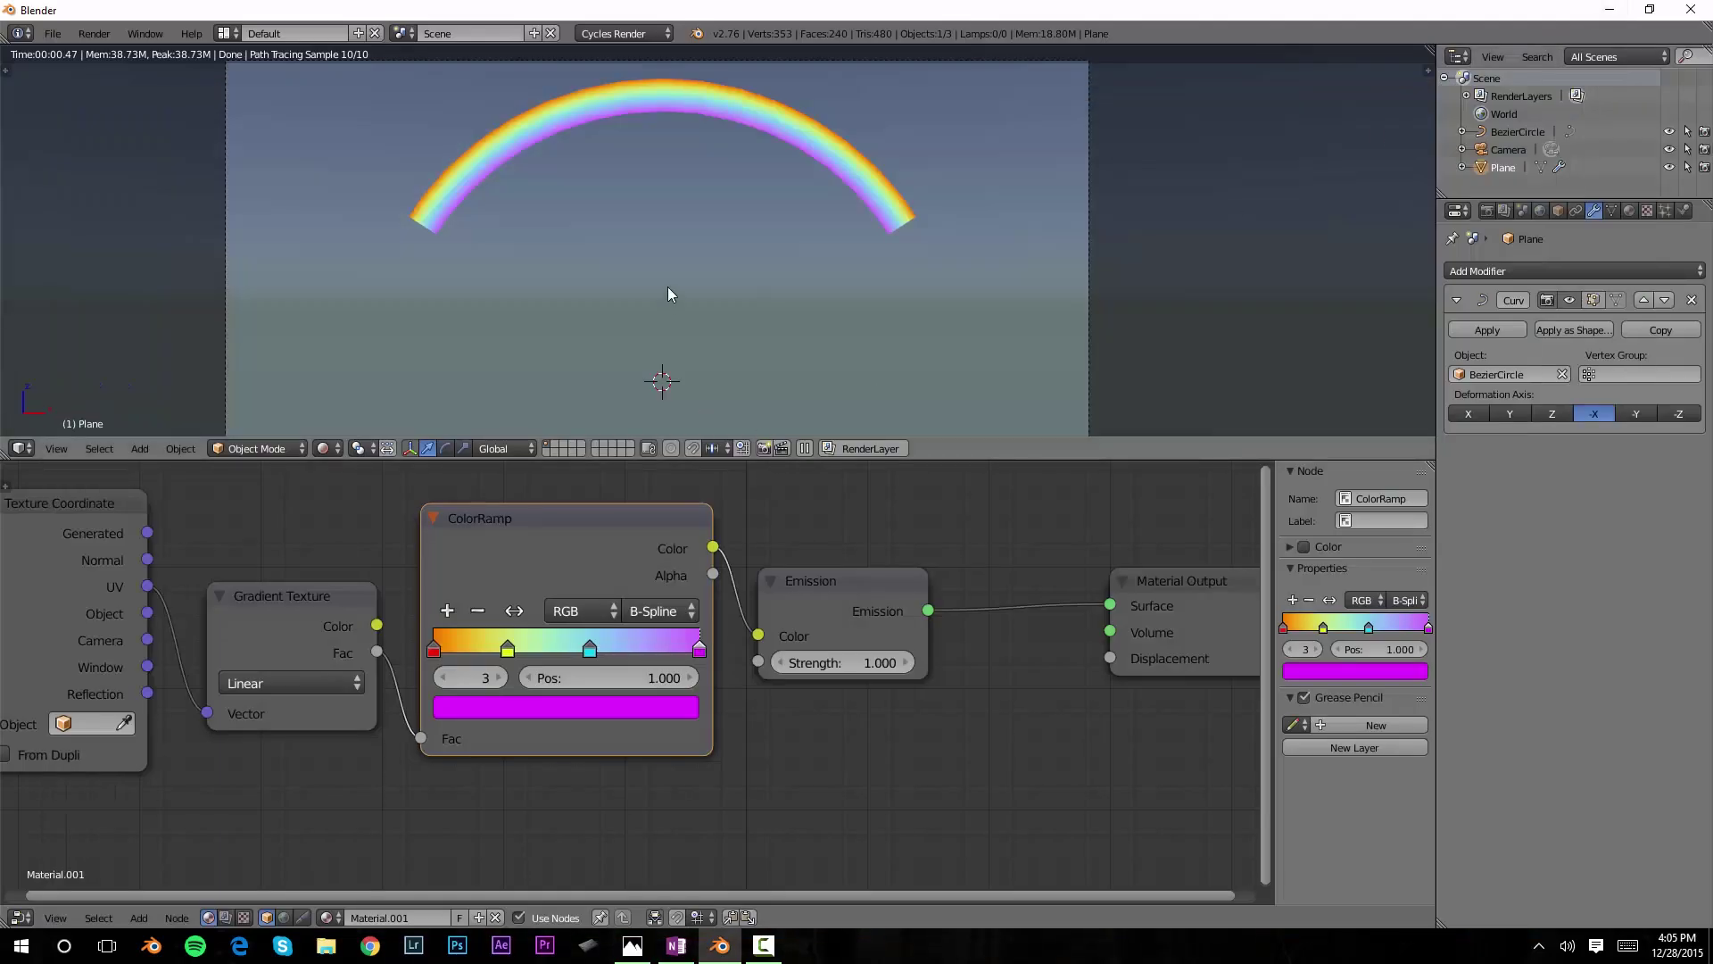
pyautogui.keyDown('shift'); pyautogui.scroll(3, 714, 205); pyautogui.keyUp('shift')
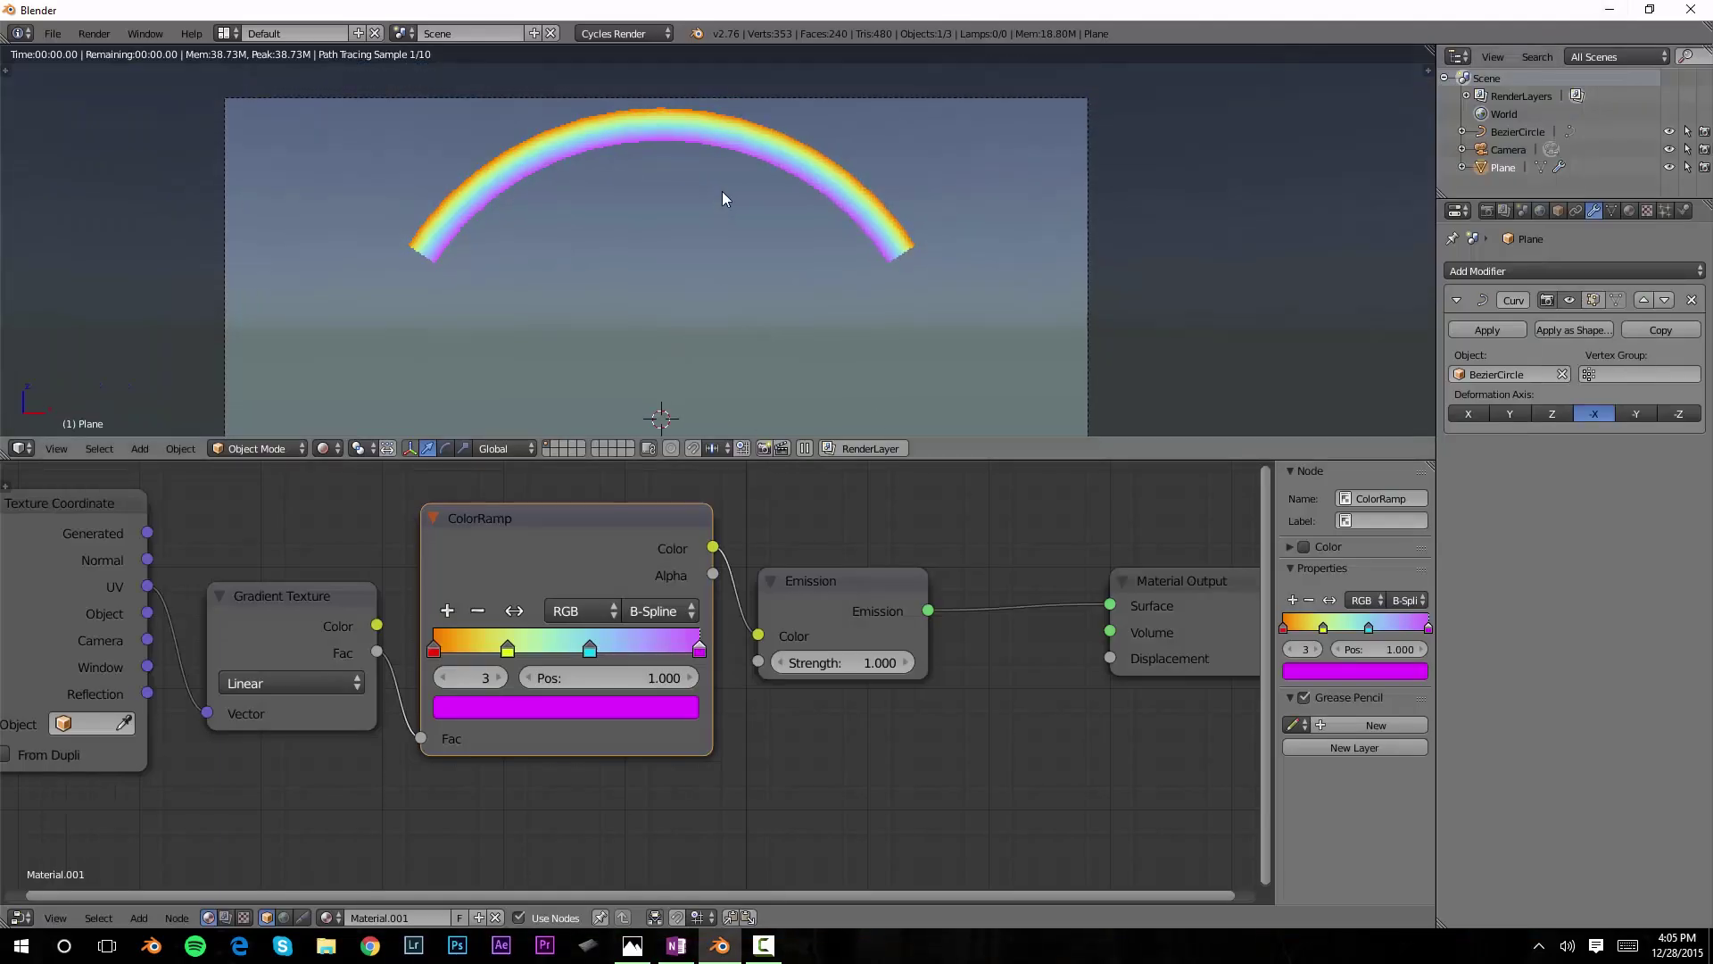
pyautogui.click(852, 670)
pyautogui.write('.6')
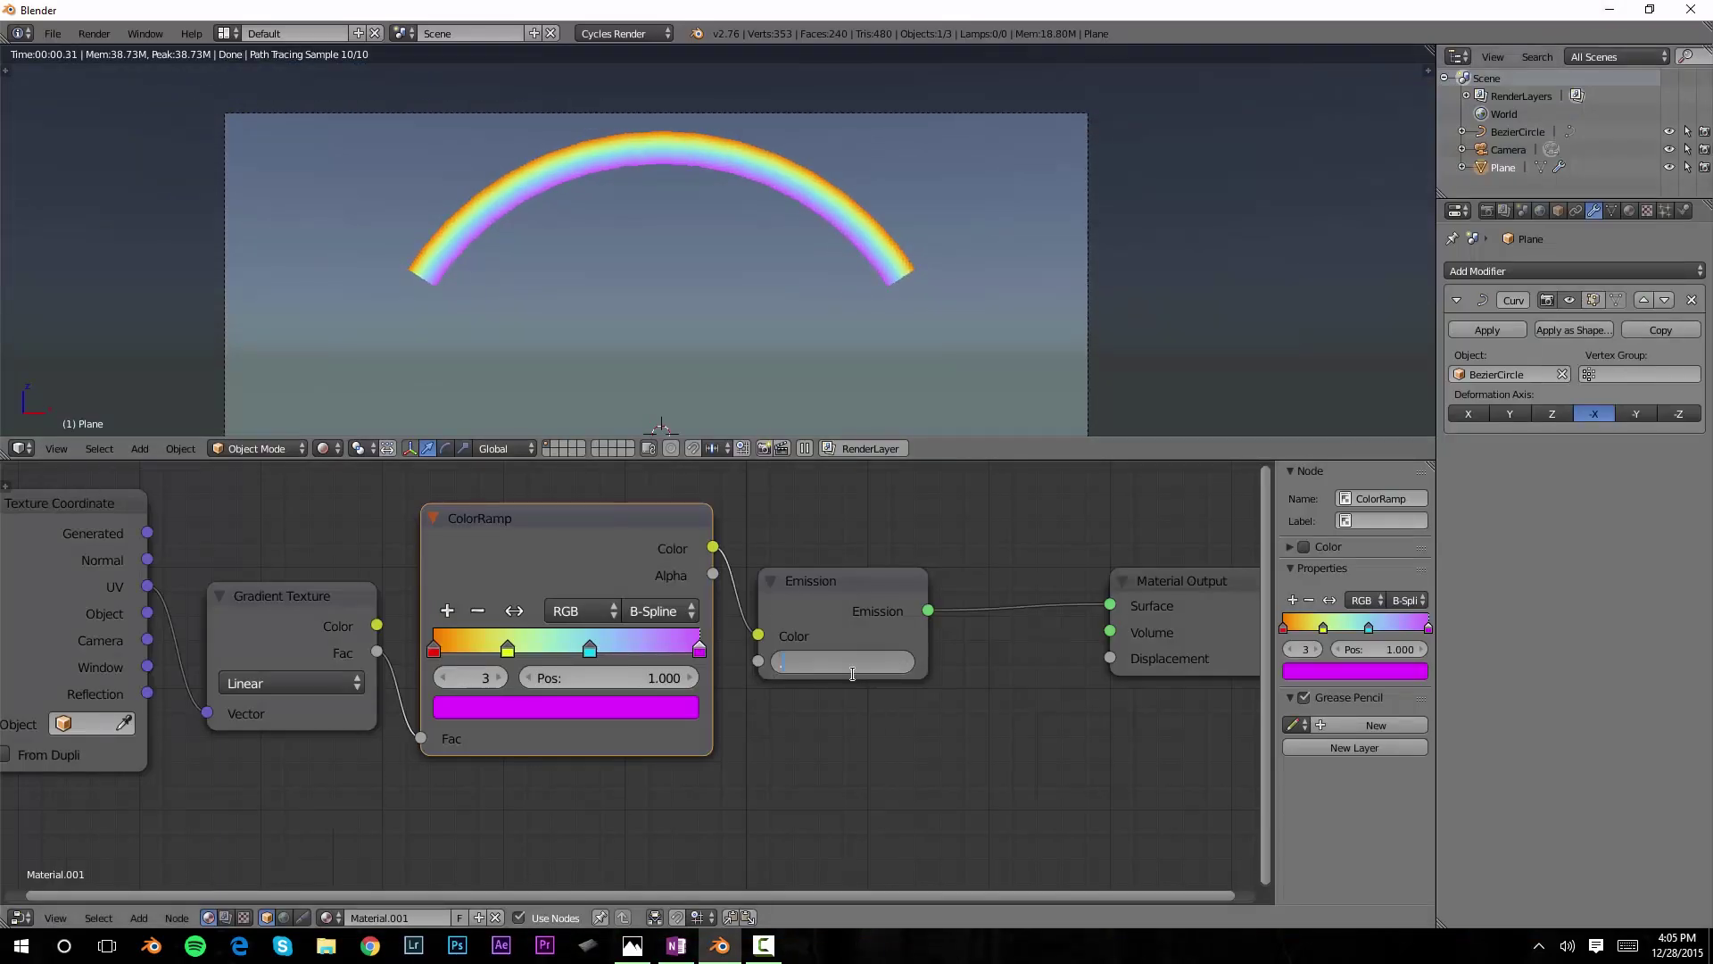
pyautogui.press('Return')
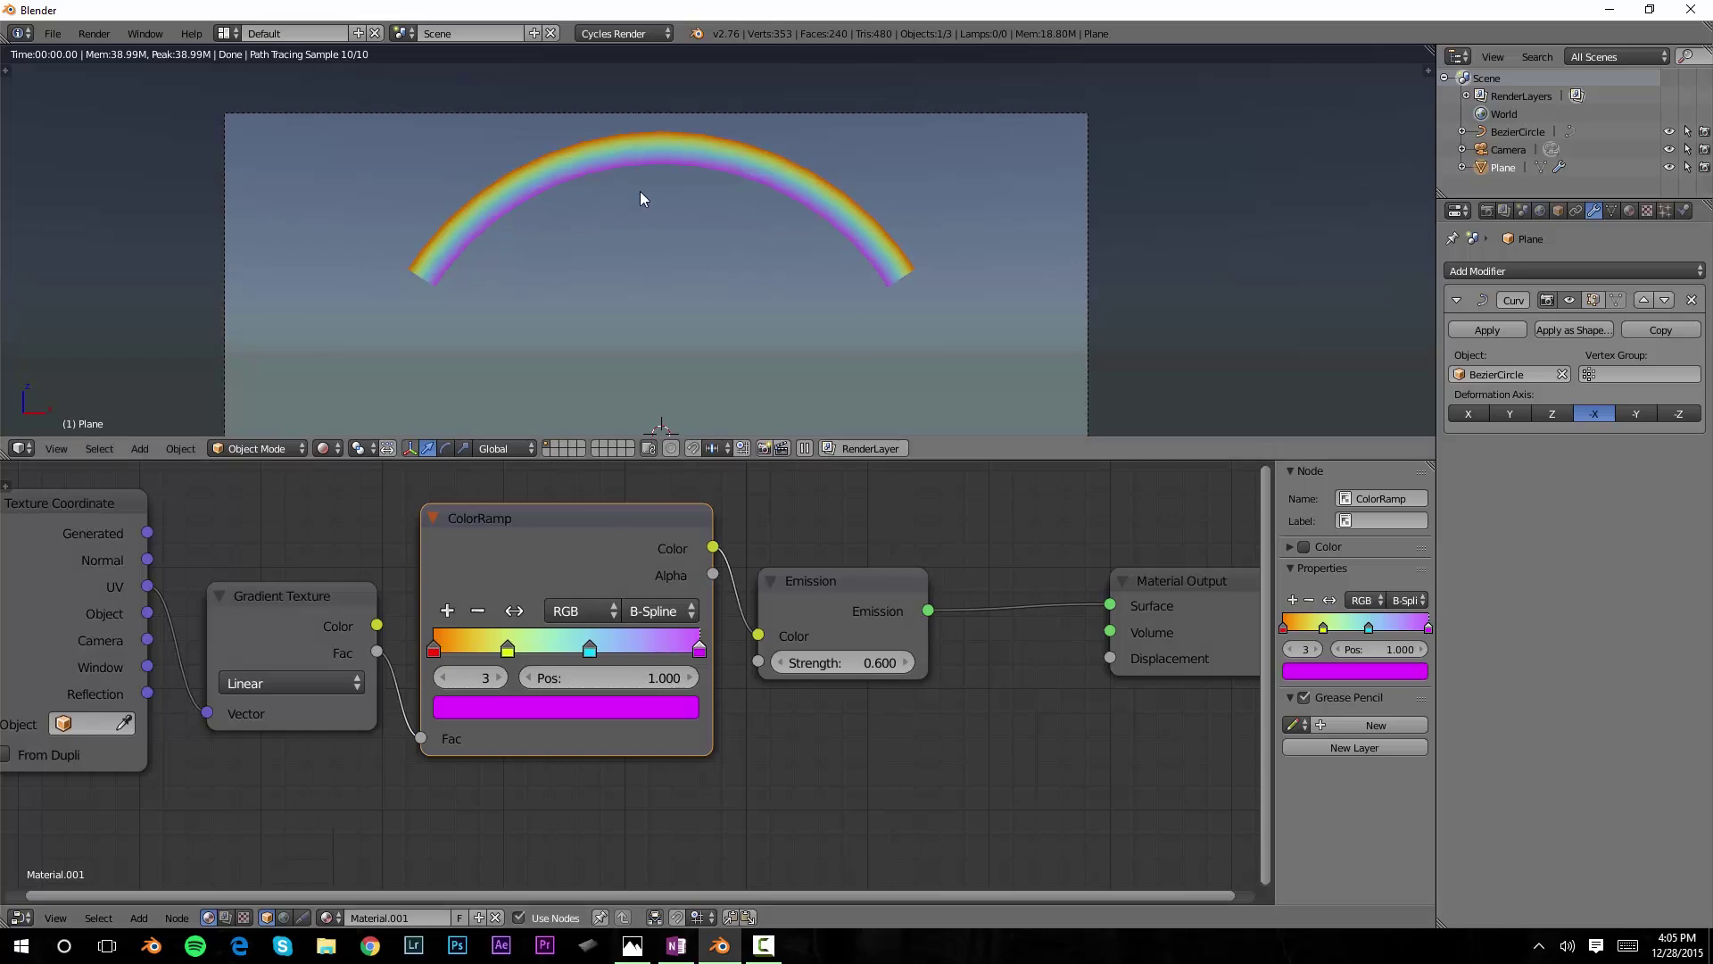
pyautogui.moveTo(761, 532); pyautogui.dragTo(715, 589, button='middle')
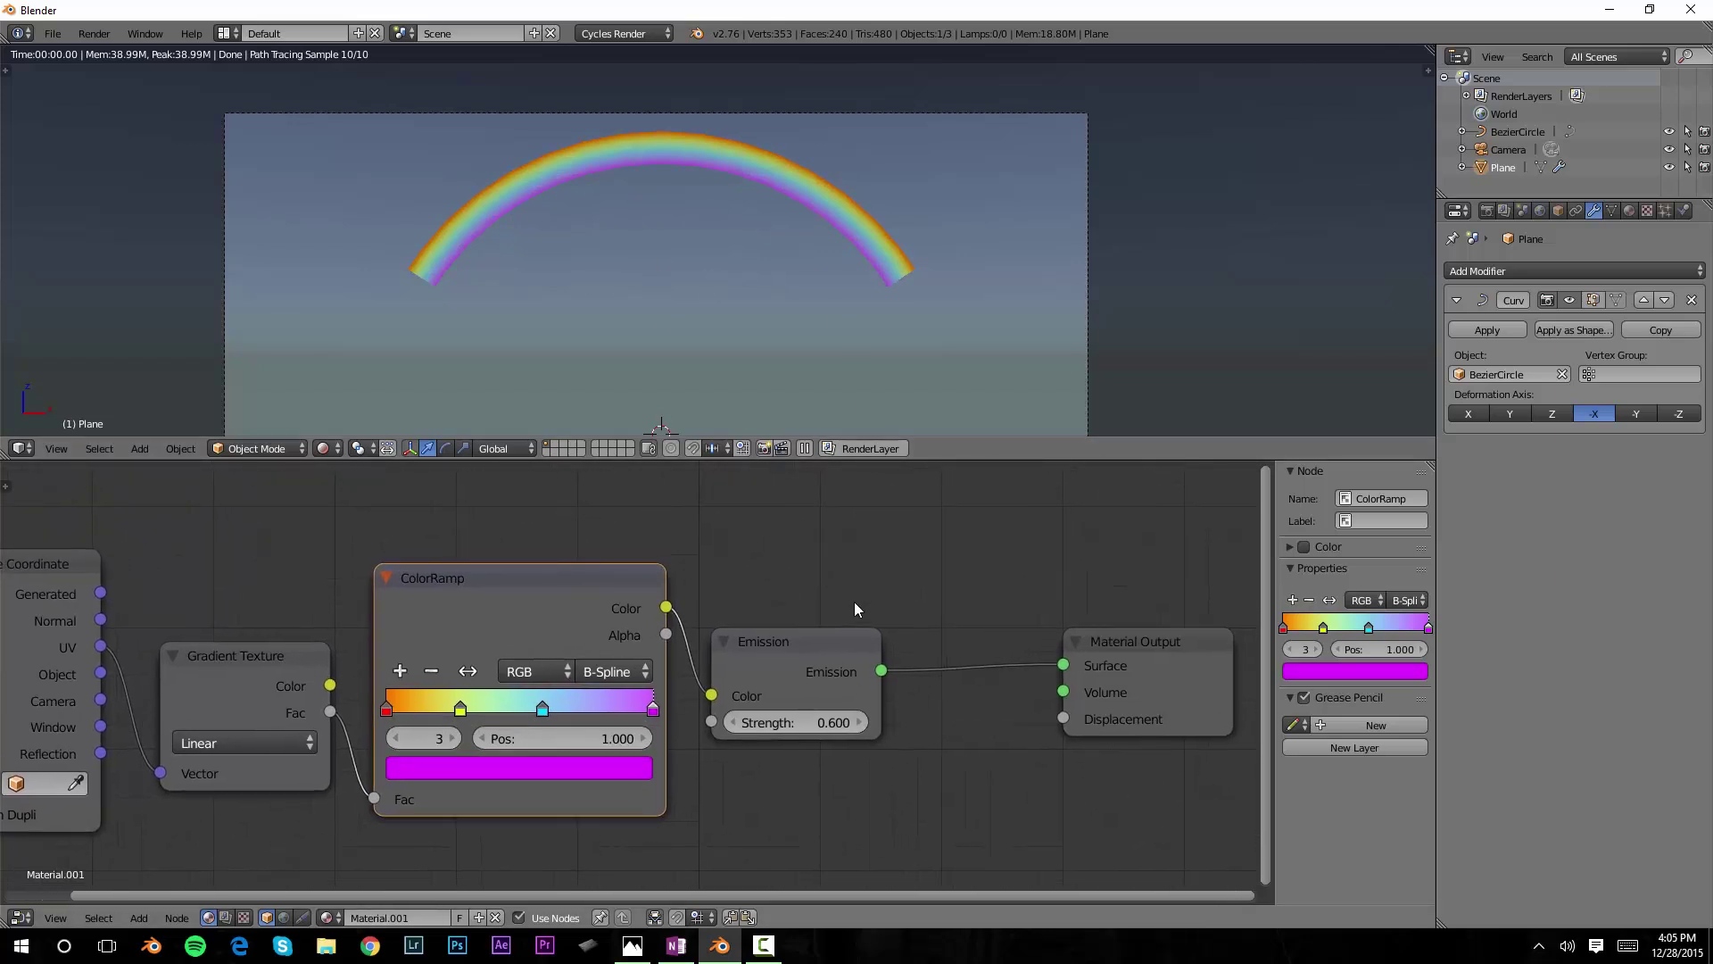
pyautogui.moveTo(859, 611); pyautogui.dragTo(683, 562, button='middle')
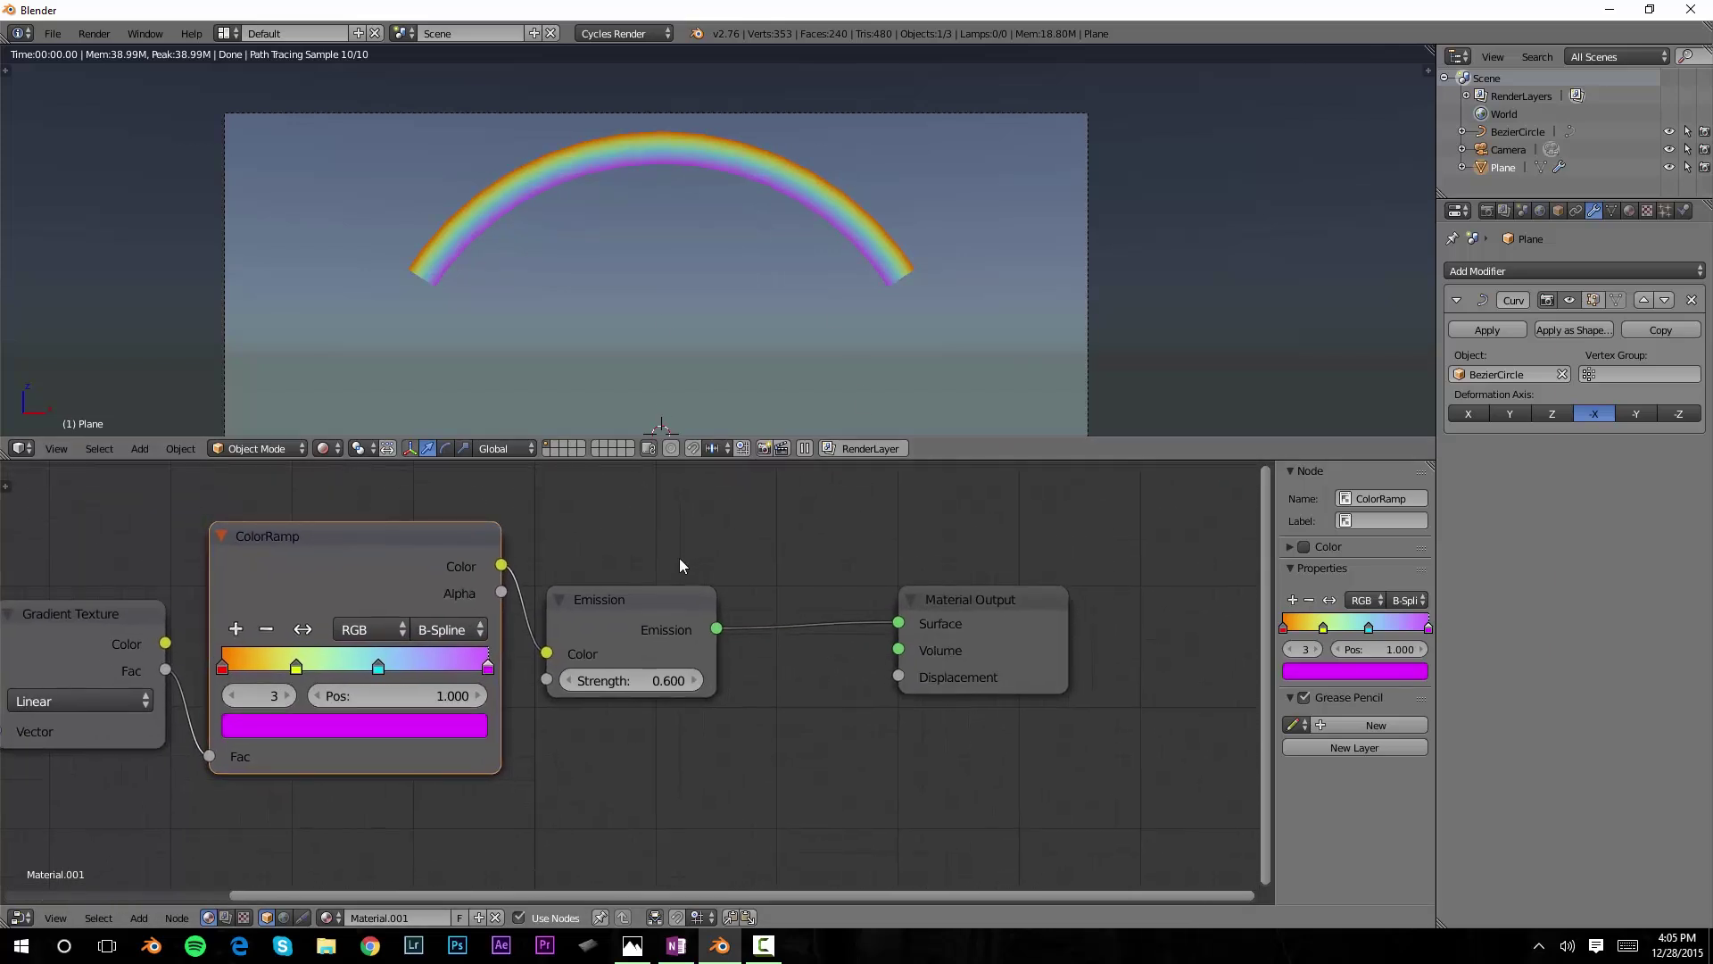
pyautogui.click(617, 602)
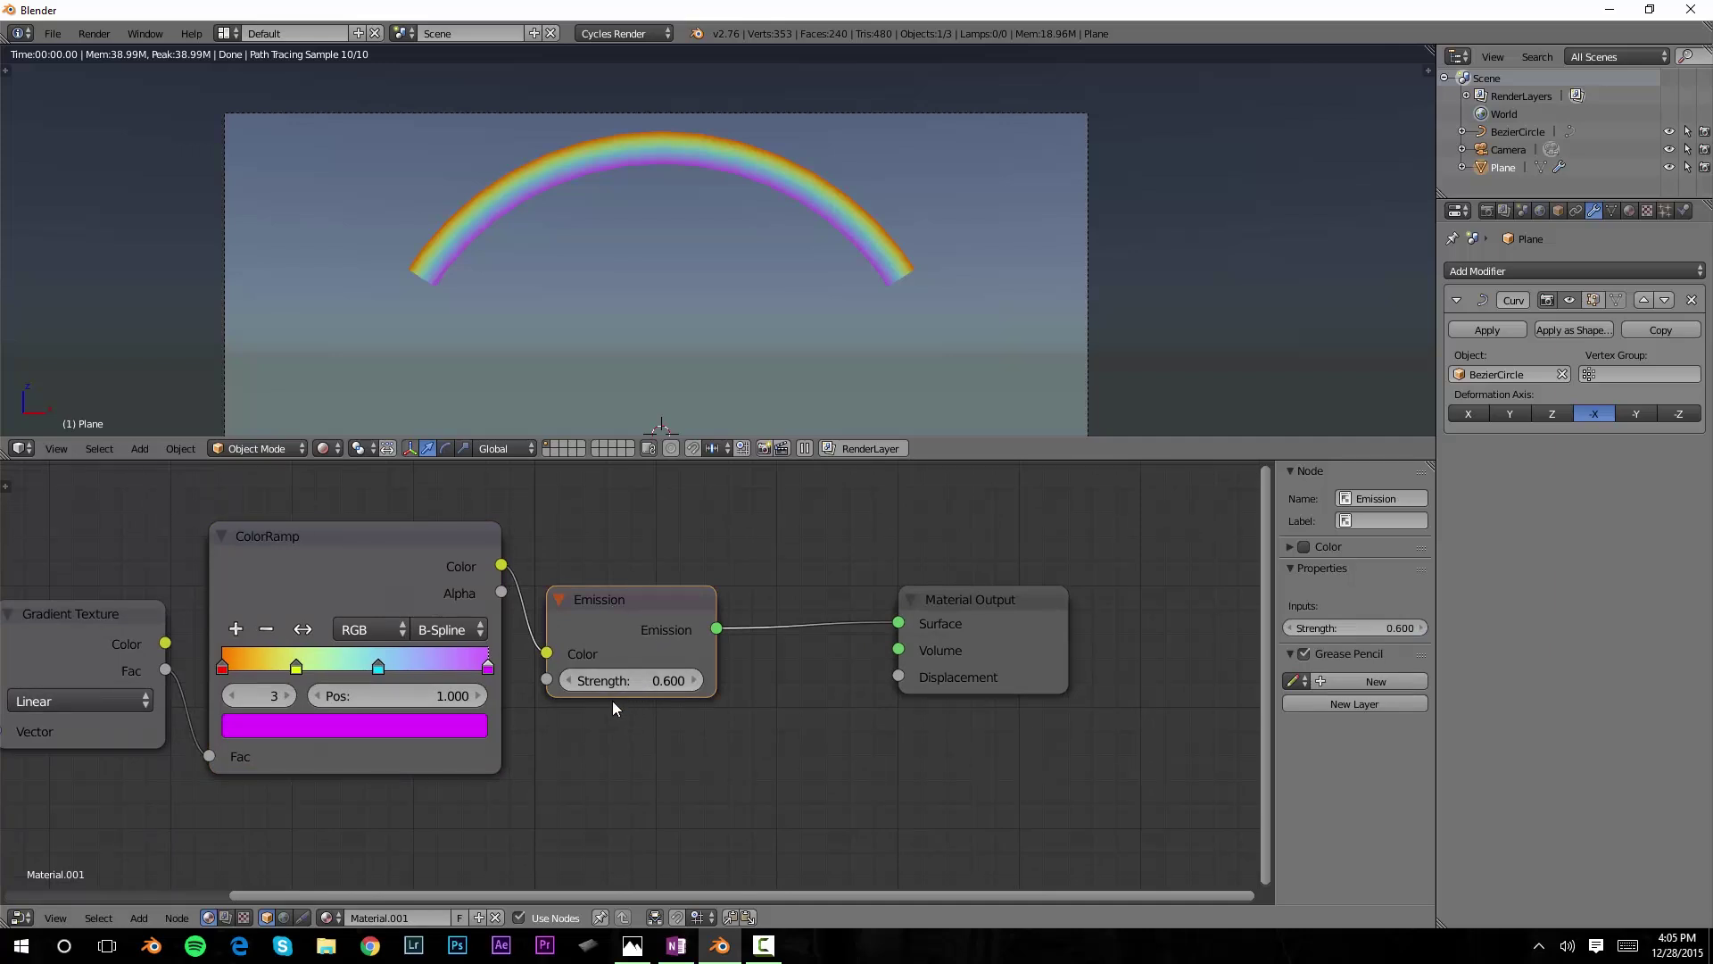
# - Add a Transparent BSDF node and place it below the Emission node
pyautogui.hotkey('shift', 'a')
pyautogui.moveTo(579, 784)
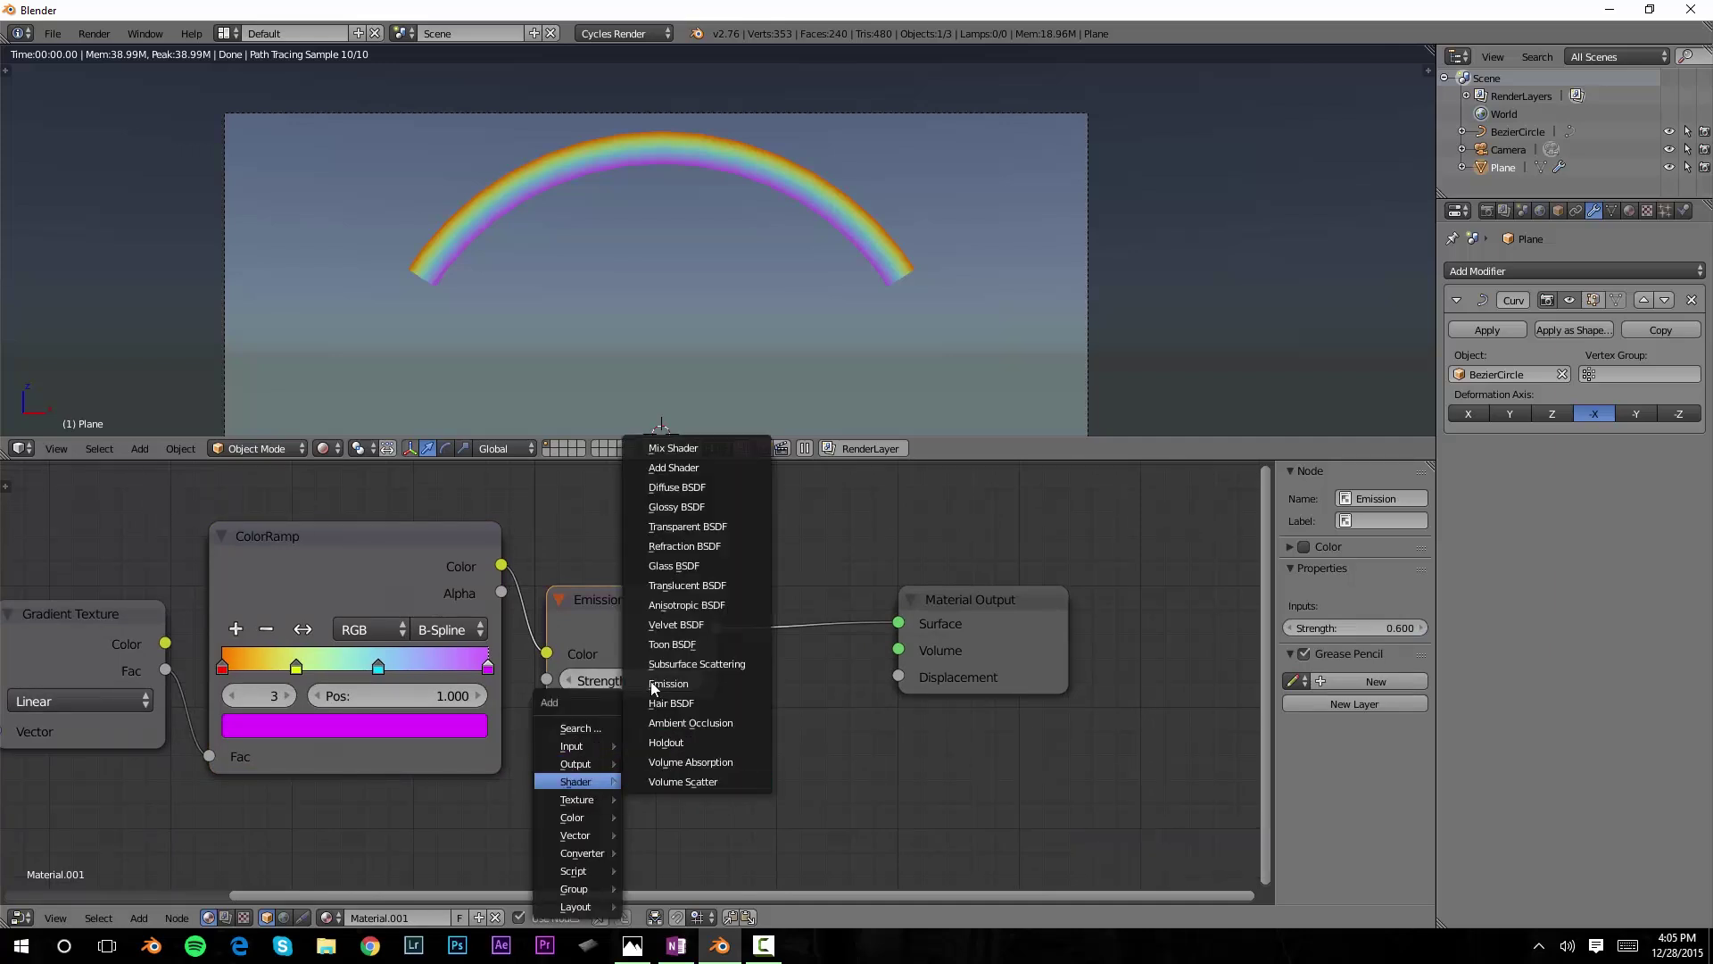
pyautogui.click(683, 526)
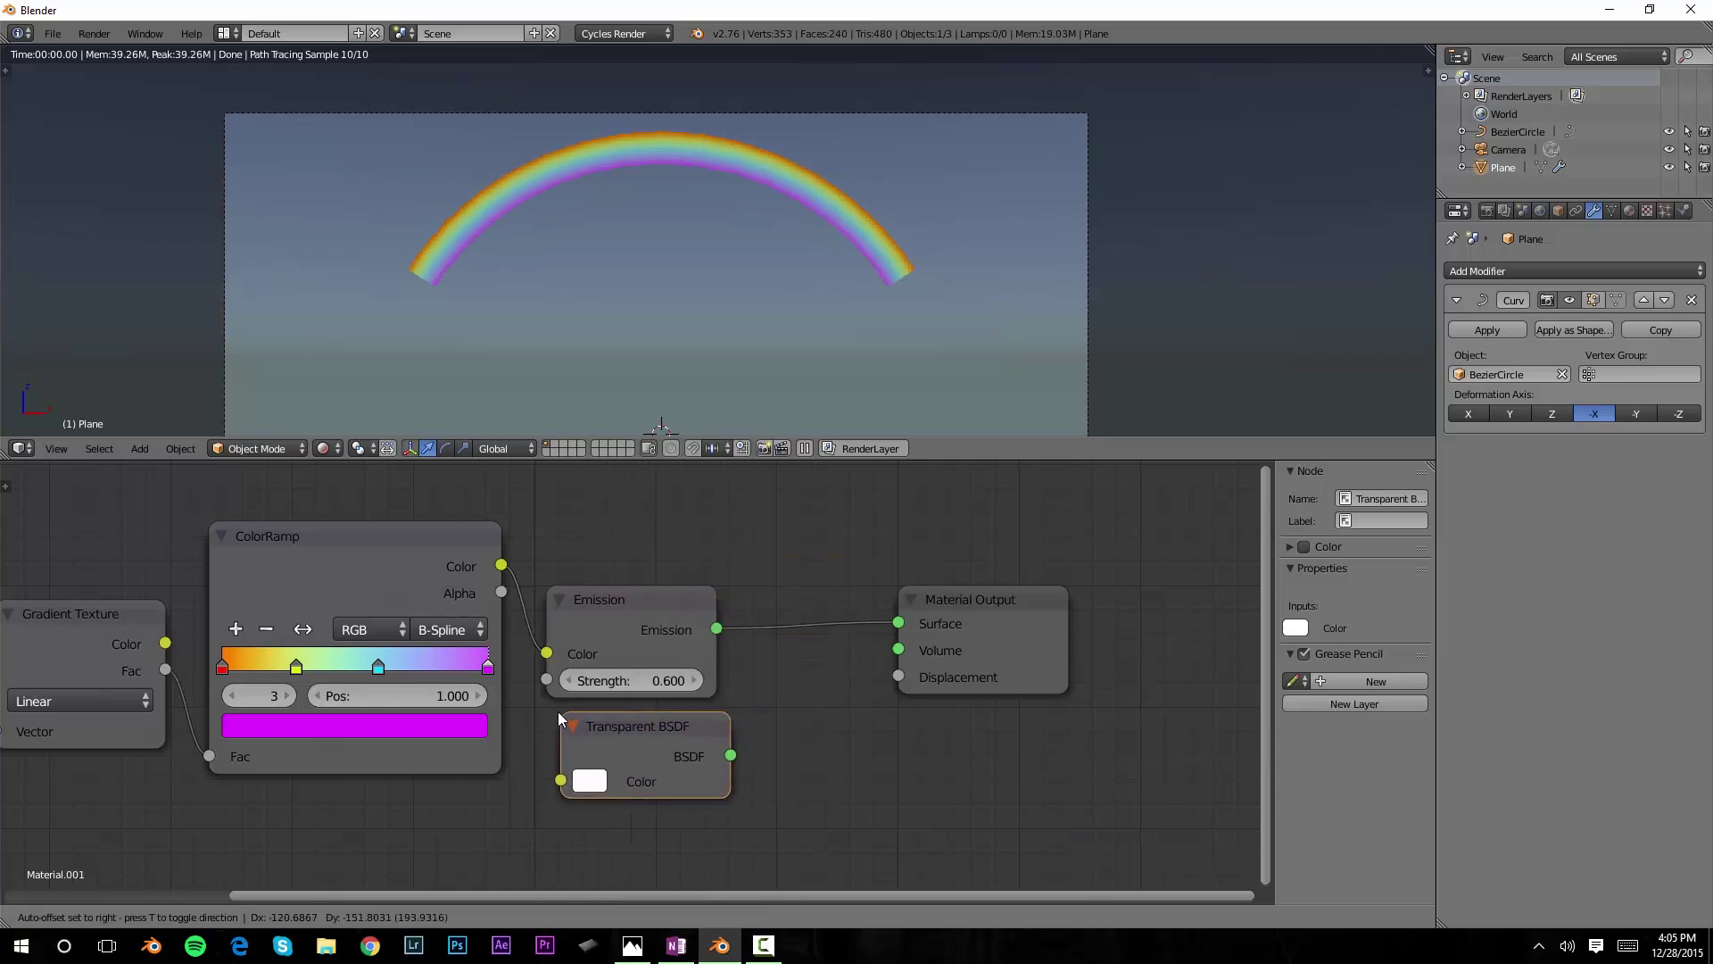
pyautogui.click(577, 691)
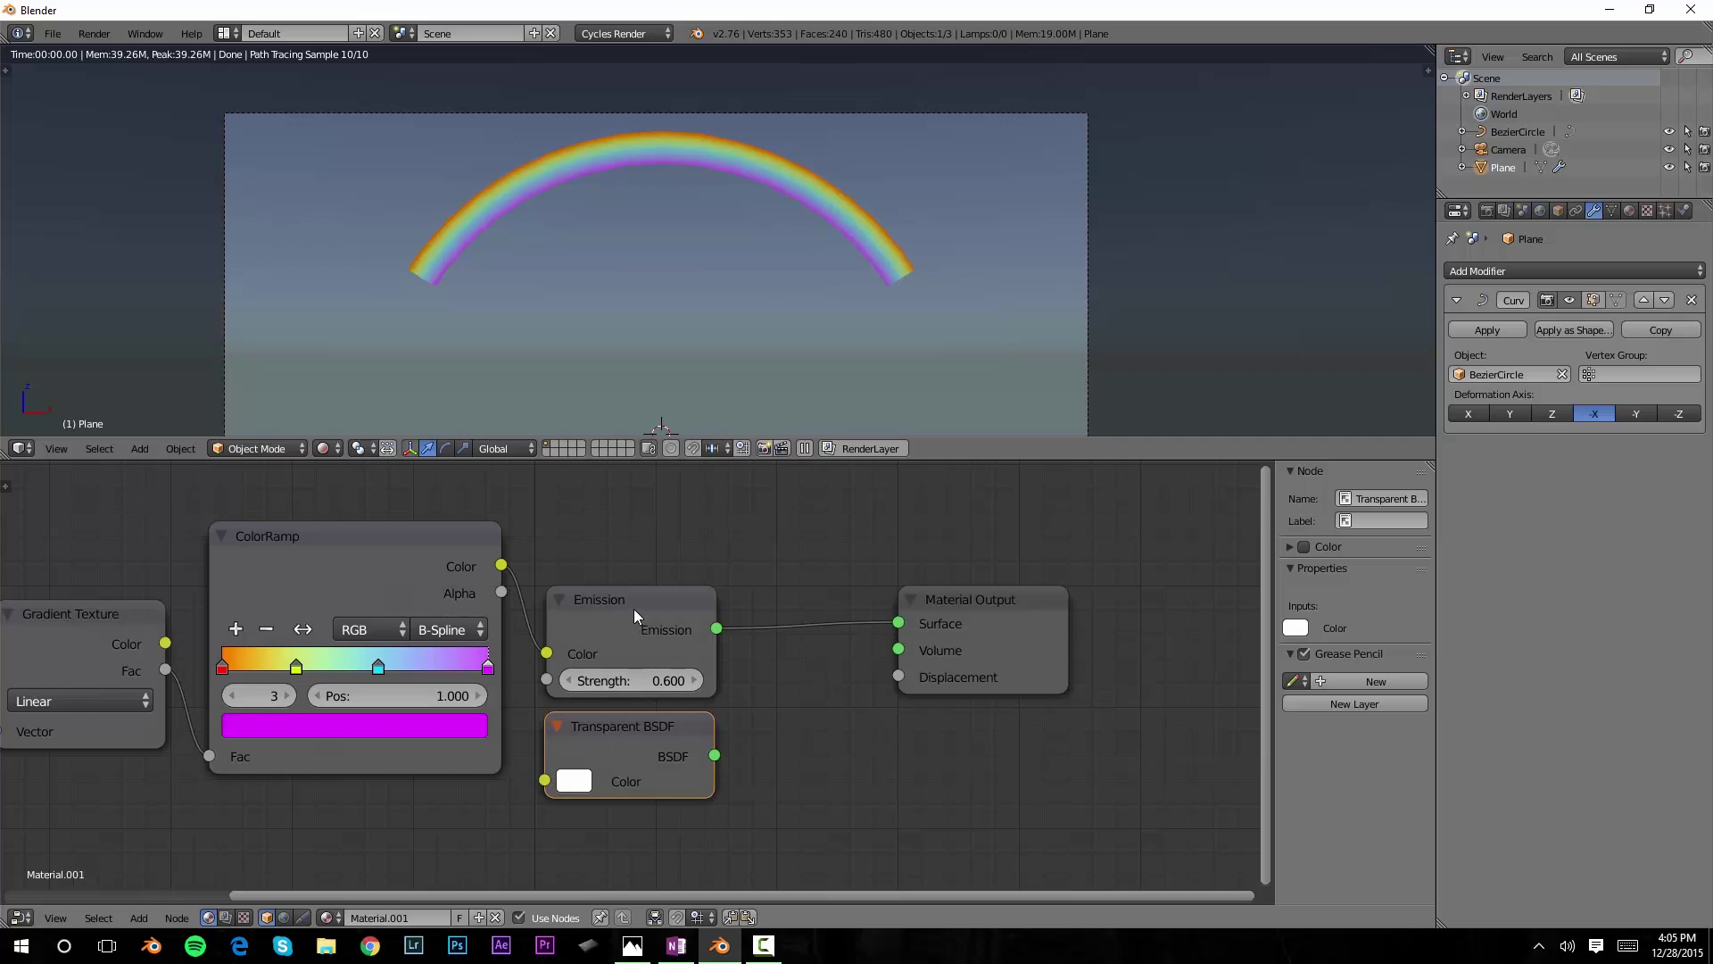
# - Mix Emission and Transparent BSDF in a Mix Shader (Fac 0.5) feeding Material Output
pyautogui.keyDown('alt'); pyautogui.moveTo(634, 609); pyautogui.dragTo(644, 756, button='right'); pyautogui.keyUp('alt')
pyautogui.moveTo(891, 667); pyautogui.dragTo(843, 626)
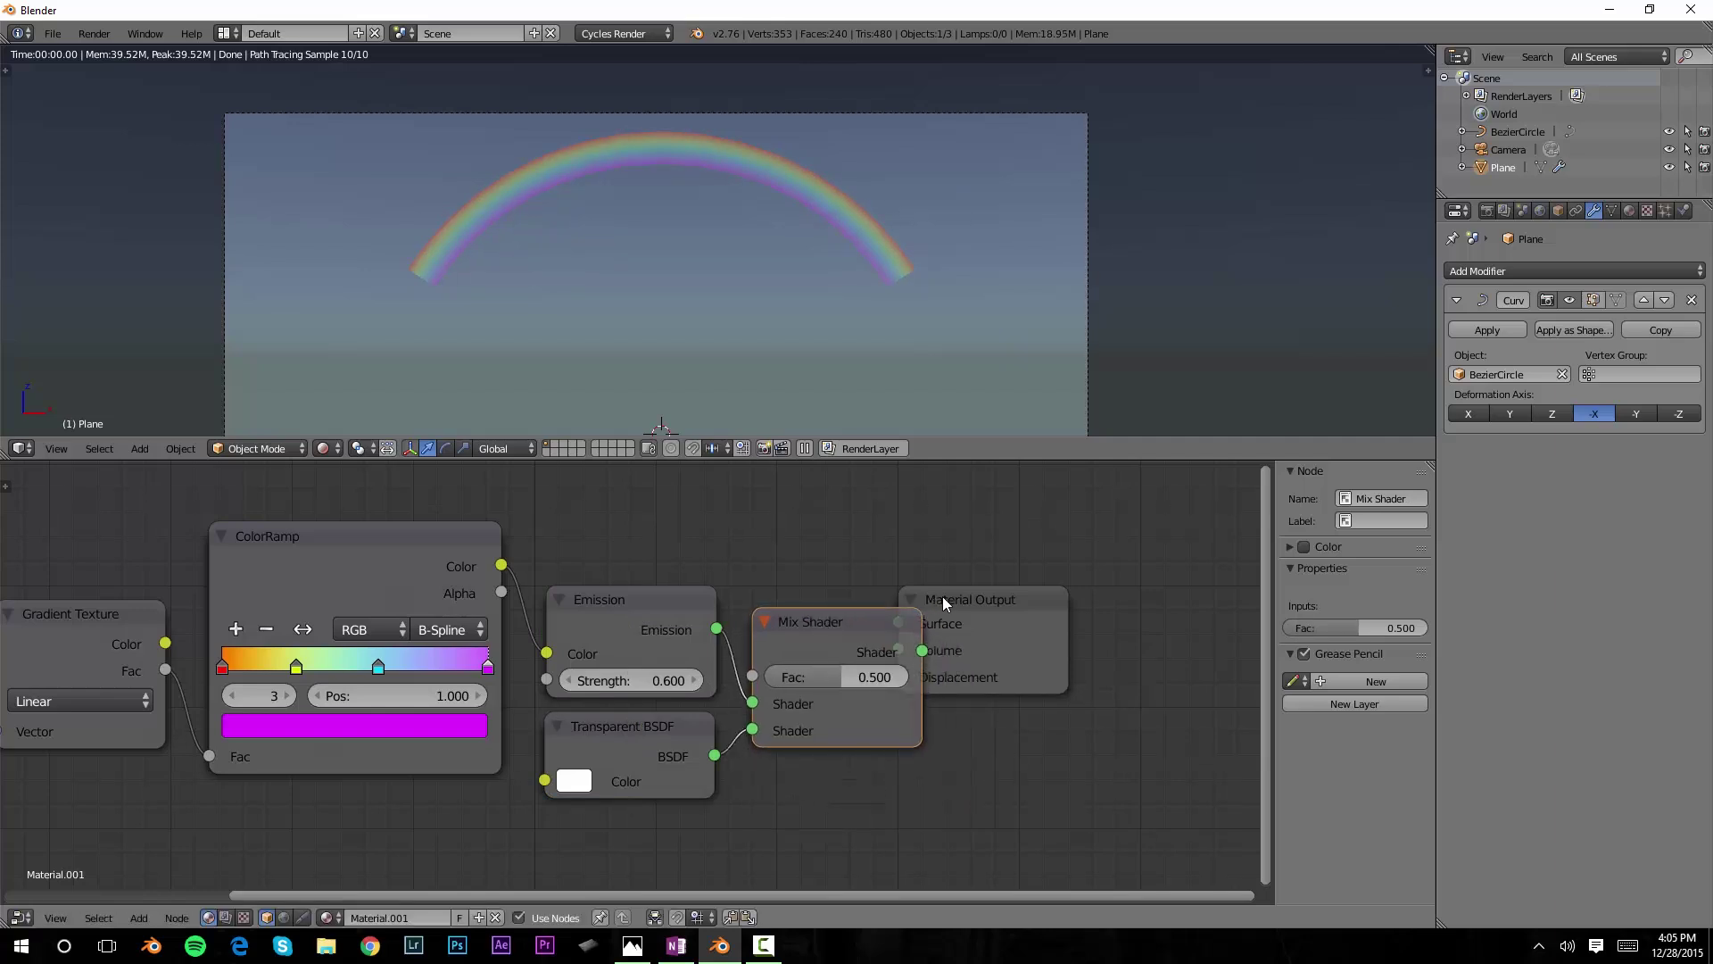
pyautogui.moveTo(942, 596); pyautogui.dragTo(1005, 622)
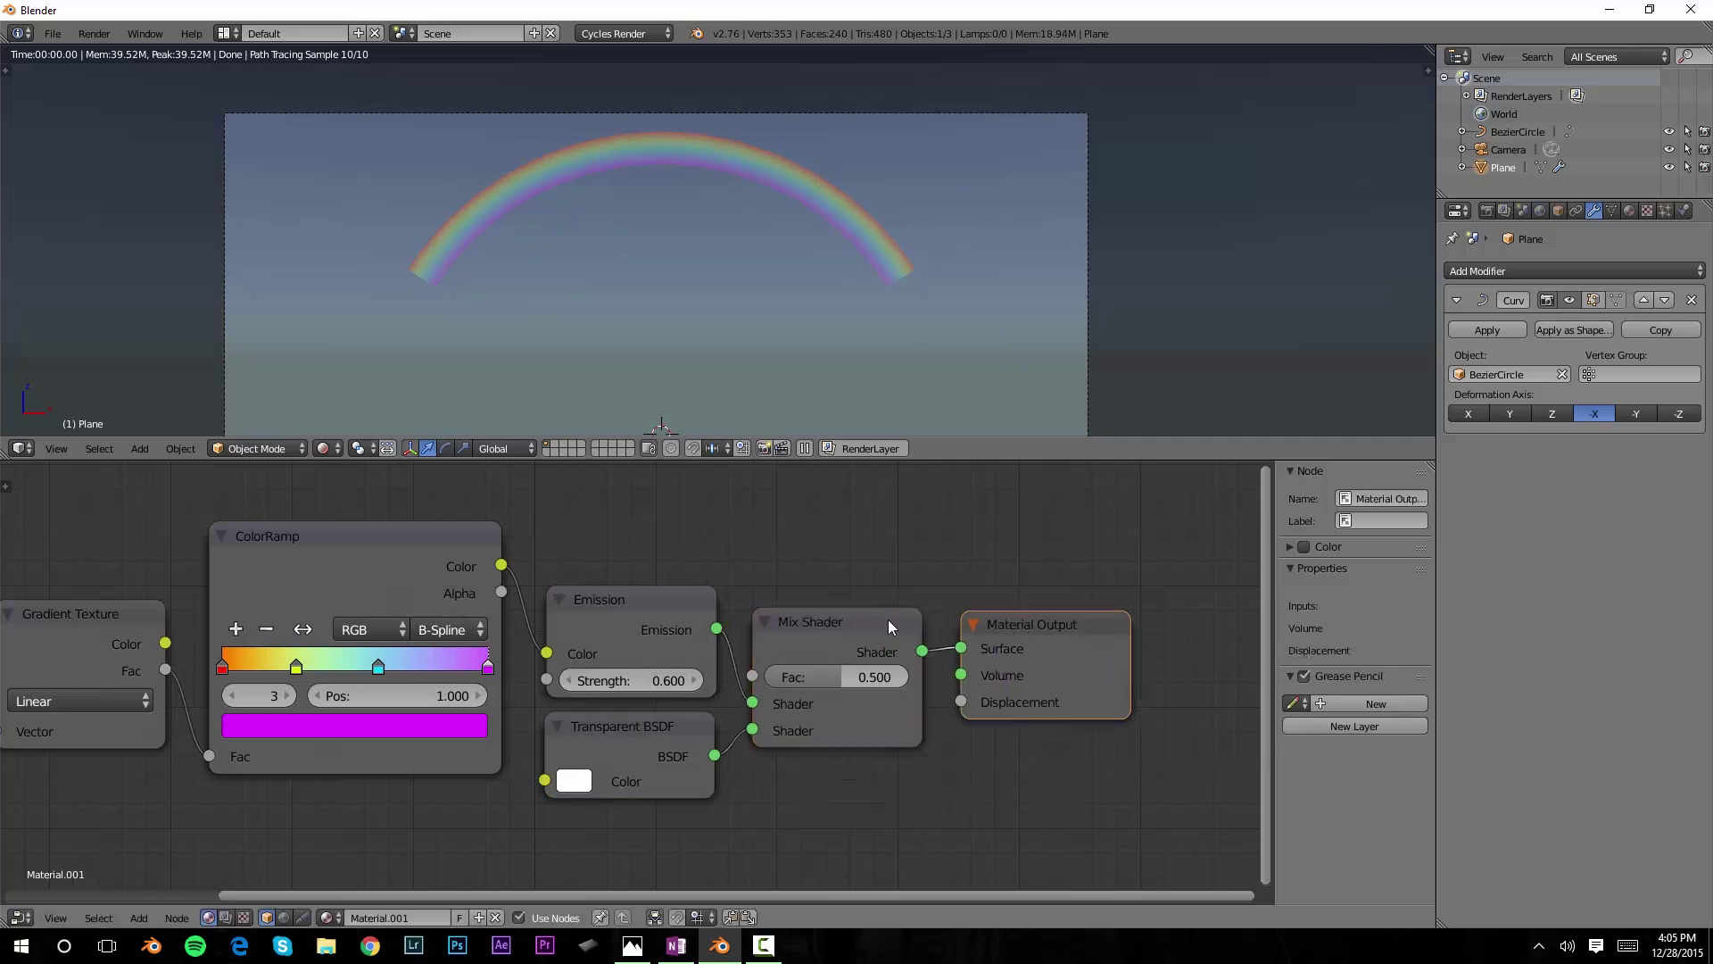
pyautogui.keyDown('shift'); pyautogui.scroll(1, 778, 560); pyautogui.keyUp('shift')
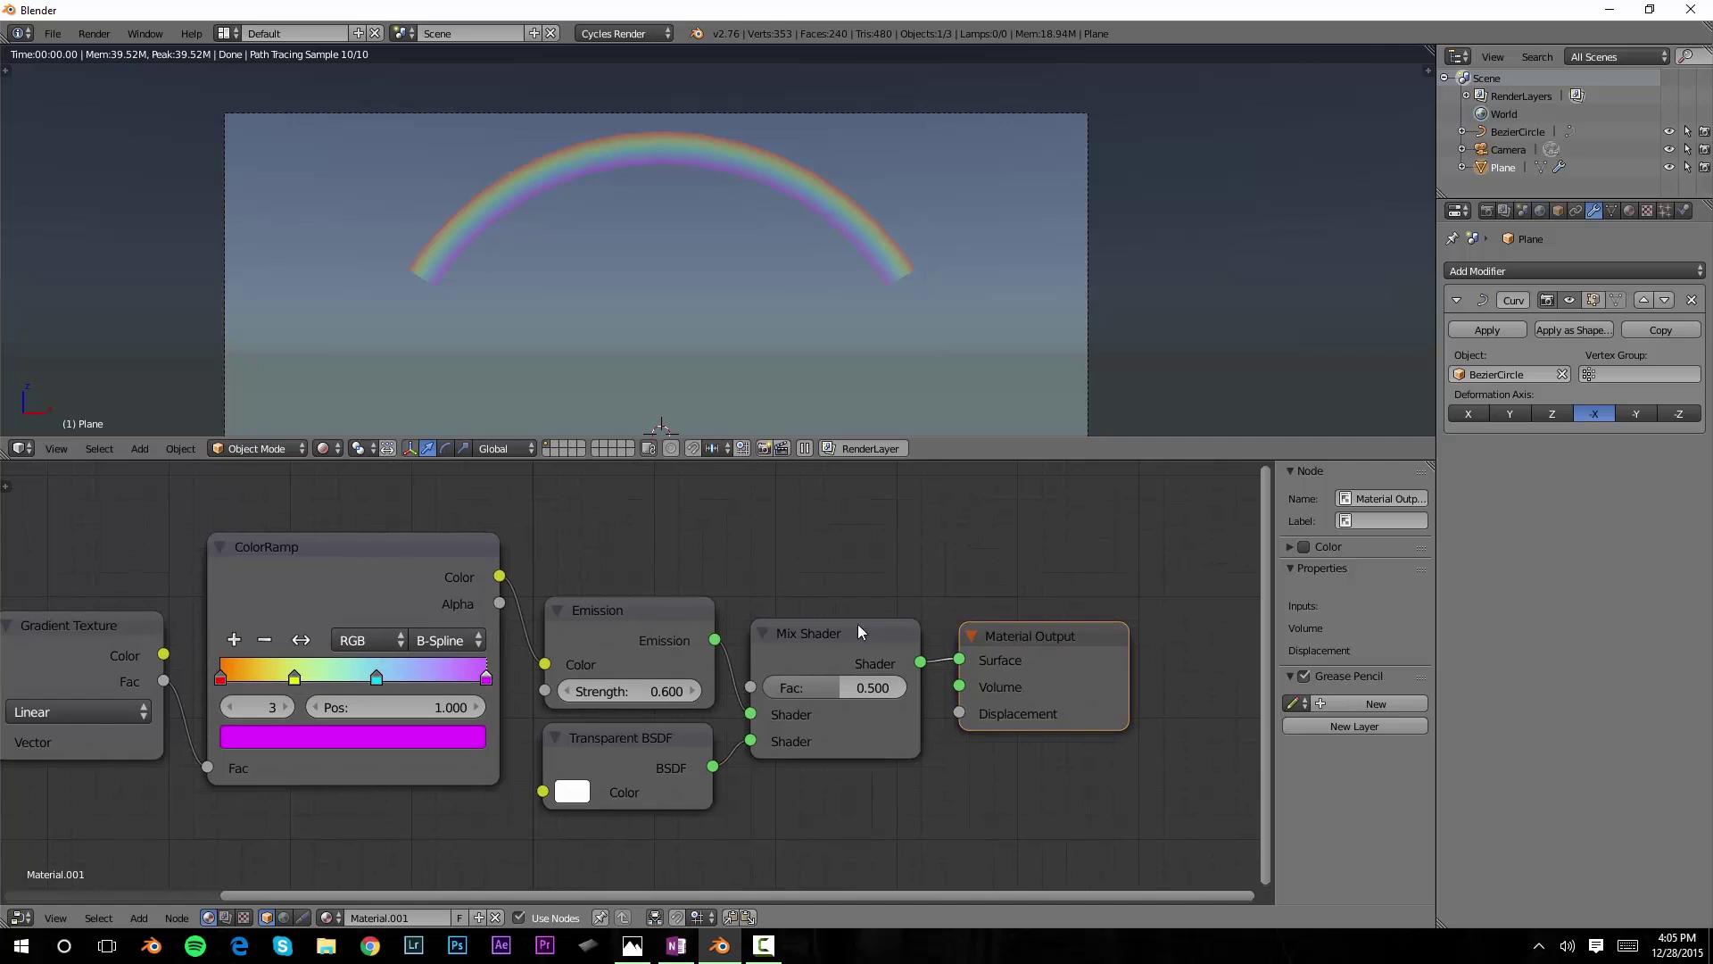
pyautogui.moveTo(985, 627); pyautogui.dragTo(1010, 633)
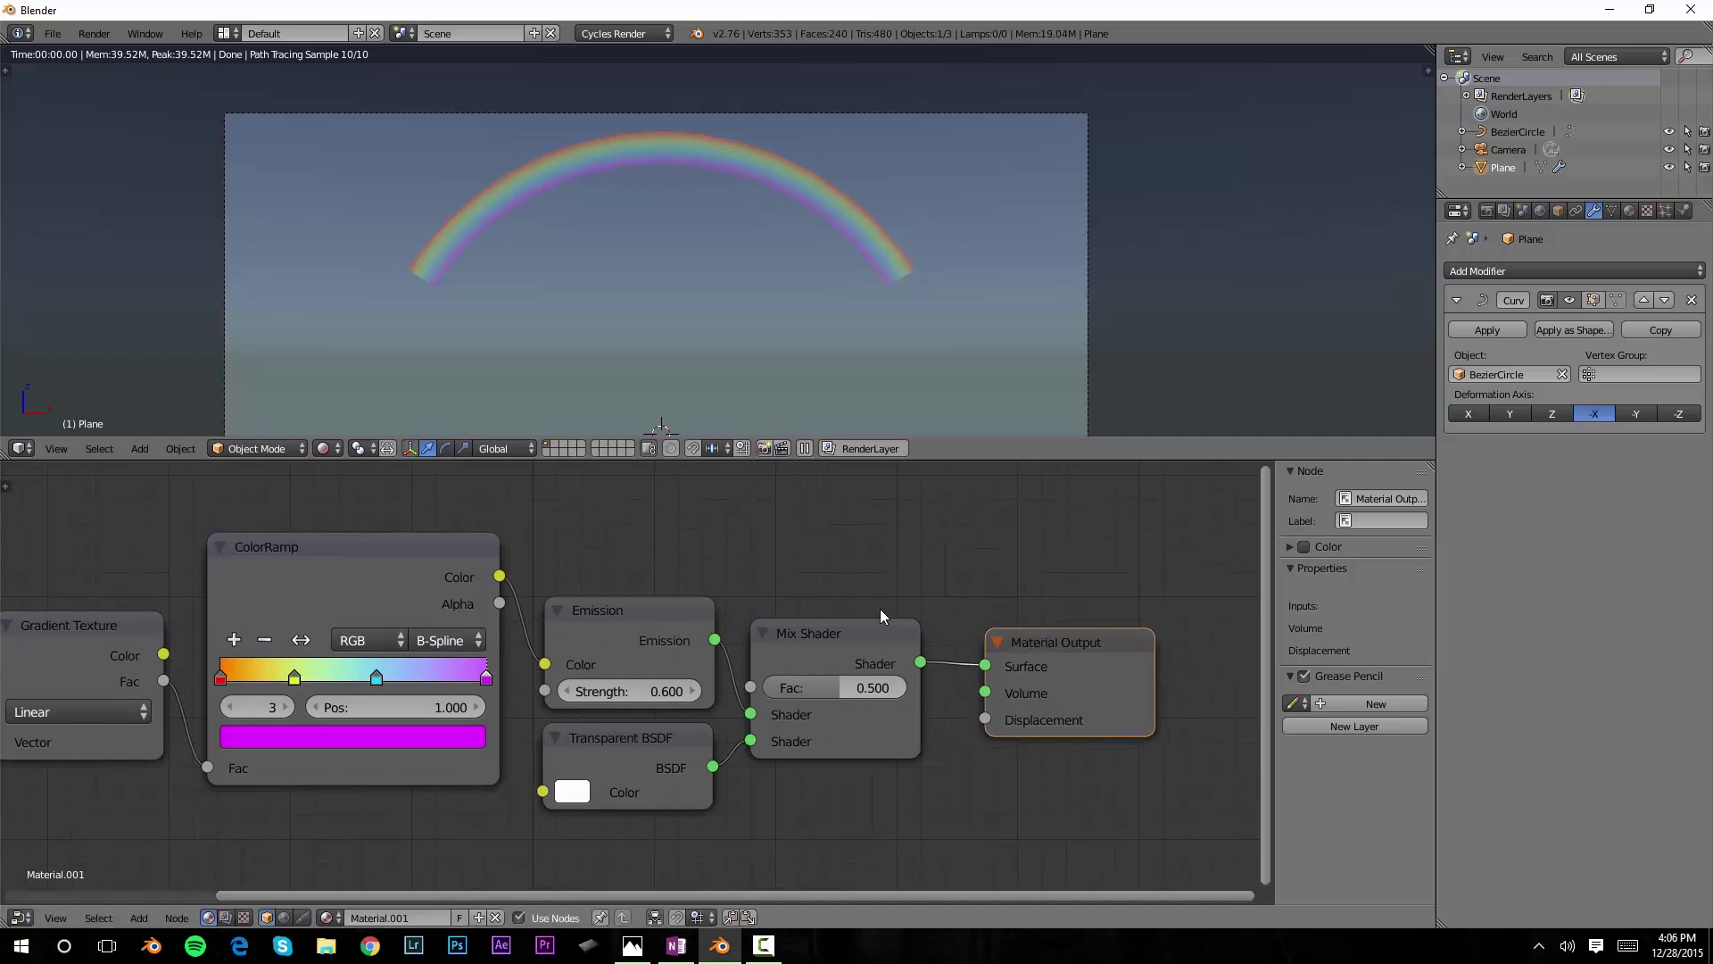
pyautogui.moveTo(793, 569); pyautogui.dragTo(820, 575, button='middle')
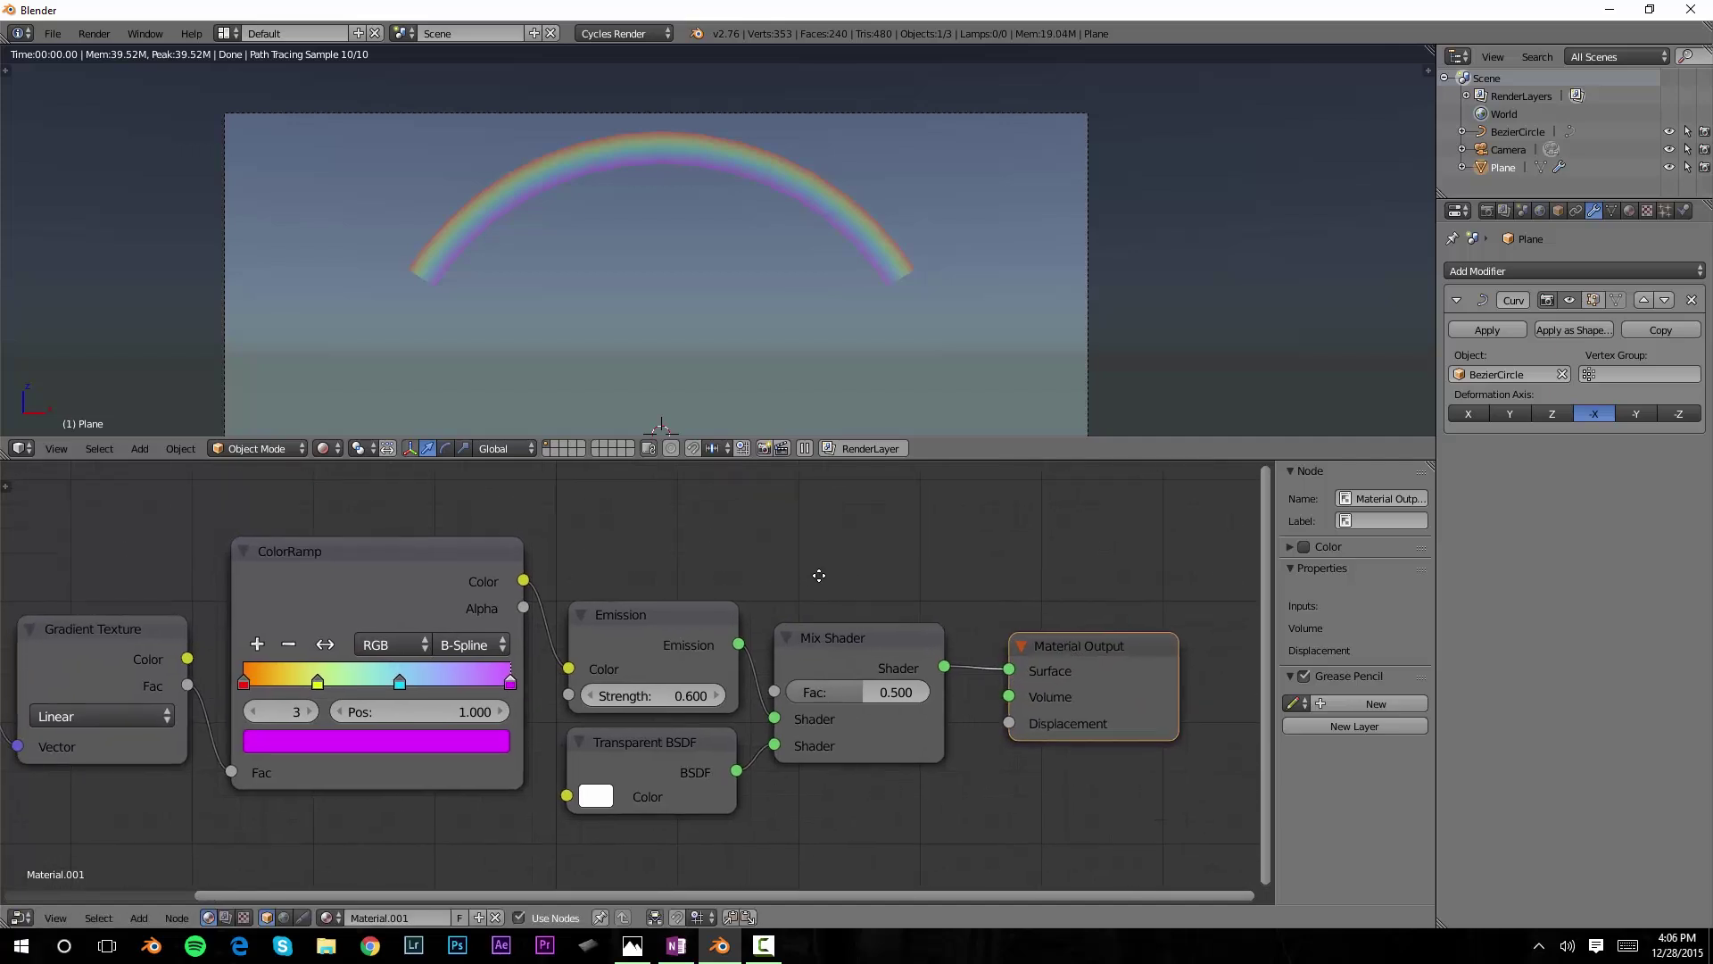
pyautogui.keyDown('shift'); pyautogui.scroll(2, 812, 580); pyautogui.keyUp('shift')
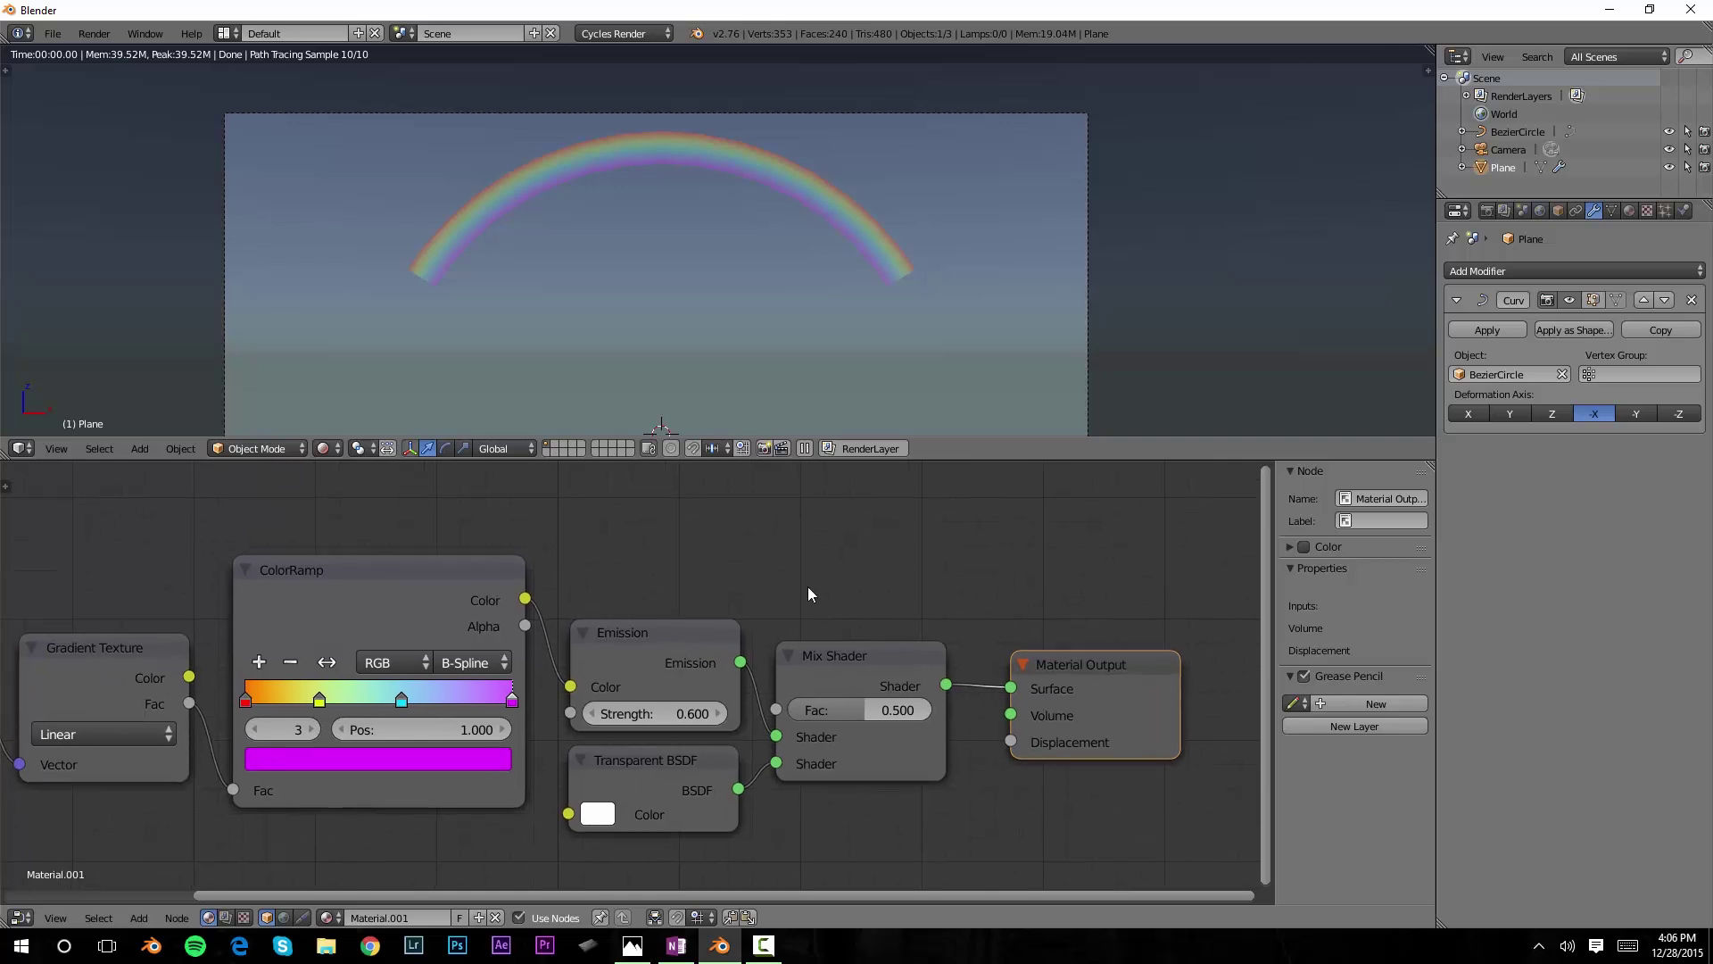
pyautogui.keyDown('ctrl'); pyautogui.hscroll(-4, 758, 552); pyautogui.keyUp('ctrl')
pyautogui.scroll(-1, 790, 562)
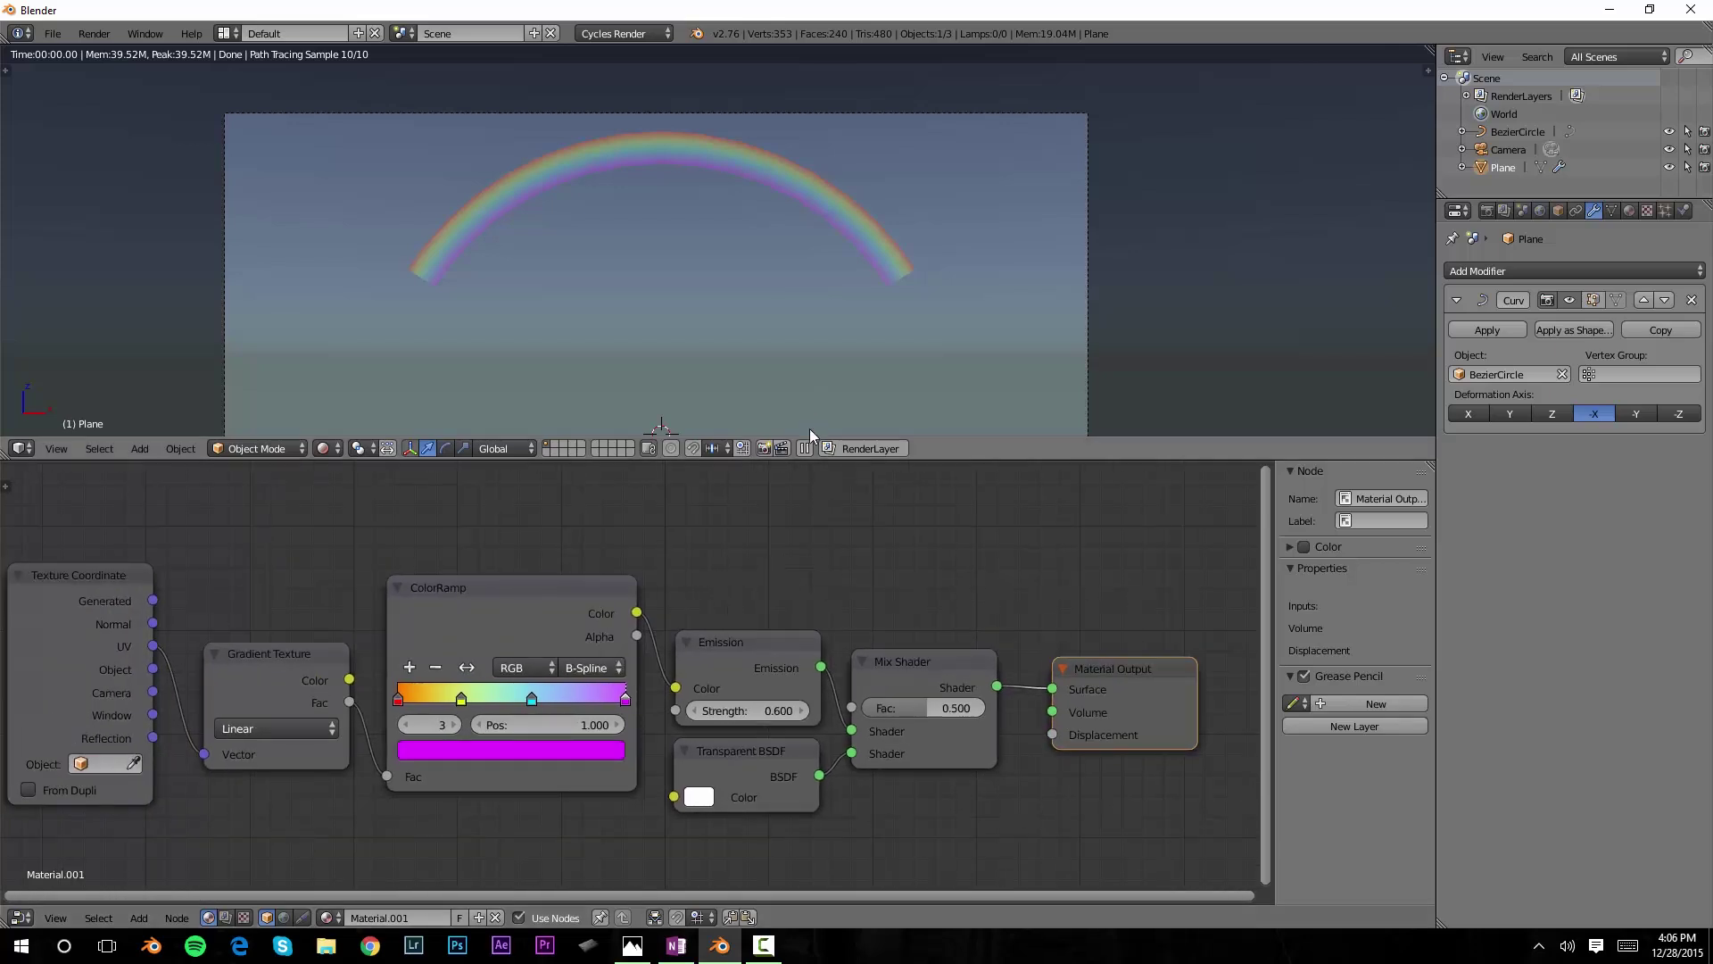
# - Add a second Gradient Texture node to the rainbow material's node tree
pyautogui.hotkey('shift', 'a')
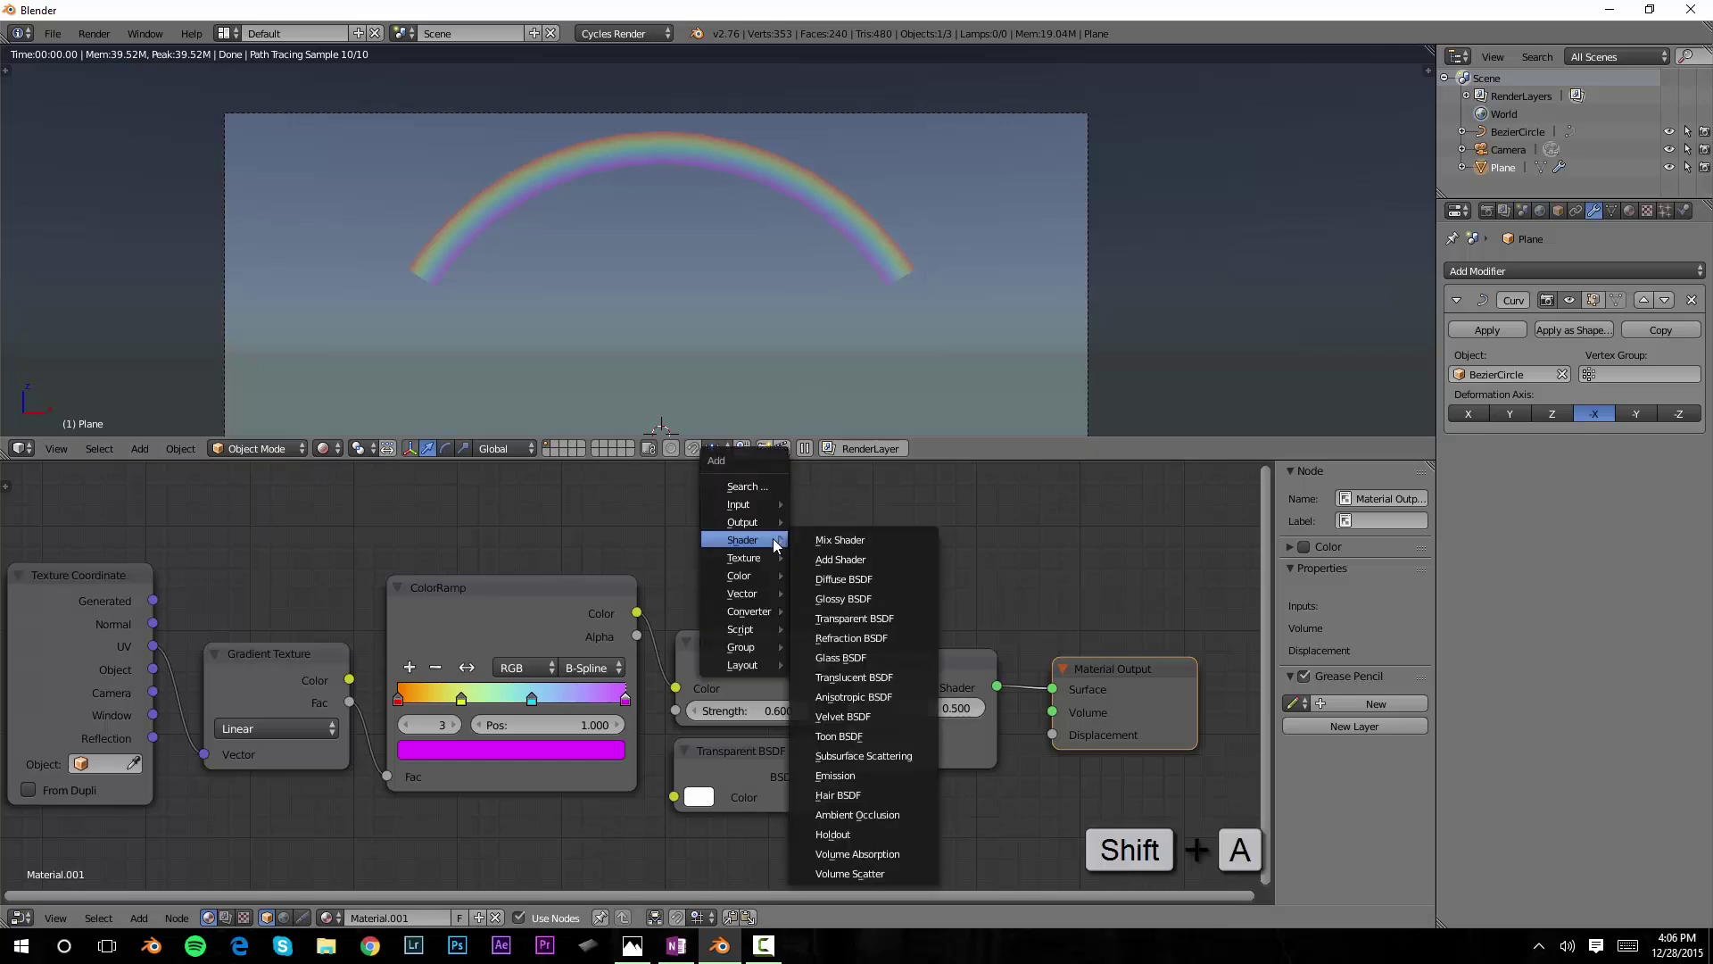
pyautogui.moveTo(777, 558)
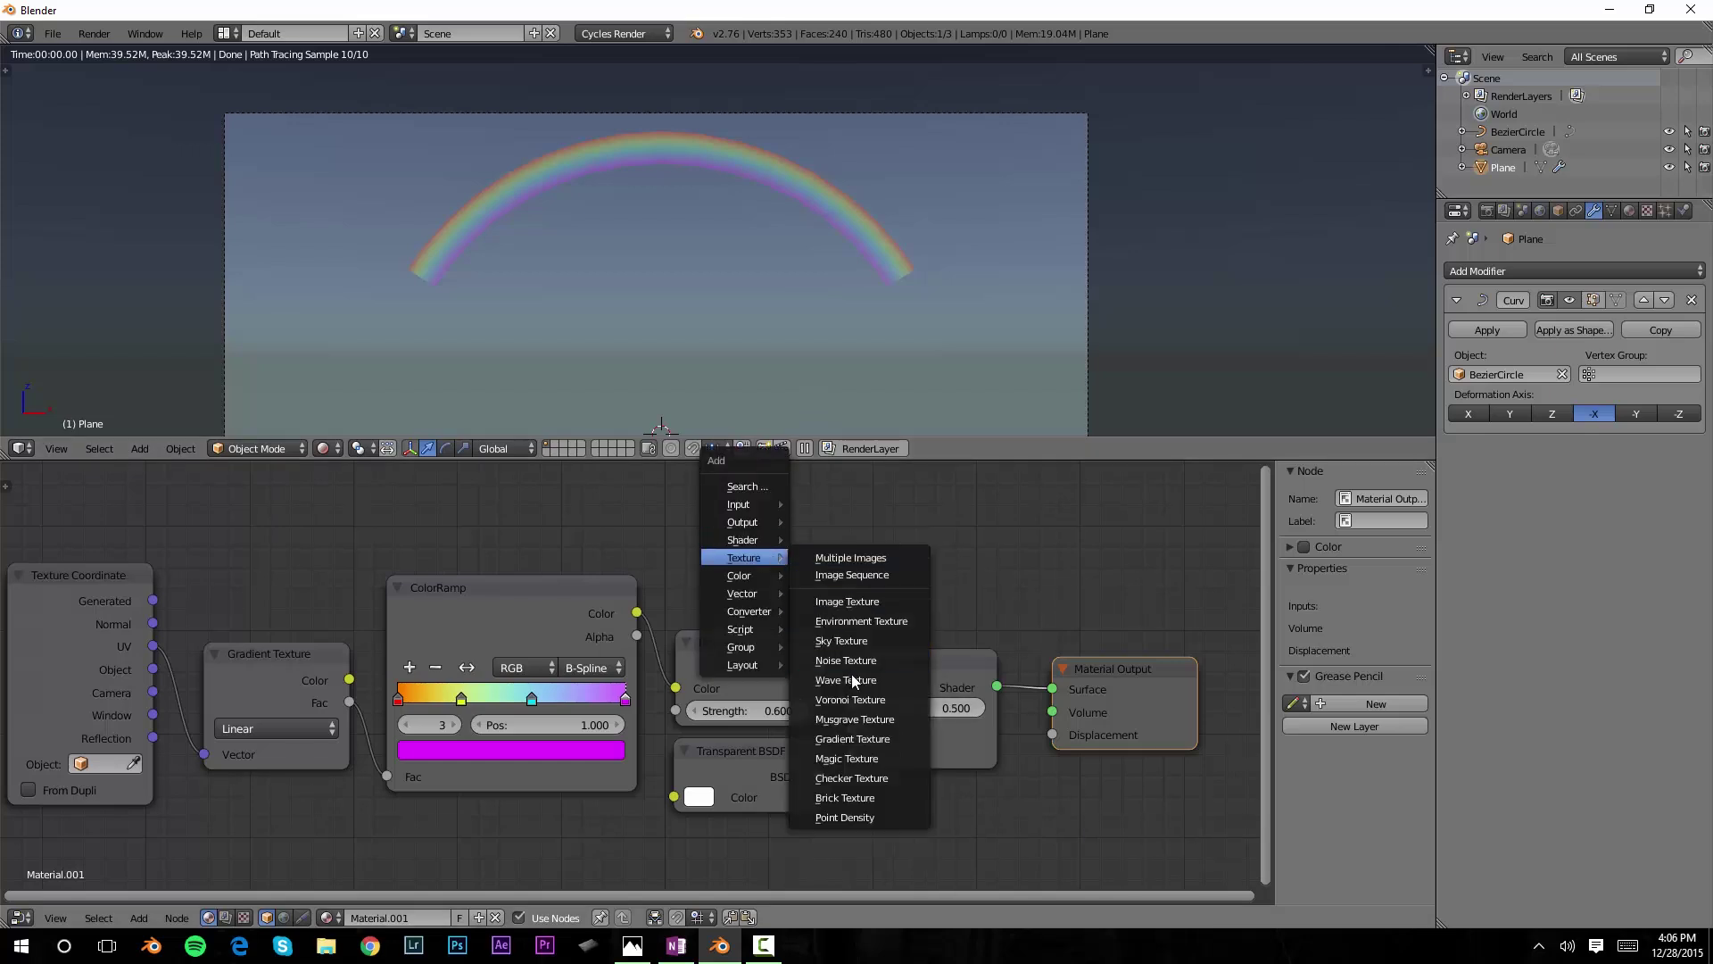
pyautogui.click(852, 739)
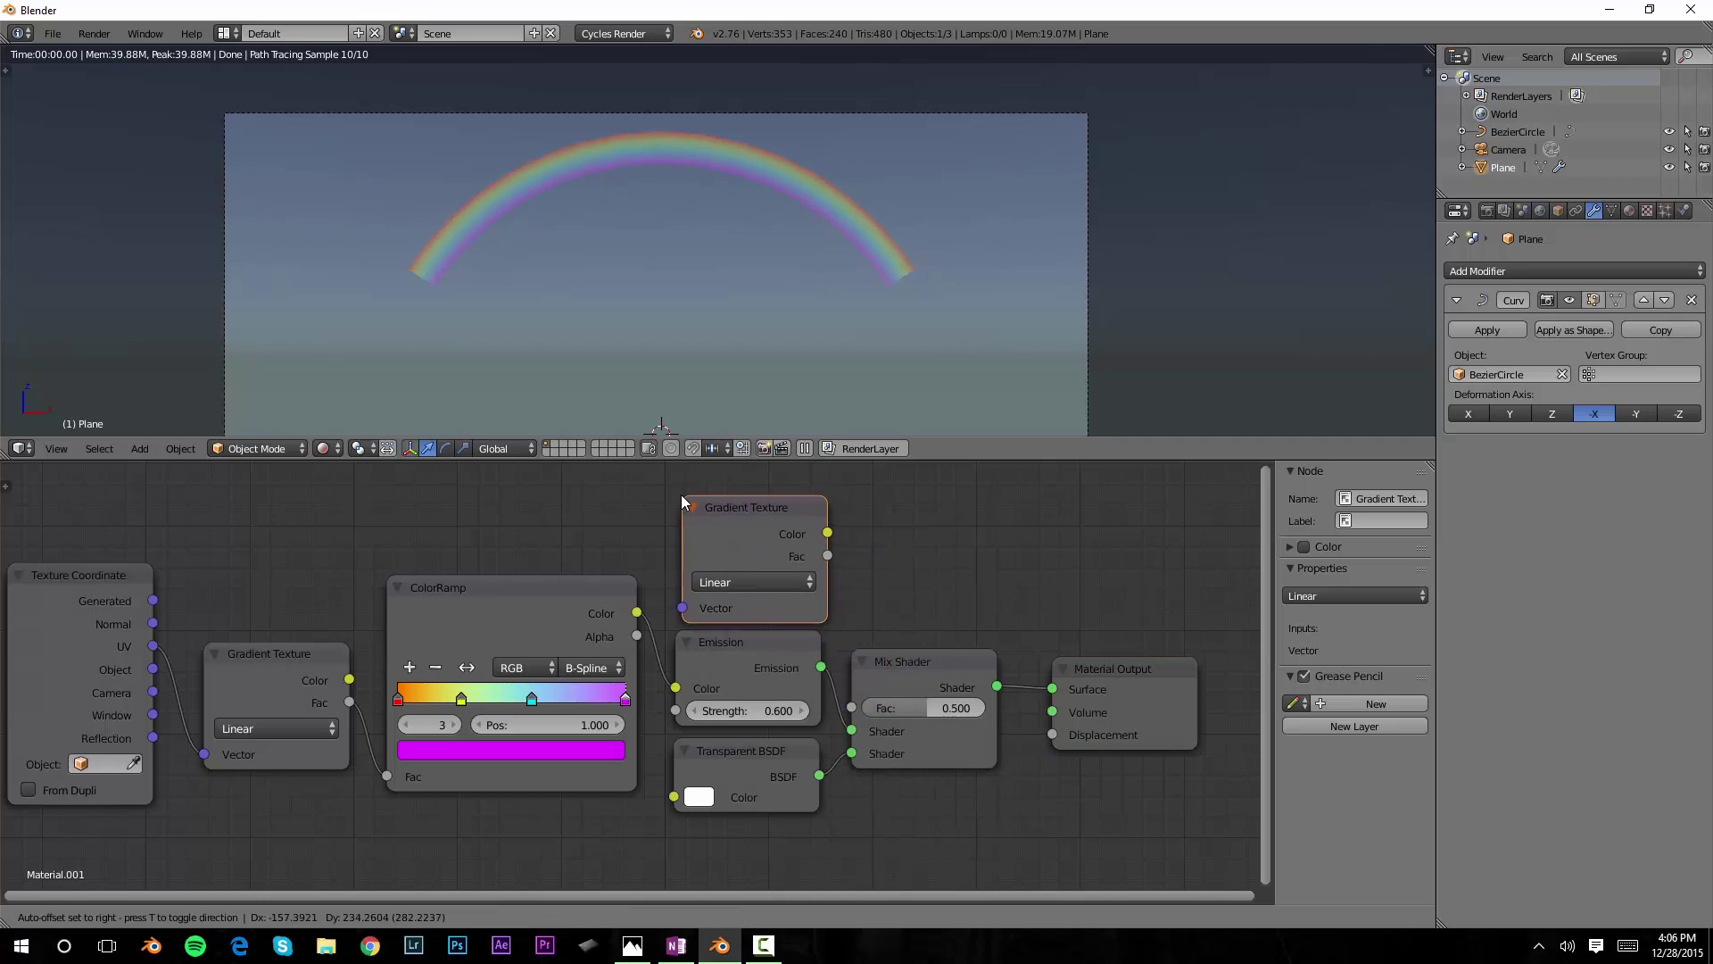
pyautogui.click(681, 493)
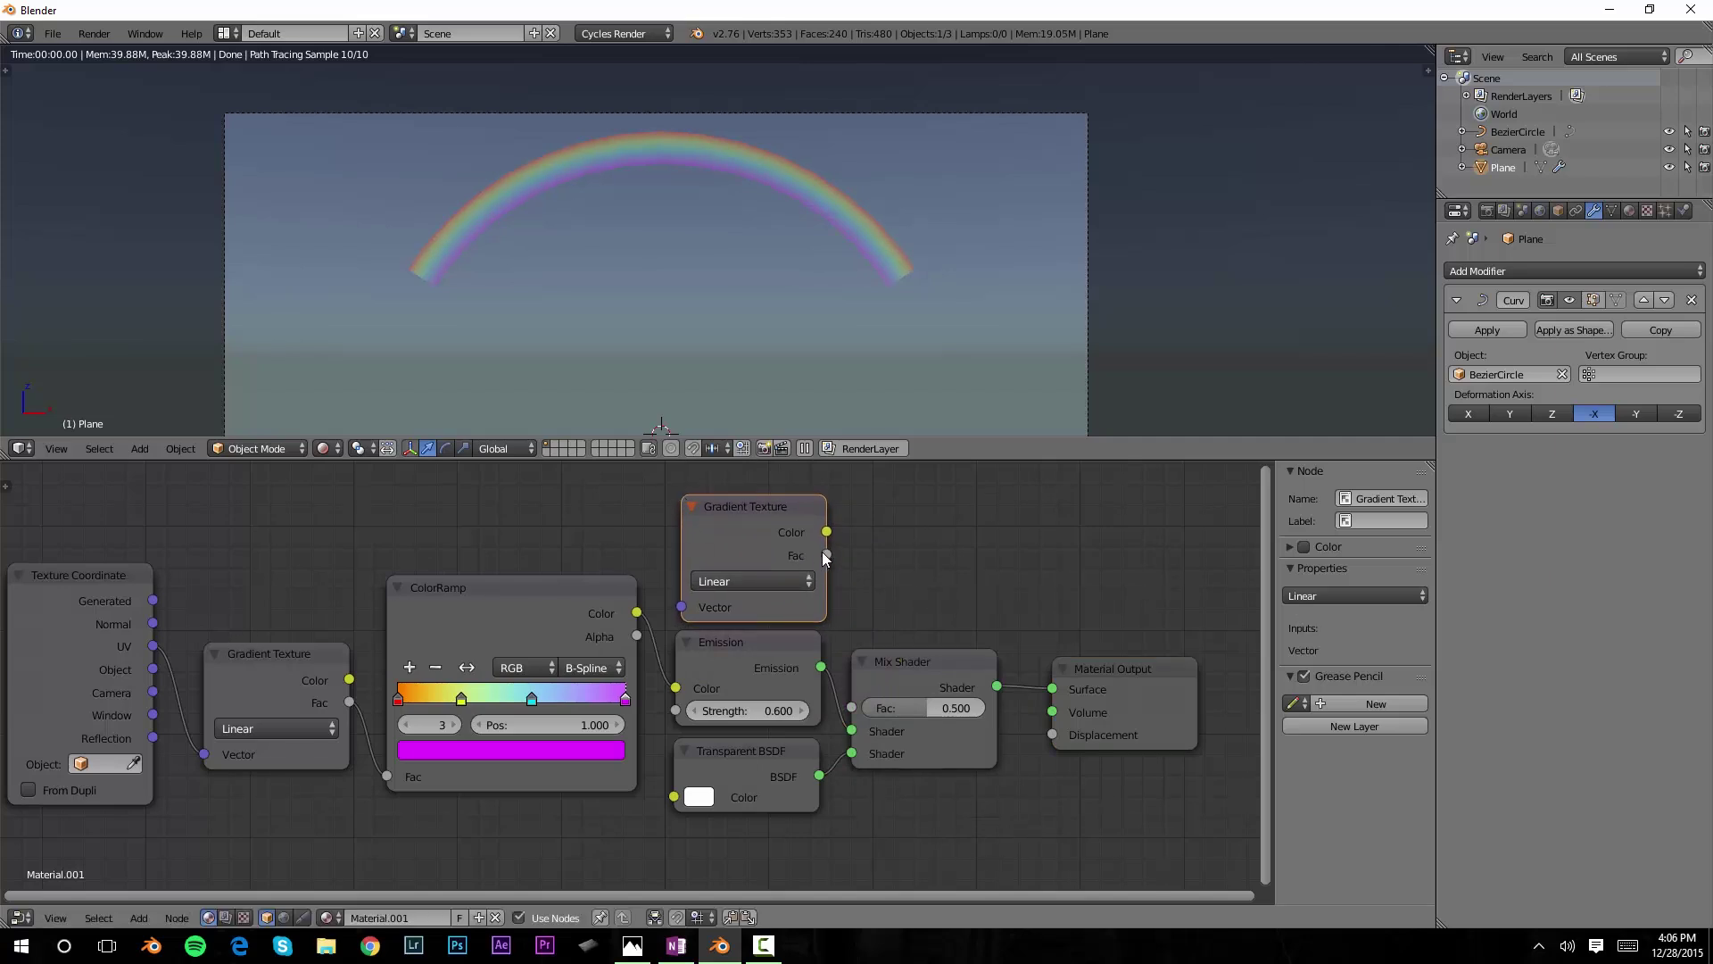
# - Wire the new gradient's Fac into the Mix Shader Fac and Texture Coordinate UV into its Vector
pyautogui.moveTo(826, 555); pyautogui.dragTo(852, 707)
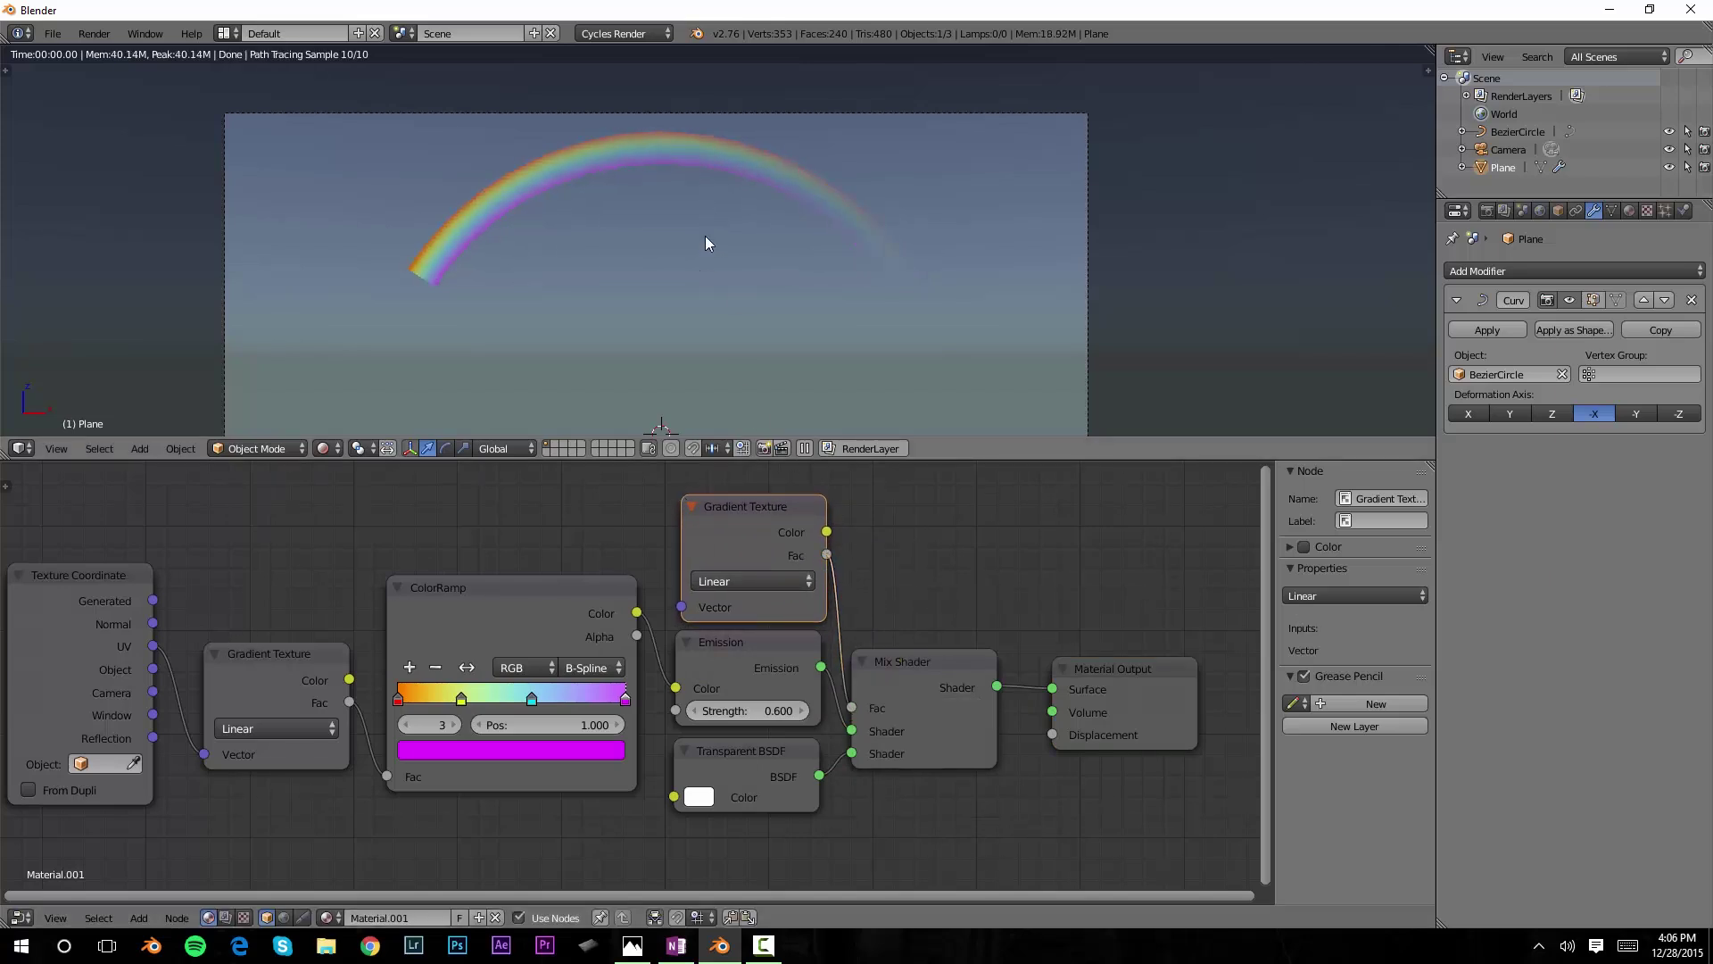
pyautogui.moveTo(707, 242)
pyautogui.keyDown('shift'); pyautogui.mouseDown(button='middle')
pyautogui.moveTo(727, 275)
pyautogui.moveTo(737, 241)
pyautogui.mouseUp(button='middle'); pyautogui.keyUp('shift')
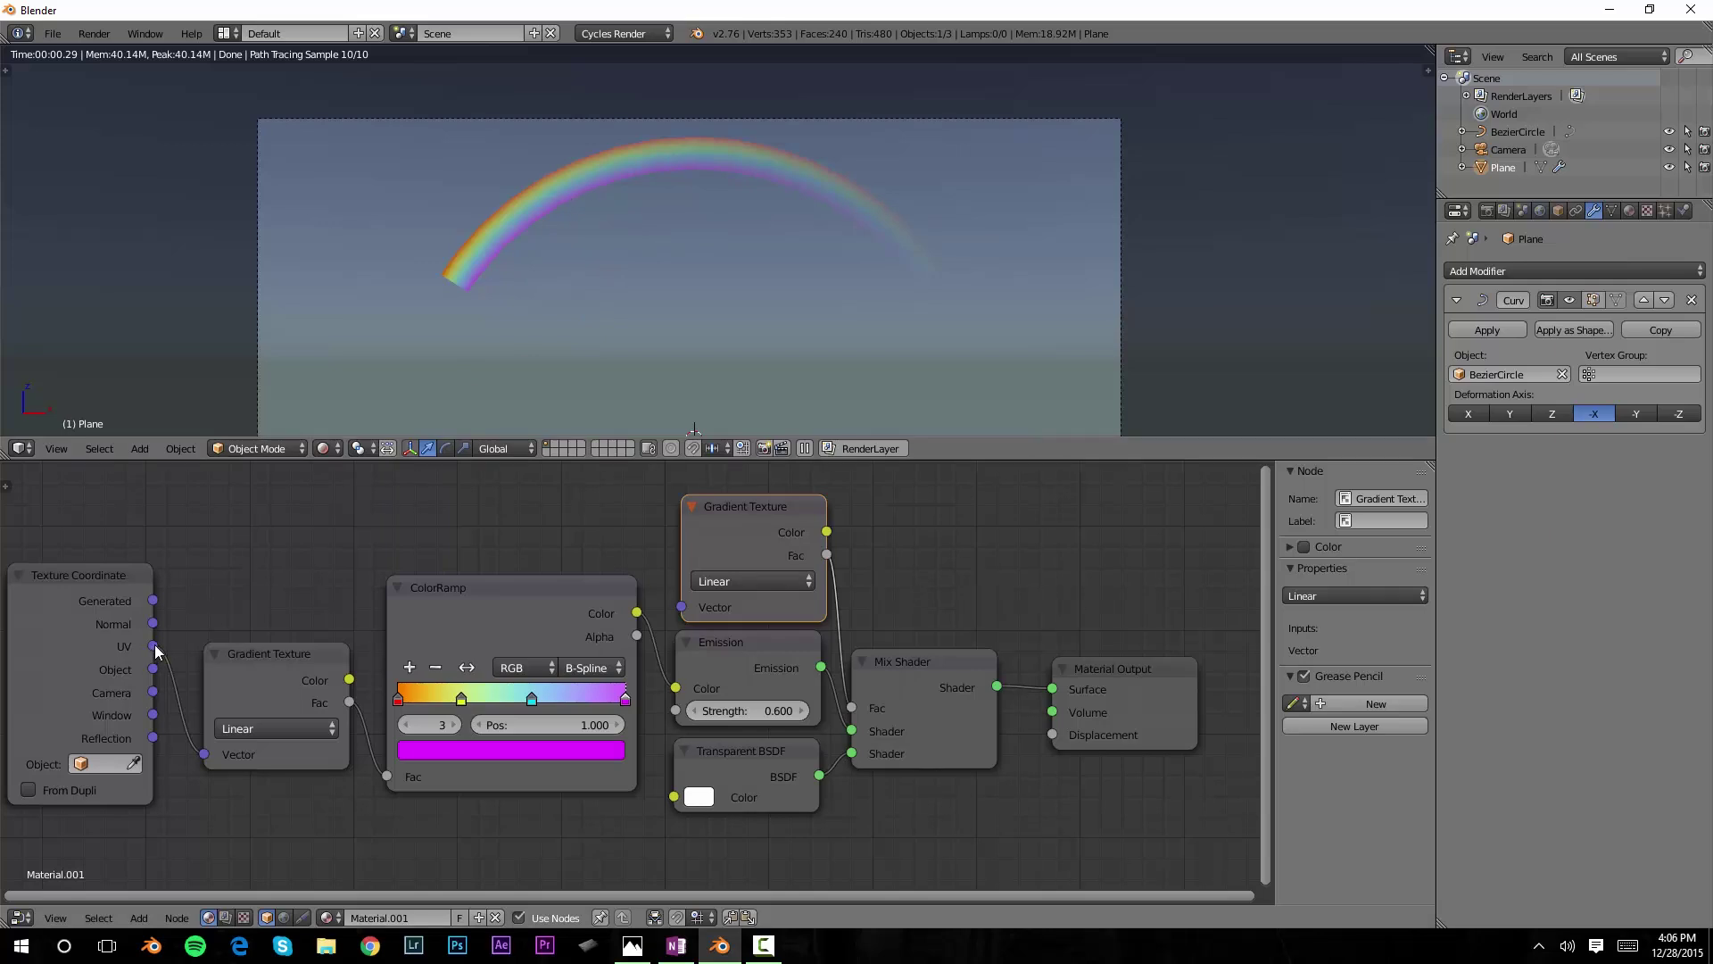
pyautogui.moveTo(154, 646); pyautogui.dragTo(682, 603)
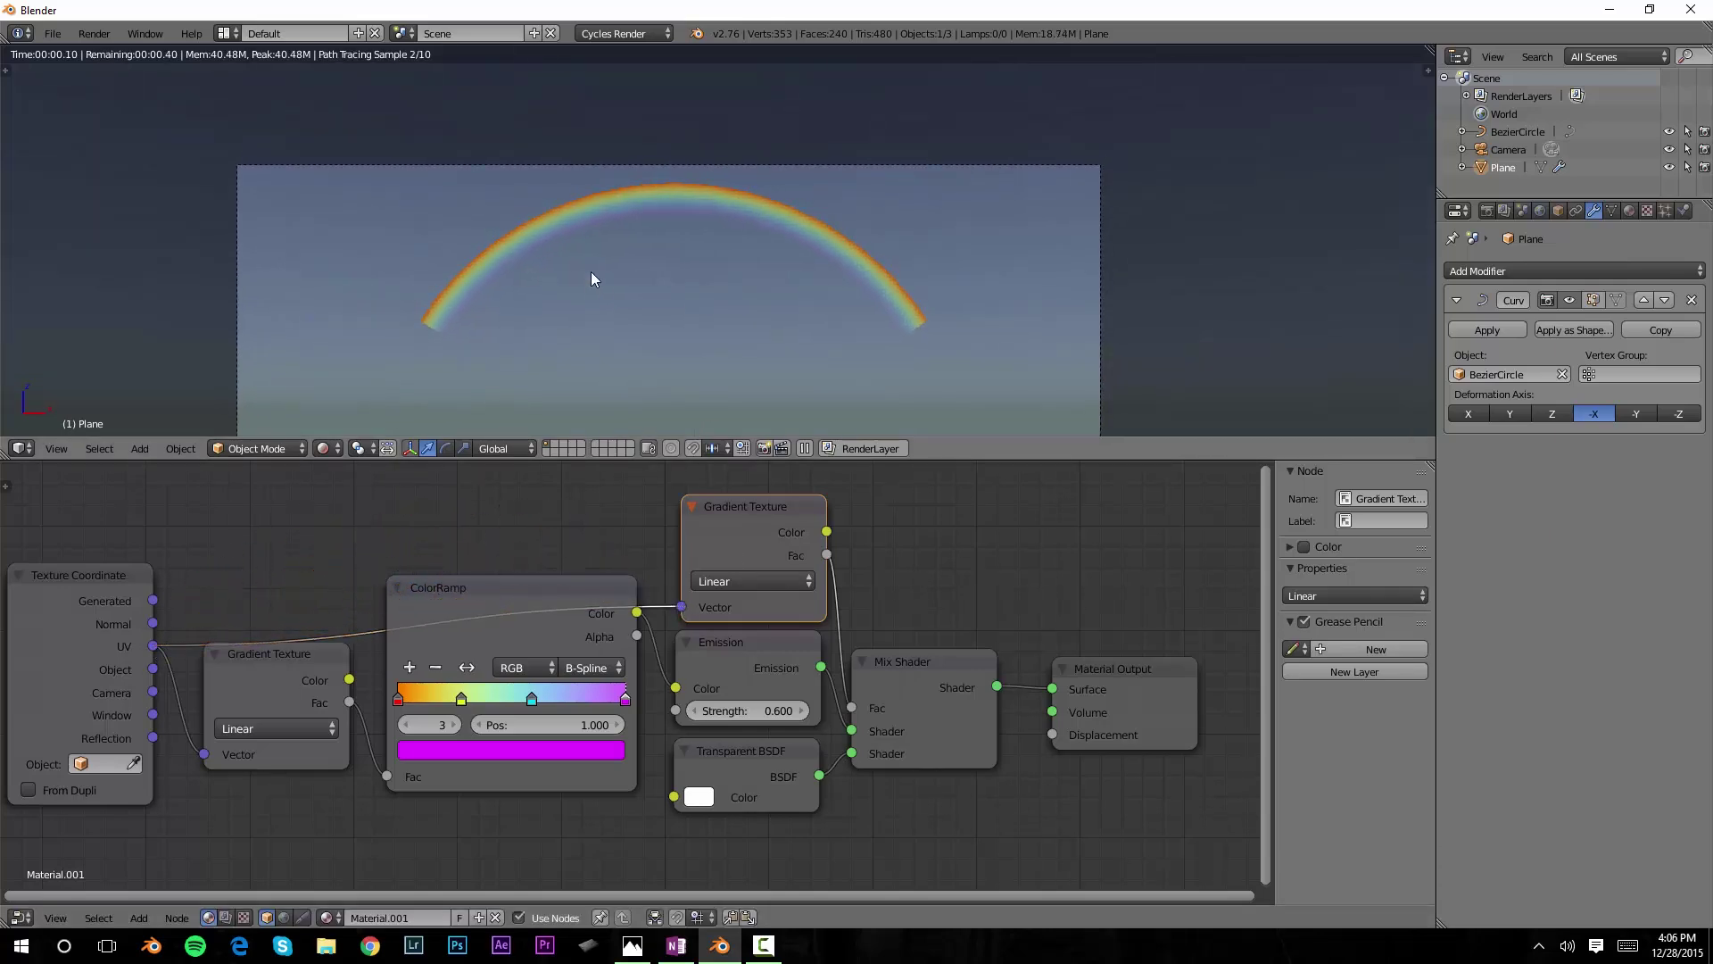
pyautogui.scroll(3, 590, 271)
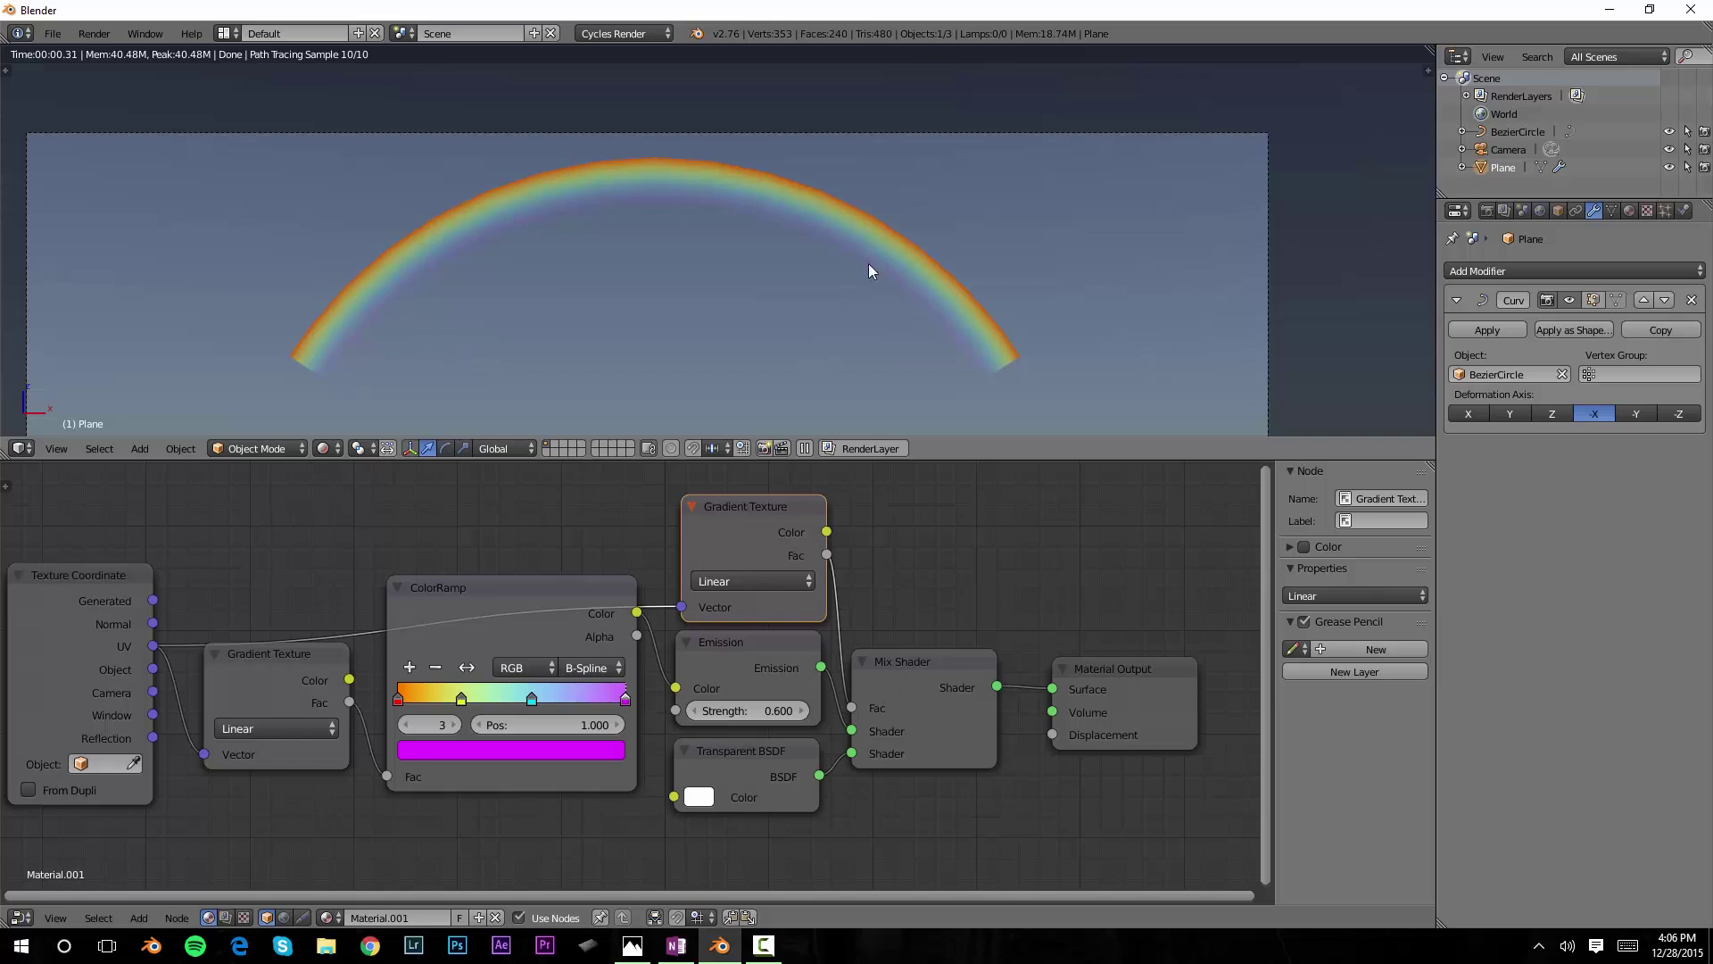
# - Duplicate the Mix Shader and insert the copy just before the Material Output
pyautogui.moveTo(979, 587); pyautogui.dragTo(587, 574, button='middle')
pyautogui.click(499, 652)
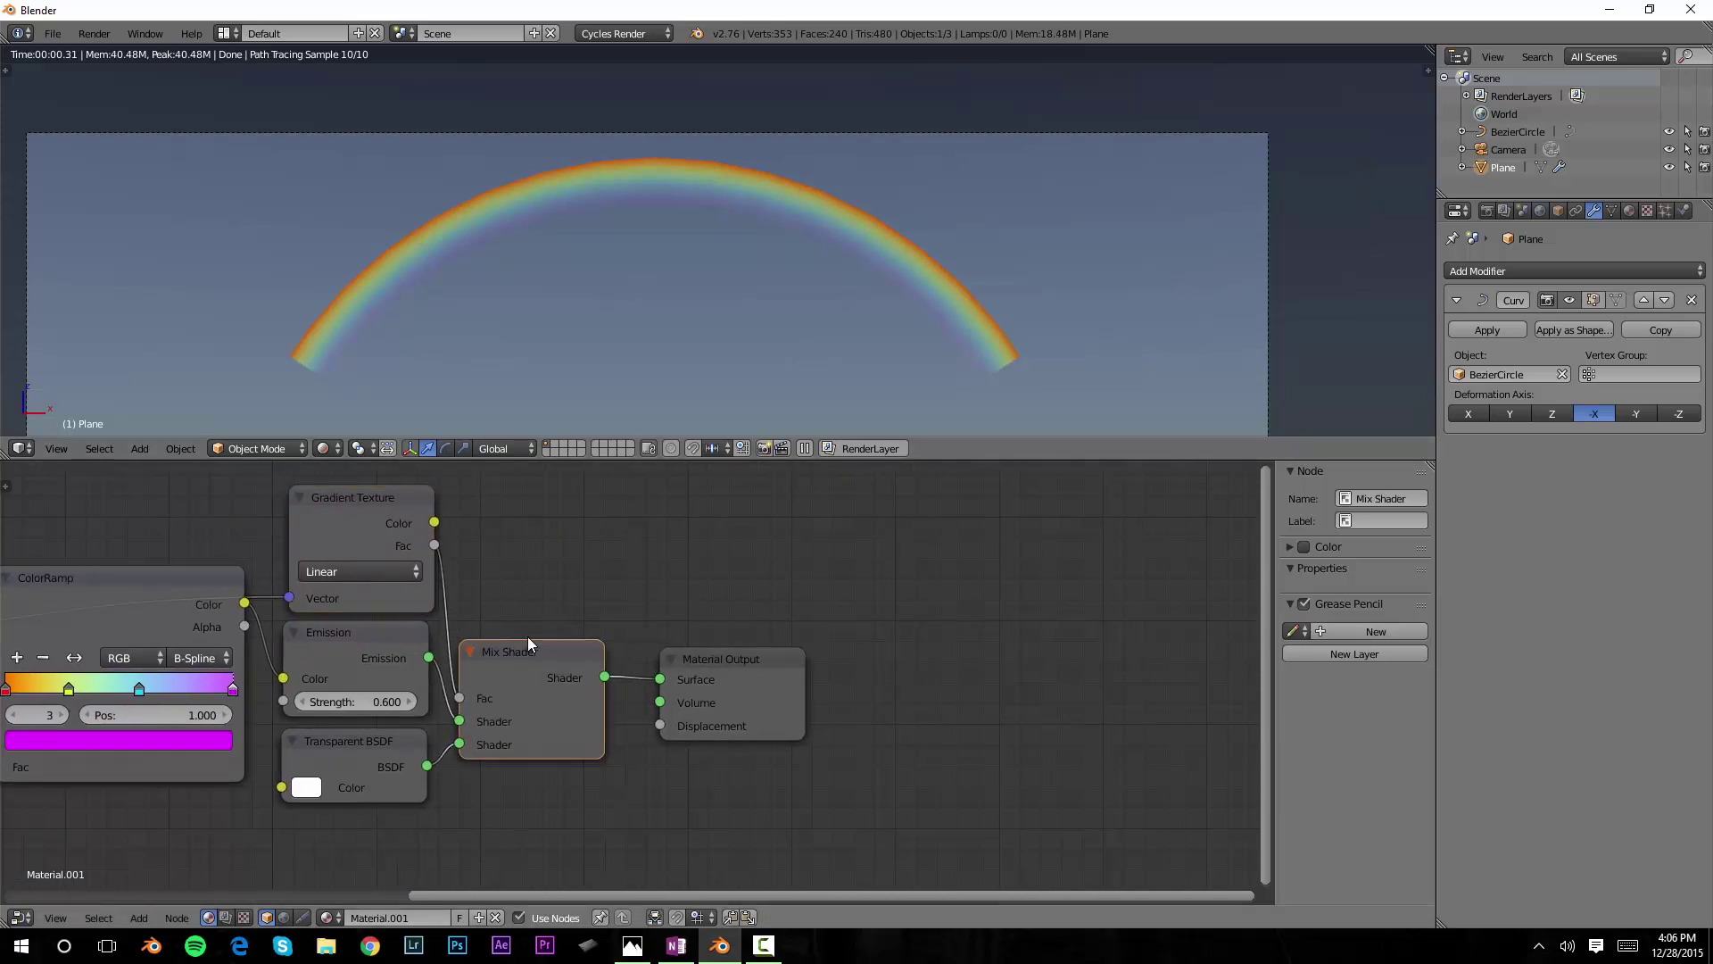
pyautogui.hotkey('shift', 'd')
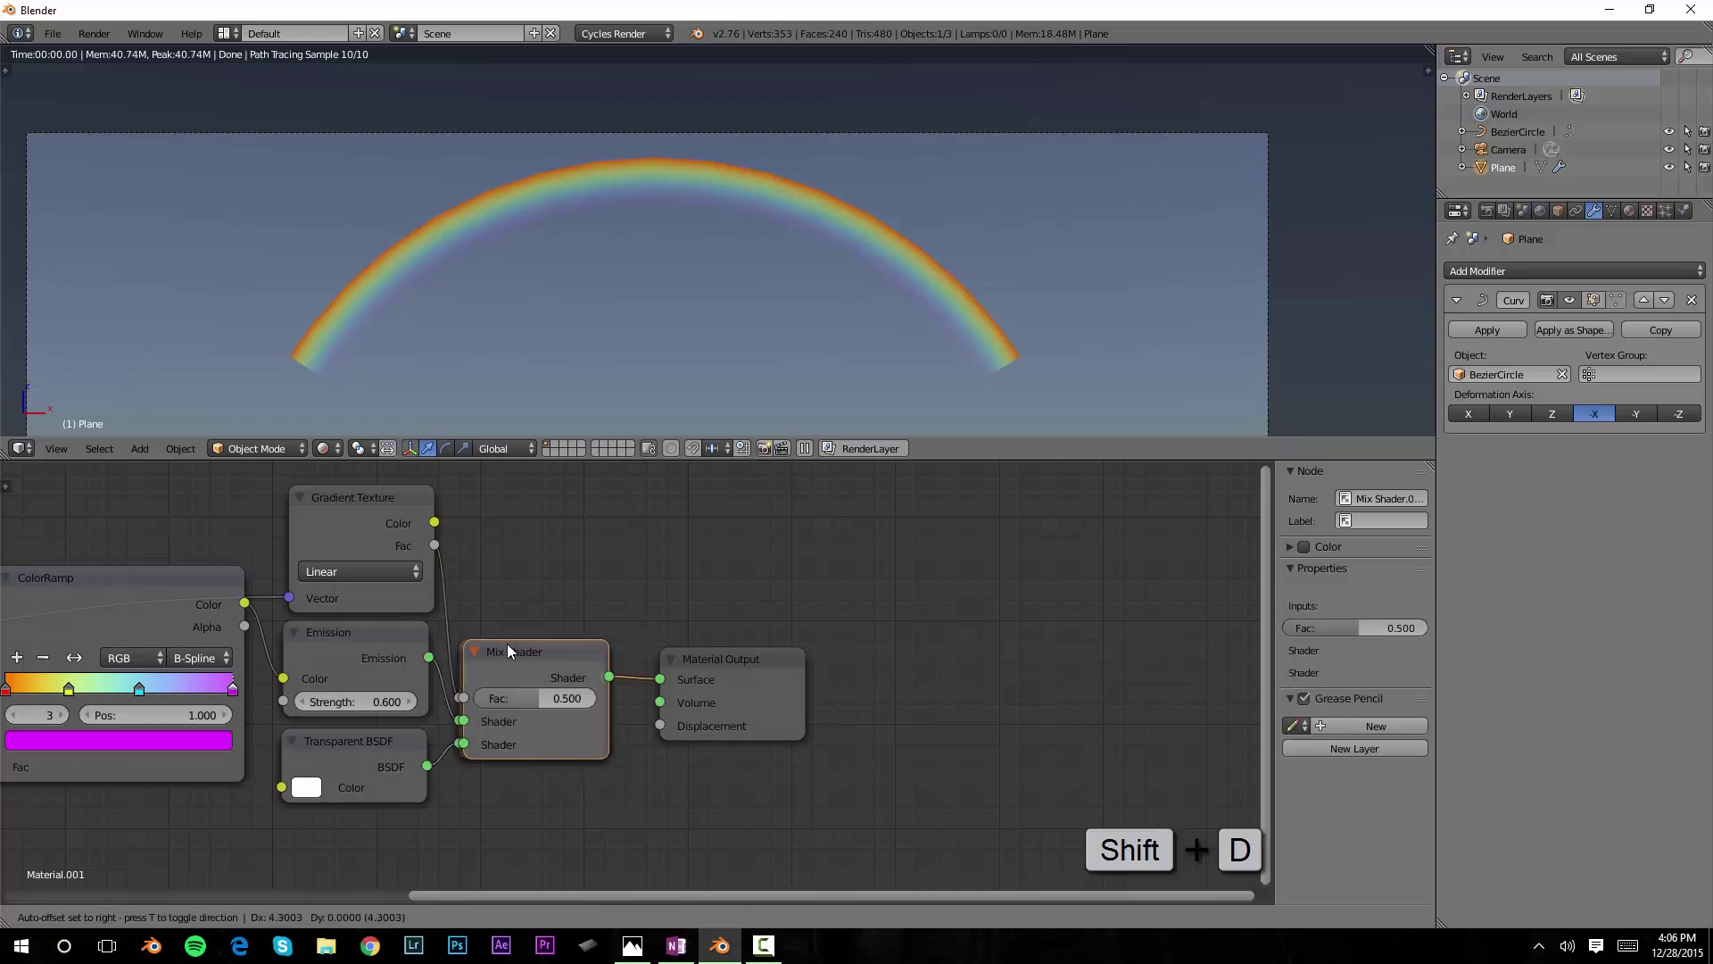
pyautogui.click(533, 650)
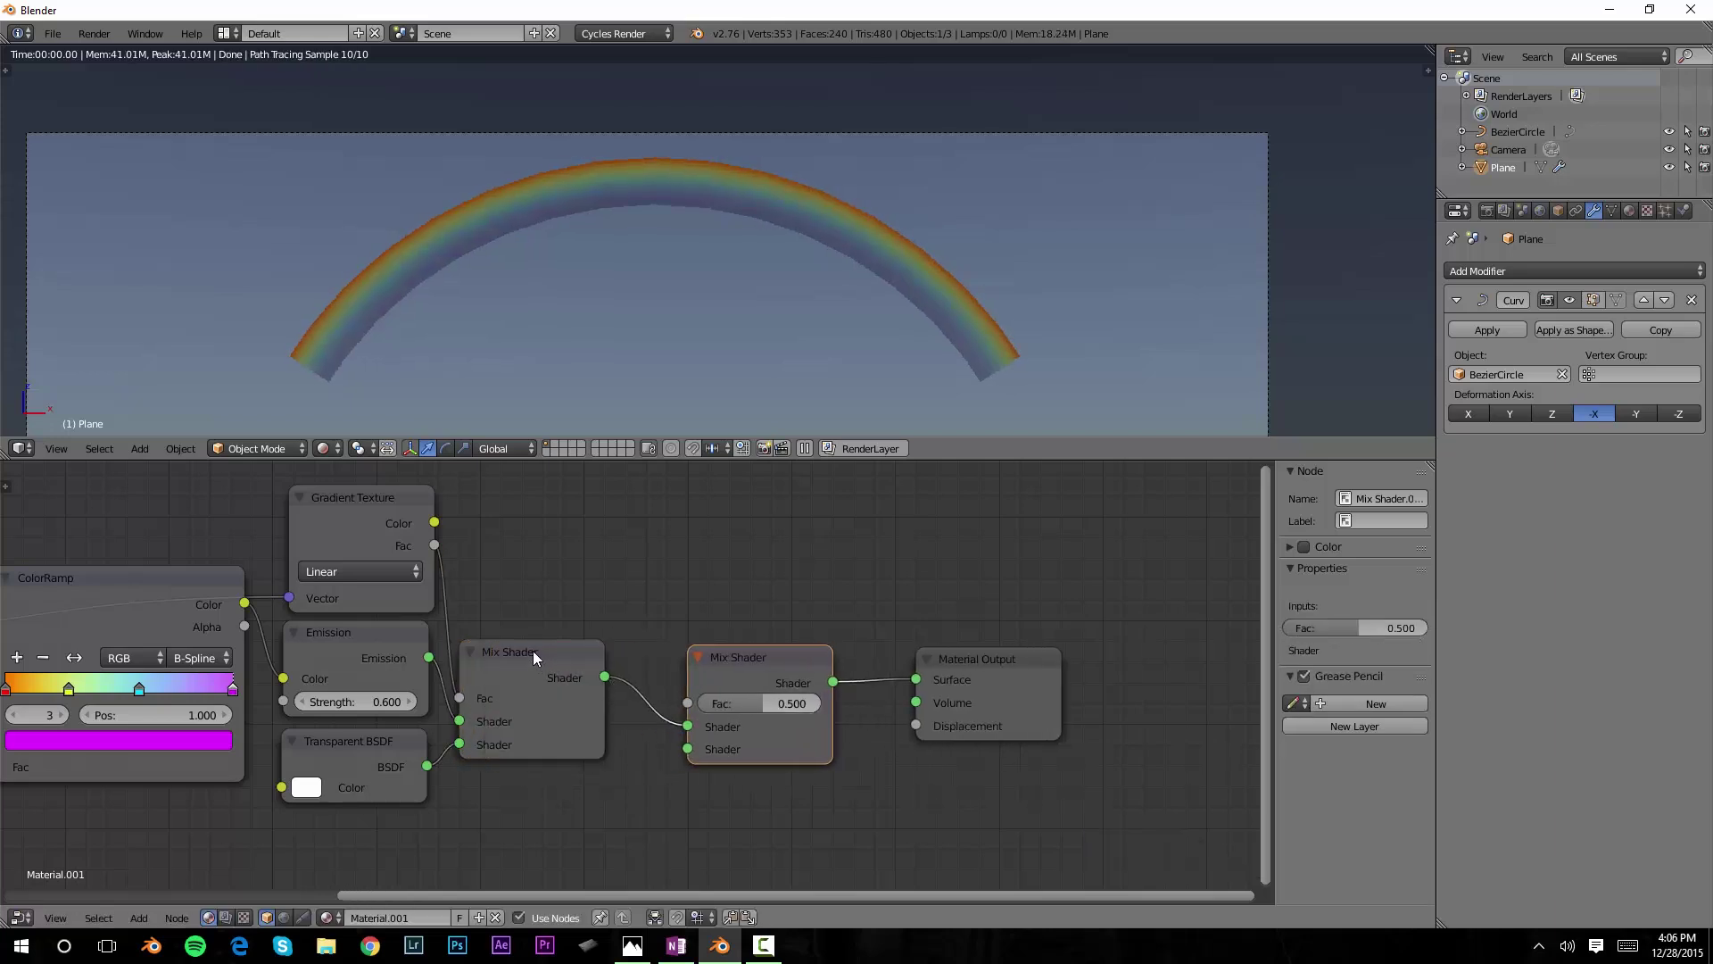
# - Feed Transparent BSDF and gradient Fac into the new mix, with the first mix in its lower Shader slot
pyautogui.moveTo(425, 766); pyautogui.dragTo(687, 749)
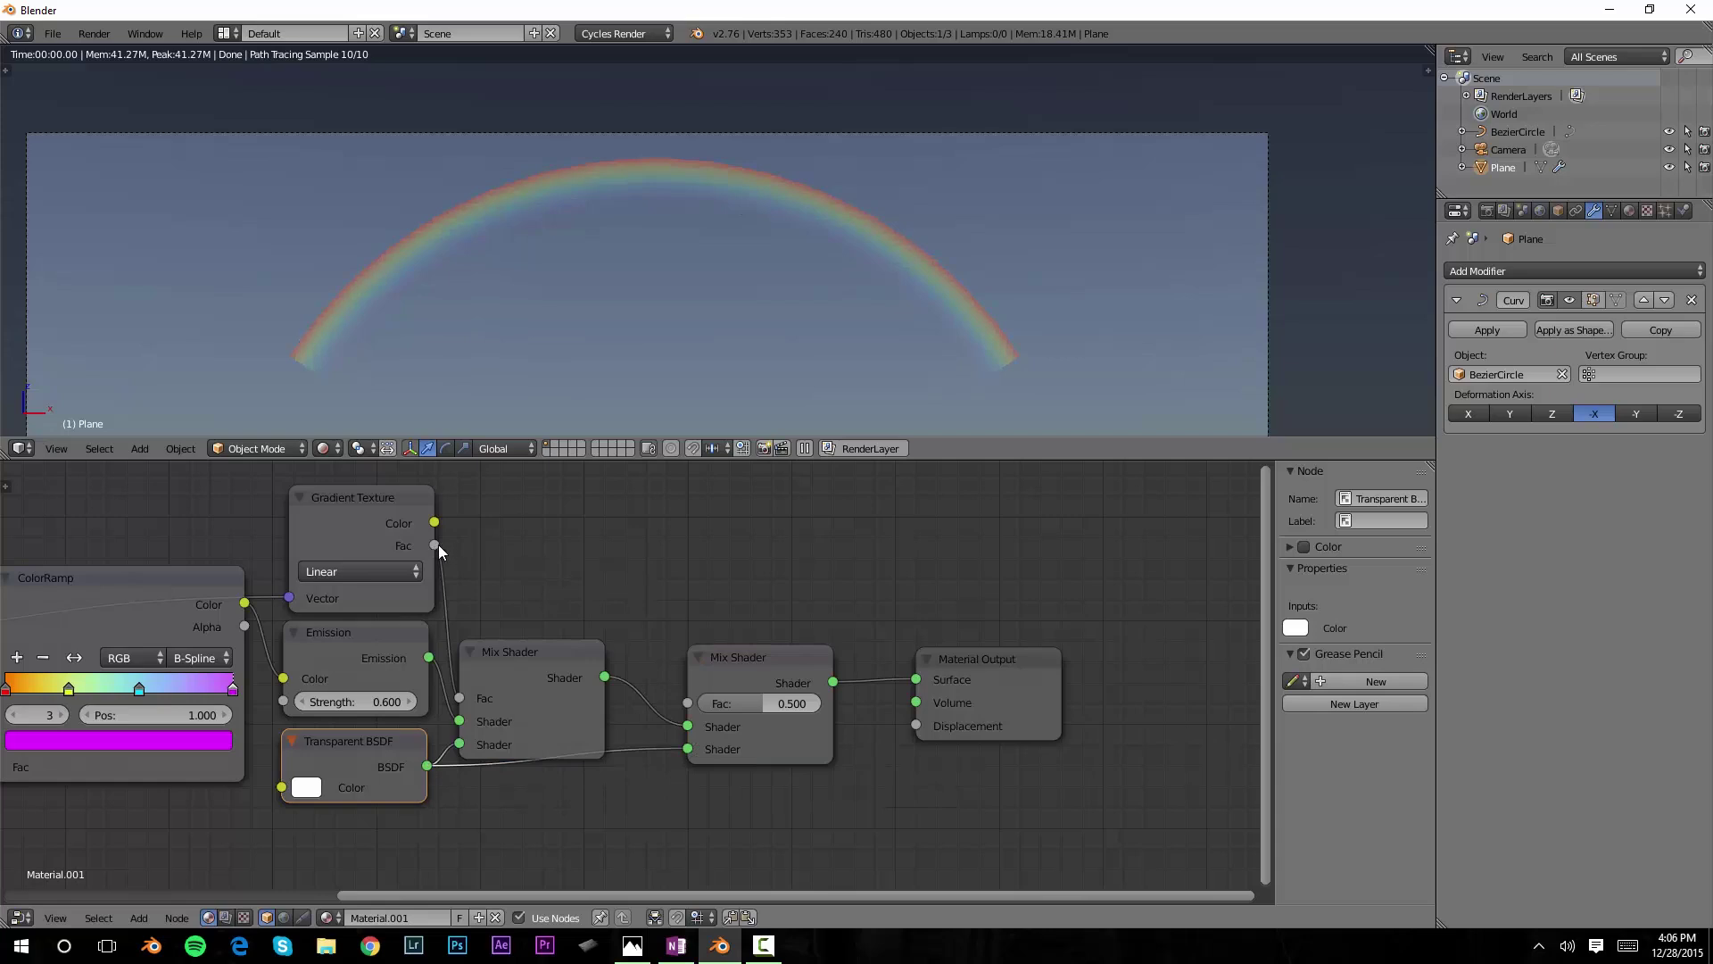
pyautogui.moveTo(433, 547); pyautogui.dragTo(687, 703)
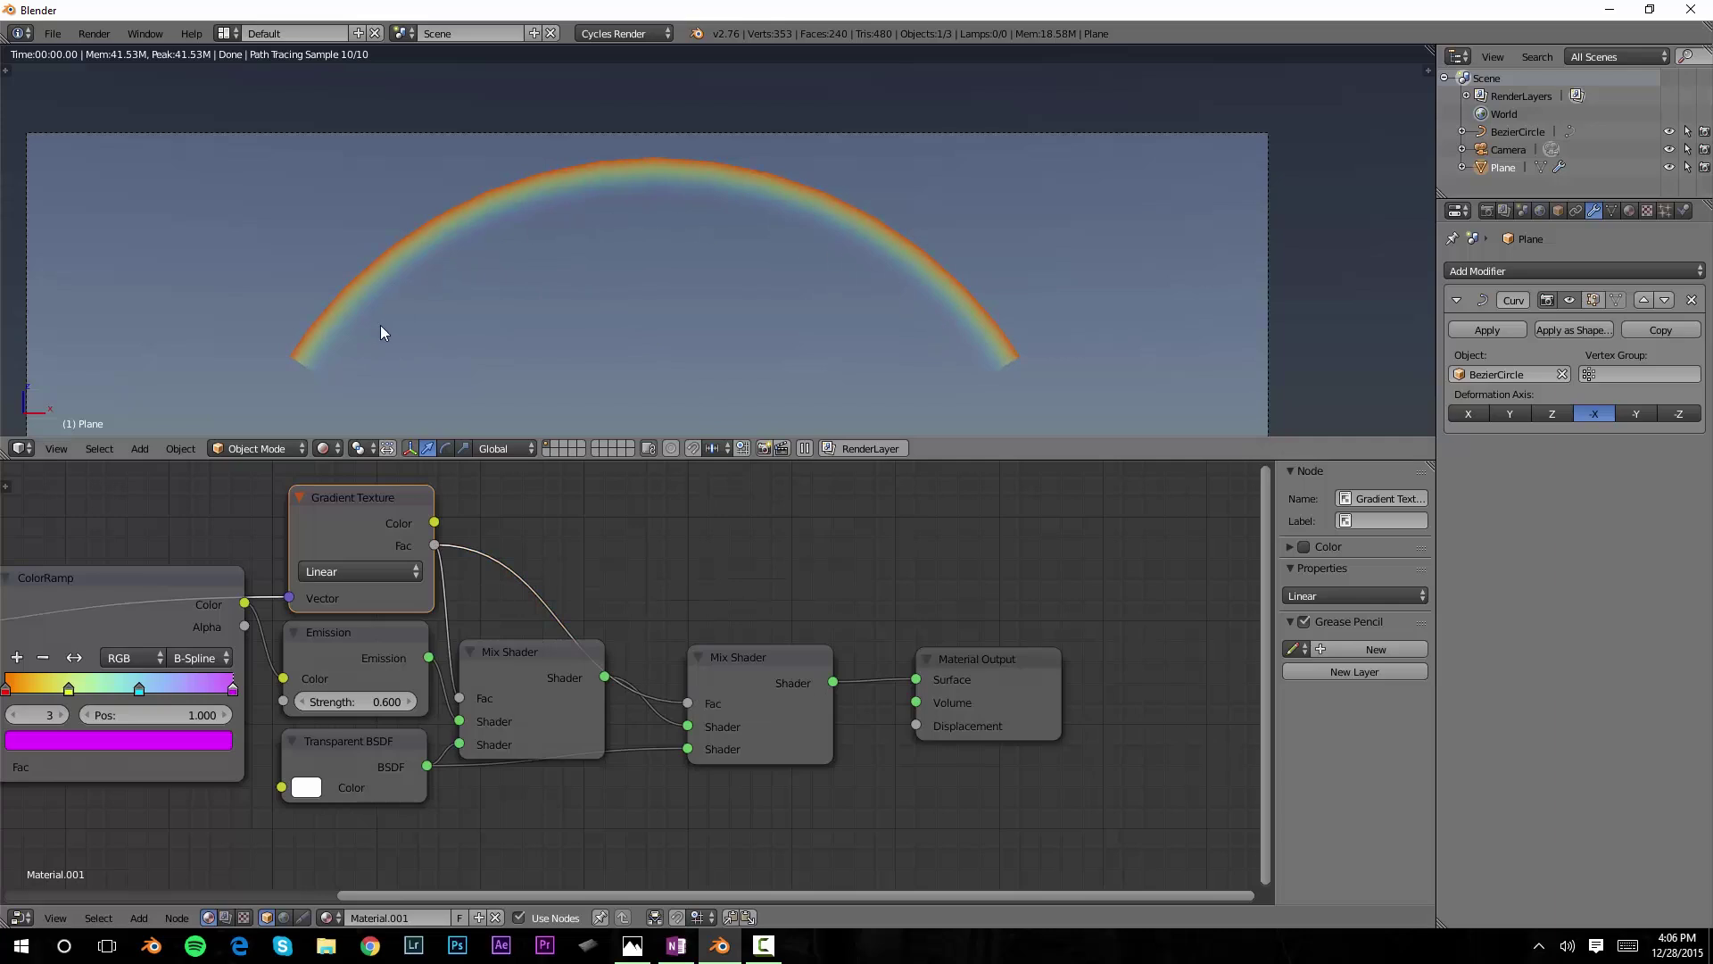
pyautogui.scroll(2, 725, 747)
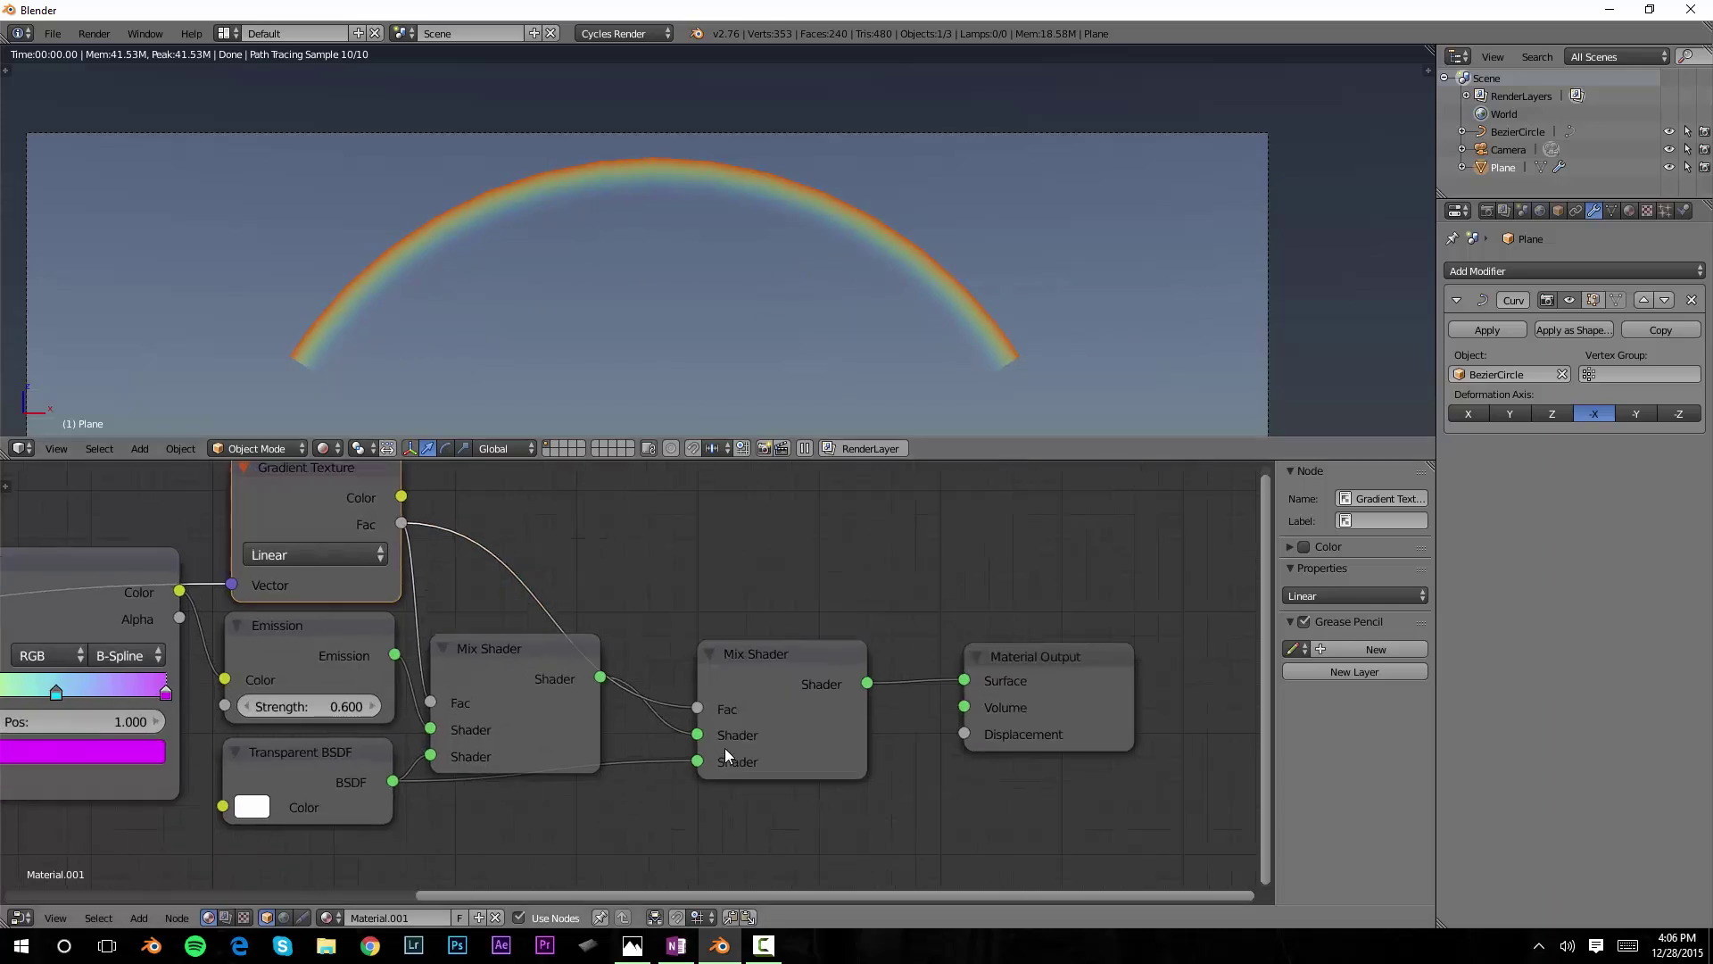
pyautogui.moveTo(703, 739); pyautogui.dragTo(703, 764)
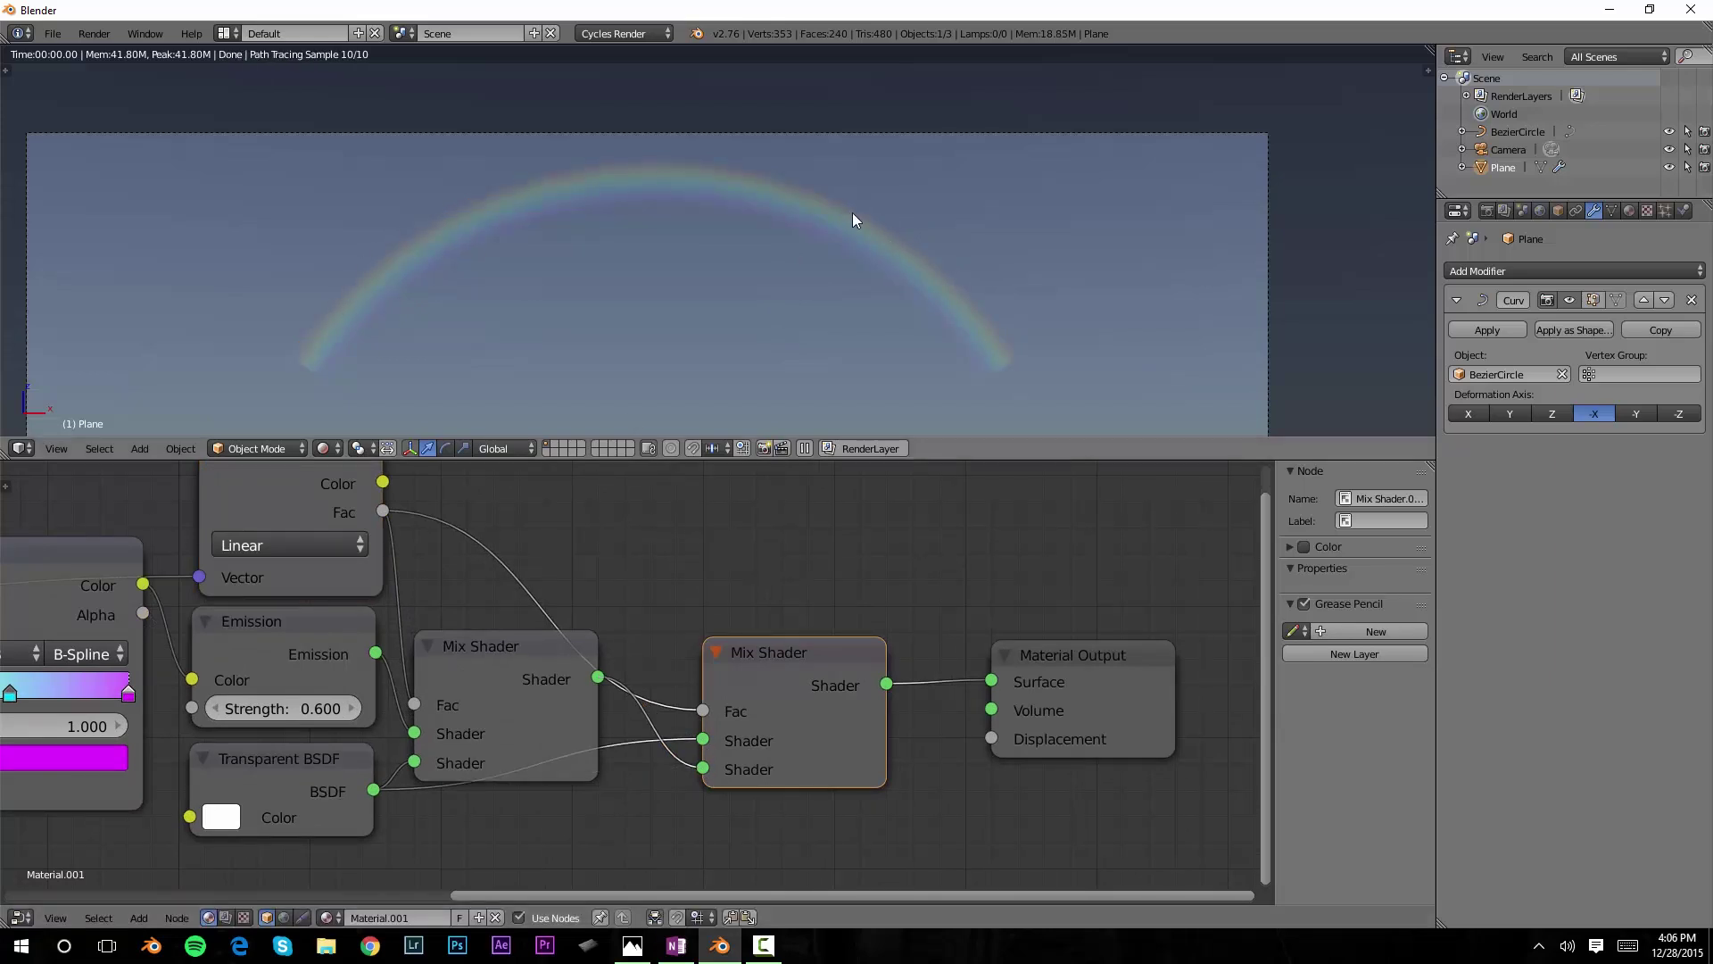
pyautogui.scroll(3, 687, 259)
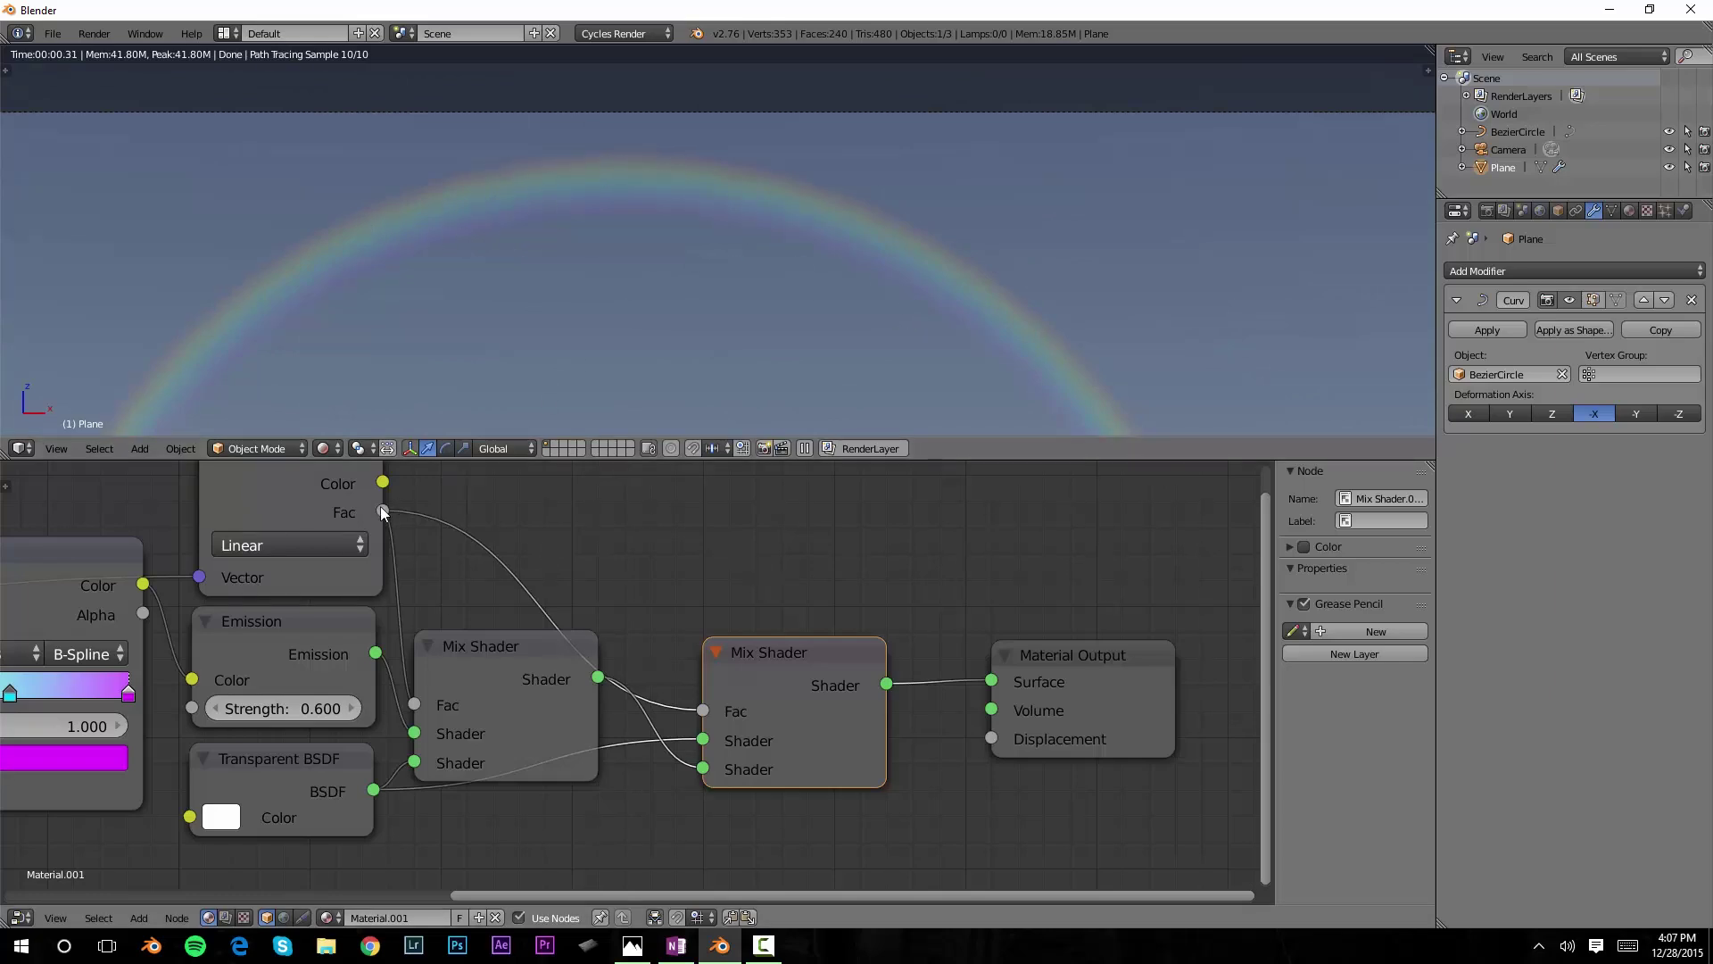
# - Switch the second Gradient Texture's type from Linear to Easing
pyautogui.moveTo(300, 538); pyautogui.dragTo(298, 582, button='middle')
pyautogui.click(292, 587)
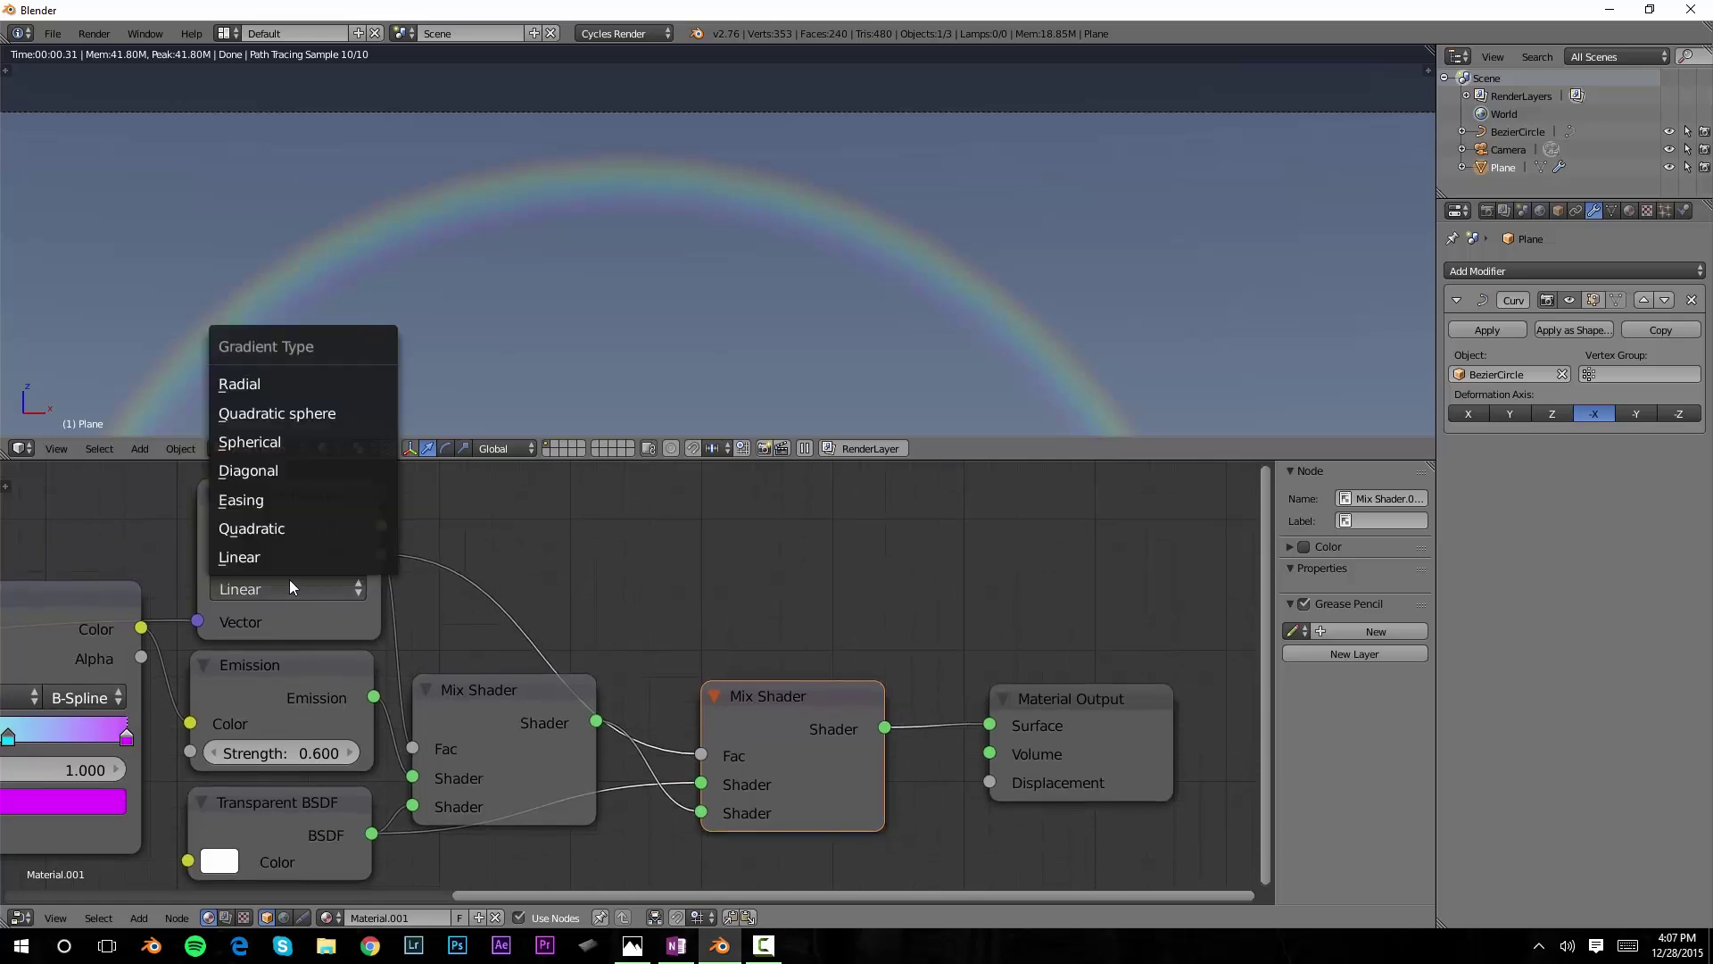
pyautogui.click(260, 501)
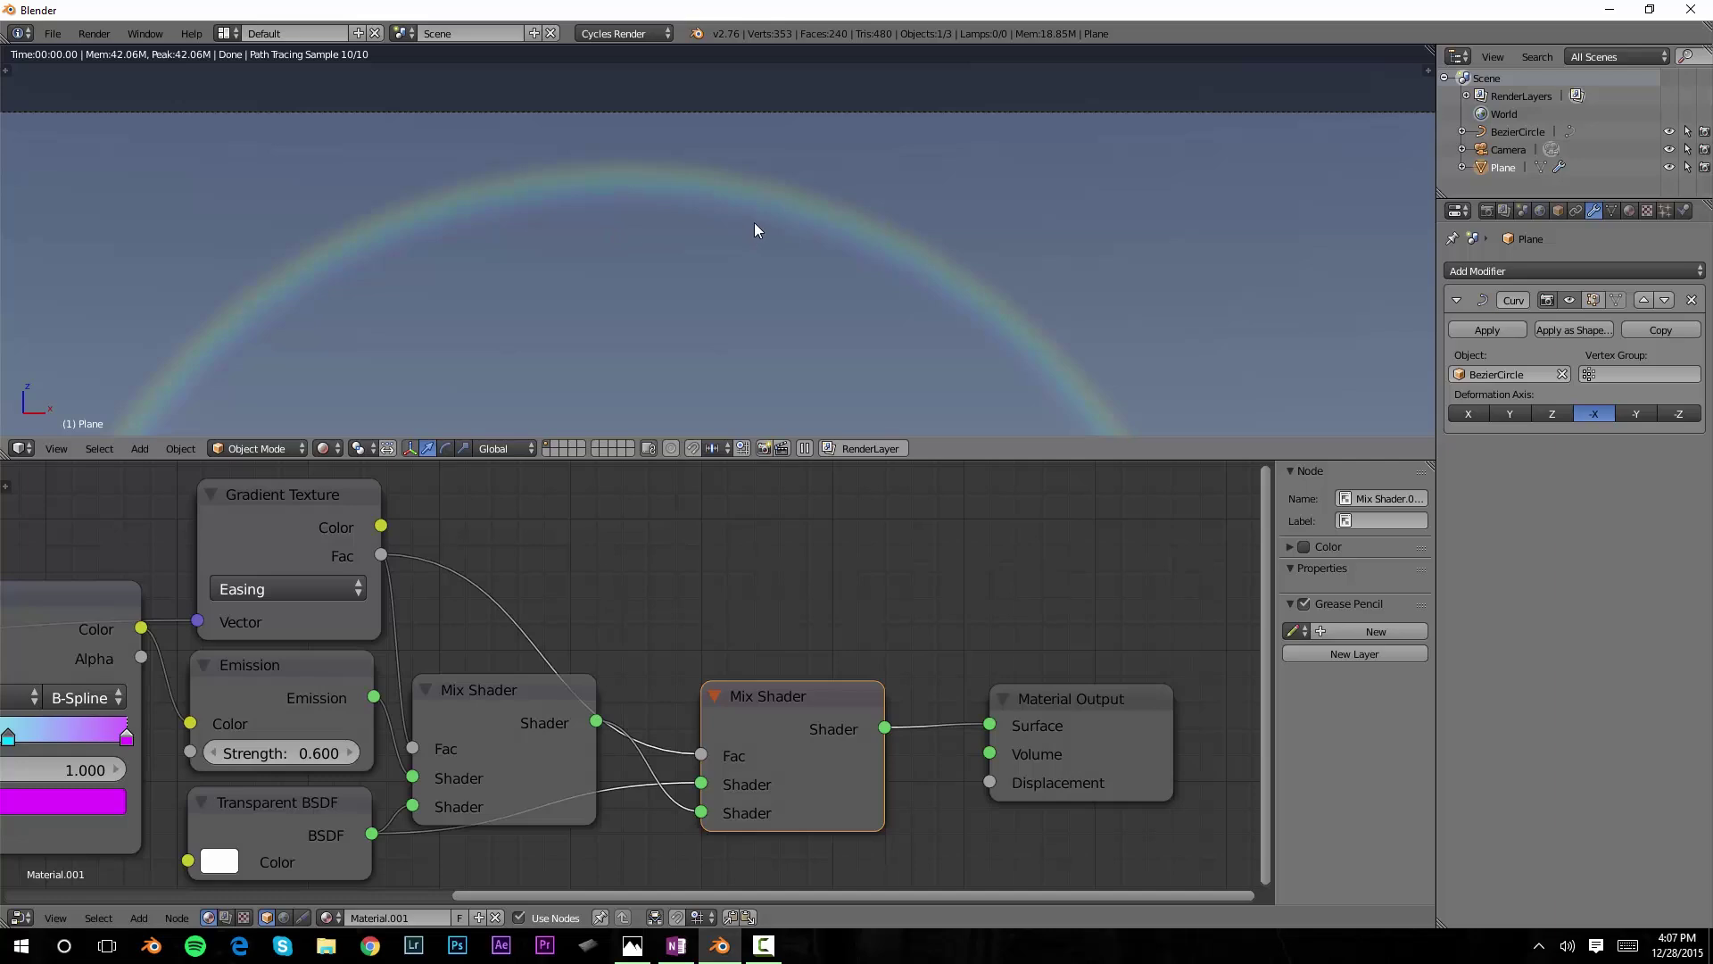
pyautogui.scroll(-2, 755, 229)
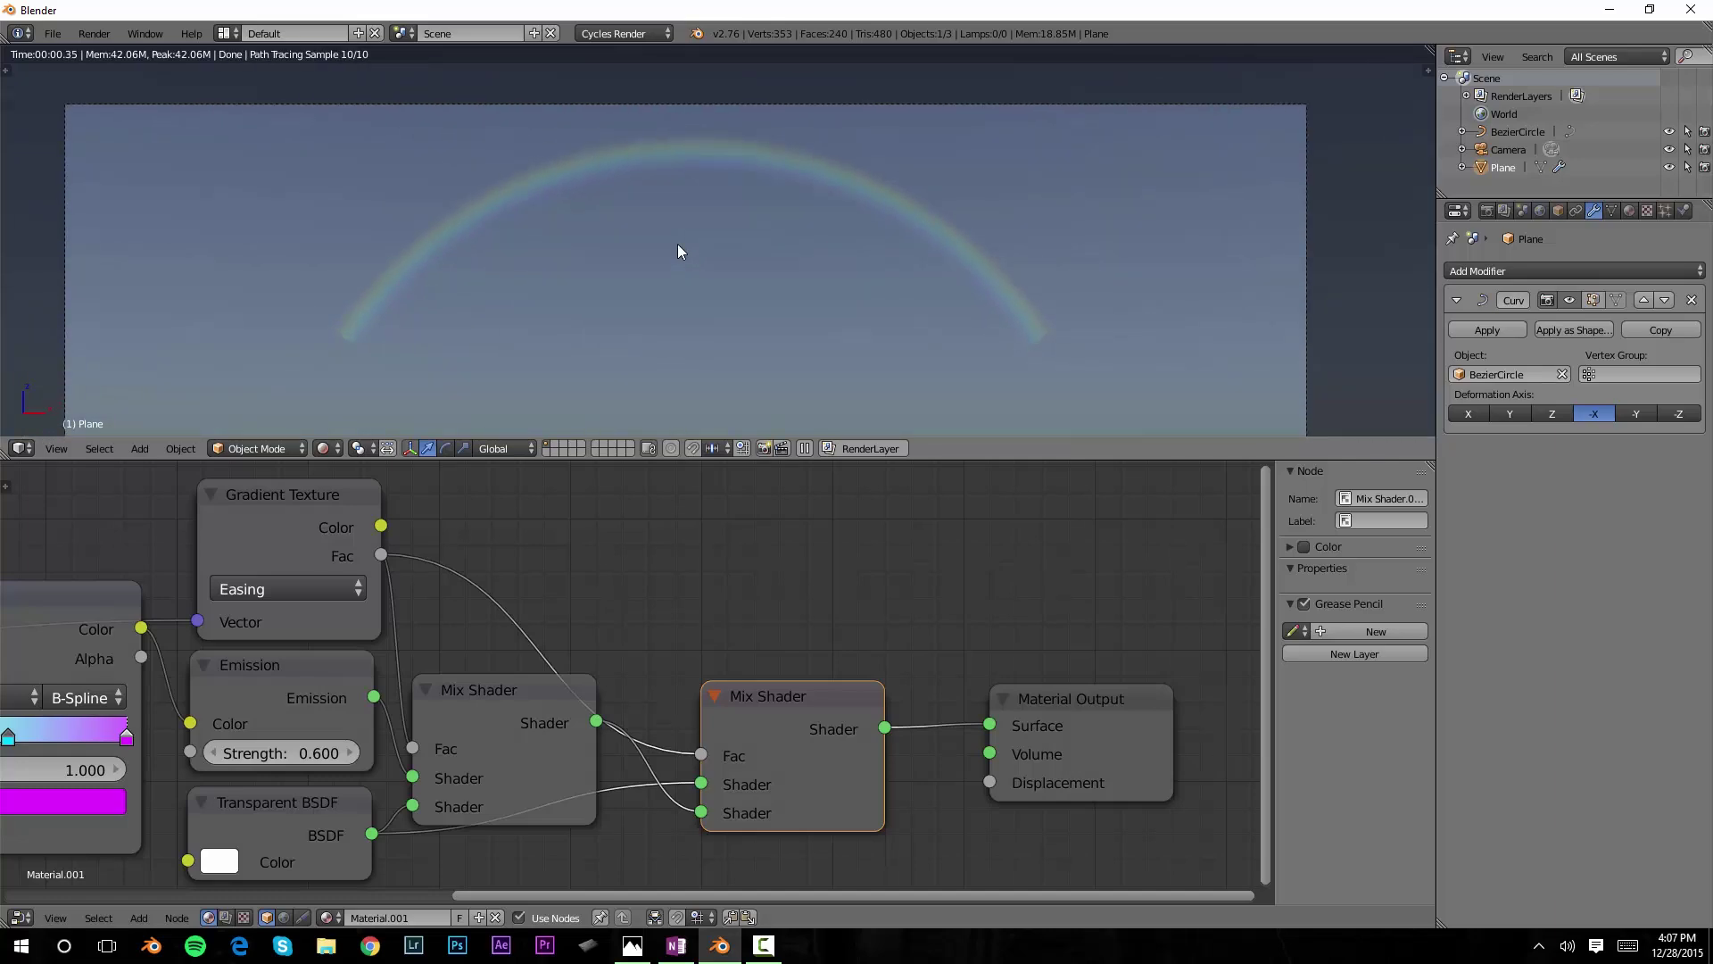
pyautogui.keyDown('shift'); pyautogui.moveTo(692, 206); pyautogui.dragTo(681, 222, button='middle'); pyautogui.keyUp('shift')
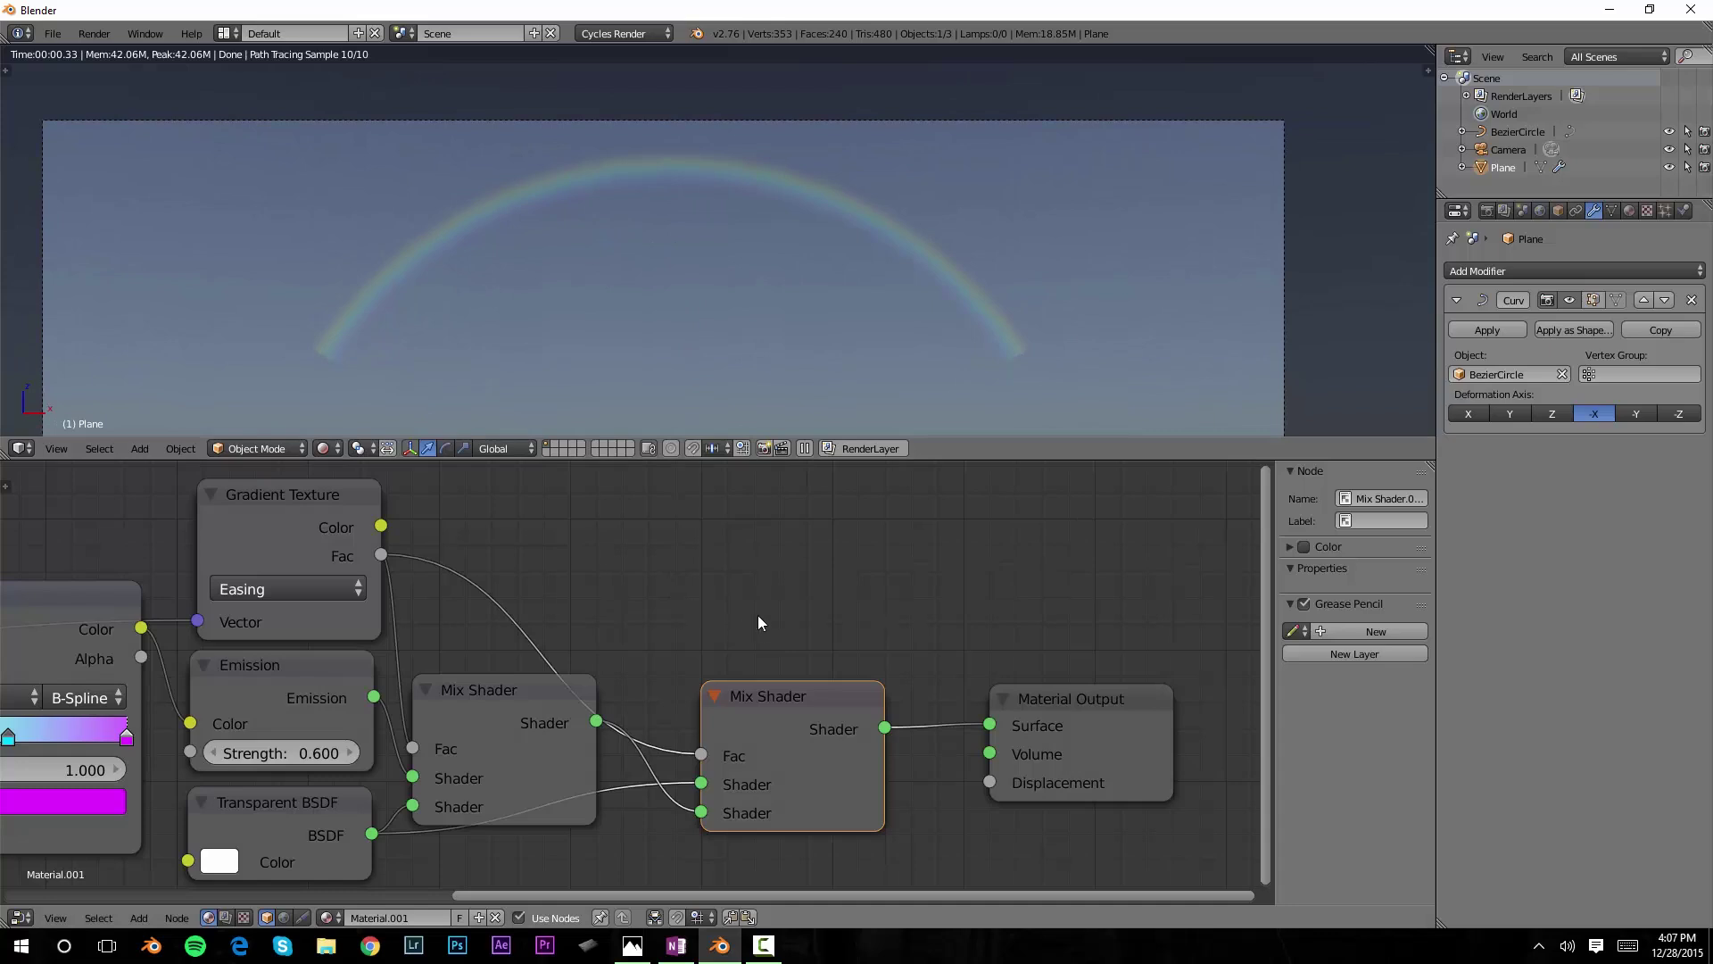
pyautogui.scroll(-2, 760, 614)
pyautogui.moveTo(837, 661); pyautogui.dragTo(674, 624, button='middle')
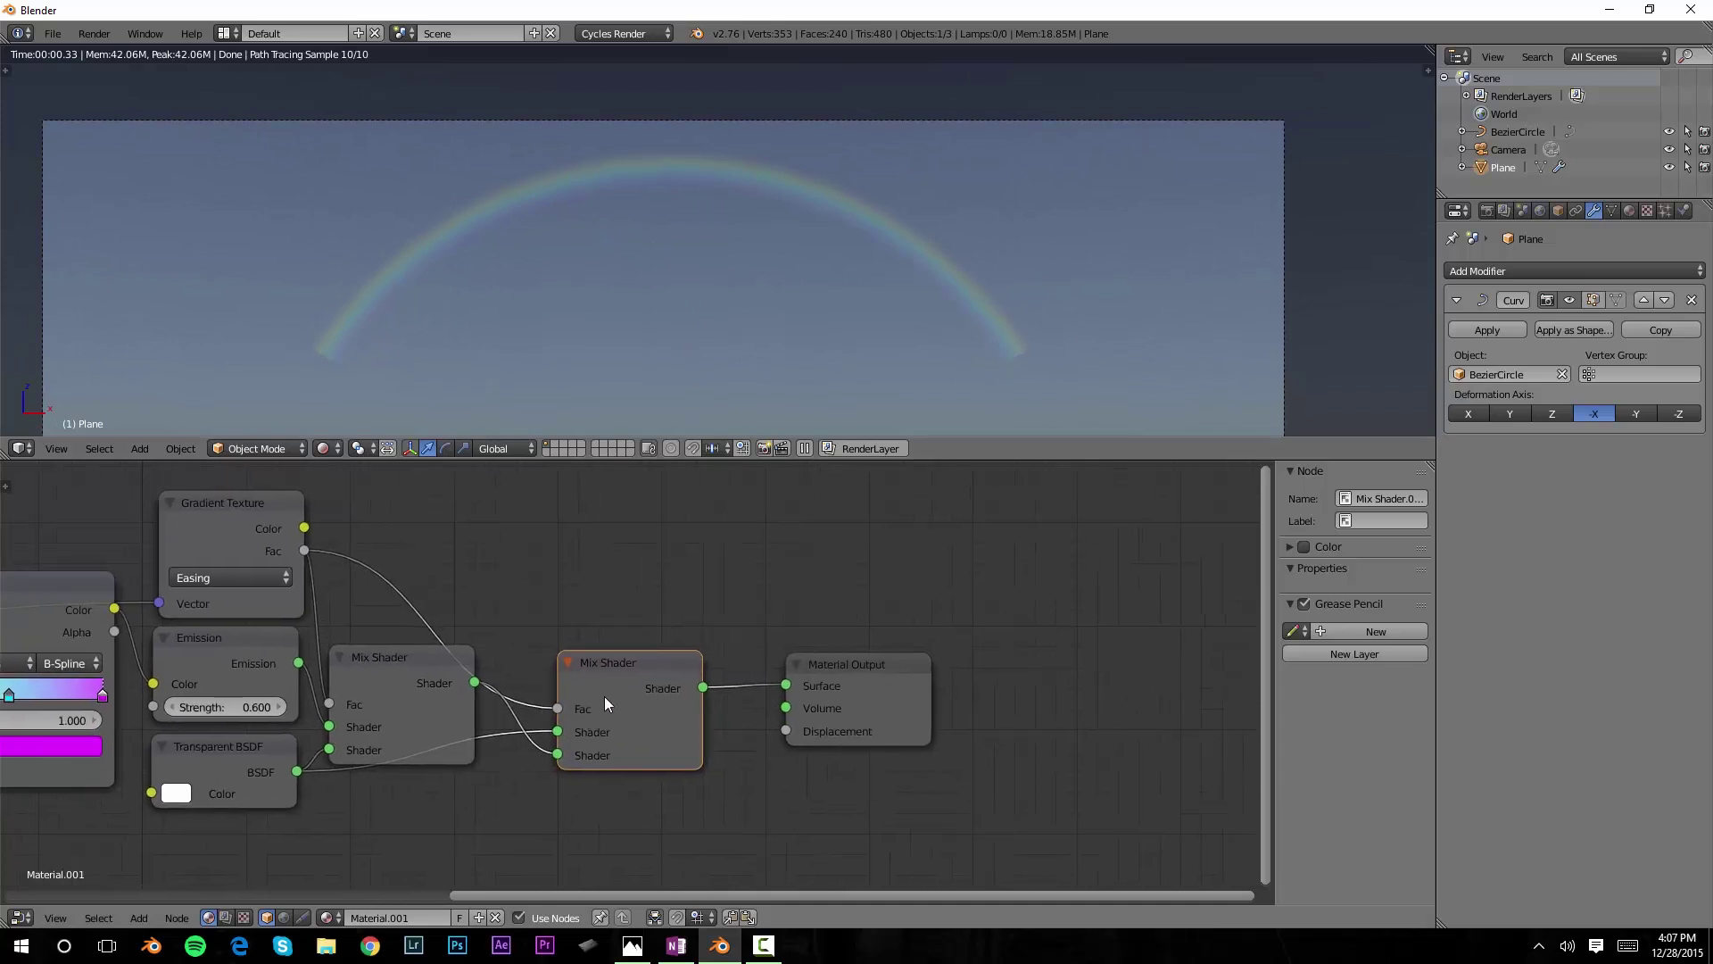
# - Insert a third Mix Shader before the output, fed by Transparent BSDF, with Fac 0.491
pyautogui.hotkey('shift', 'd')
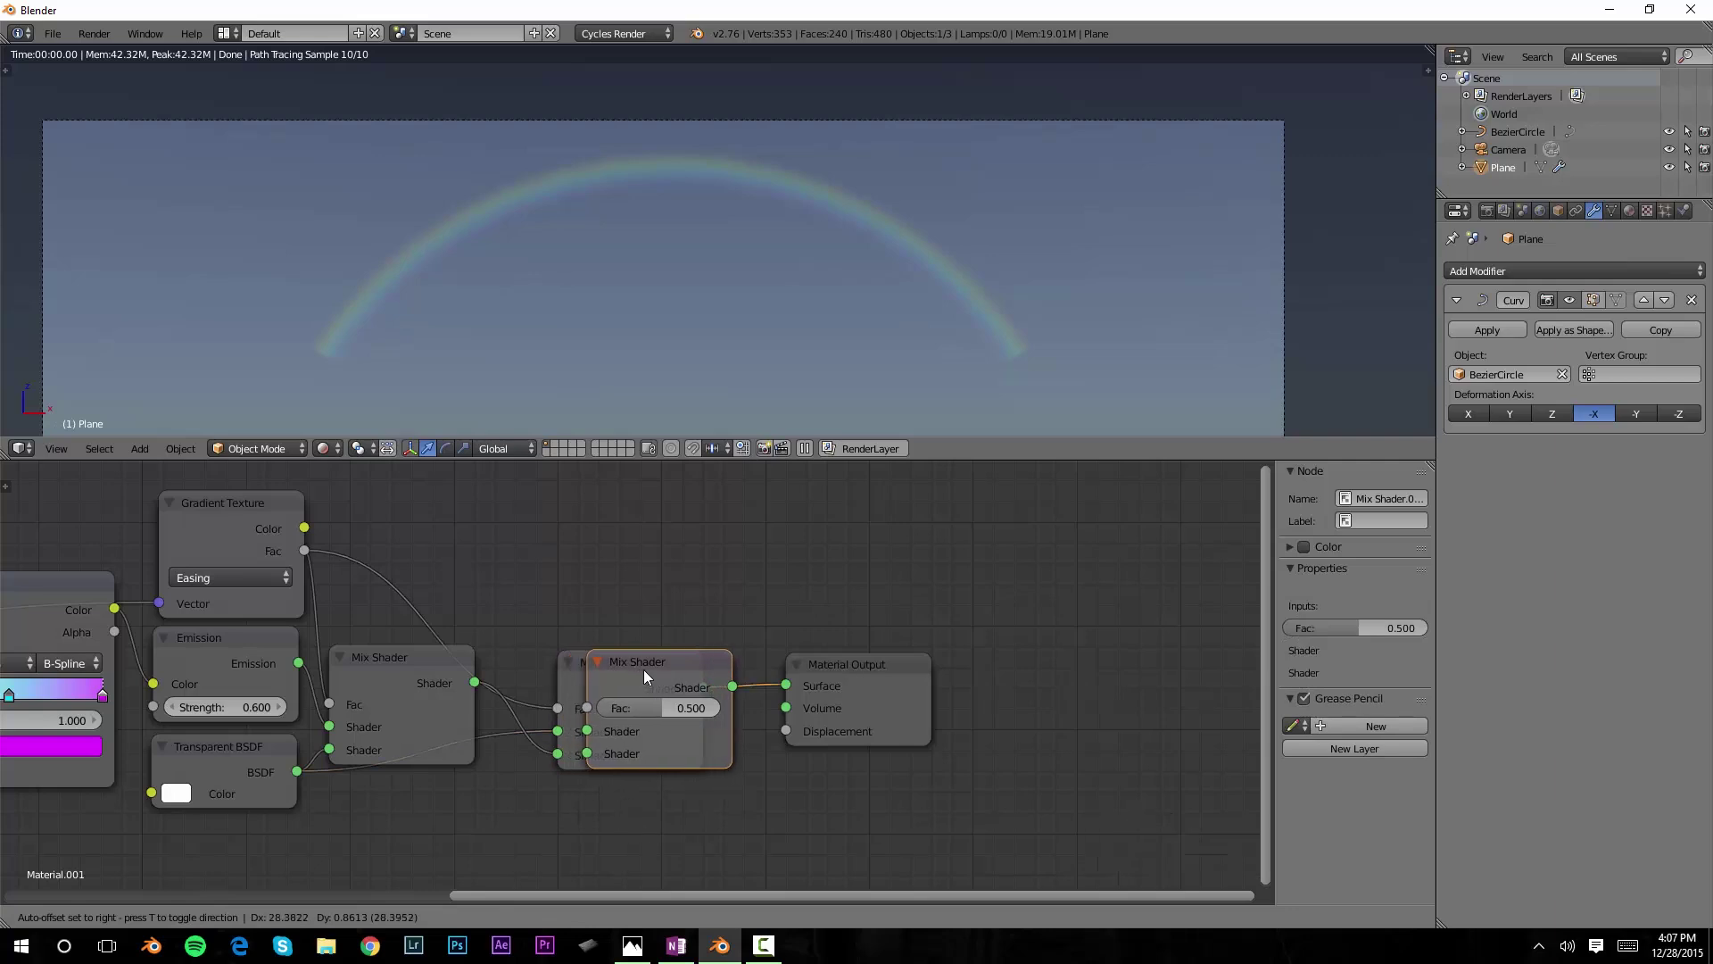
pyautogui.click(654, 667)
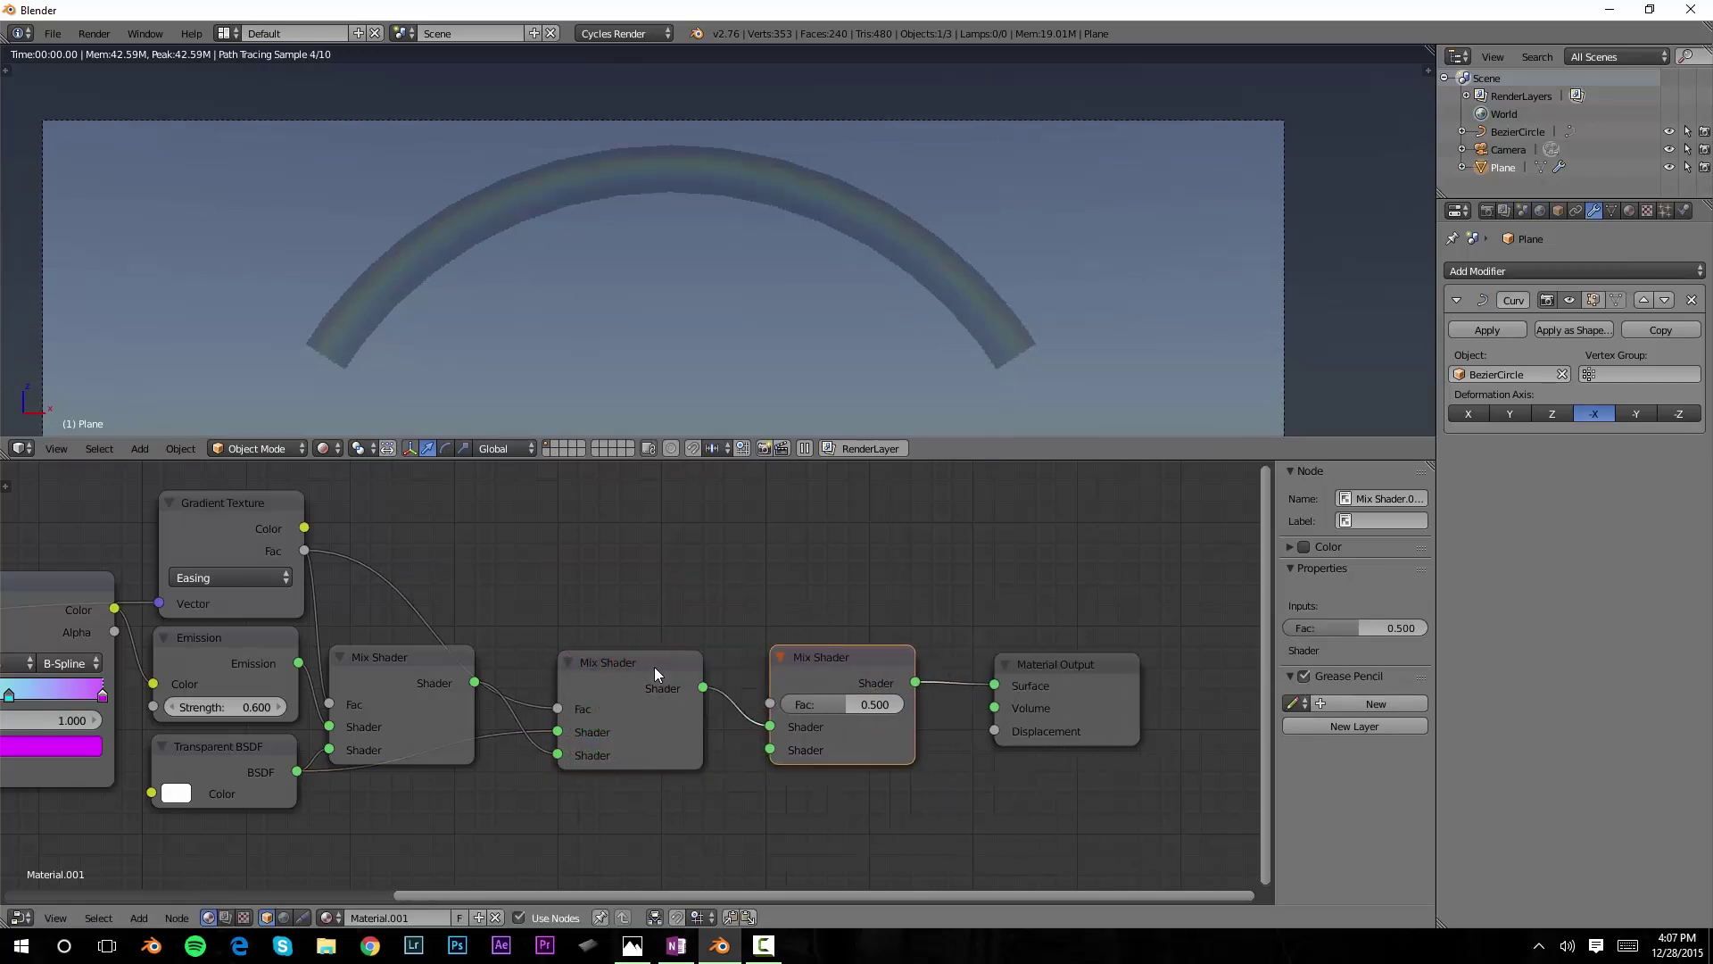
pyautogui.moveTo(298, 769); pyautogui.dragTo(785, 749)
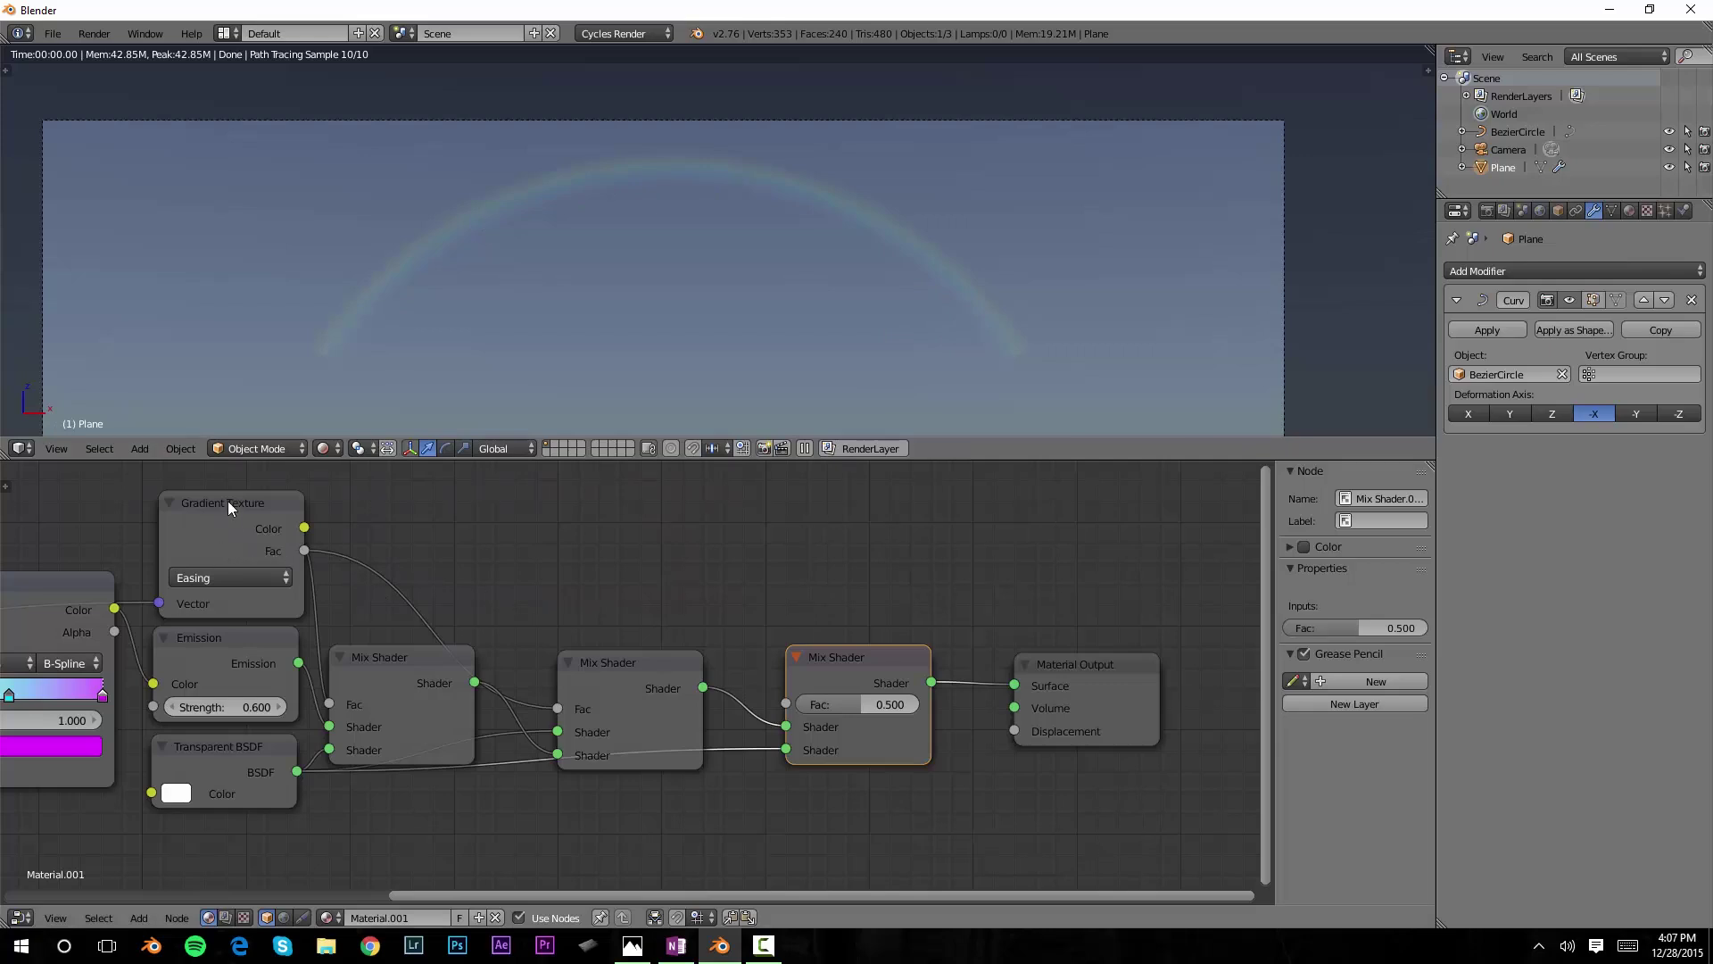
pyautogui.scroll(1, 934, 699)
pyautogui.moveTo(934, 699); pyautogui.dragTo(576, 768, button='middle')
pyautogui.scroll(1, 577, 768)
pyautogui.moveTo(609, 738)
pyautogui.mouseDown()
pyautogui.moveTo(694, 739)
pyautogui.moveTo(530, 738)
pyautogui.moveTo(607, 739)
pyautogui.mouseUp()
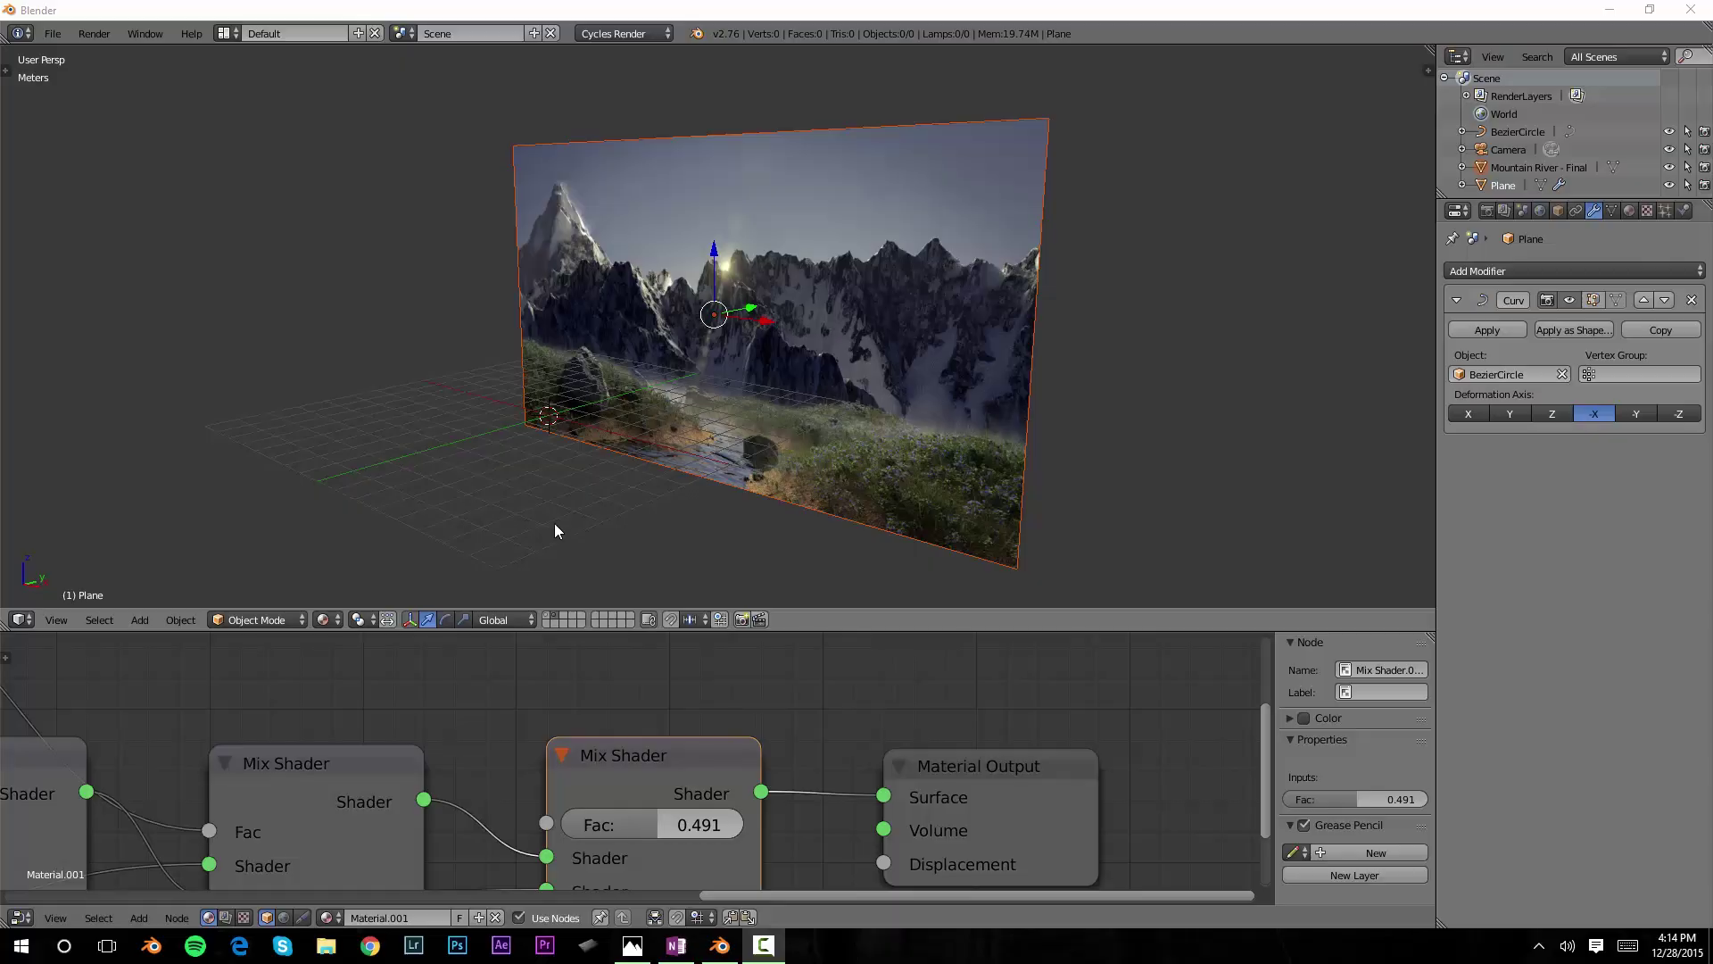
pyautogui.moveTo(617, 460); pyautogui.dragTo(1001, 330, button='middle')
pyautogui.moveTo(764, 393); pyautogui.dragTo(882, 318, button='middle')
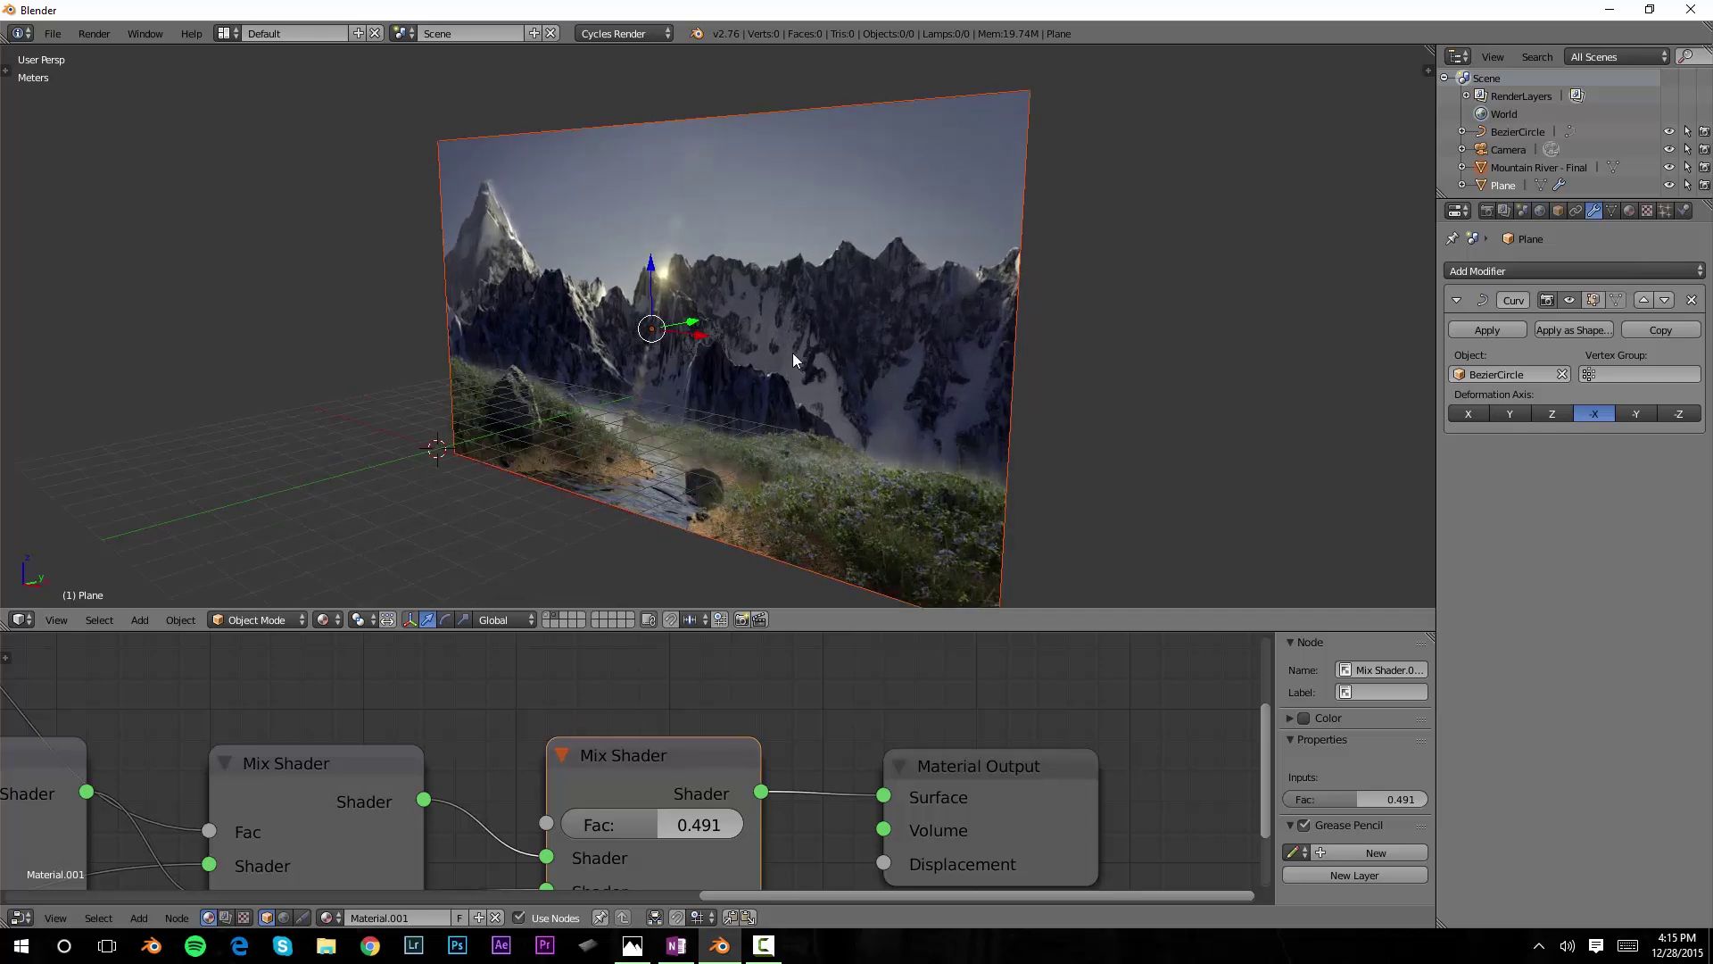
pyautogui.hotkey('shift', 'a')
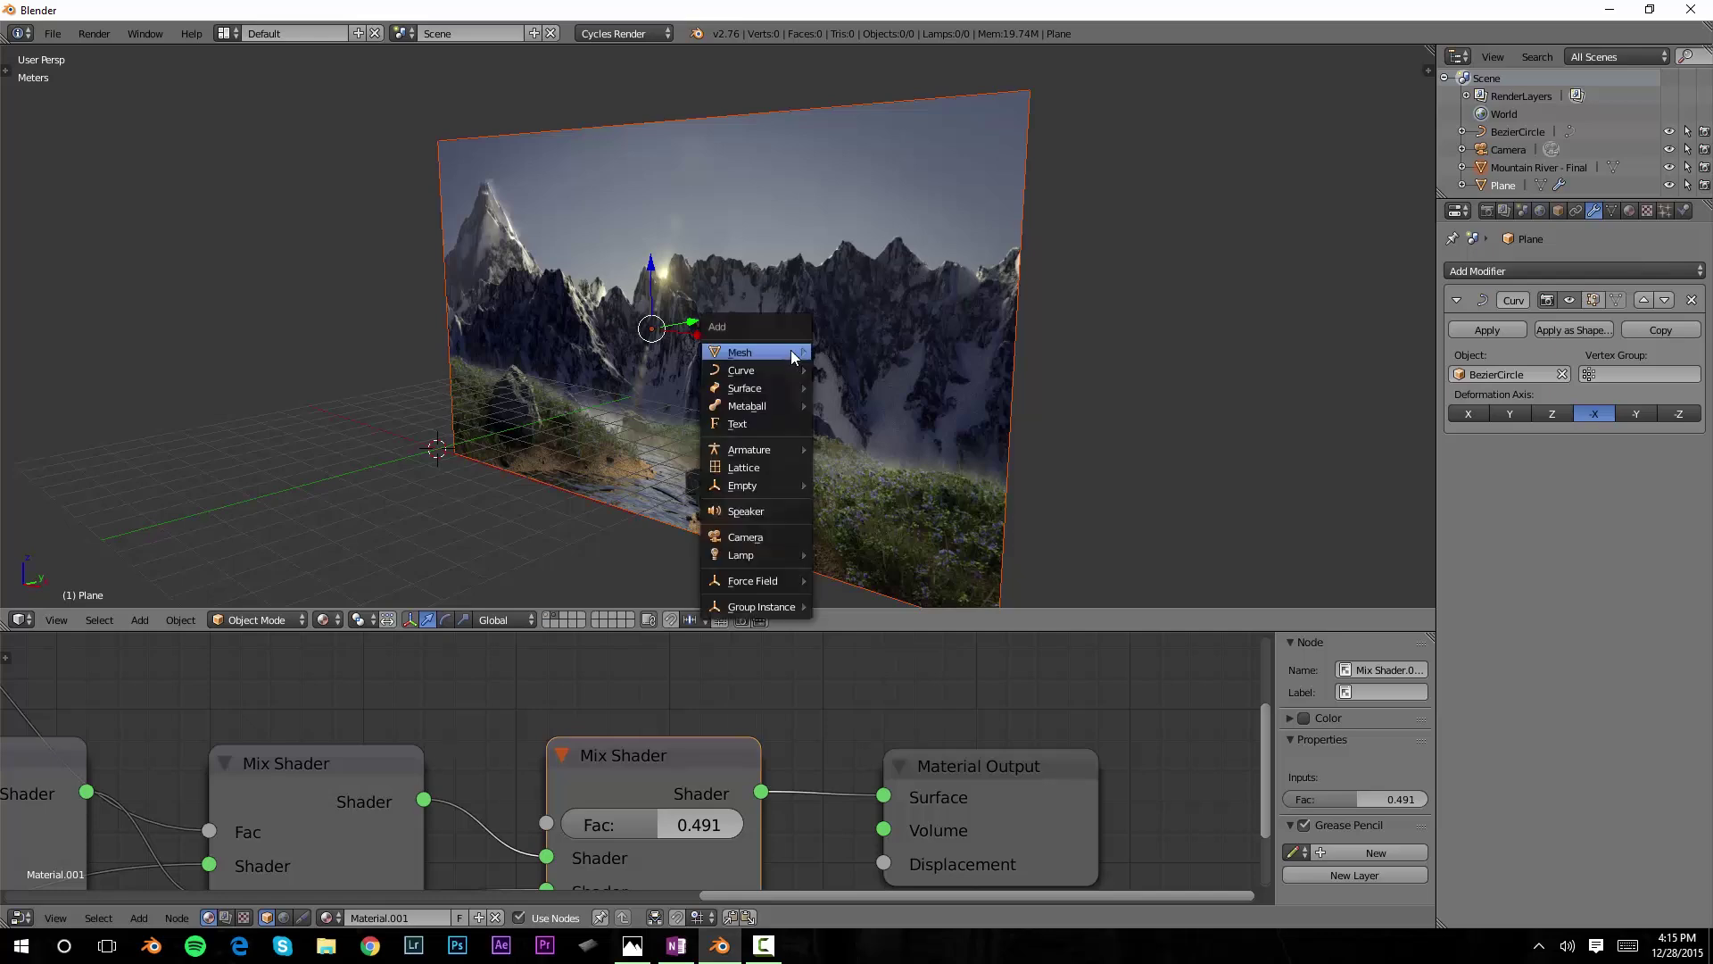
pyautogui.moveTo(790, 351)
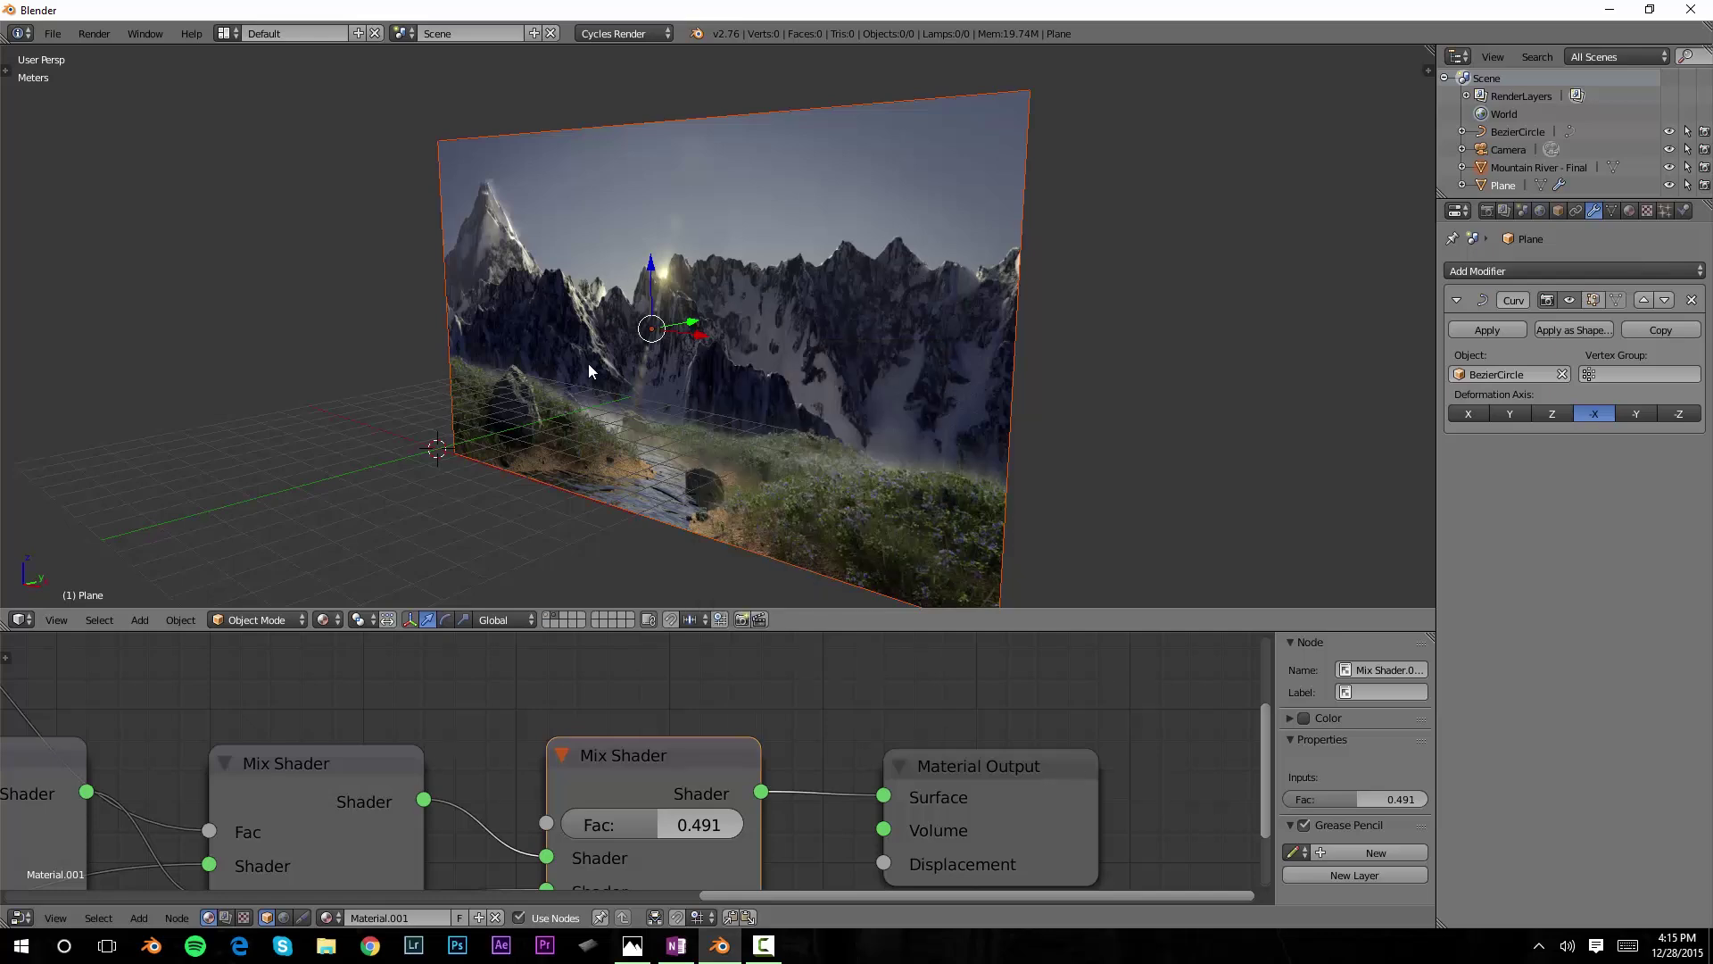
pyautogui.click(323, 620)
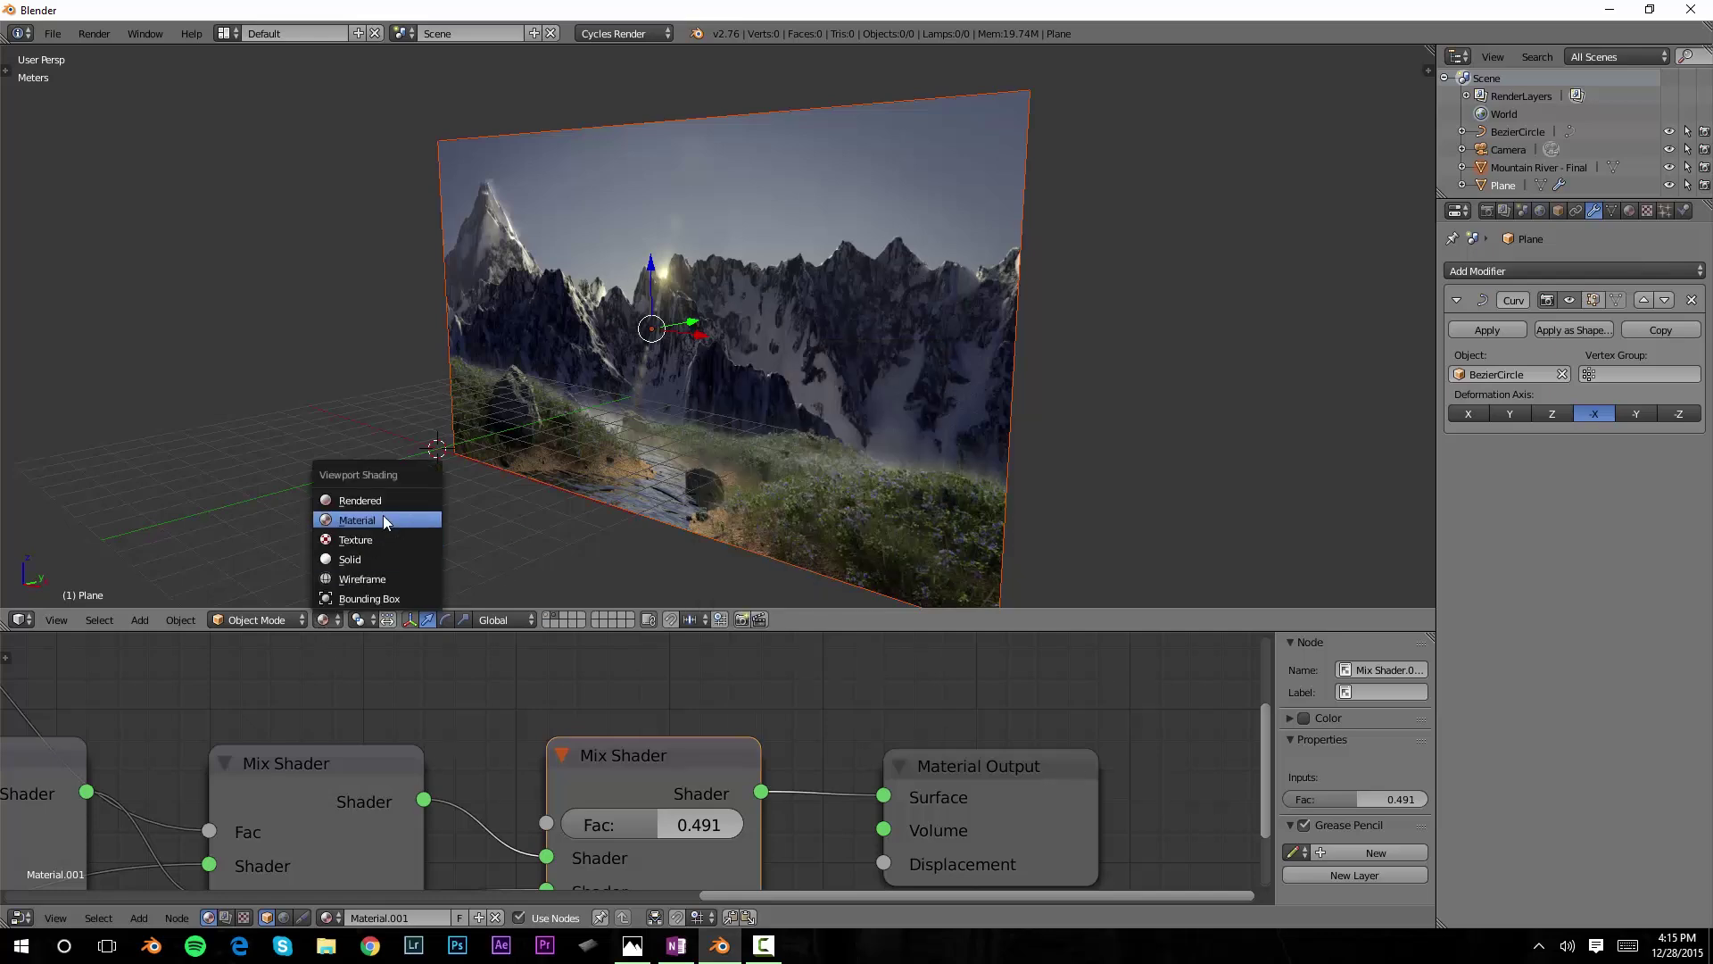
pyautogui.click(383, 515)
pyautogui.moveTo(762, 349); pyautogui.dragTo(681, 352, button='middle')
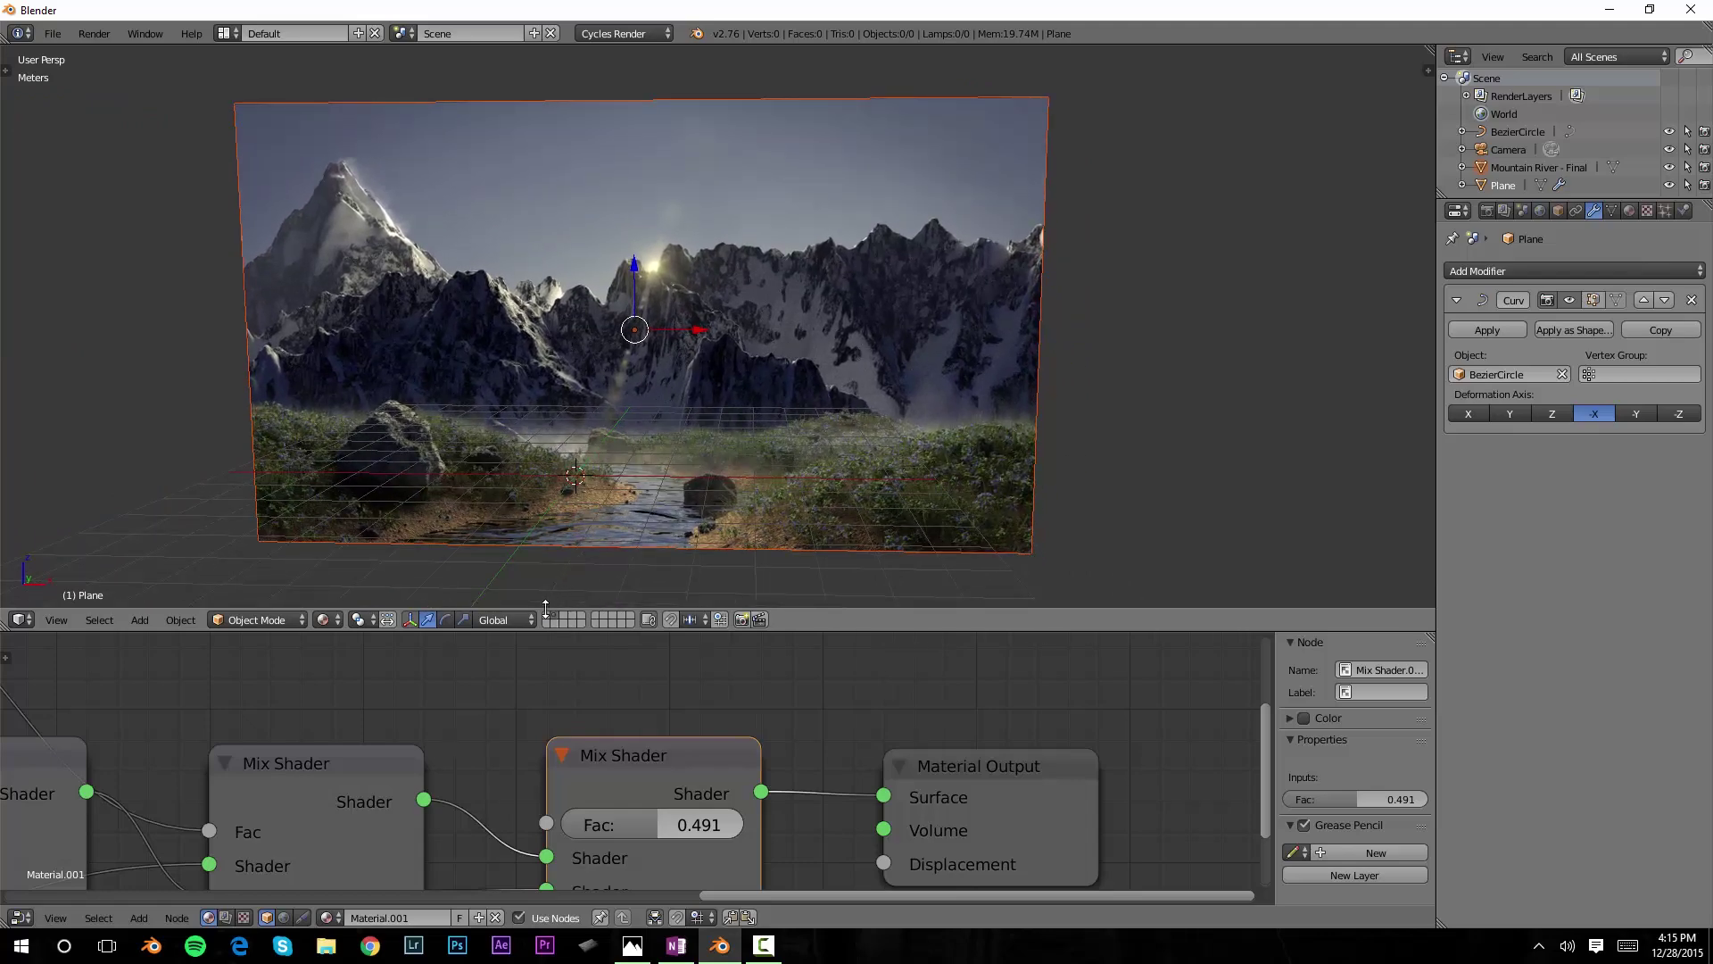
# - Switch to solid shading and view the backdrop and arc through the scene camera
pyautogui.hotkey('shift', 'z')
pyautogui.scroll(-1, 705, 361)
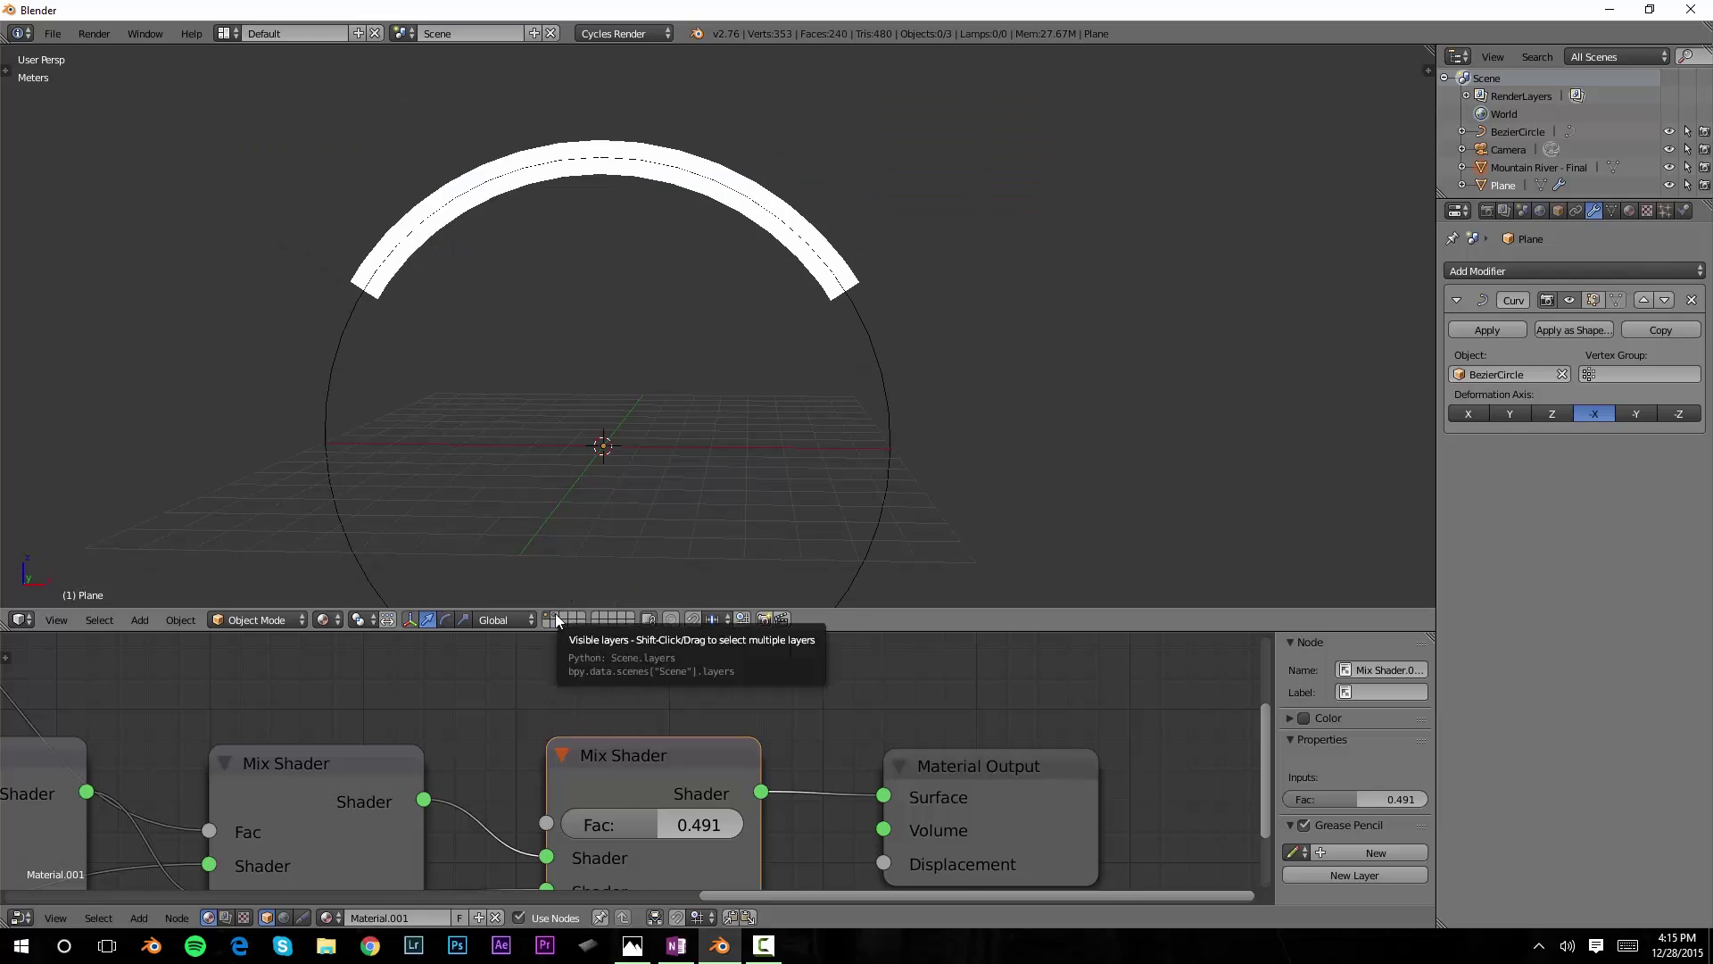
pyautogui.hotkey('ctrl', 'z')
pyautogui.moveTo(744, 392); pyautogui.dragTo(787, 366, button='middle')
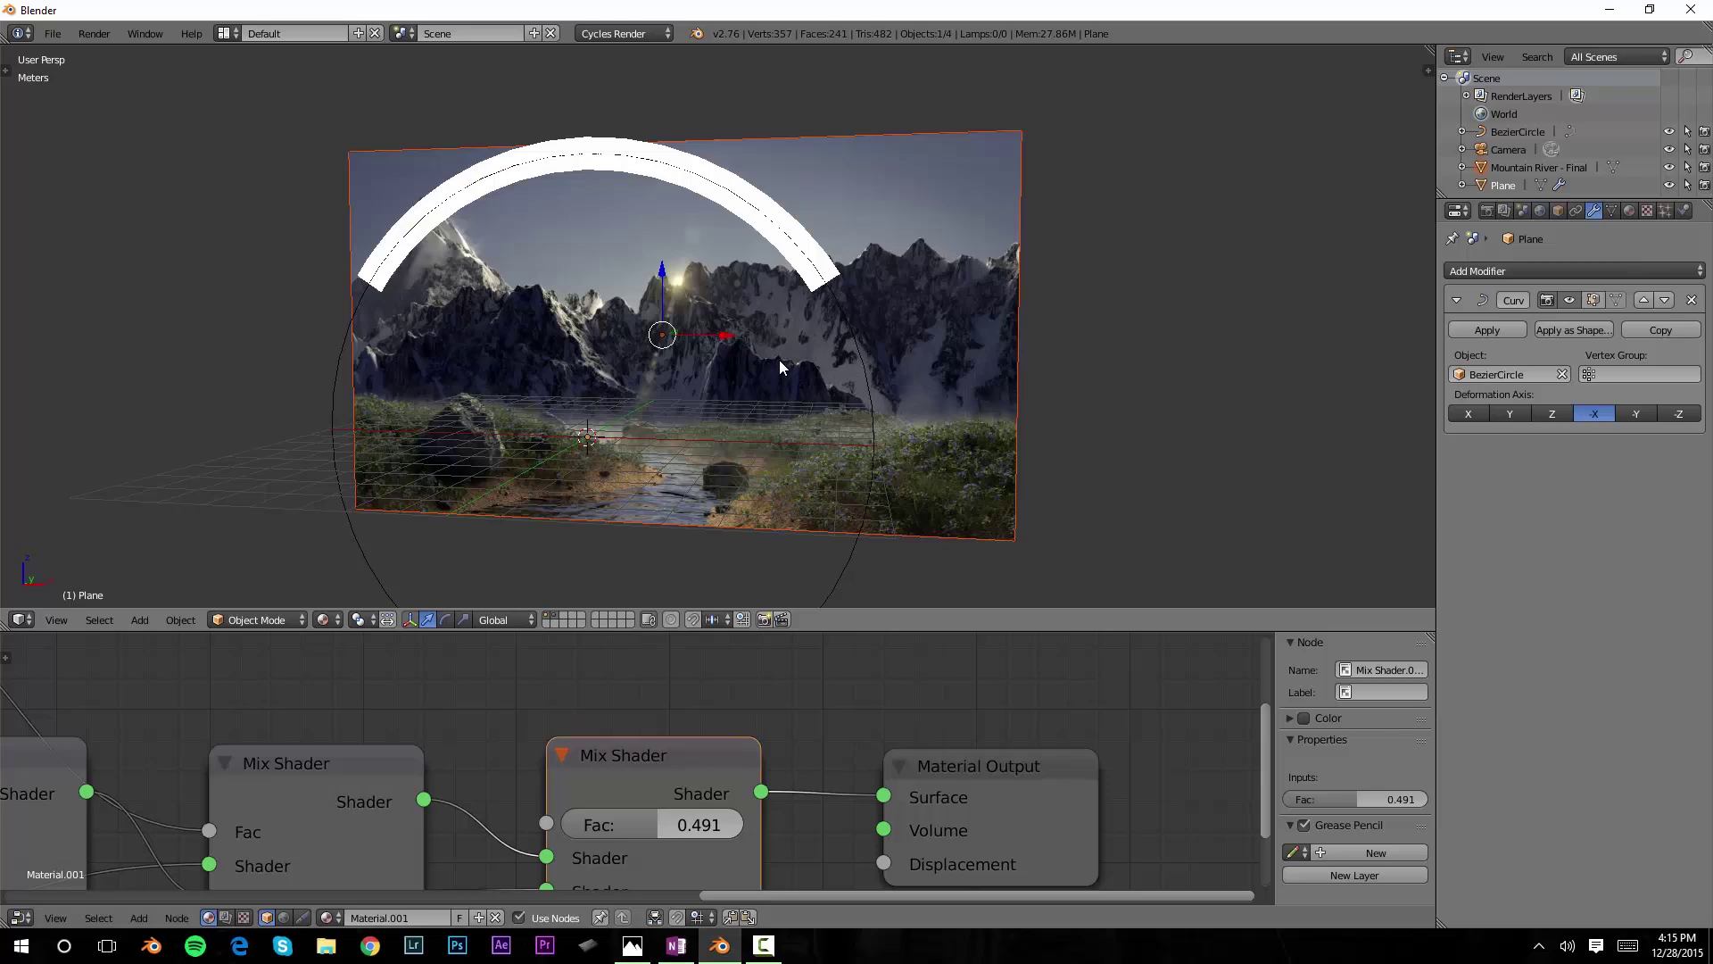
pyautogui.press('KP_0')
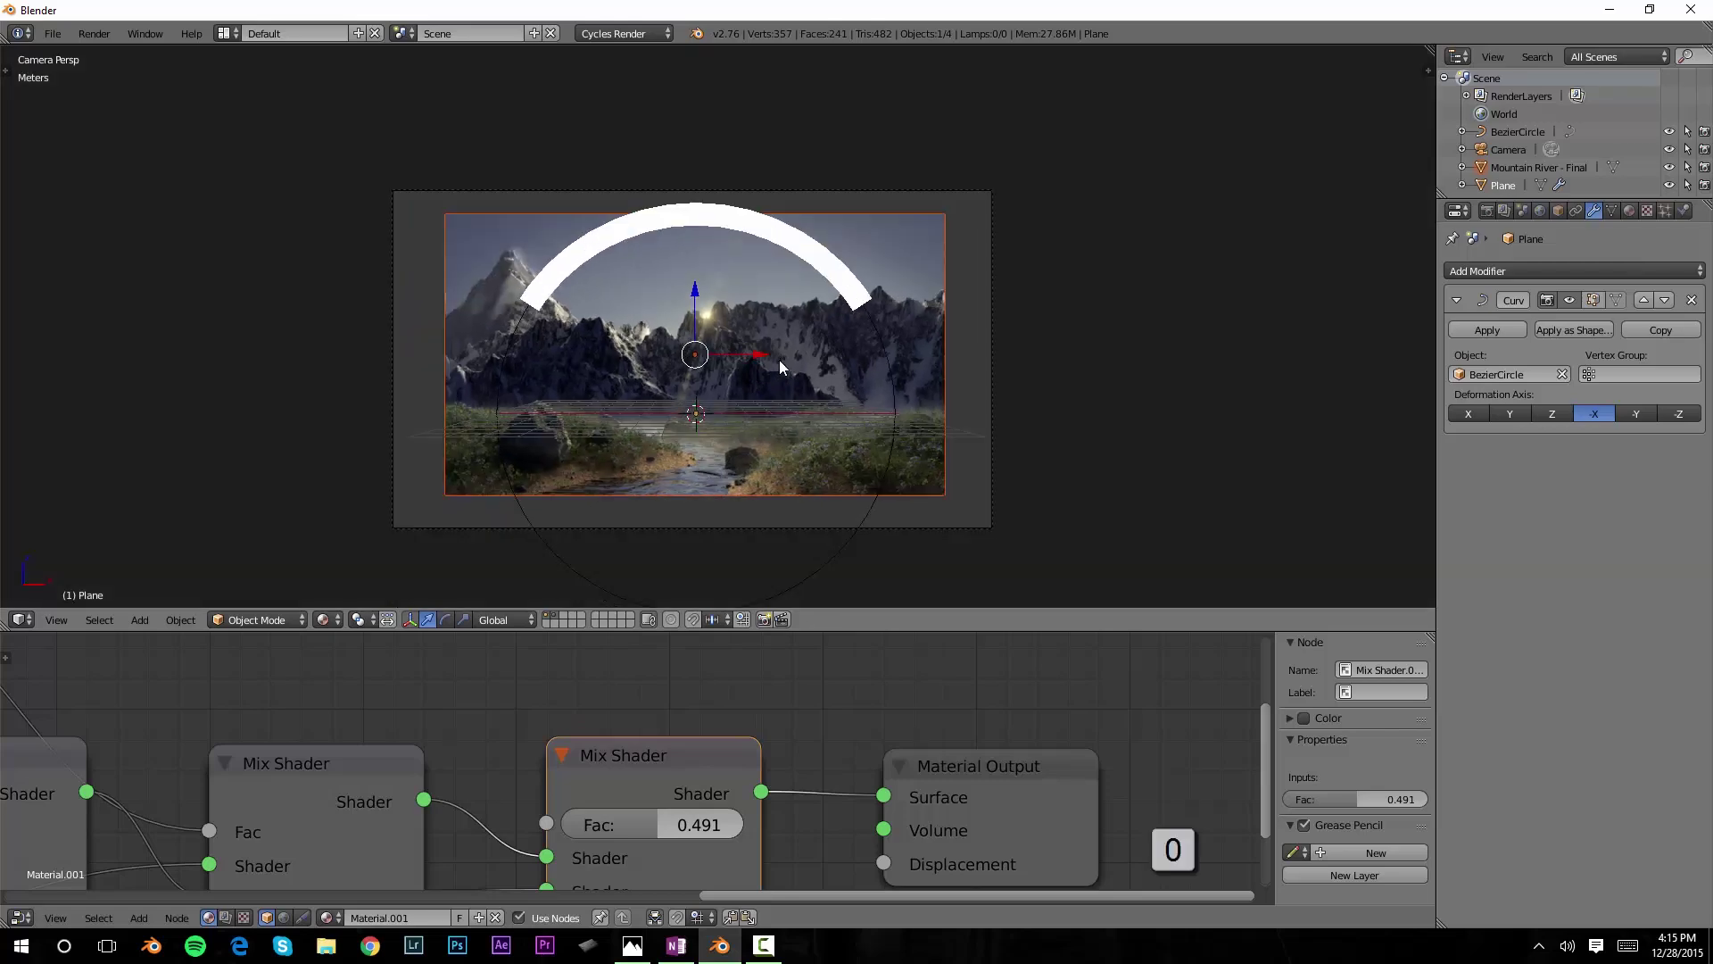
# - Scale the Mountain River - Final backdrop up to about 1.2 and return to rendered preview
pyautogui.rightClick(928, 259)
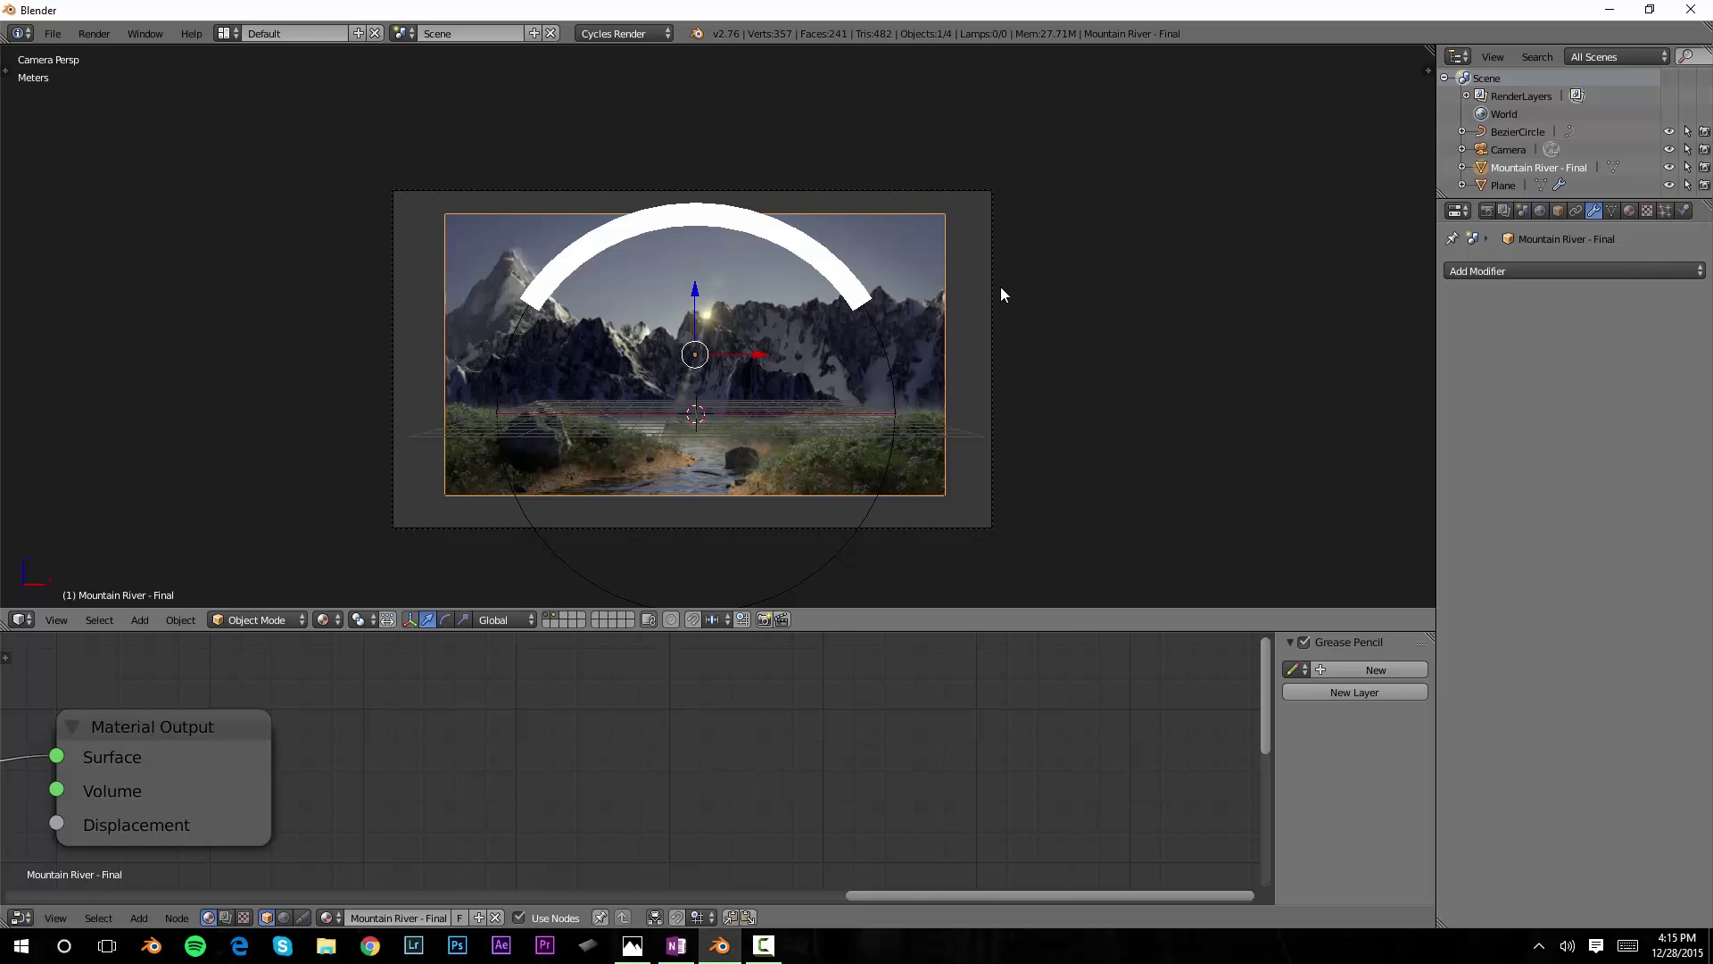
pyautogui.press('s')
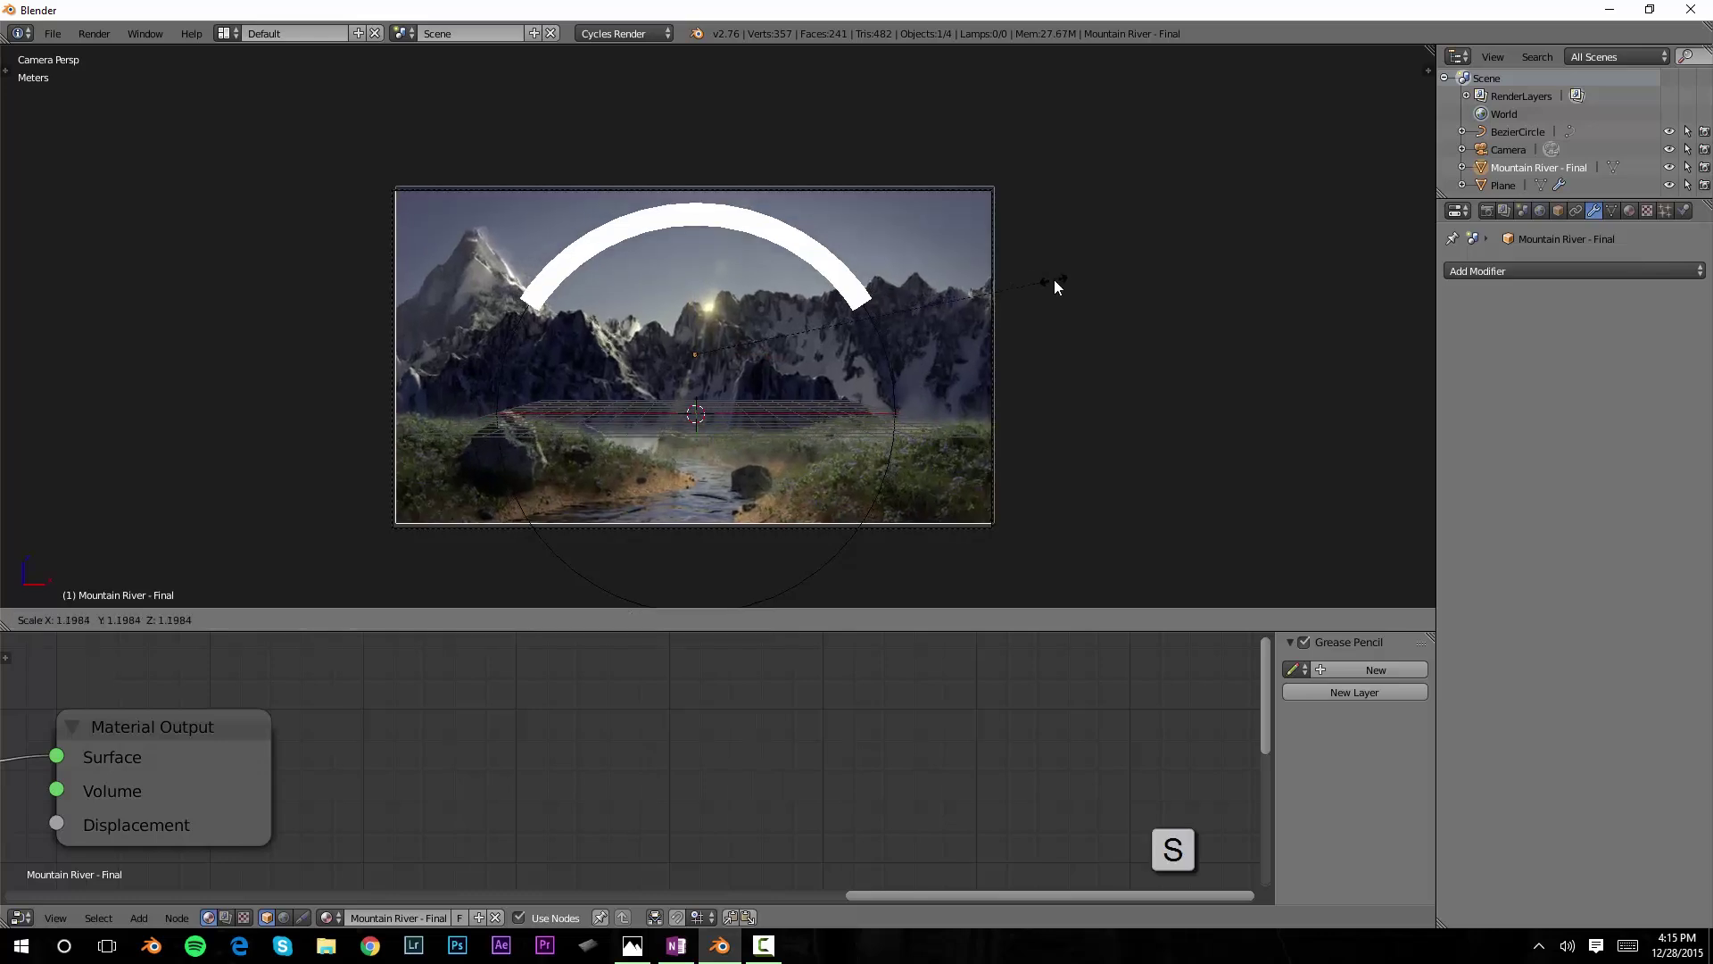
pyautogui.click(1058, 281)
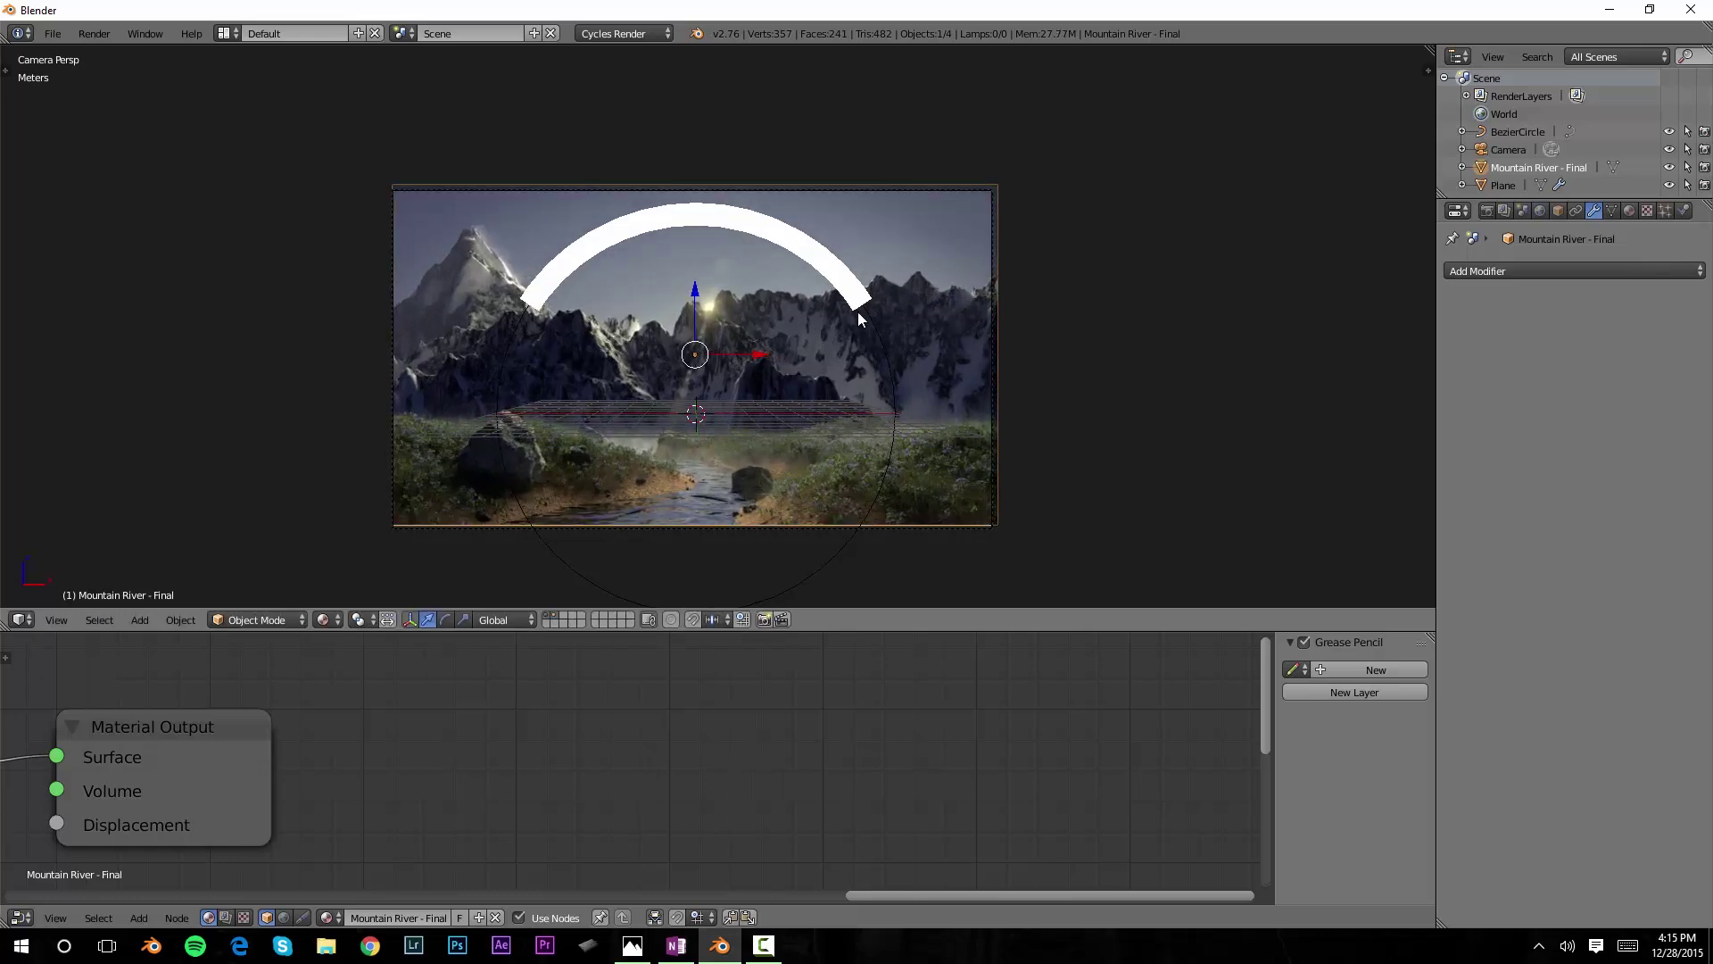
pyautogui.moveTo(858, 312)
pyautogui.keyDown('shift'); pyautogui.mouseDown(button='middle')
pyautogui.moveTo(827, 324)
pyautogui.moveTo(862, 287)
pyautogui.mouseUp(button='middle'); pyautogui.keyUp('shift')
pyautogui.scroll(3, 831, 327)
pyautogui.scroll(-2, 862, 286)
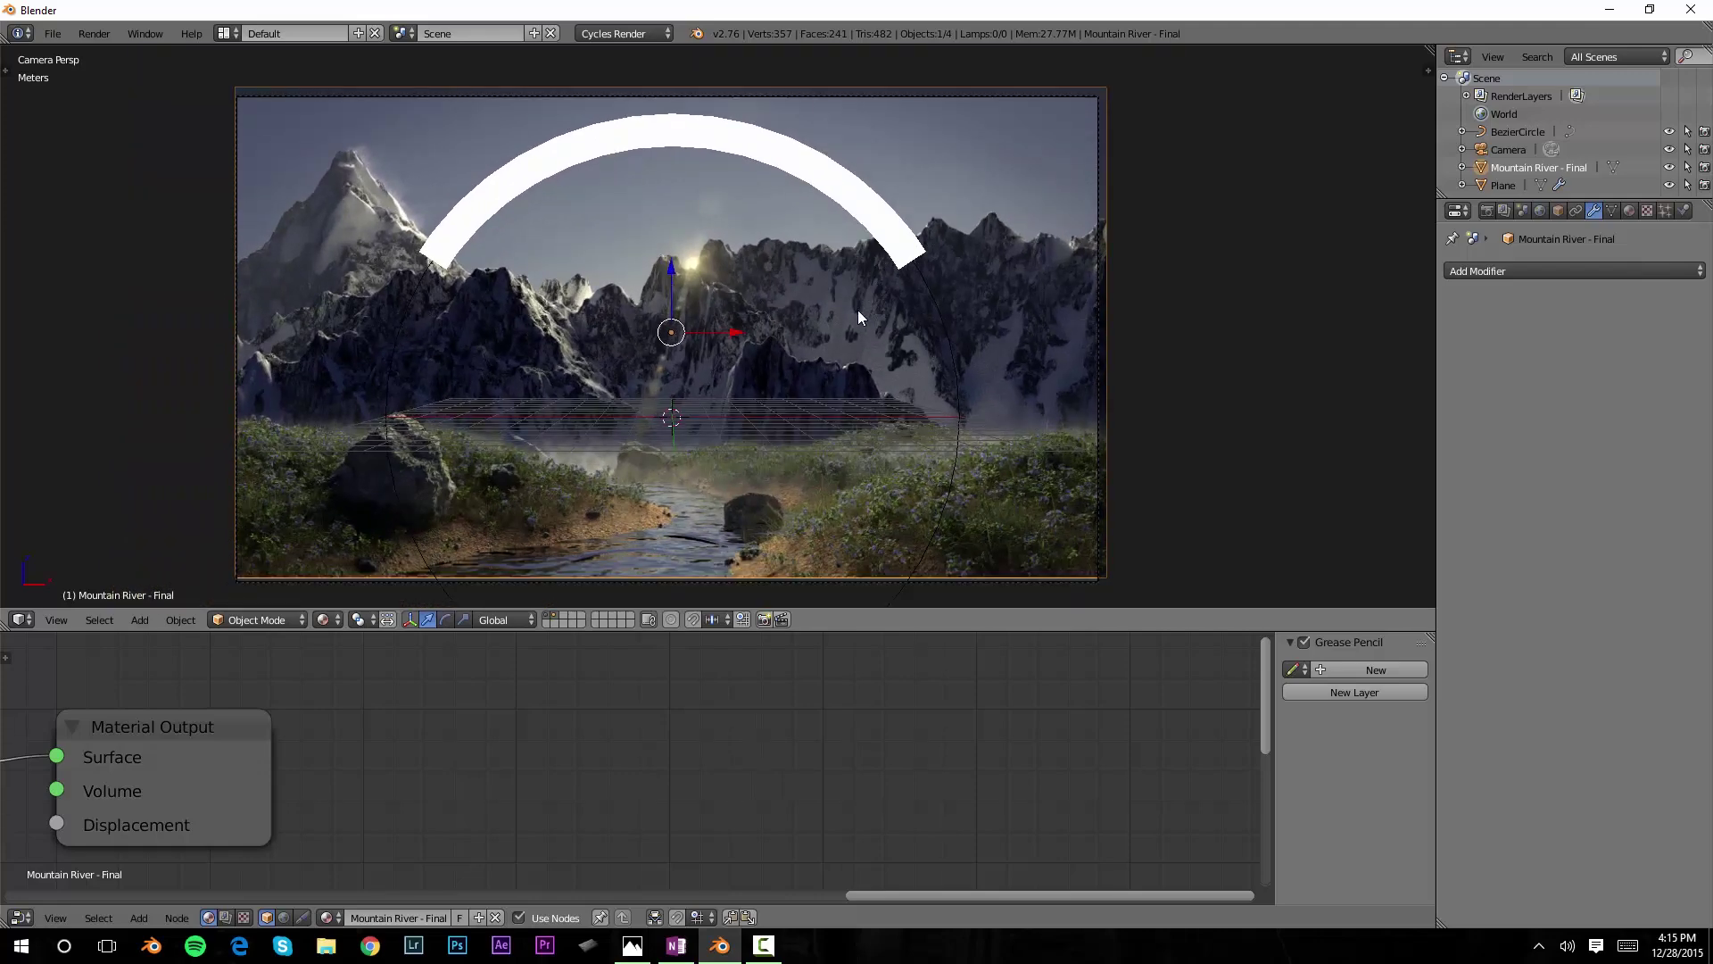
pyautogui.hotkey('shift', 'z')
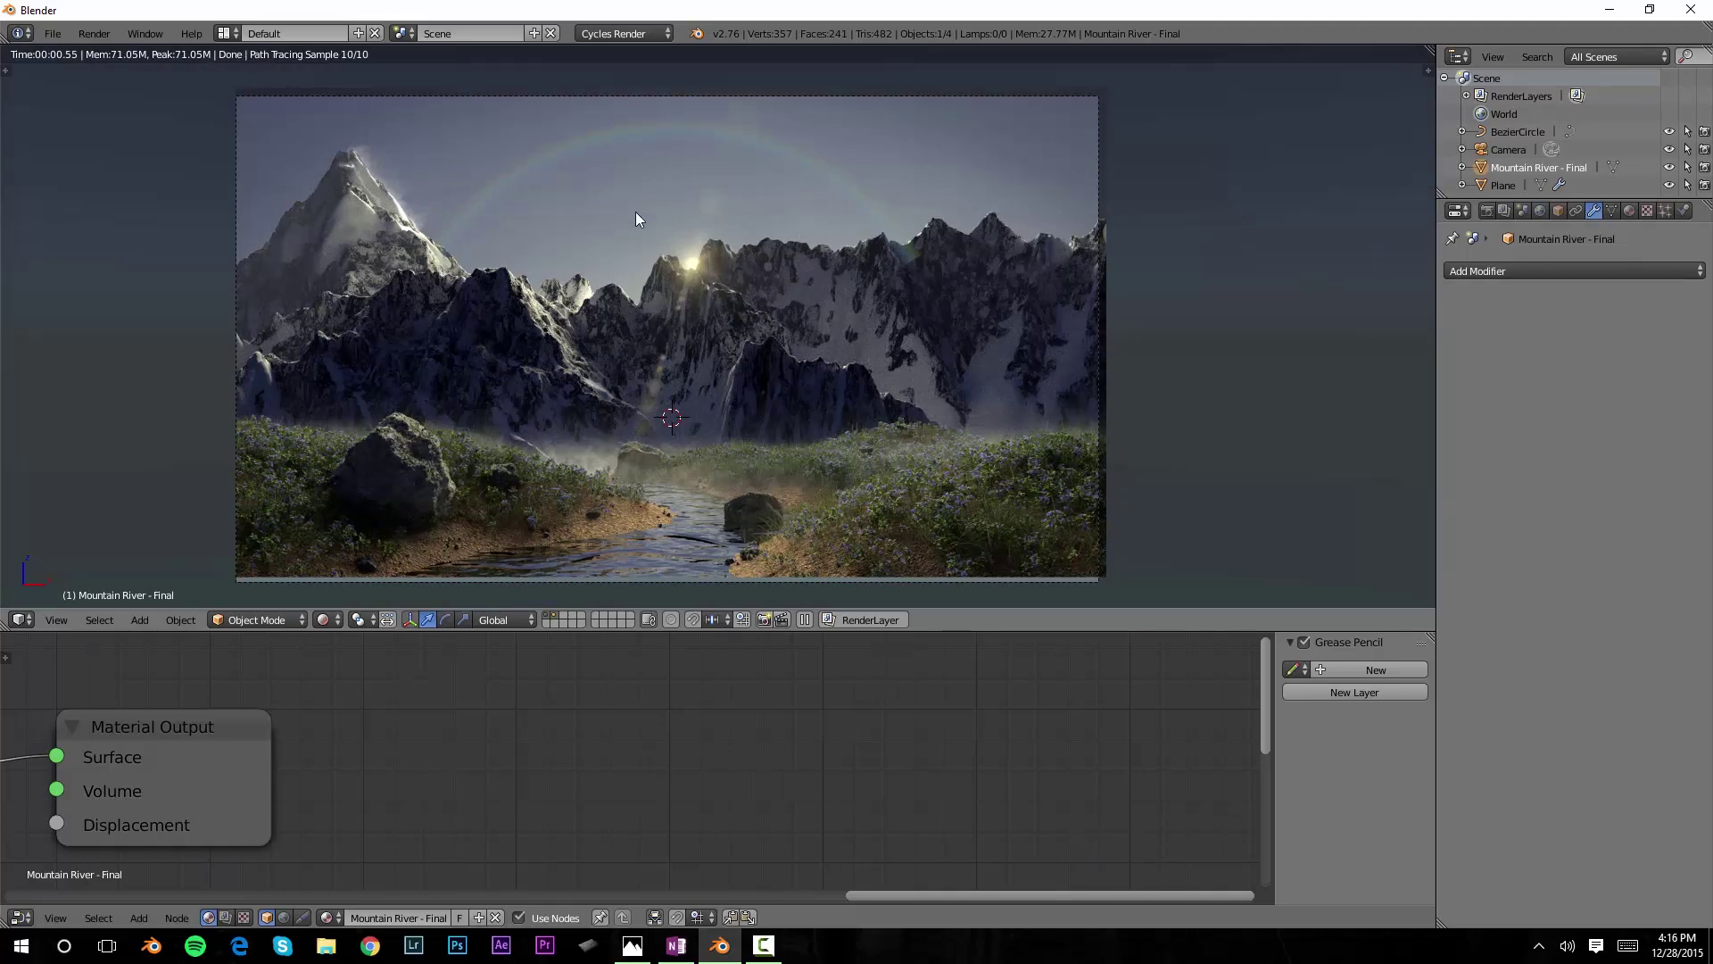
# - Pan and zoom the rendered camera view to inspect the faint rainbow ring over the sun
pyautogui.keyDown('shift'); pyautogui.moveTo(635, 213); pyautogui.dragTo(640, 241, button='middle'); pyautogui.keyUp('shift')
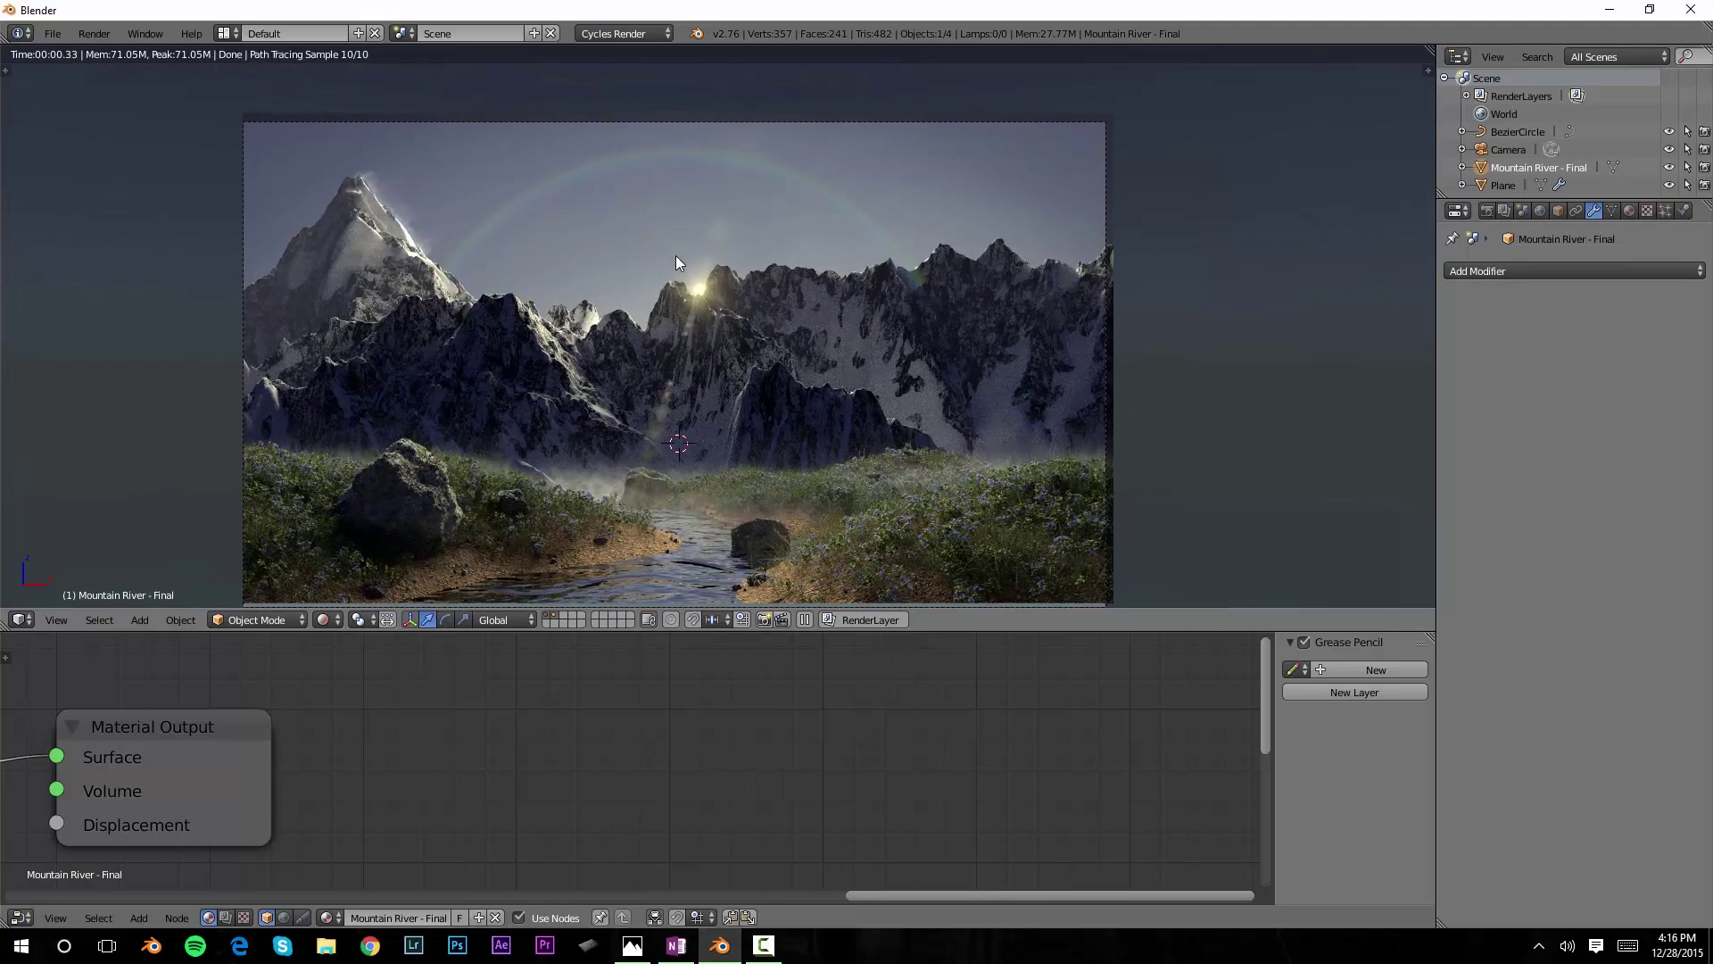
pyautogui.scroll(1, 676, 255)
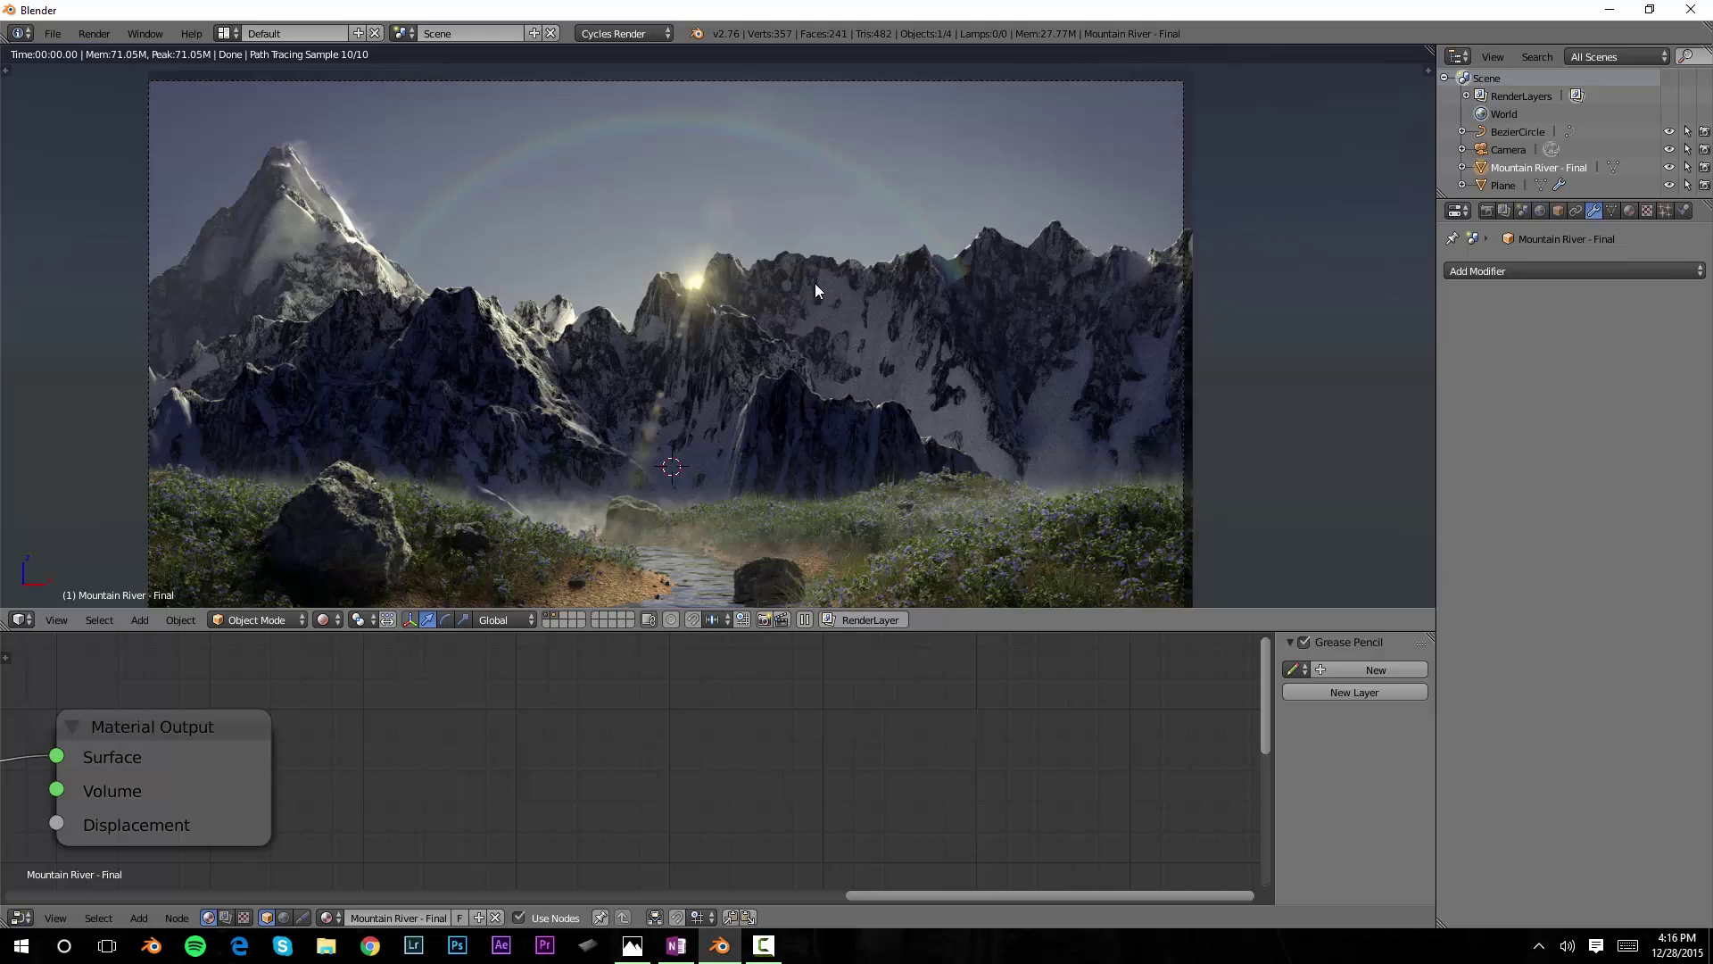
pyautogui.scroll(-1, 815, 282)
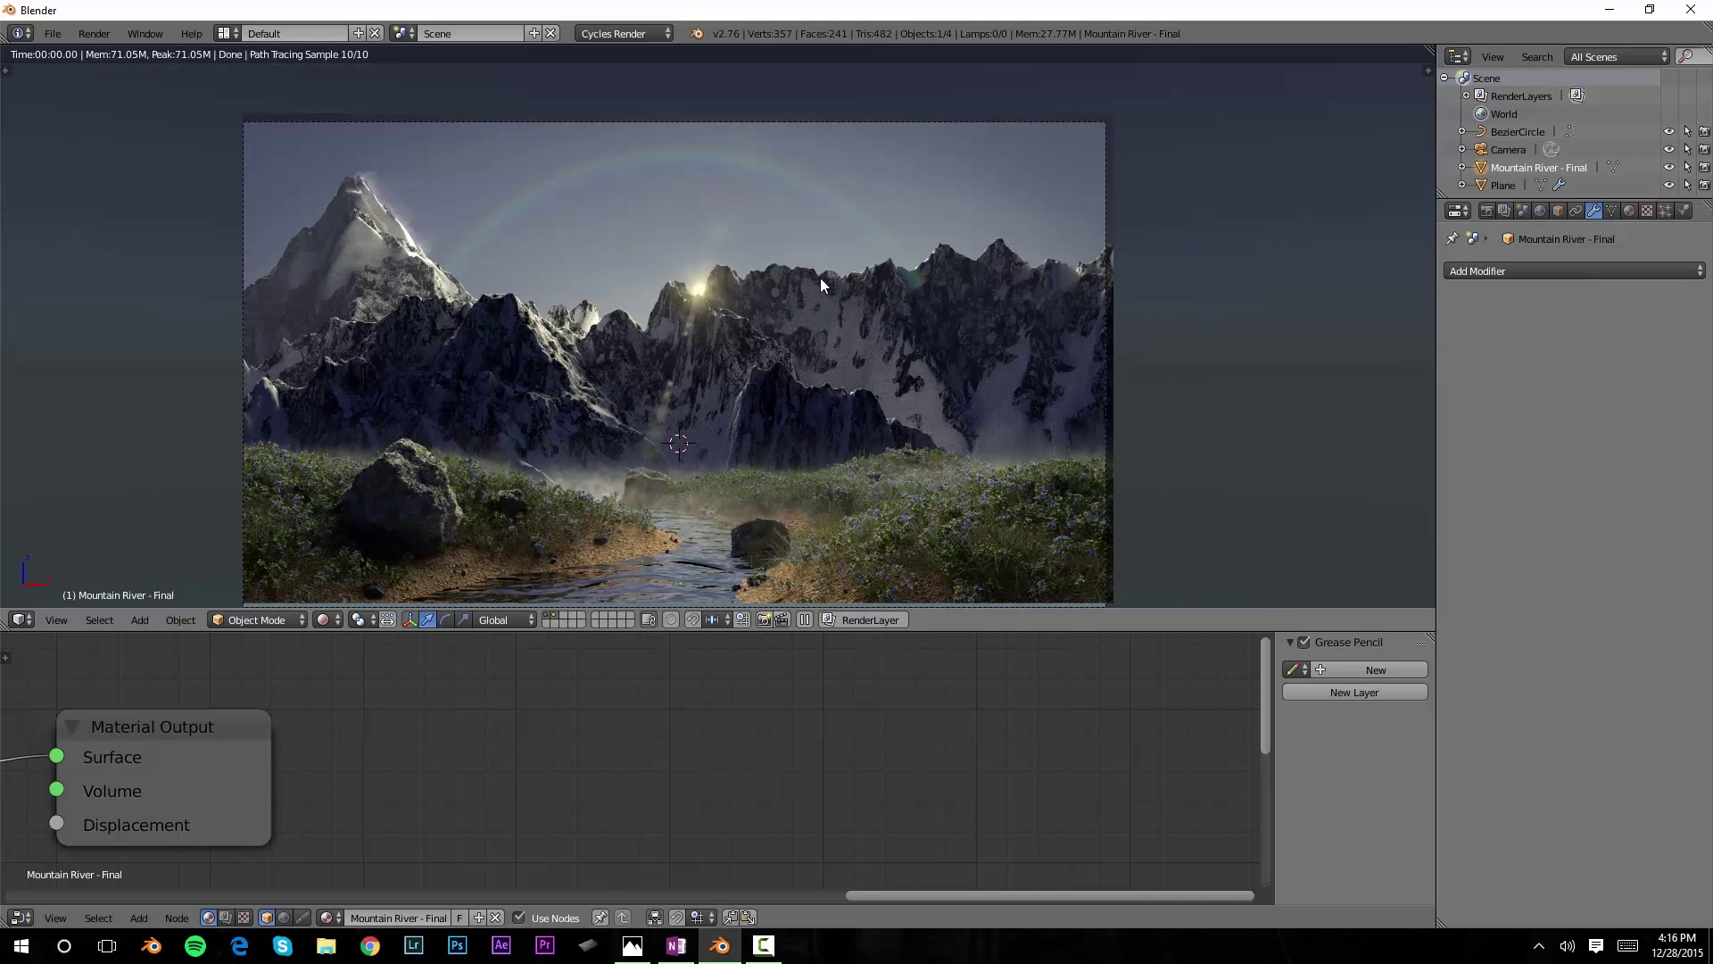
pyautogui.scroll(1, 854, 280)
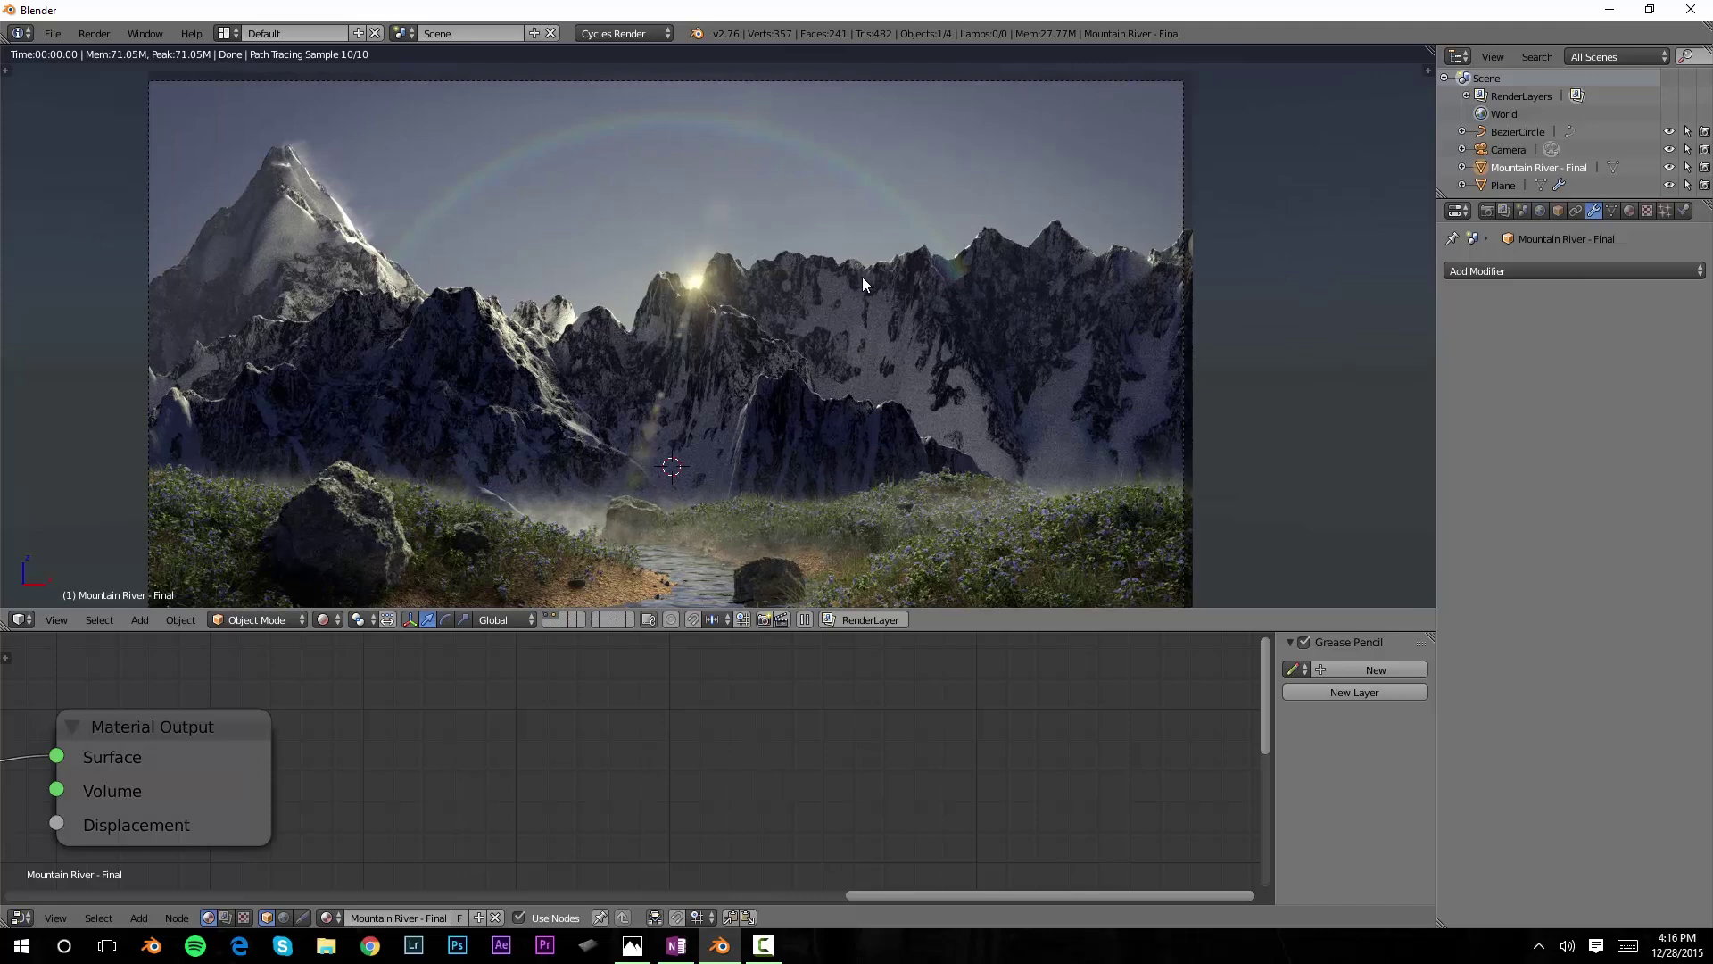
# - Select the ring Plane together with the BezierCircle and scale them up
pyautogui.press('z')
pyautogui.rightClick(970, 272)
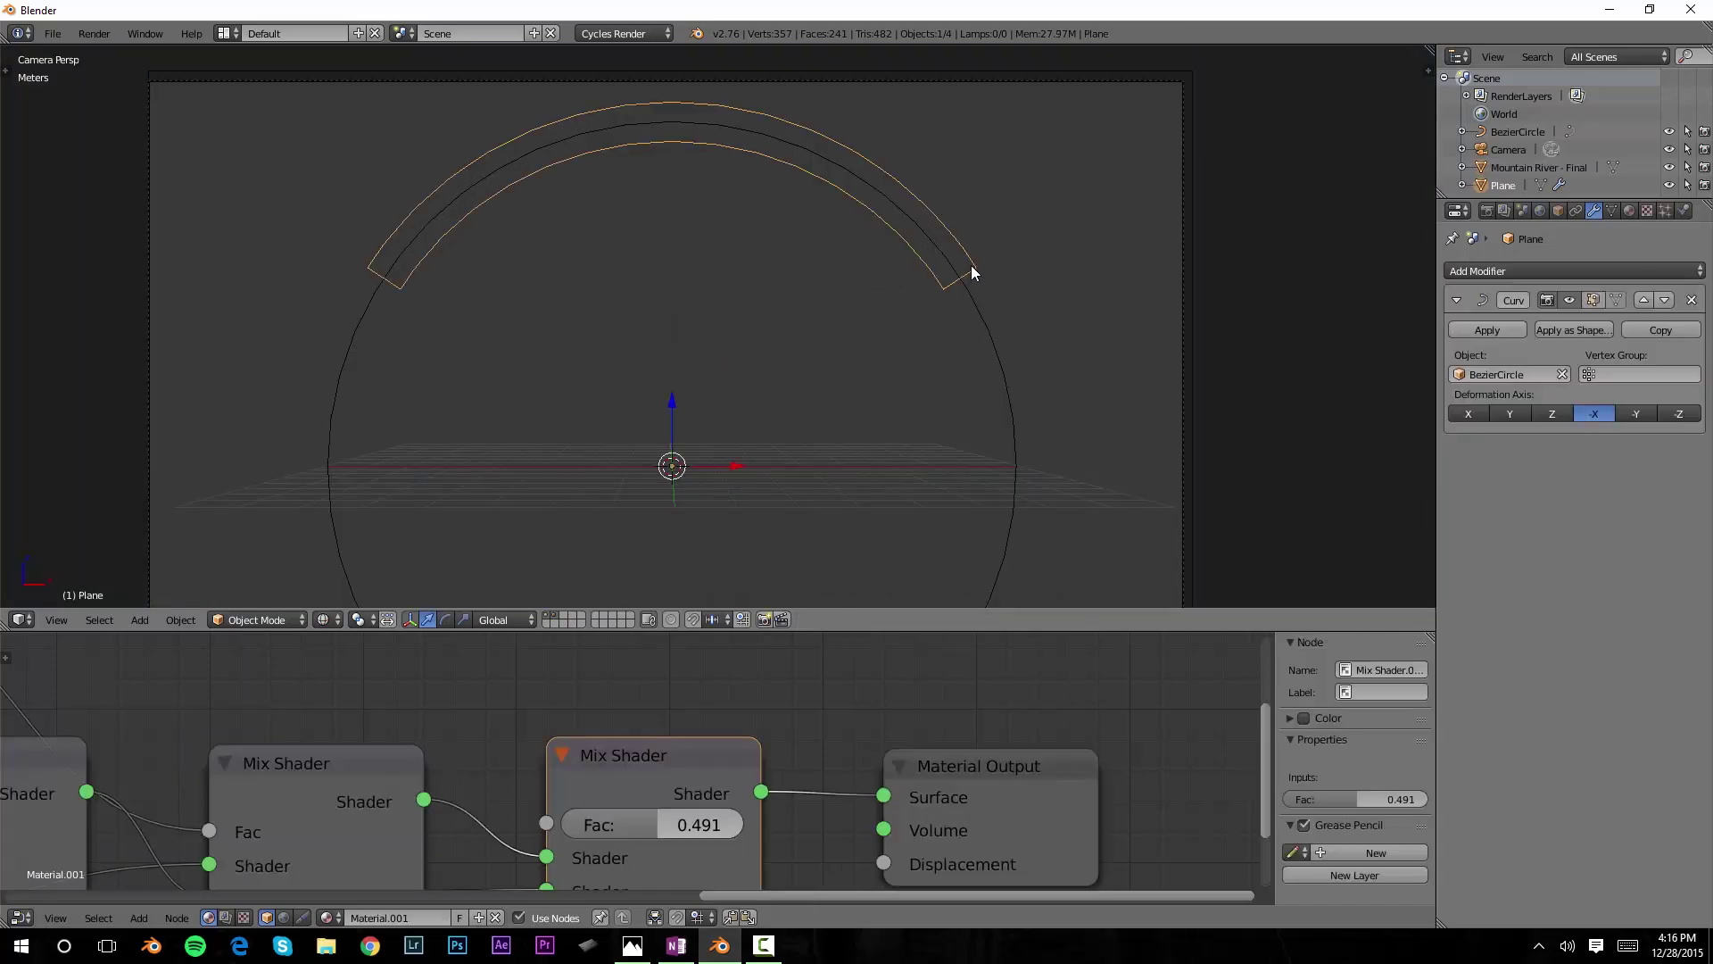
pyautogui.keyDown('shift'); pyautogui.rightClick(995, 349); pyautogui.keyUp('shift')
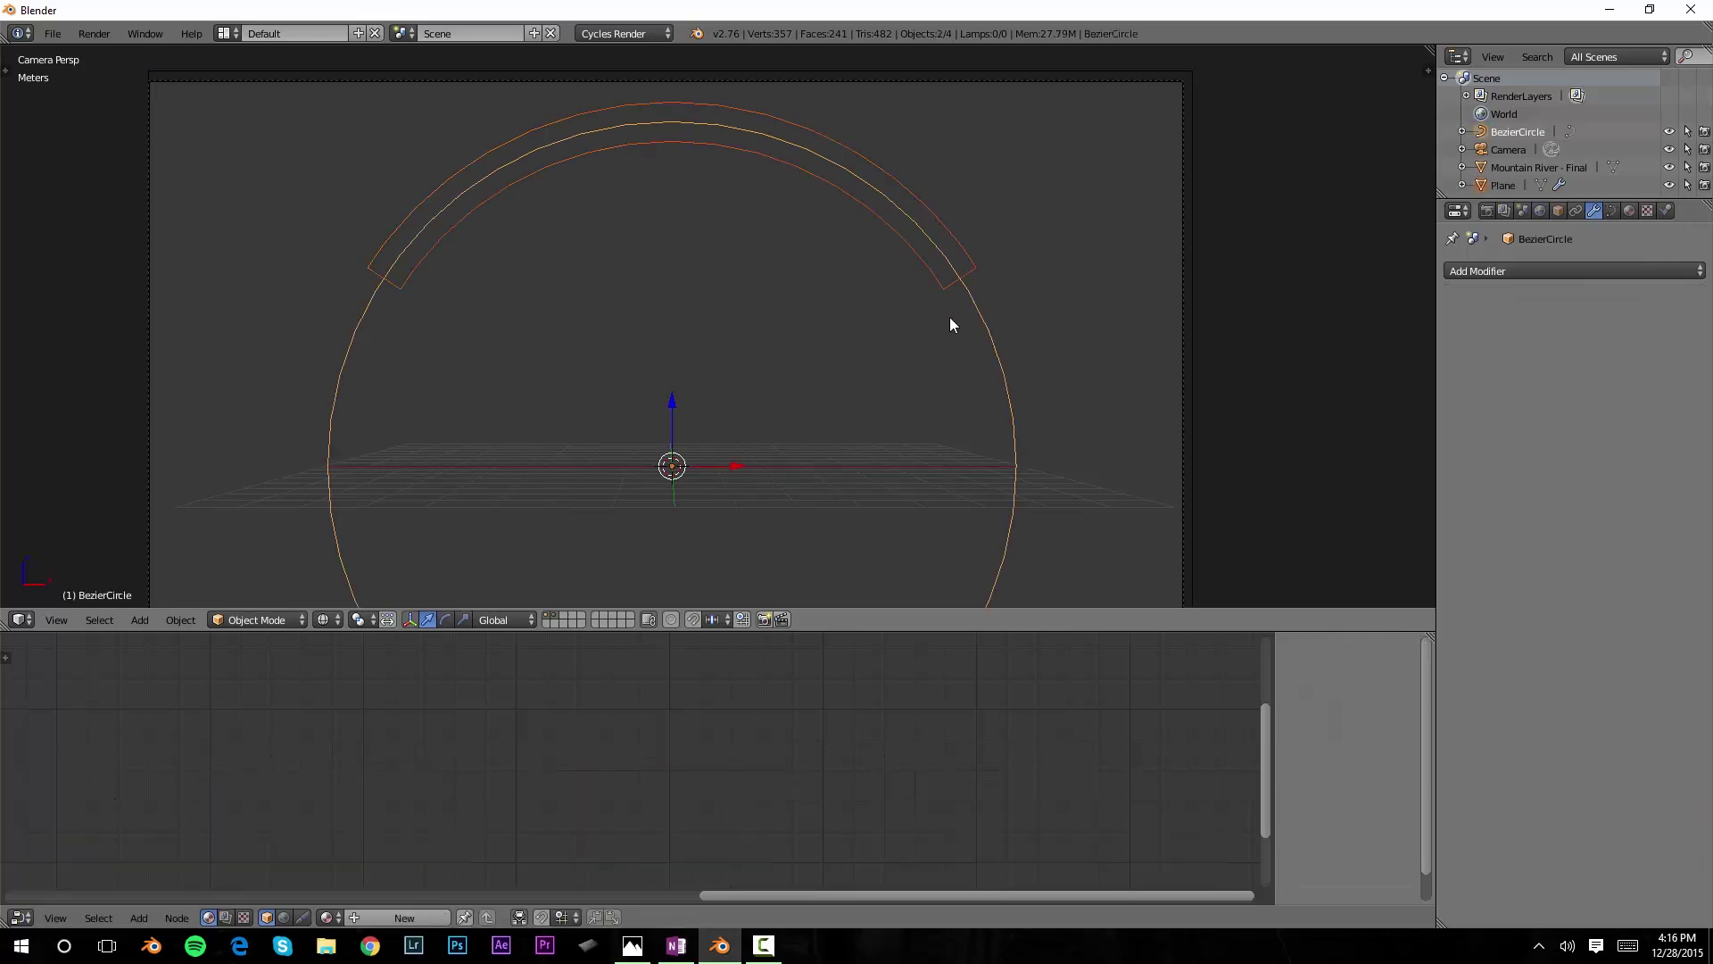
pyautogui.hotkey('shift', 'z')
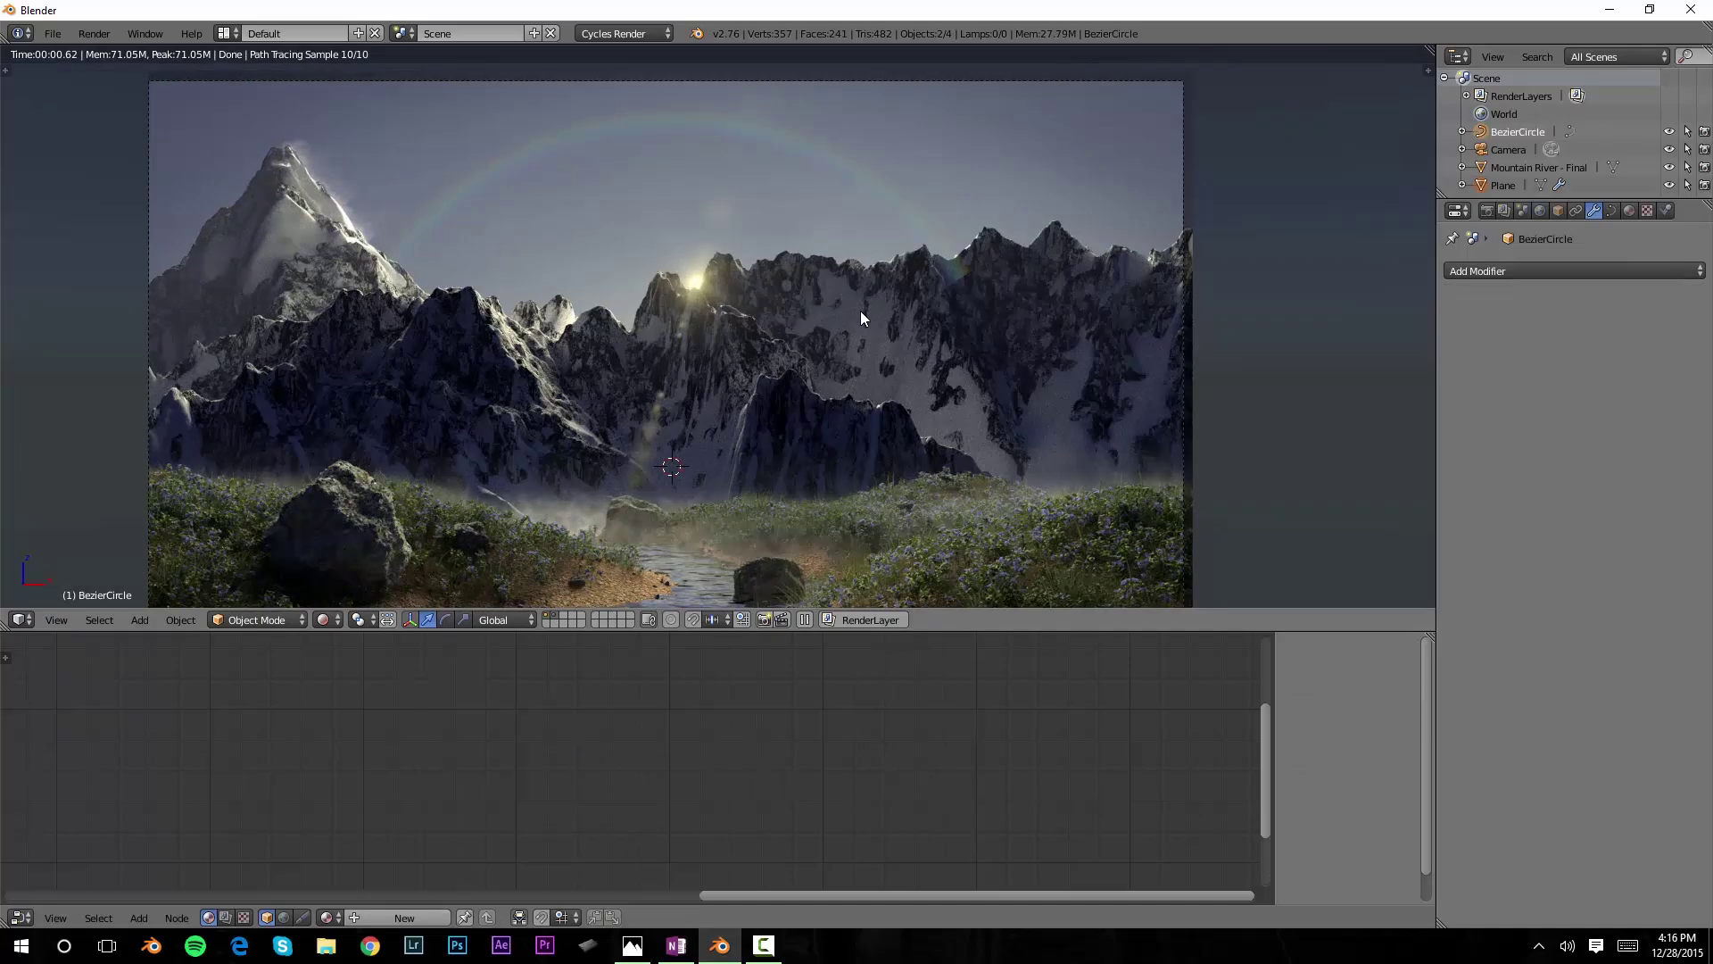
pyautogui.press('s')
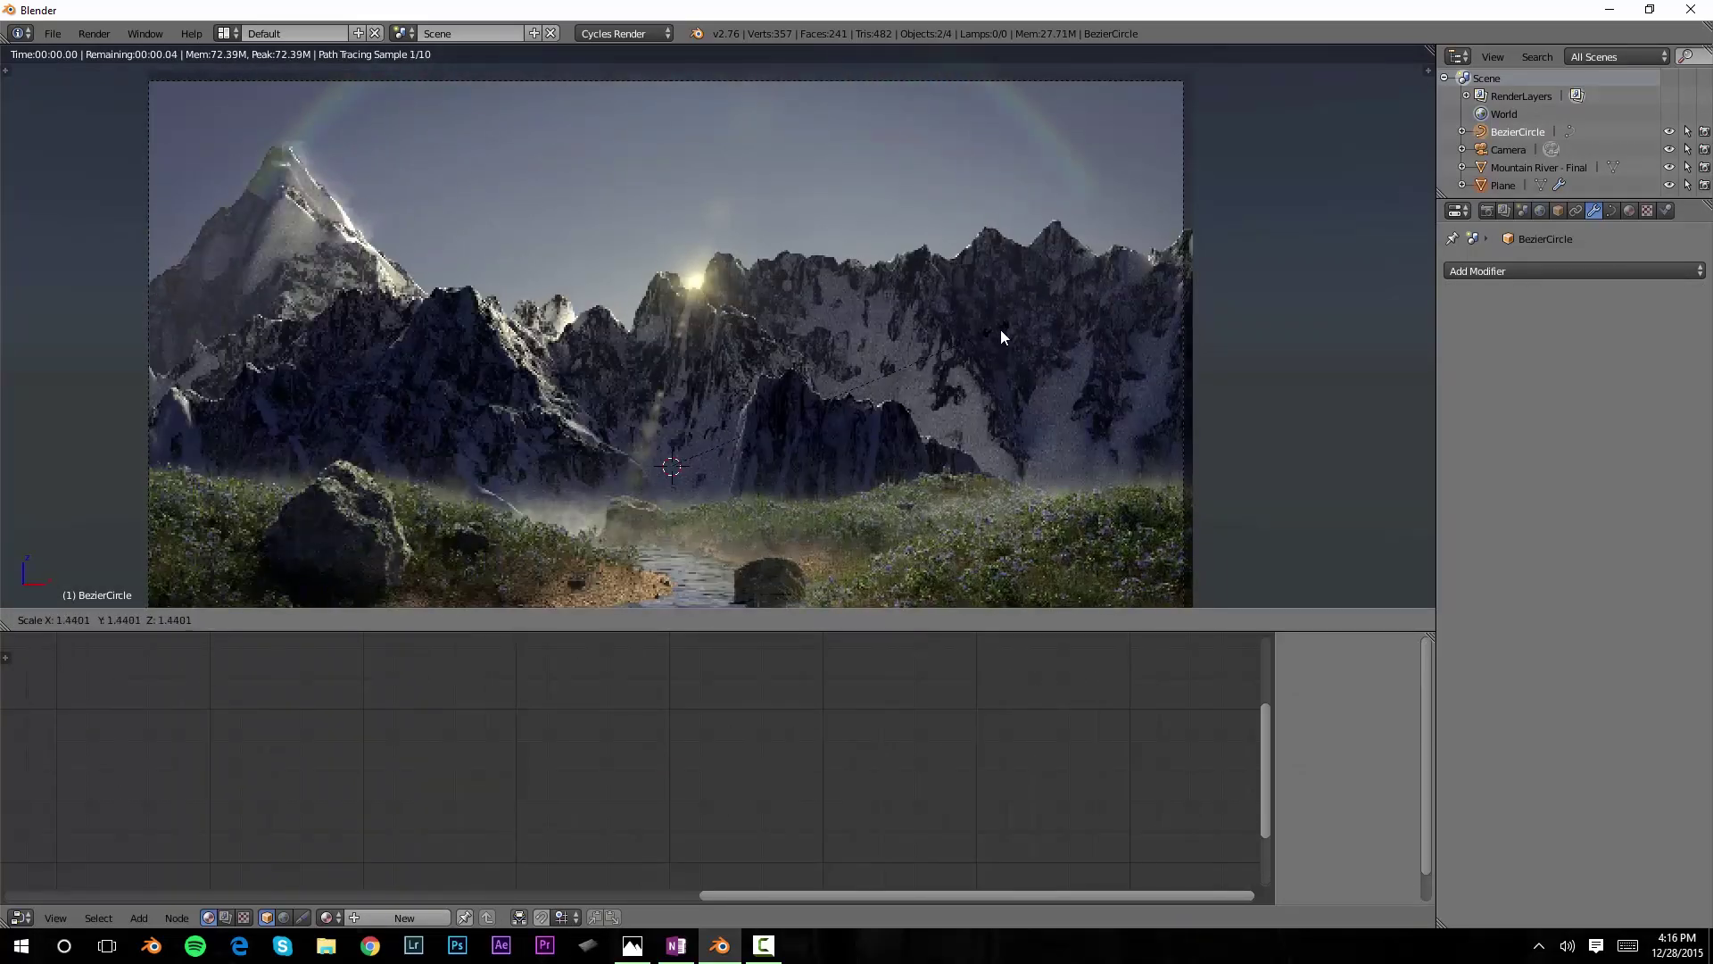
pyautogui.moveTo(1052, 333)
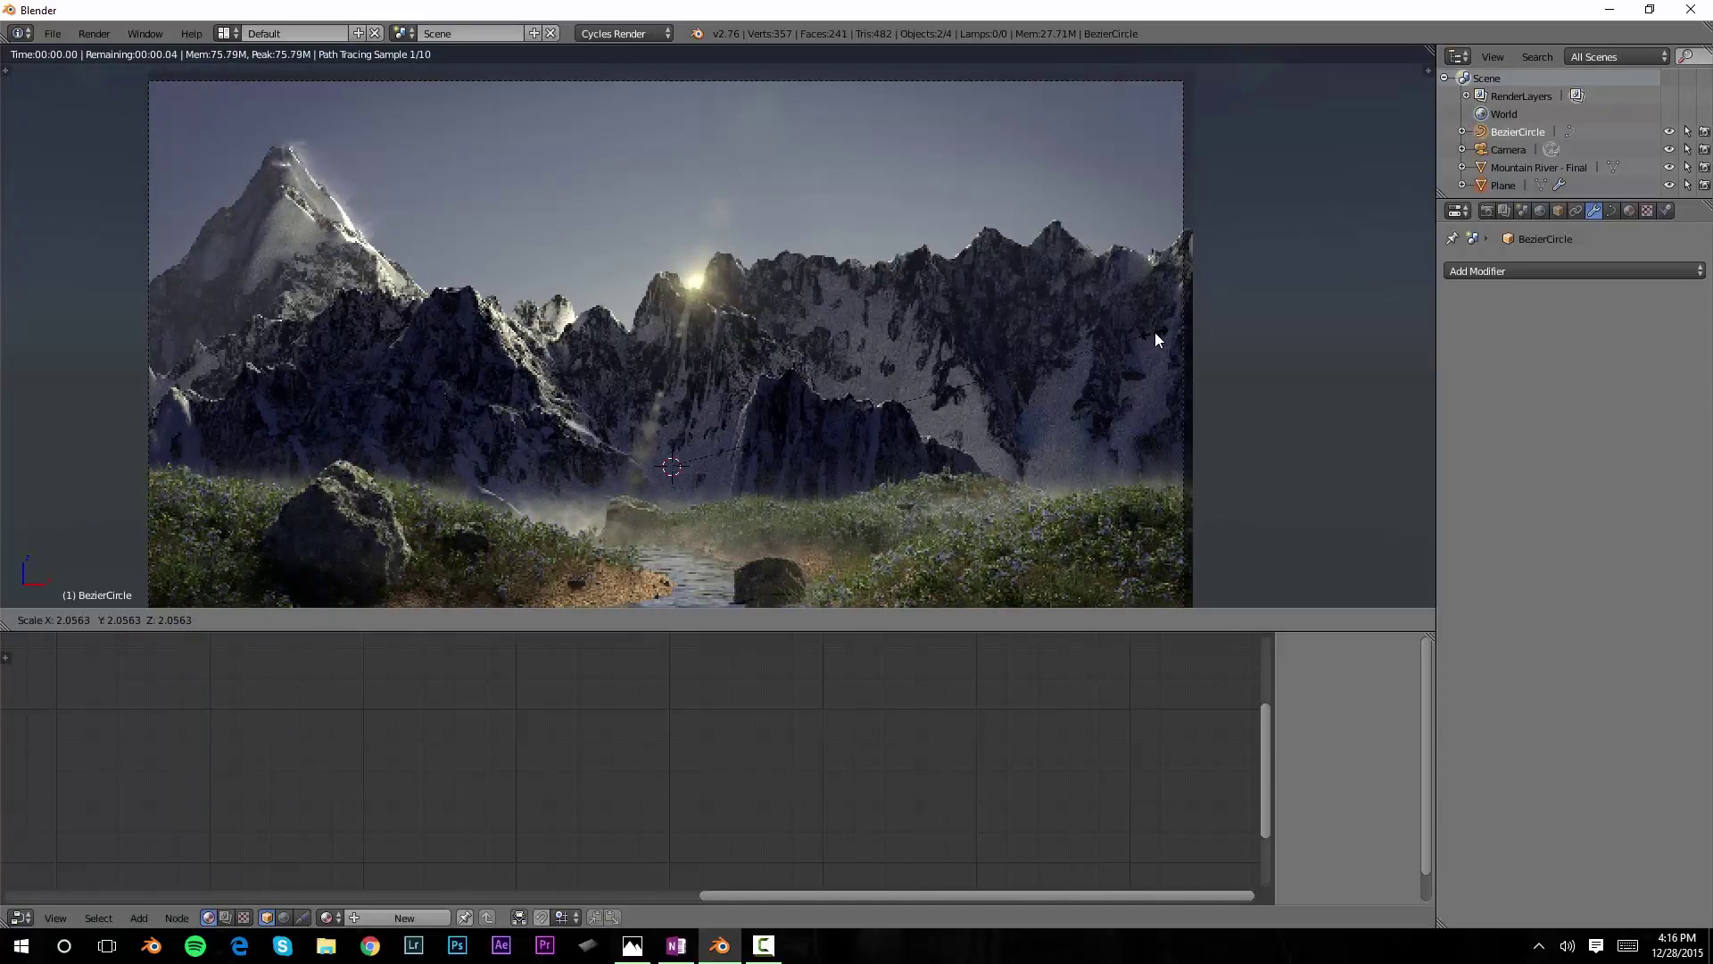
pyautogui.click(1192, 330)
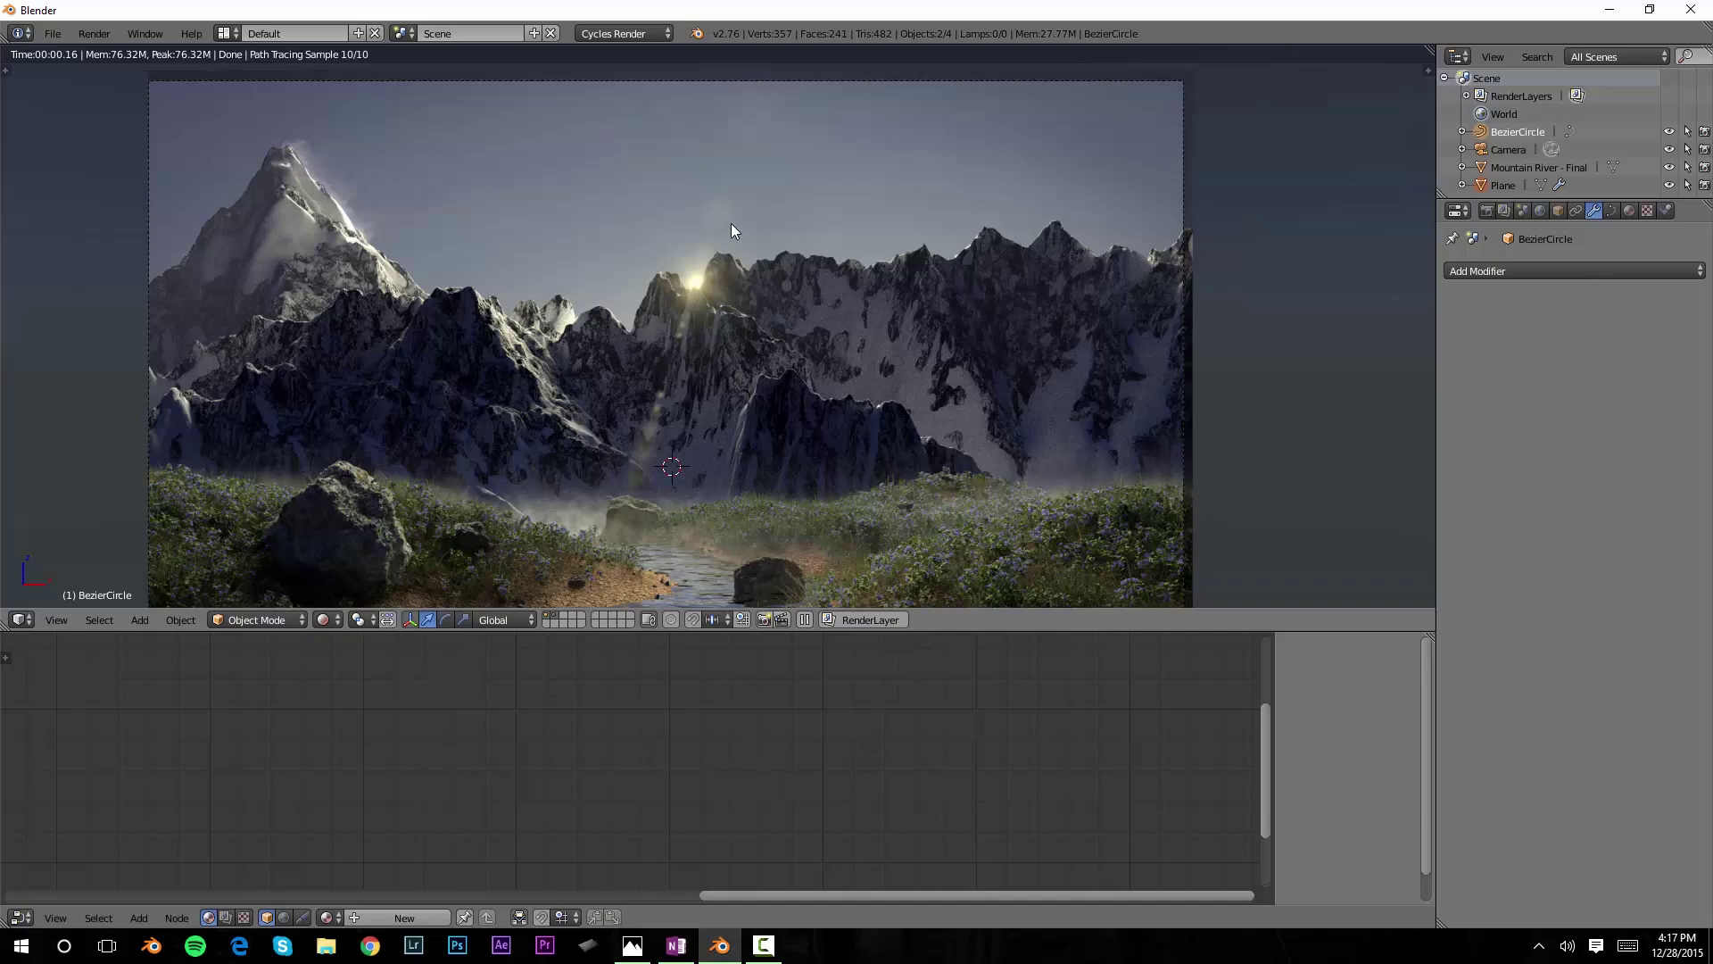
# - Lower the ring about 9.32 m along Z over the mountain peaks
pyautogui.press('g')
pyautogui.press('z')
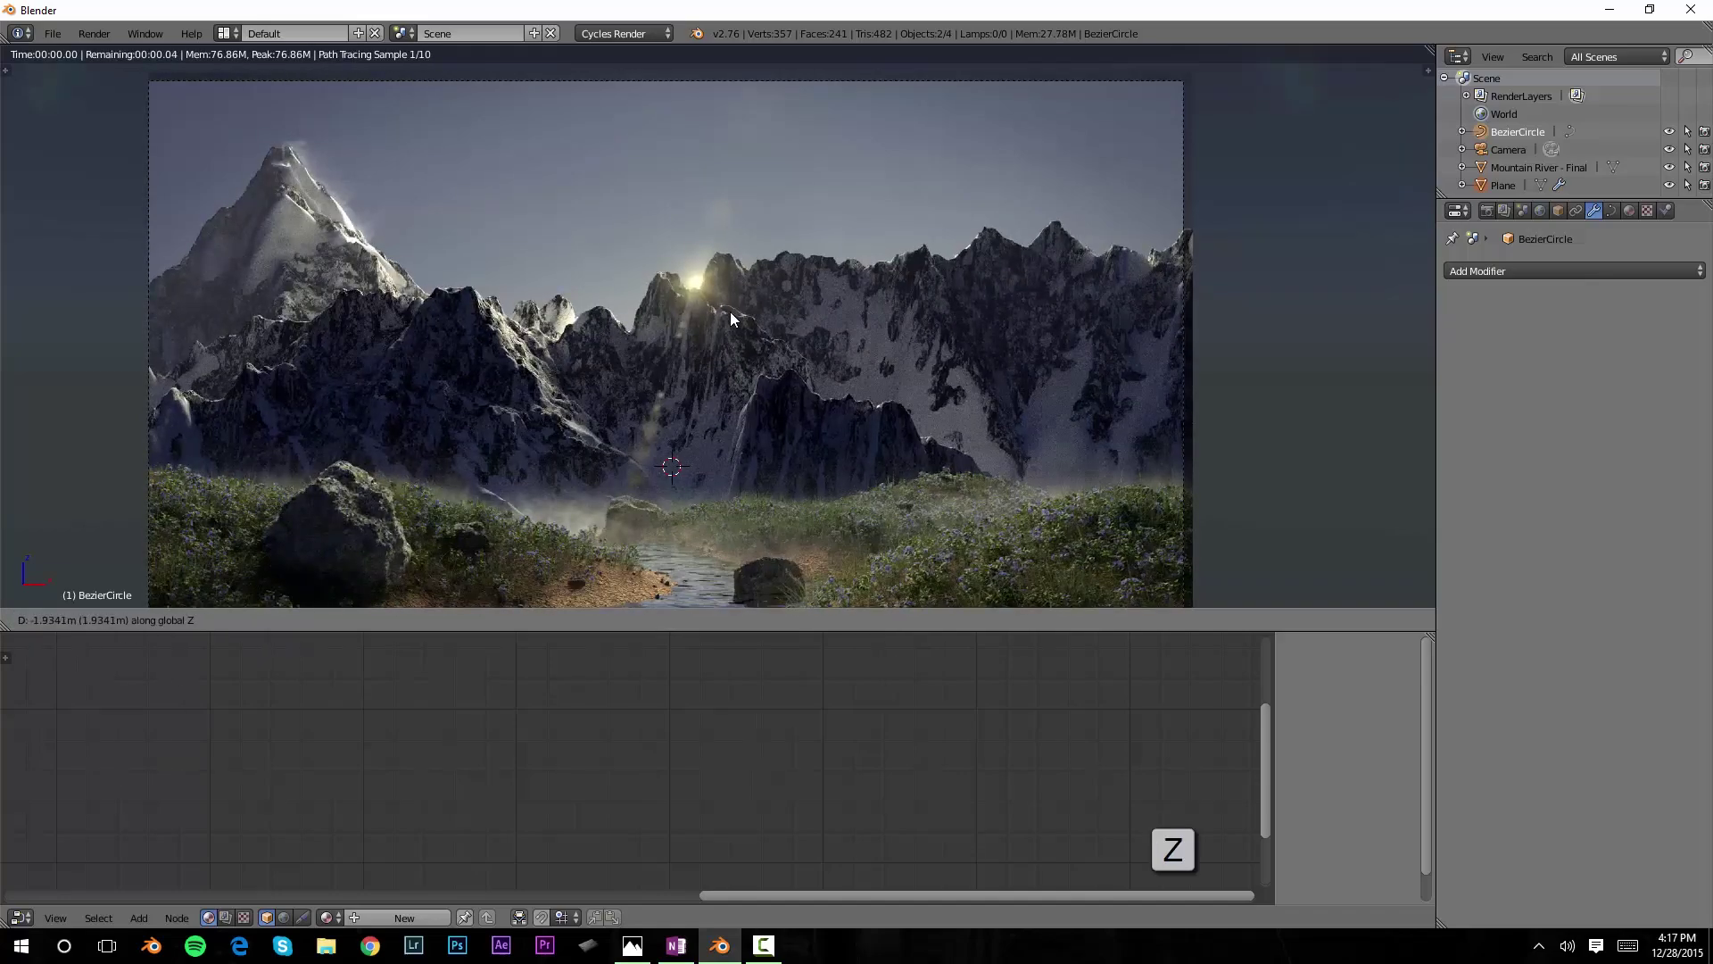
pyautogui.moveTo(773, 607)
pyautogui.moveTo(778, 70)
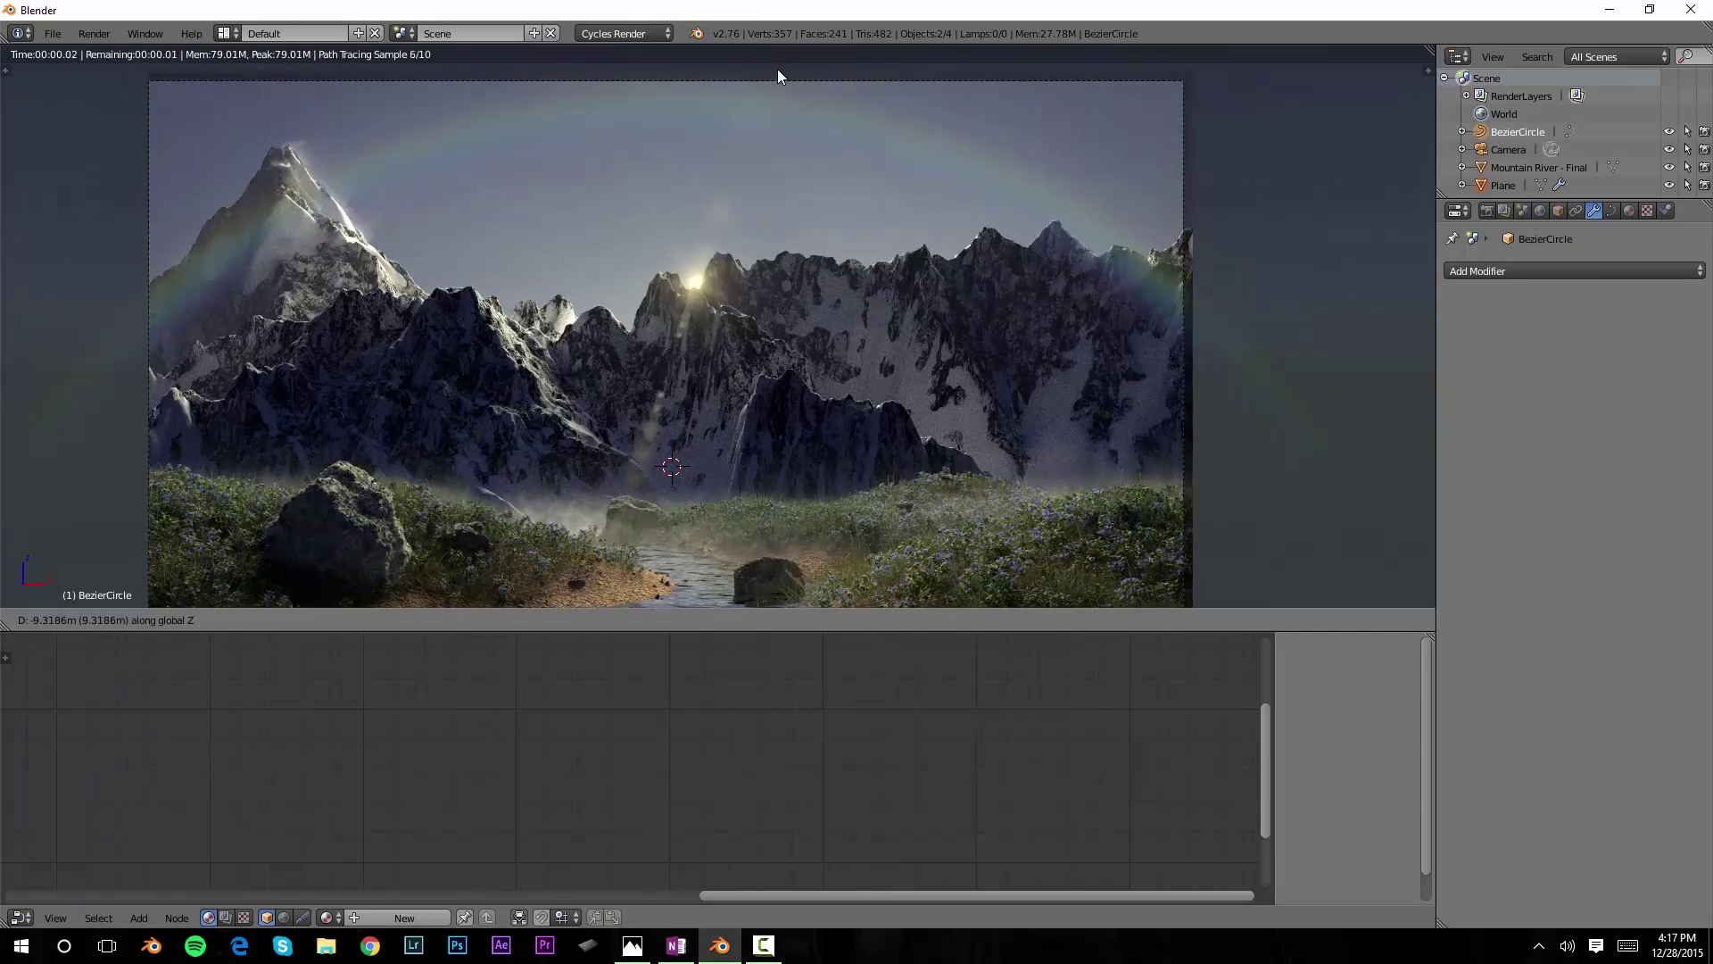
pyautogui.click(778, 68)
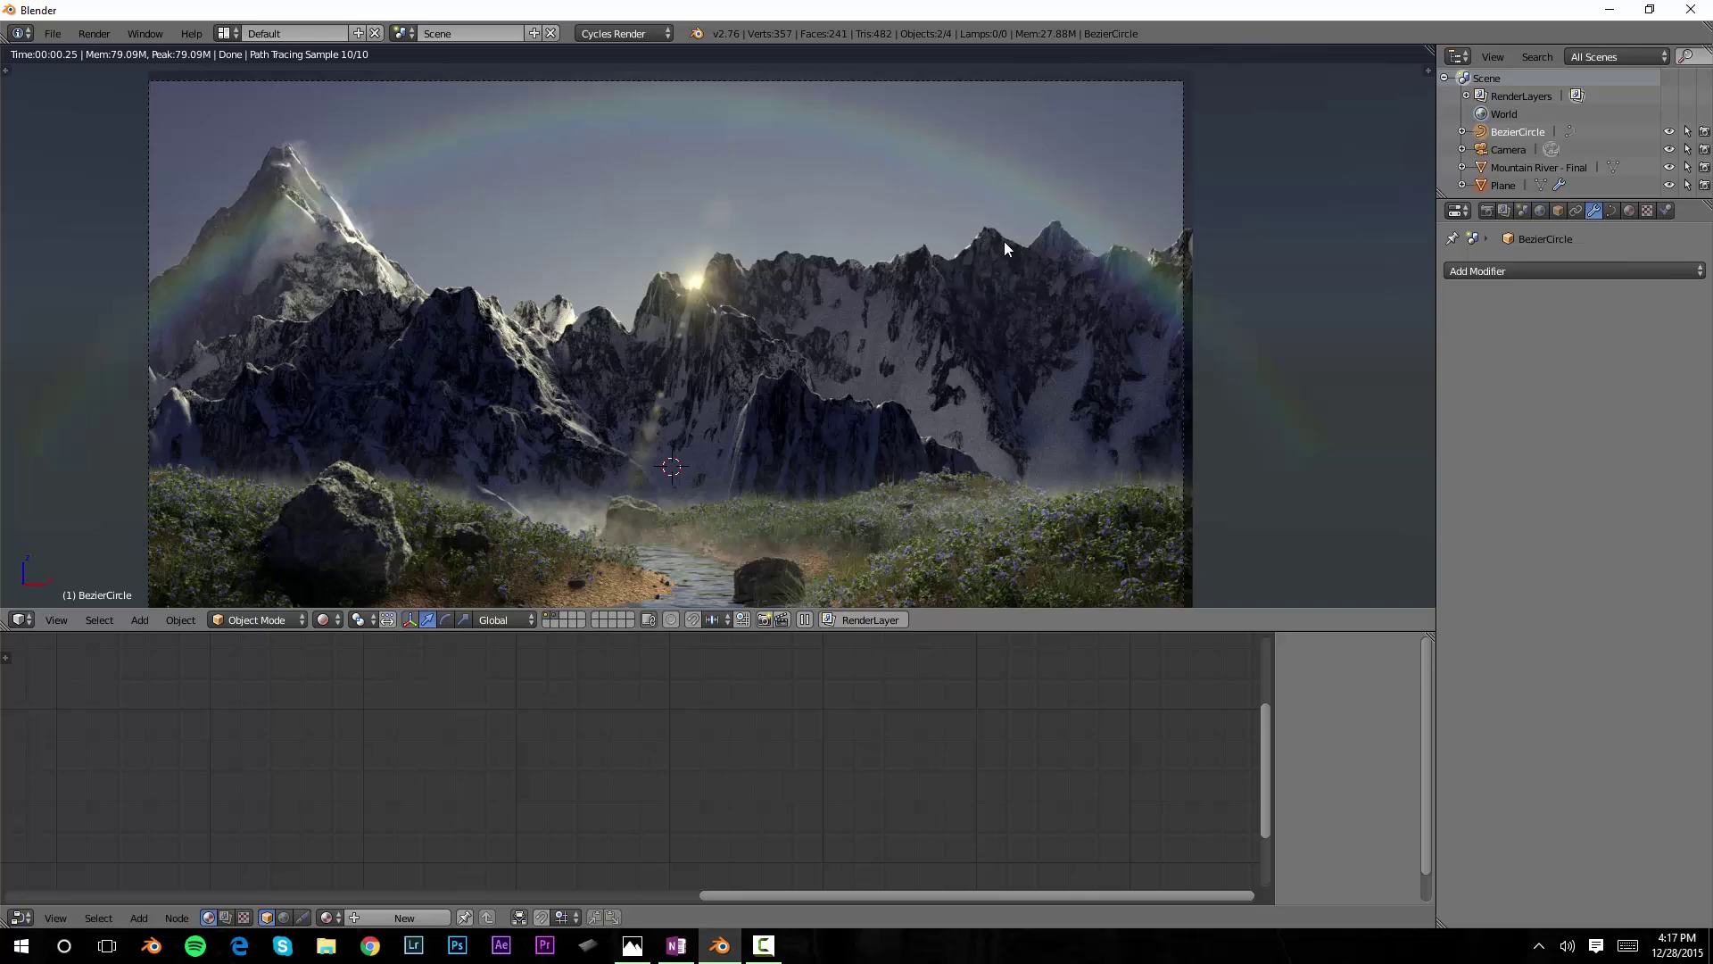
# - Return to wireframe and select the arc-shaped ring Plane on its own
pyautogui.press('z')
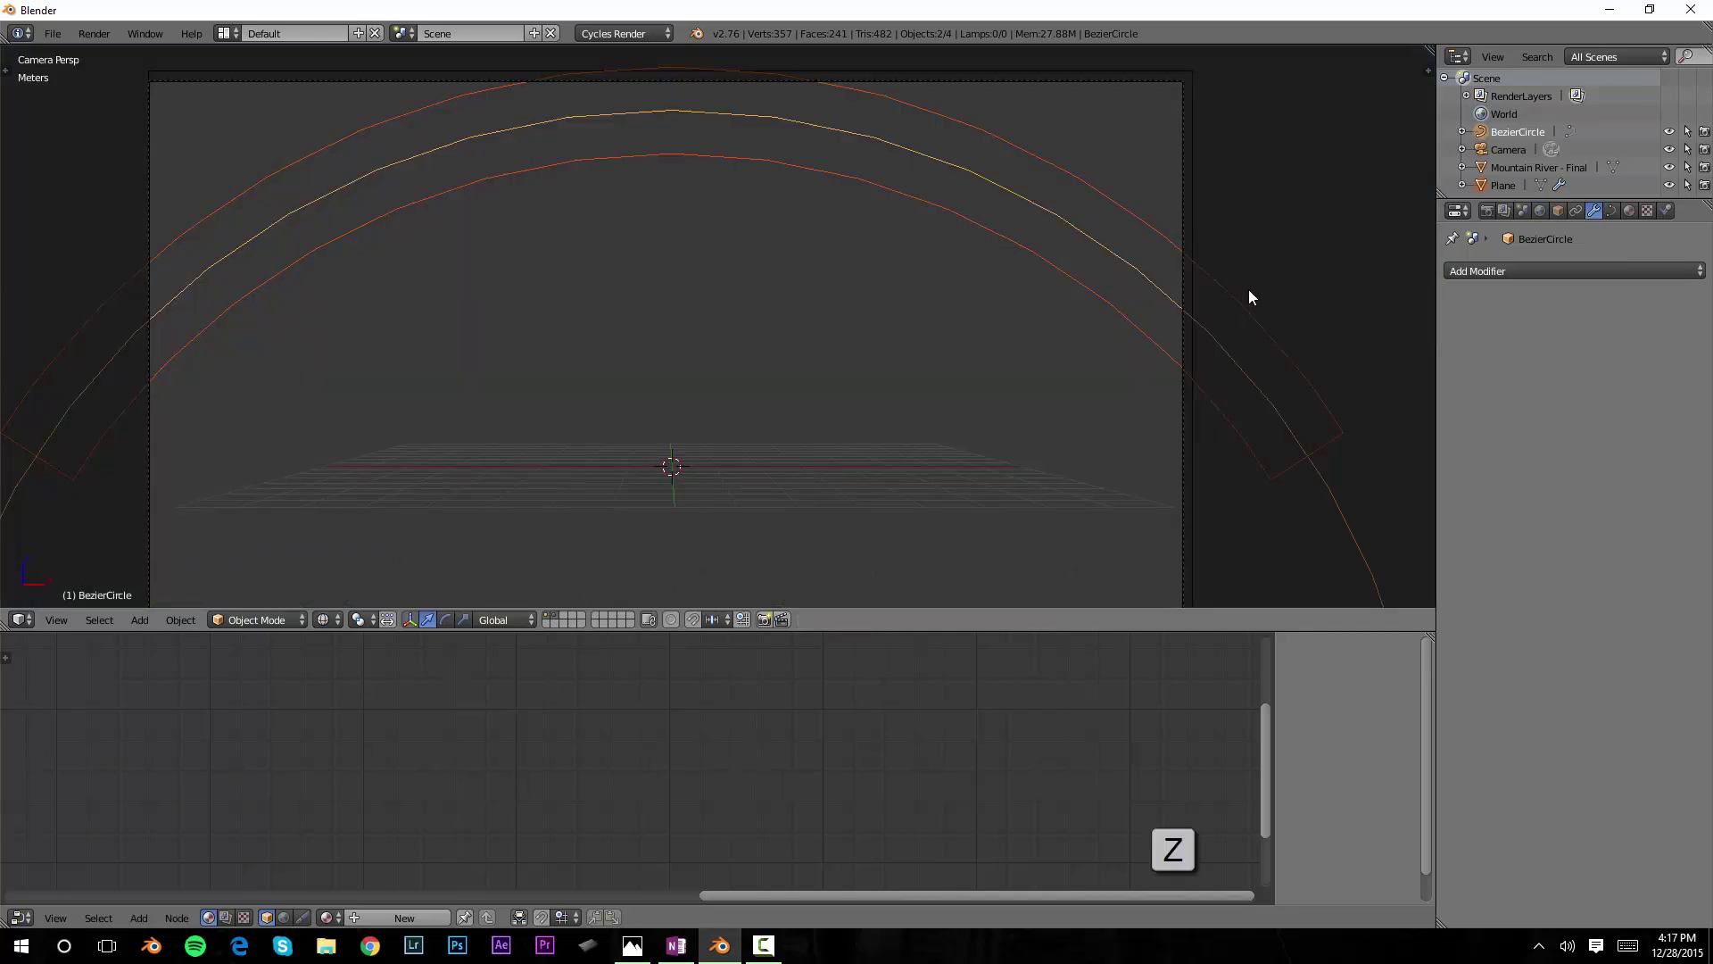
pyautogui.rightClick(1249, 308)
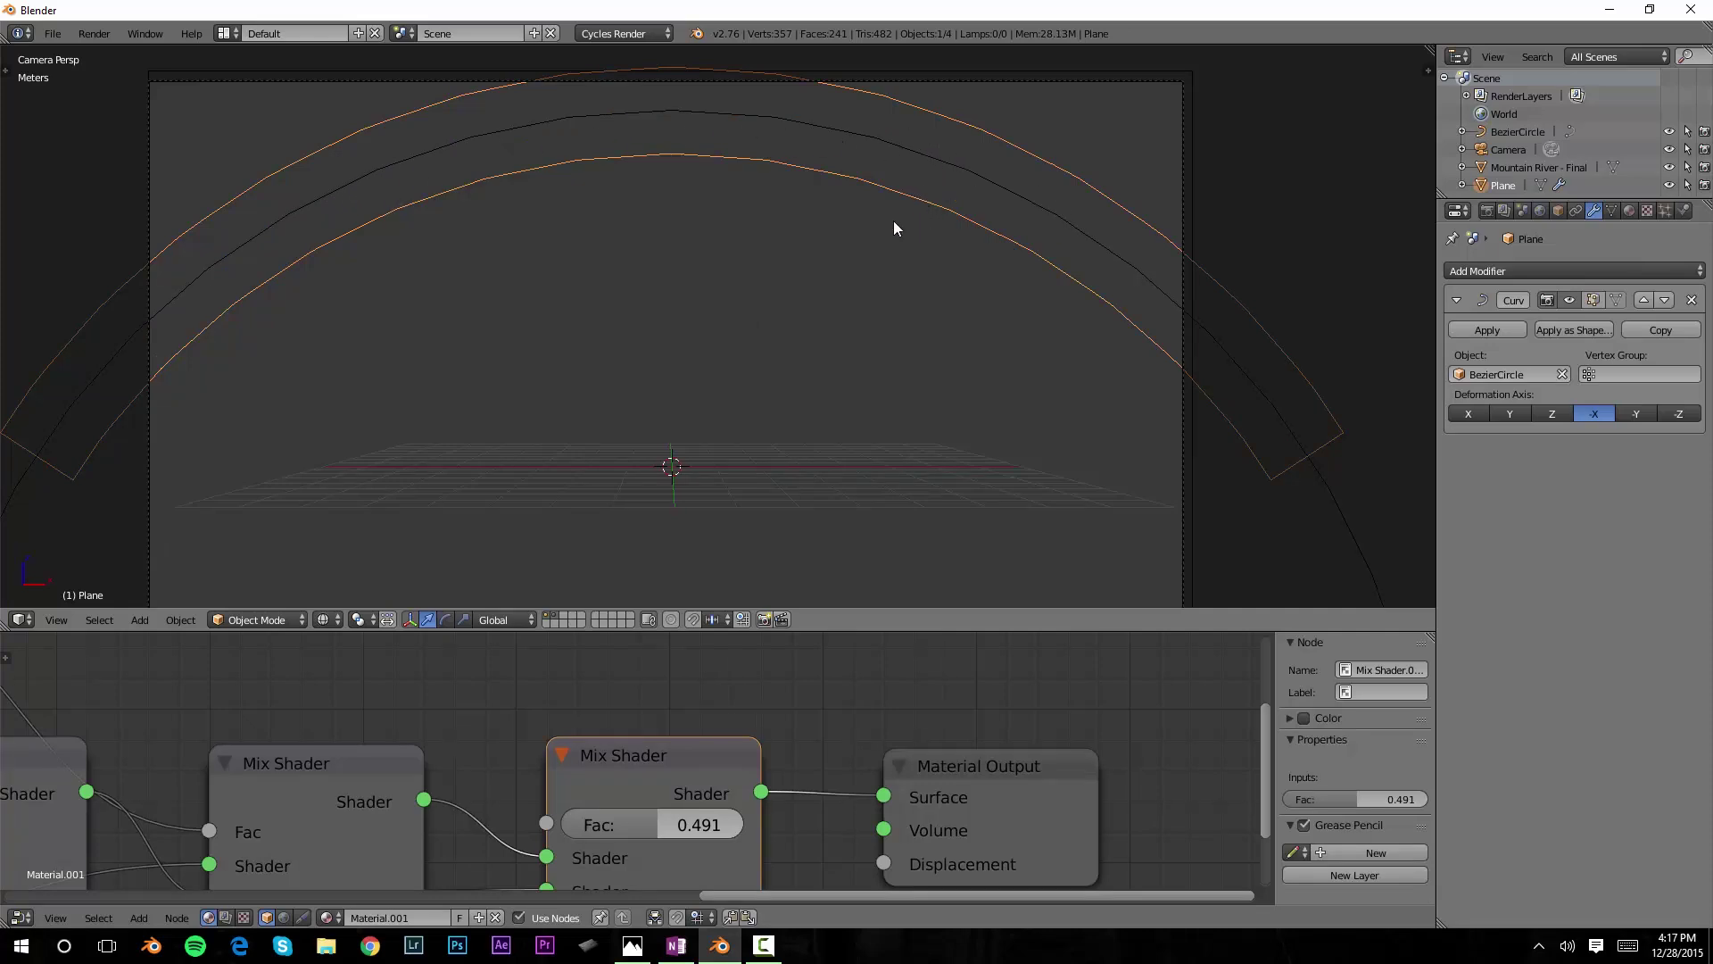
pyautogui.scroll(-1, 893, 222)
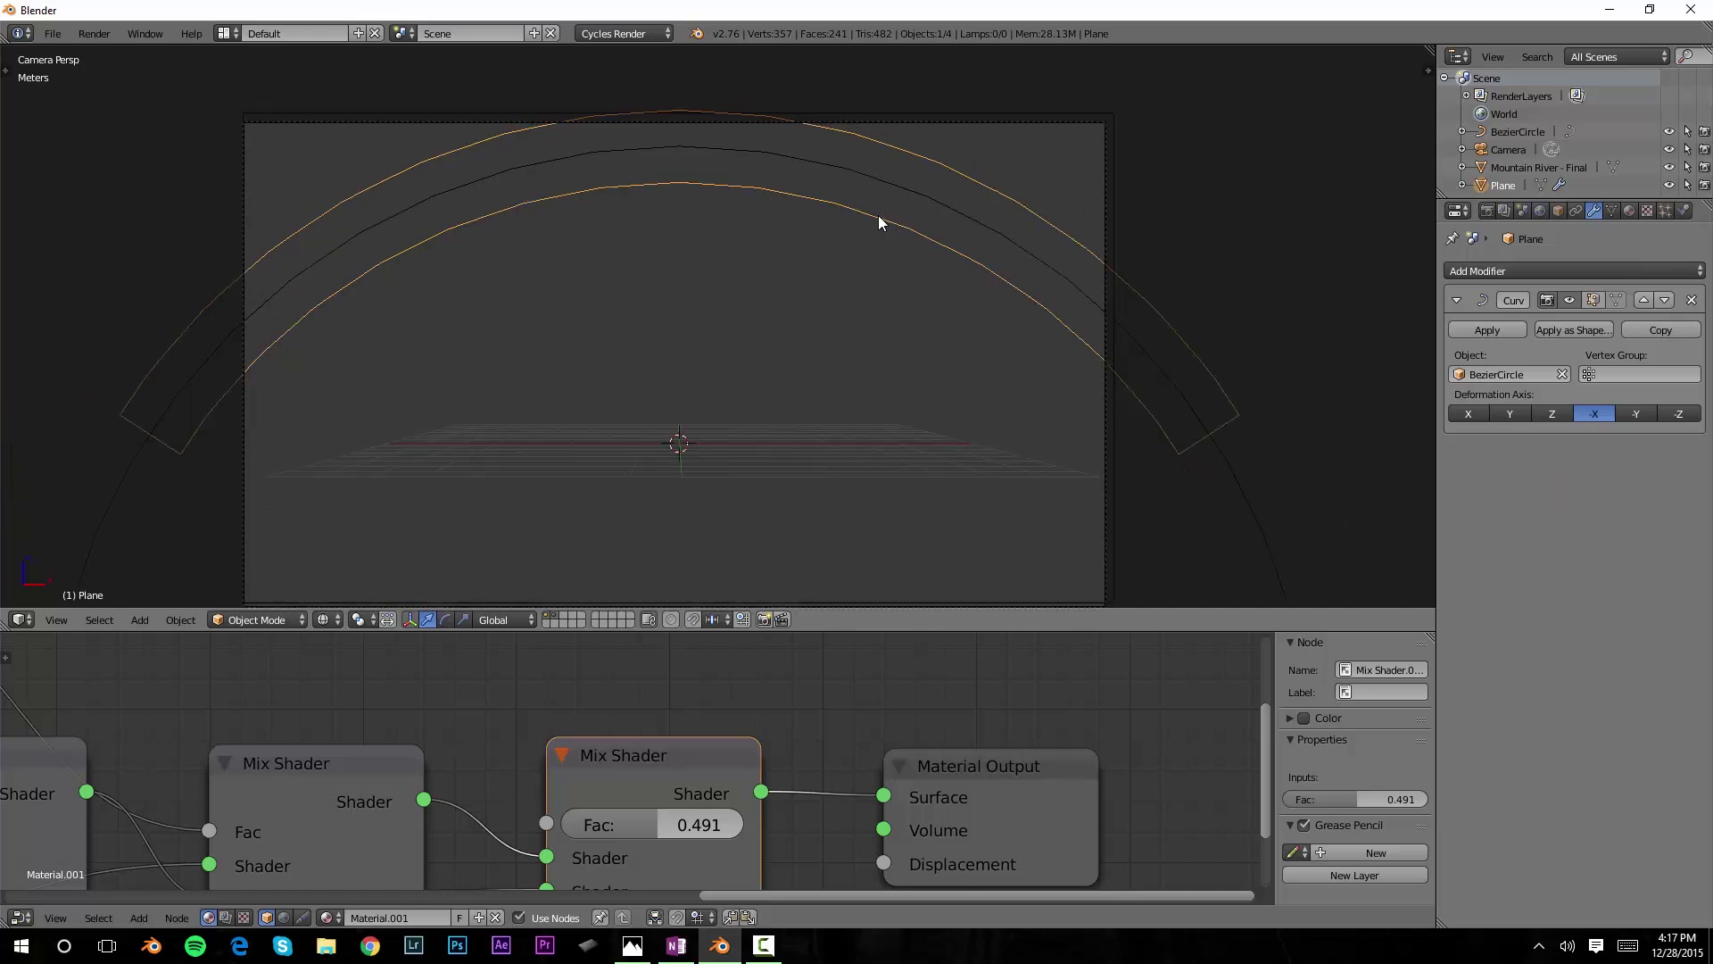
# - In rendered view, scale the ring Plane along Y to about 0.55
pyautogui.hotkey('shift', 'z')
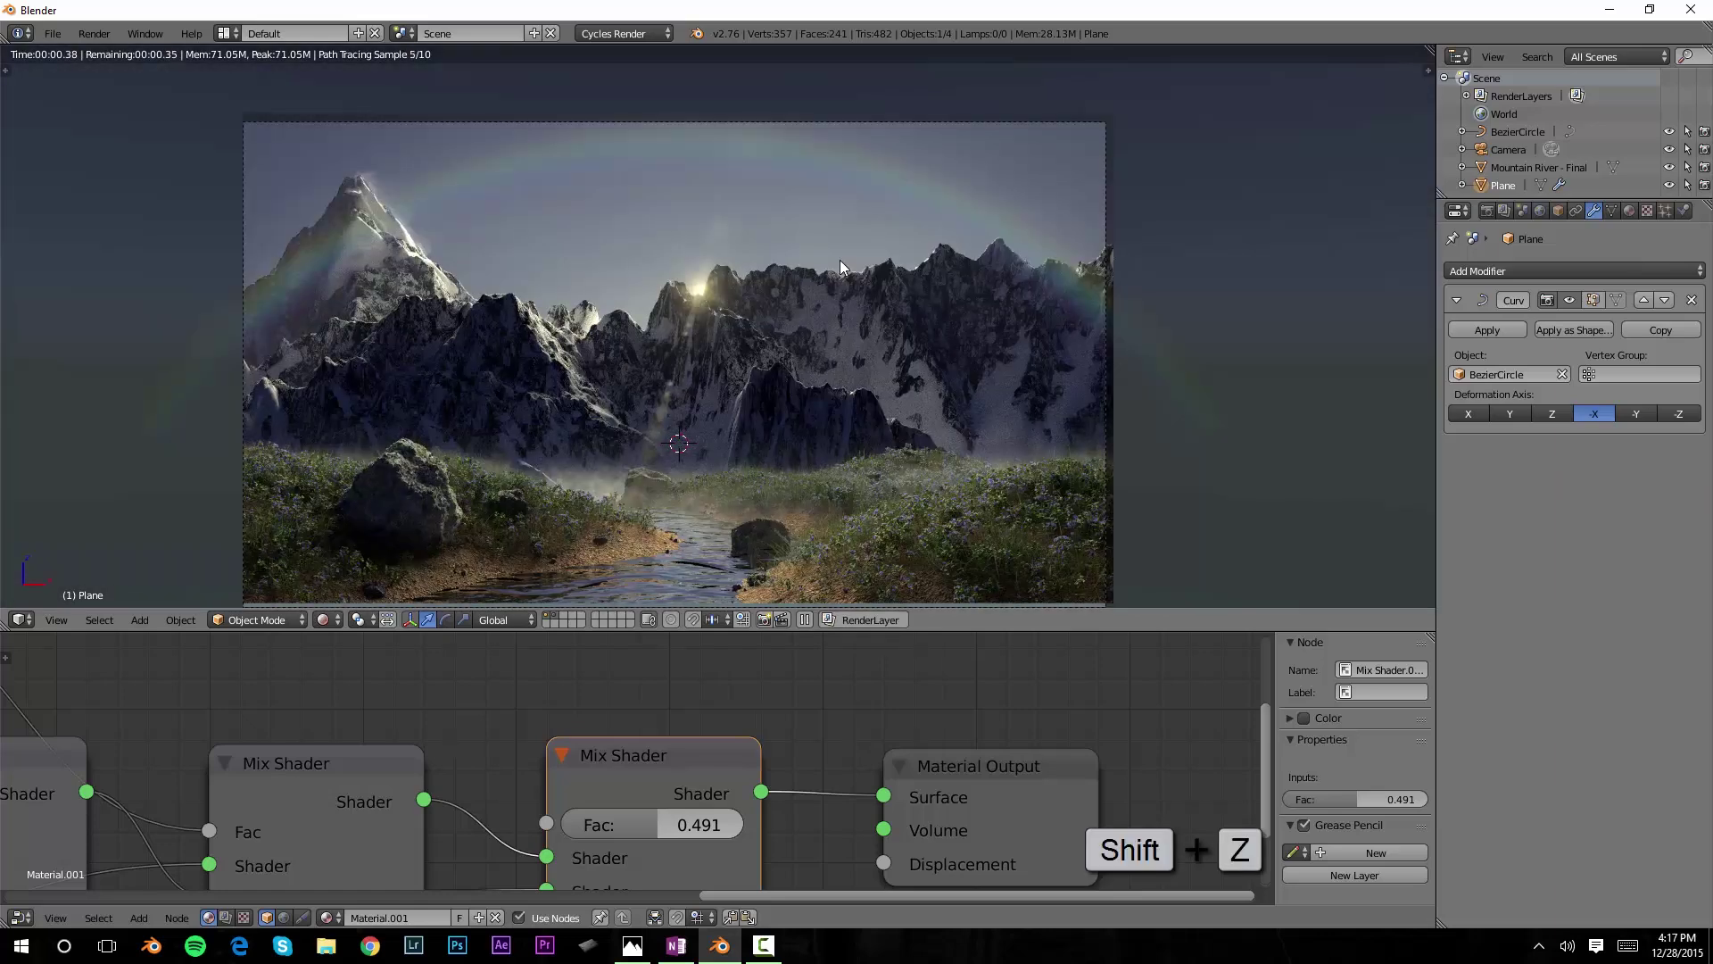
pyautogui.press('s')
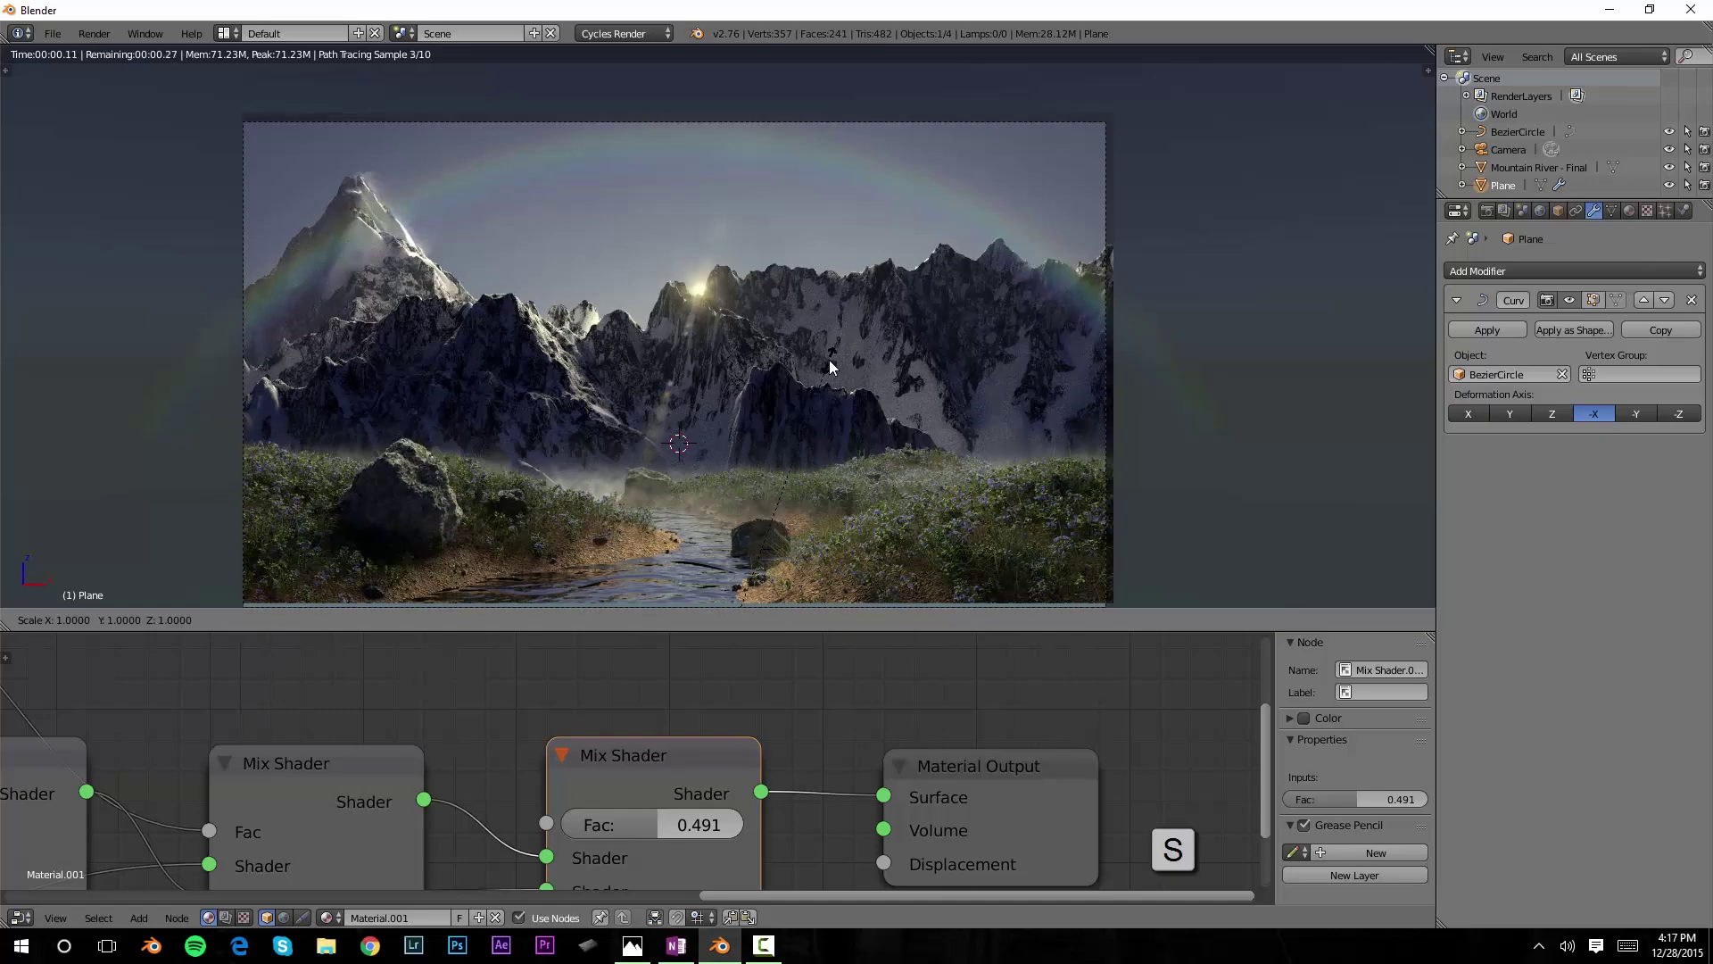
pyautogui.press('y')
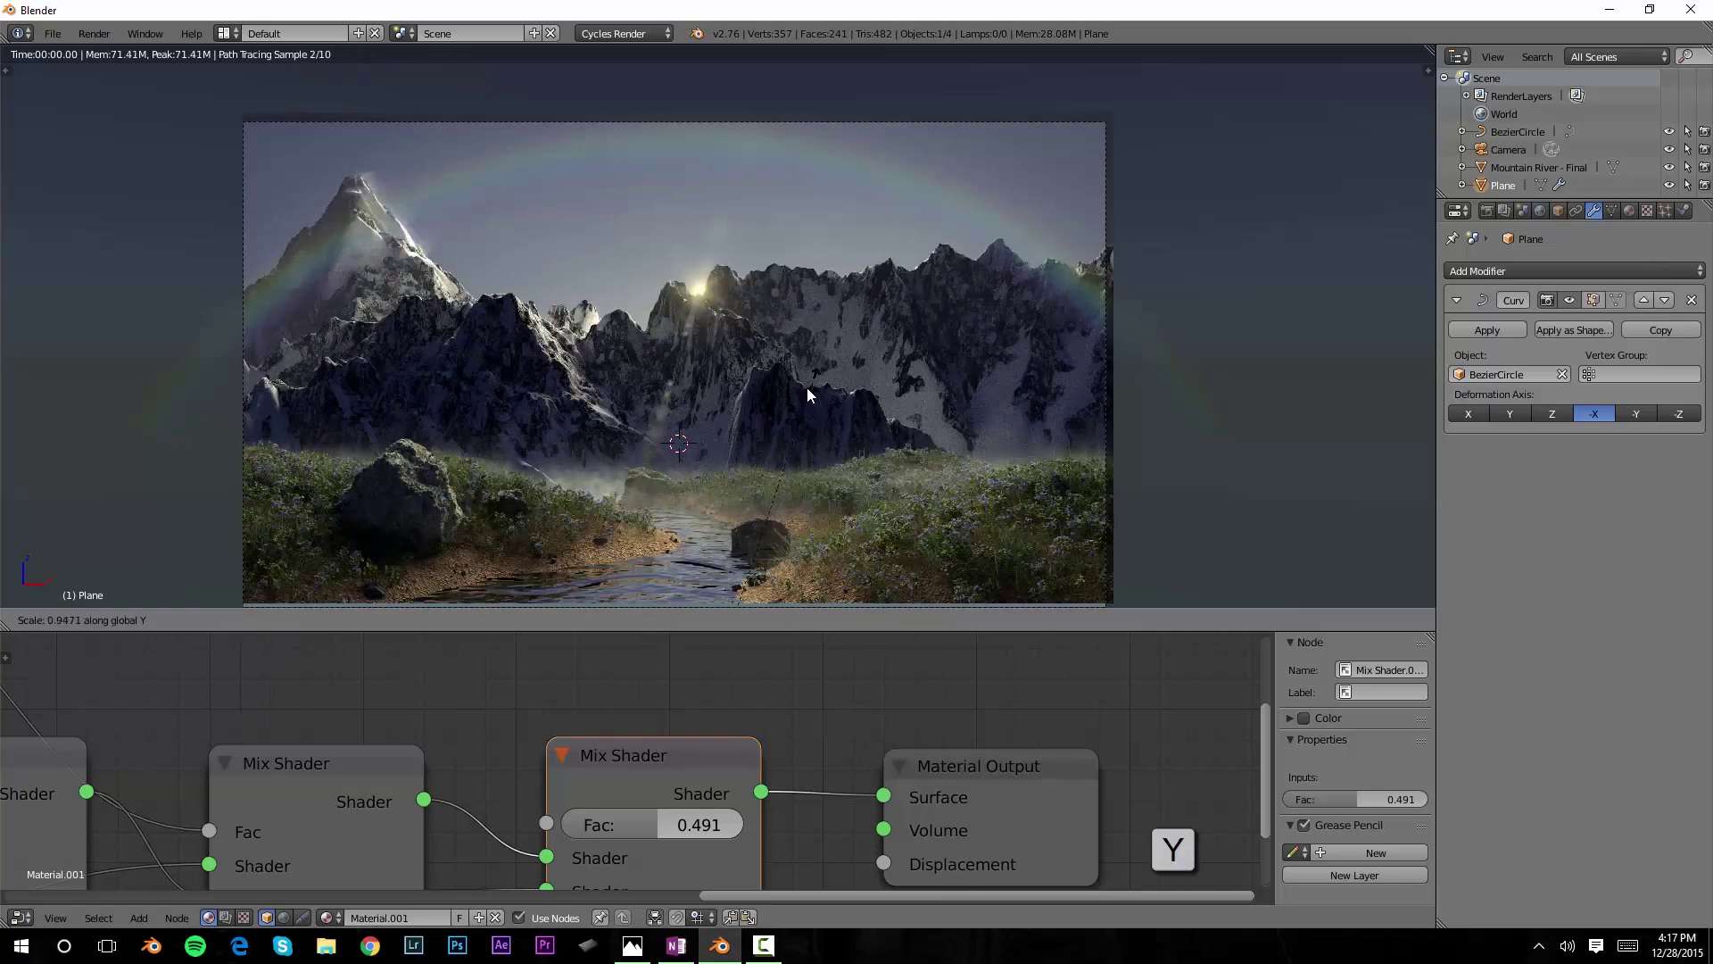
pyautogui.click(761, 560)
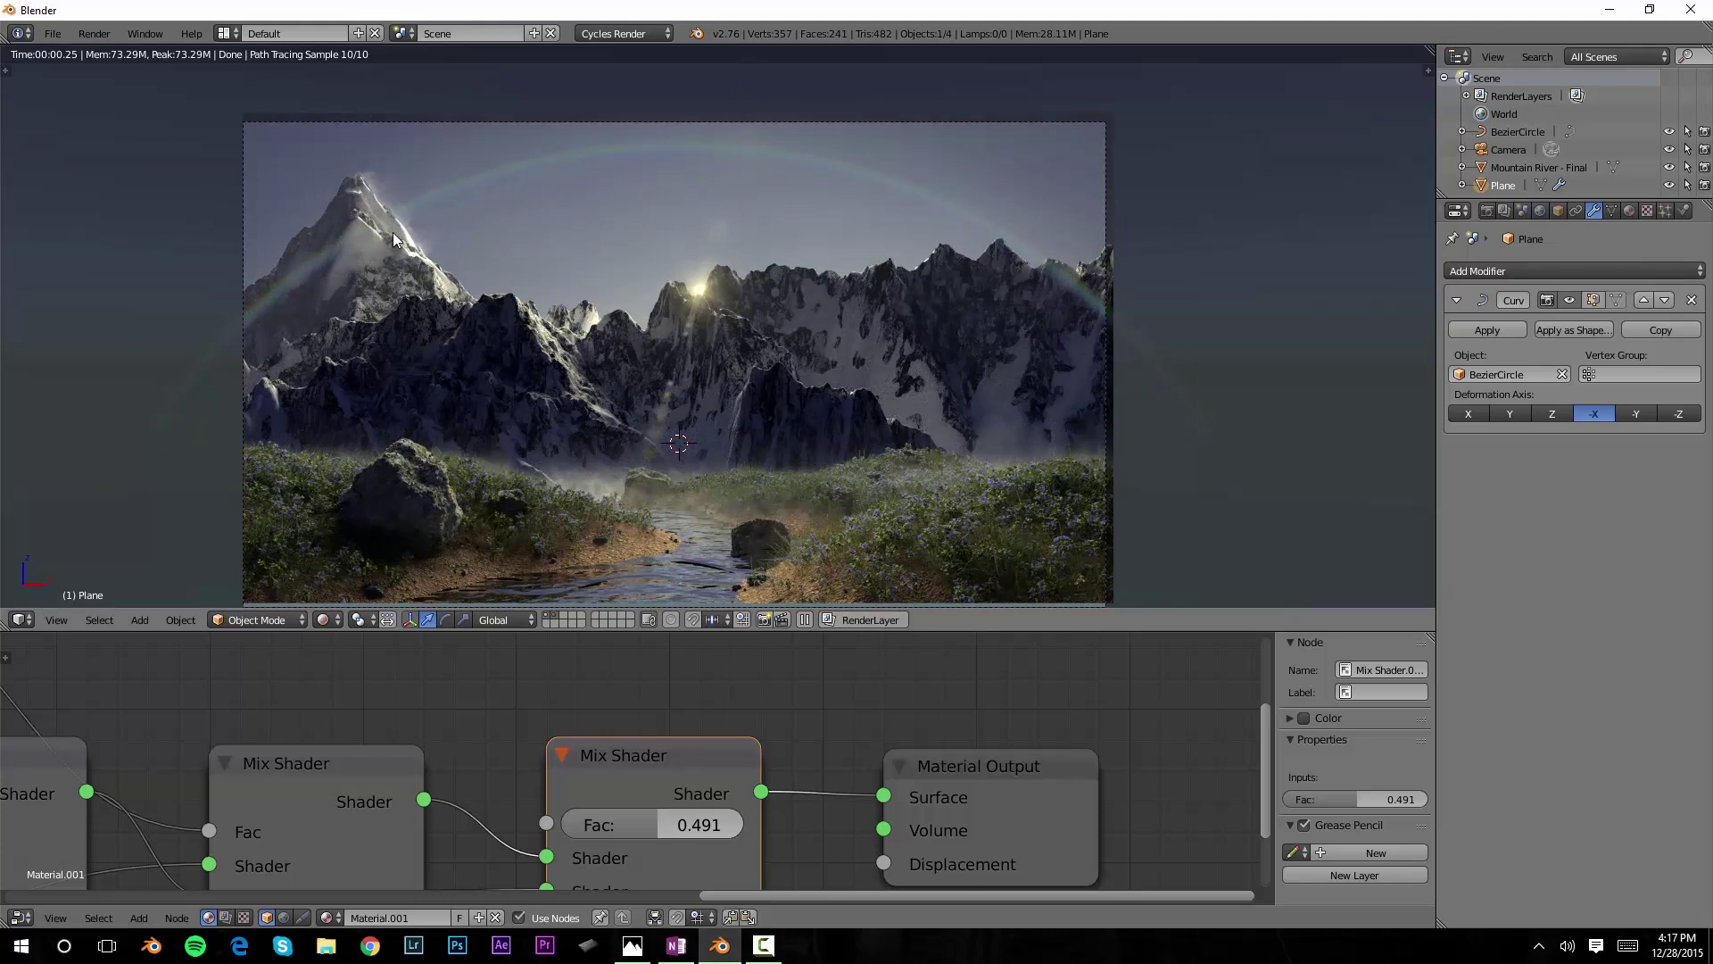
# - Raise the ring's Mix Shader Fac to 0.864, check the render, then return to wireframe
pyautogui.moveTo(816, 753); pyautogui.dragTo(869, 673, button='middle')
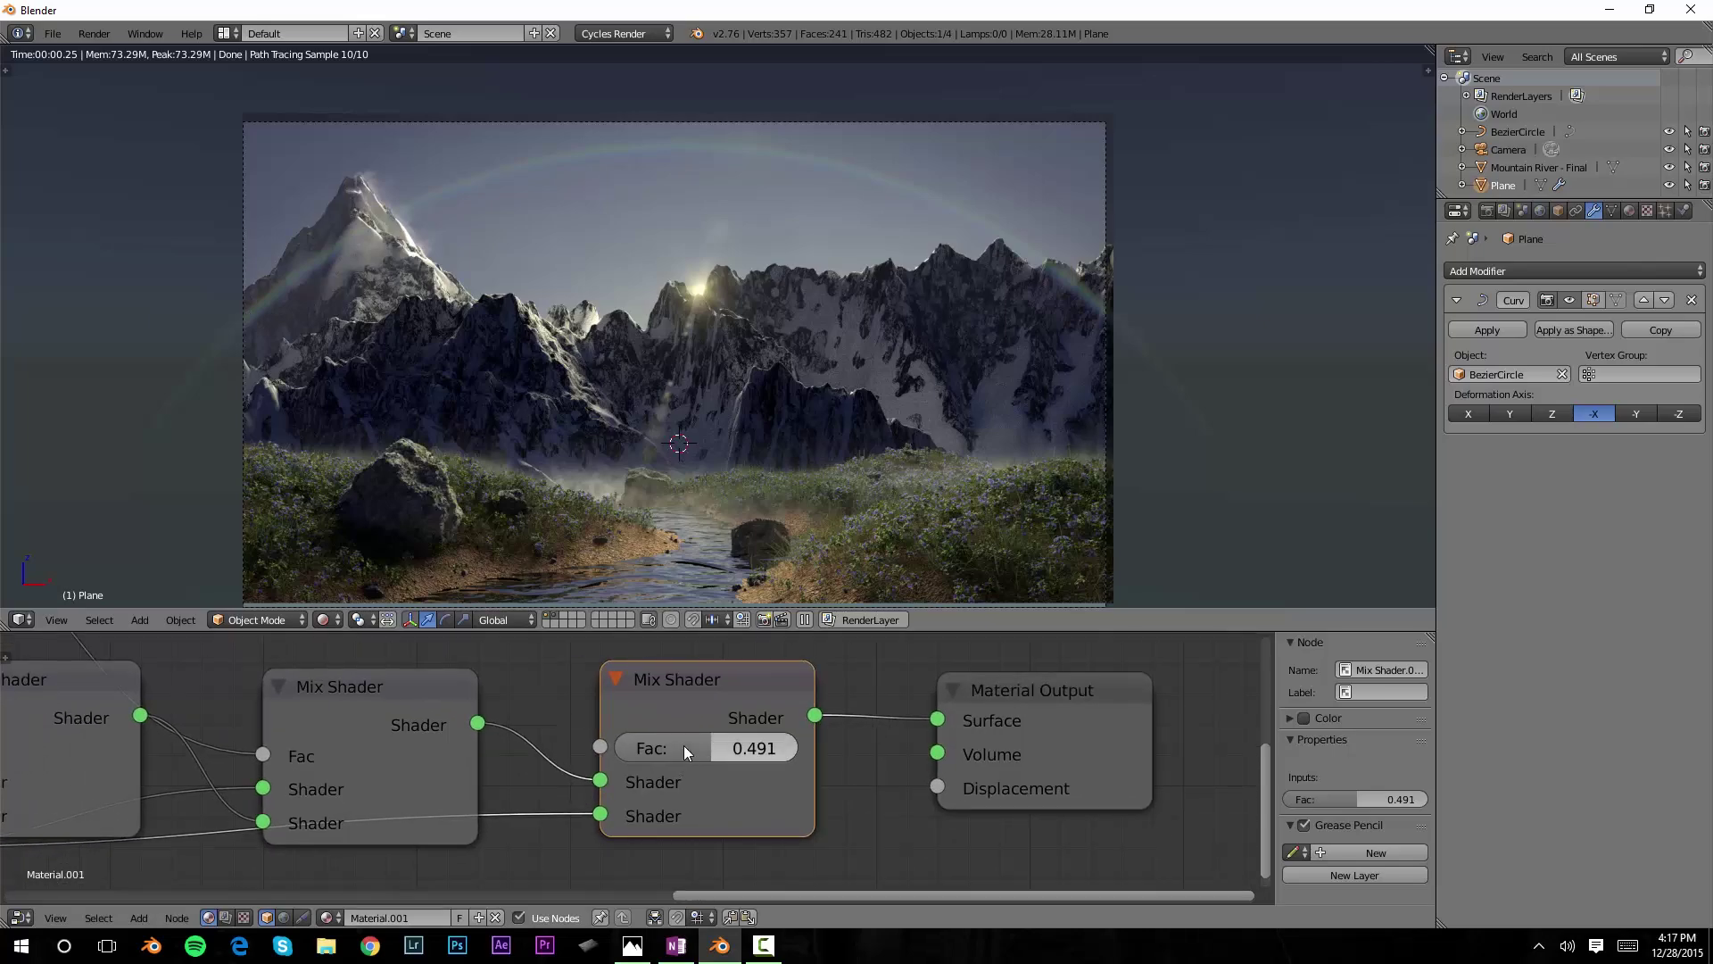
pyautogui.moveTo(683, 746); pyautogui.dragTo(752, 746)
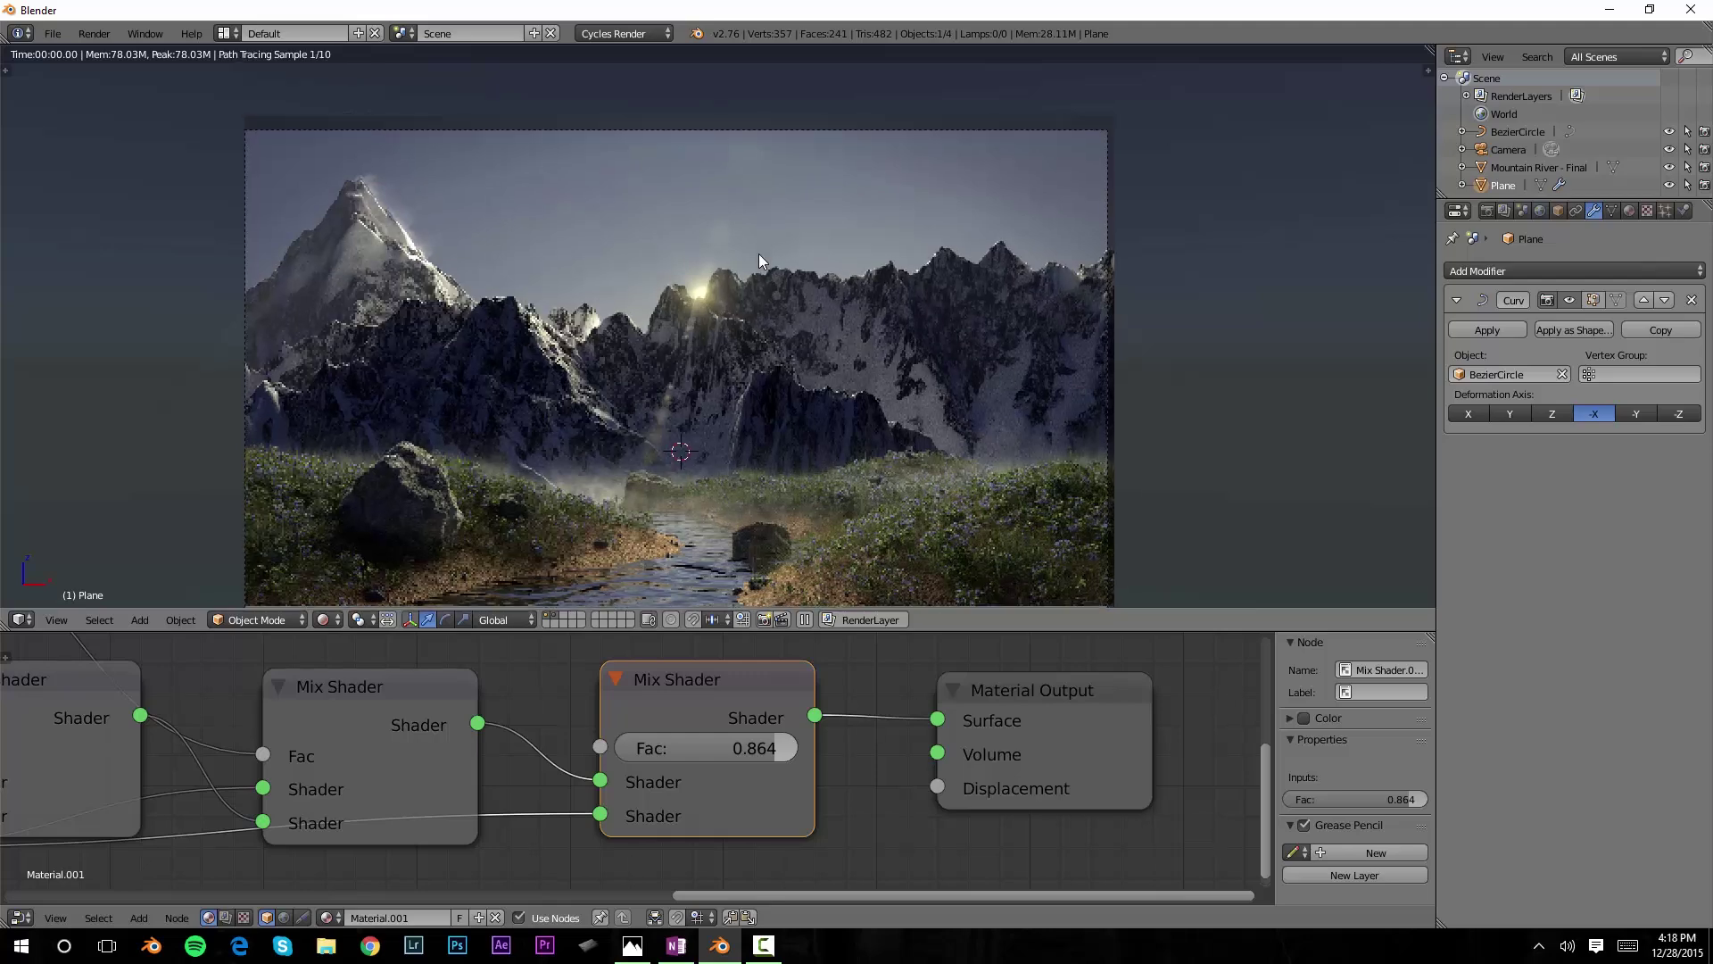
pyautogui.keyDown('shift'); pyautogui.scroll(2, 759, 253); pyautogui.keyUp('shift')
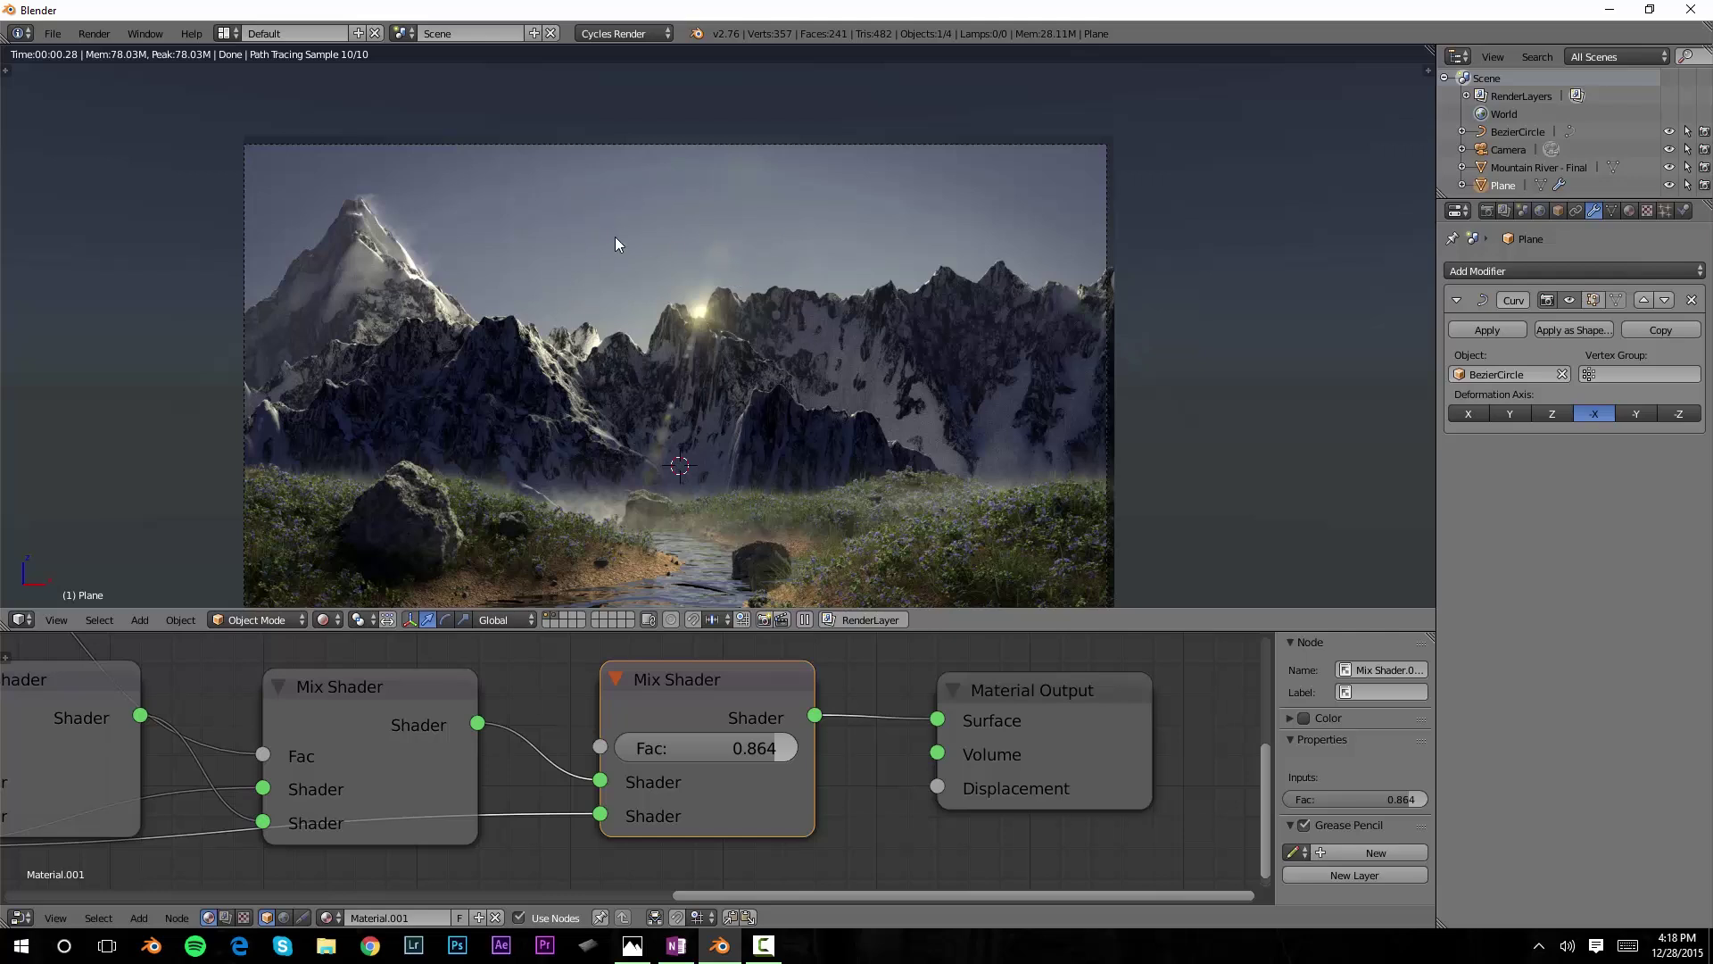
pyautogui.scroll(-1, 735, 259)
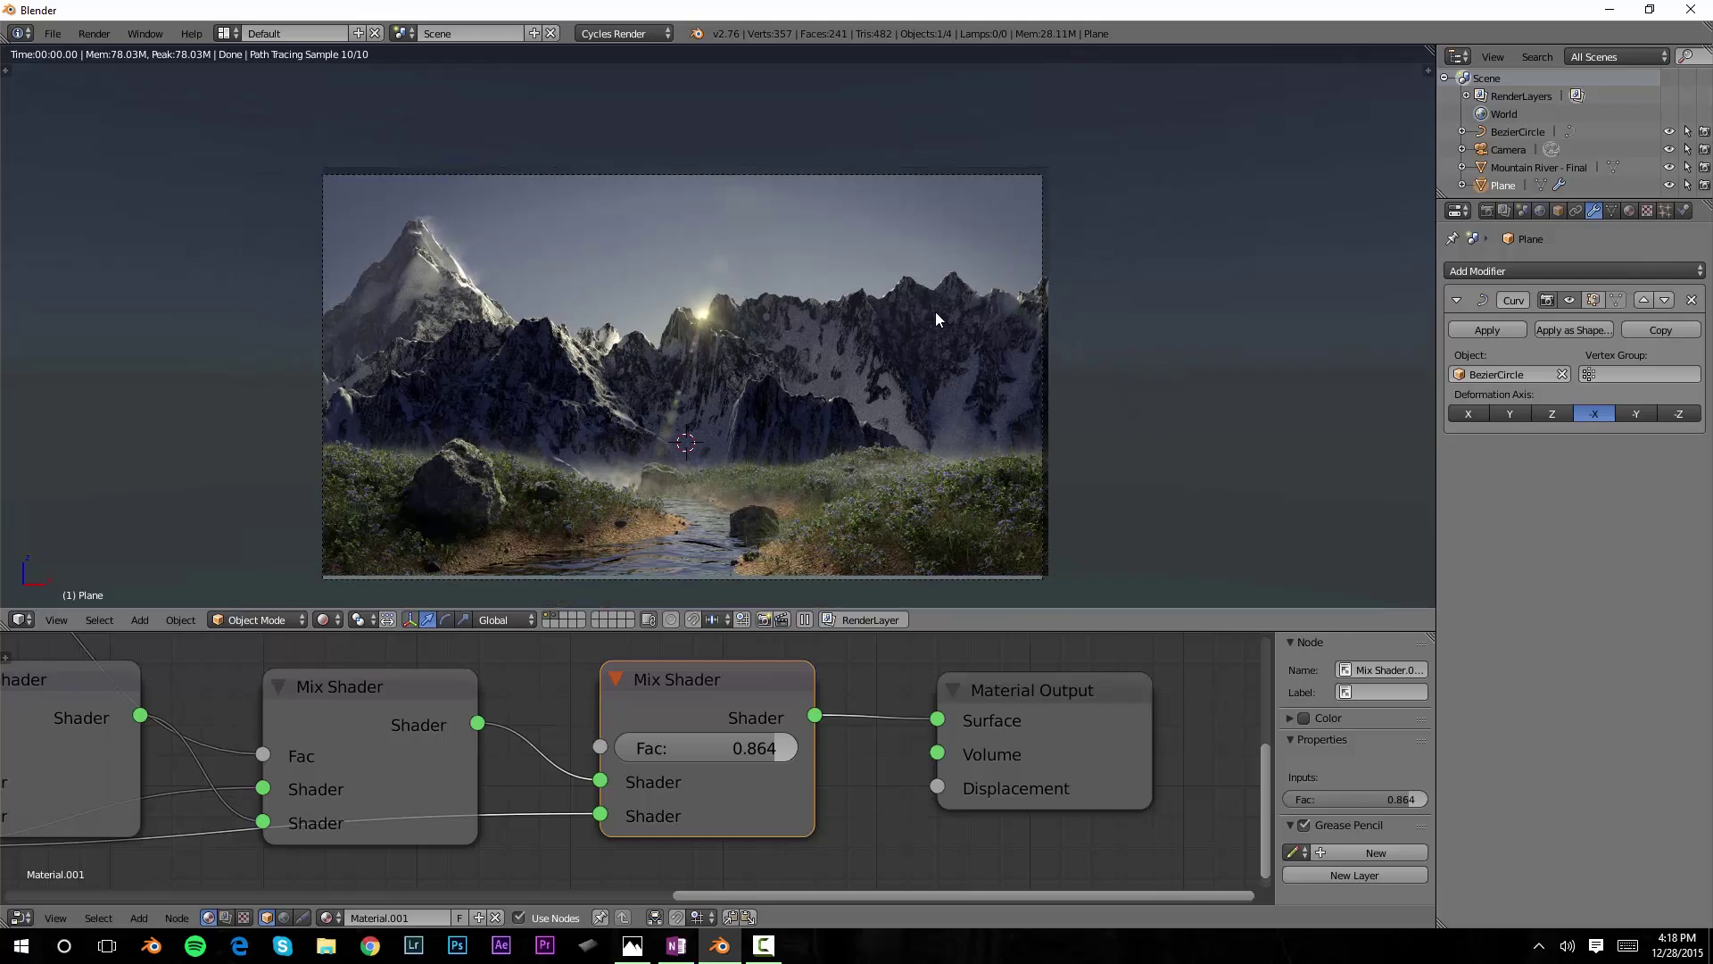
pyautogui.press('z')
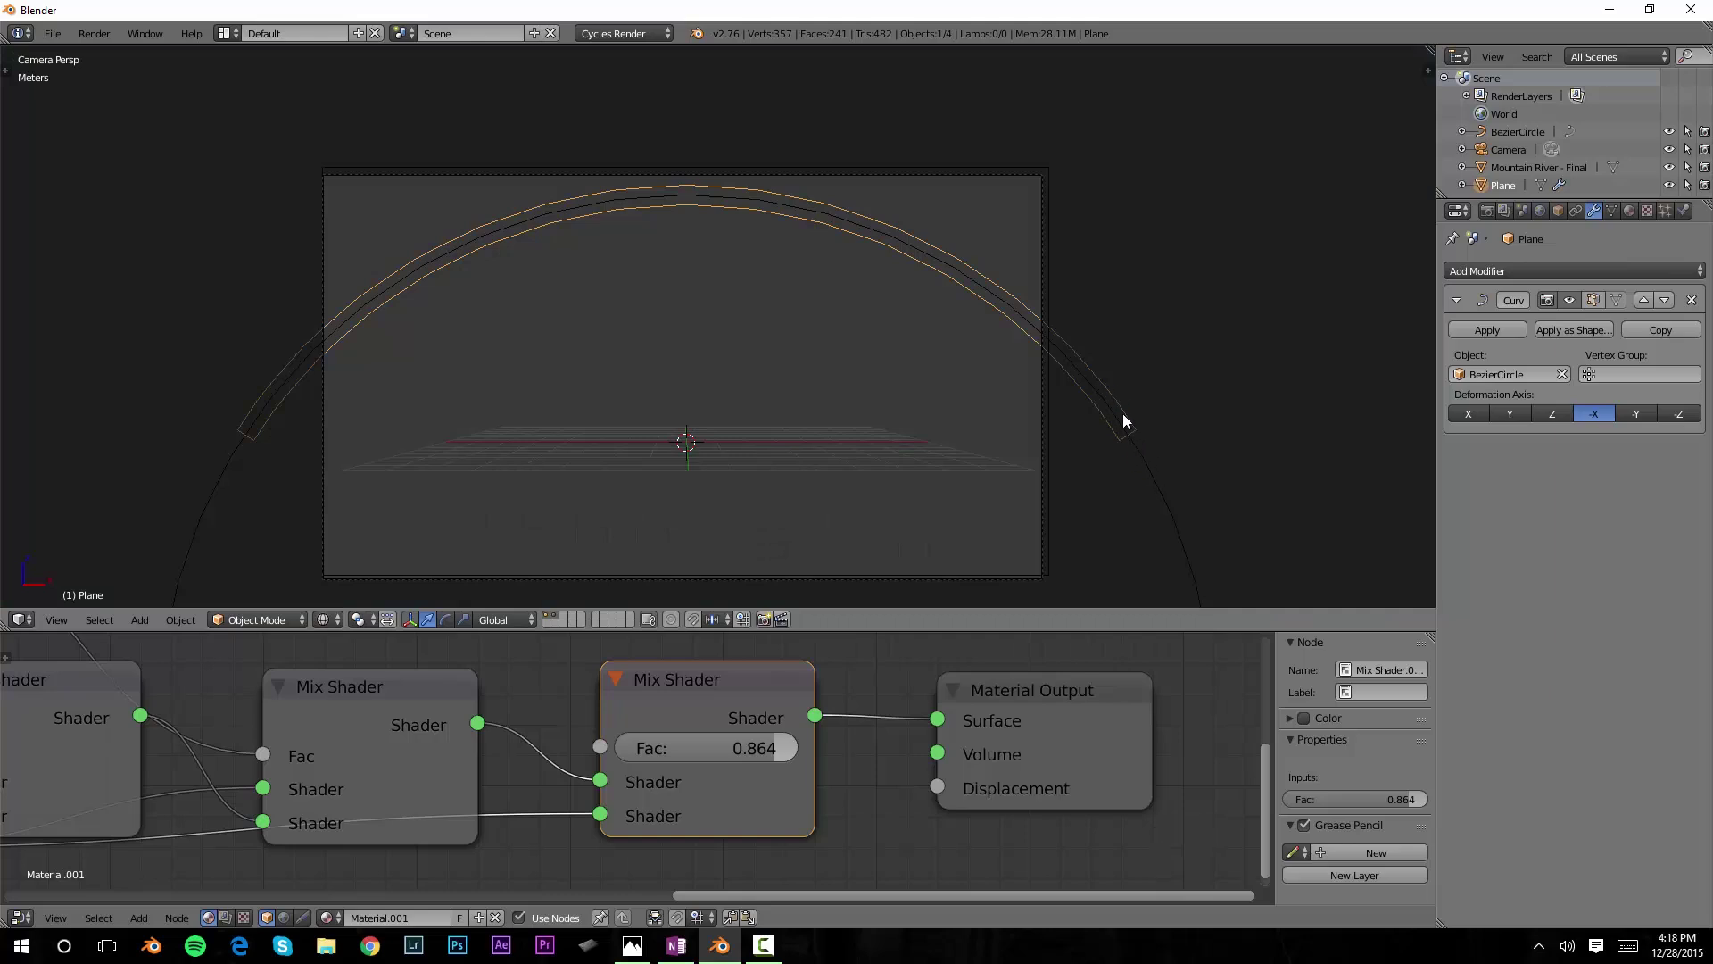
# - Add the Bezier circle to the selection, switch to material shading, and shrink the circle
pyautogui.keyDown('shift'); pyautogui.rightClick(1161, 488); pyautogui.keyUp('shift')
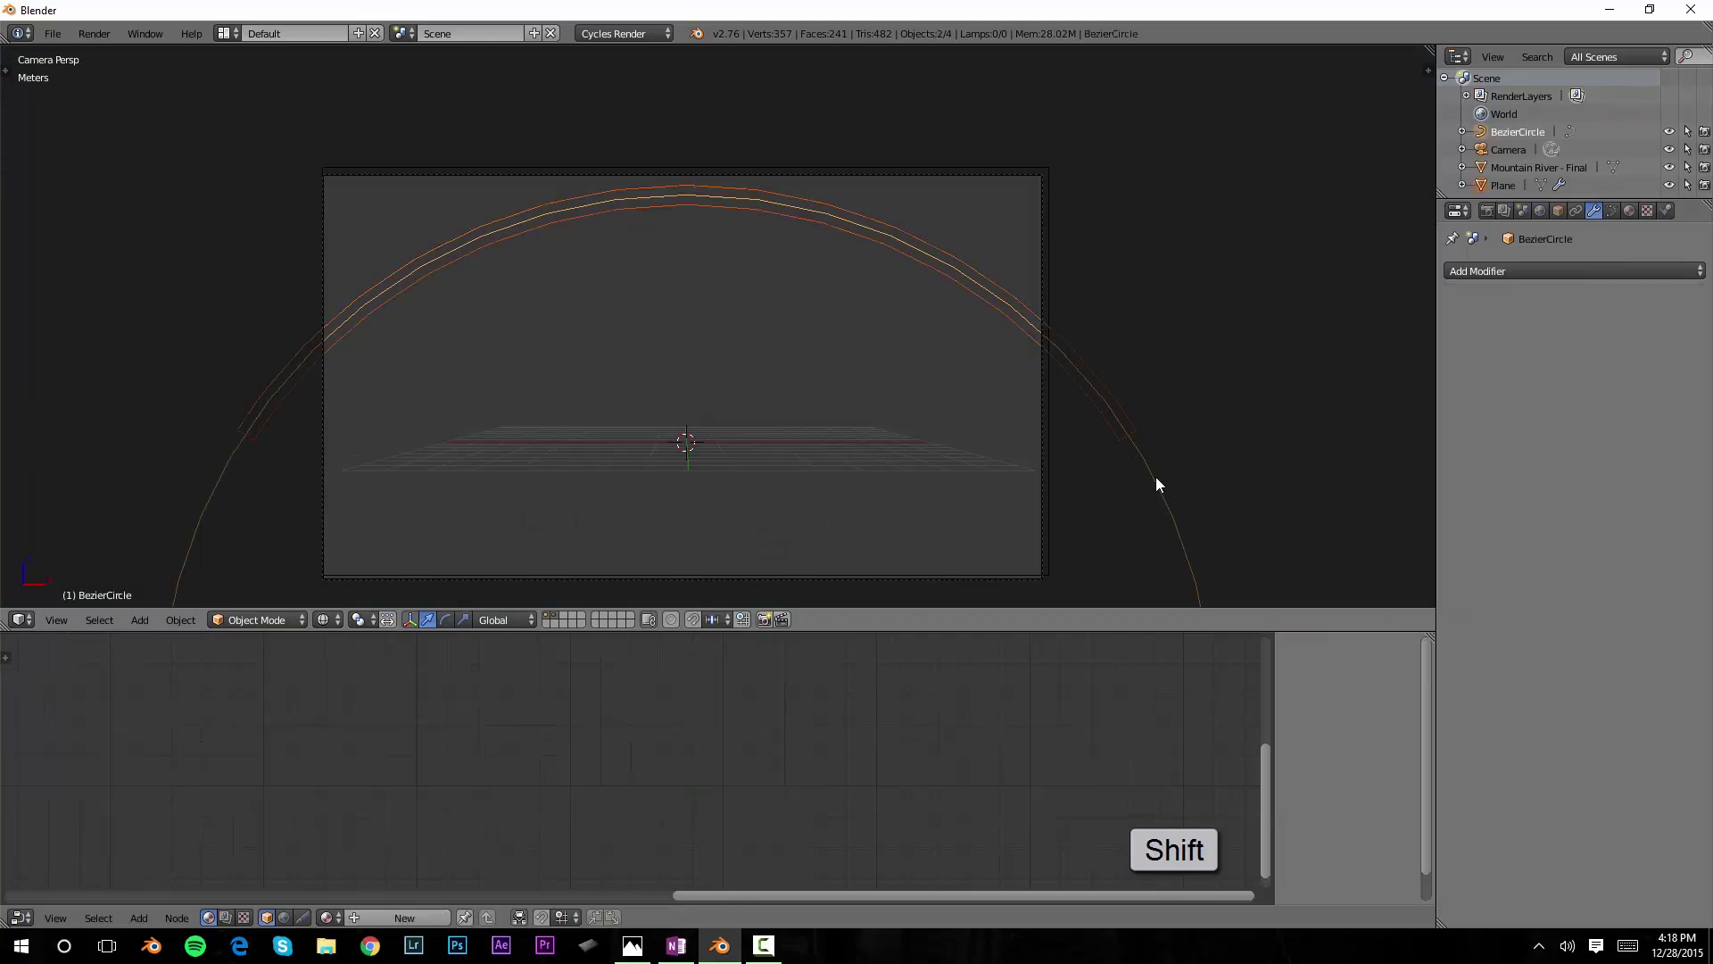
pyautogui.click(327, 620)
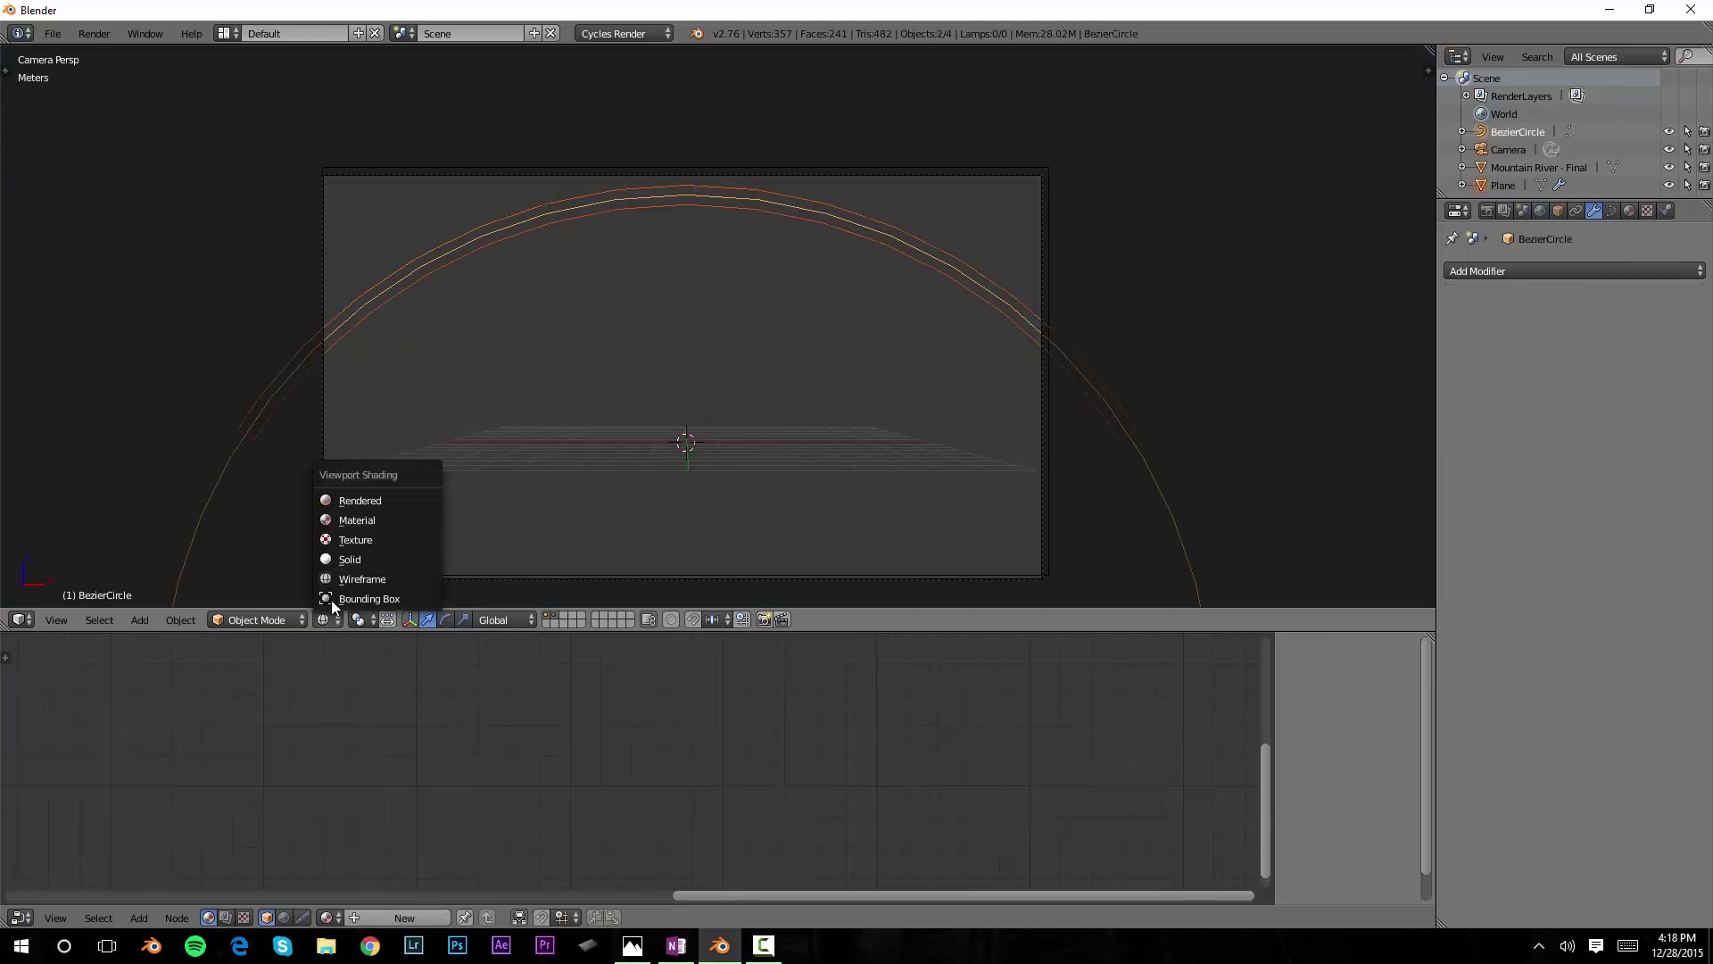
pyautogui.click(375, 518)
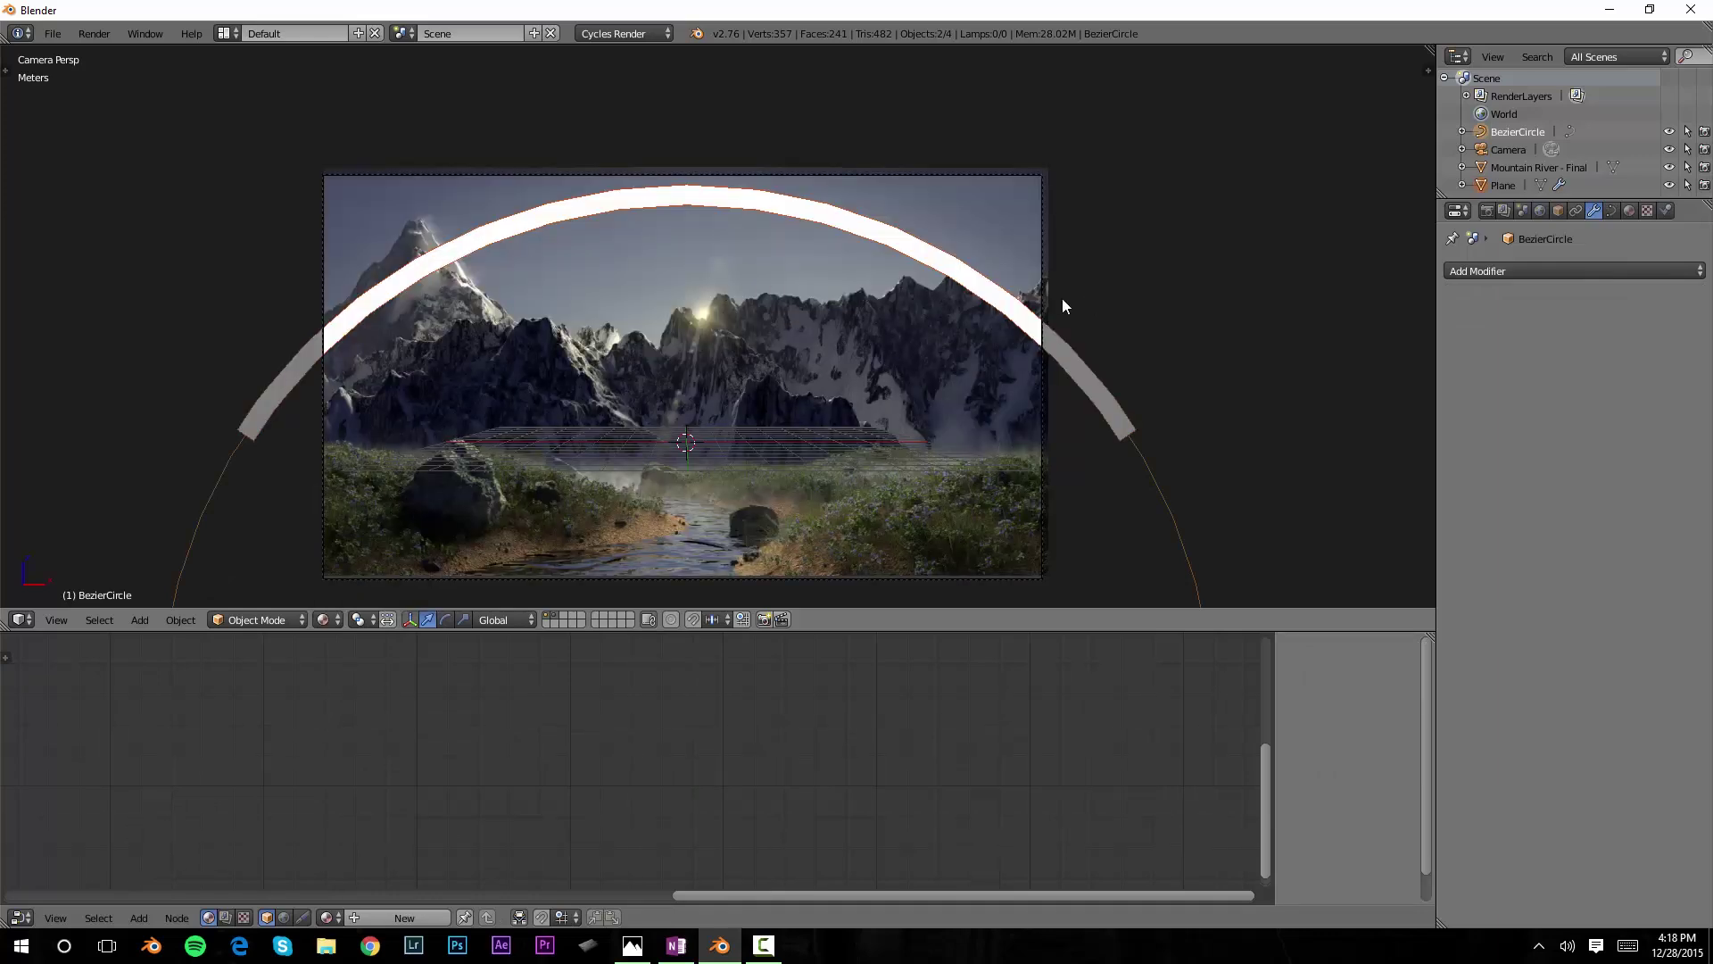
pyautogui.press('s')
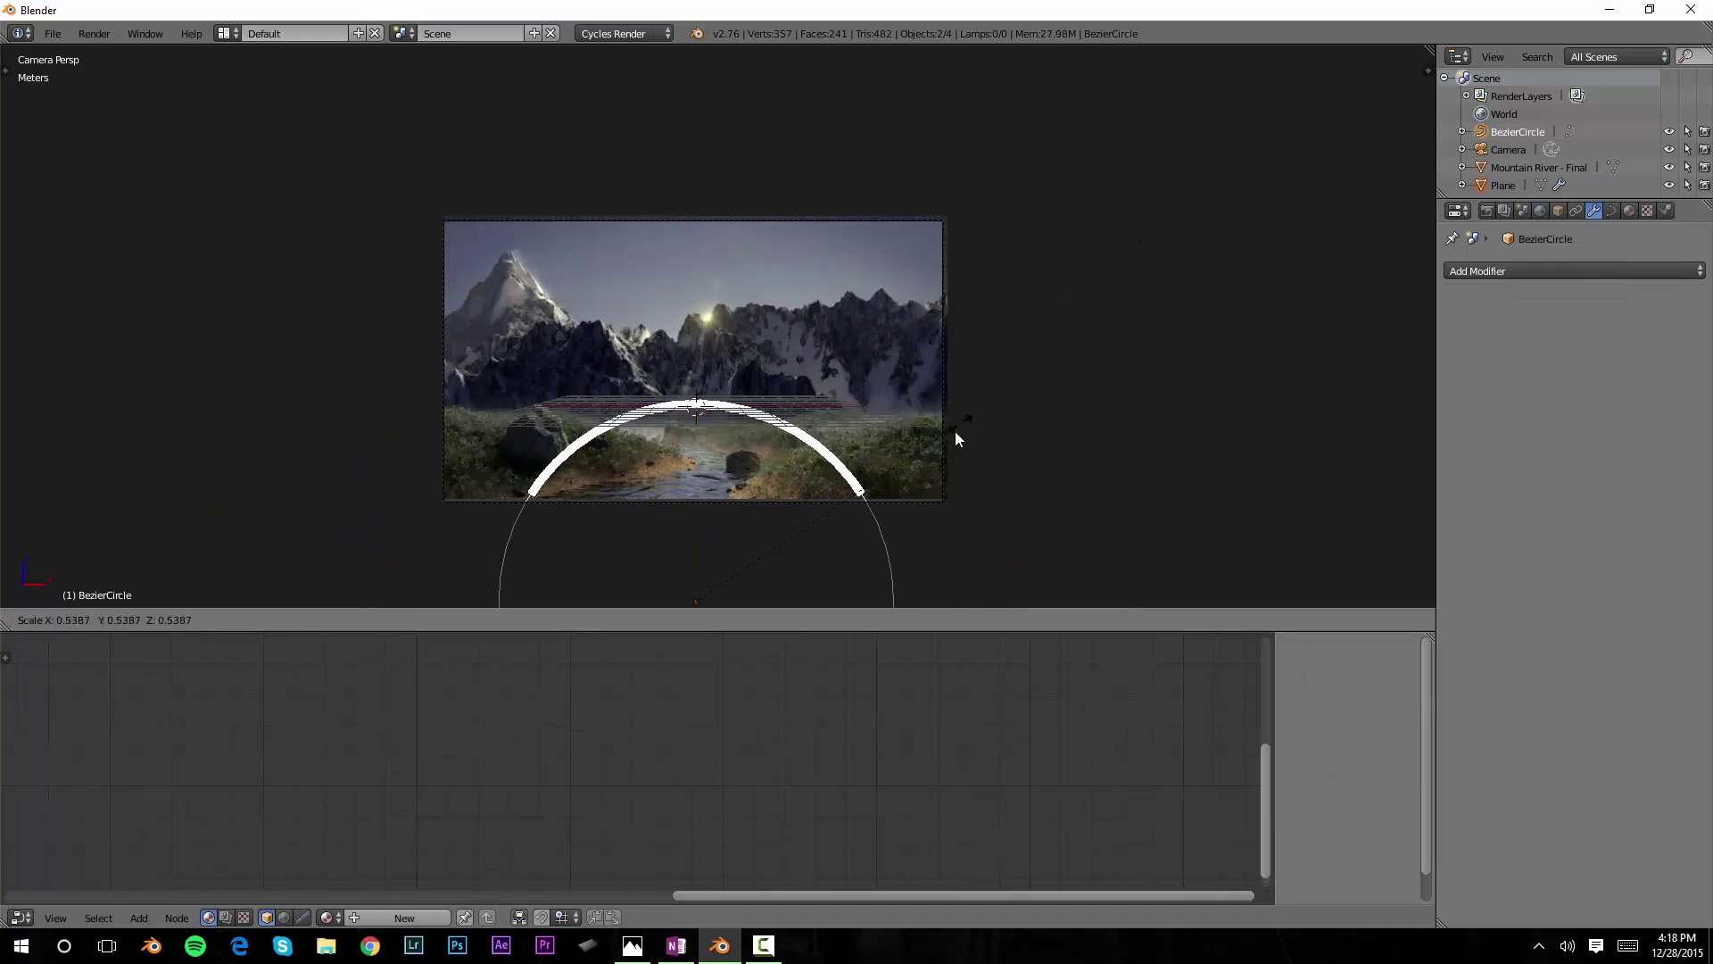
pyautogui.click(848, 520)
# - Centre the circle on the sun, resize it around the sun, and select the arc plane
pyautogui.press('g')
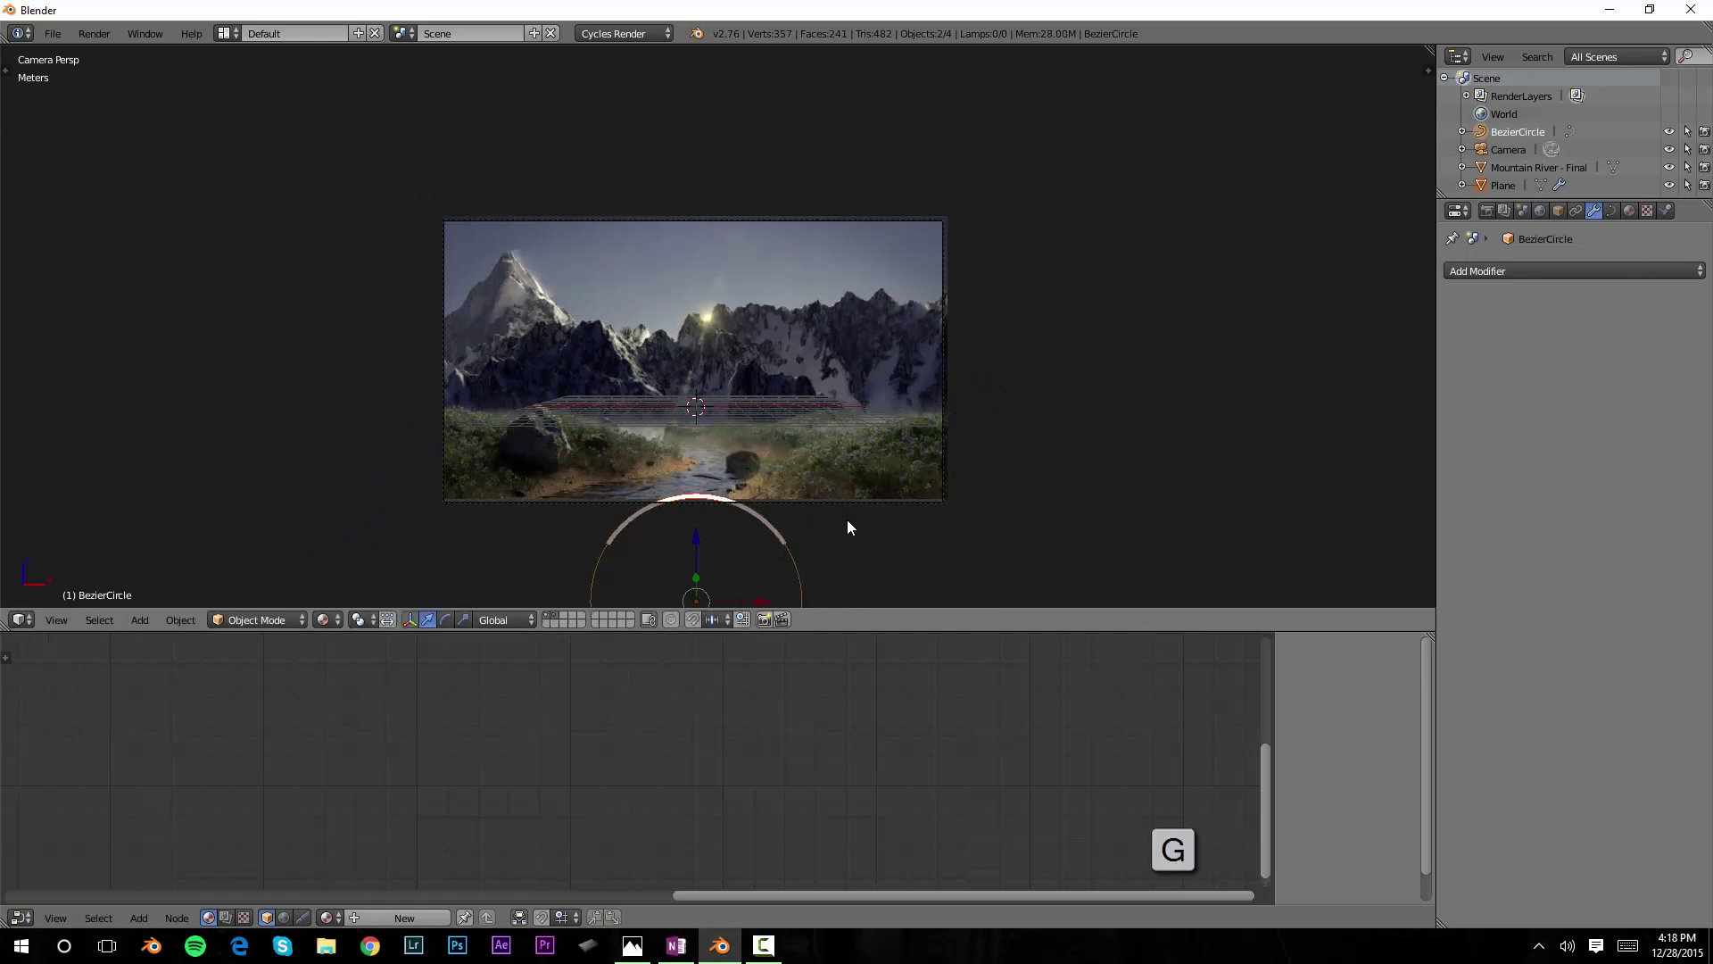
pyautogui.click(860, 235)
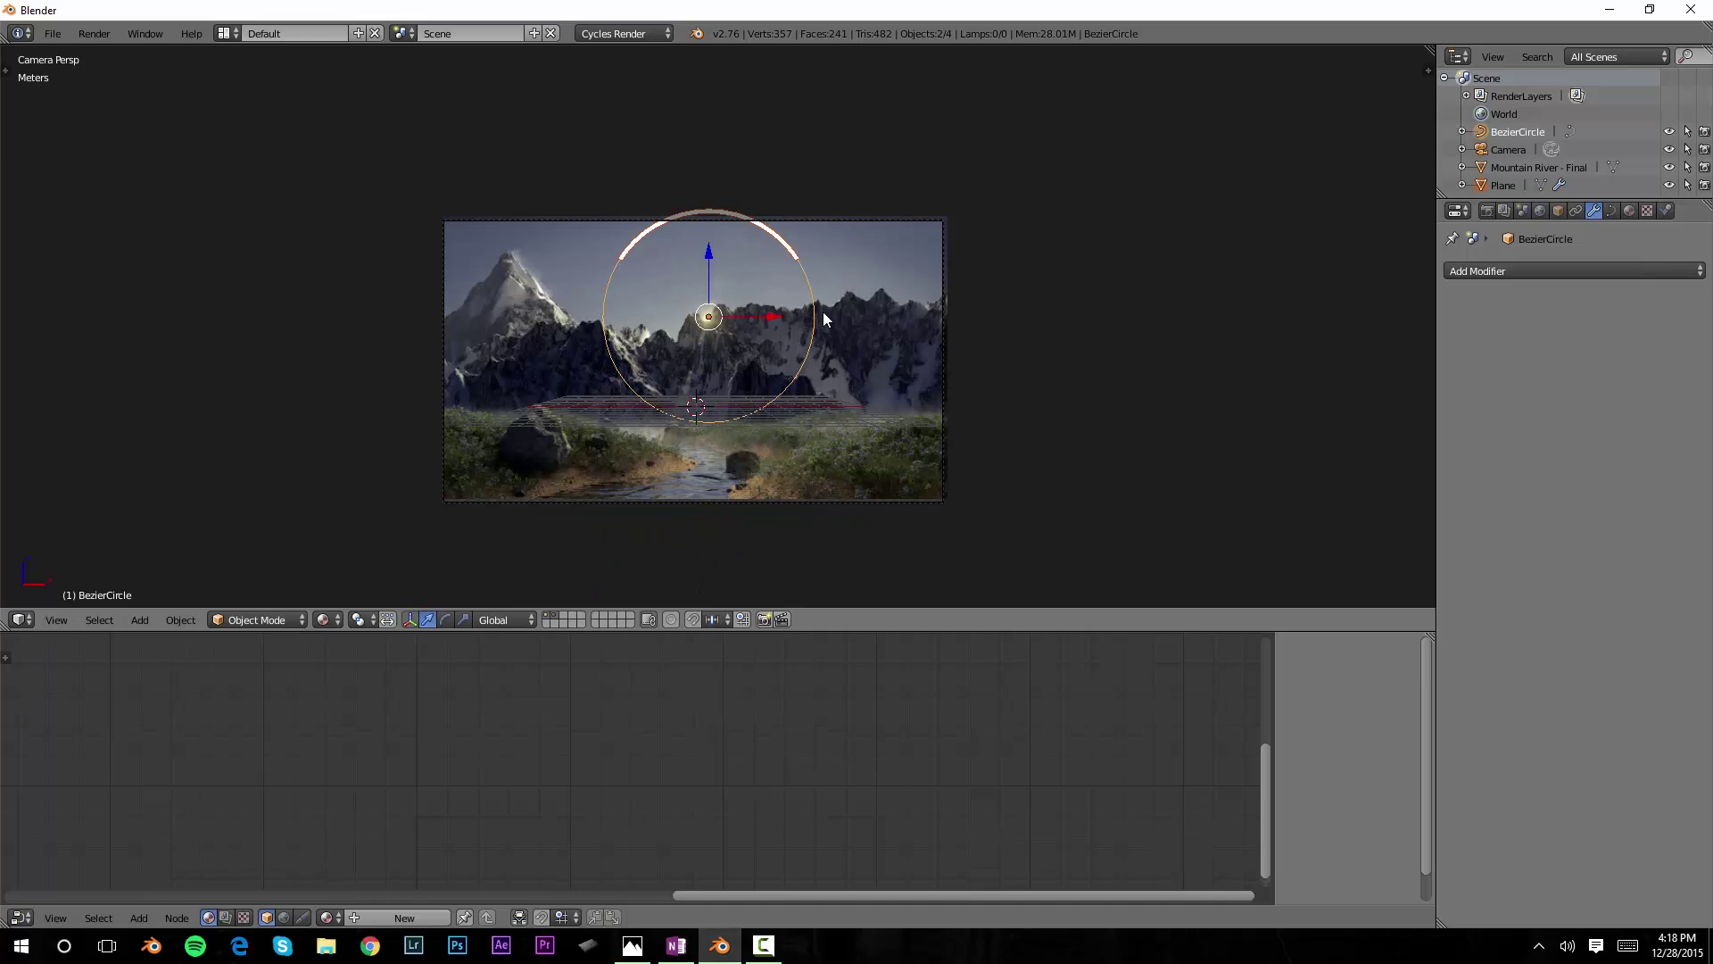
pyautogui.scroll(5, 824, 314)
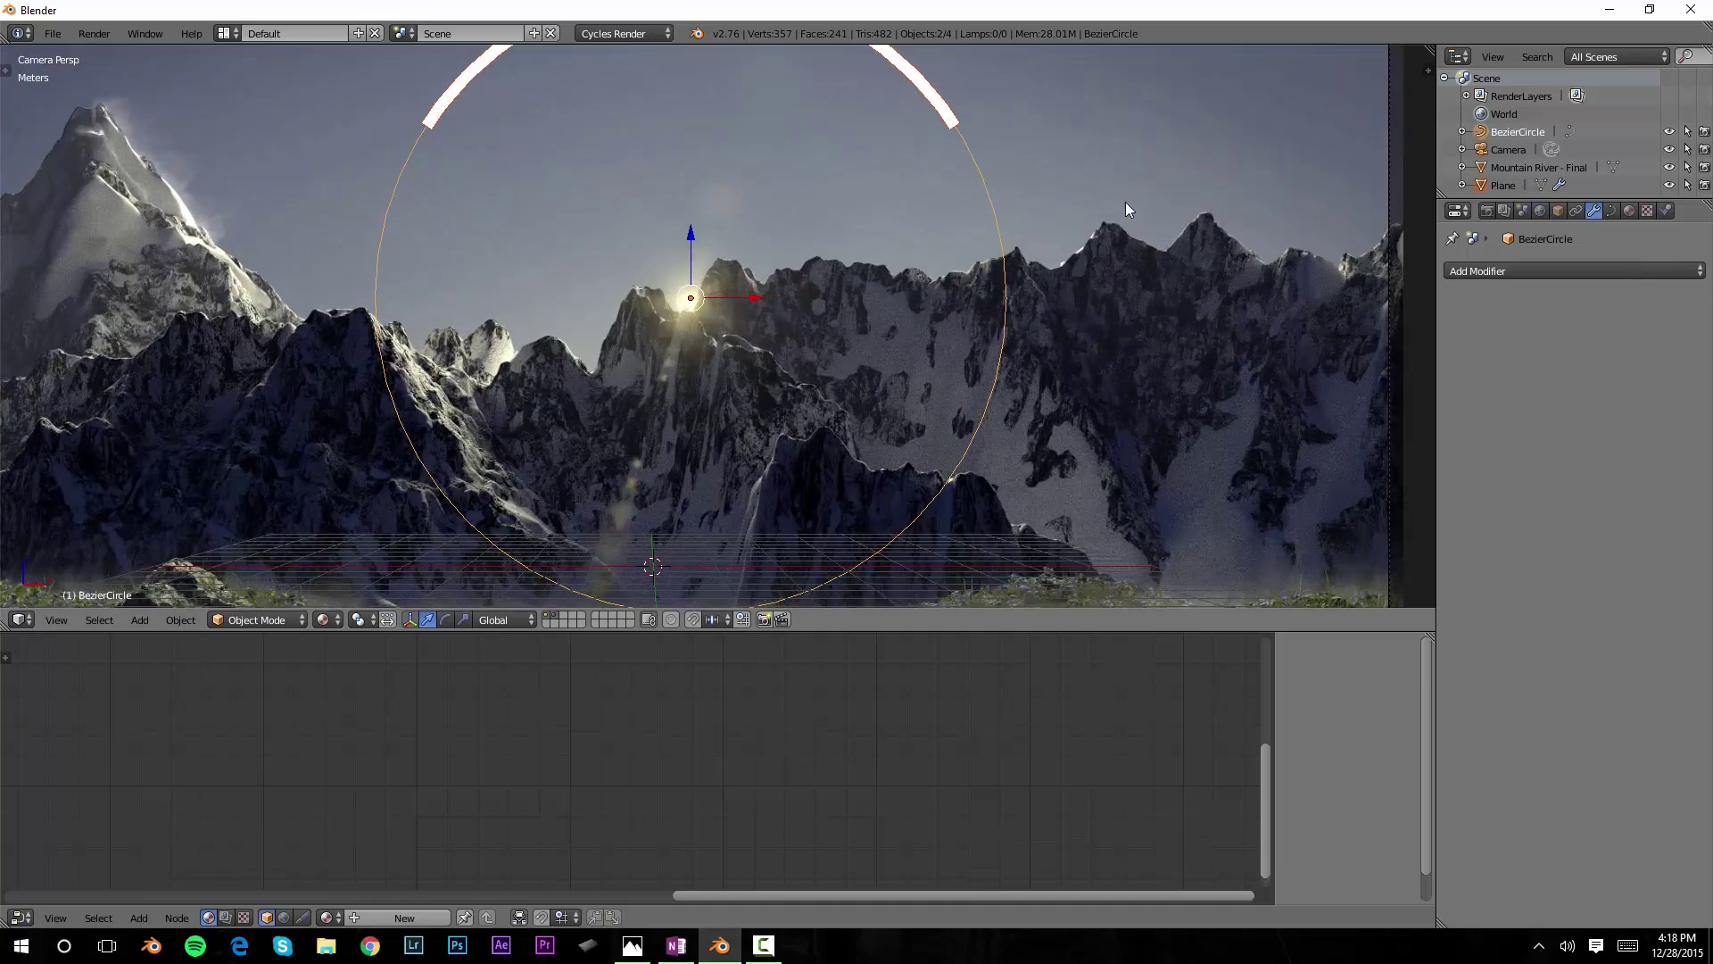
pyautogui.press('s')
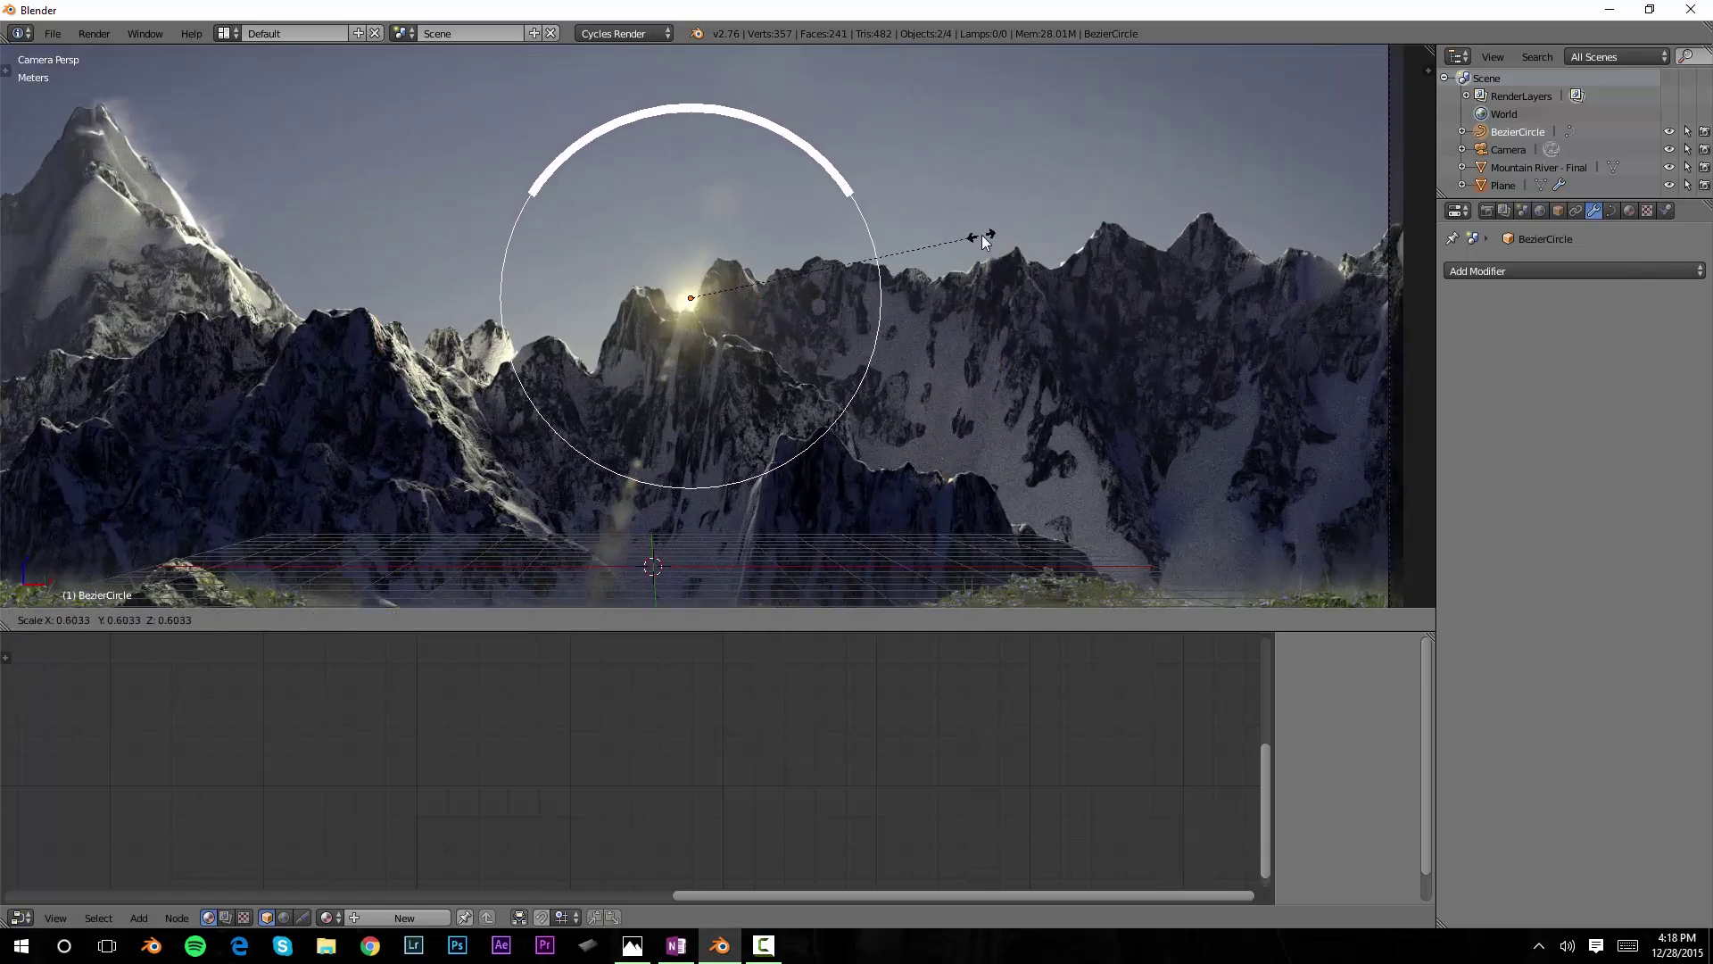
pyautogui.click(984, 241)
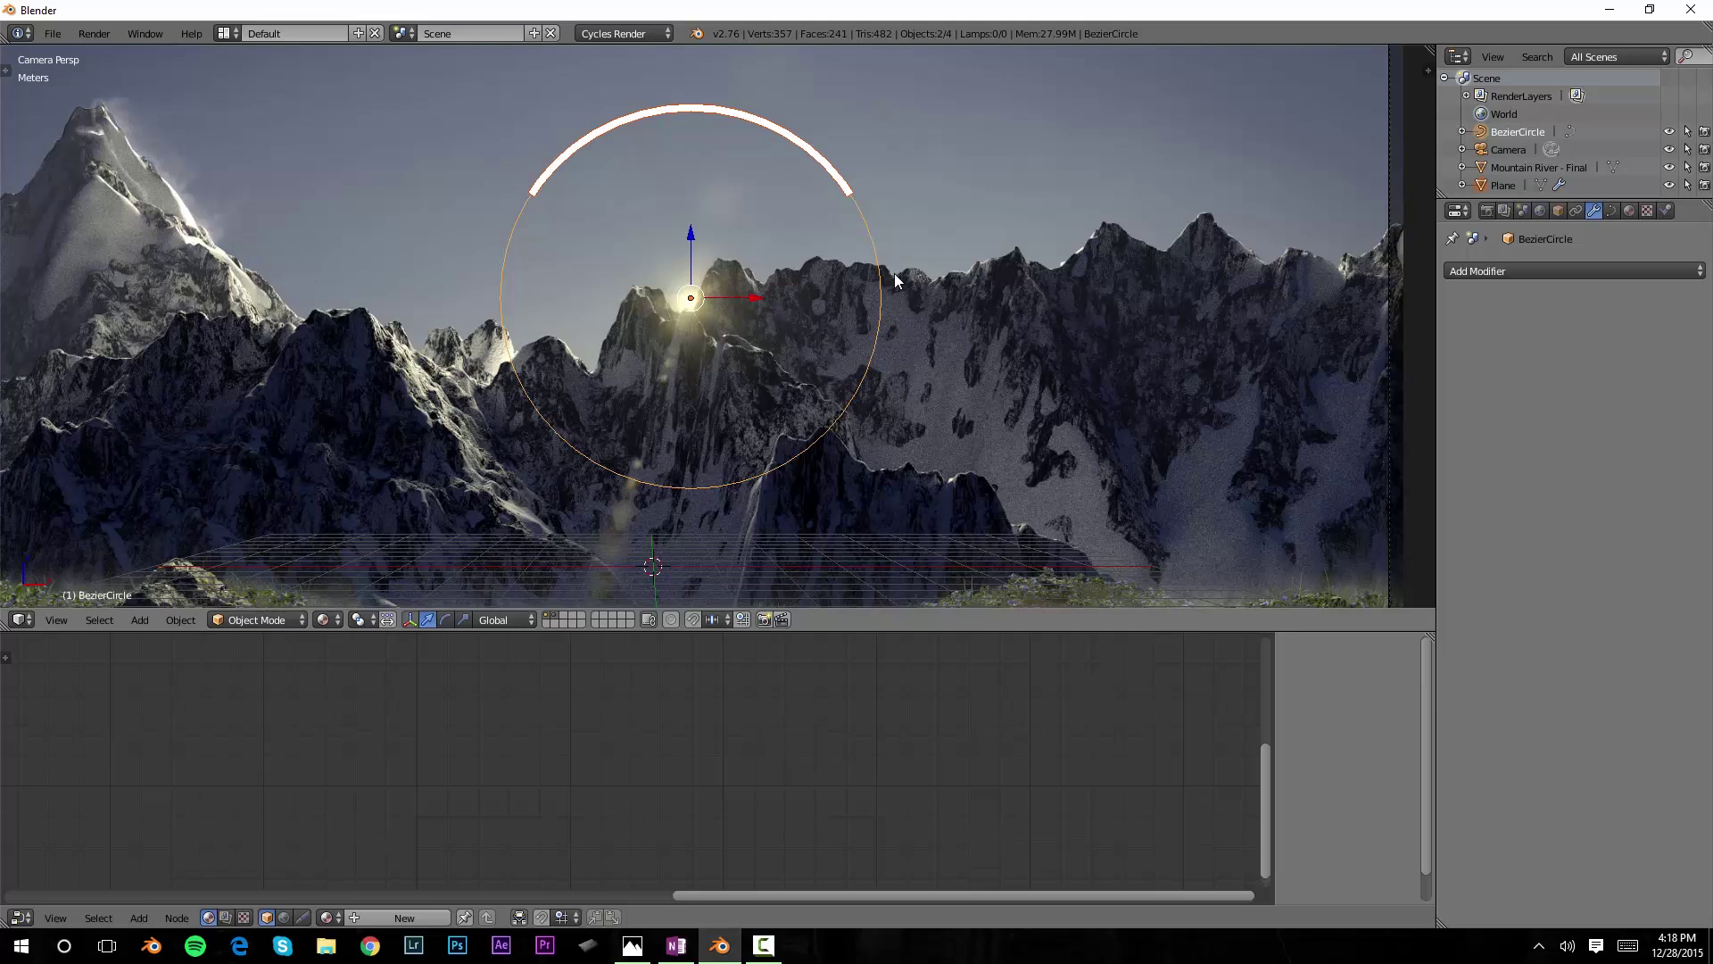
pyautogui.scroll(3, 894, 273)
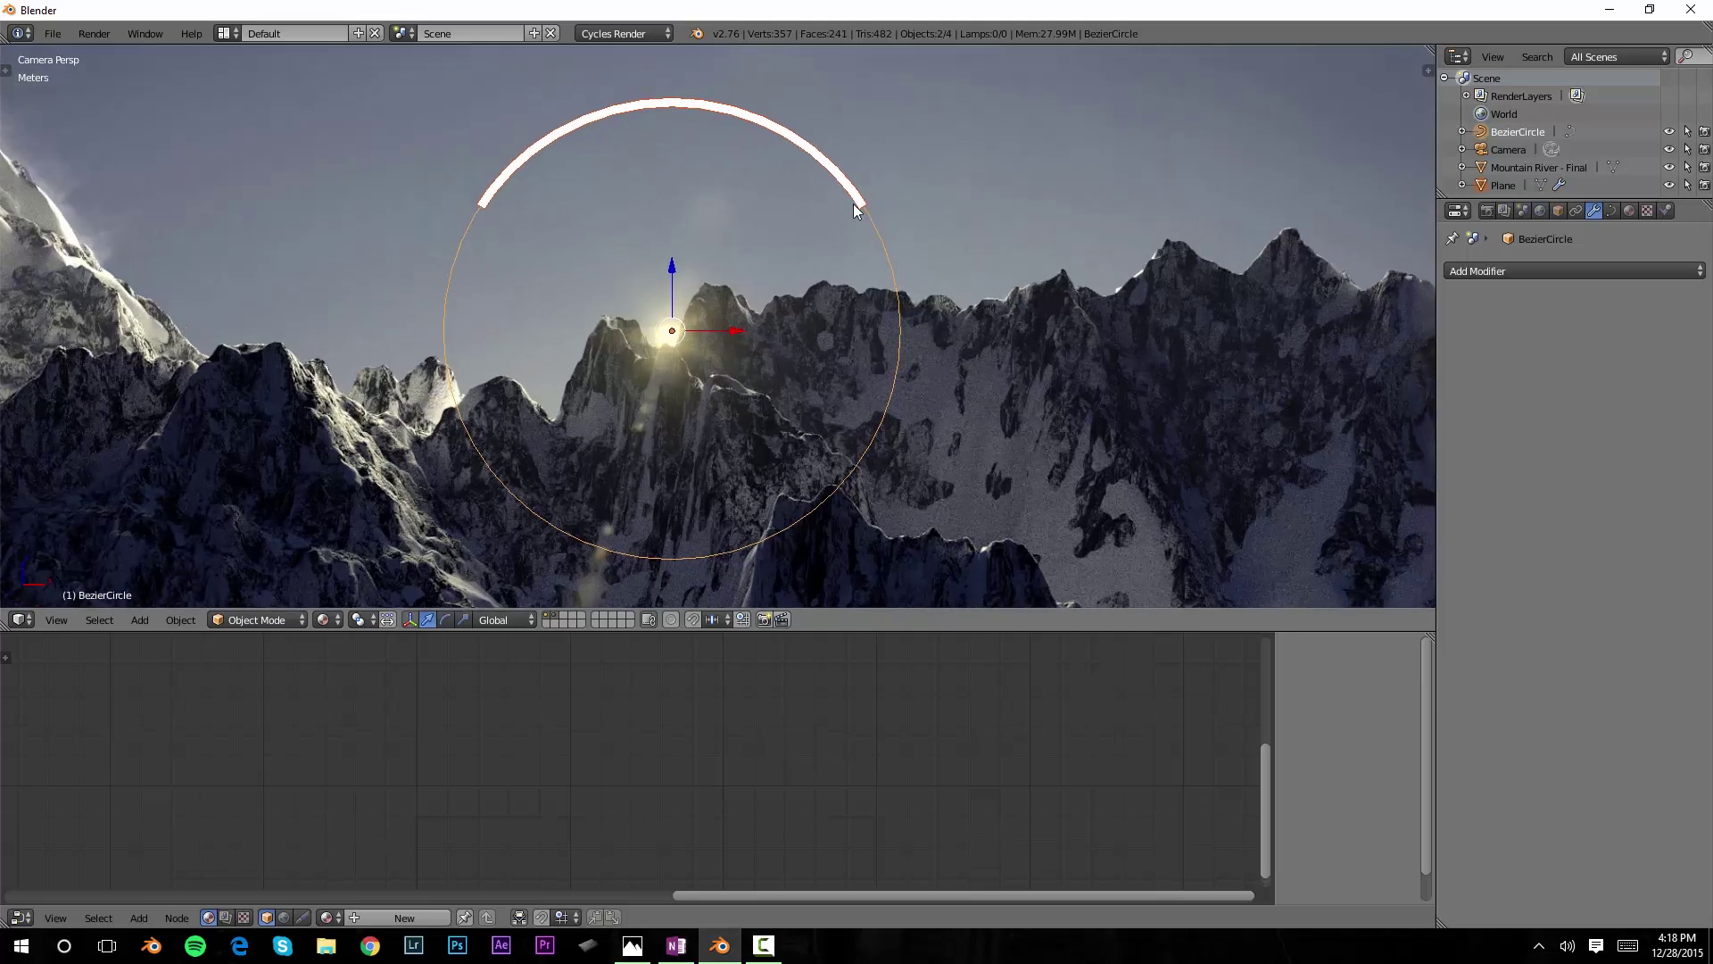
pyautogui.rightClick(855, 196)
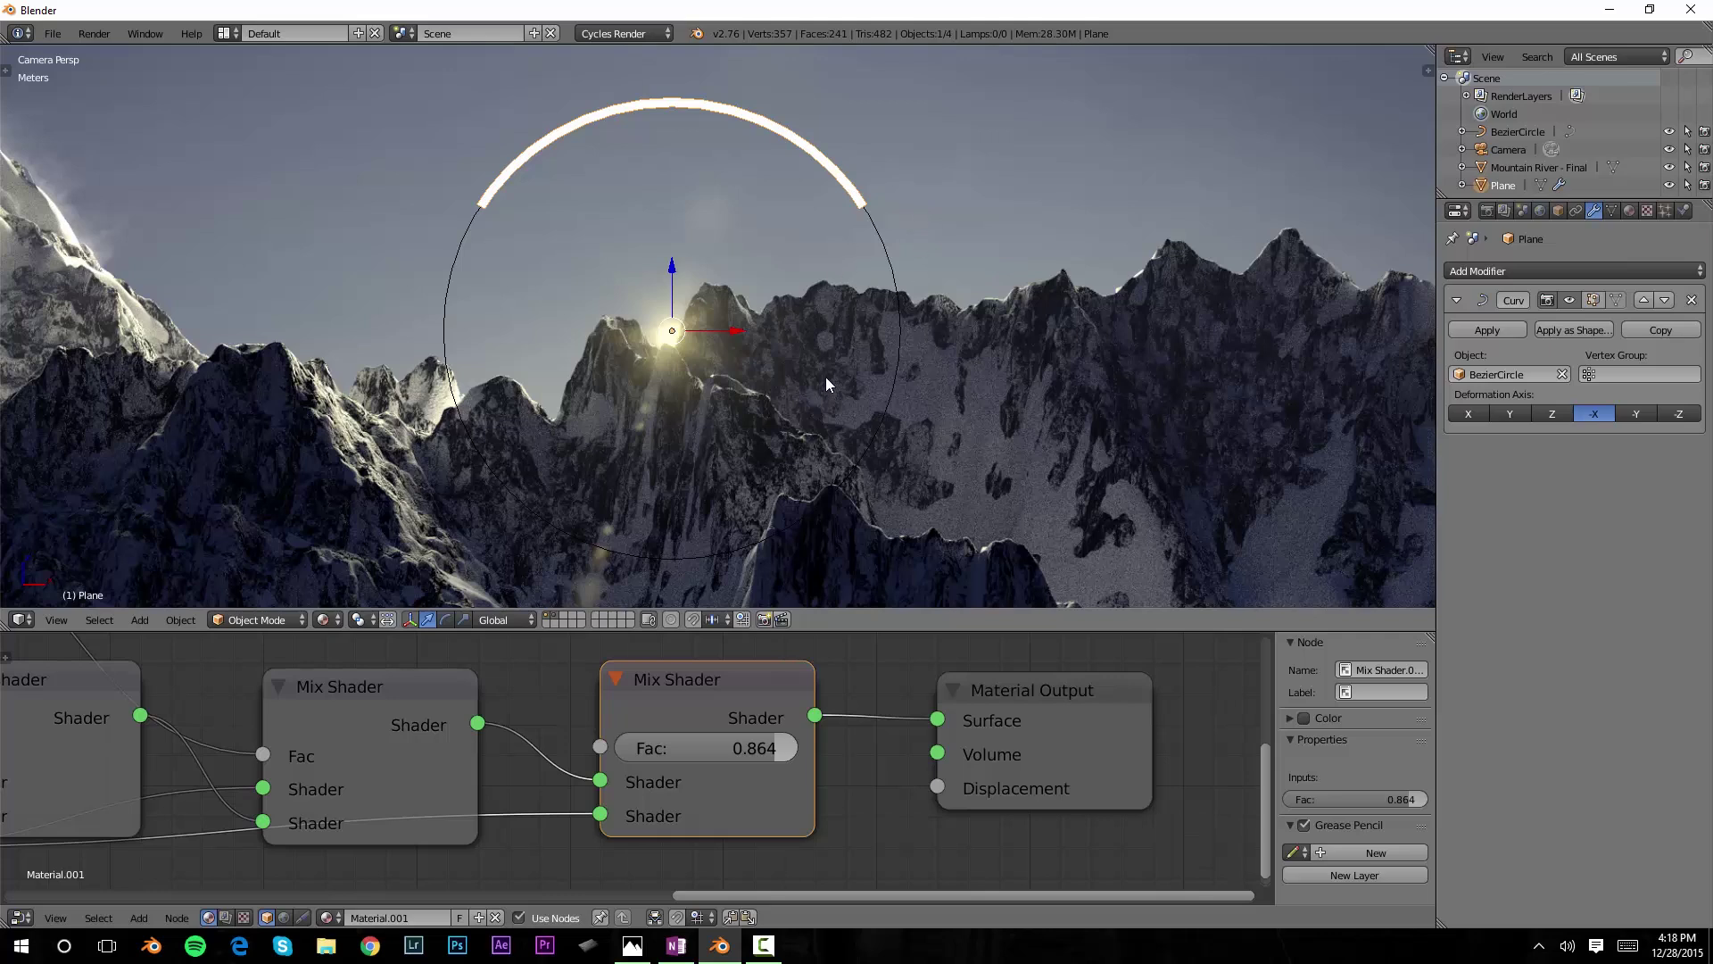
# - Scale the arc plane along X into a full ring, adjust its Y scale, then enable rendered shading
pyautogui.press('s')
pyautogui.press('x')
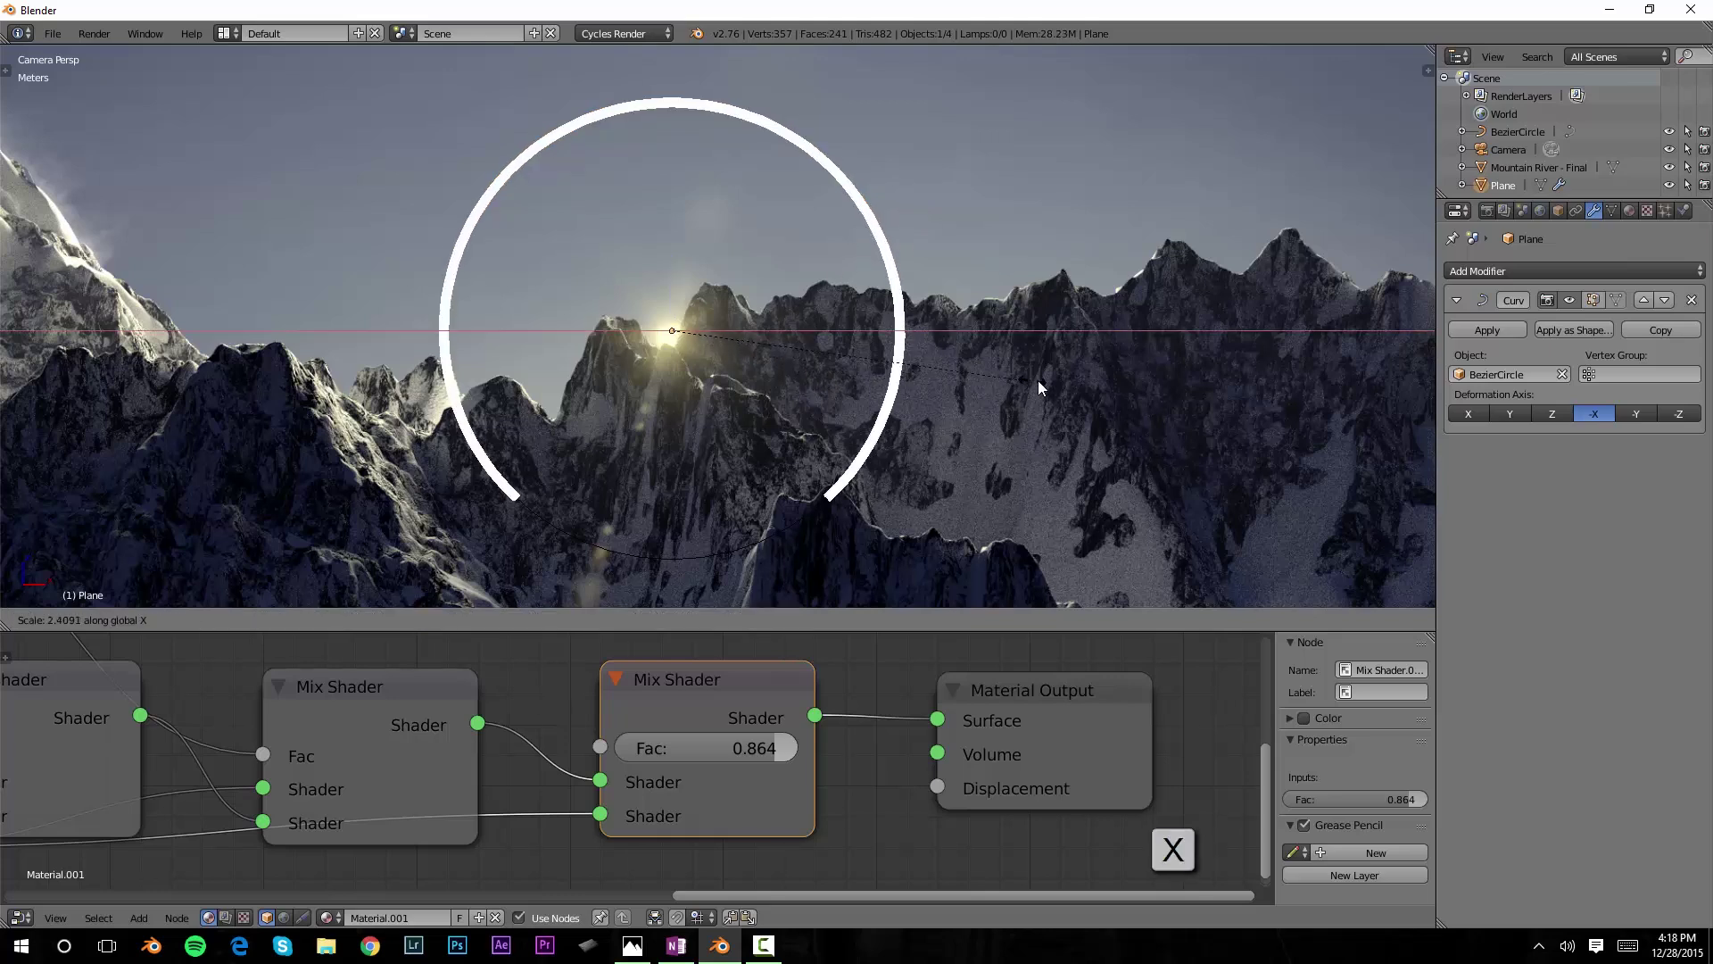
pyautogui.click(1141, 389)
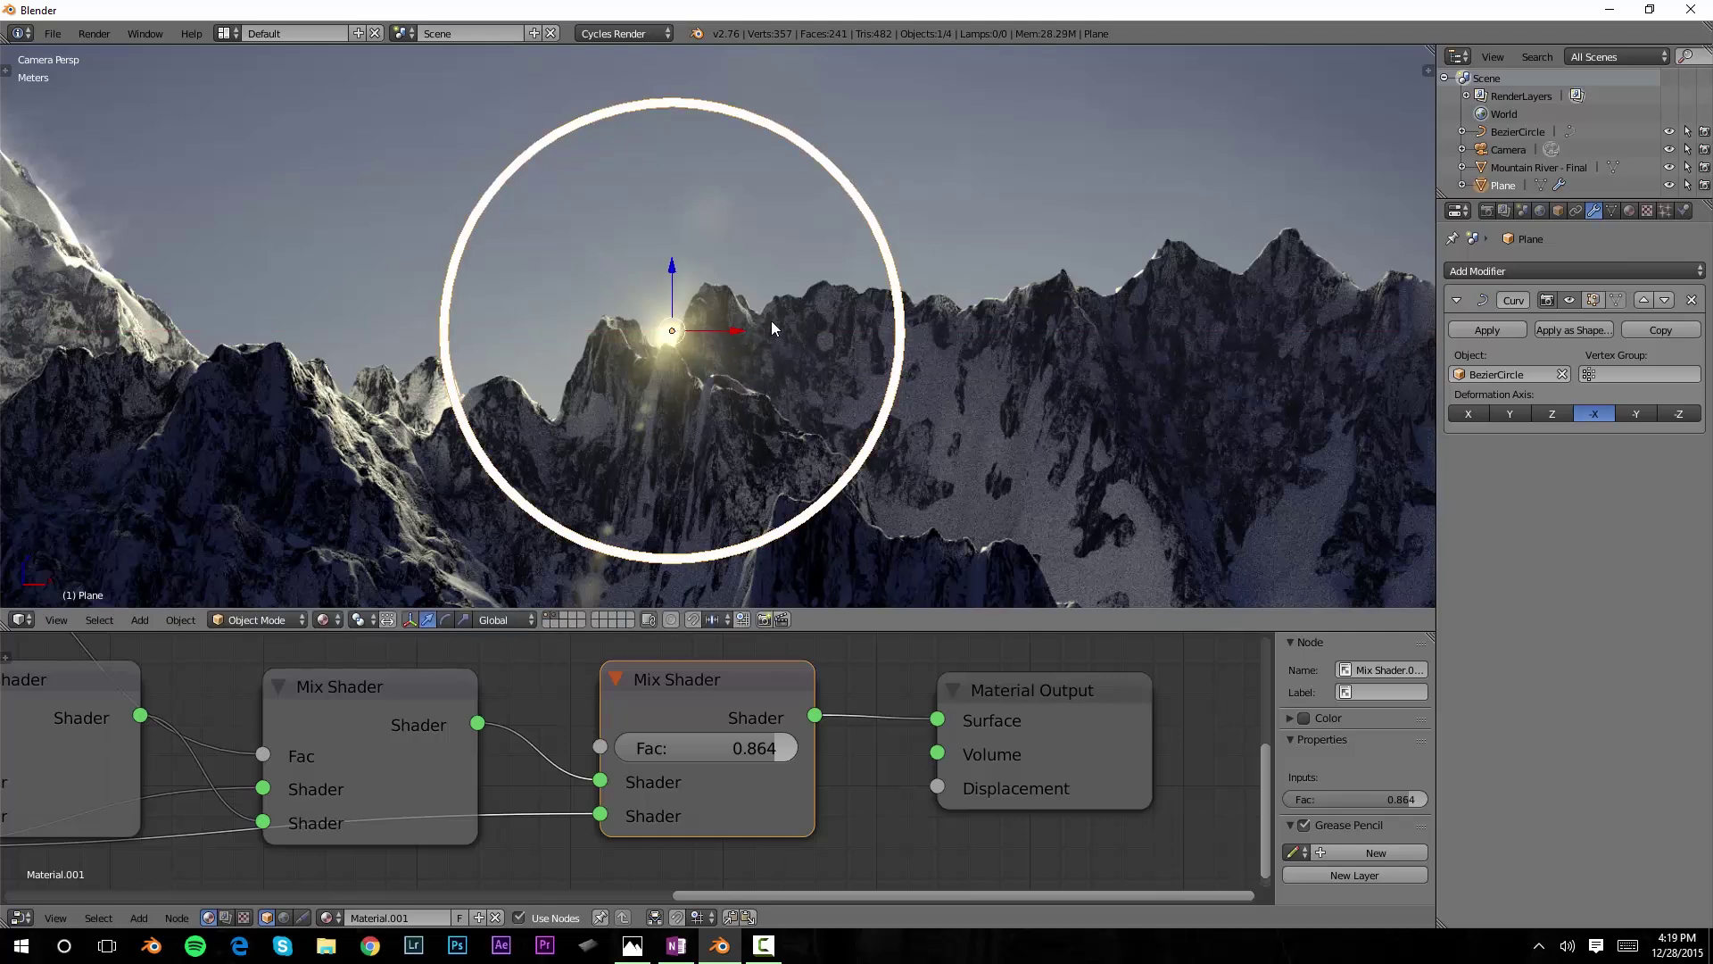
pyautogui.press('s')
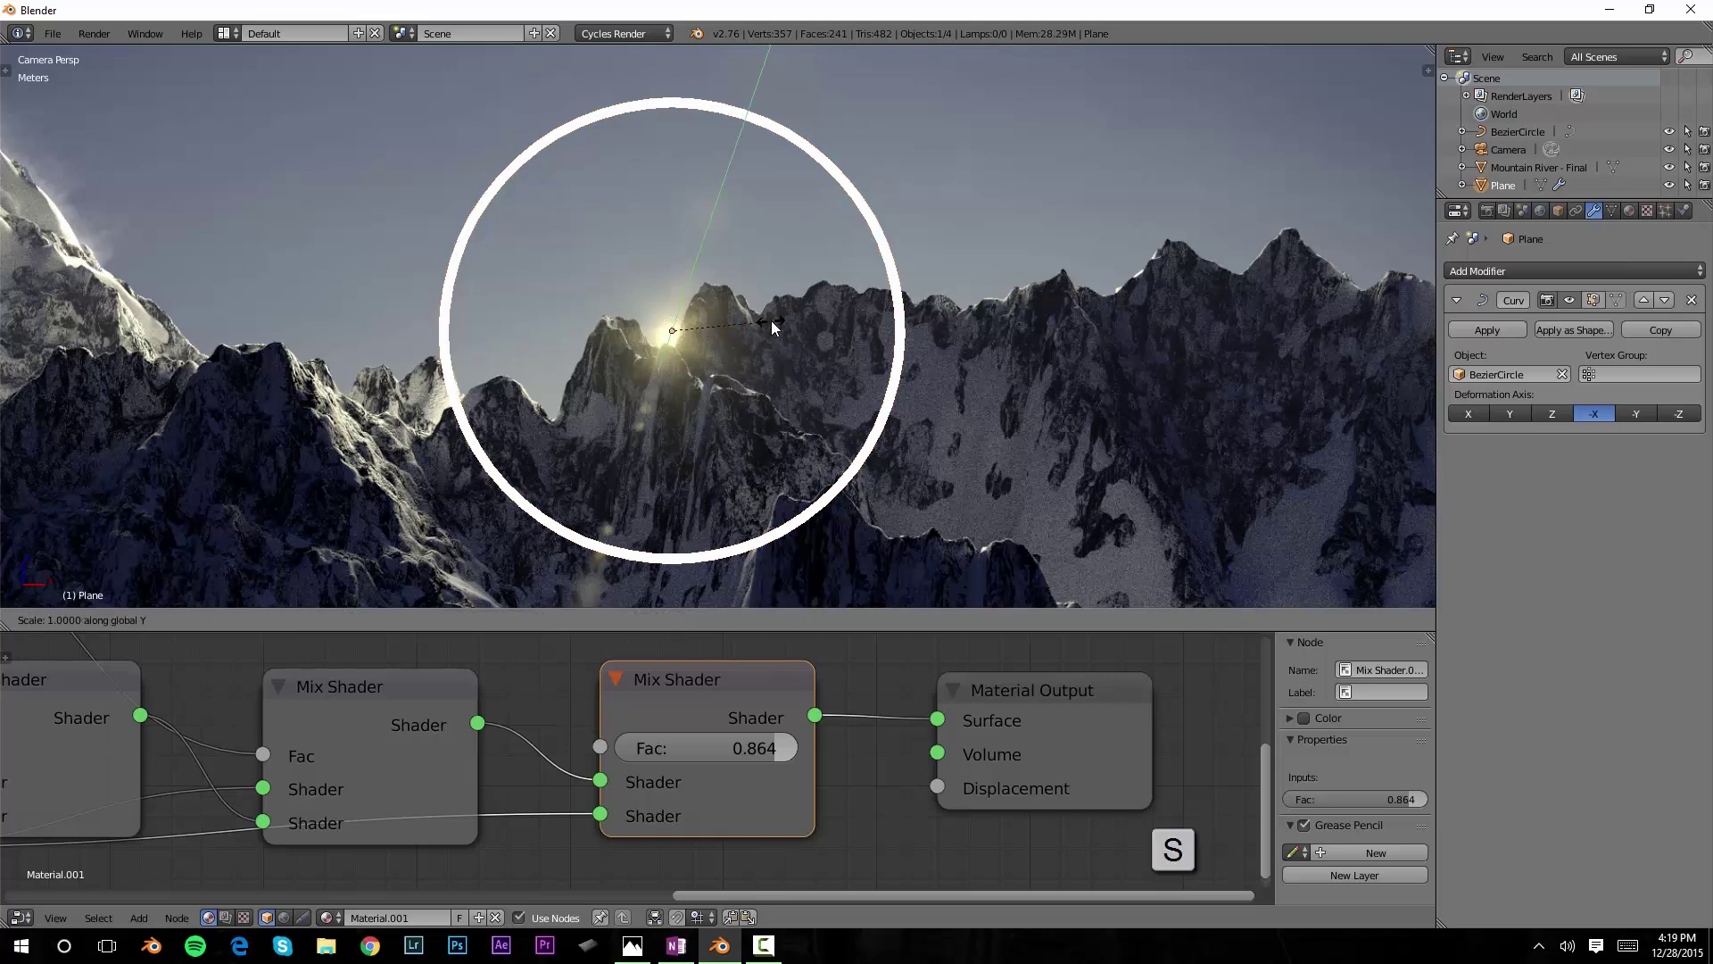
pyautogui.press('y')
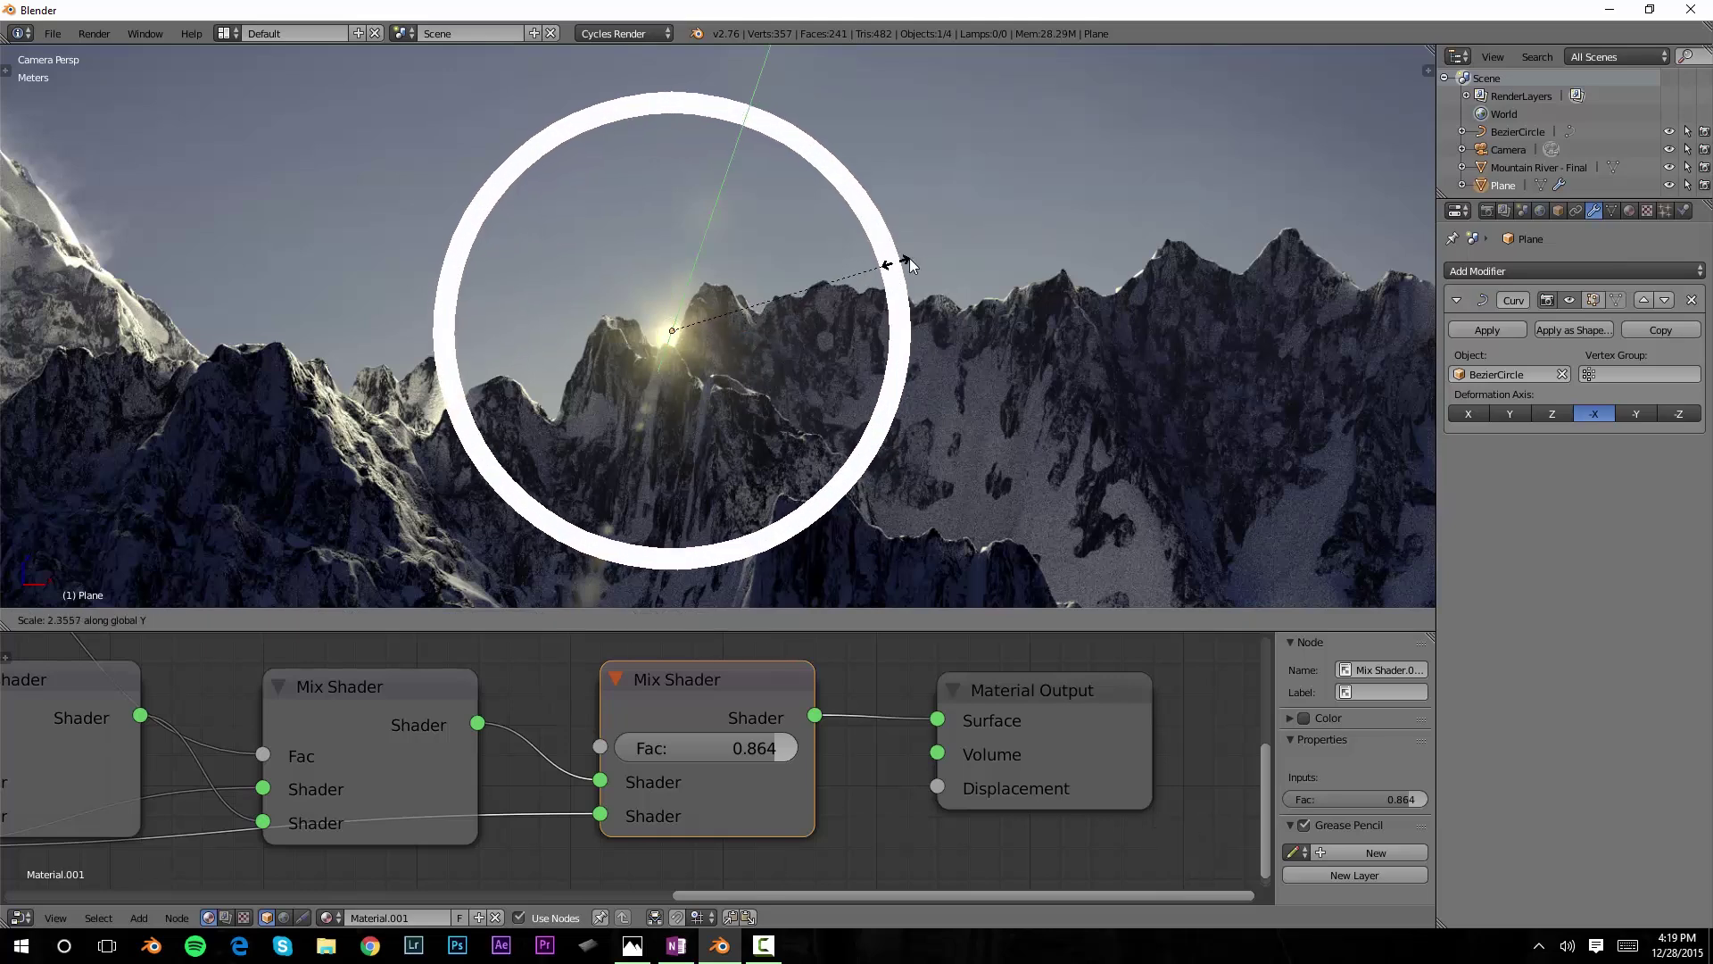
pyautogui.click(992, 238)
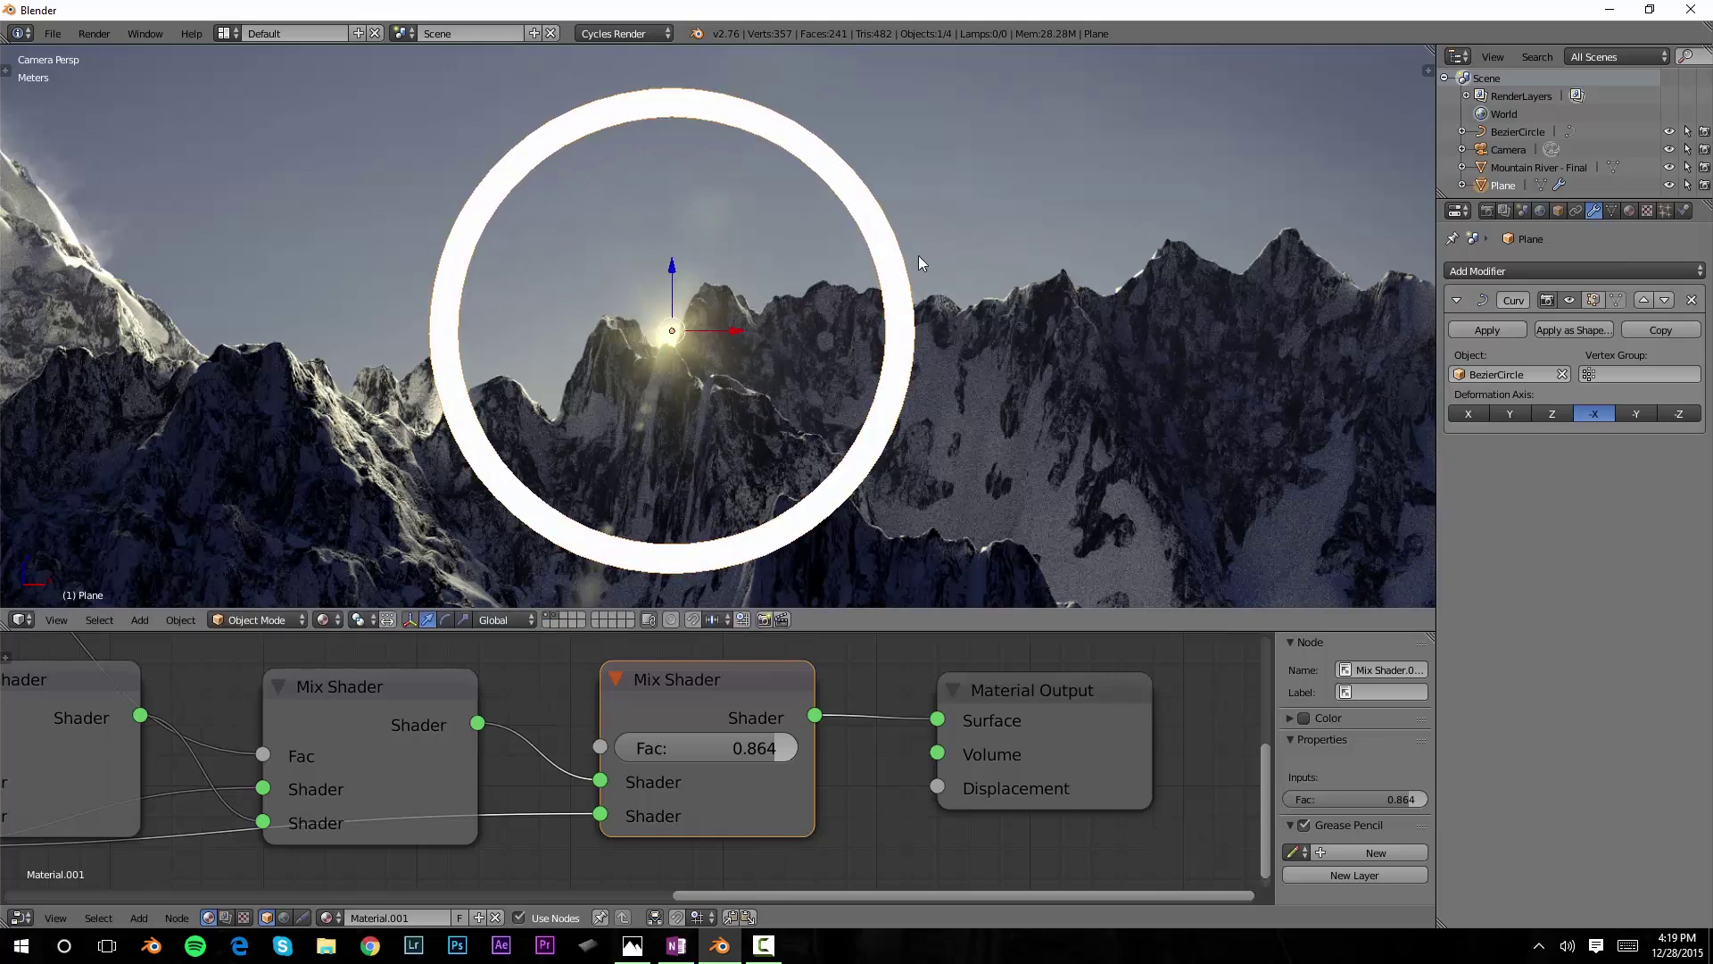
pyautogui.hotkey('shift', 'z')
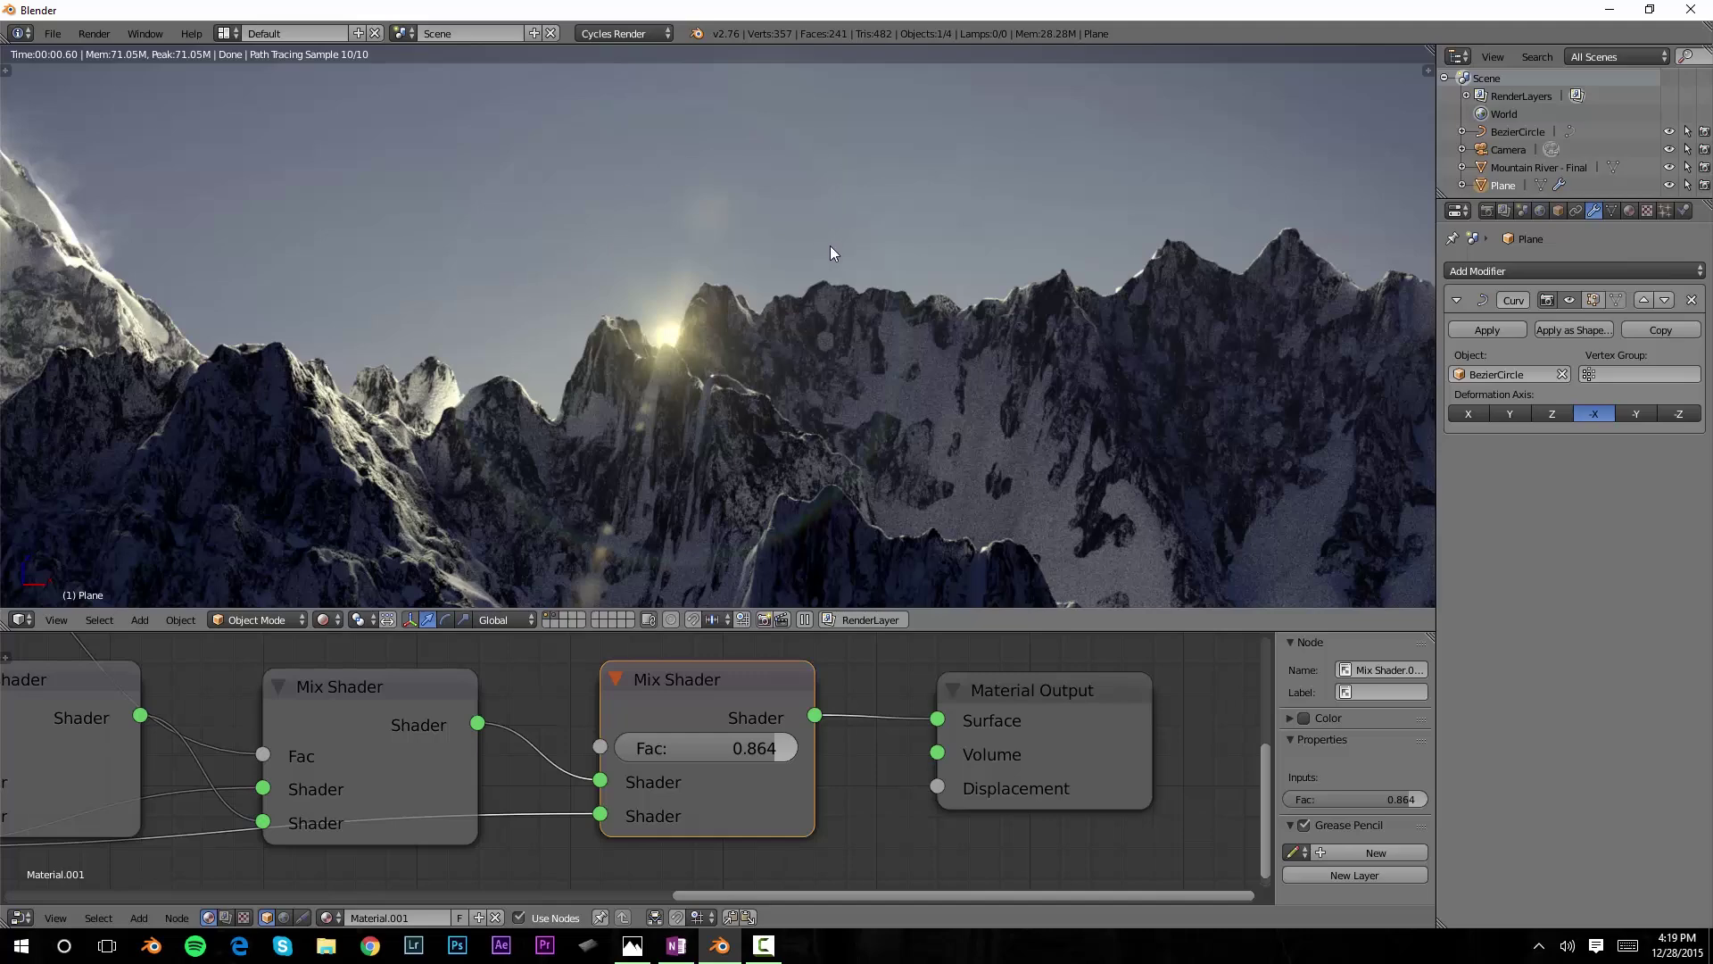
# - Lower the Mix Shader factor to 0.655 so the ring becomes faint and semi-transparent
pyautogui.moveTo(746, 749); pyautogui.dragTo(708, 749)
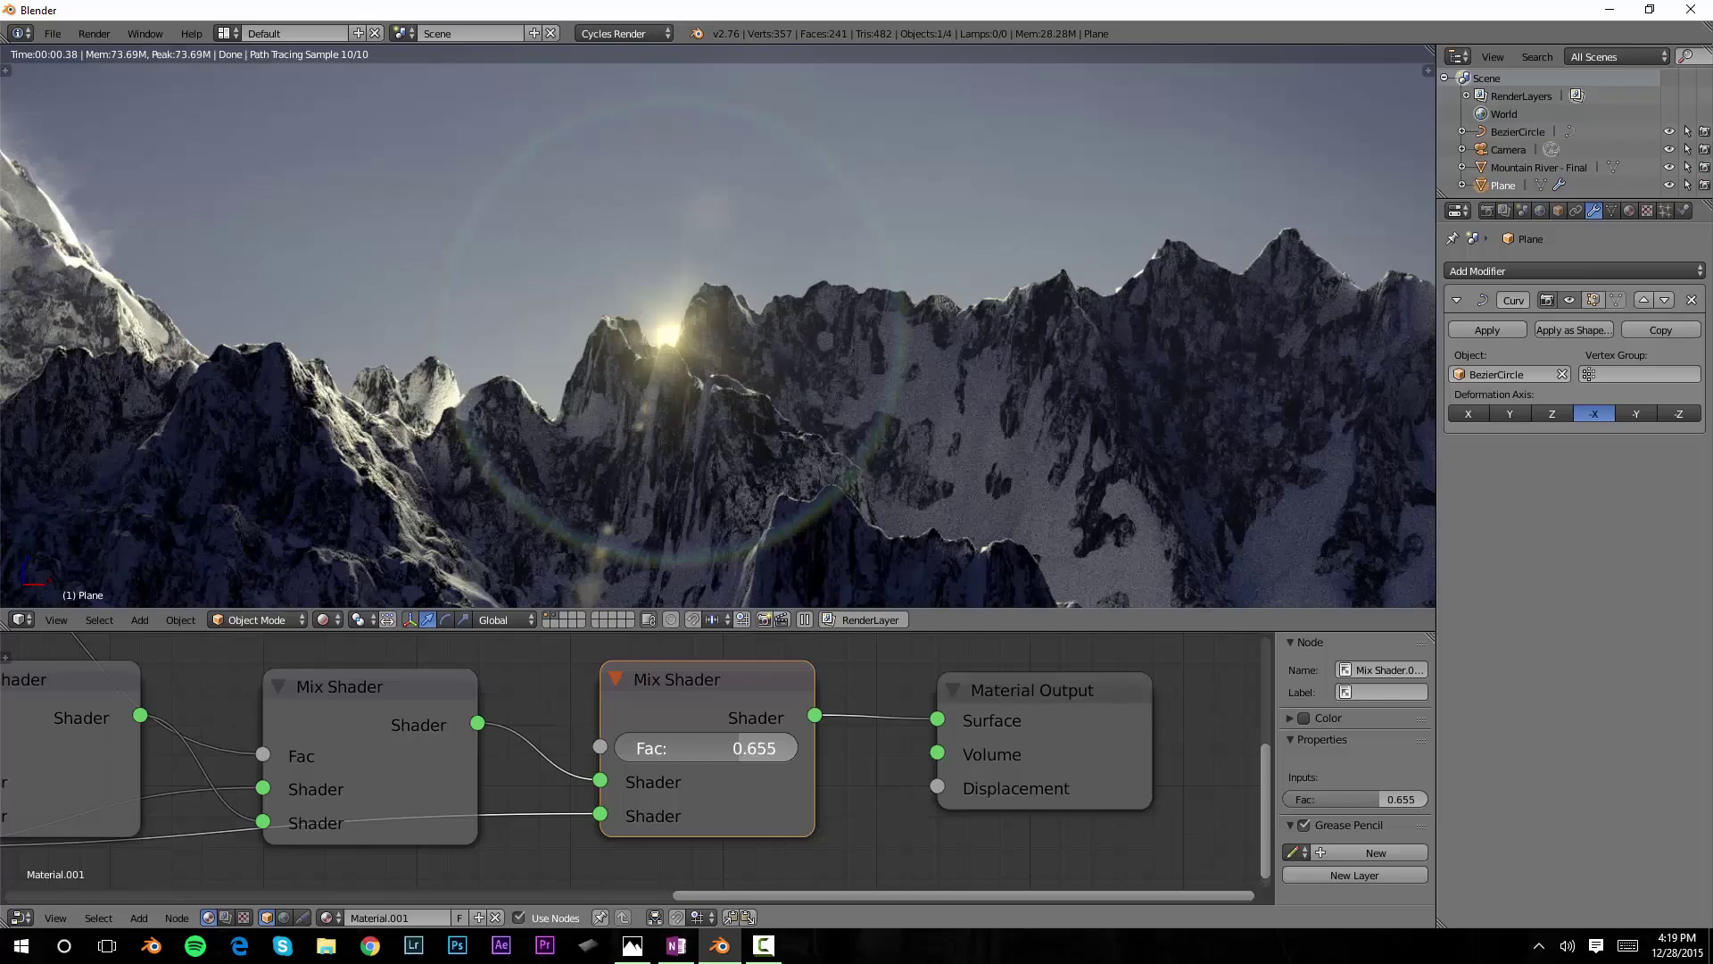
pyautogui.moveTo(707, 750); pyautogui.dragTo(707, 749)
pyautogui.moveTo(869, 480); pyautogui.dragTo(966, 424, button='middle')
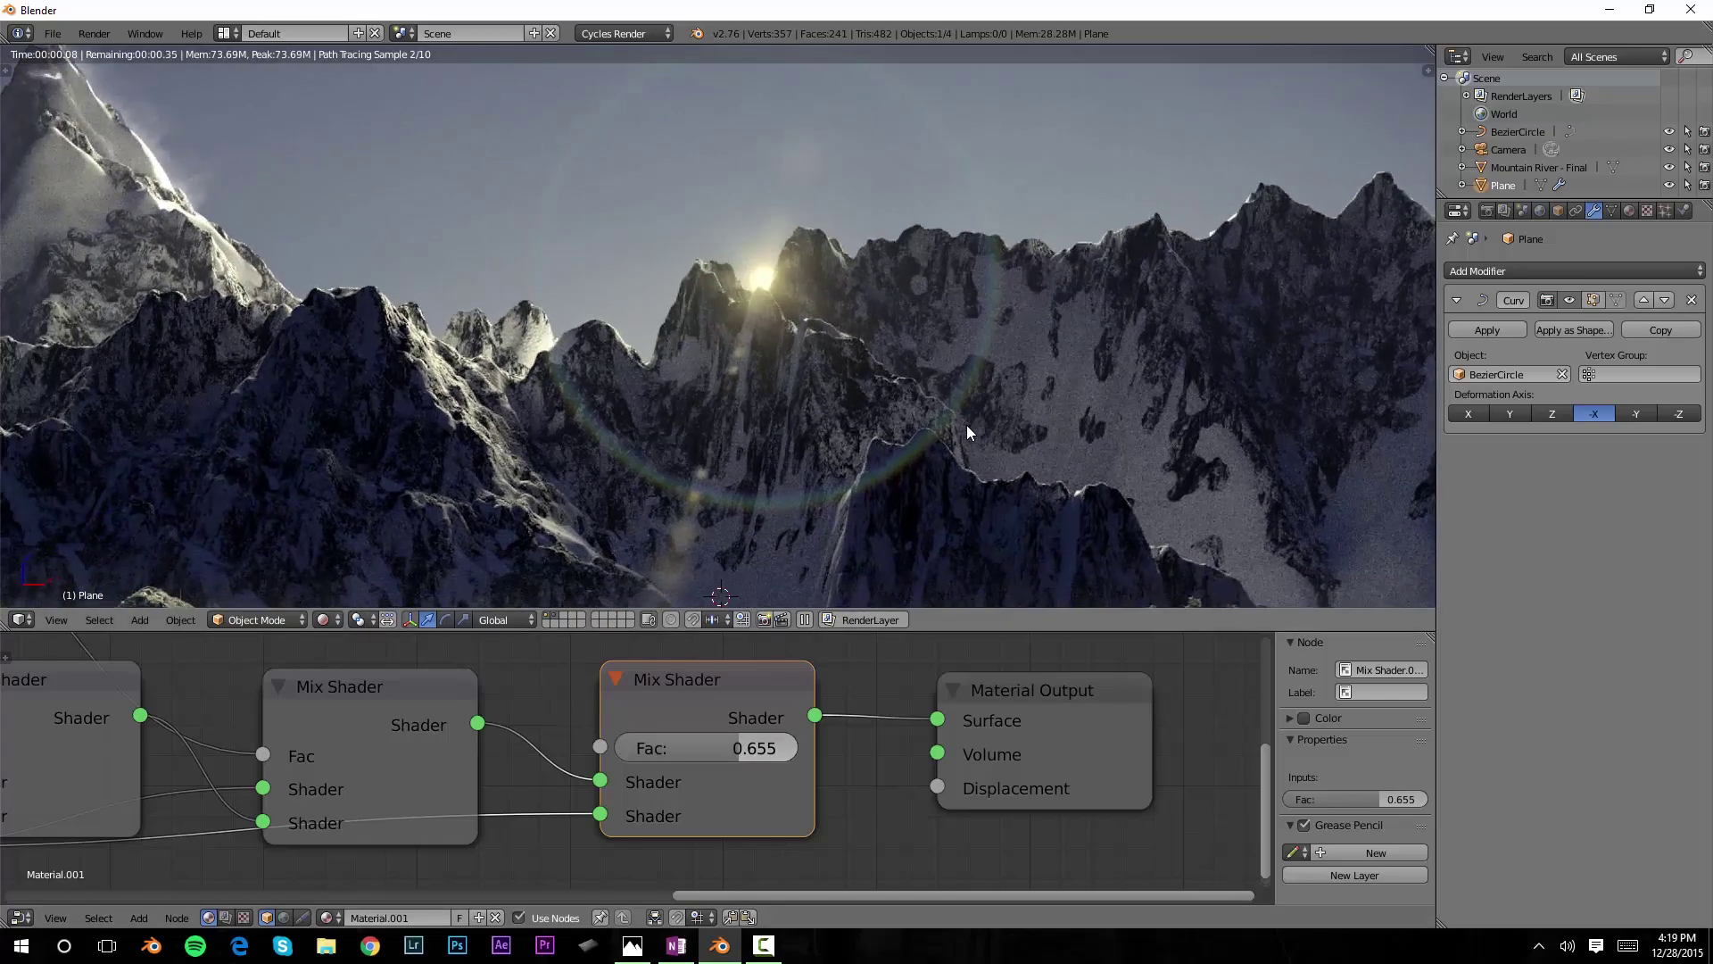
# - Return to the camera view and centre the camera frame in the viewport
pyautogui.press('KP_0')
pyautogui.scroll(-2, 939, 440)
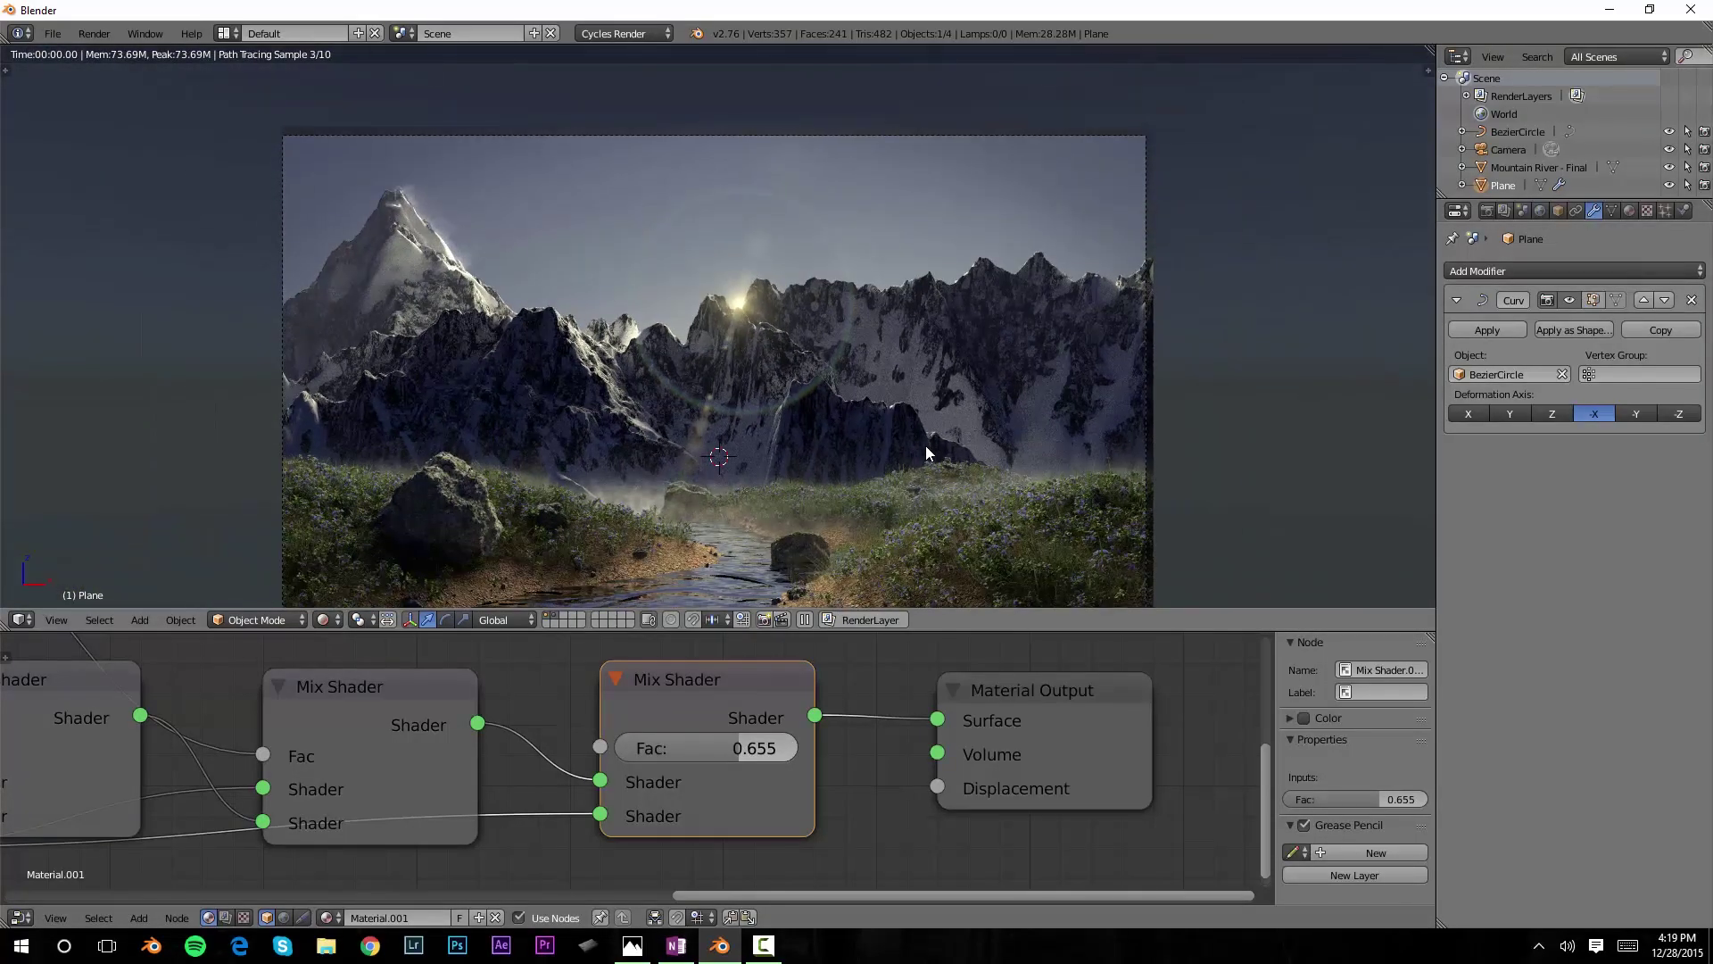
pyautogui.keyDown('shift'); pyautogui.moveTo(924, 446); pyautogui.dragTo(912, 442, button='middle'); pyautogui.keyUp('shift')
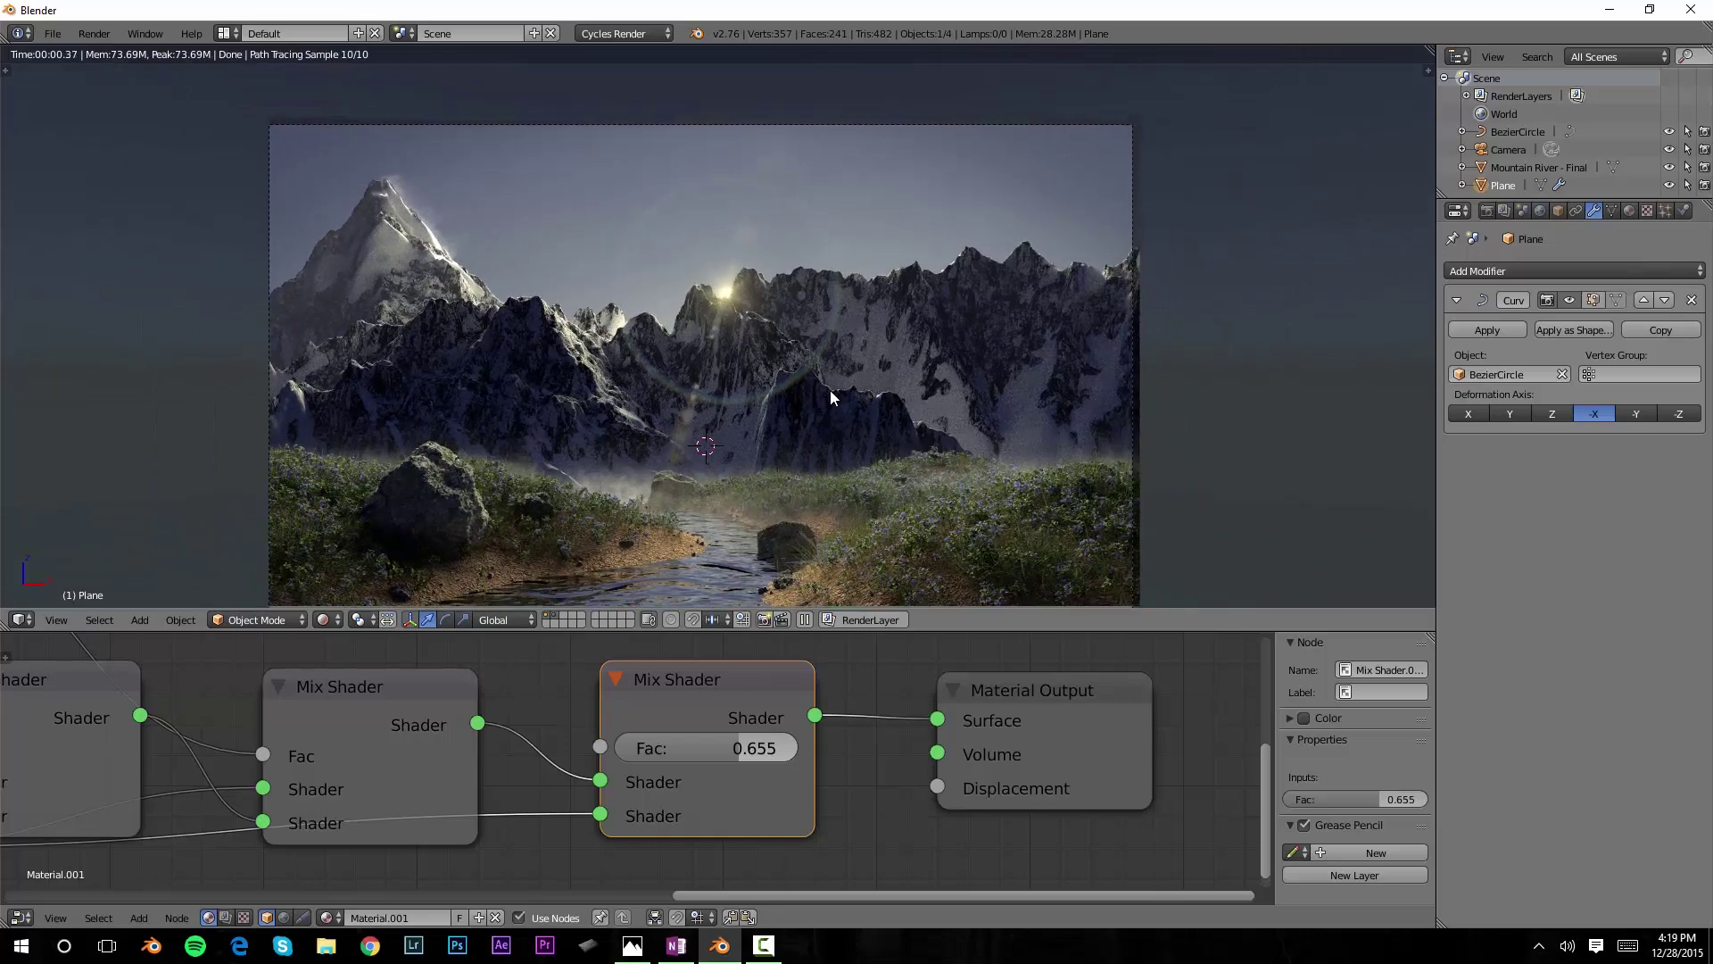
pyautogui.scroll(1, 838, 383)
pyautogui.keyDown('shift'); pyautogui.moveTo(867, 343); pyautogui.dragTo(859, 345, button='middle'); pyautogui.keyUp('shift')
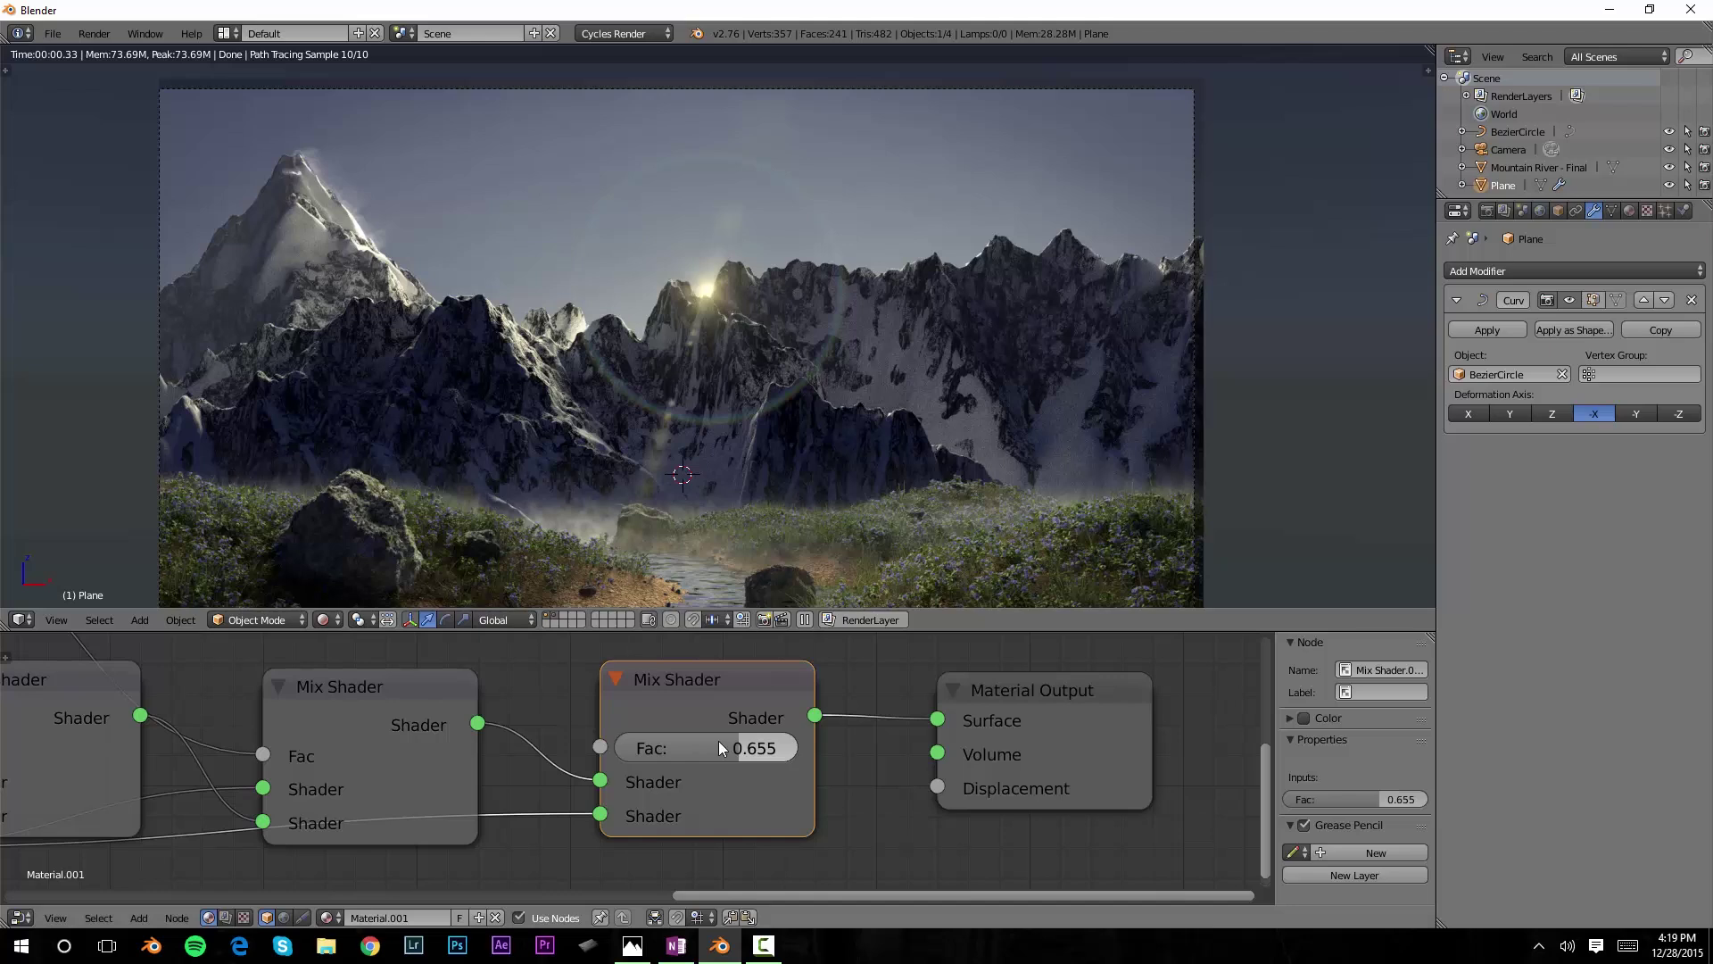
# - Move the ColorRamp's yellow stop rightward to shift the ring's rainbow bands
pyautogui.keyDown('ctrl'); pyautogui.hscroll(-6, 332, 741); pyautogui.keyUp('ctrl')
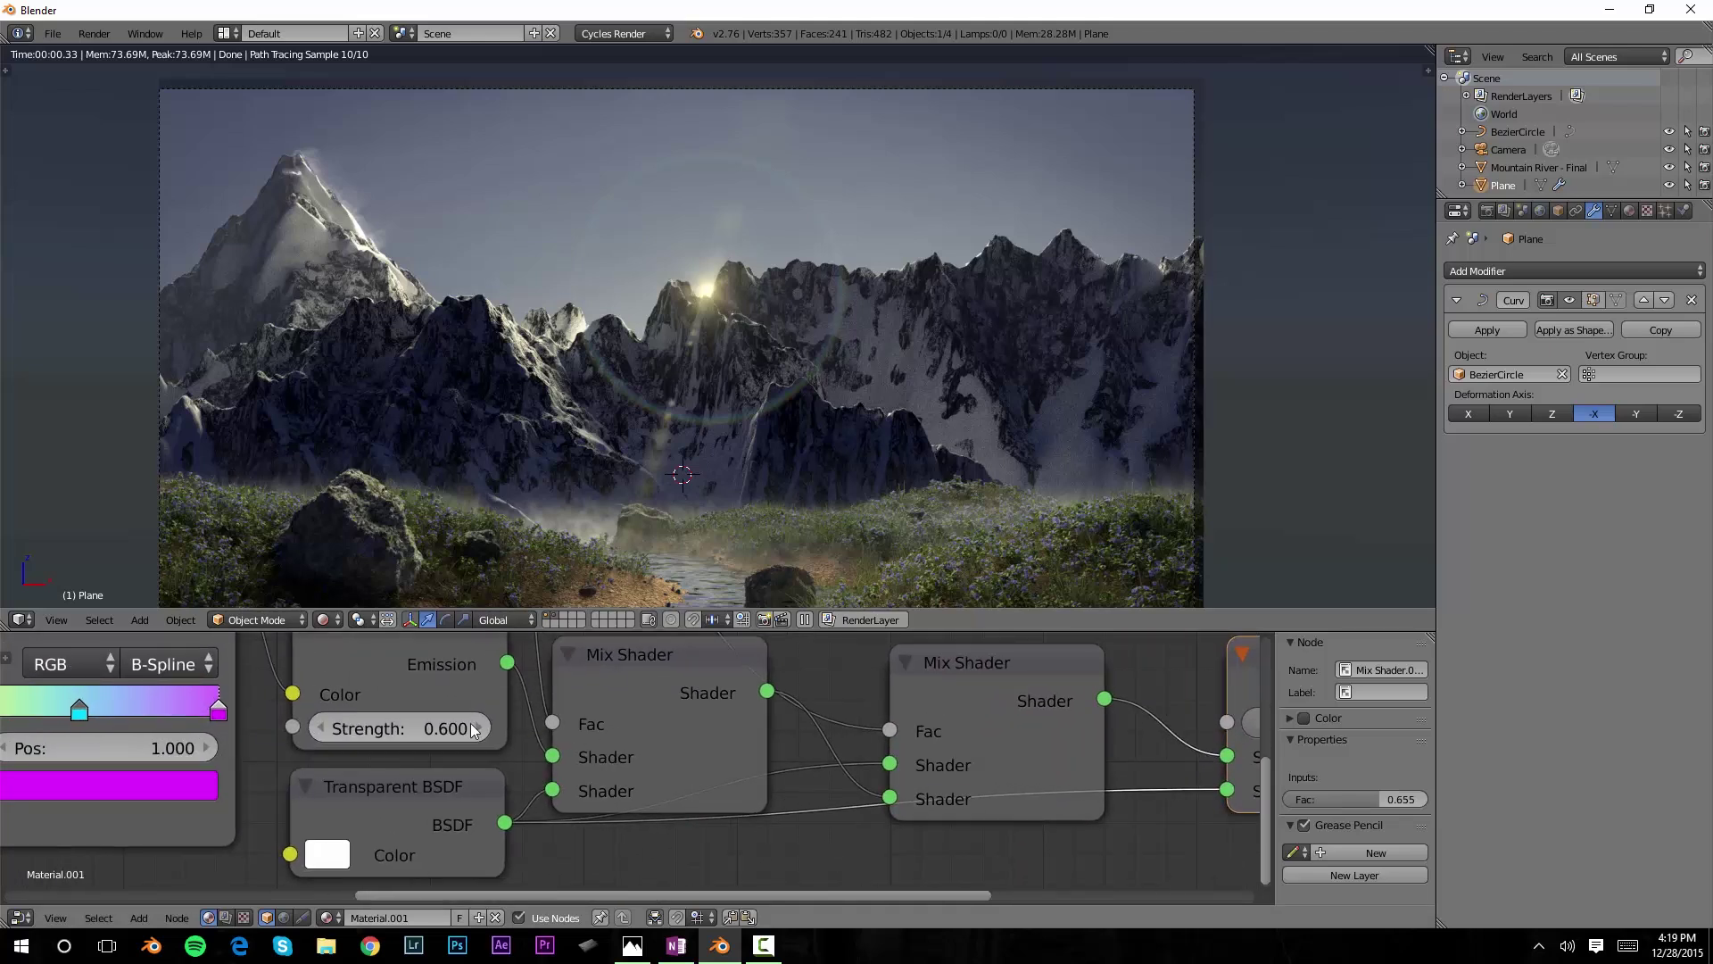
pyautogui.keyDown('shift'); pyautogui.scroll(2, 423, 745); pyautogui.keyUp('shift')
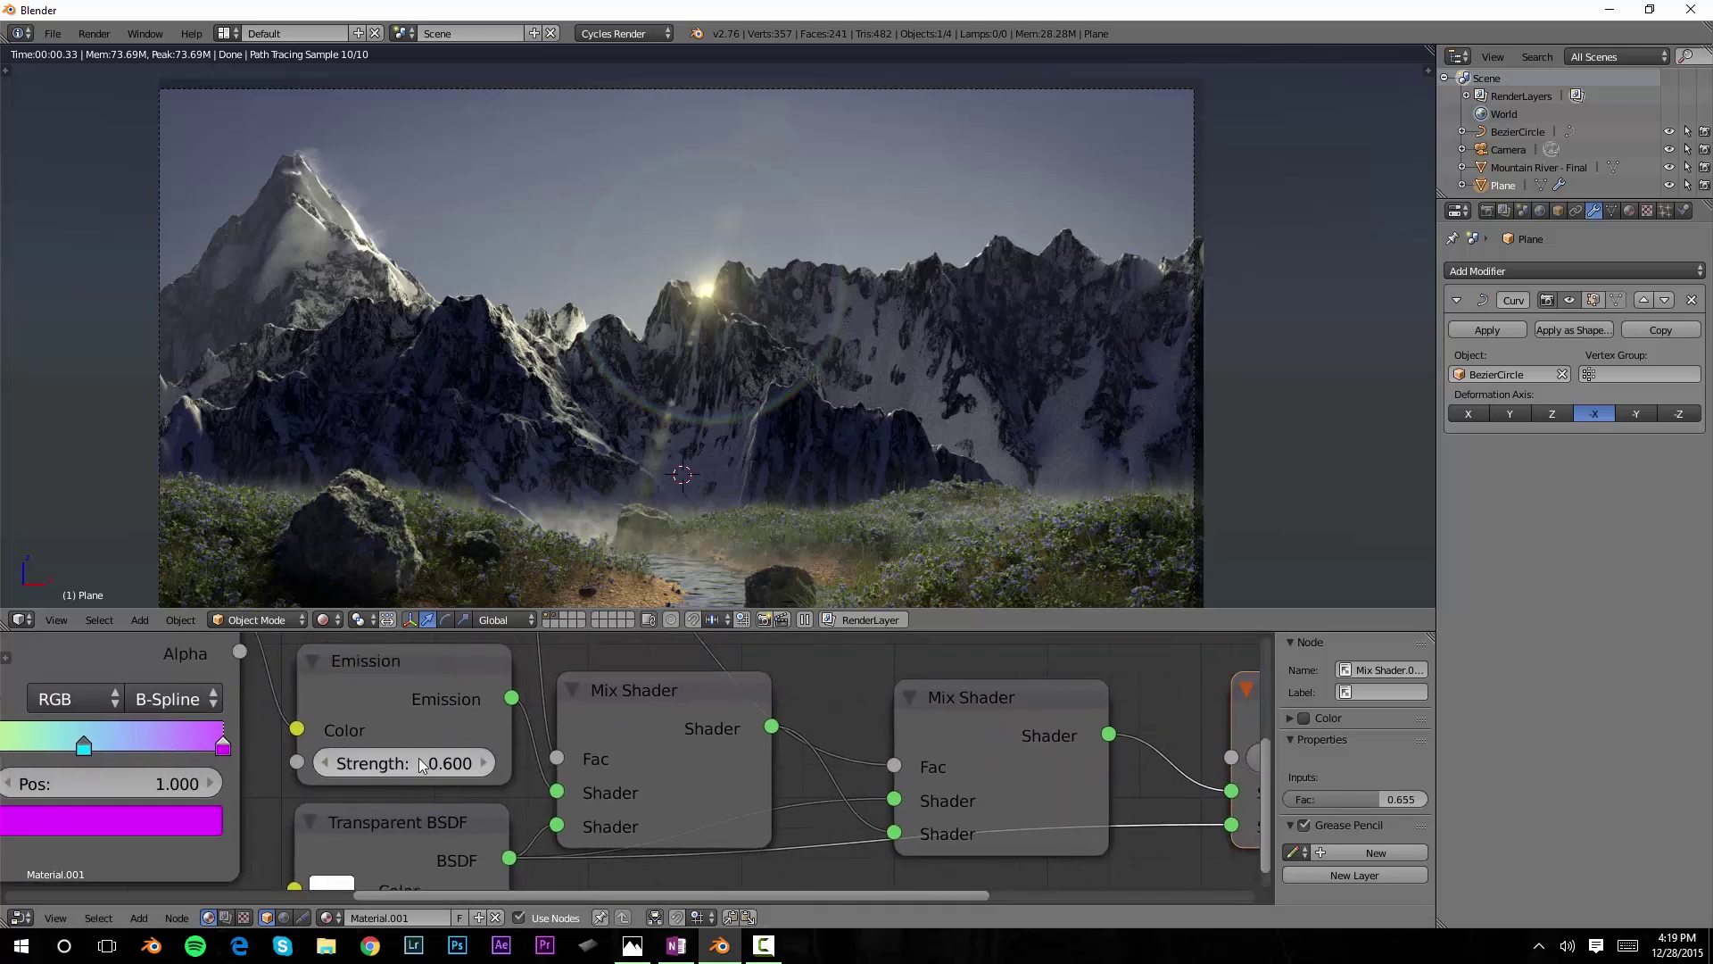
pyautogui.keyDown('ctrl'); pyautogui.hscroll(-3, 500, 754); pyautogui.keyUp('ctrl')
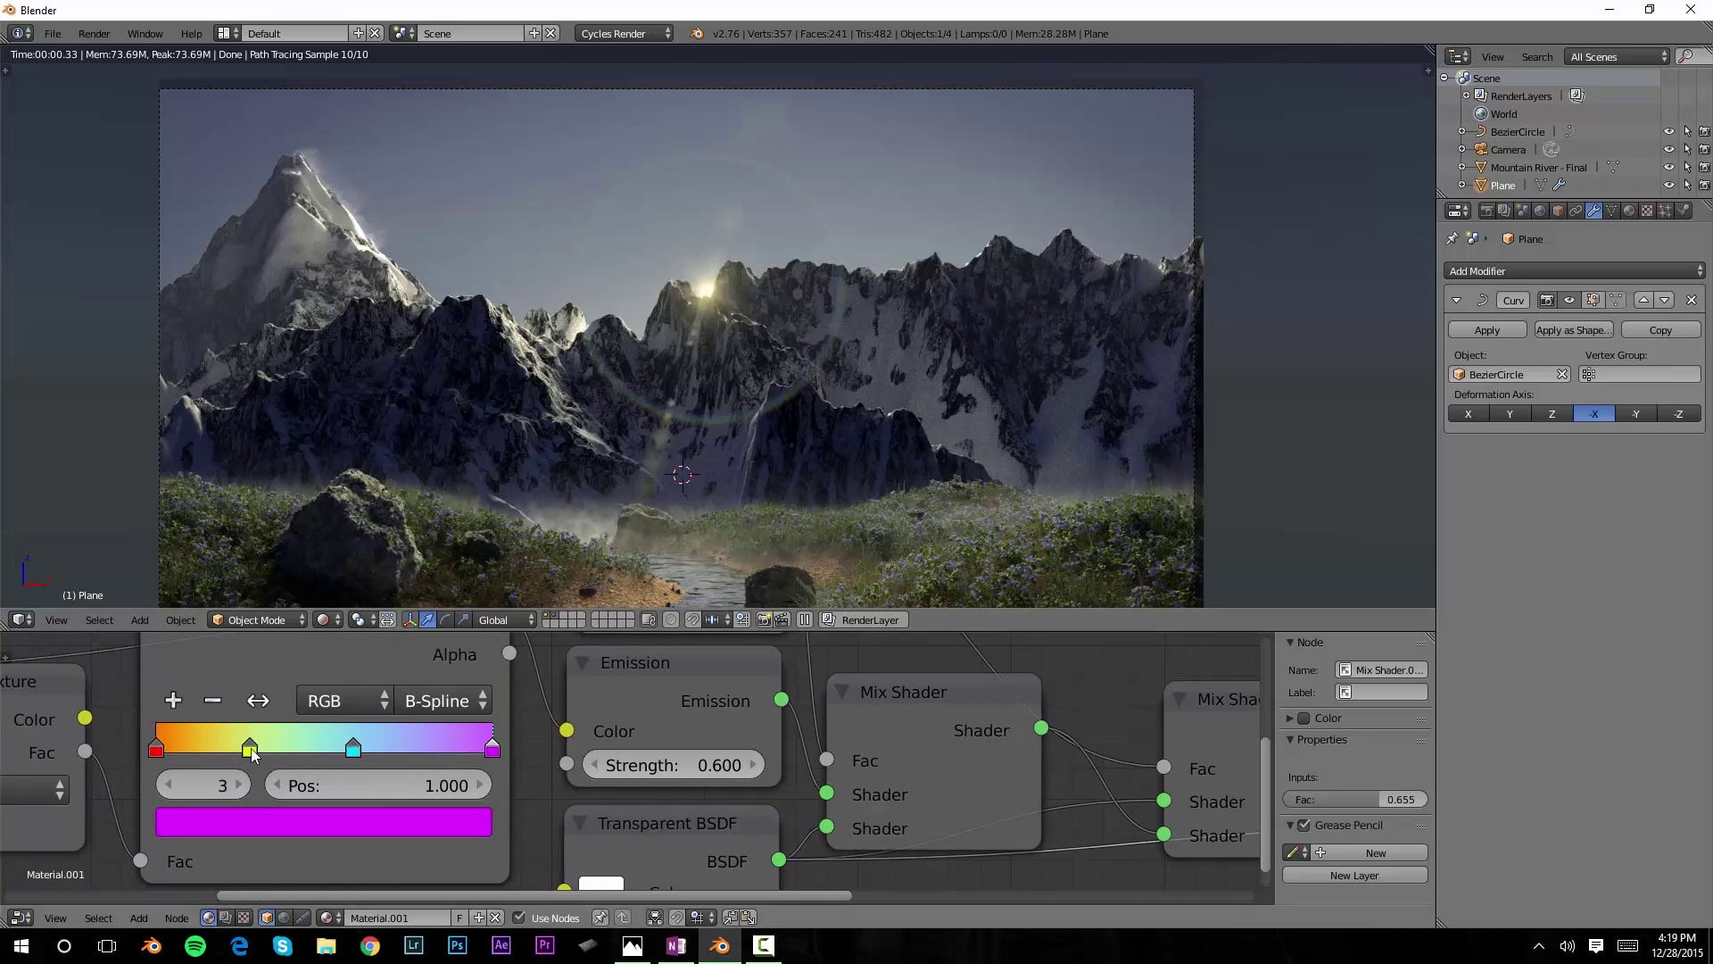
pyautogui.moveTo(251, 754); pyautogui.dragTo(272, 754)
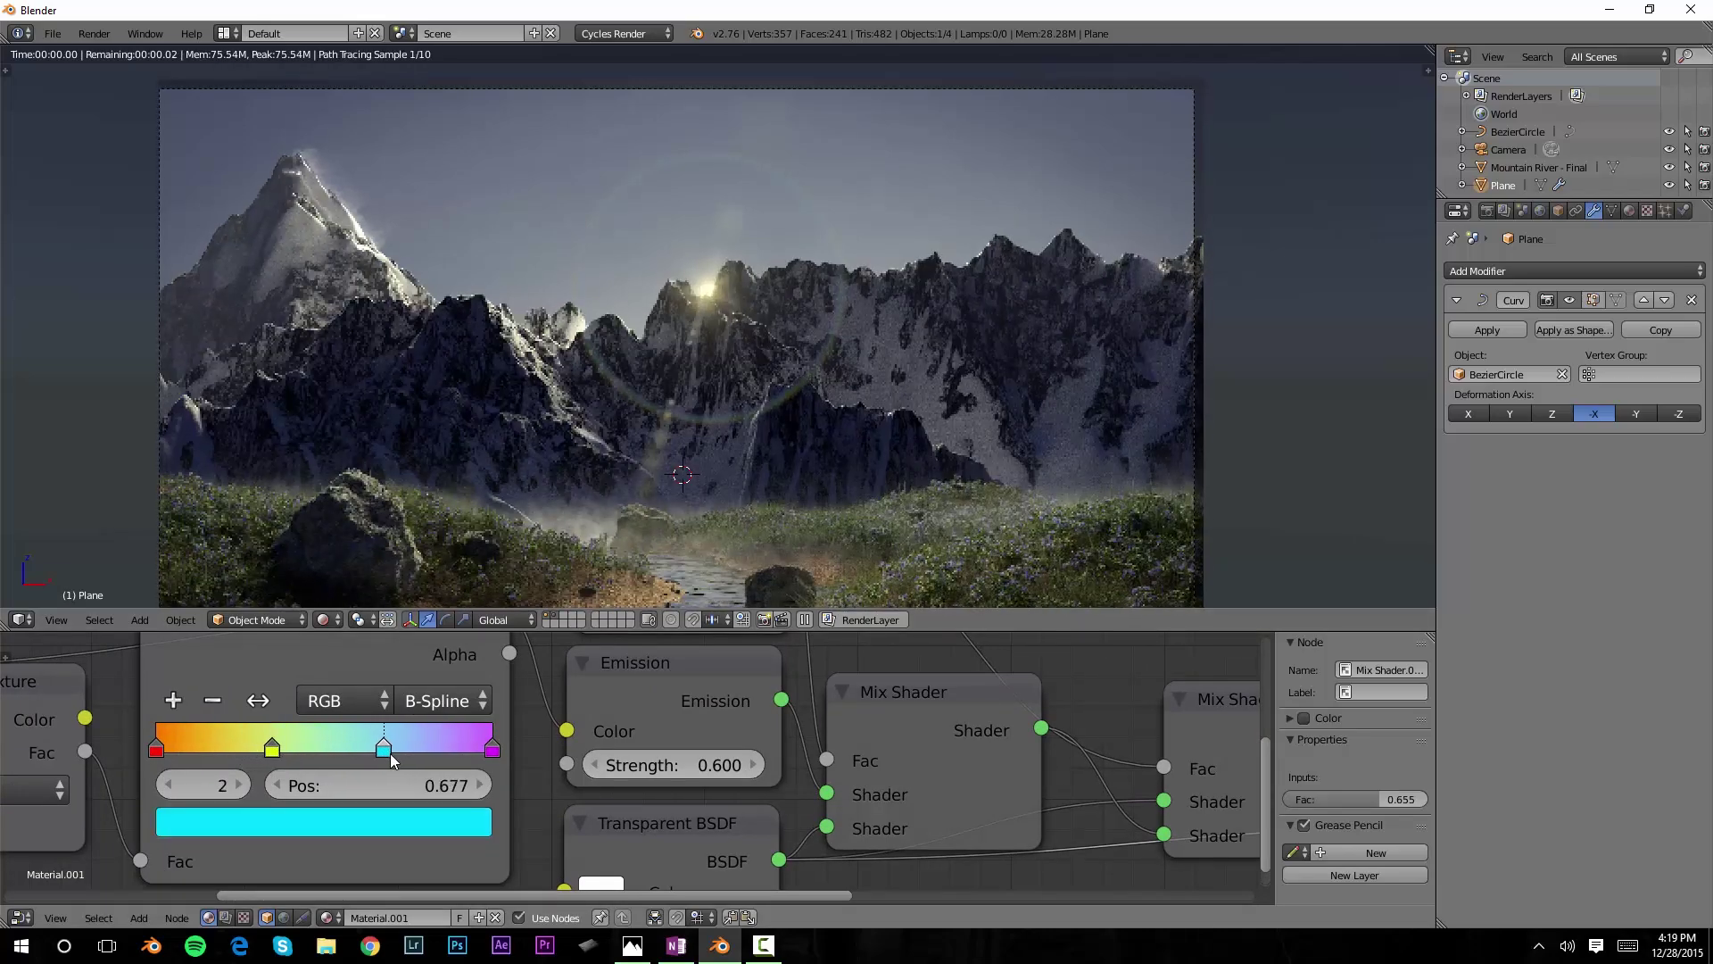
pyautogui.scroll(4, 828, 308)
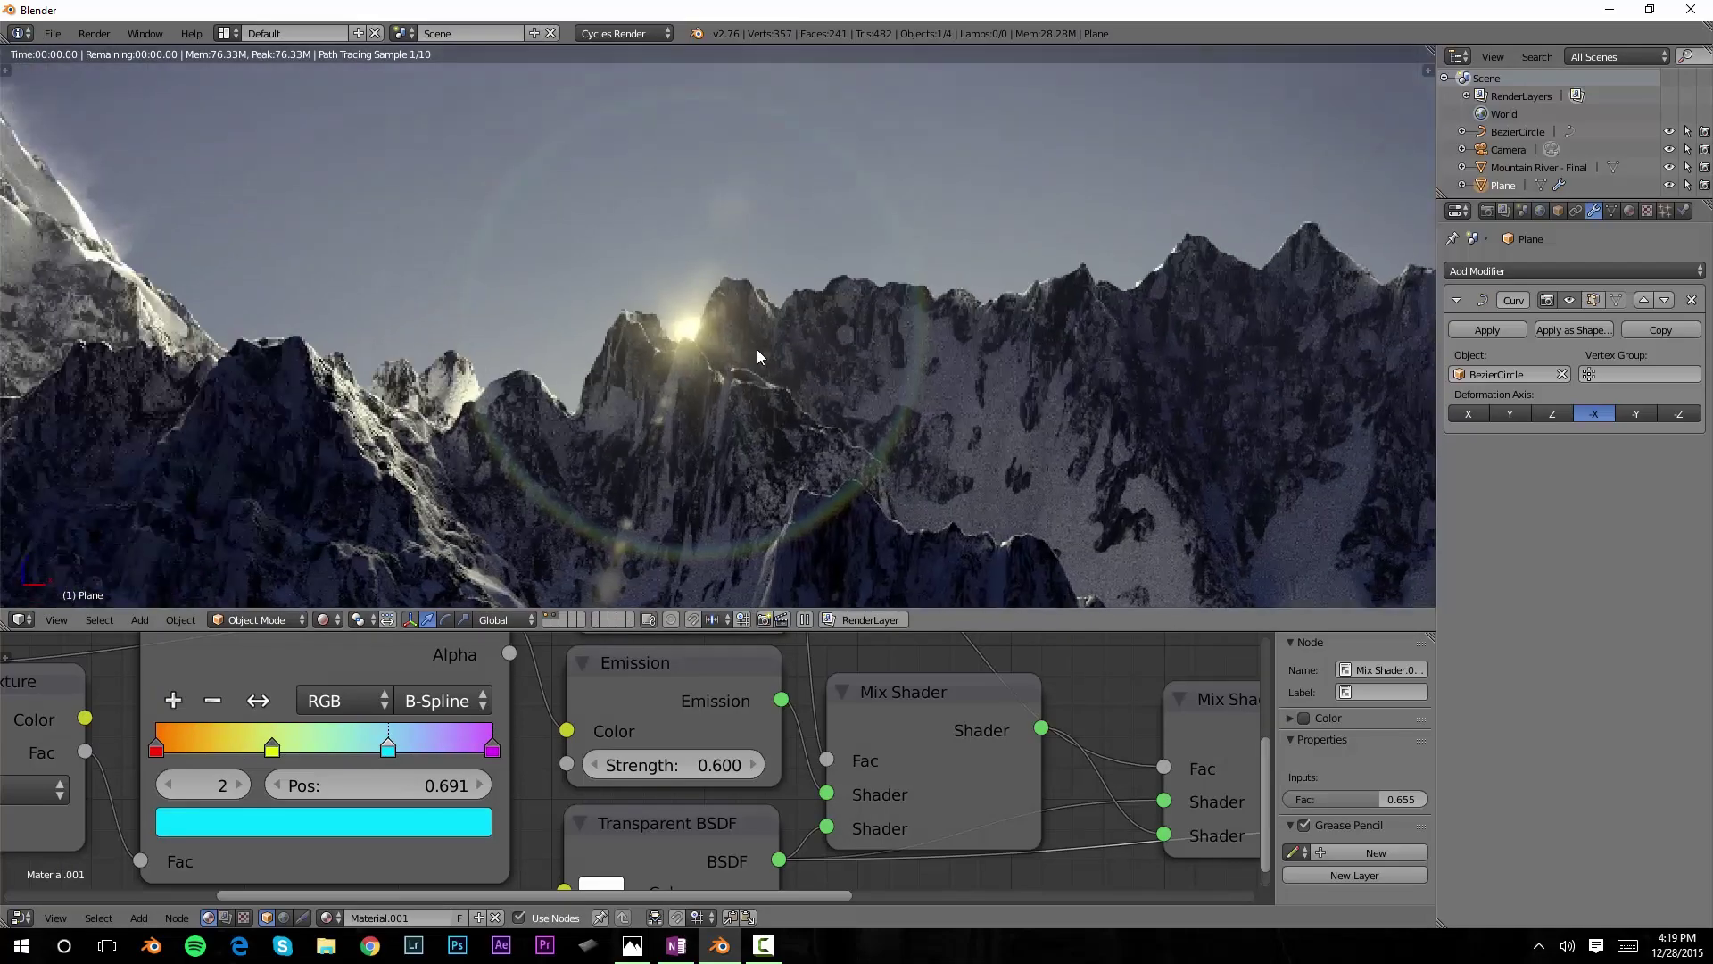
pyautogui.scroll(-4, 799, 299)
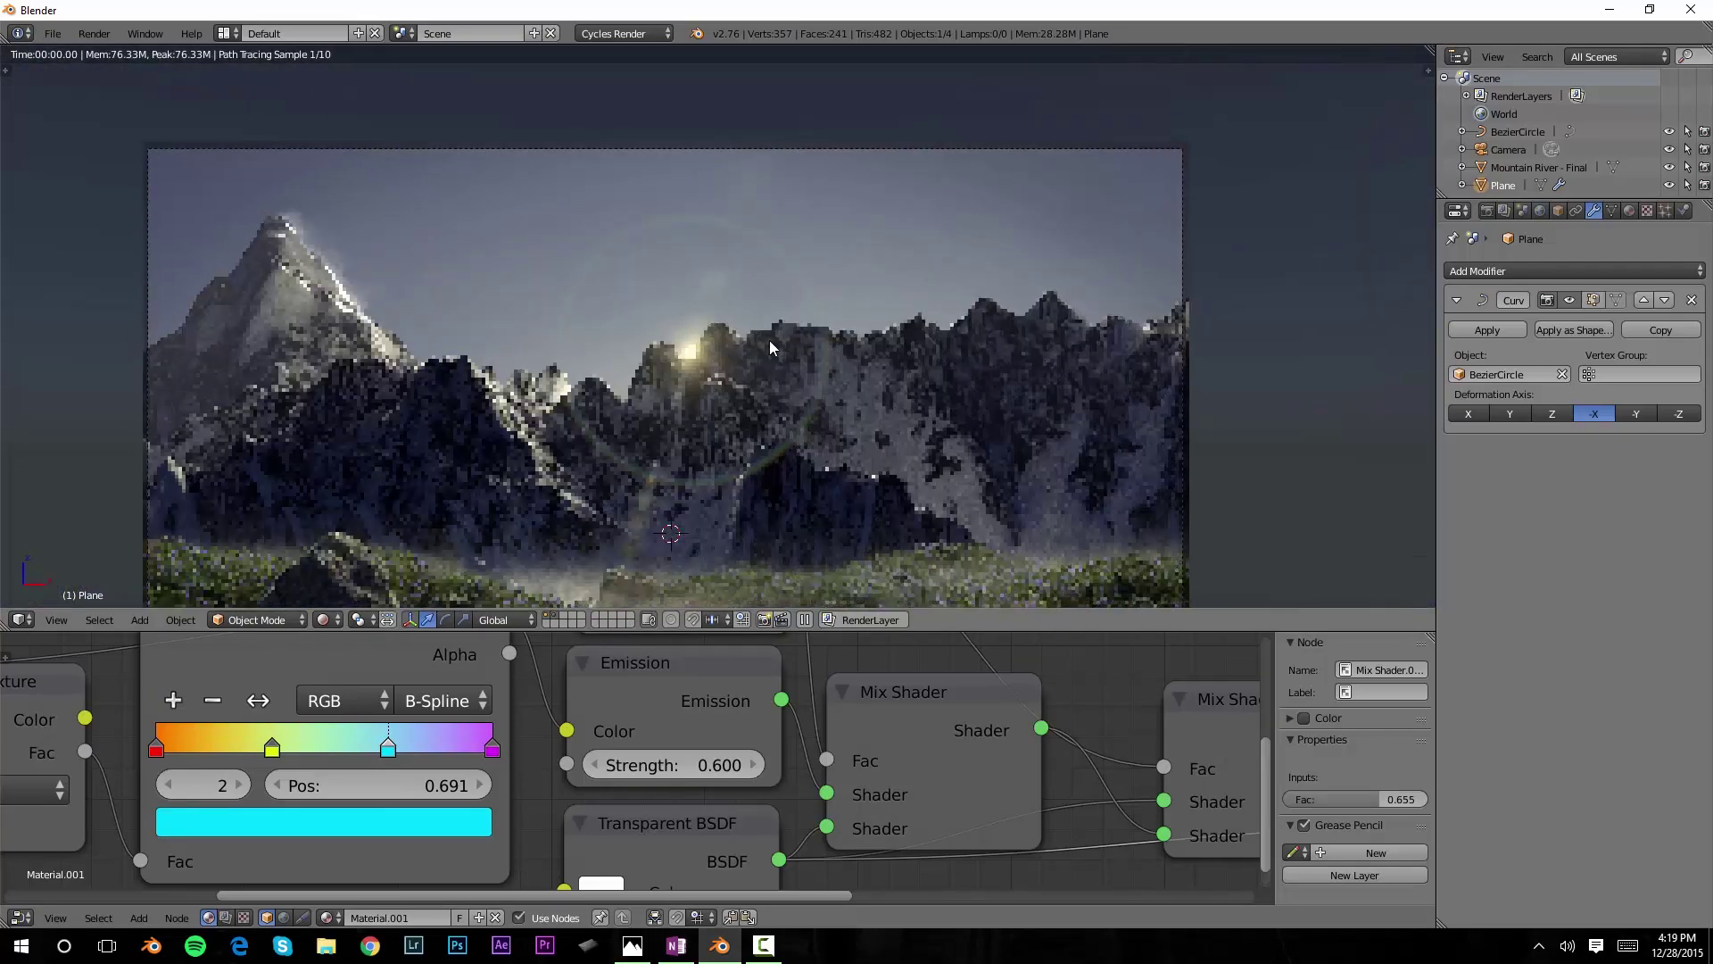